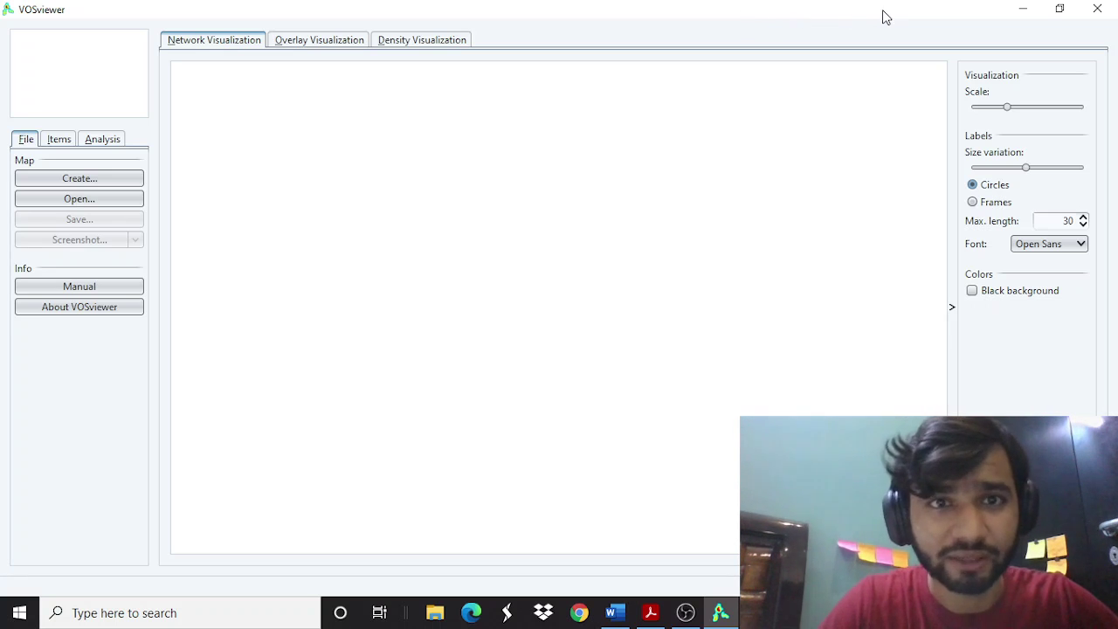
Step: Open the VOSviewer website in Chrome from the About VOSviewer dialog's link
click(62, 288)
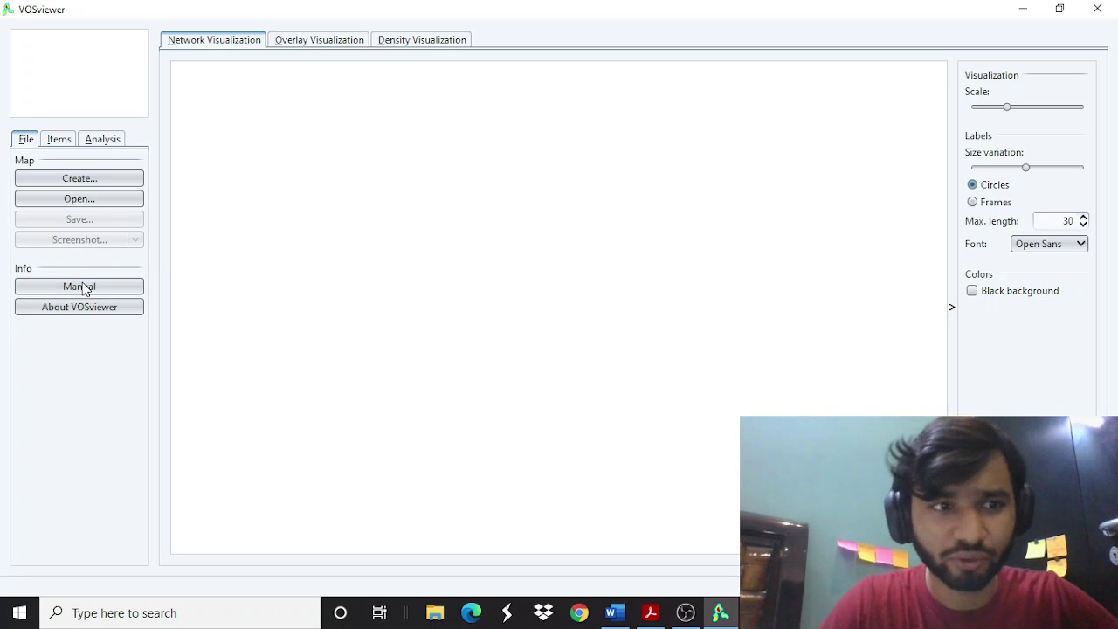
click(85, 316)
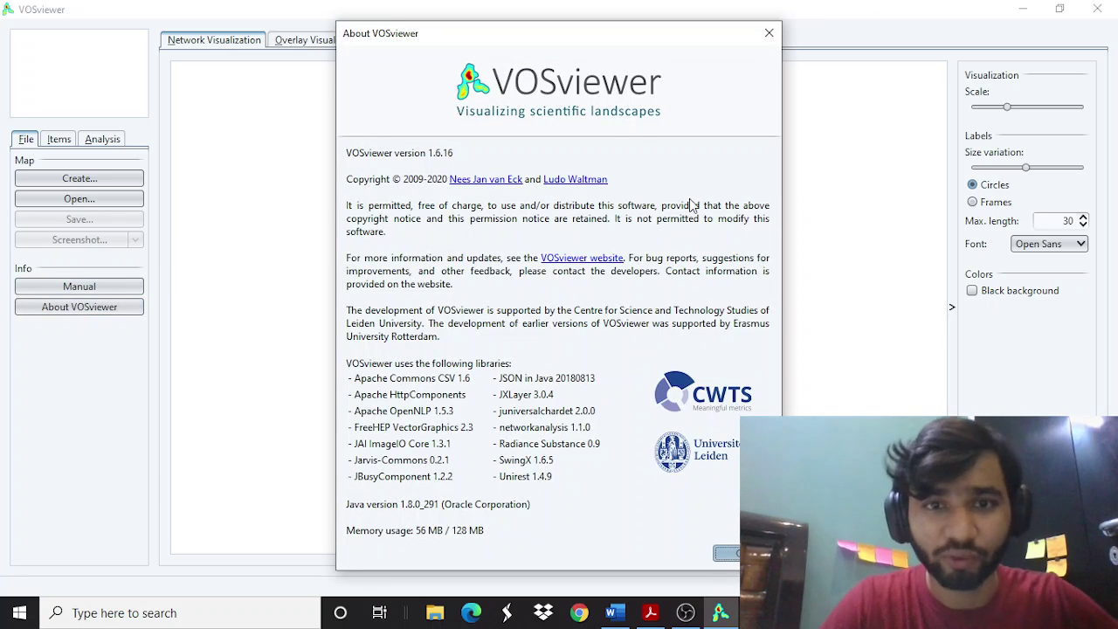
click(594, 261)
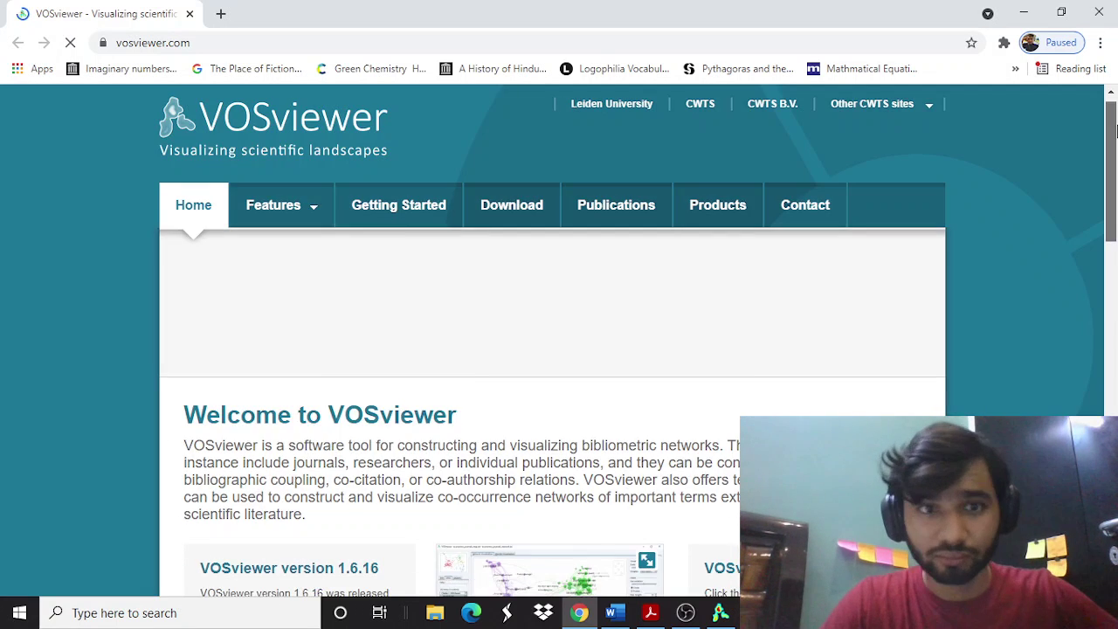
Step: Open Getting Started, Download and Publications in new tabs, then minimize Chrome
drag(1112, 125, 1115, 255)
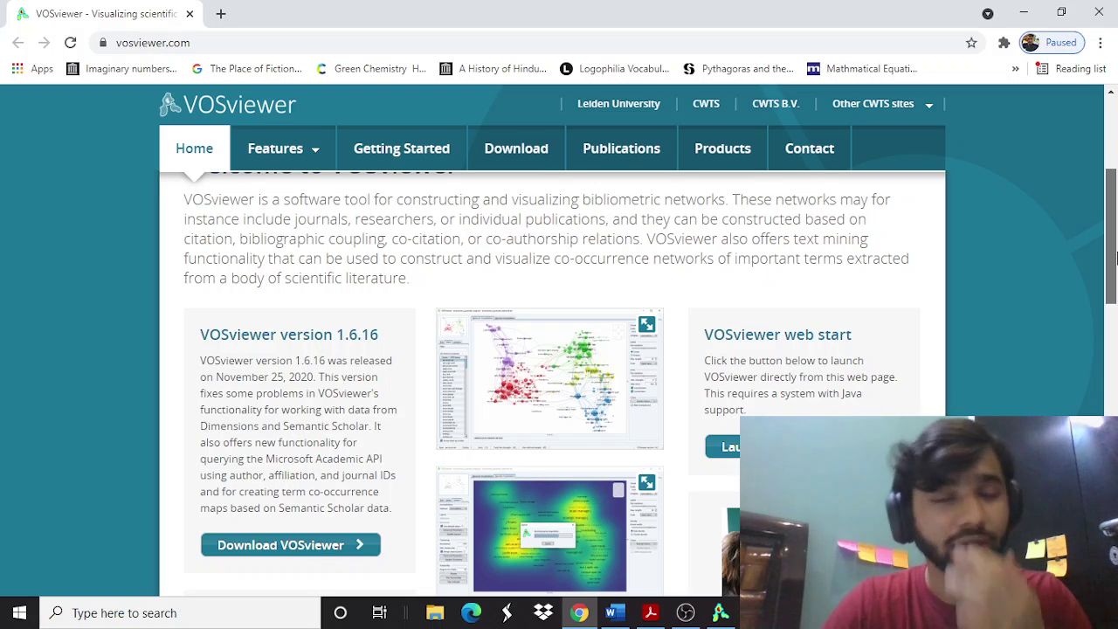
scroll(363, 247, up, 3)
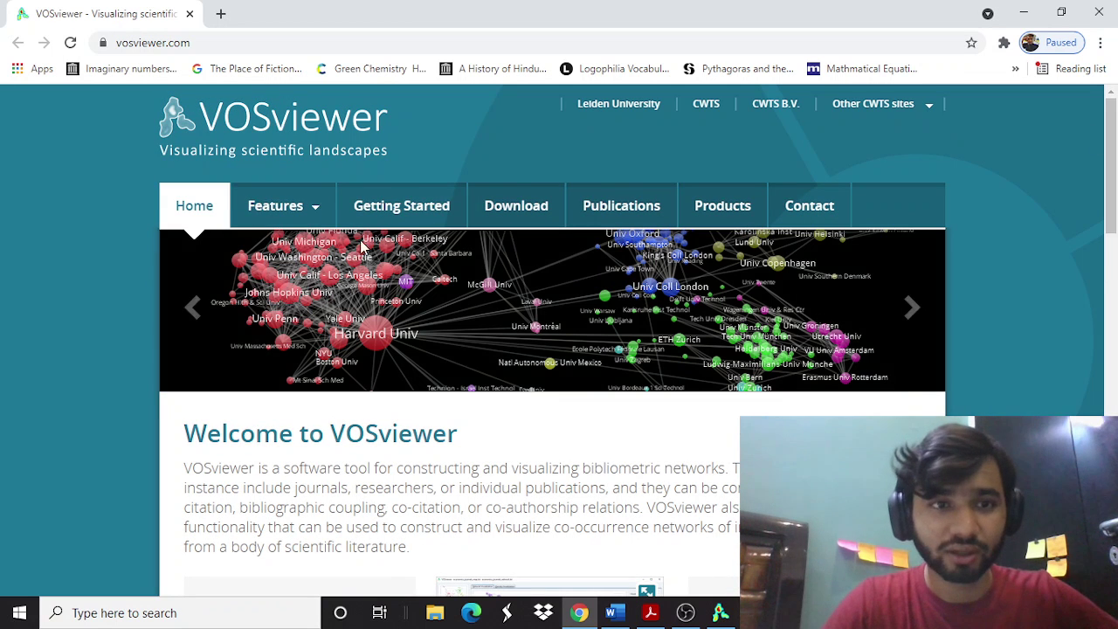
mouse_move(305, 223)
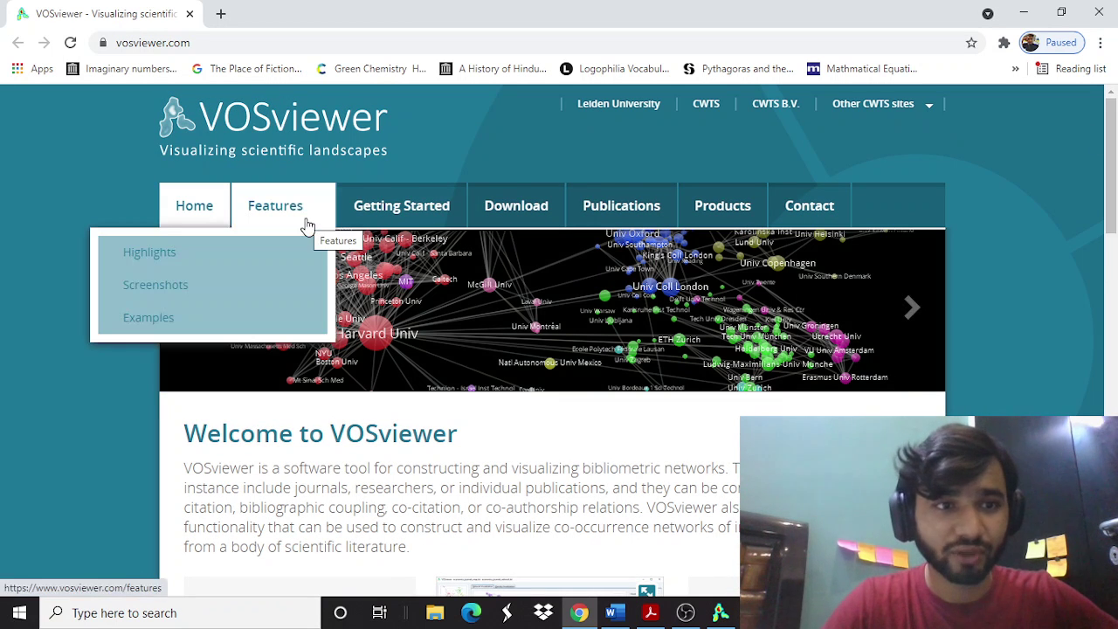
right_click(413, 210)
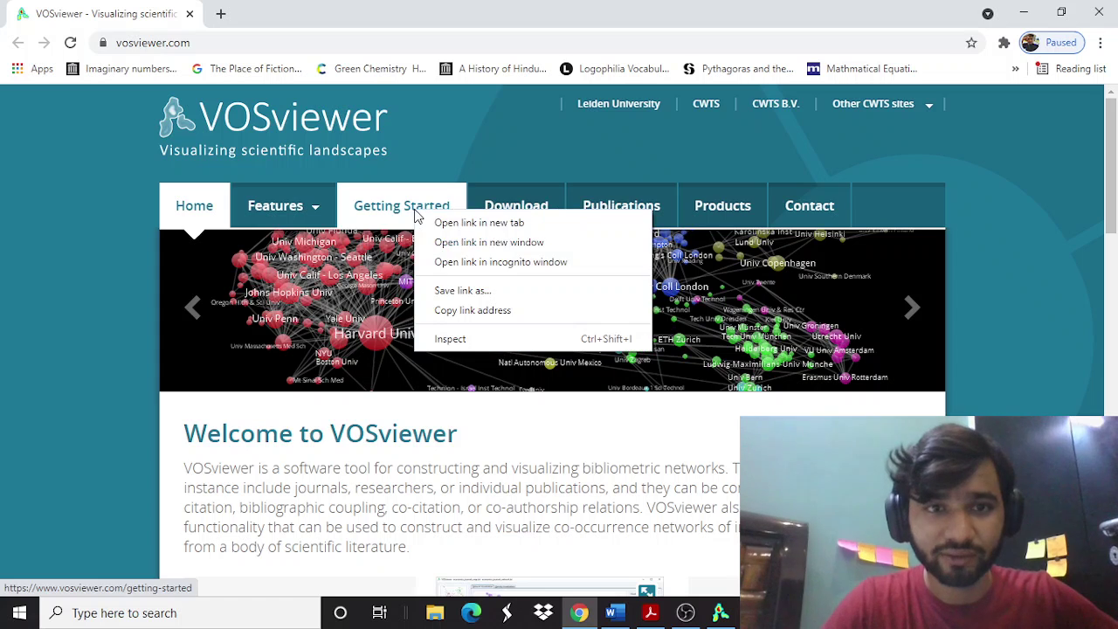
click(440, 221)
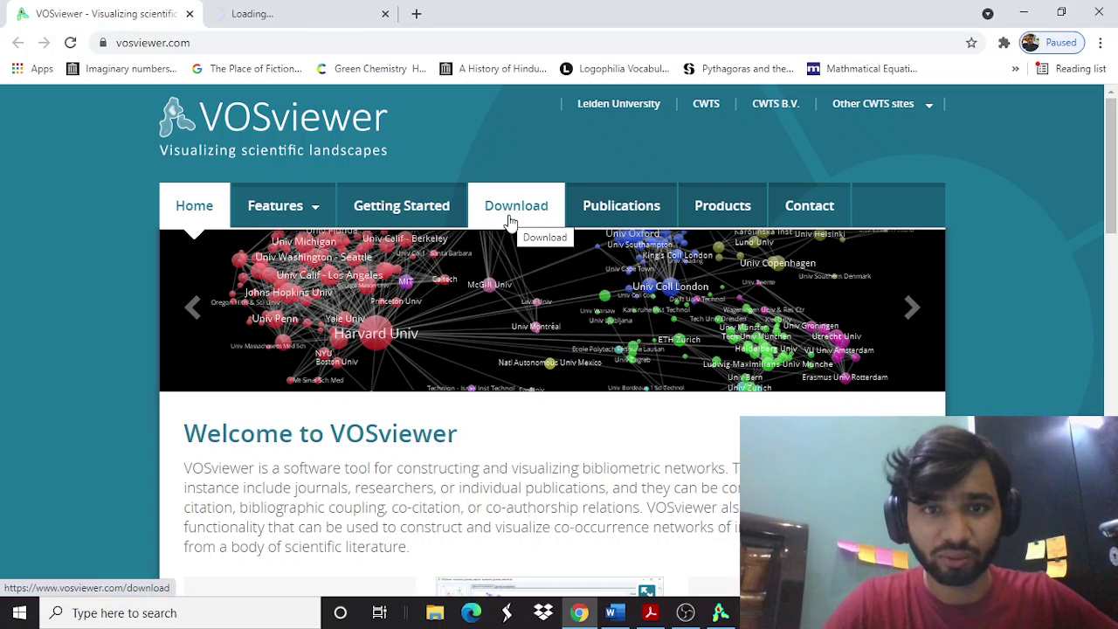
right_click(511, 221)
click(536, 228)
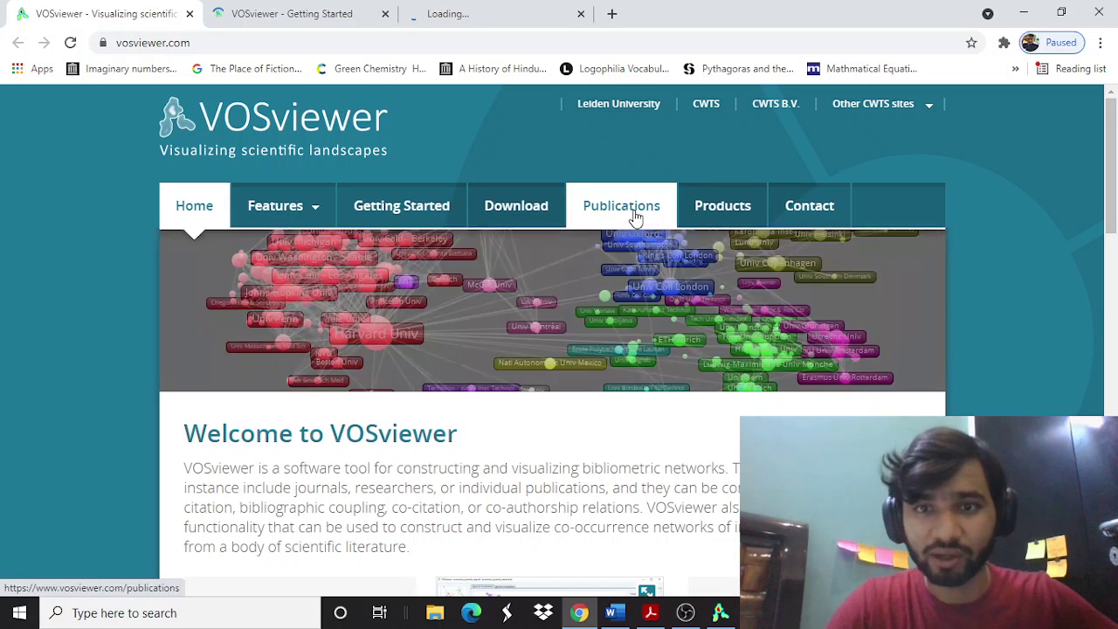
right_click(633, 213)
click(690, 225)
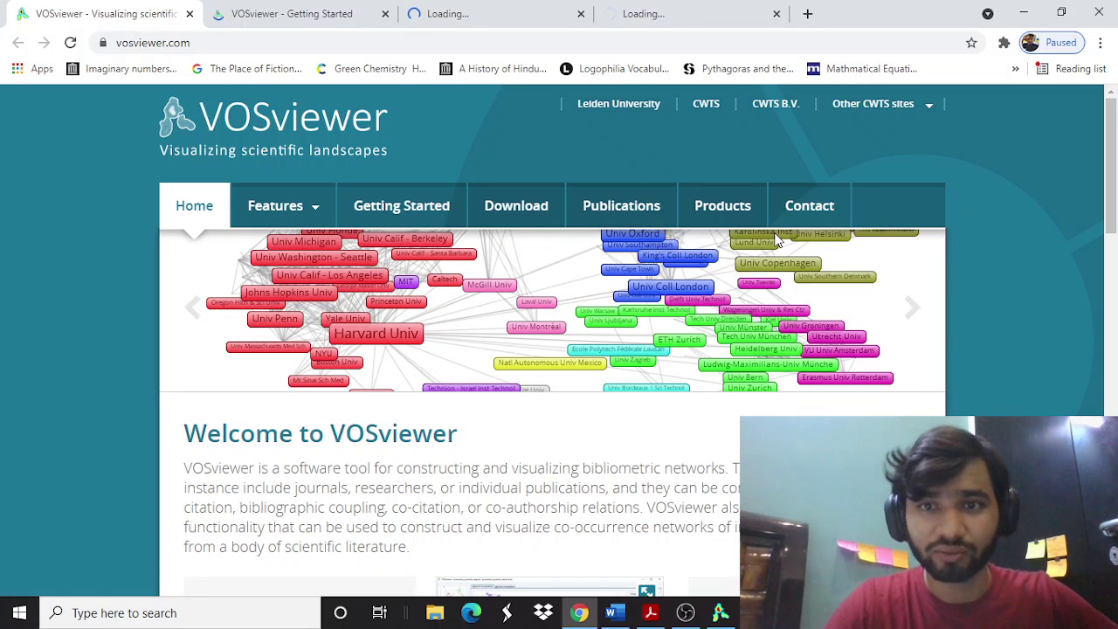
click(1024, 11)
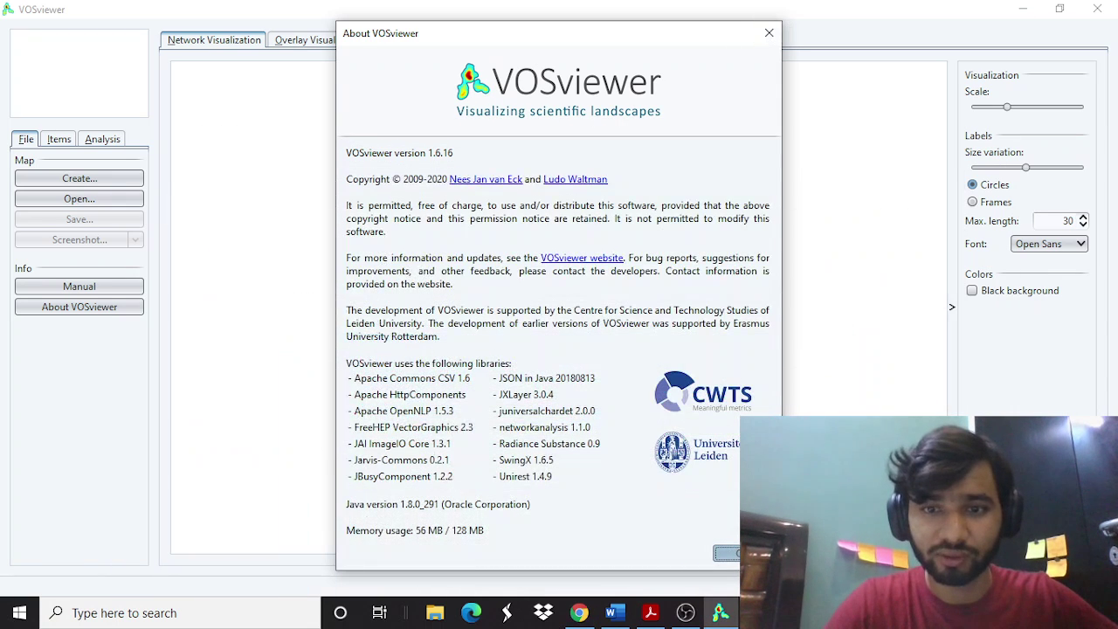
Step: Close the About dialog, minimize VOSviewer and bring Chrome back to the front
click(732, 553)
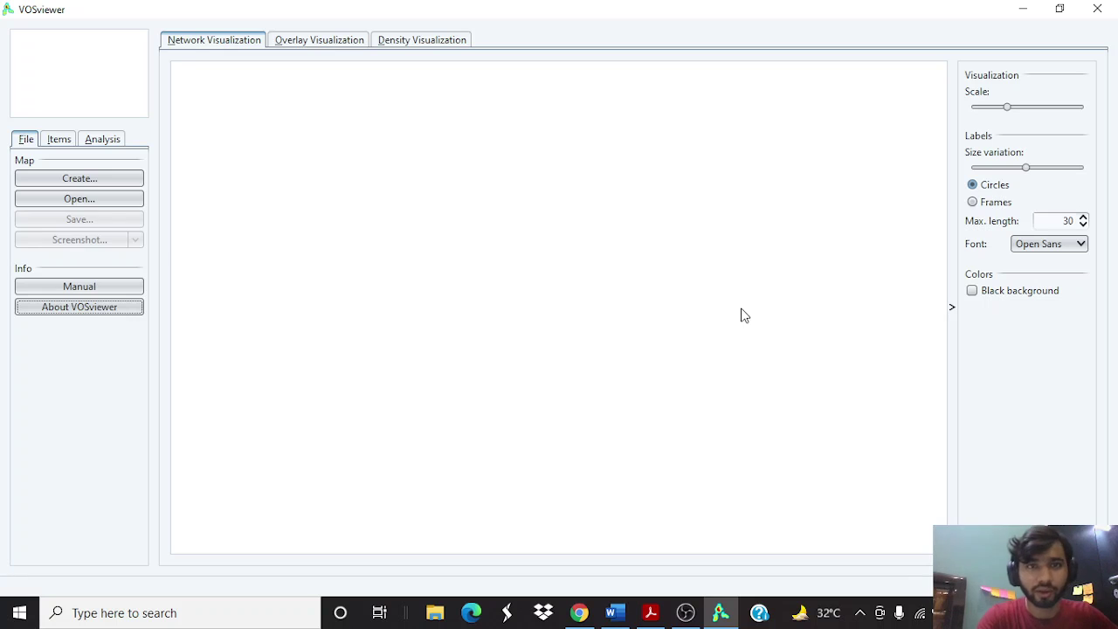
key(XF86AudioRaiseVolume)
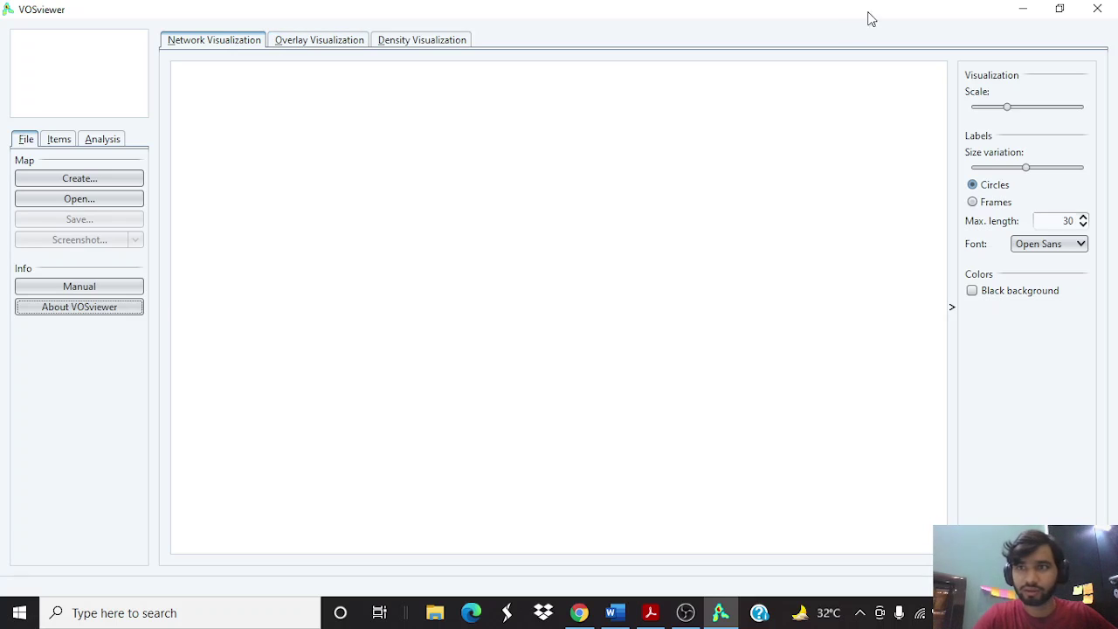
click(1022, 9)
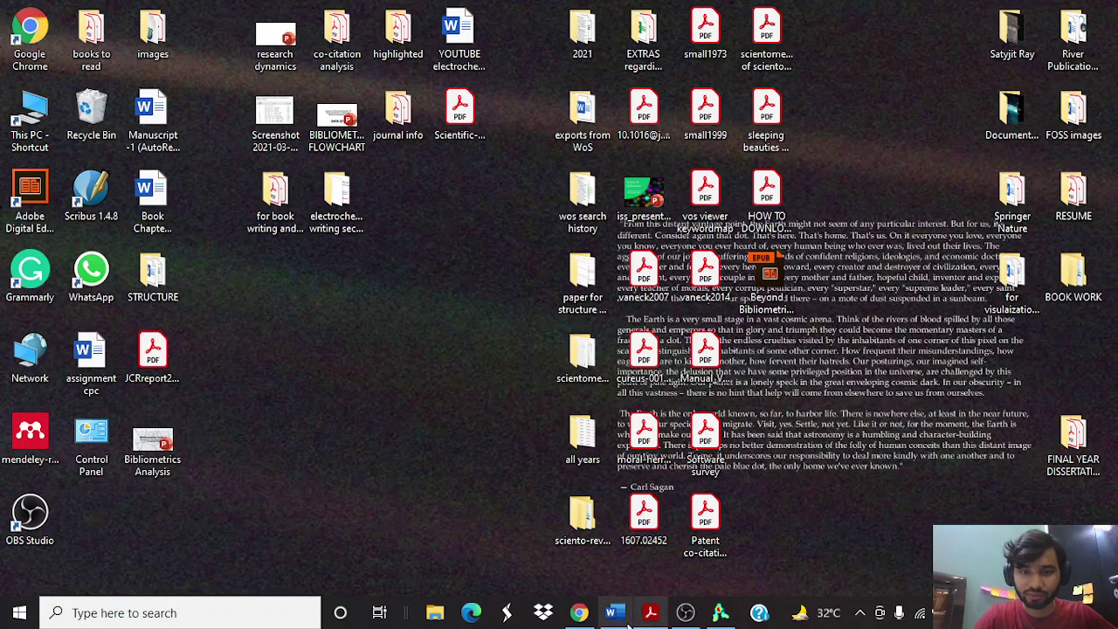
click(579, 613)
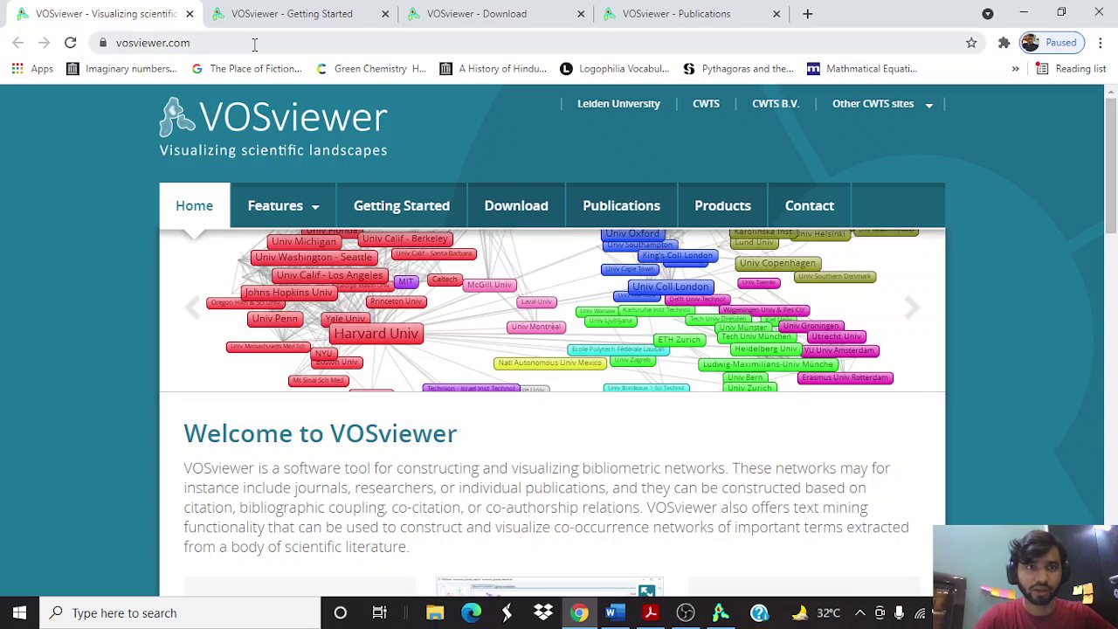
Step: Switch to the Getting Started tab and scroll to its manual and book chapter sections
click(280, 15)
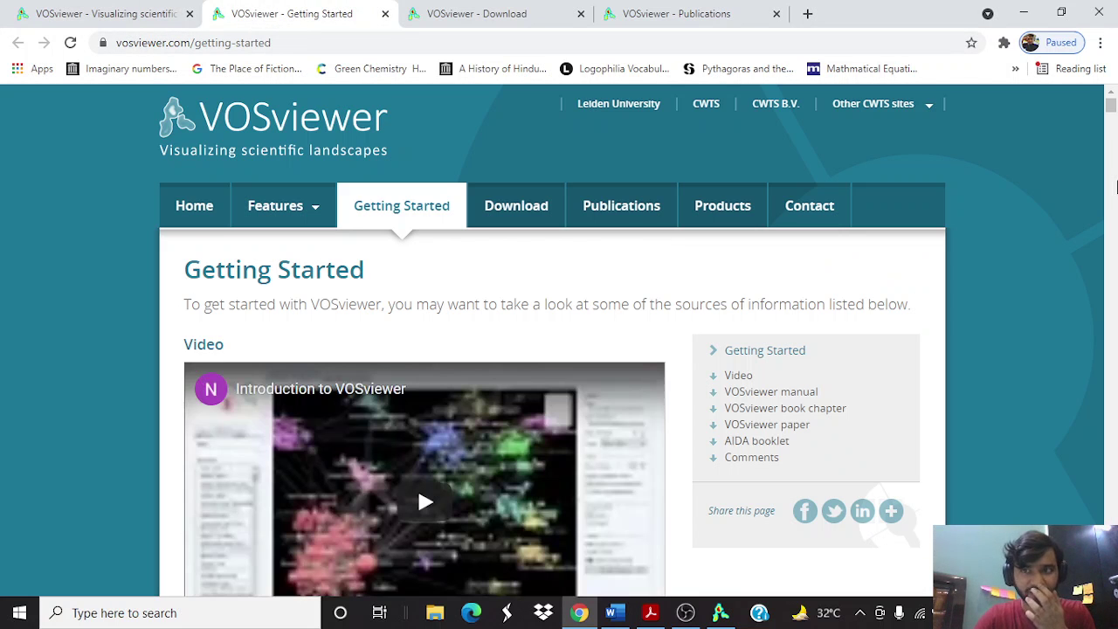
scroll(1112, 117, down, 3)
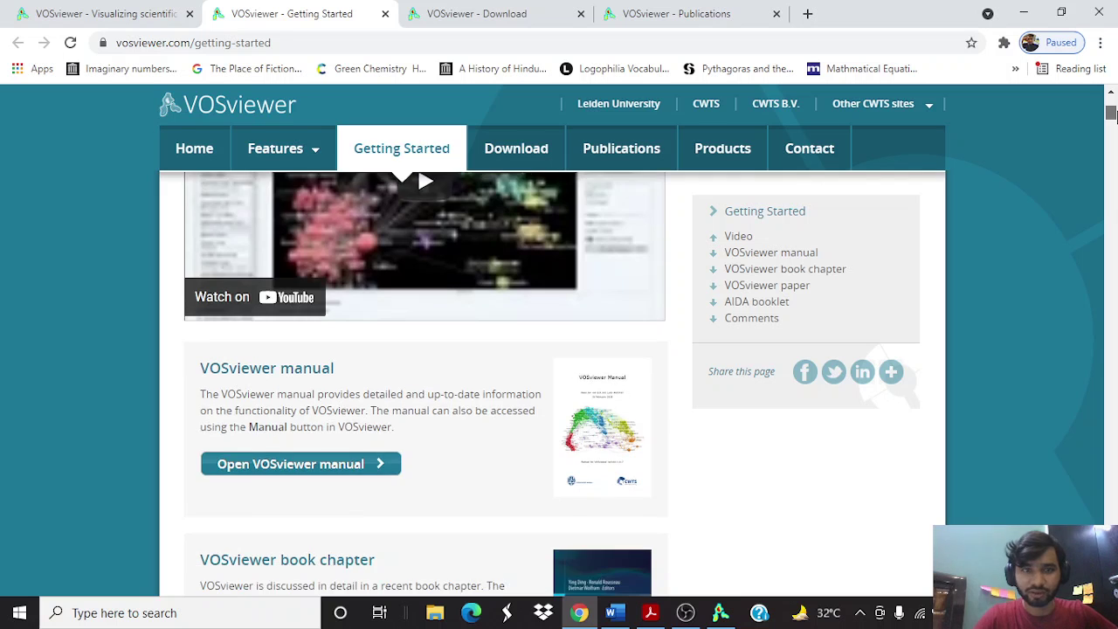
scroll(1111, 112, up, 4)
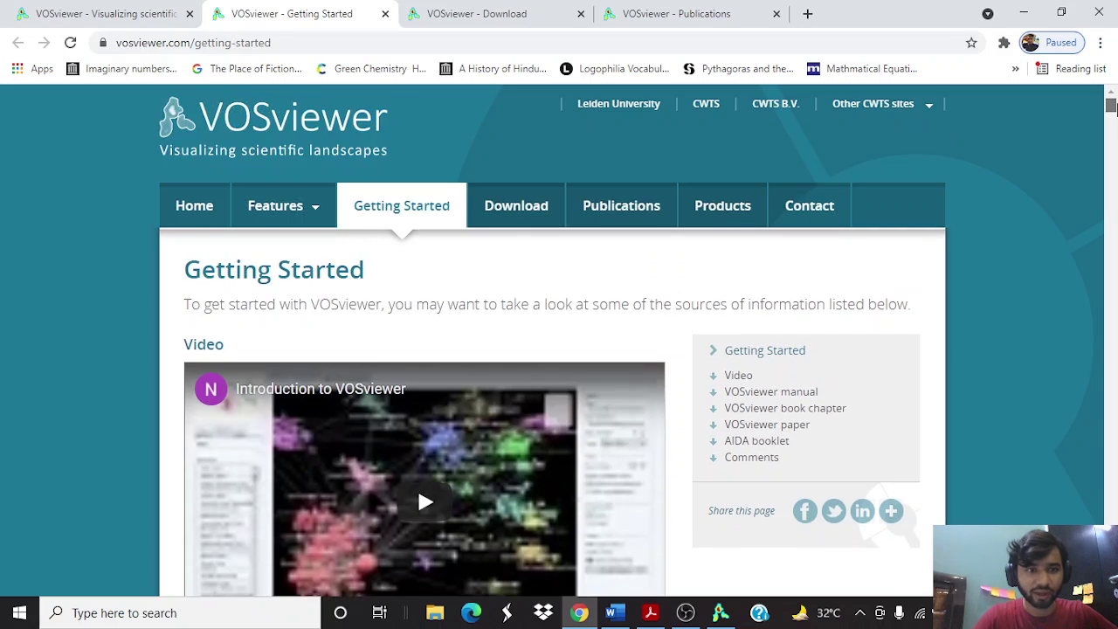
drag(1111, 105, 1111, 118)
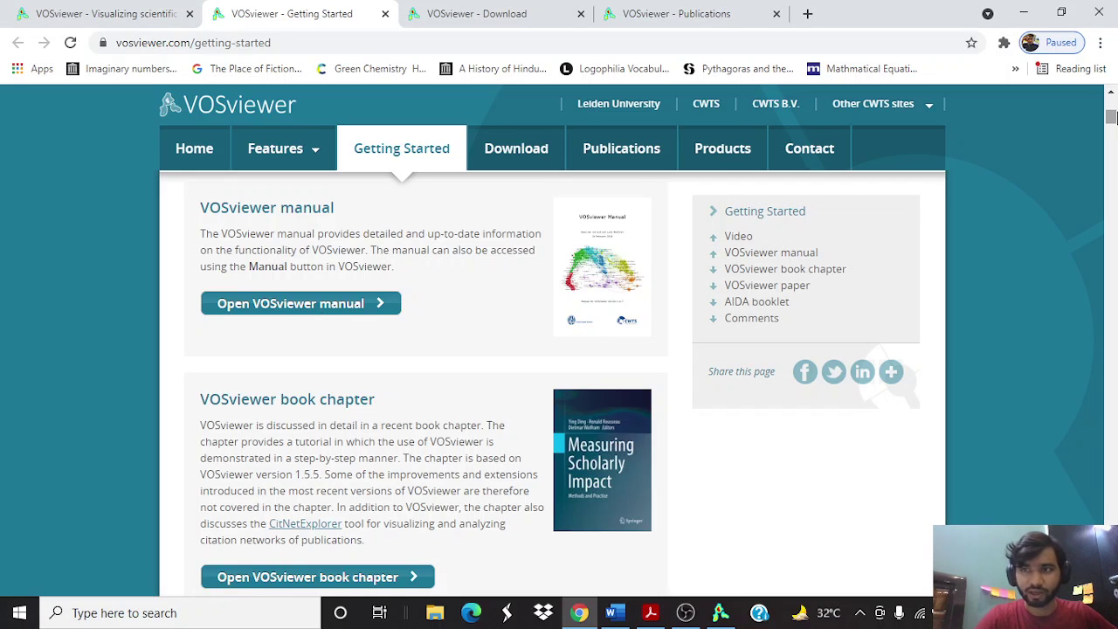
drag(1111, 118, 1111, 123)
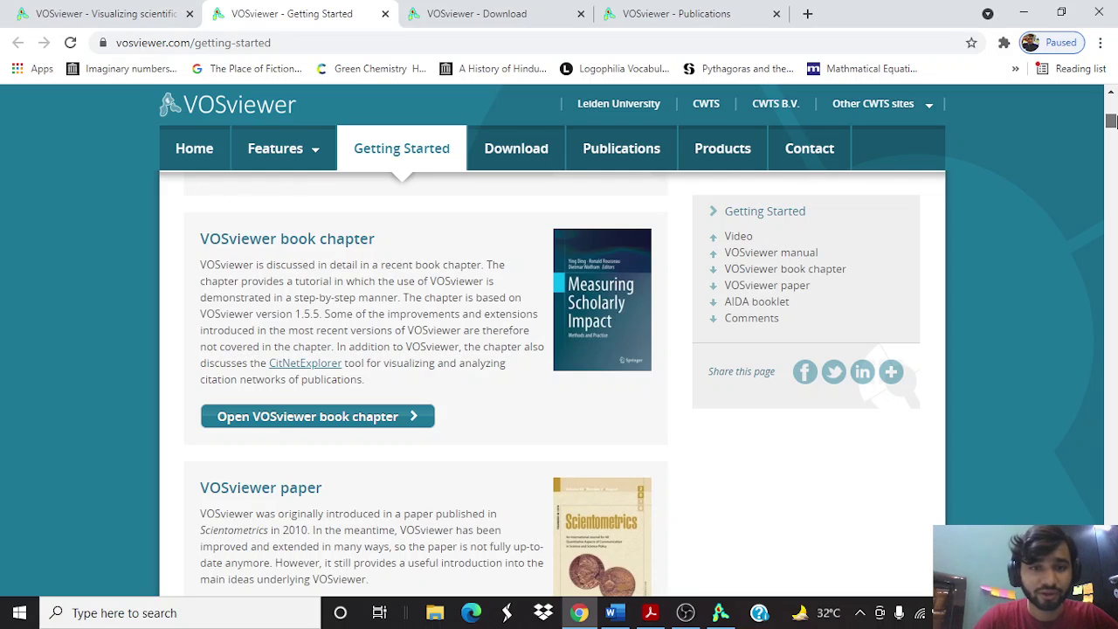
Step: Scroll through the paper, AIDA booklet and Comments sections, then back up
scroll(425, 385, up, 1)
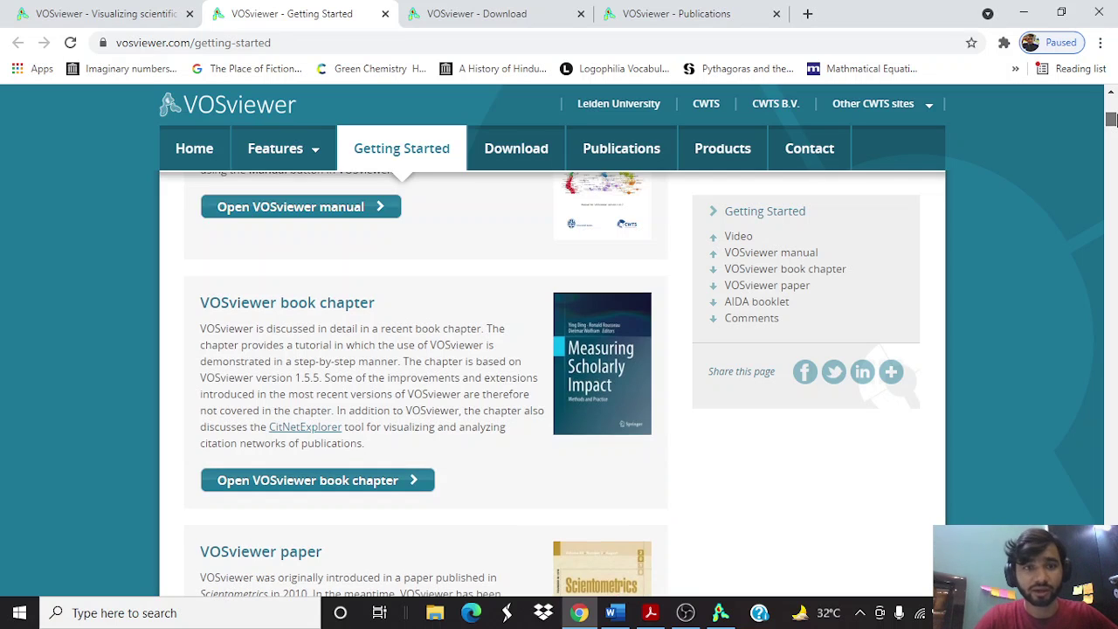
scroll(1111, 120, down, 3)
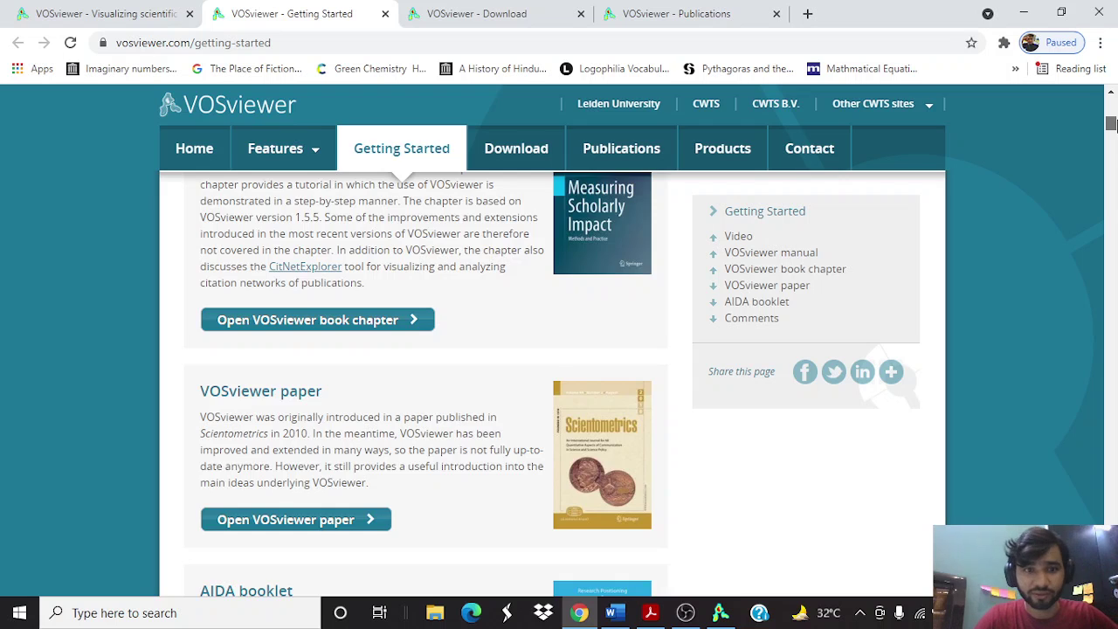
scroll(1111, 125, down, 4)
scroll(1111, 129, down, 2)
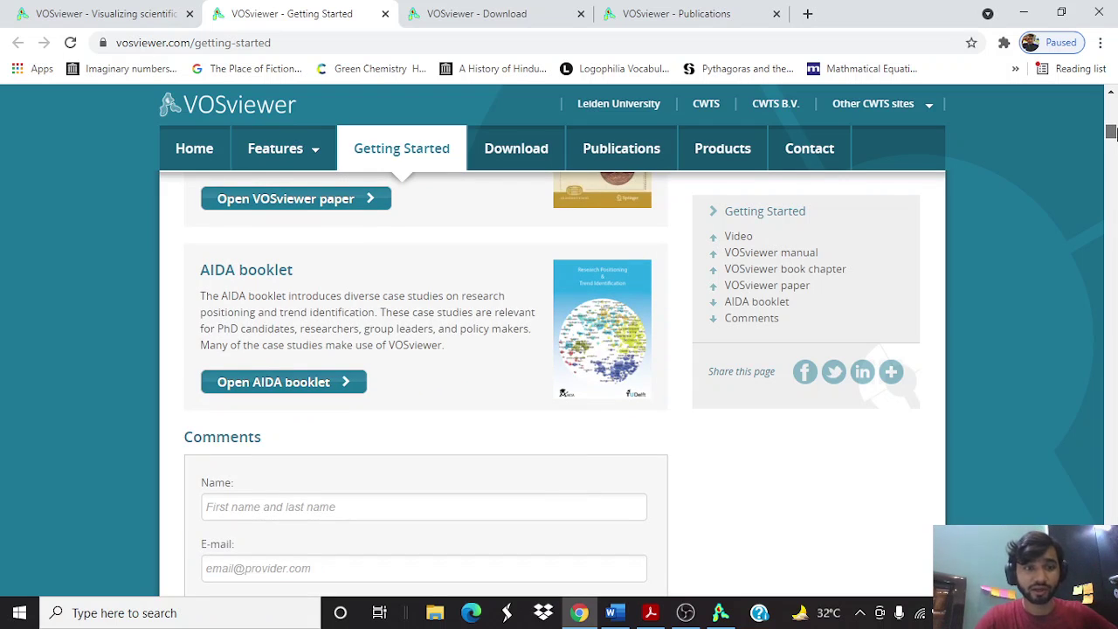
drag(1111, 131, 1111, 124)
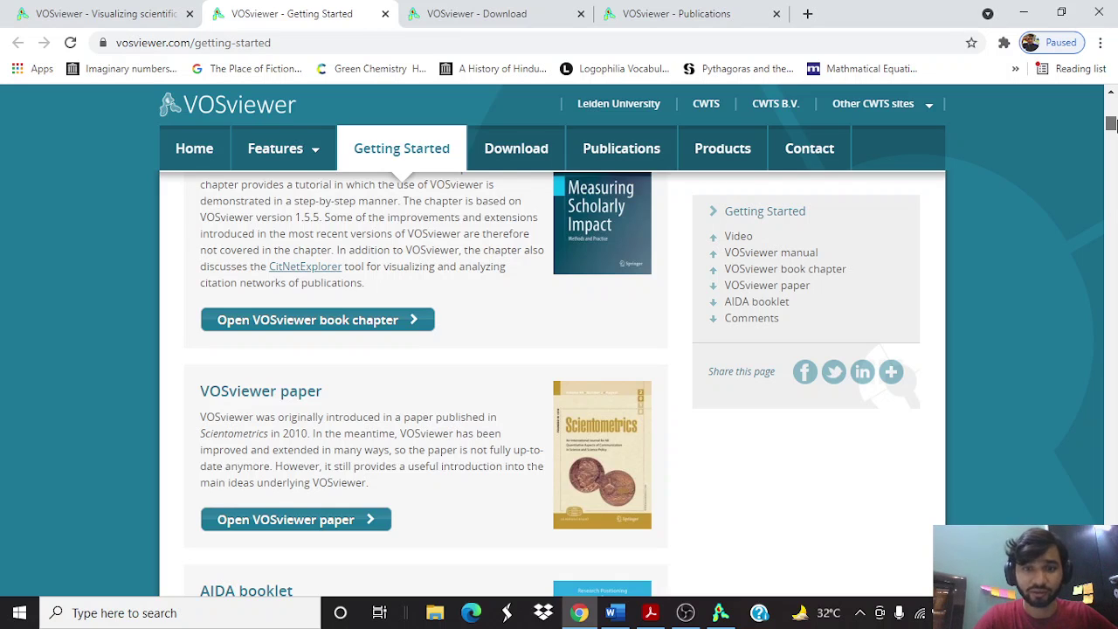
drag(1112, 126, 1111, 103)
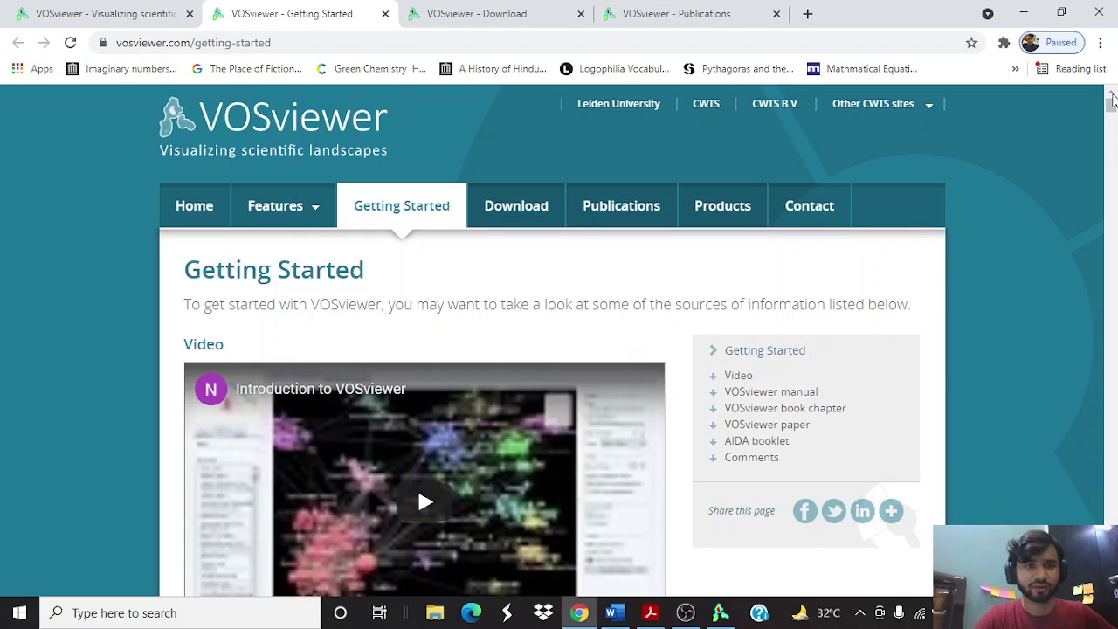
Step: Close Getting Started and read the Download page's ZIP unpacking instruction
click(385, 17)
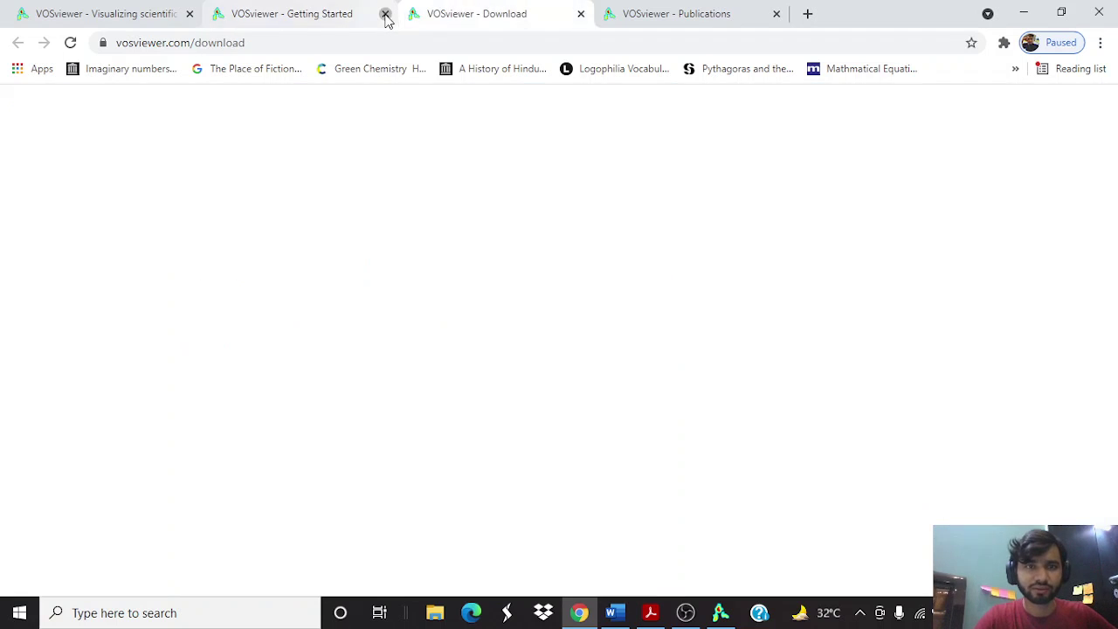
drag(1115, 153, 1116, 268)
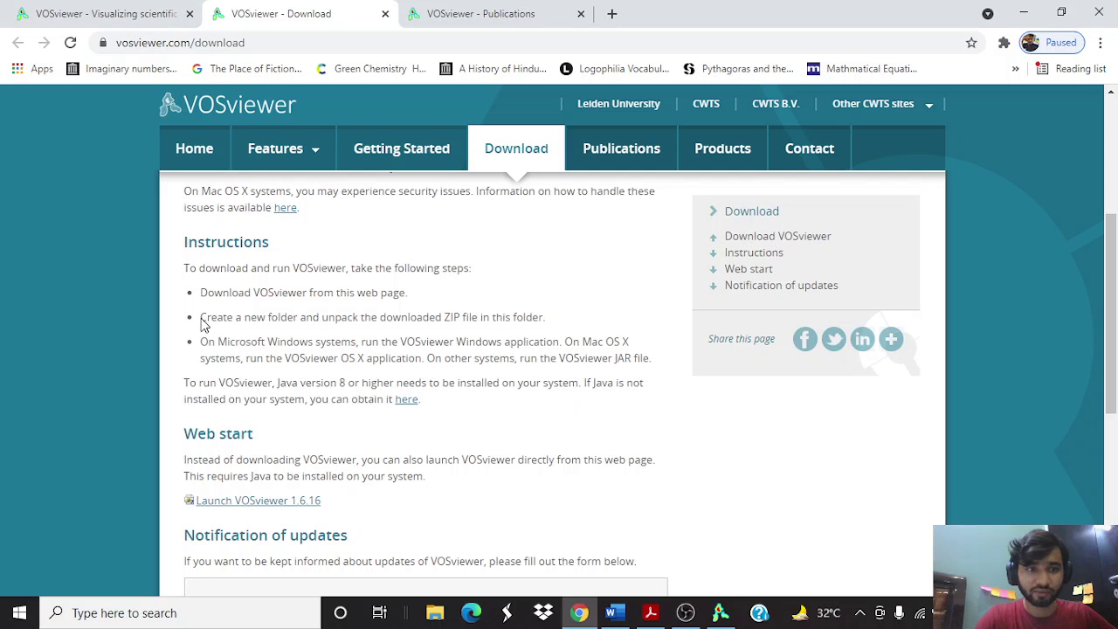
drag(202, 320, 559, 330)
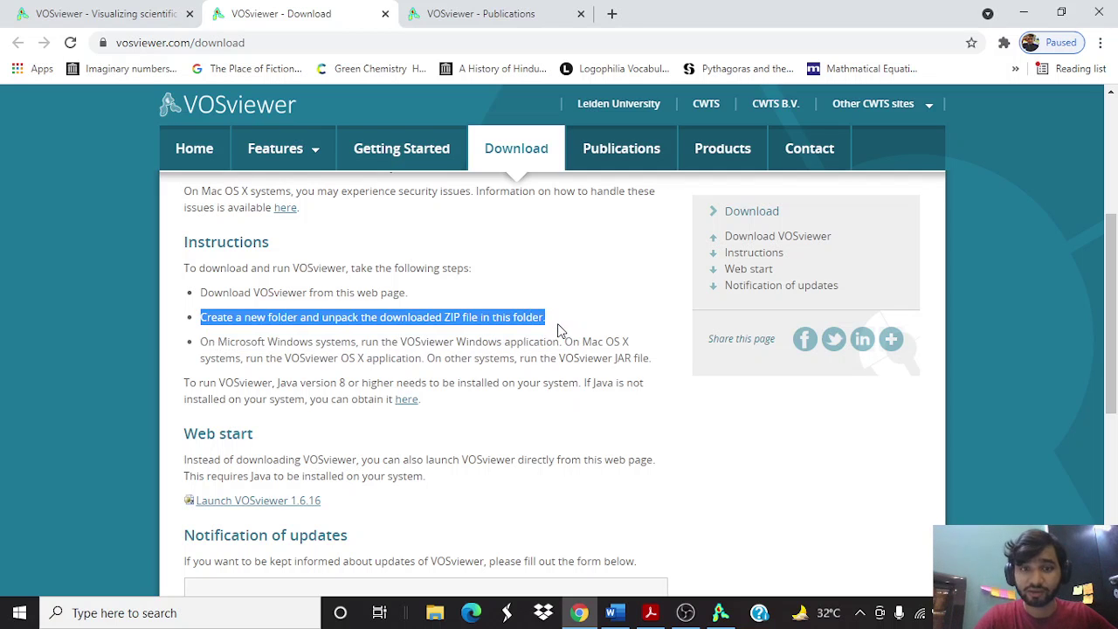
click(560, 329)
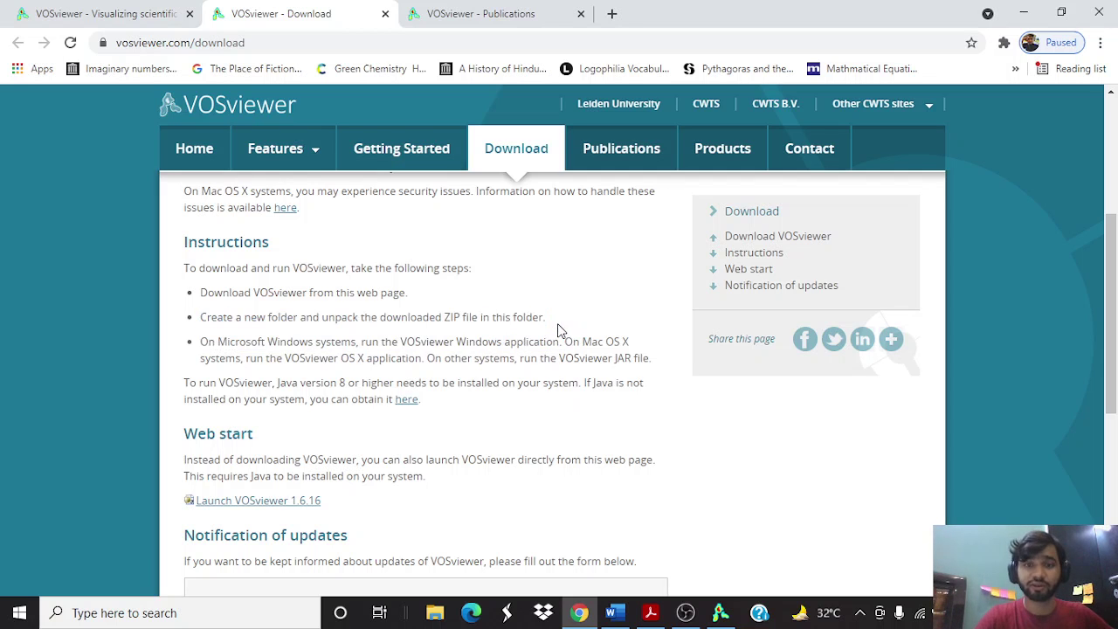
Step: Close the Download page and scroll through the Publications page
click(385, 15)
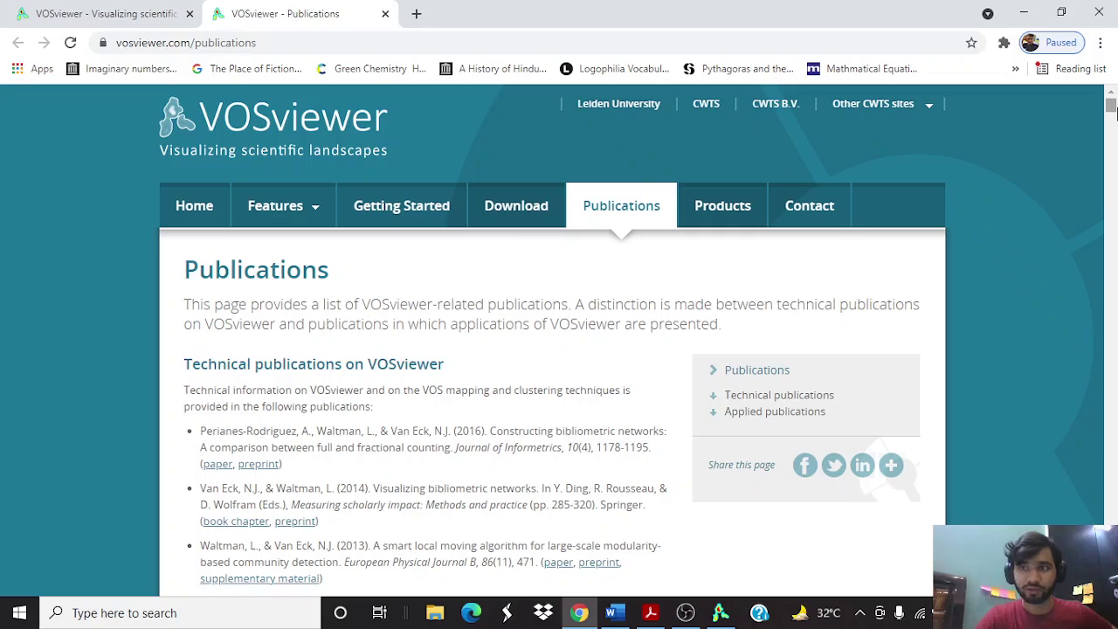
scroll(1111, 108, down, 2)
mouse_move(1110, 108)
mouse_down()
mouse_move(1111, 275)
mouse_move(1111, 102)
mouse_up()
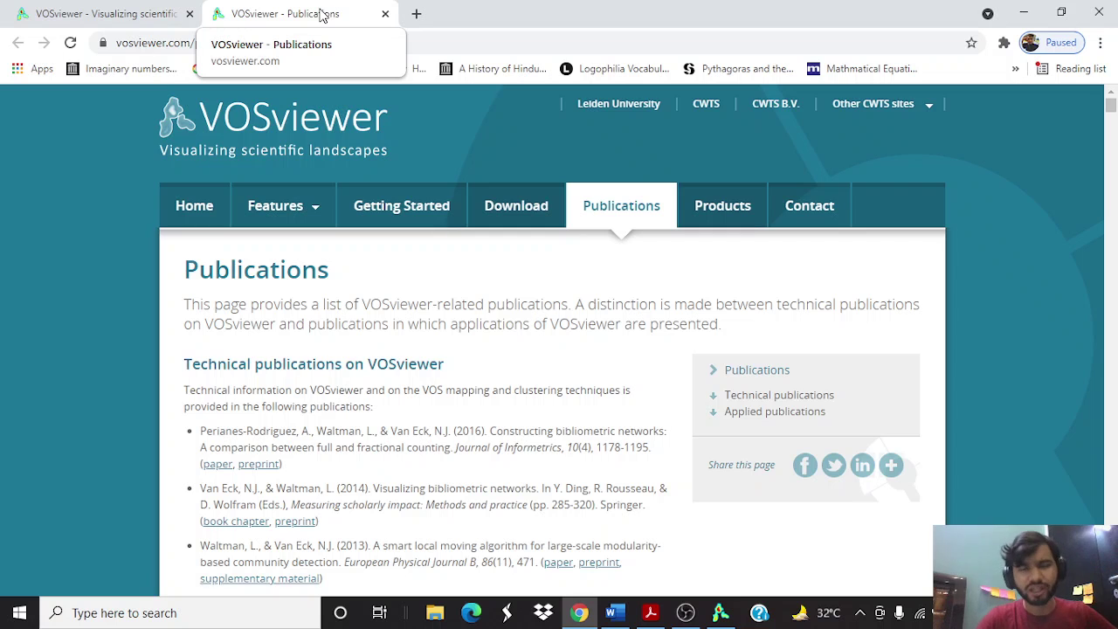
Step: Close the Publications page, then minimize and restore Chrome
click(385, 14)
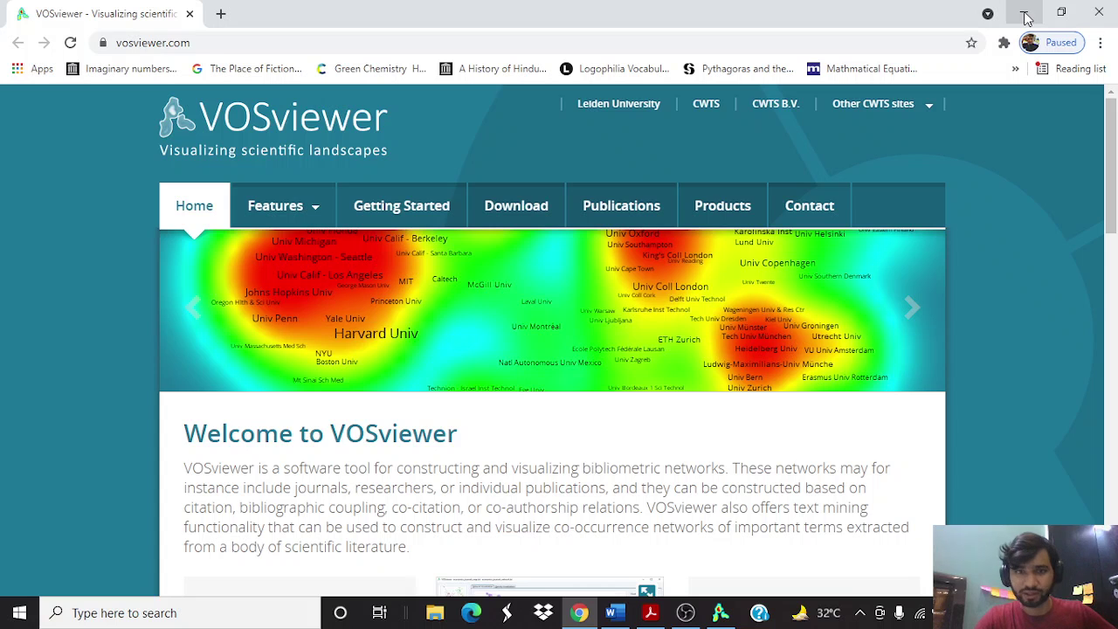
click(1025, 14)
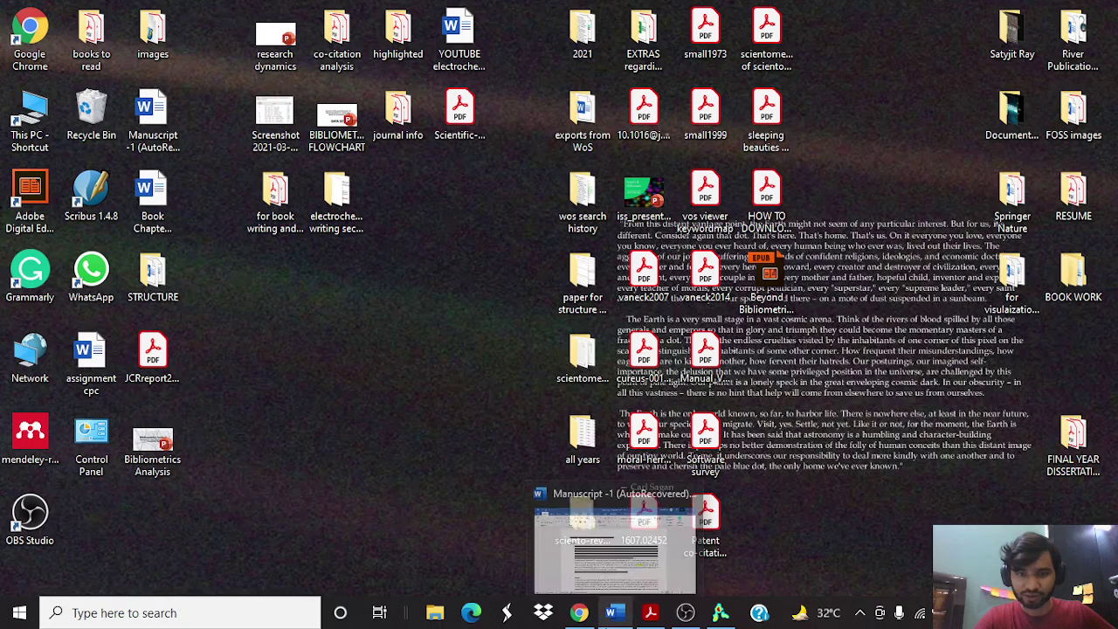
mouse_move(583, 622)
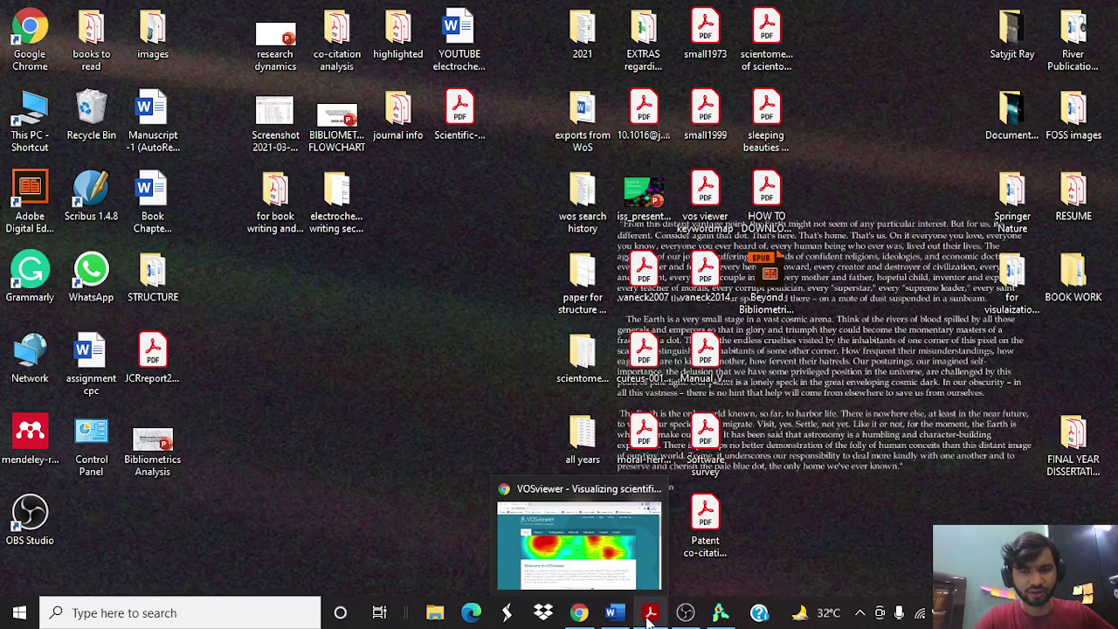
click(590, 619)
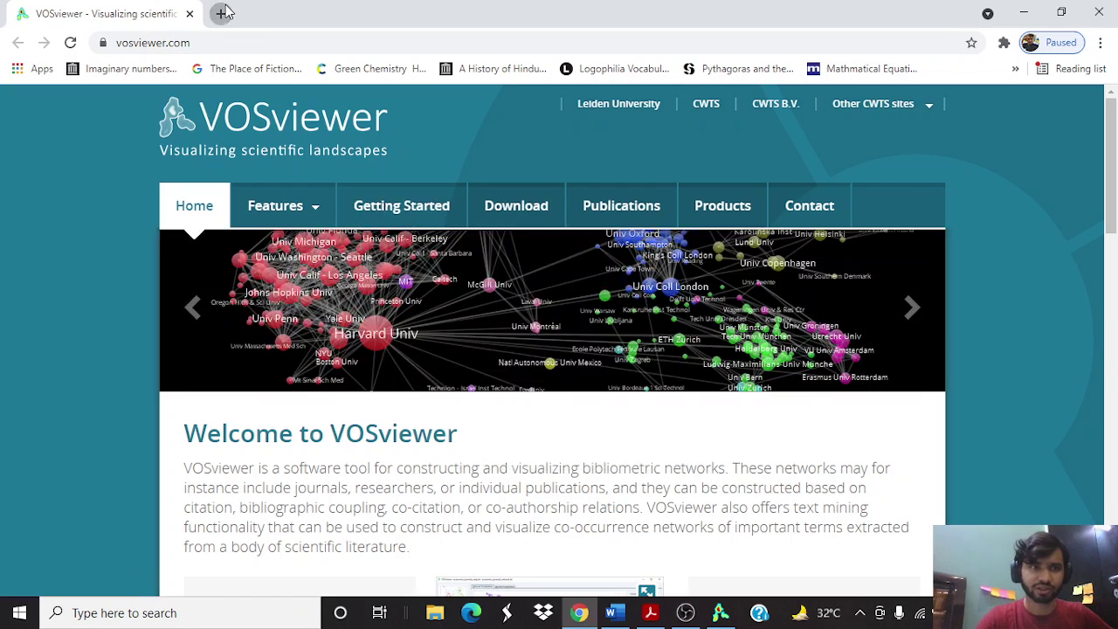
Step: Load dimensions.ai in a new browser tab
click(220, 13)
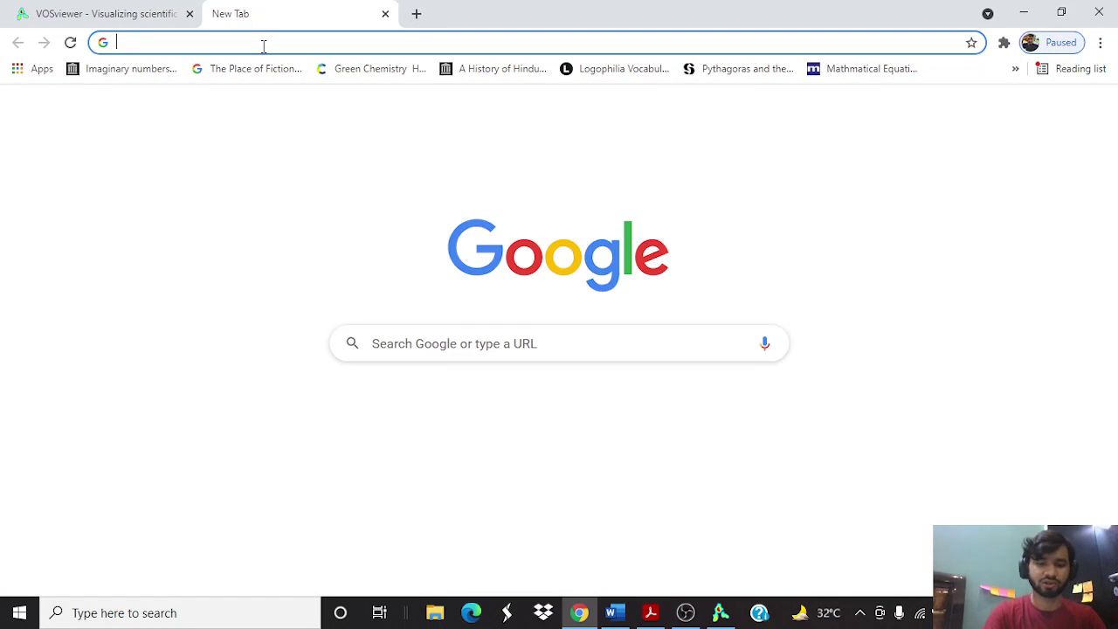
text(dimensions)
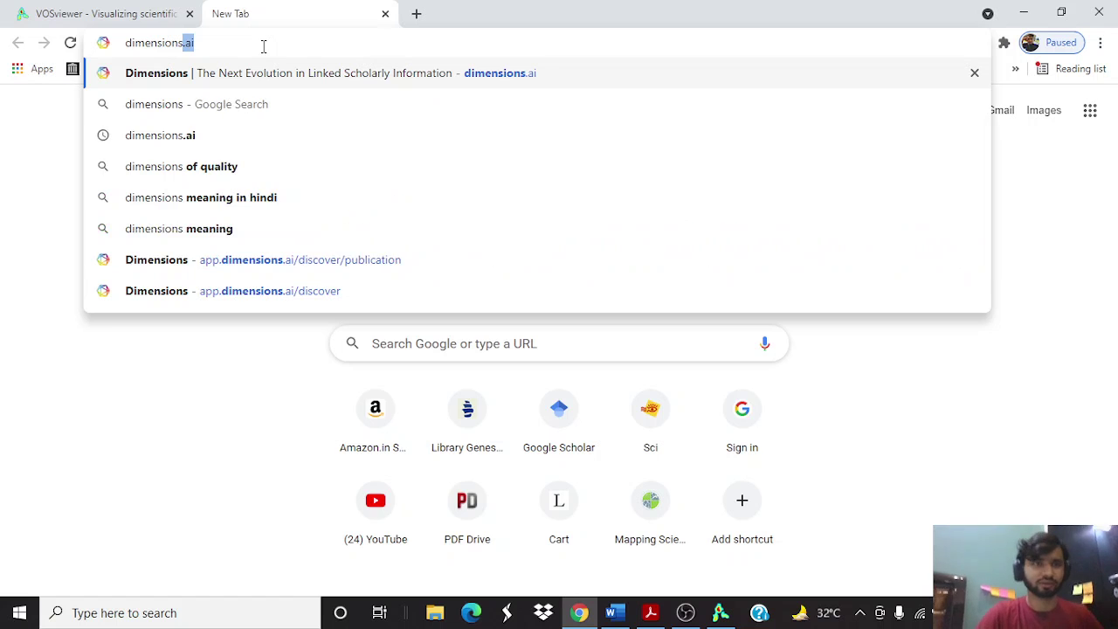
text(.ai)
key(Return)
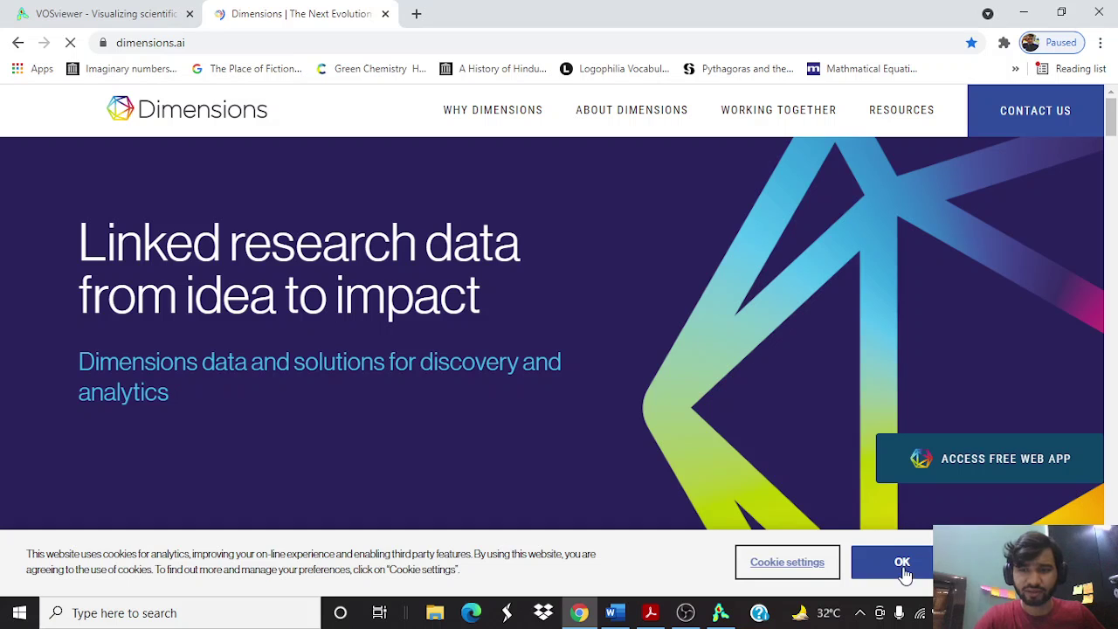
Step: Accept the Dimensions cookie notice, scroll to the newsletter sign-up, and go back to the new tab
click(903, 567)
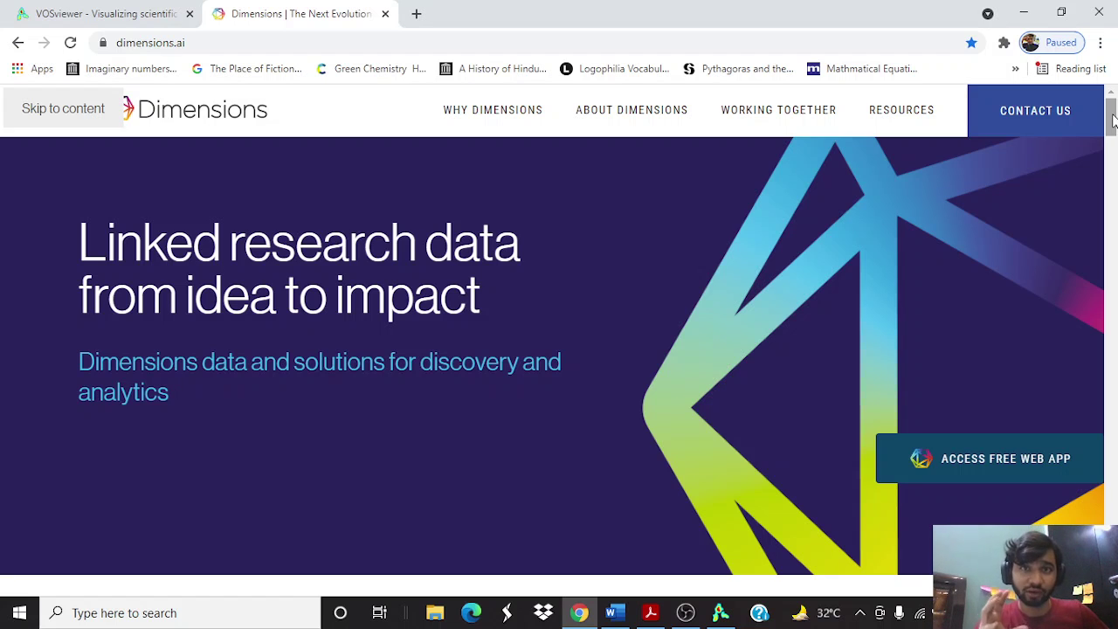
mouse_move(1111, 122)
mouse_down()
mouse_move(1112, 537)
mouse_move(1112, 109)
mouse_move(1111, 180)
mouse_move(1112, 125)
mouse_up()
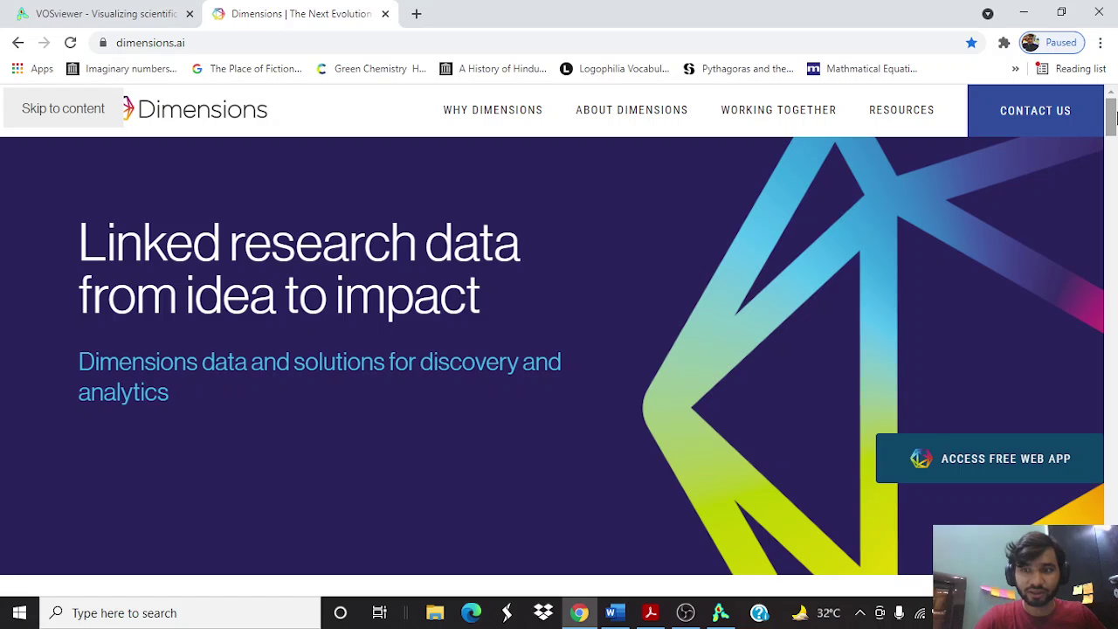
drag(1112, 118, 1112, 517)
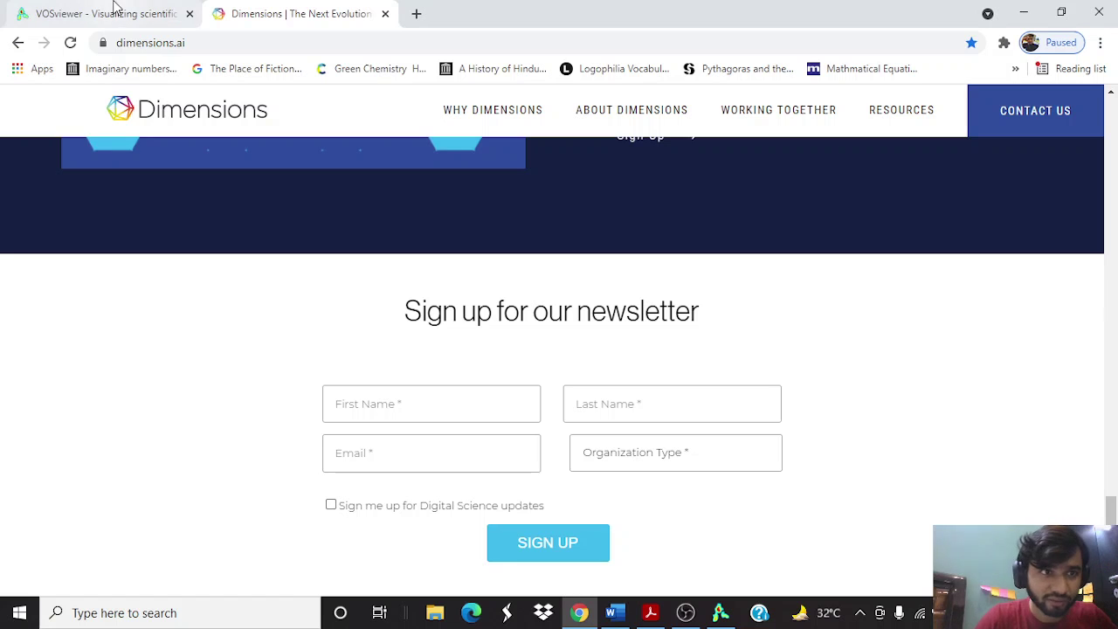
click(18, 42)
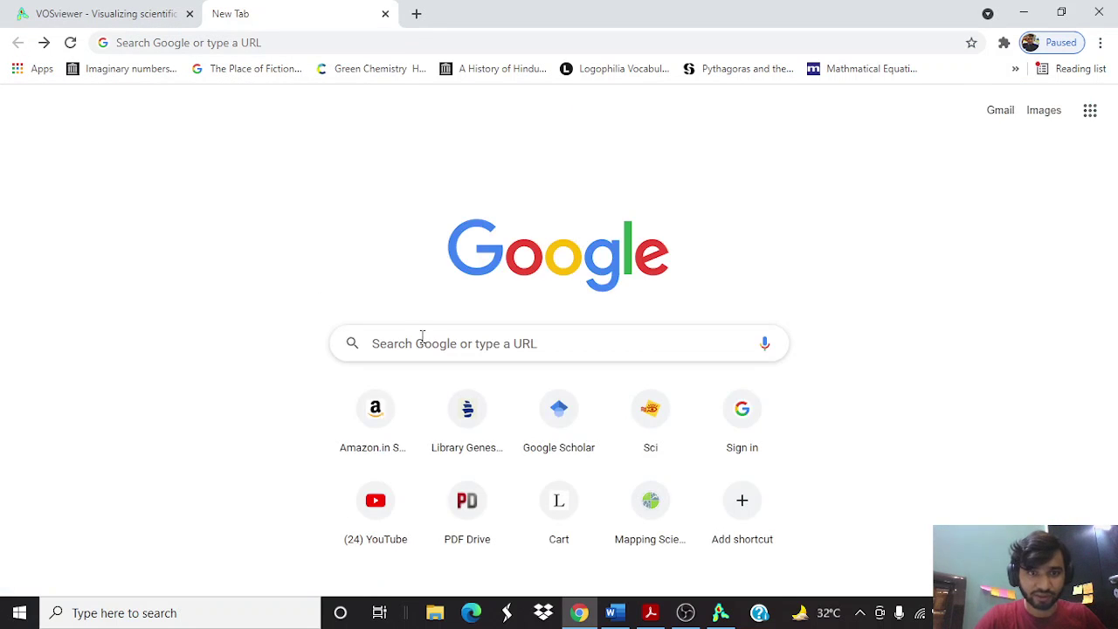
Step: Search Google for dimensions.ai
click(422, 339)
text(dimensions.ai)
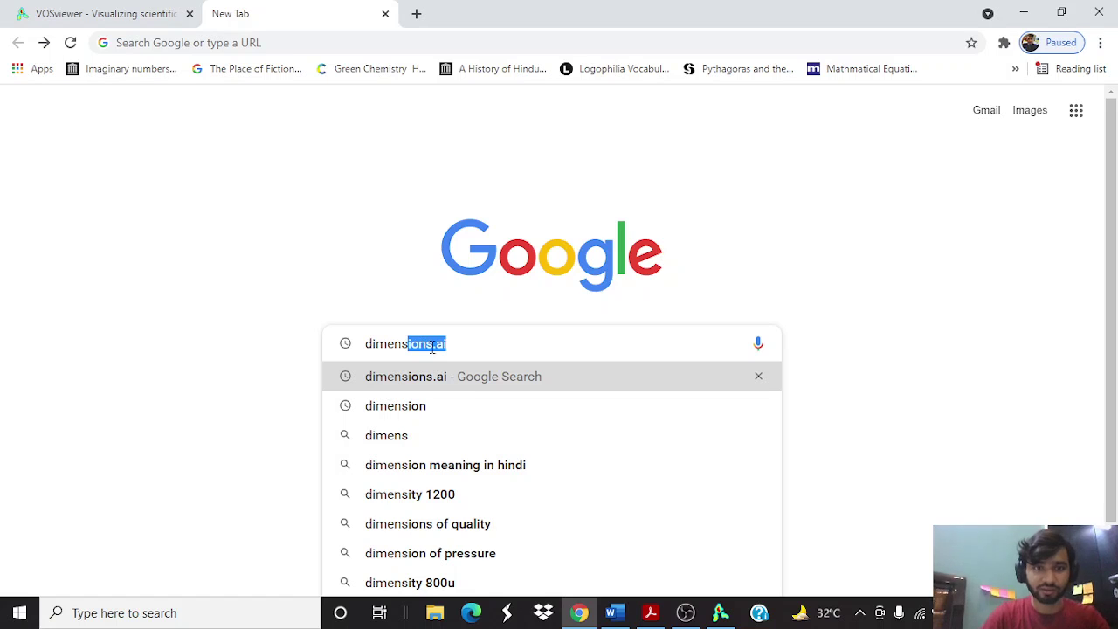
click(472, 384)
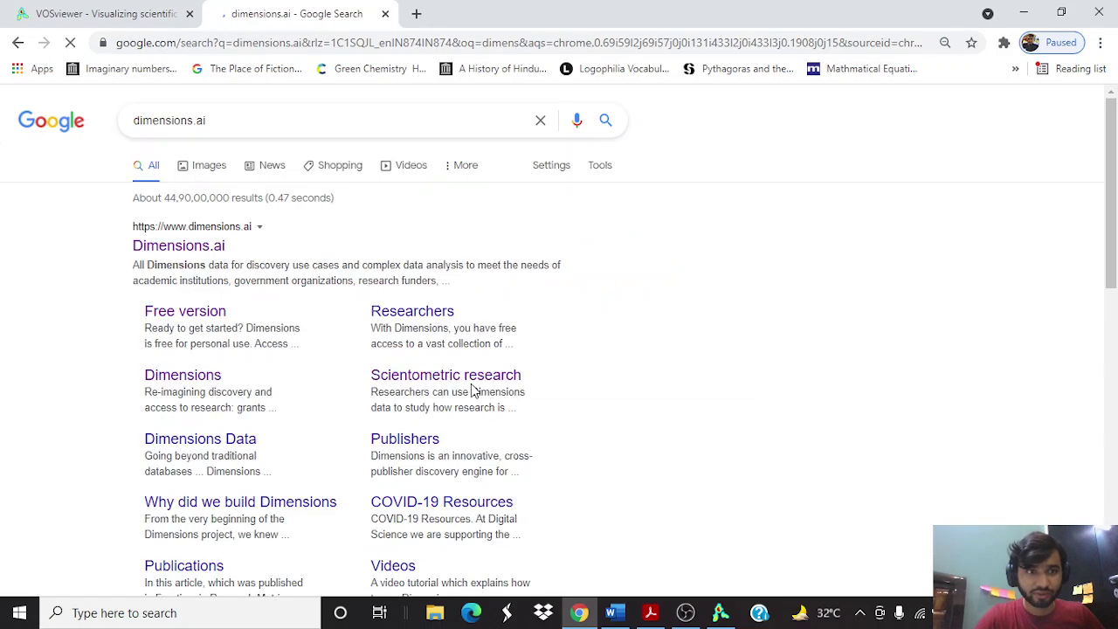
Step: Open the Free version and Scientometric research results in new tabs
right_click(230, 319)
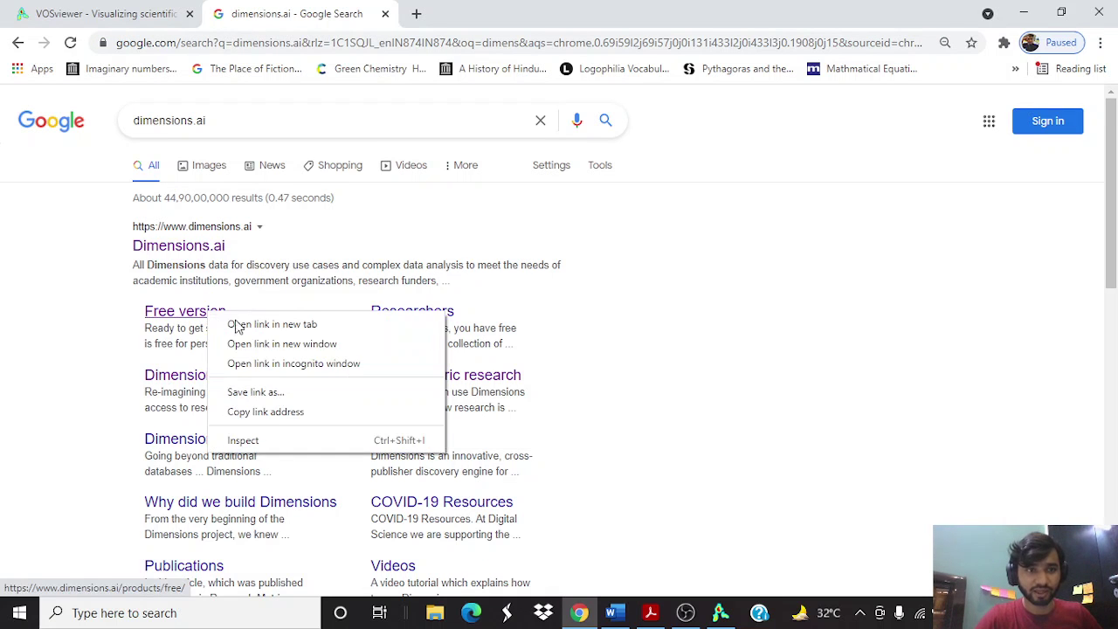
click(249, 324)
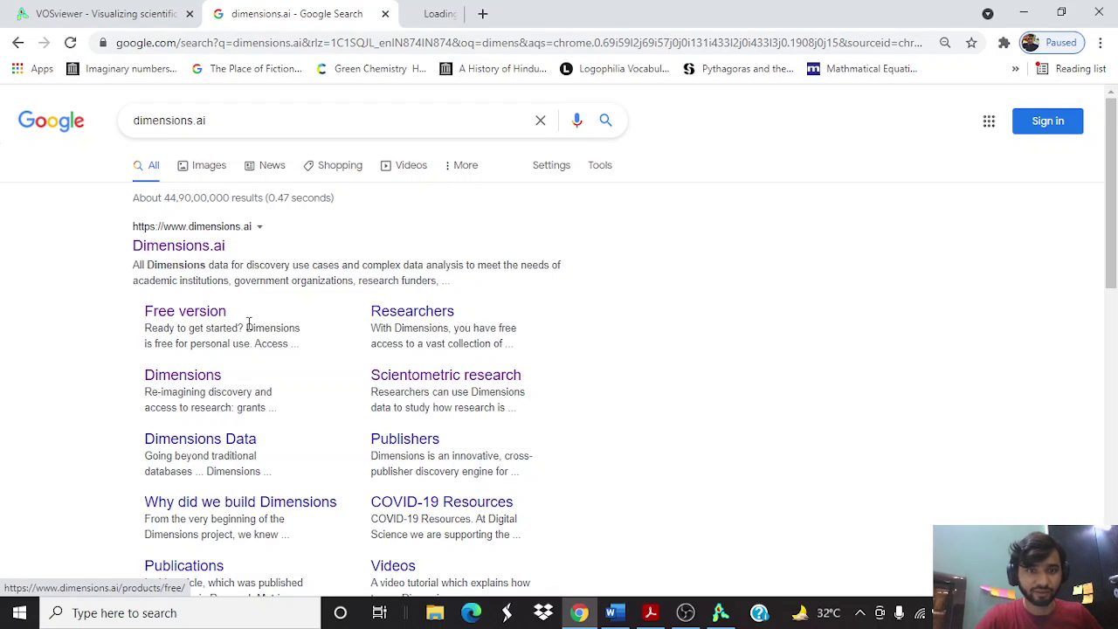
right_click(476, 389)
click(516, 394)
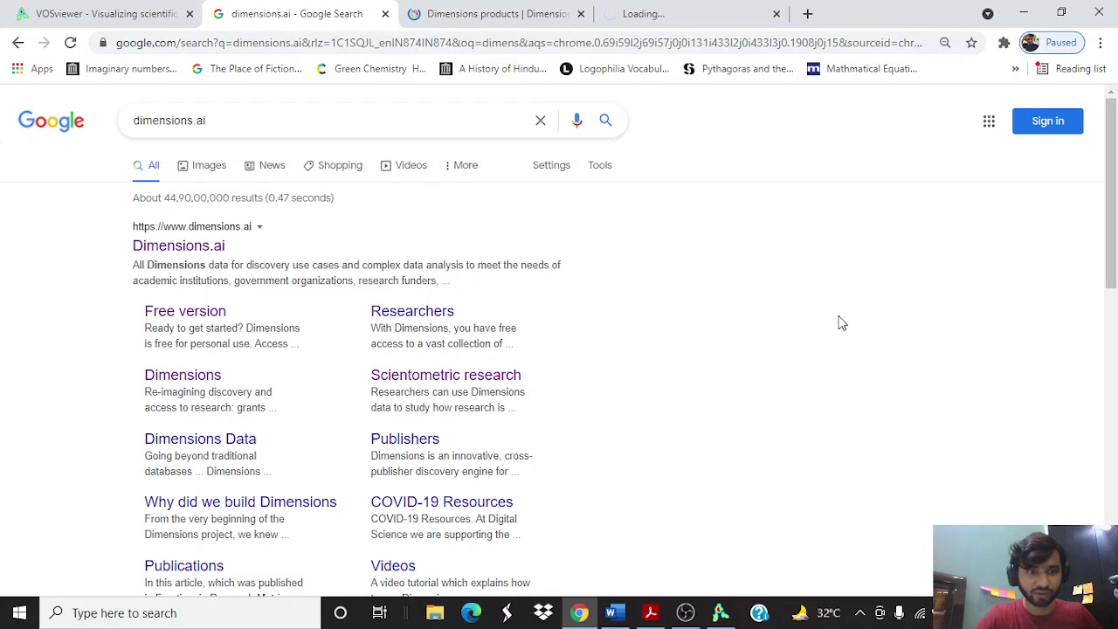
mouse_move(1116, 201)
mouse_down()
mouse_move(1115, 250)
mouse_move(1115, 186)
mouse_up()
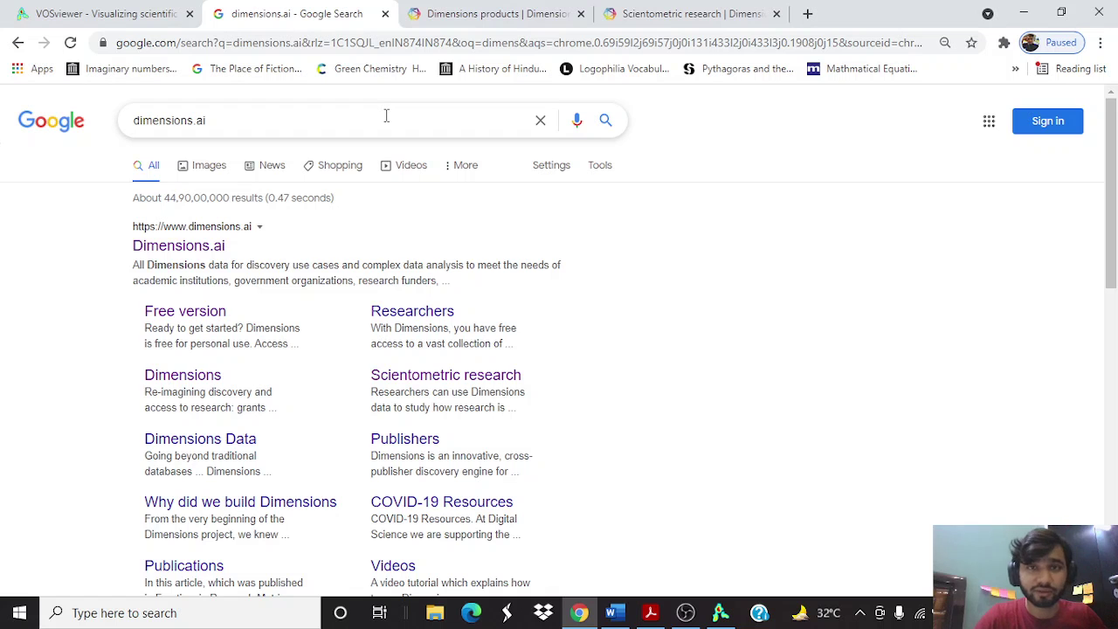
Step: On the free version page, launch the free Dimensions web app
click(511, 10)
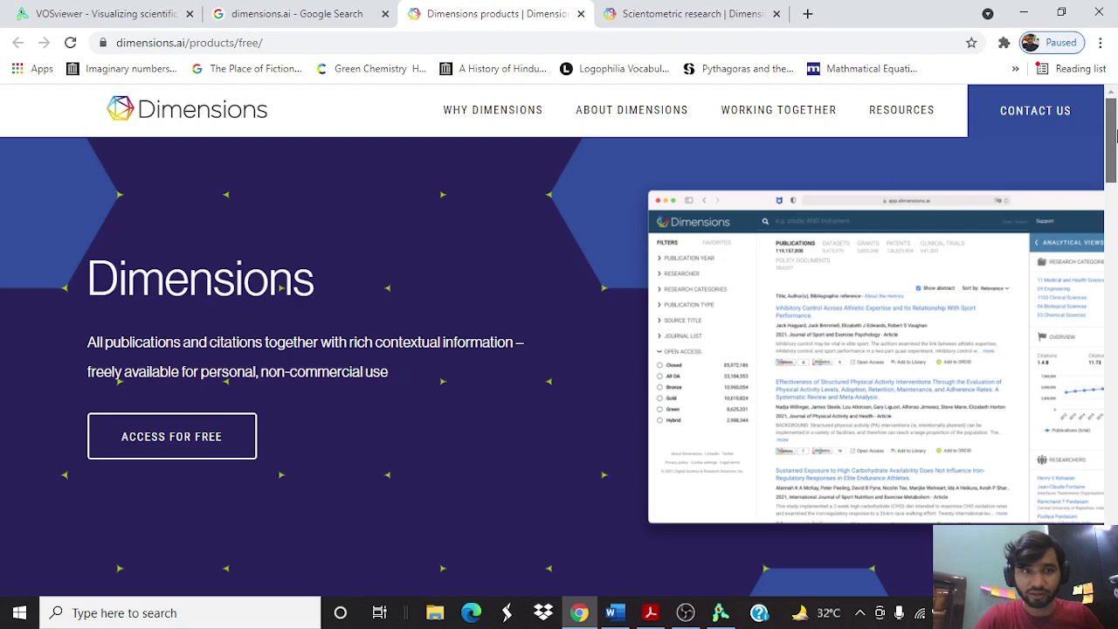
drag(1115, 114, 1111, 152)
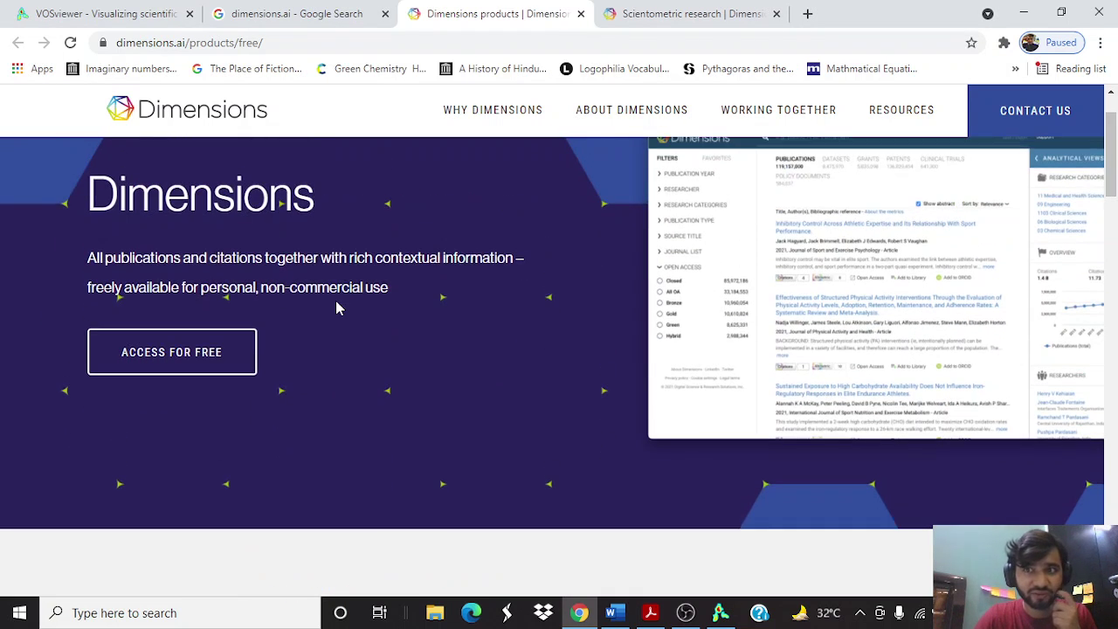
click(218, 349)
click(476, 14)
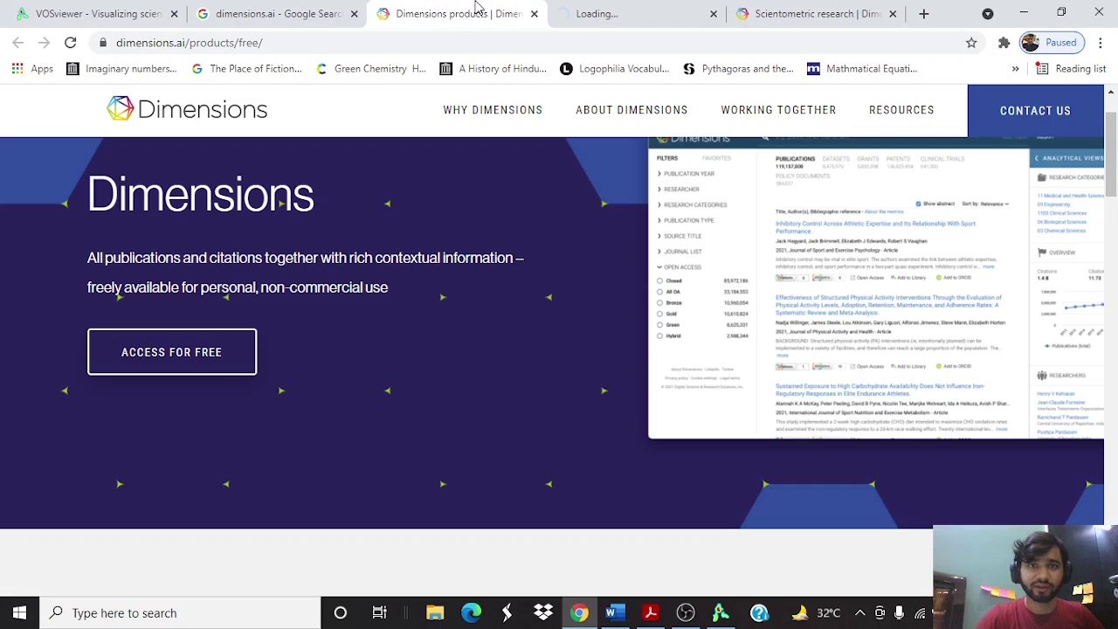
Step: Close the free version tab, read Scientometric research's free data access and formats, then close it
click(533, 14)
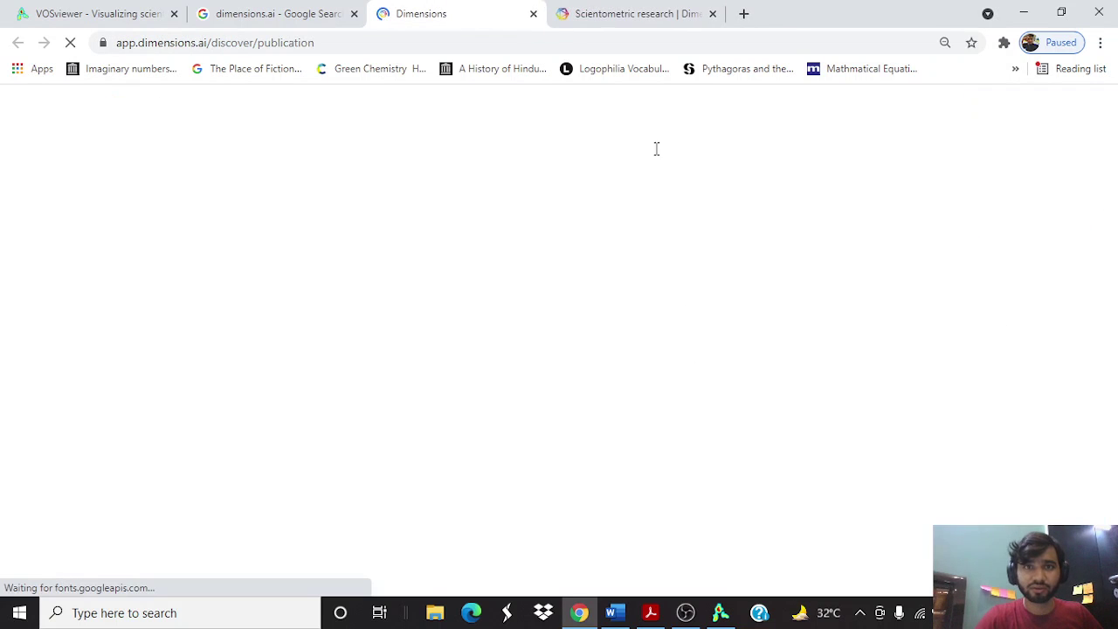
click(659, 14)
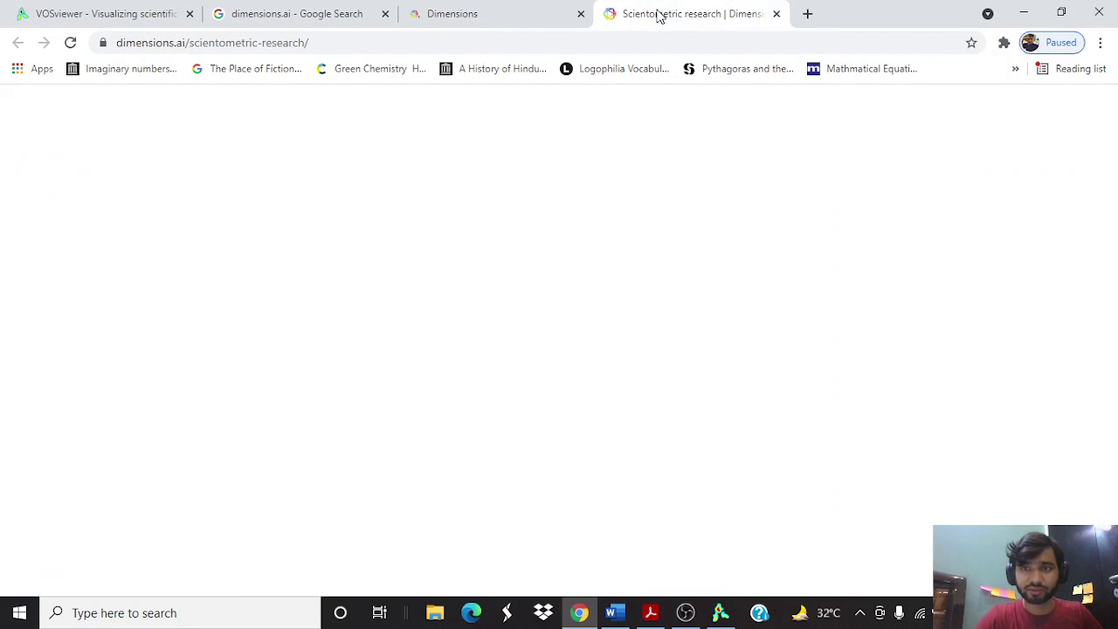
drag(1115, 142, 1115, 195)
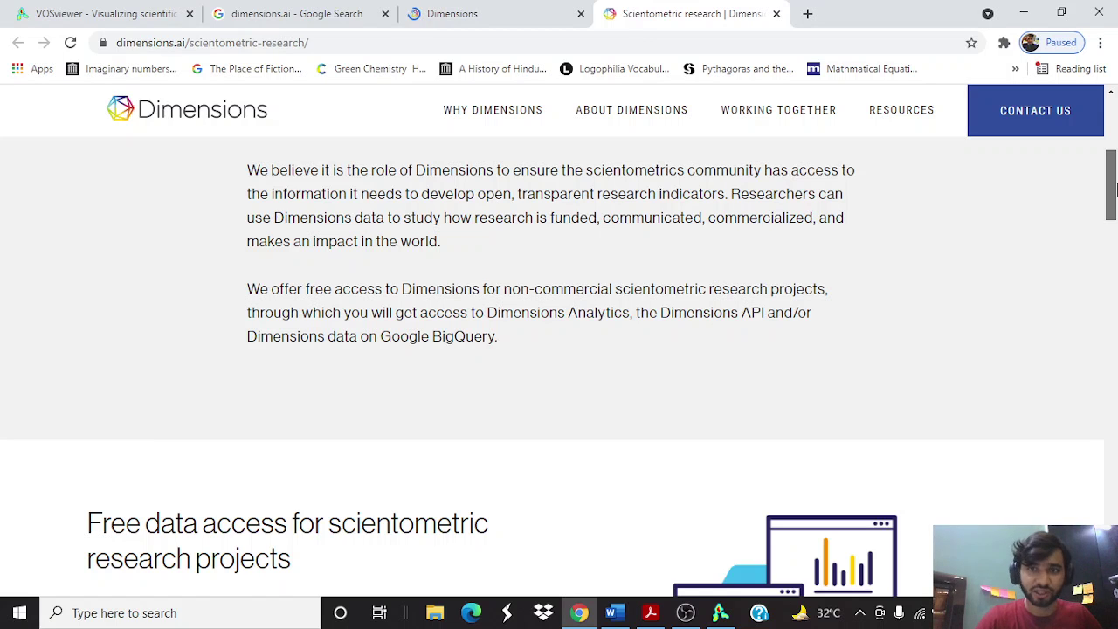
drag(1116, 191, 1115, 235)
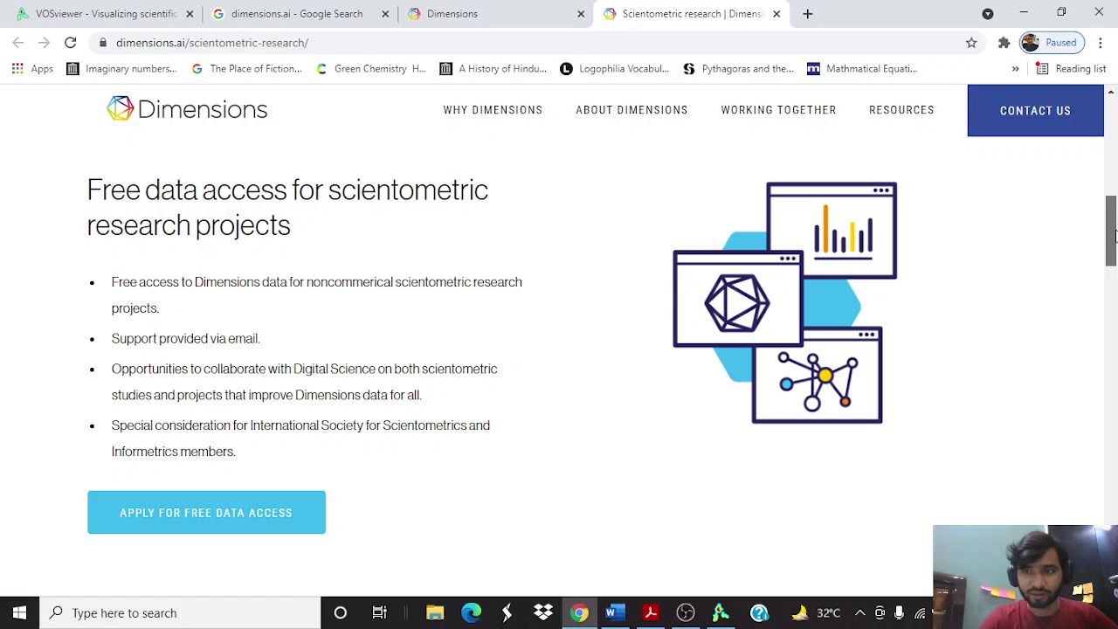
drag(1115, 234, 1115, 238)
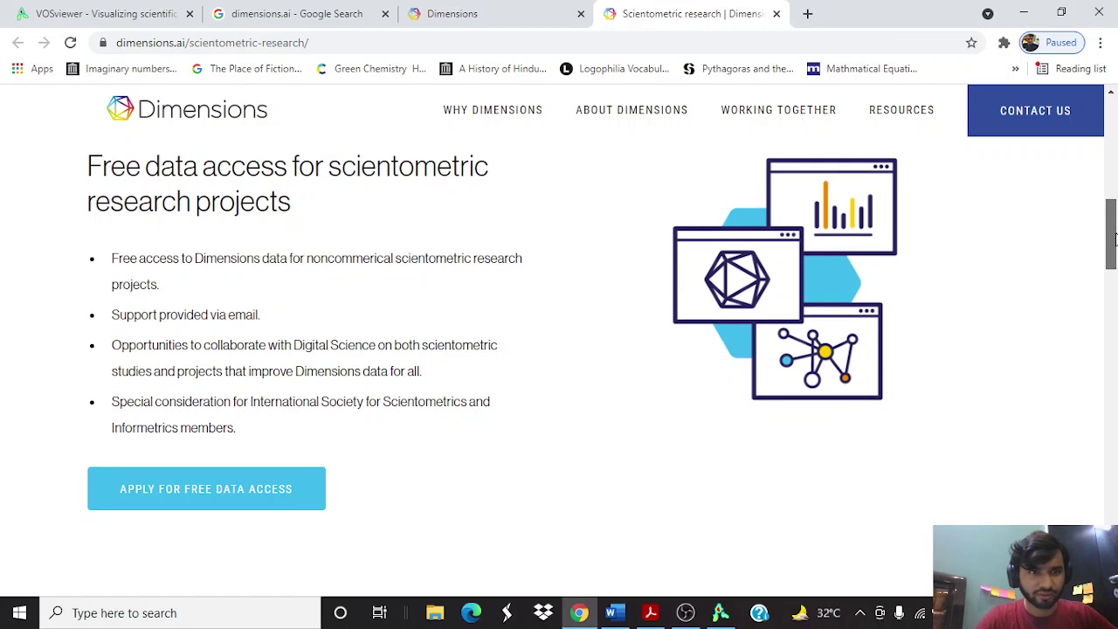
mouse_move(1116, 237)
mouse_down()
mouse_move(1116, 255)
mouse_move(1115, 242)
mouse_up()
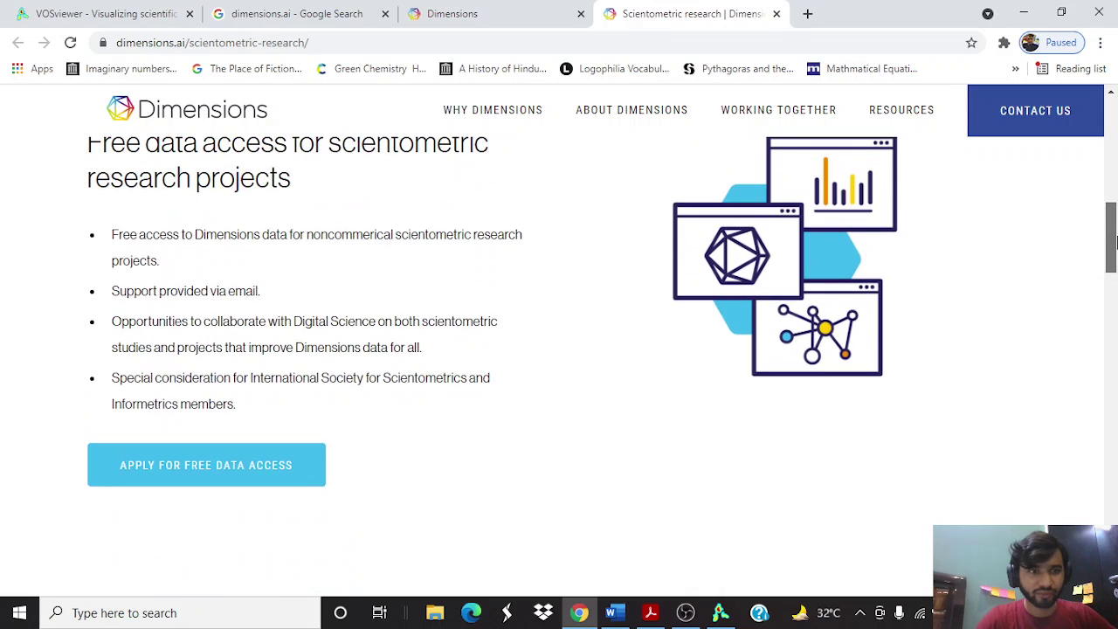
drag(1114, 241, 1115, 239)
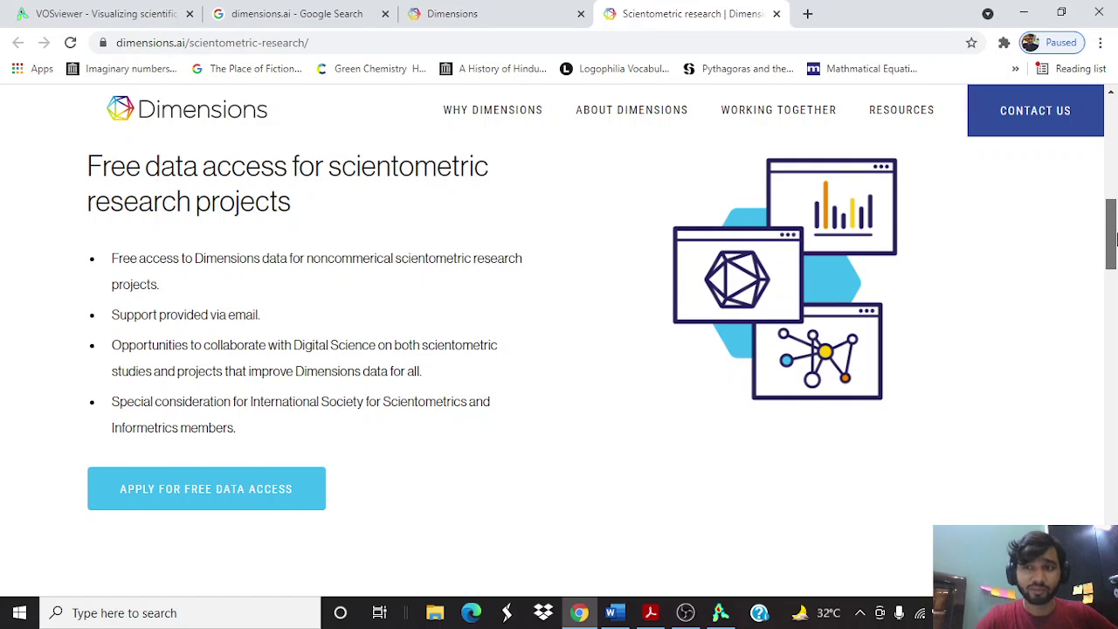
drag(1114, 238, 1115, 273)
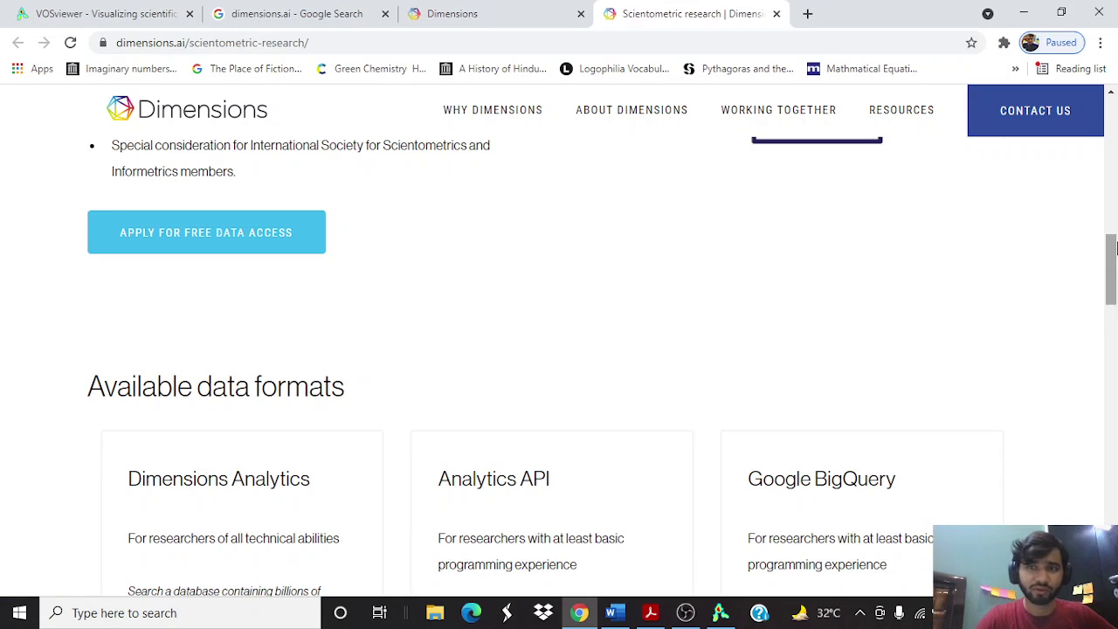
click(1113, 225)
drag(1113, 225, 1112, 246)
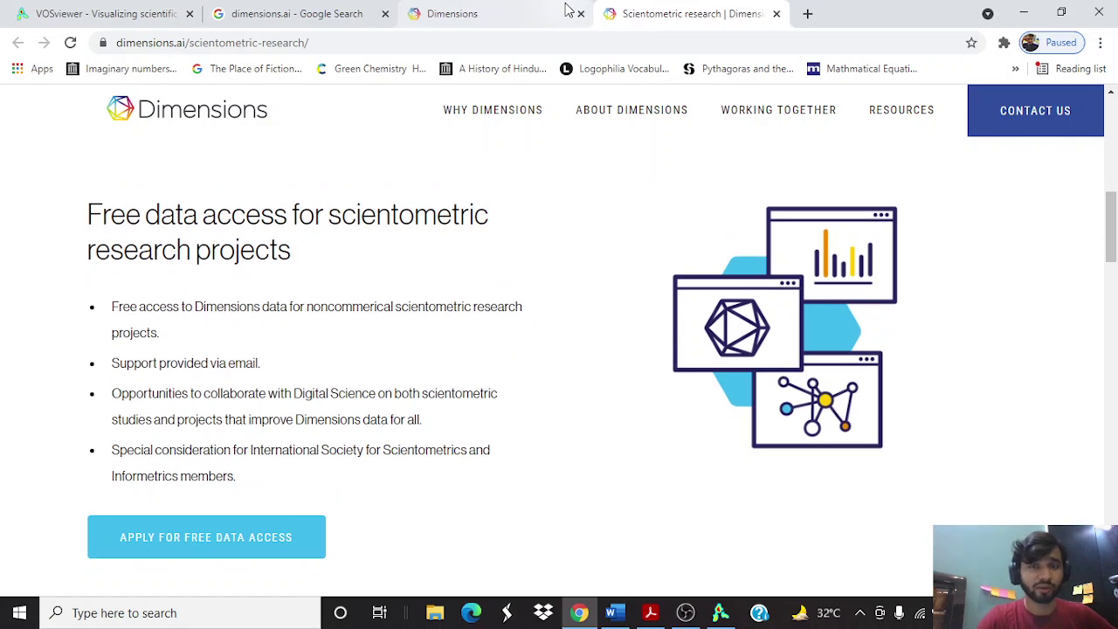
click(777, 14)
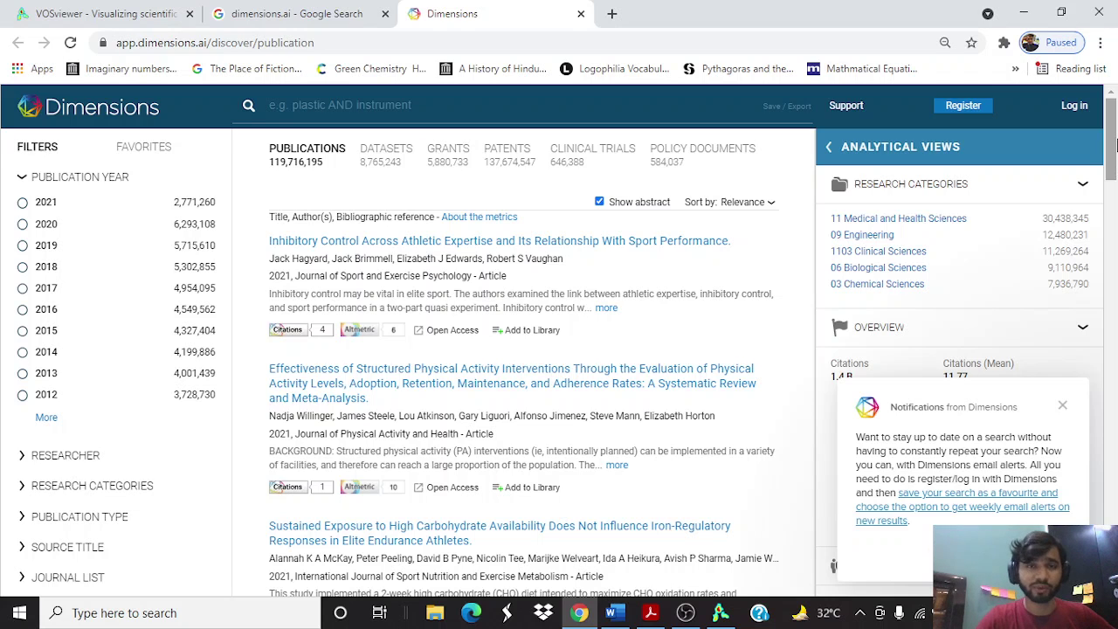
Step: Dismiss the email-alerts notification and scroll the publication list back to the top
drag(1114, 144, 1115, 262)
click(1063, 408)
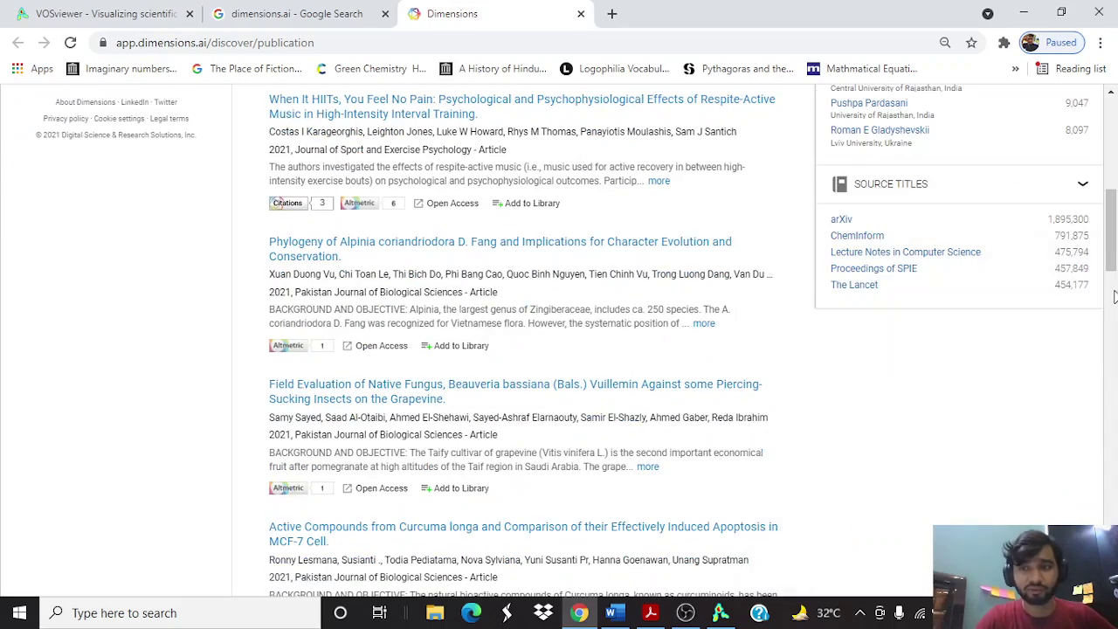
click(1114, 290)
drag(1115, 271, 1114, 129)
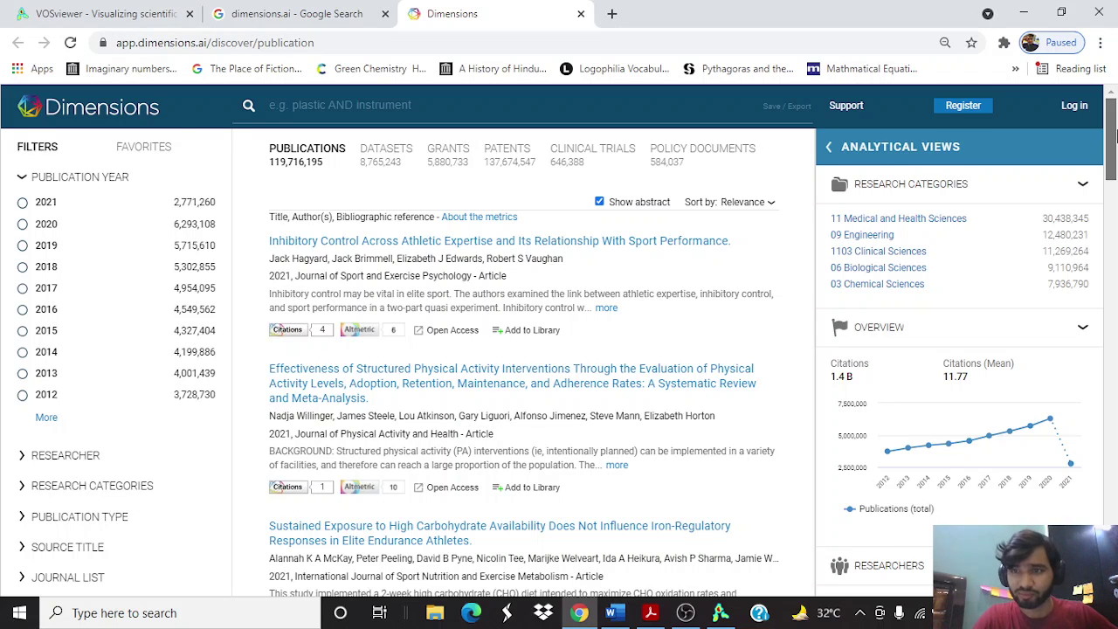
mouse_move(1114, 133)
mouse_down()
mouse_move(1115, 164)
mouse_move(1114, 126)
mouse_up()
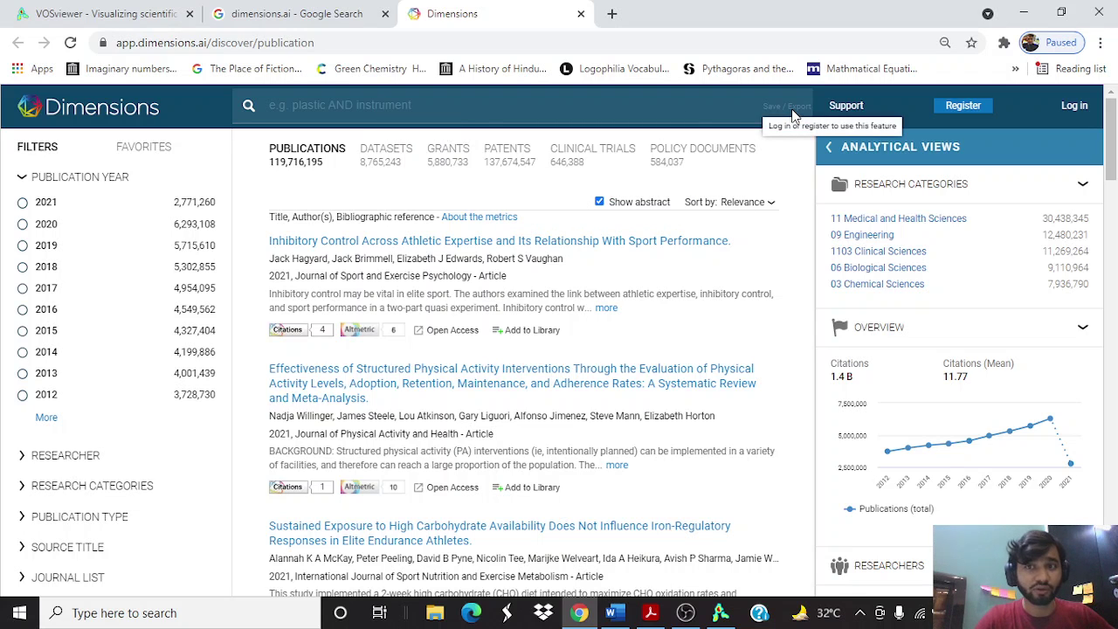
Step: Search all publications for 'scientometrics', returning 73,532 results
click(606, 108)
text(sciento)
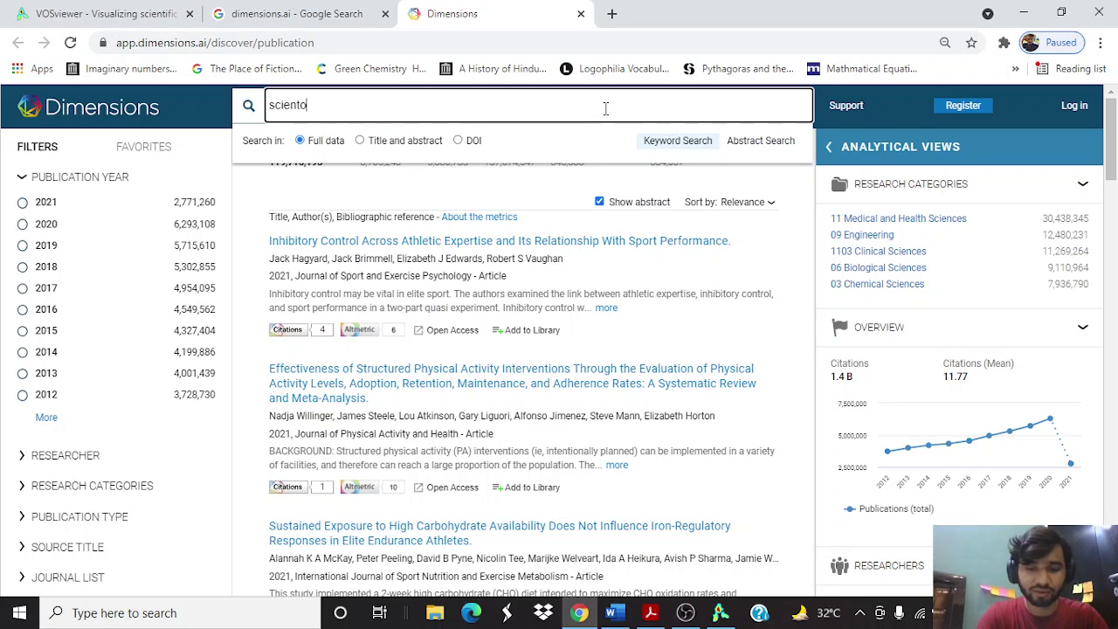
text(metrics)
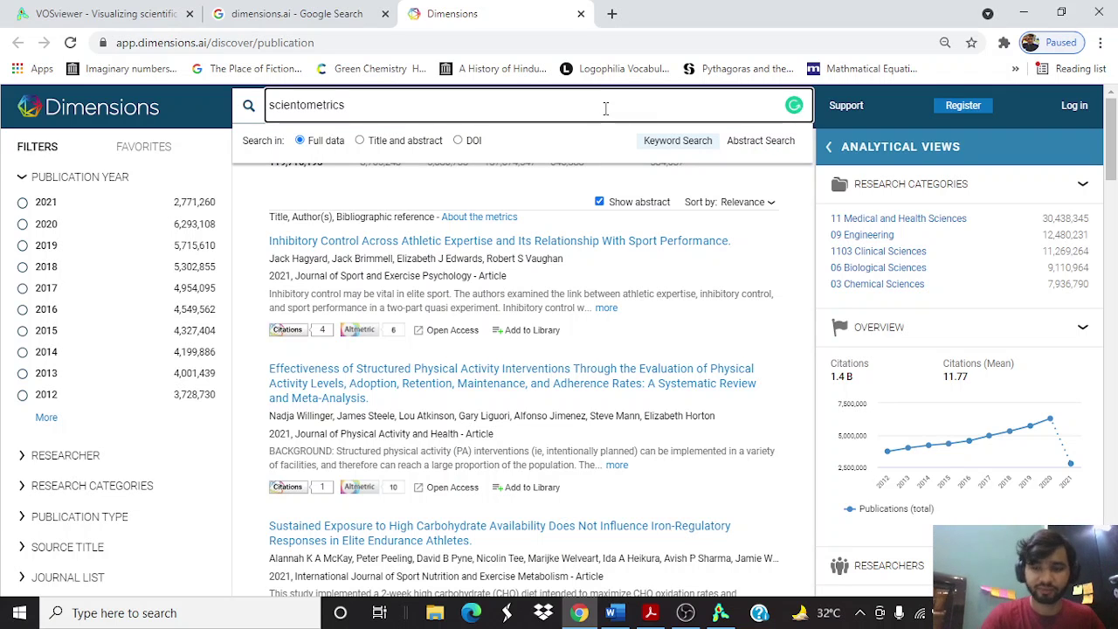
key(Return)
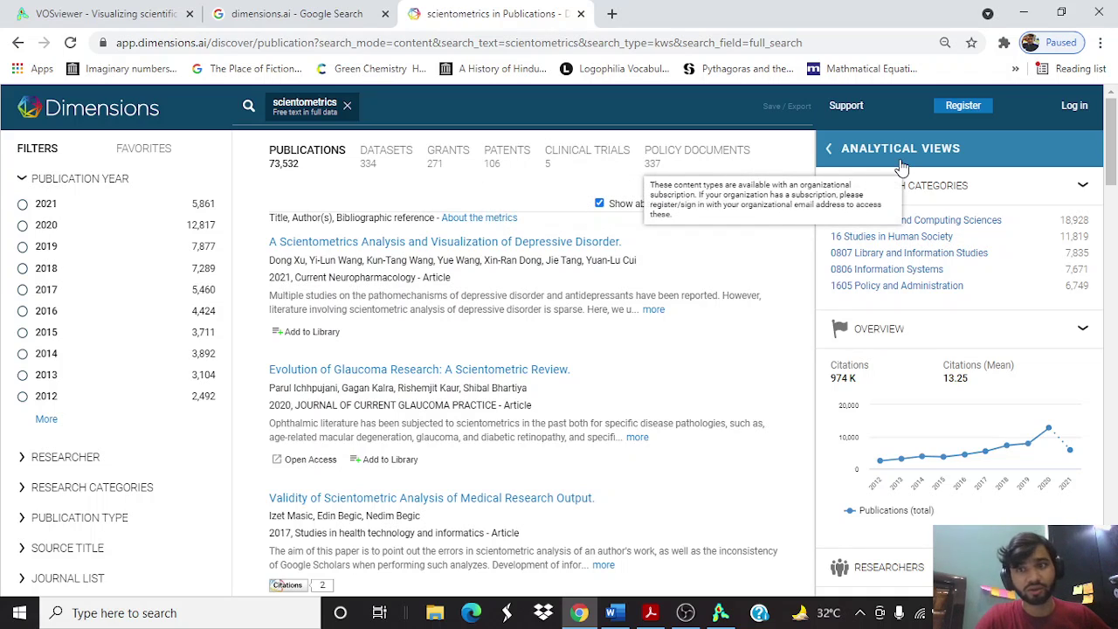
mouse_move(1111, 175)
mouse_down()
mouse_move(1112, 316)
mouse_move(1115, 138)
mouse_move(1114, 180)
mouse_move(1112, 166)
mouse_up()
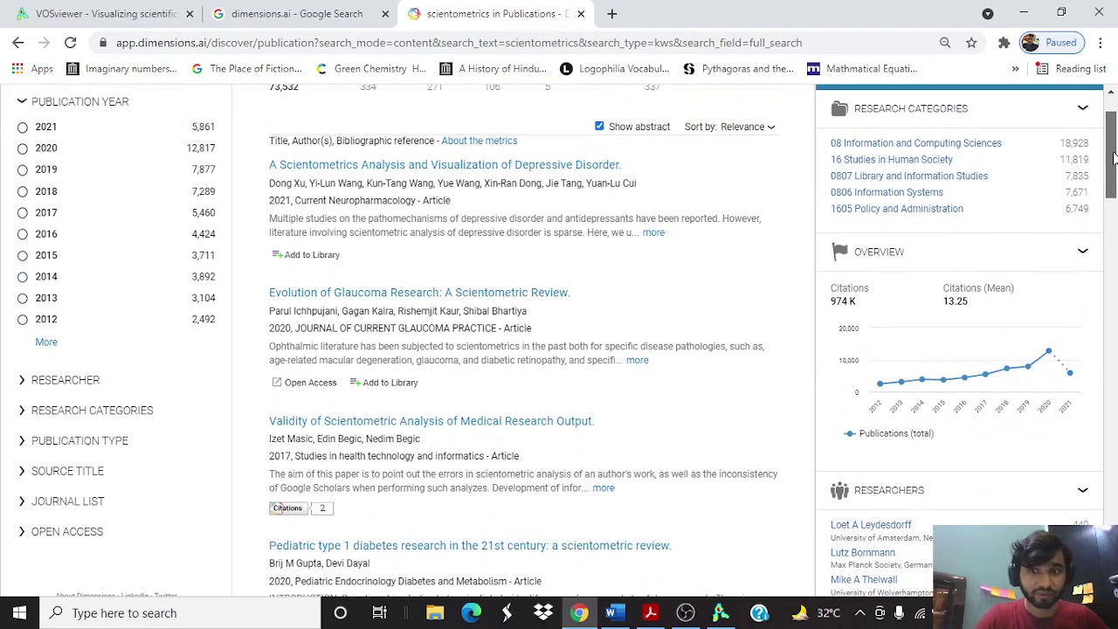
Step: View the full Publication Year list with counts, then close it
click(48, 342)
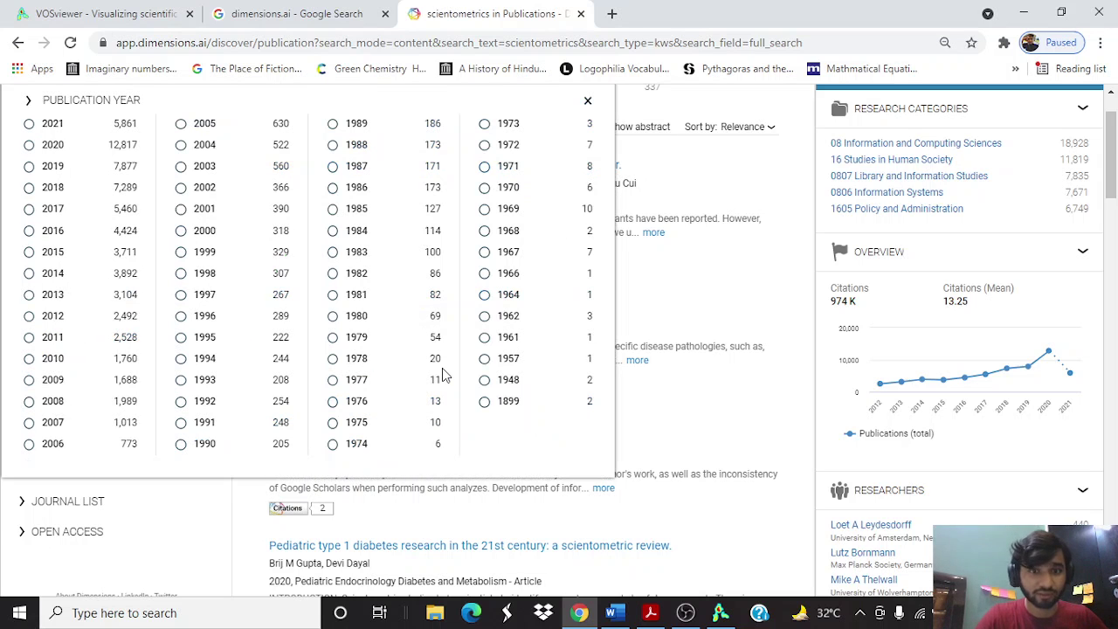
mouse_move(513, 410)
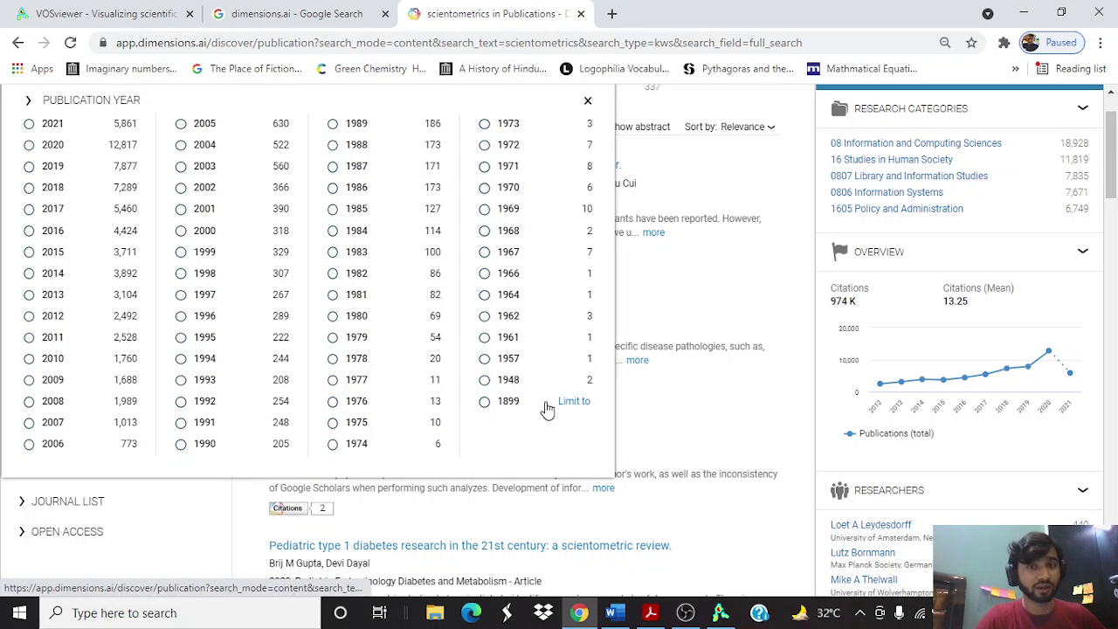
click(587, 104)
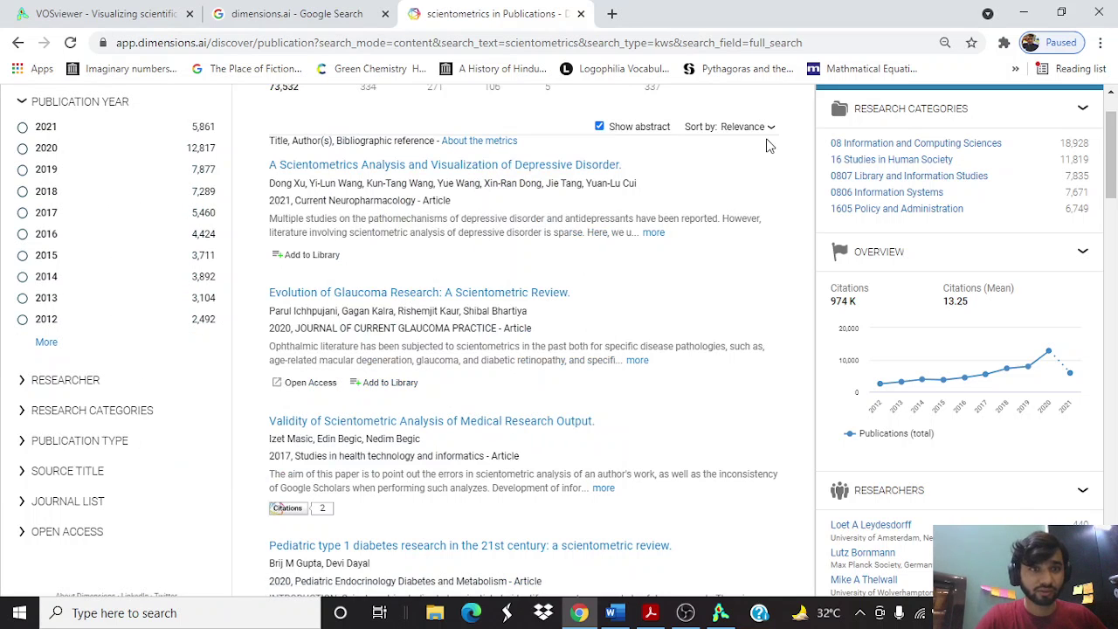
Step: Expand the Research Categories, Publication Type, Source Title, Journal List and Open Access filters
scroll(390, 159, down, 2)
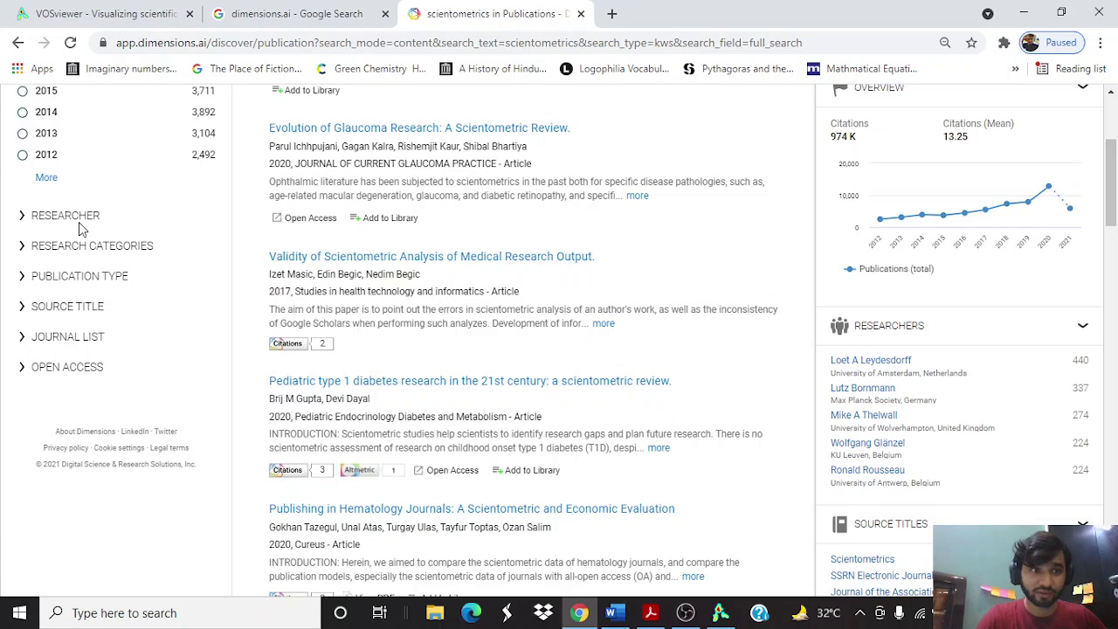
click(102, 248)
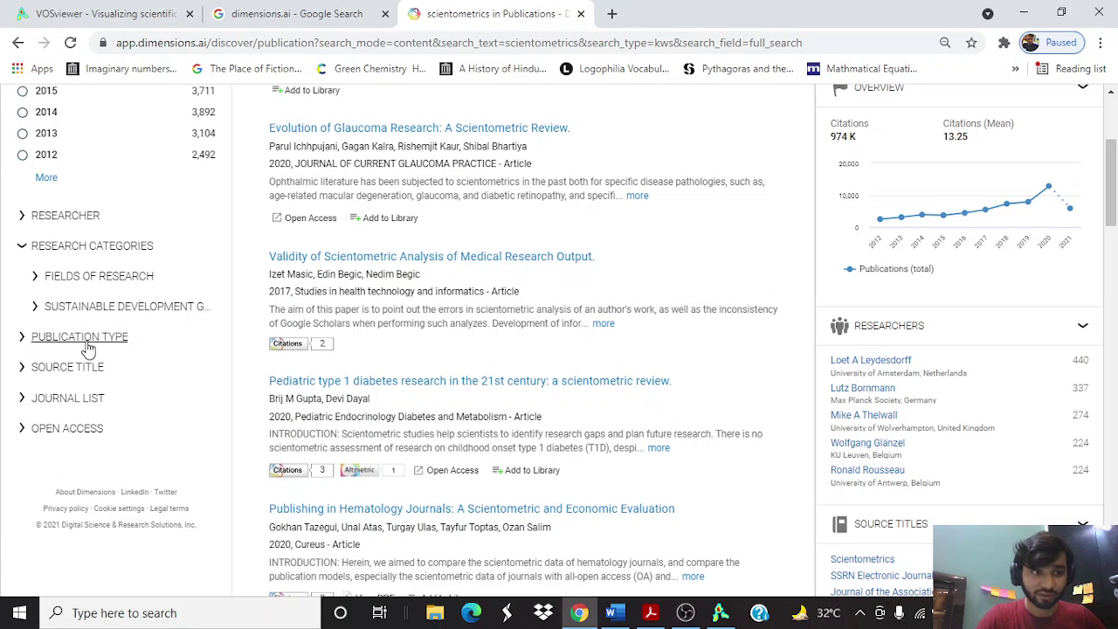
click(85, 337)
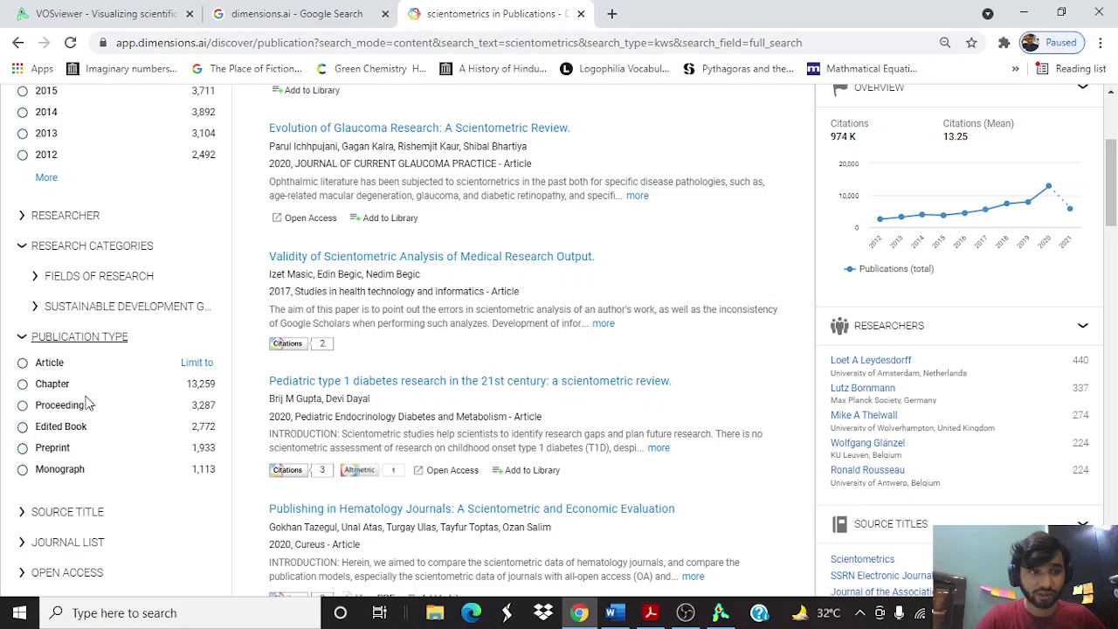
click(92, 514)
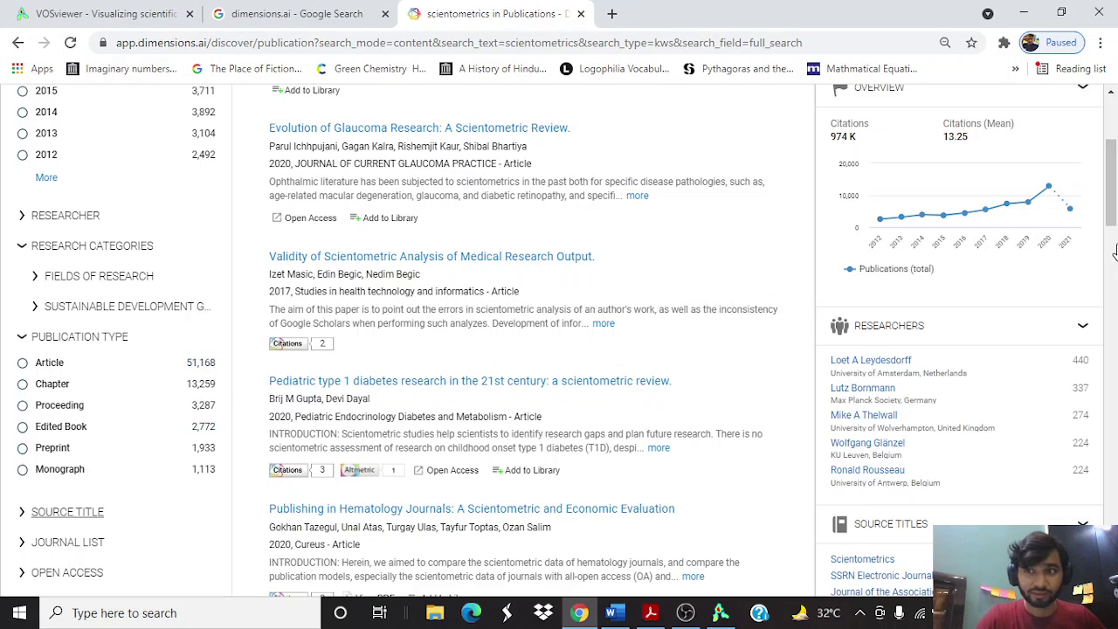
scroll(1112, 219, down, 1)
scroll(1112, 218, down, 4)
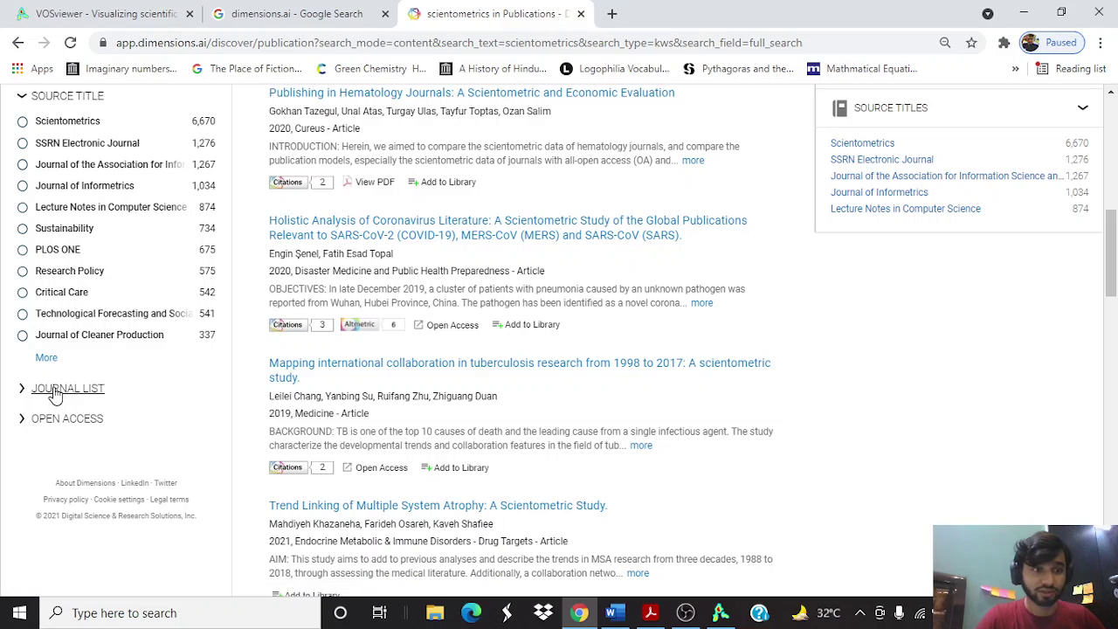
click(54, 390)
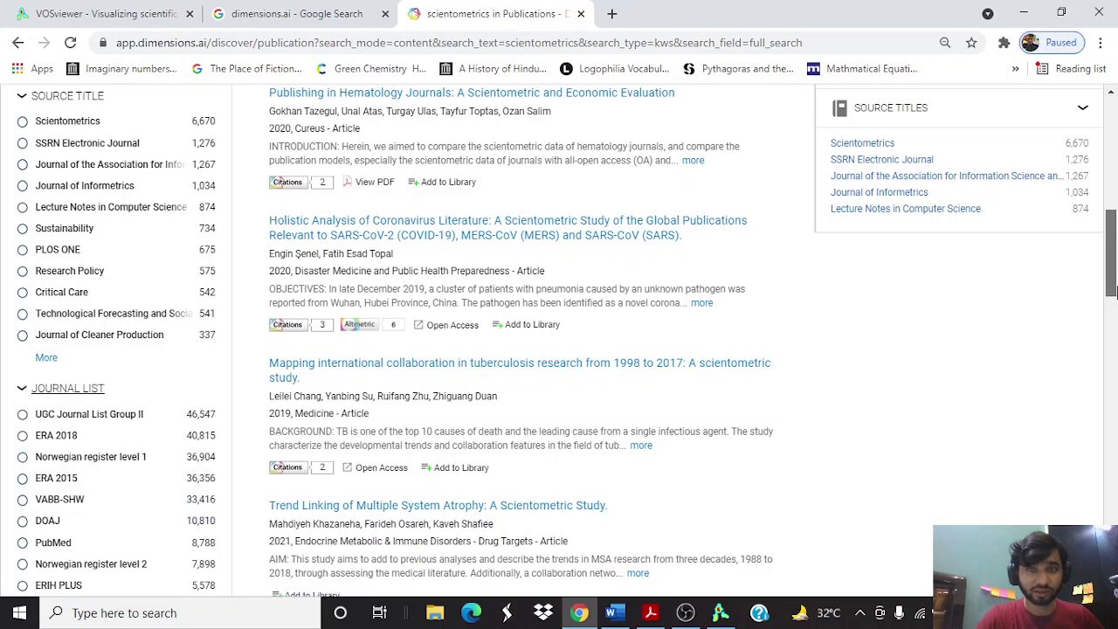
scroll(1111, 254, down, 3)
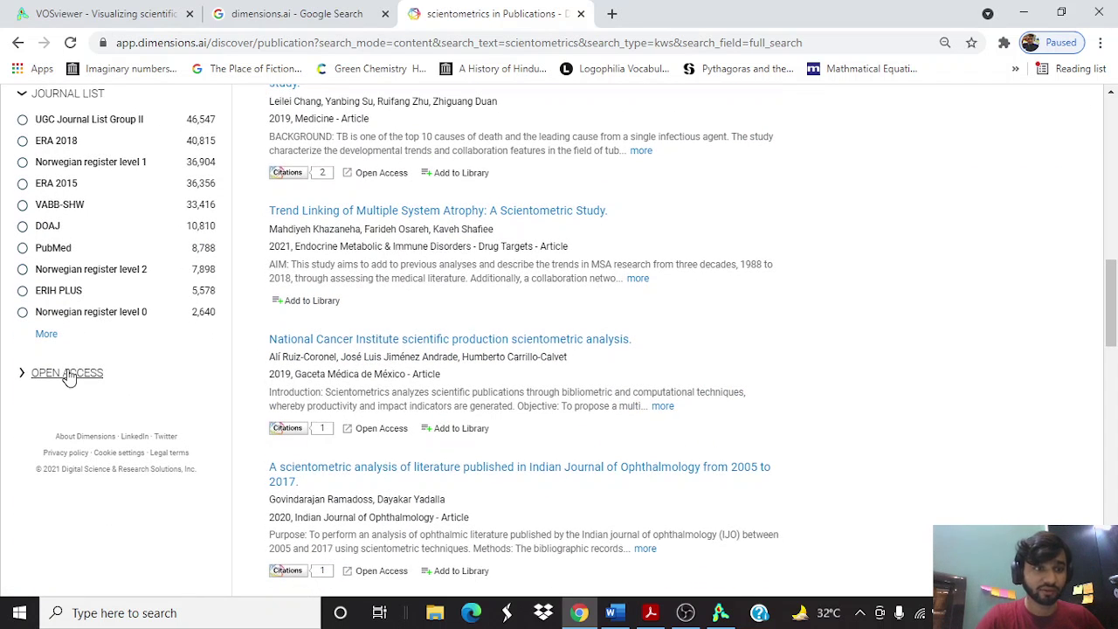
click(69, 374)
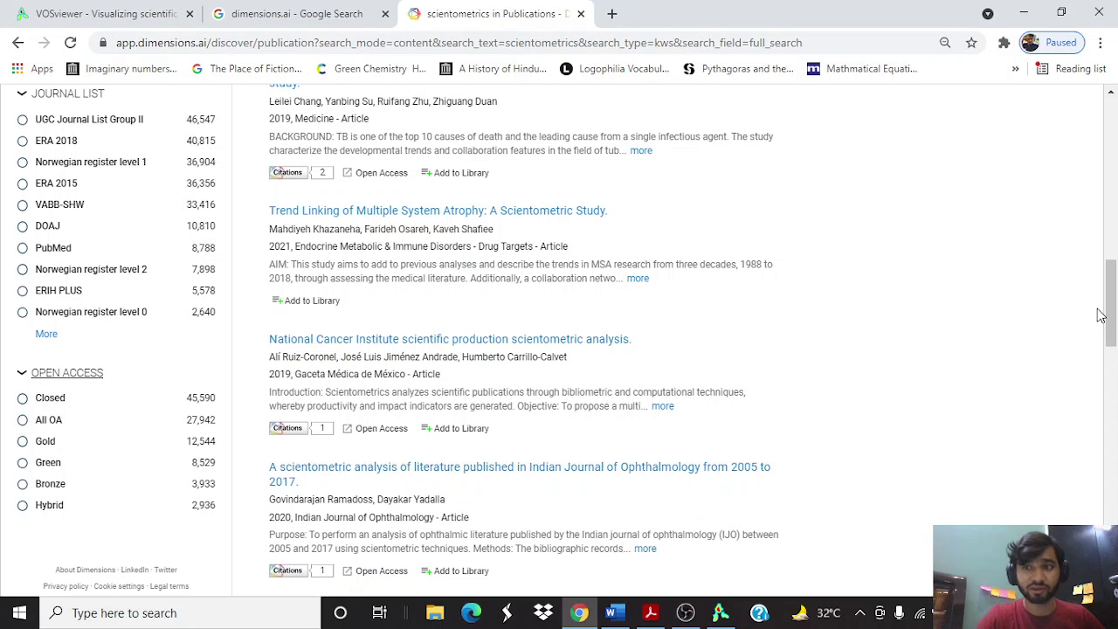
drag(1108, 309, 1111, 104)
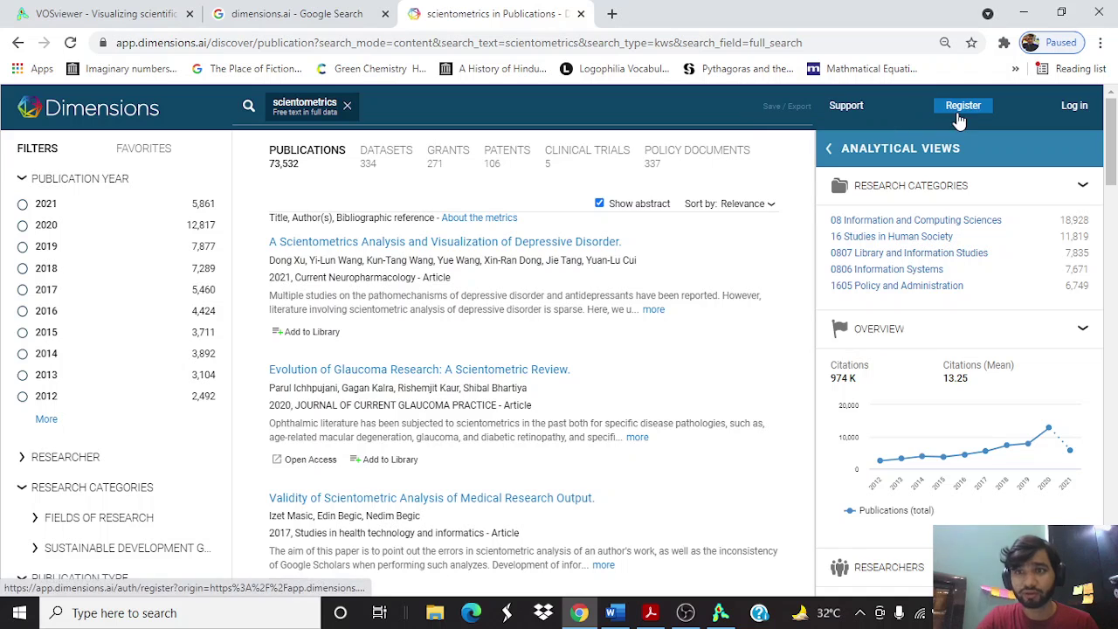
Step: Sign in to Dimensions via ReadCube using the account email and password
click(1074, 106)
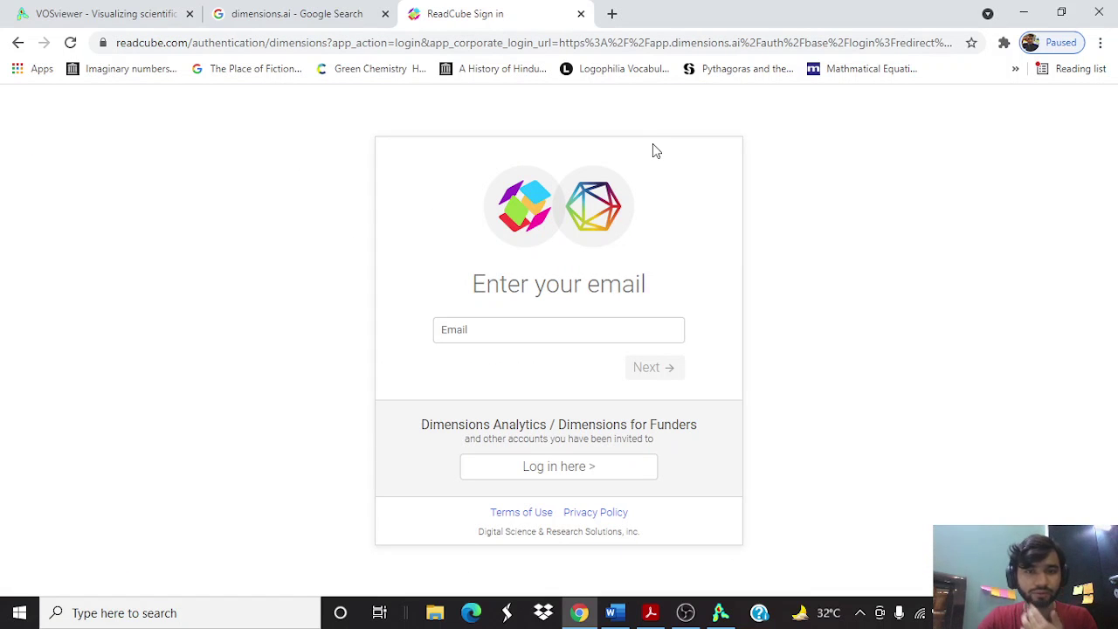
click(487, 334)
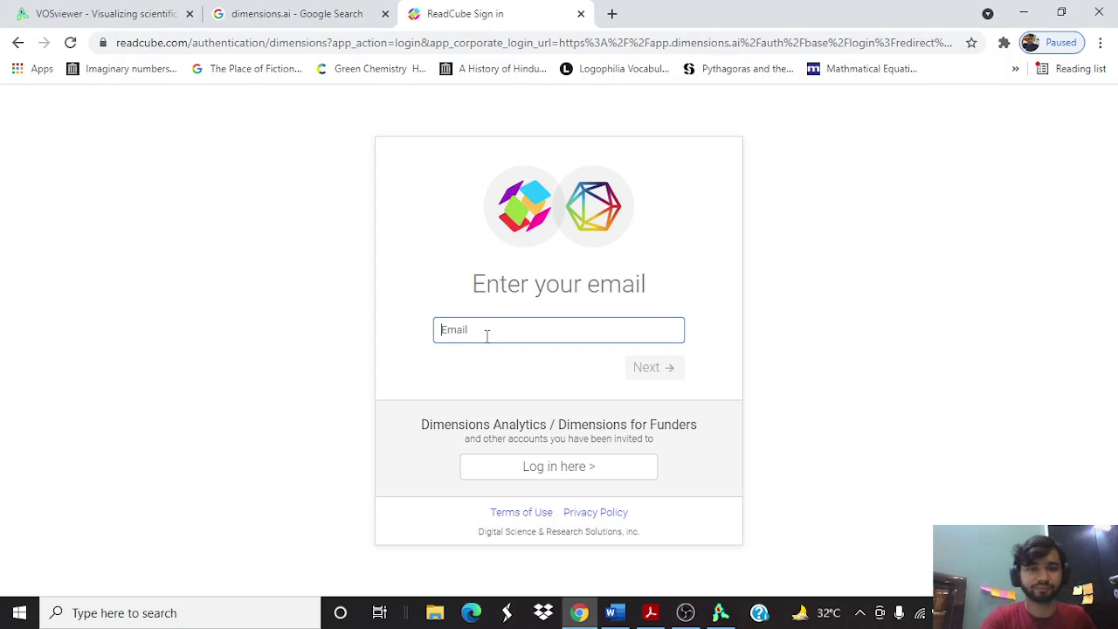
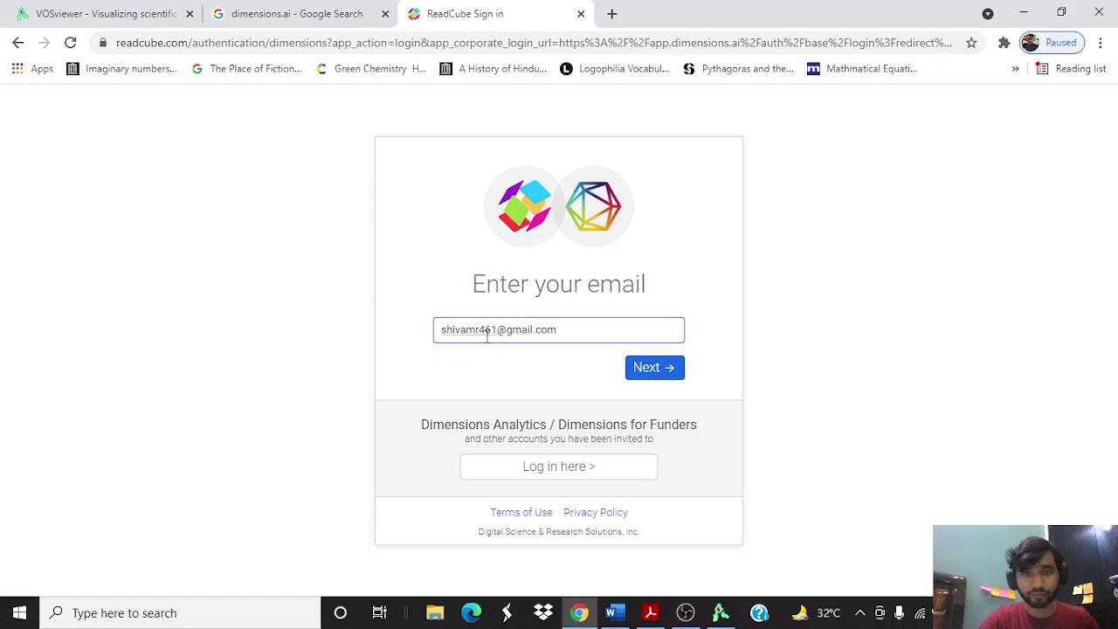
click(646, 373)
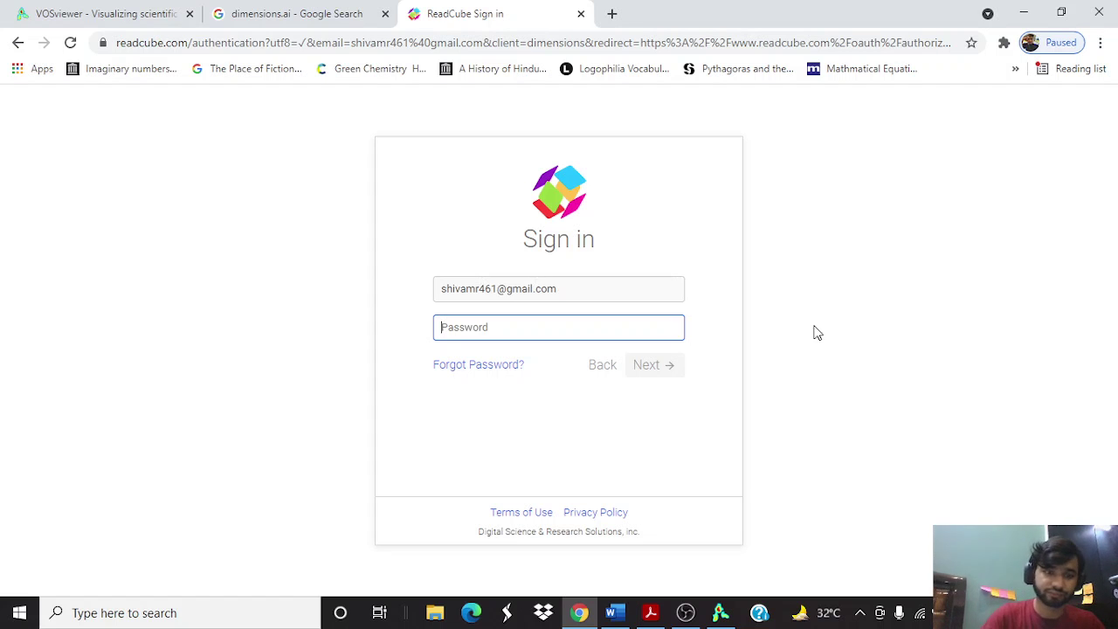
text(•••••••)
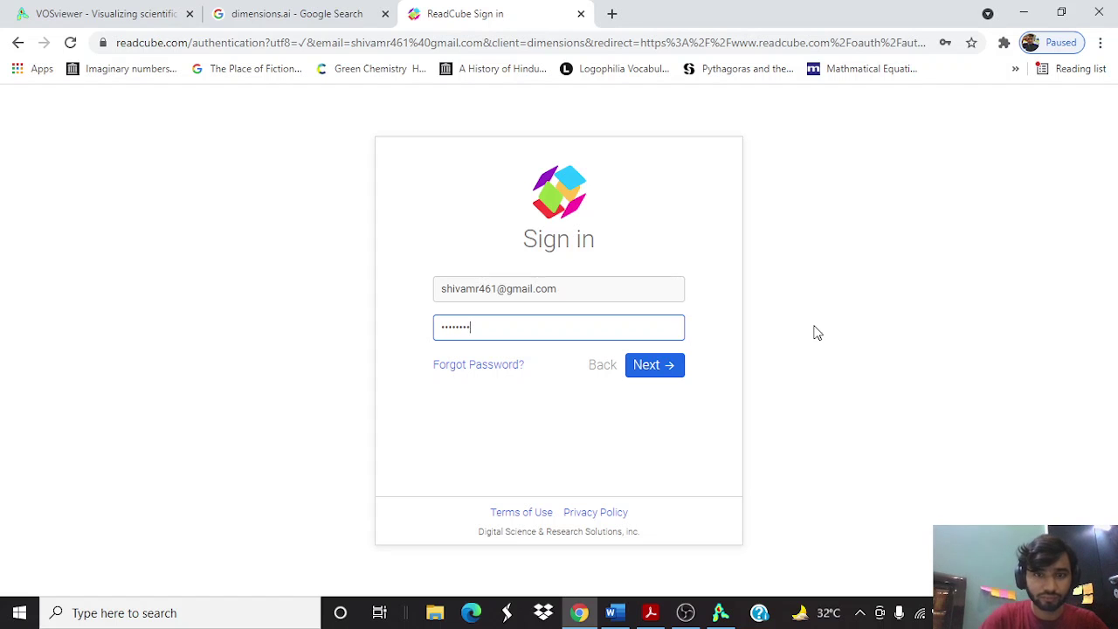
click(657, 372)
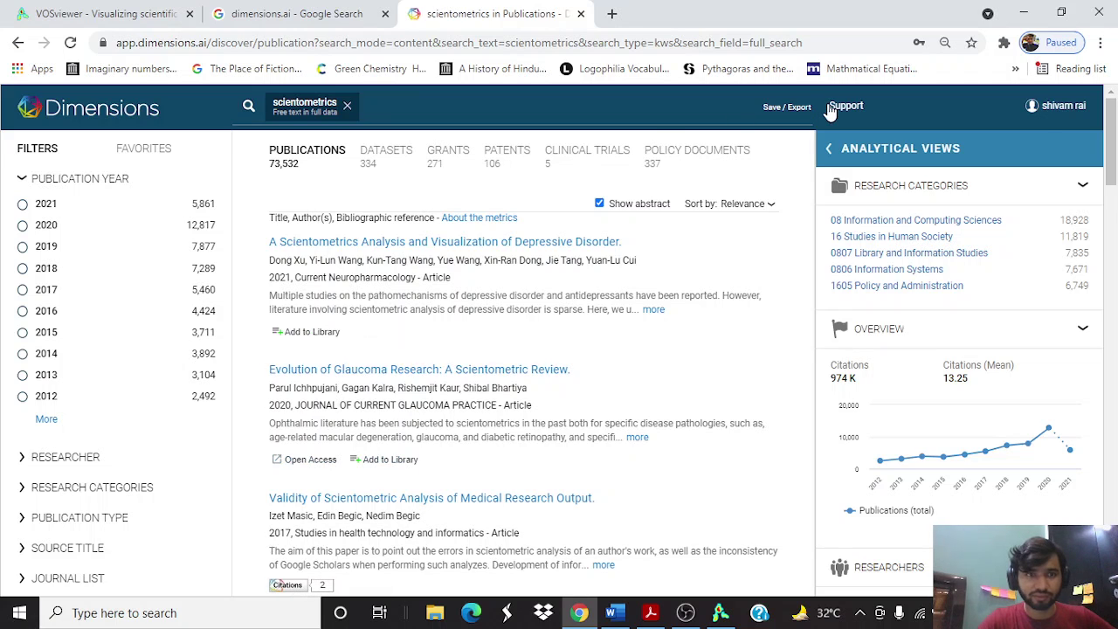
Step: Open the Export results dialog from the Save / Export menu
click(796, 111)
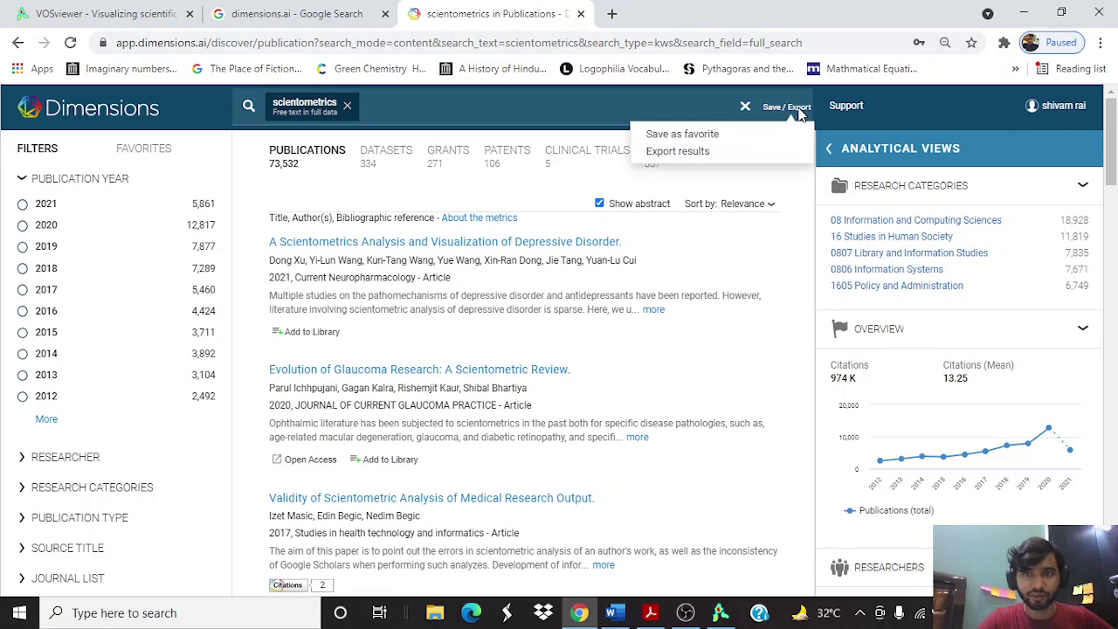
click(696, 154)
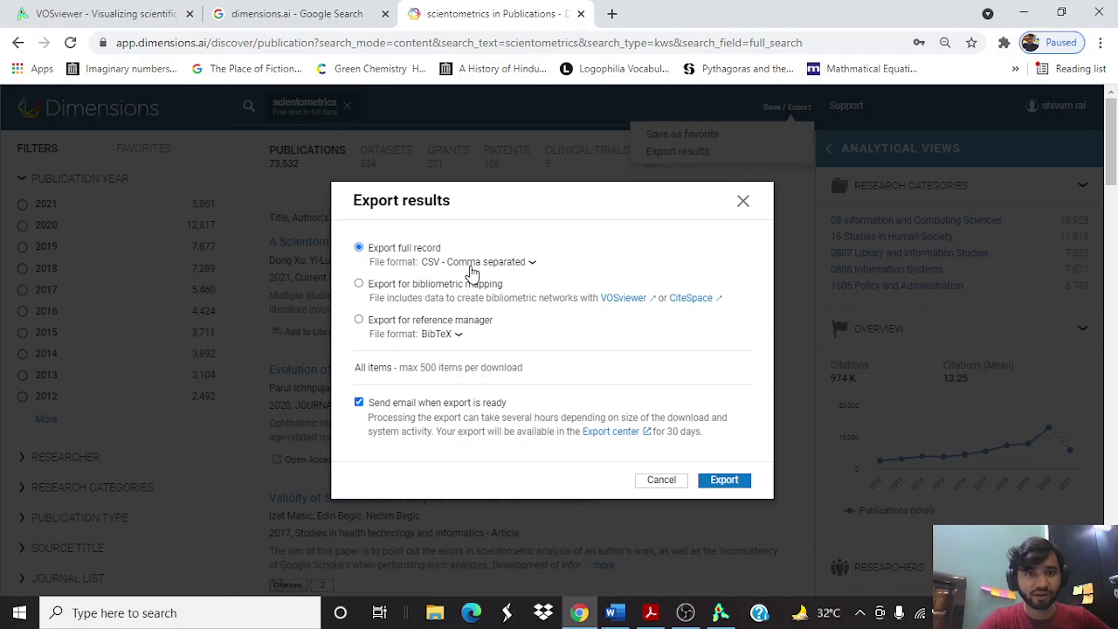
Step: Export the scientometrics results using the 'Export for bibliometric mapping' format
click(358, 287)
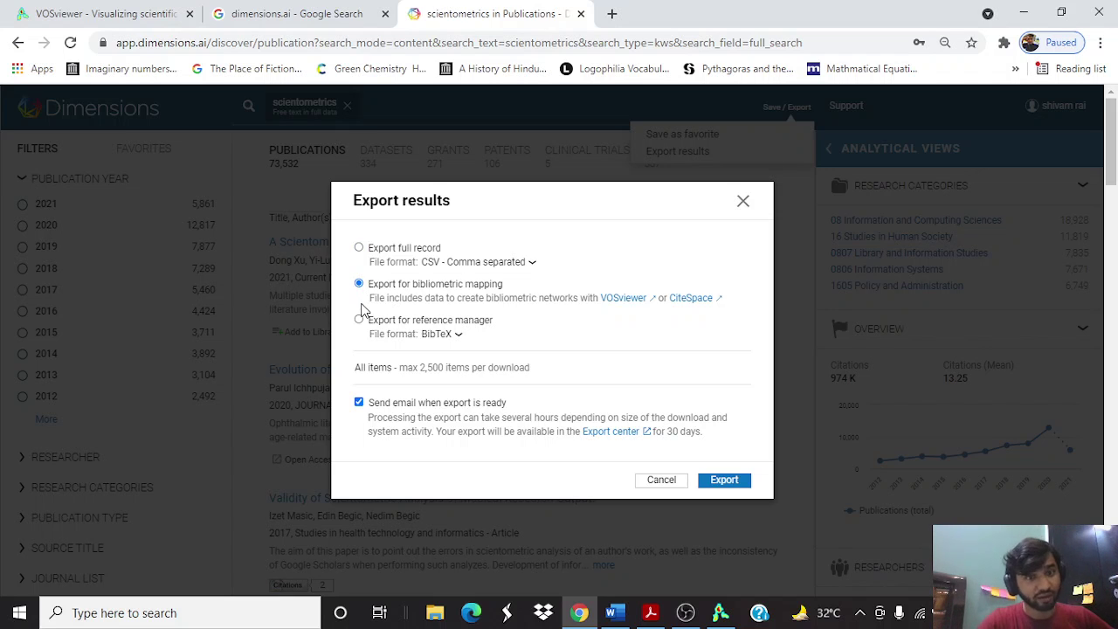
click(359, 321)
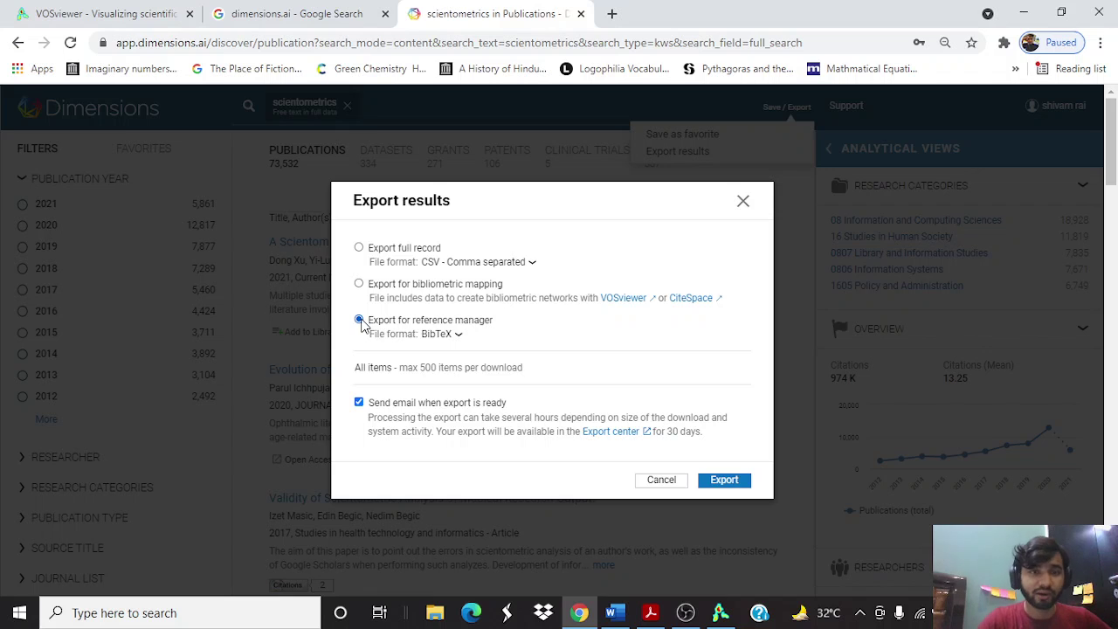
click(360, 285)
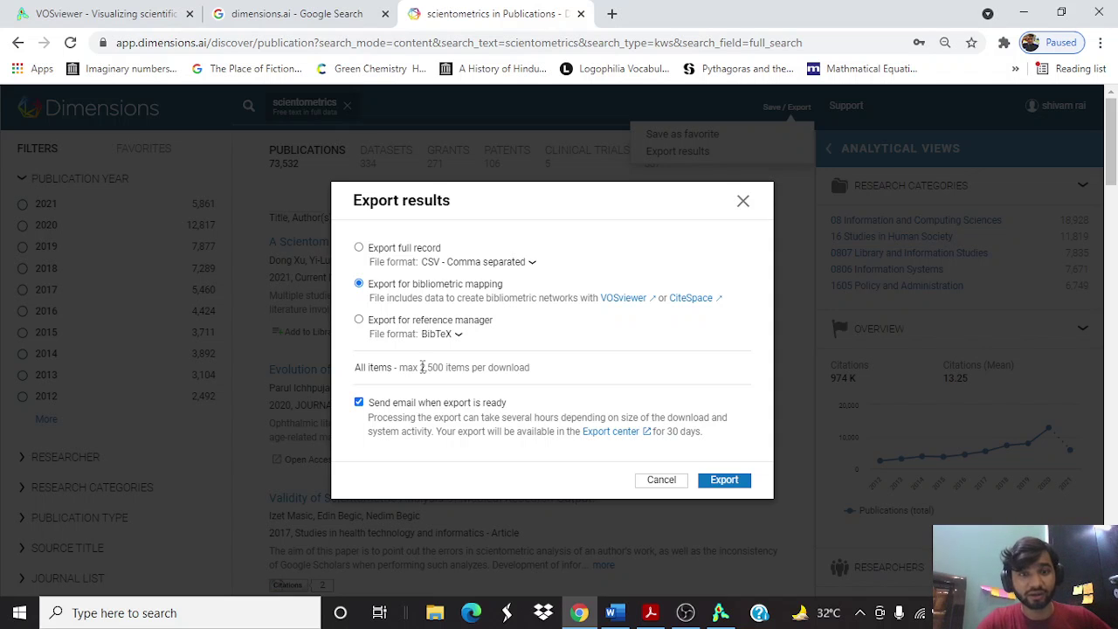
click(725, 482)
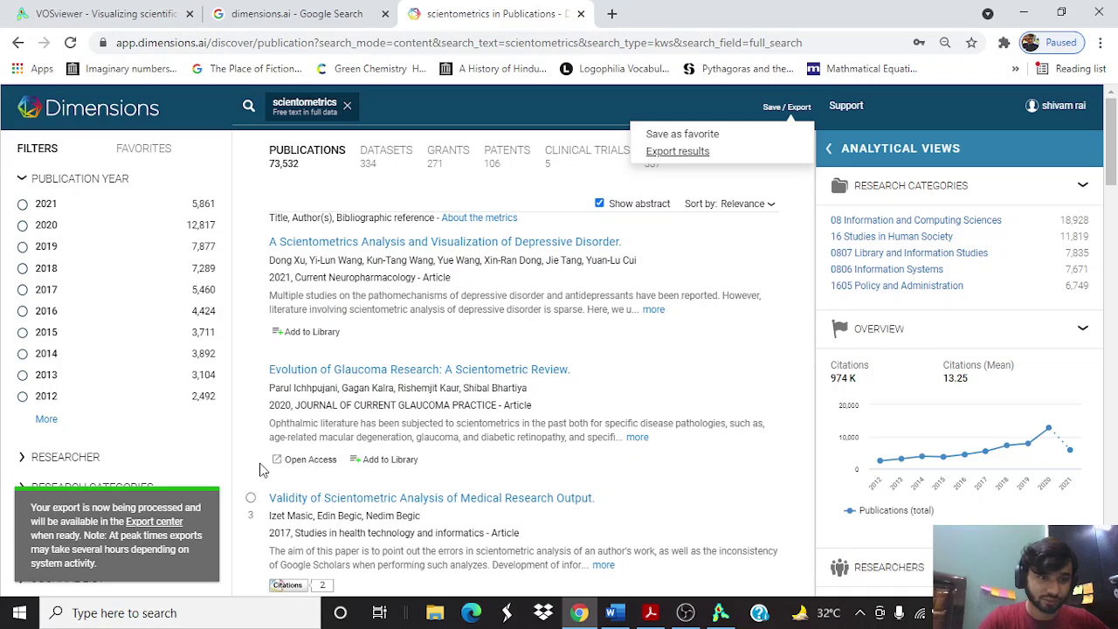
Step: Check the in-progress export in the Export center, then switch to VOSviewer
click(154, 521)
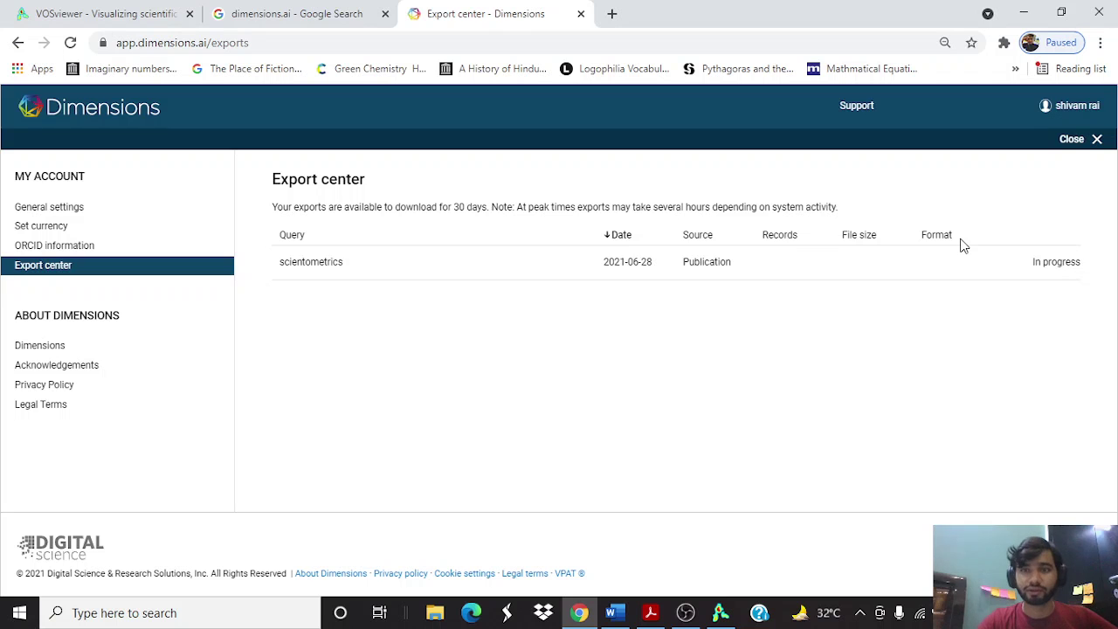
click(719, 613)
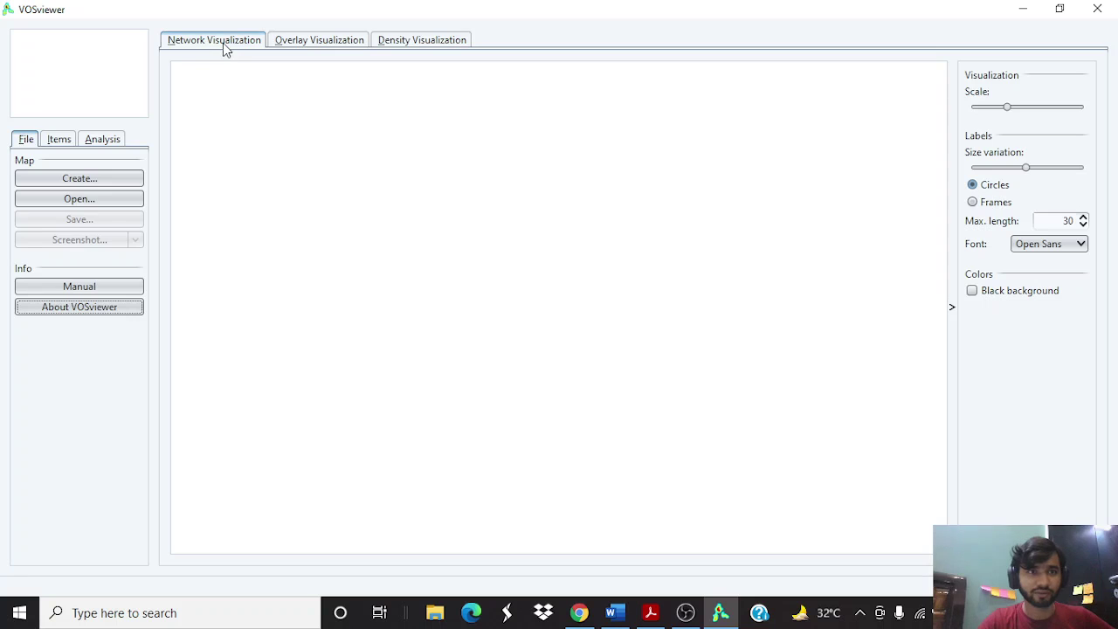
click(344, 44)
click(407, 44)
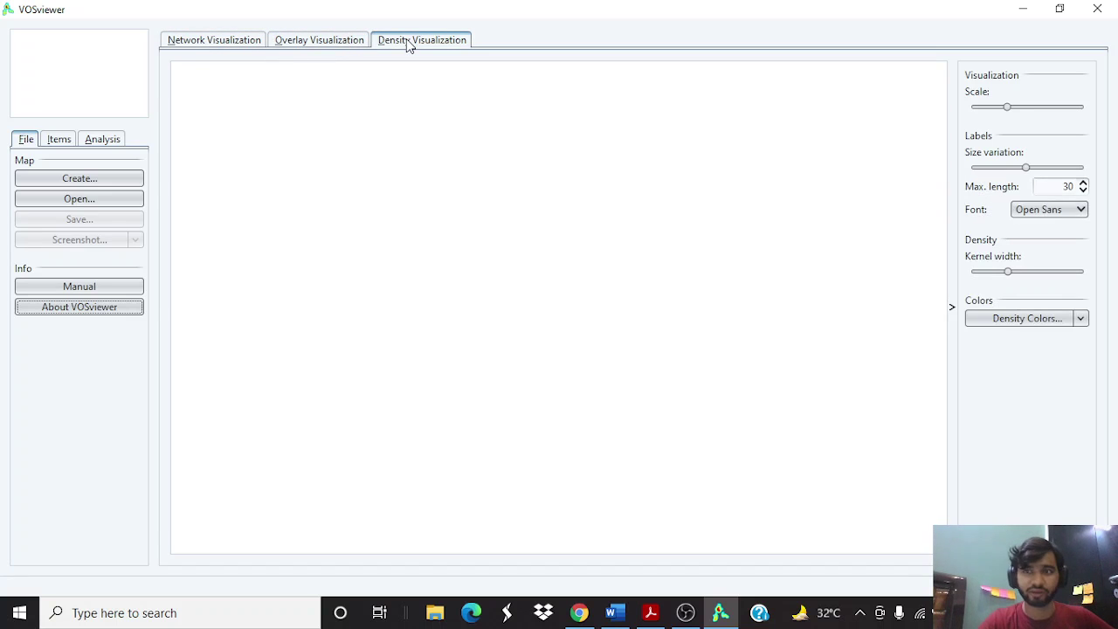
click(315, 43)
click(232, 44)
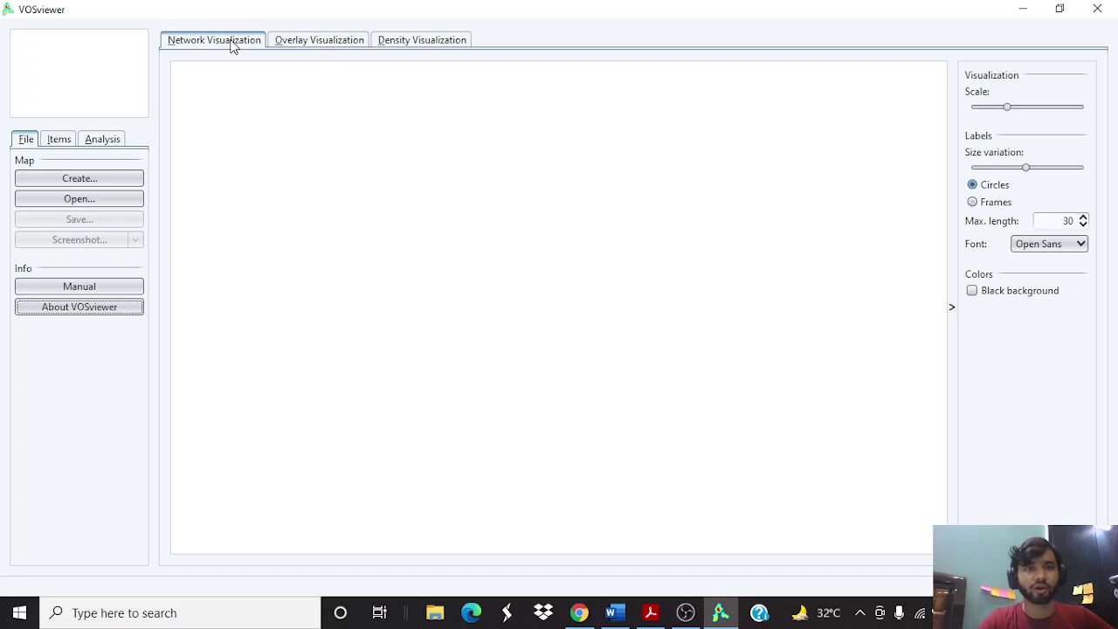
click(316, 44)
click(410, 43)
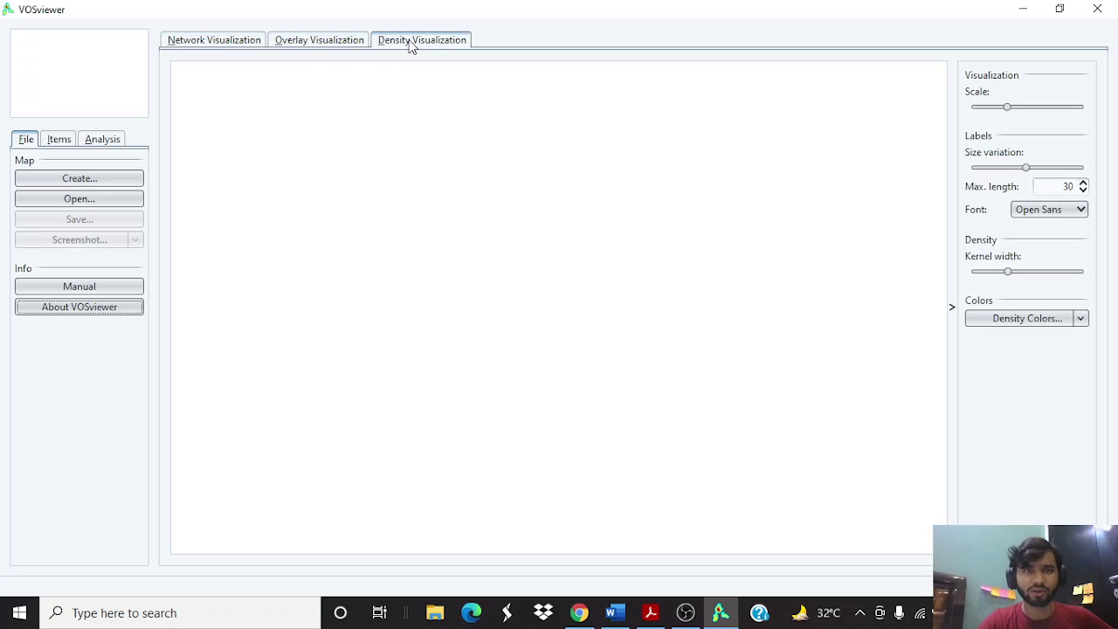
click(340, 49)
click(232, 49)
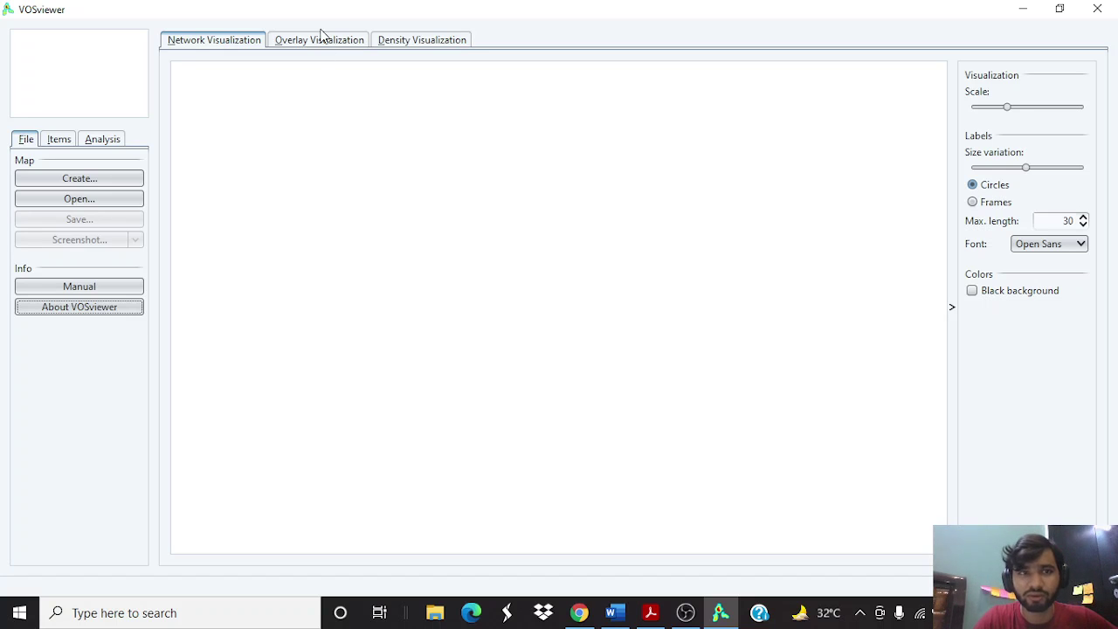
click(321, 40)
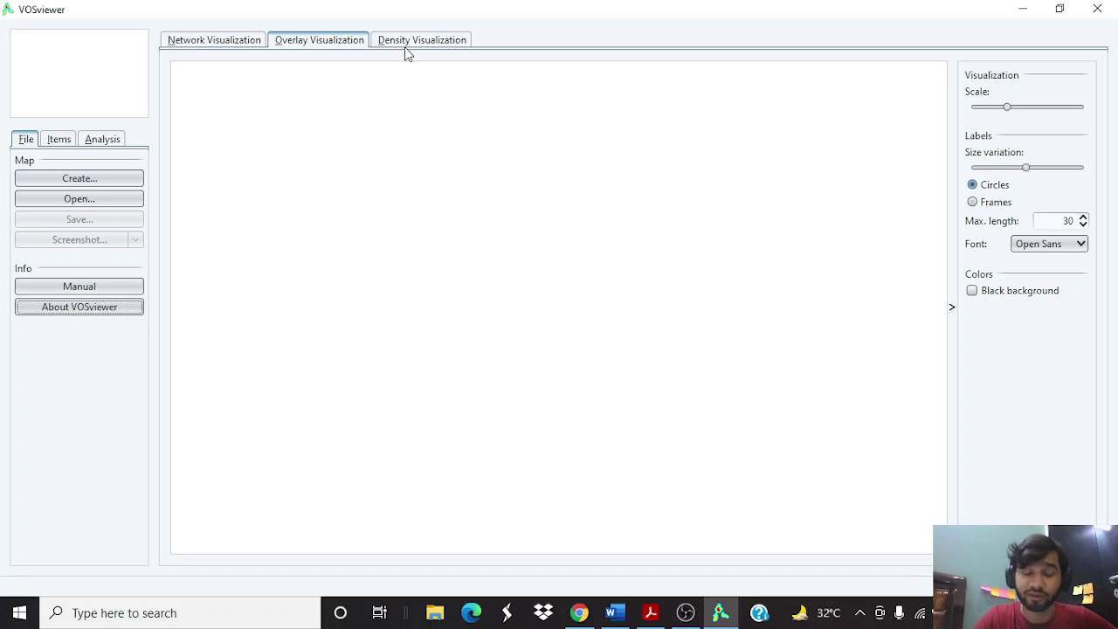
click(439, 45)
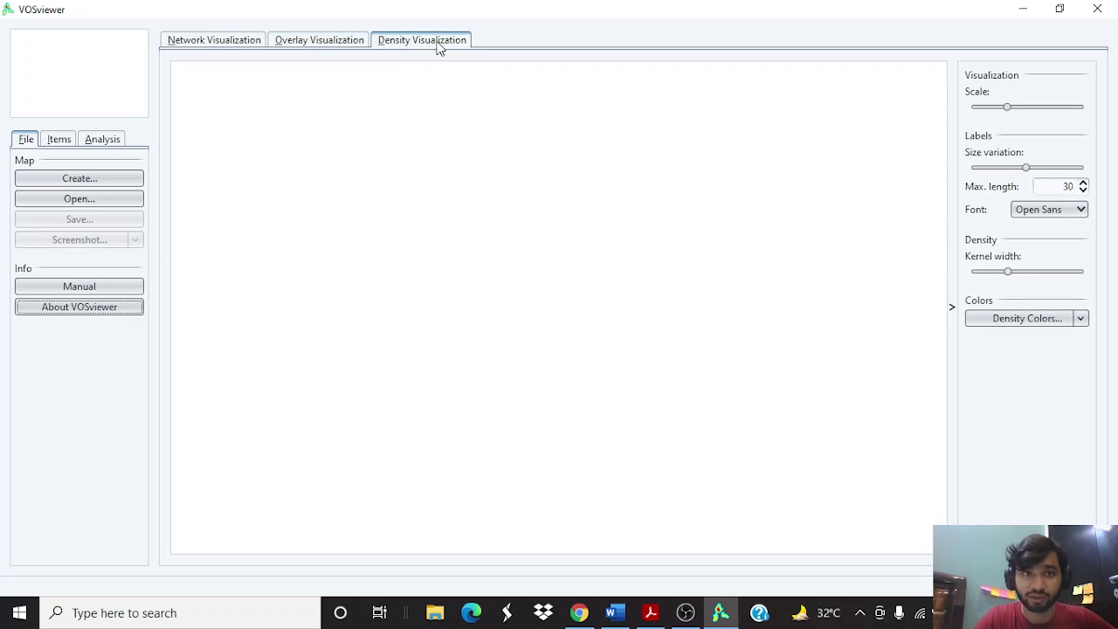
click(313, 40)
click(225, 44)
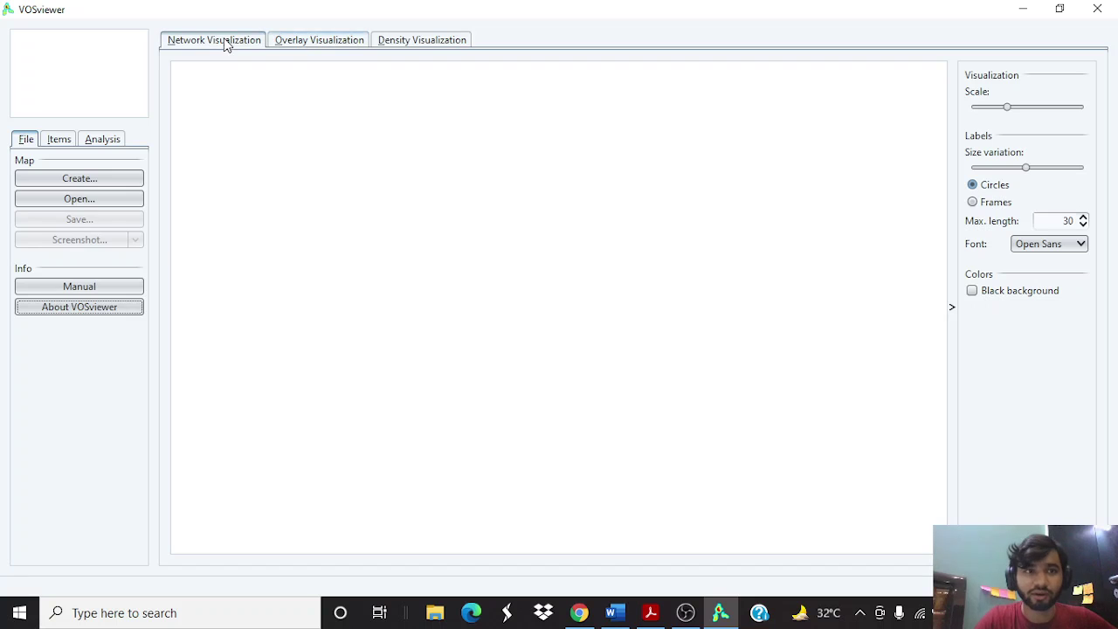
click(349, 40)
click(407, 42)
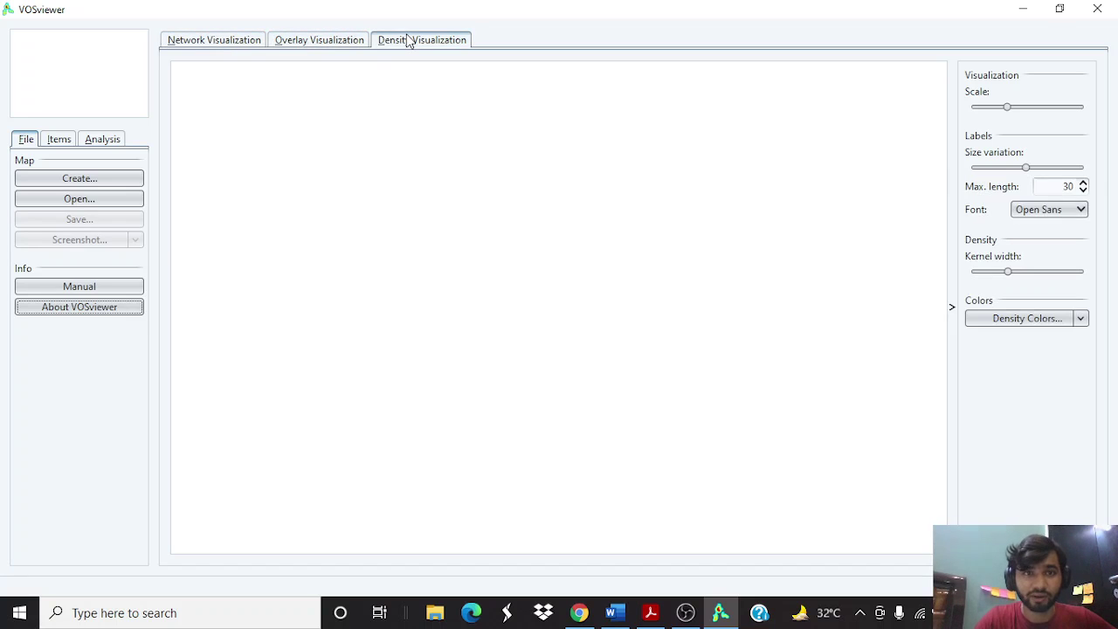
click(326, 44)
click(261, 41)
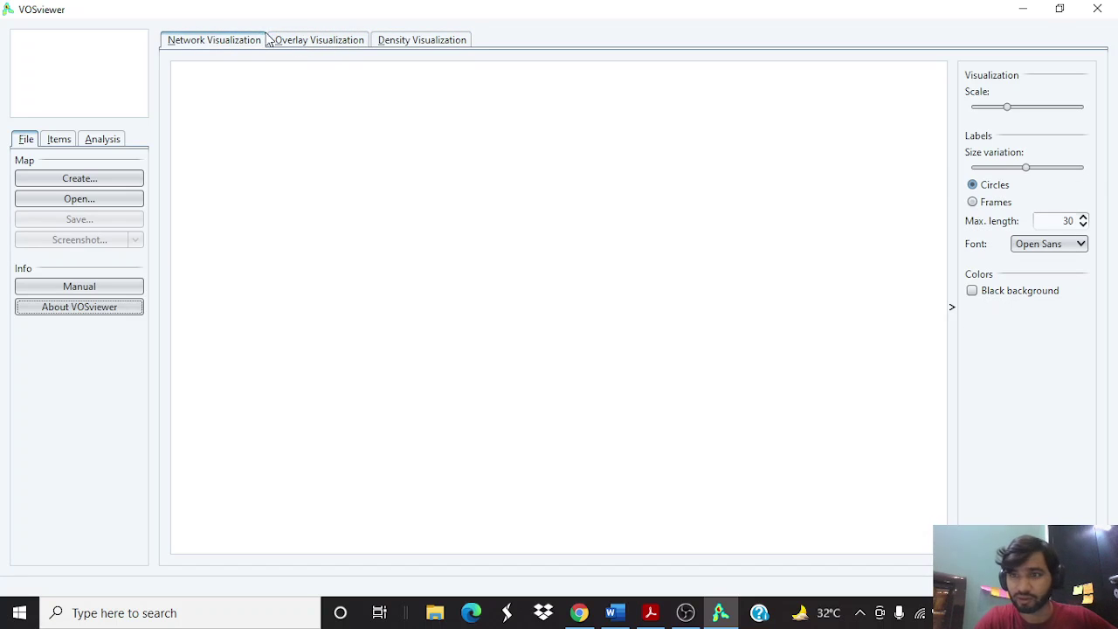
click(1075, 245)
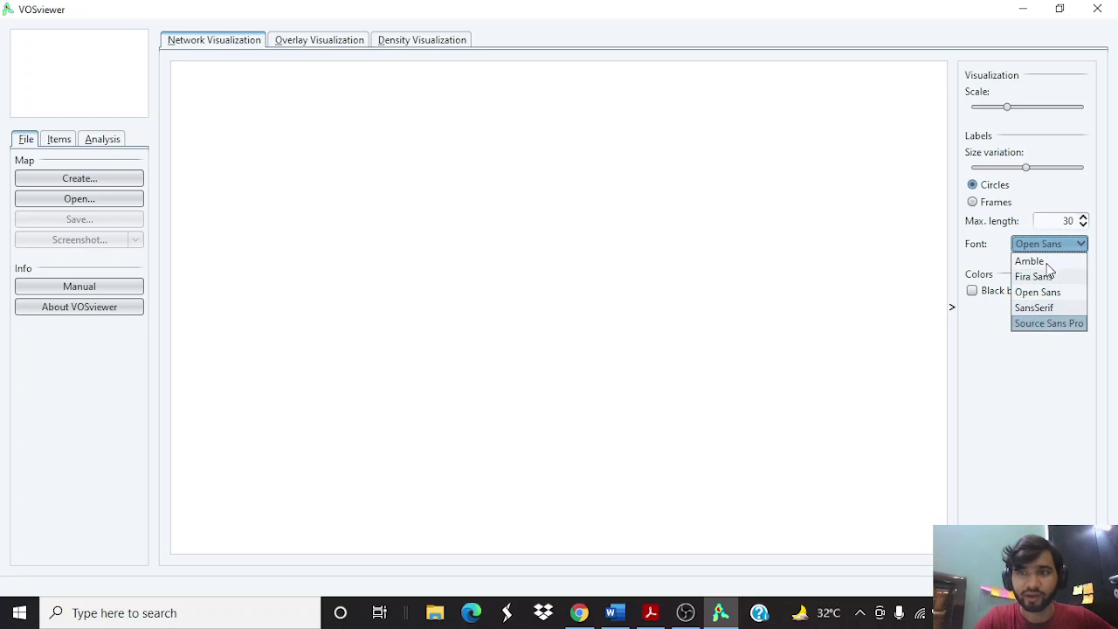
click(951, 308)
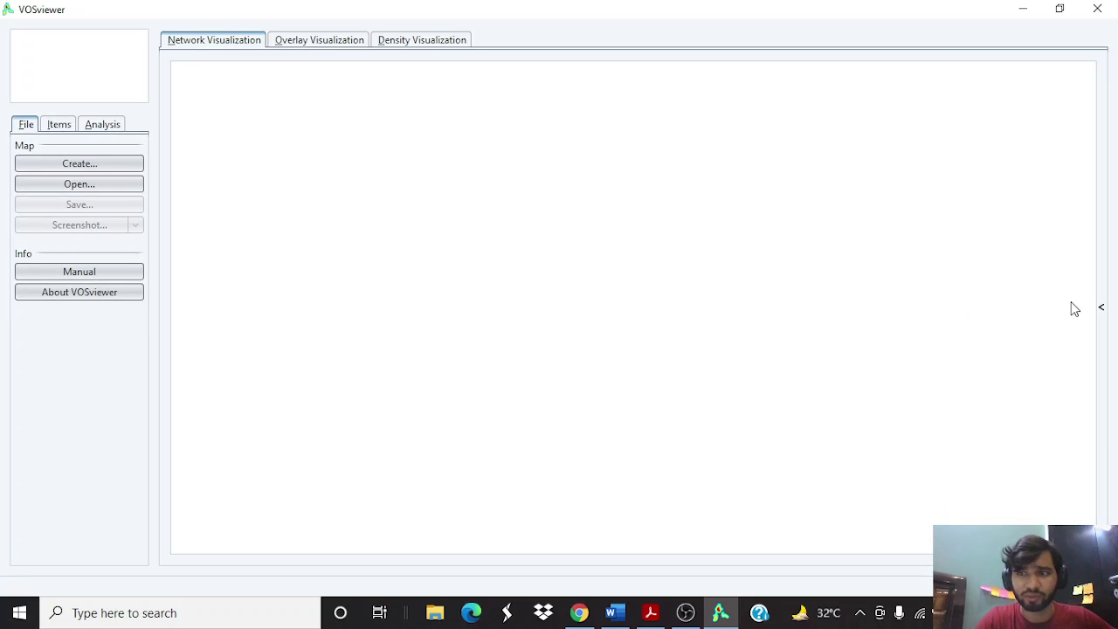
click(1103, 311)
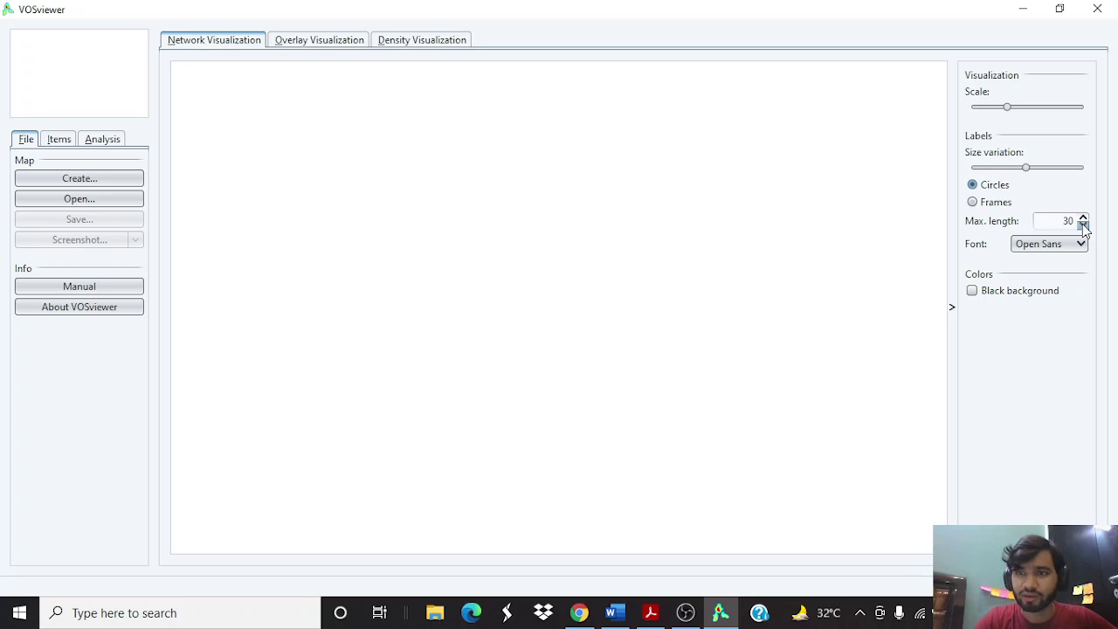
click(1082, 226)
click(1082, 225)
click(1082, 225)
click(1082, 225)
click(1083, 225)
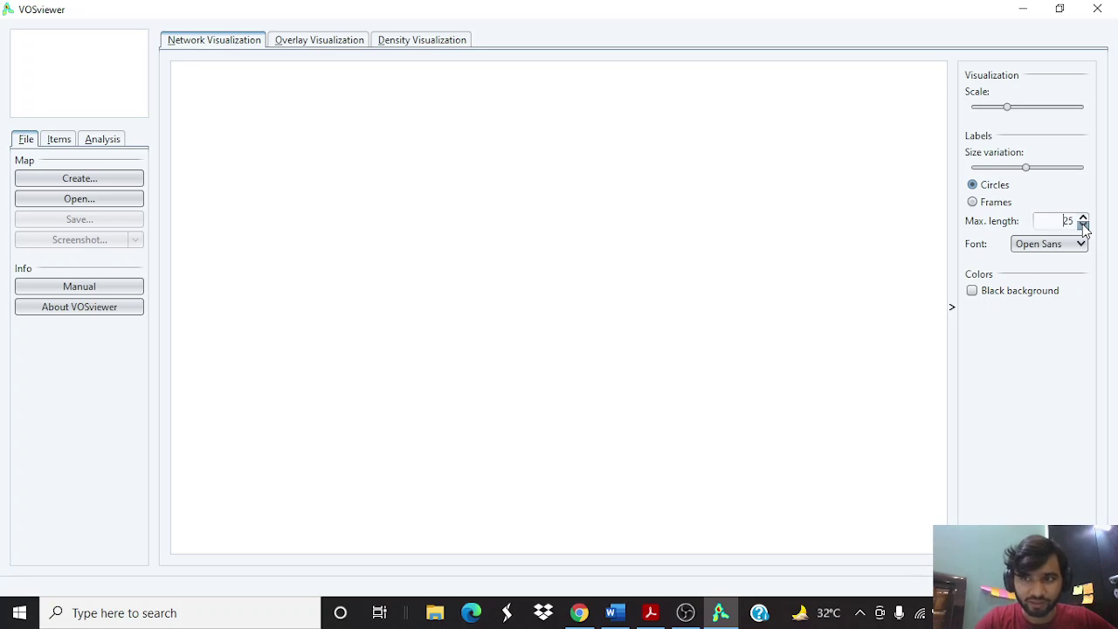
click(1083, 217)
click(1083, 216)
click(1082, 217)
click(1083, 217)
click(1083, 216)
click(1083, 216)
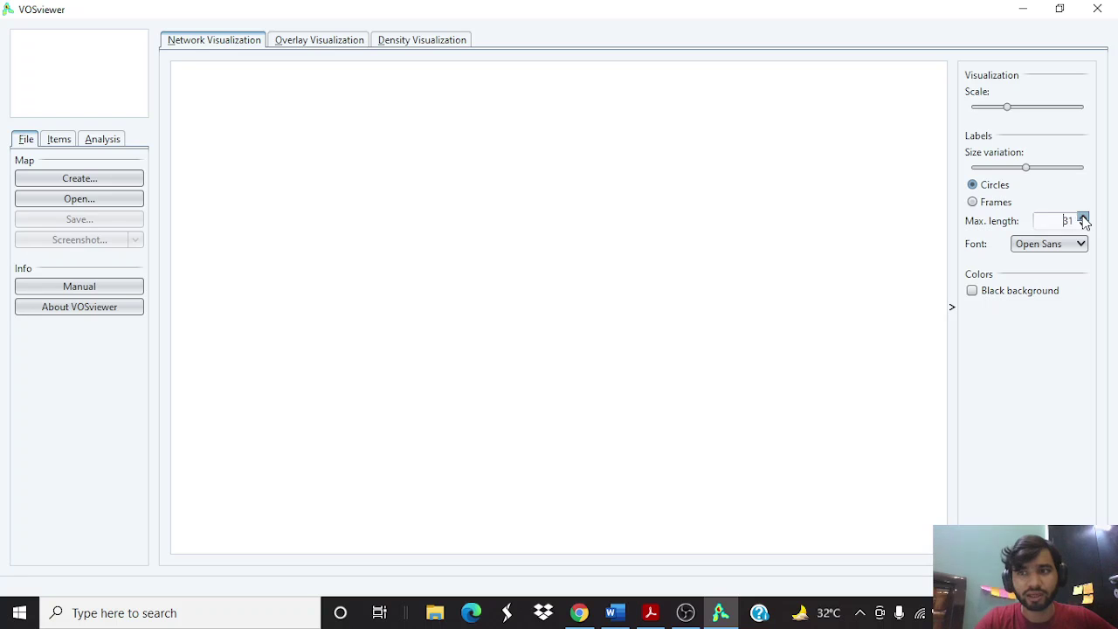
click(1083, 225)
click(1083, 226)
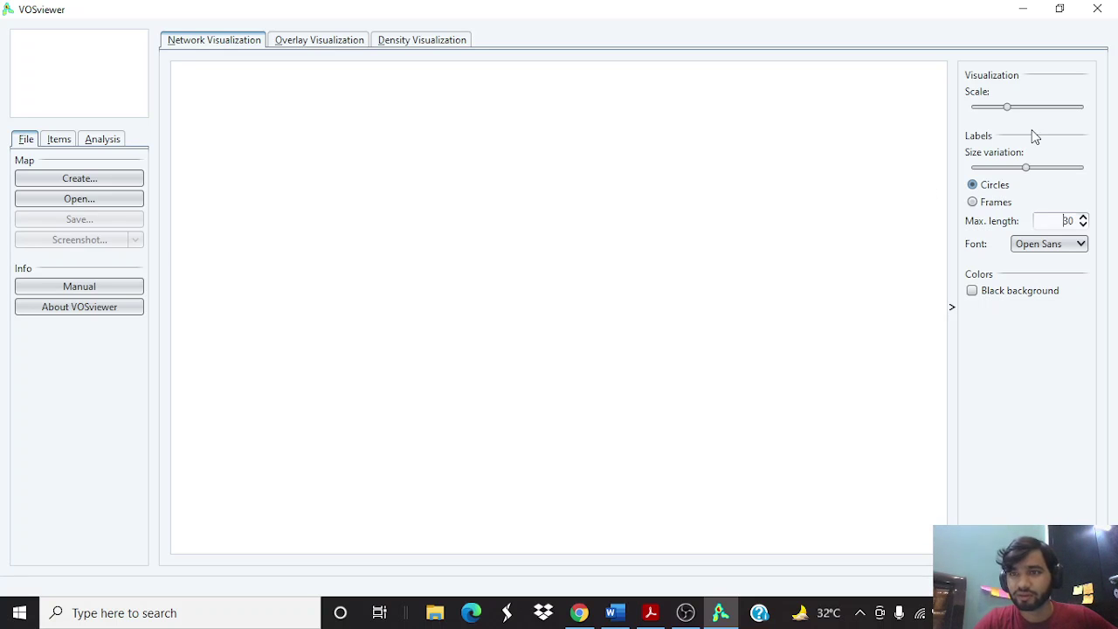
mouse_move(1024, 171)
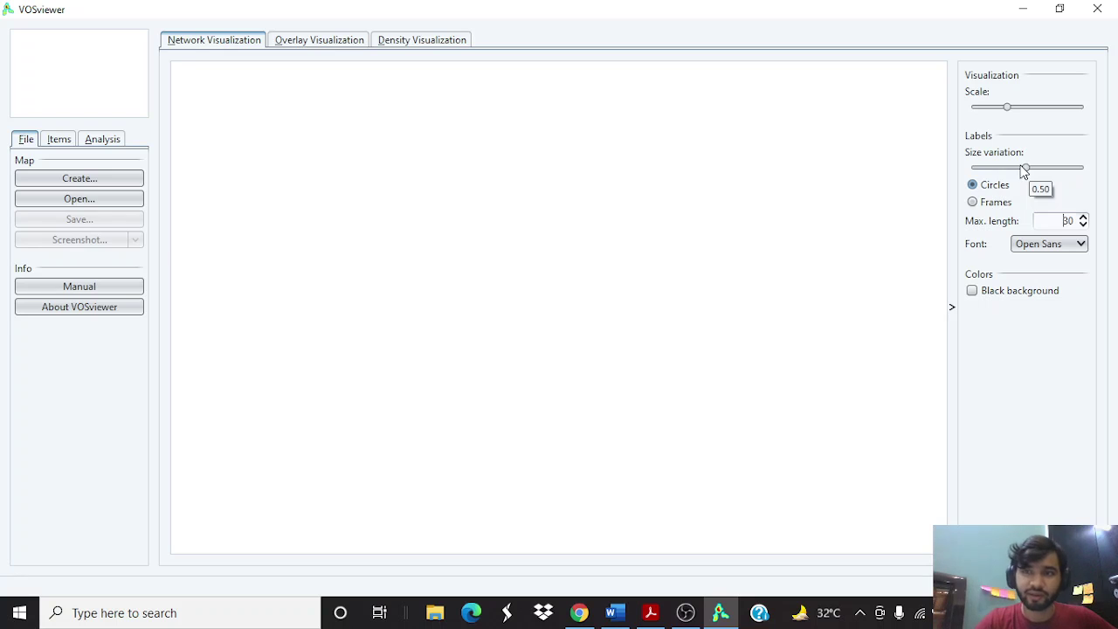
drag(1023, 171, 1028, 174)
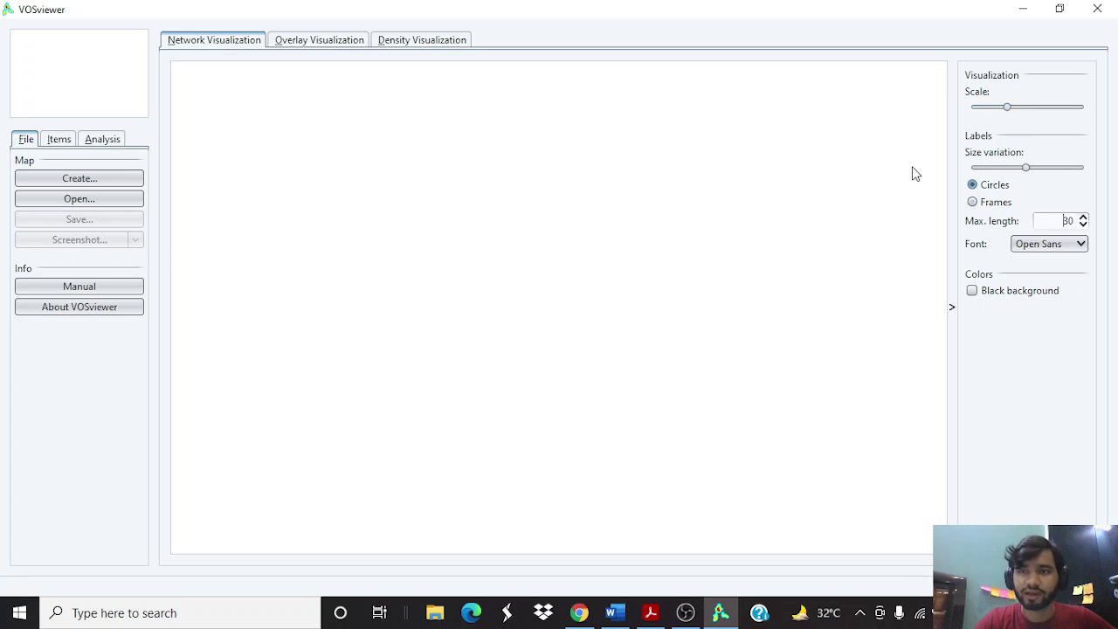
click(972, 204)
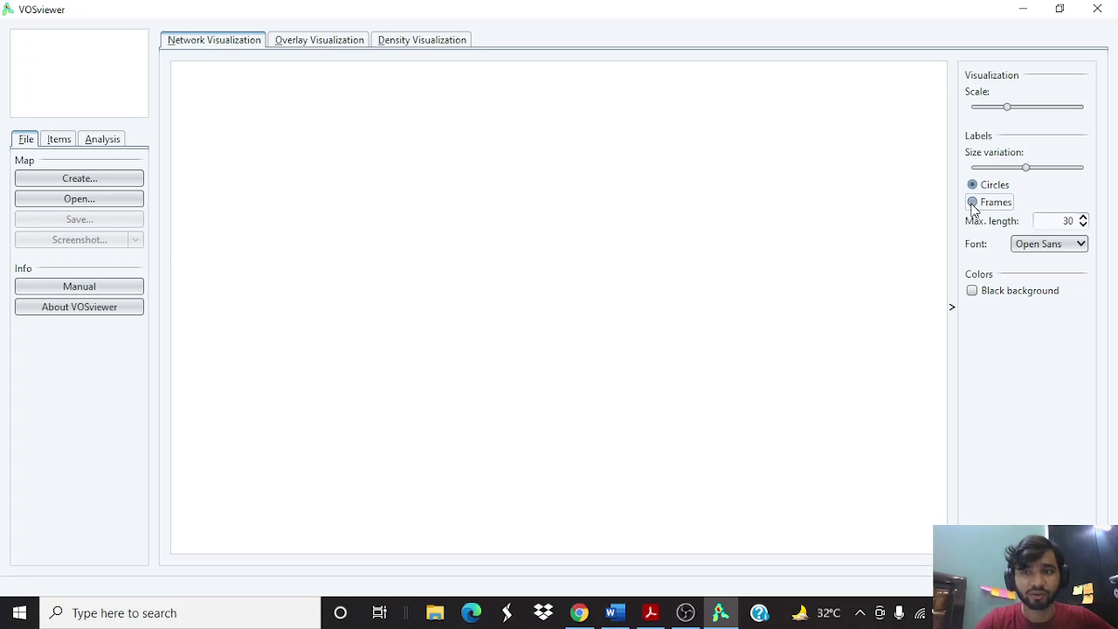
click(972, 184)
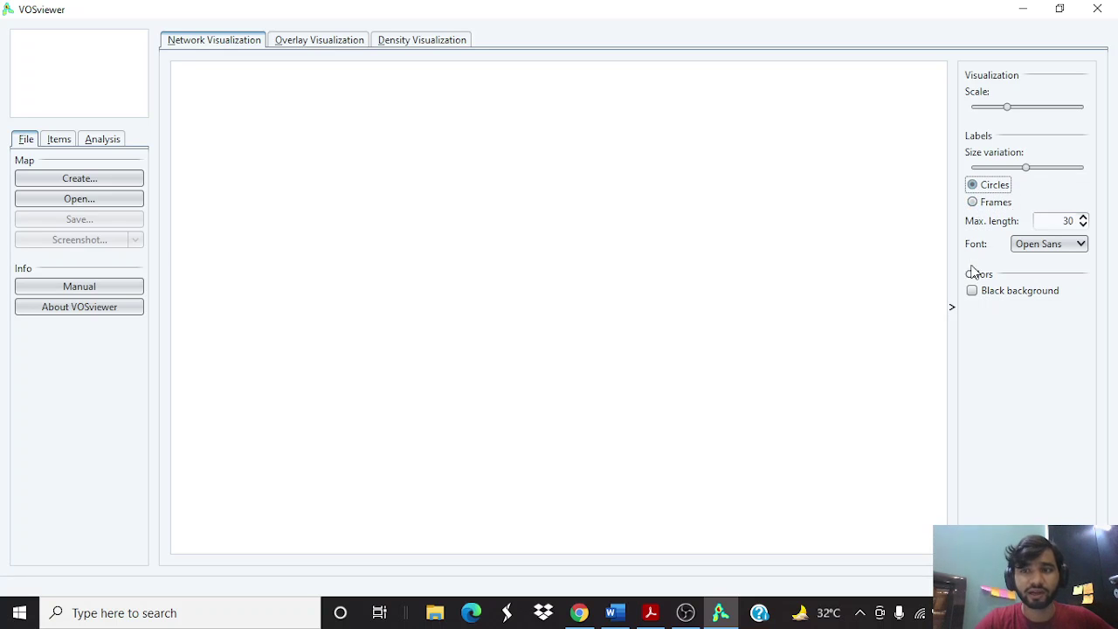
click(972, 292)
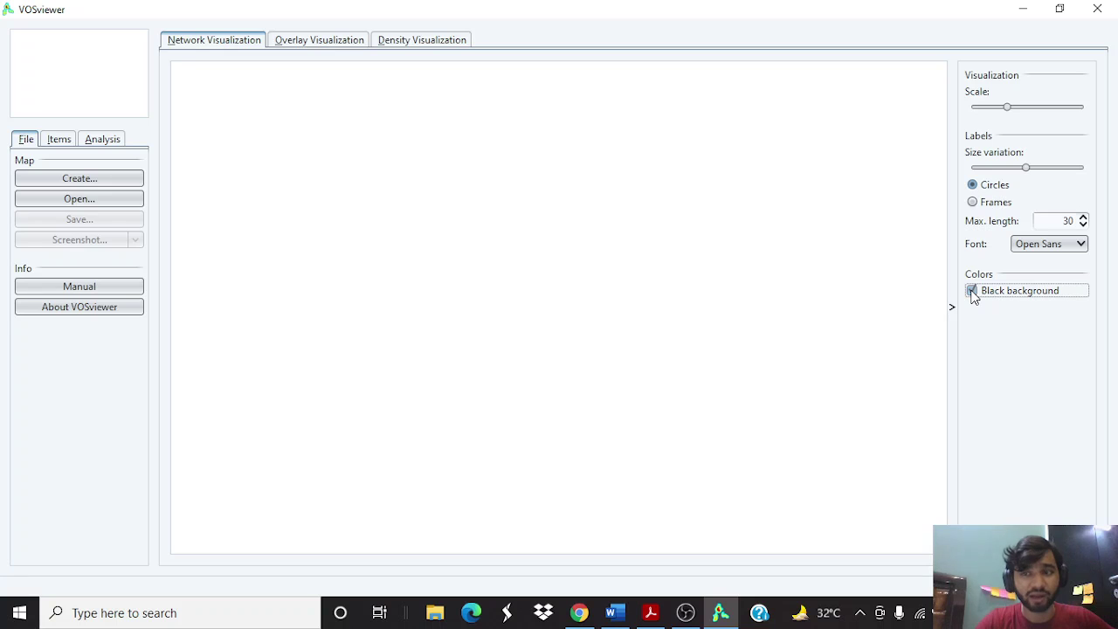
click(972, 292)
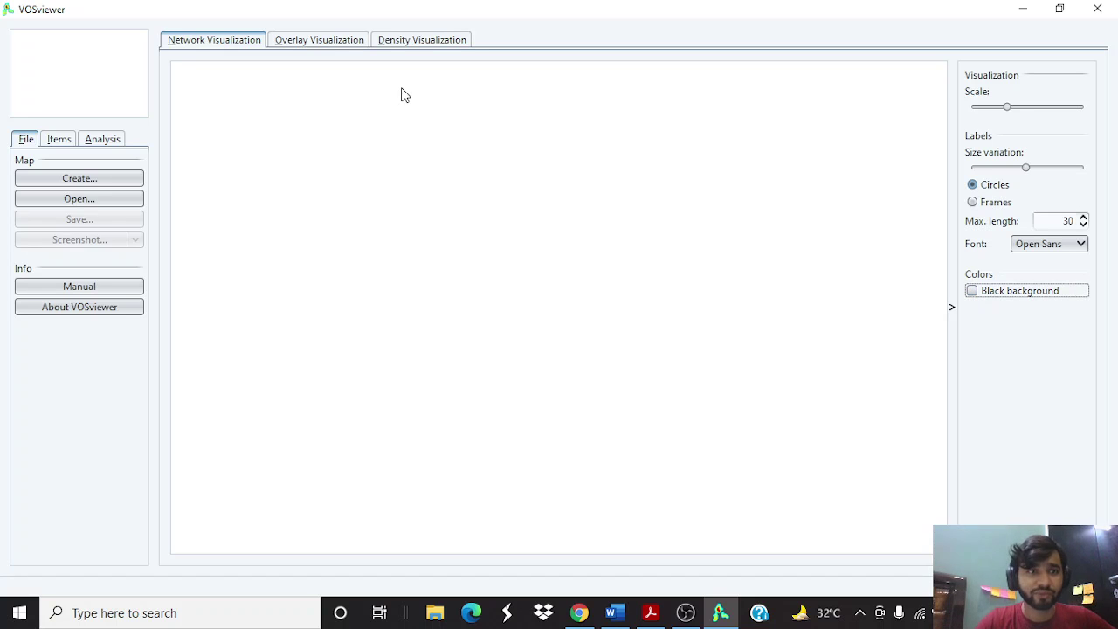
Step: Keep Association strength as the normalization method in the analysis settings
click(58, 141)
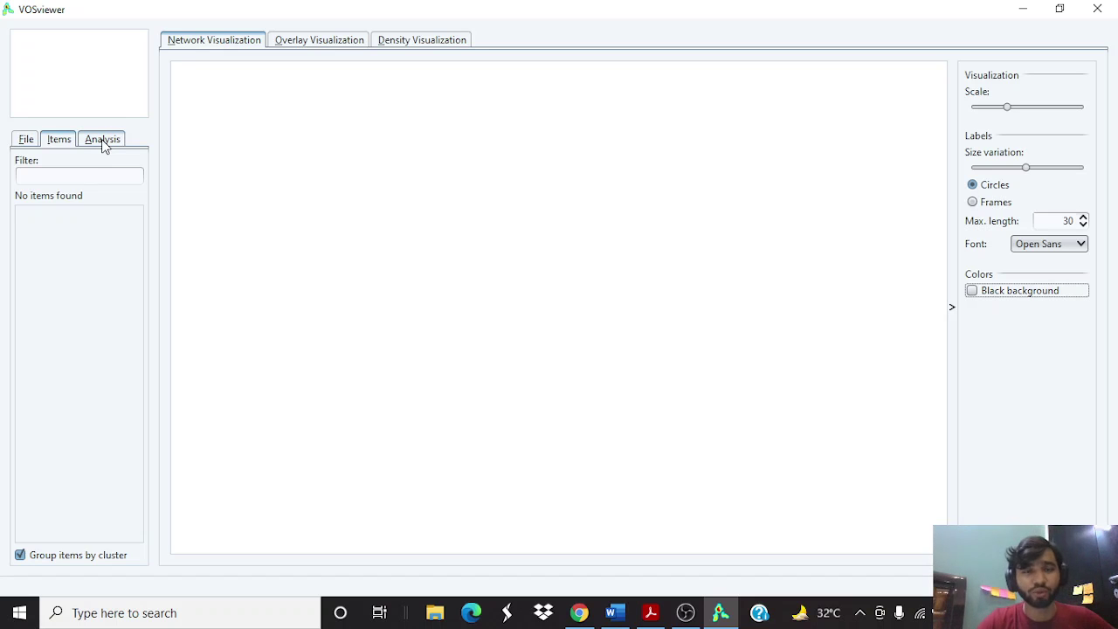
click(103, 143)
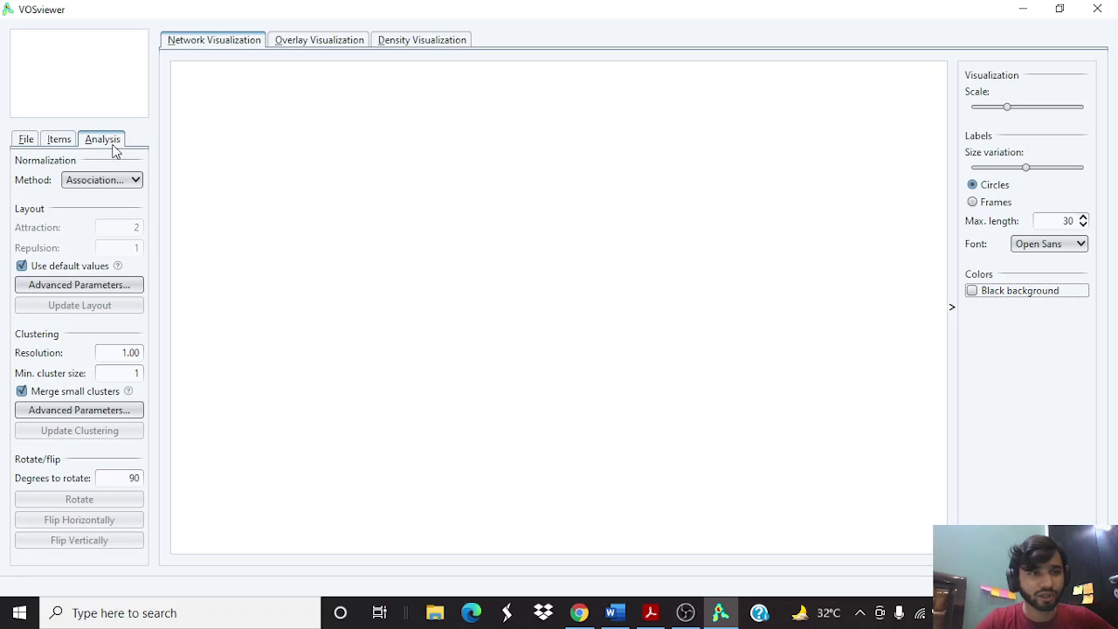
click(131, 180)
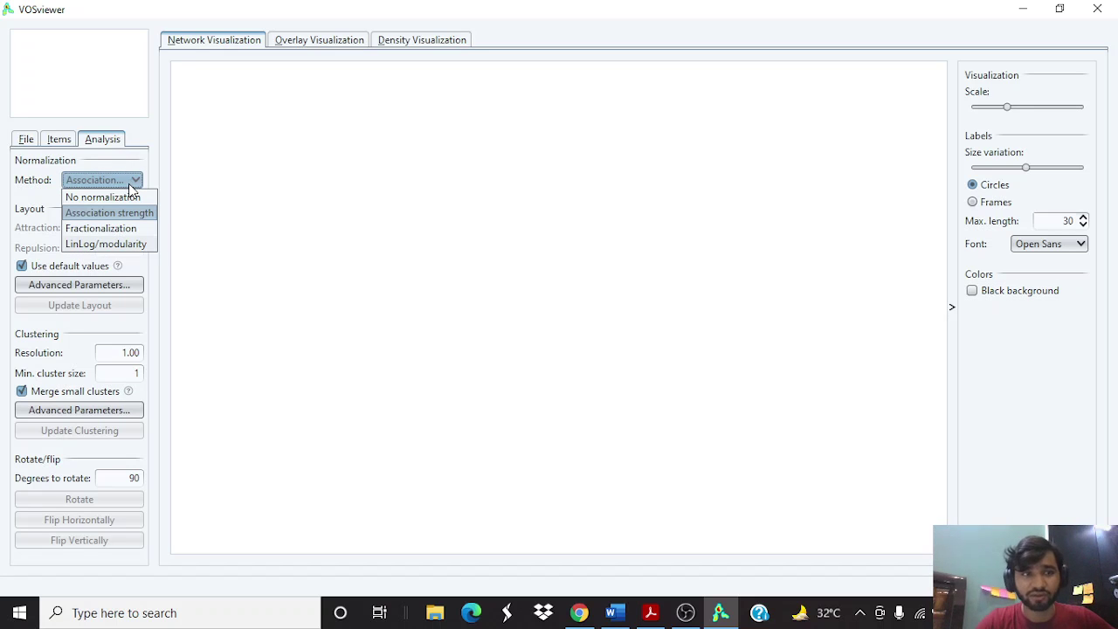
click(239, 186)
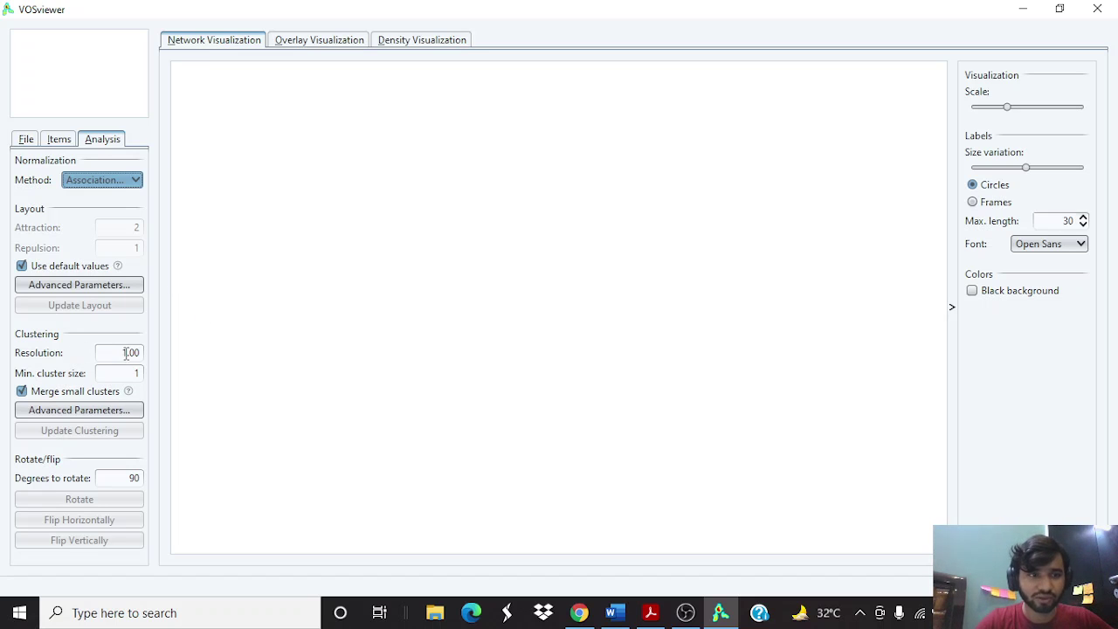
Step: Leave the clustering resolution and minimum cluster size at defaults, then minimize VOSviewer
click(127, 353)
click(127, 353)
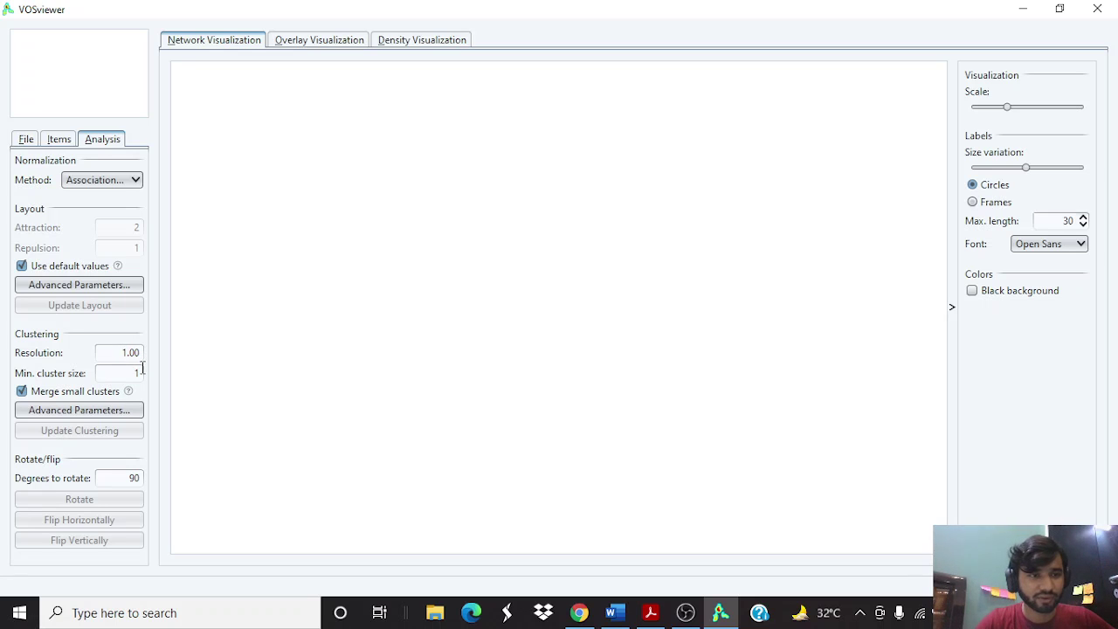
click(138, 373)
click(139, 373)
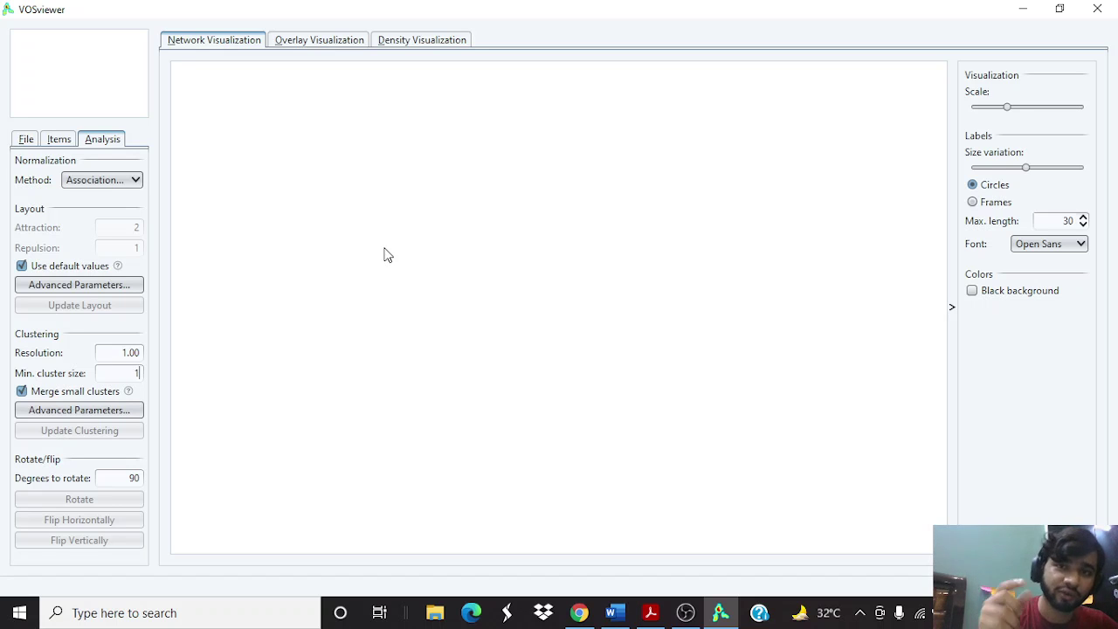
click(1022, 8)
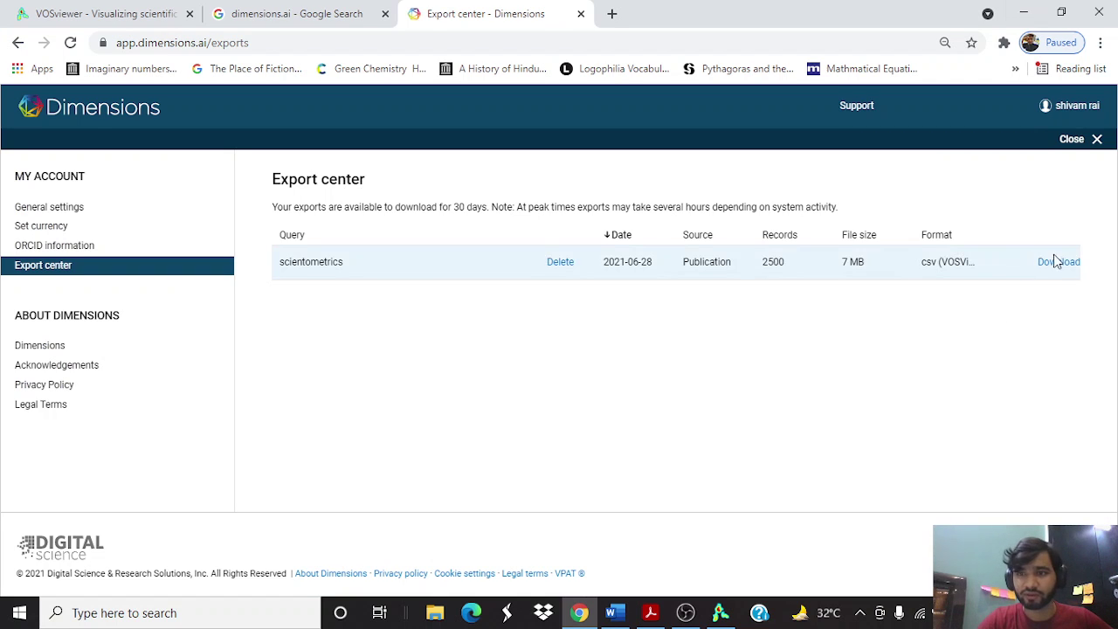
Step: Download the finished scientometrics export zip to the Desktop
click(1062, 267)
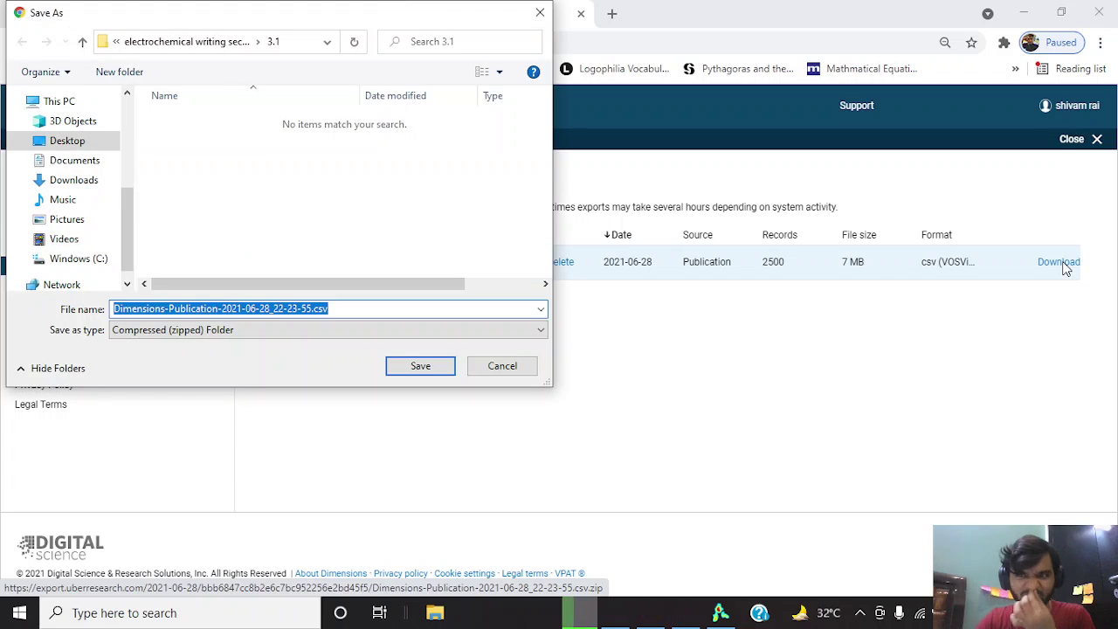
click(75, 142)
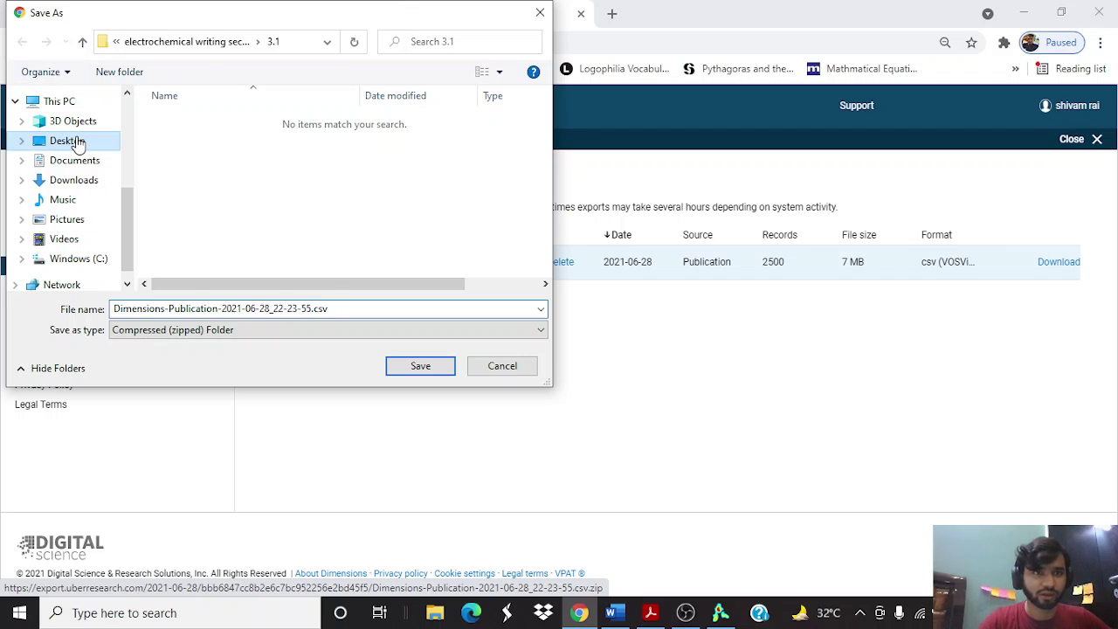
click(420, 366)
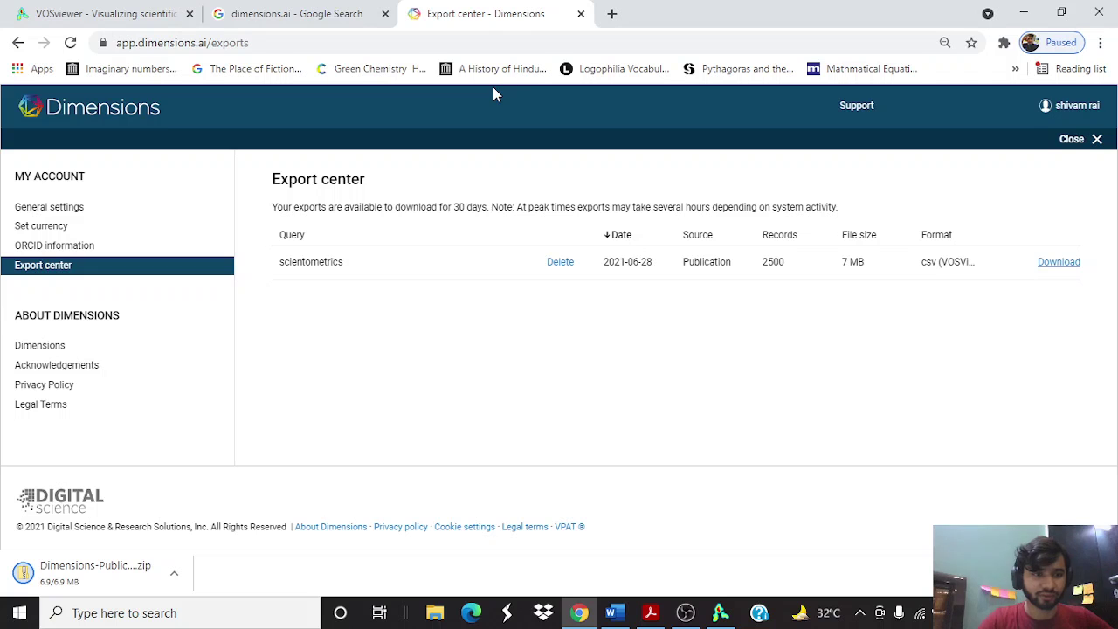
Step: Close the Export center and vosviewer.com pages and minimize Chrome
click(581, 14)
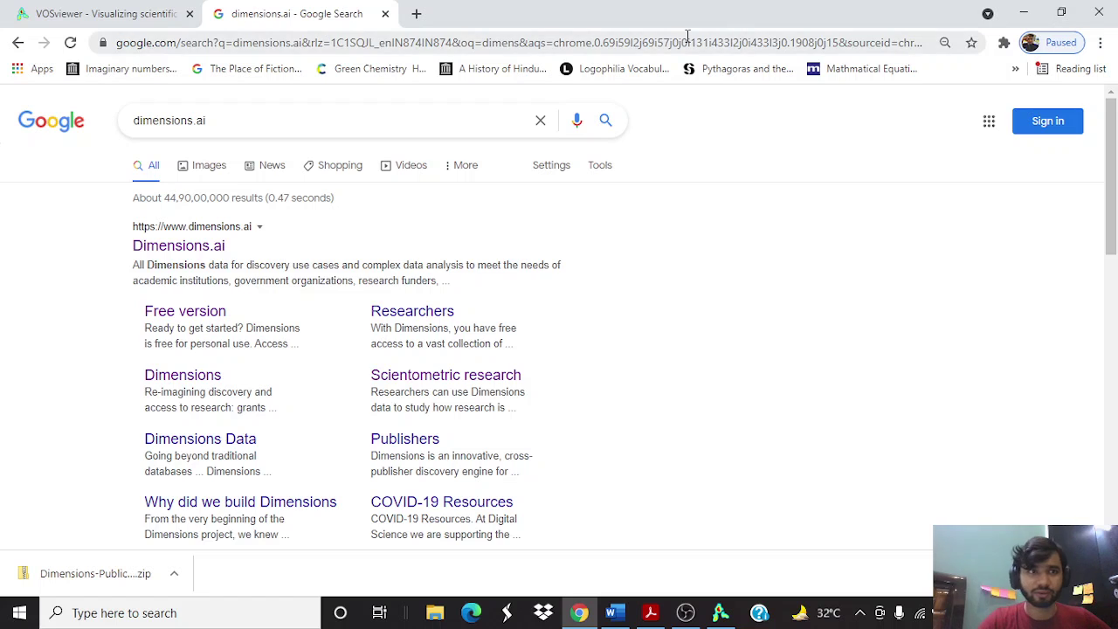
click(121, 11)
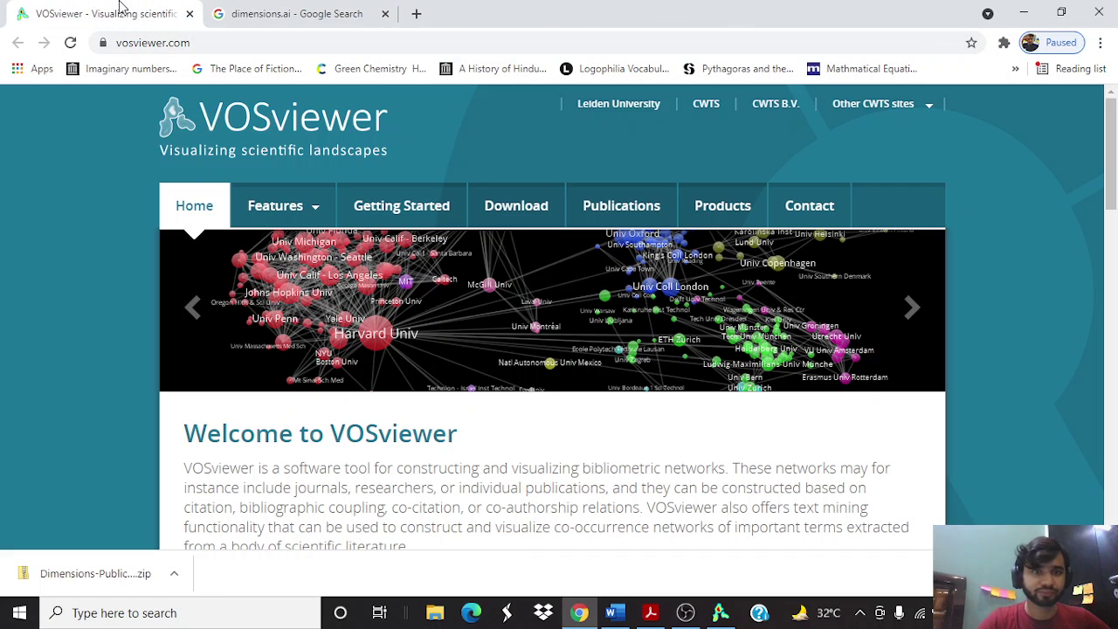
click(189, 14)
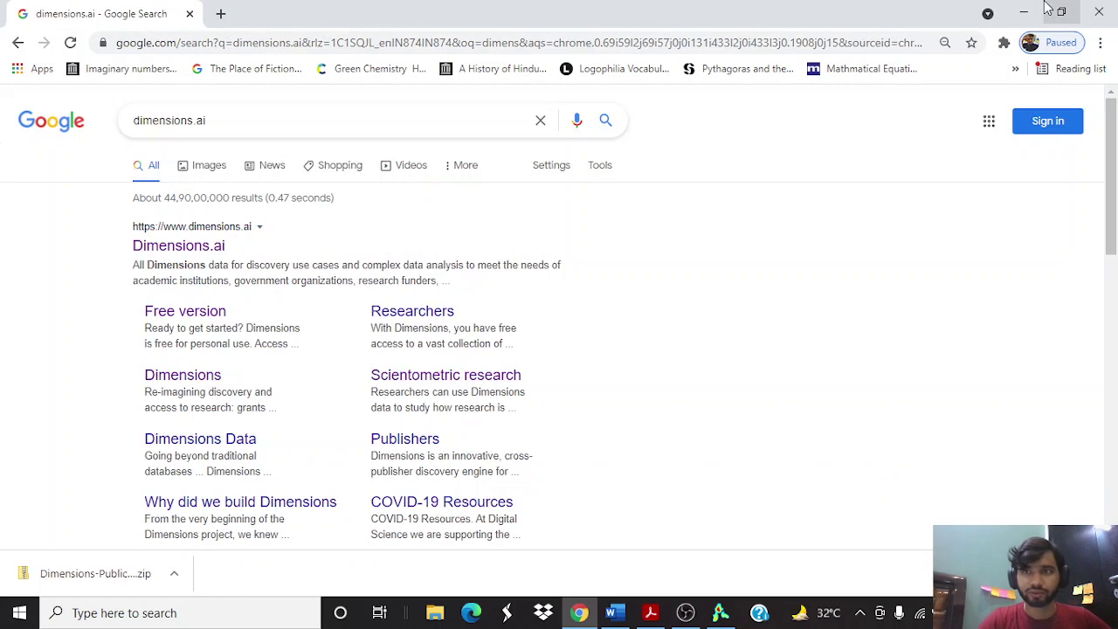
click(1023, 12)
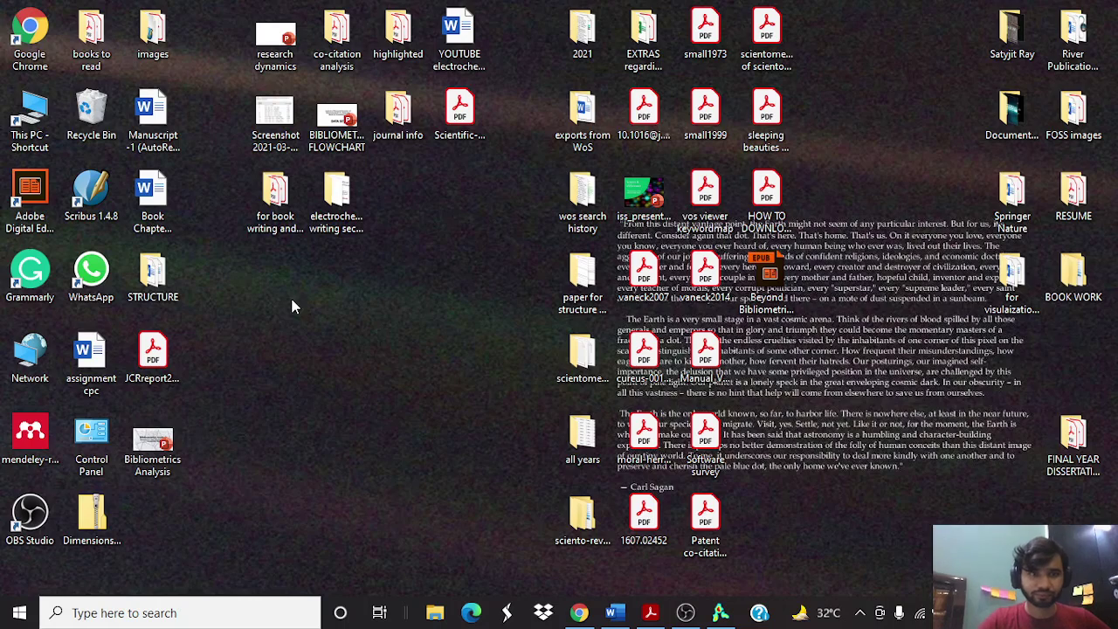
Step: Refresh the desktop, open the Dimensions zip, and open its CSV in Excel
right_click(290, 295)
click(336, 349)
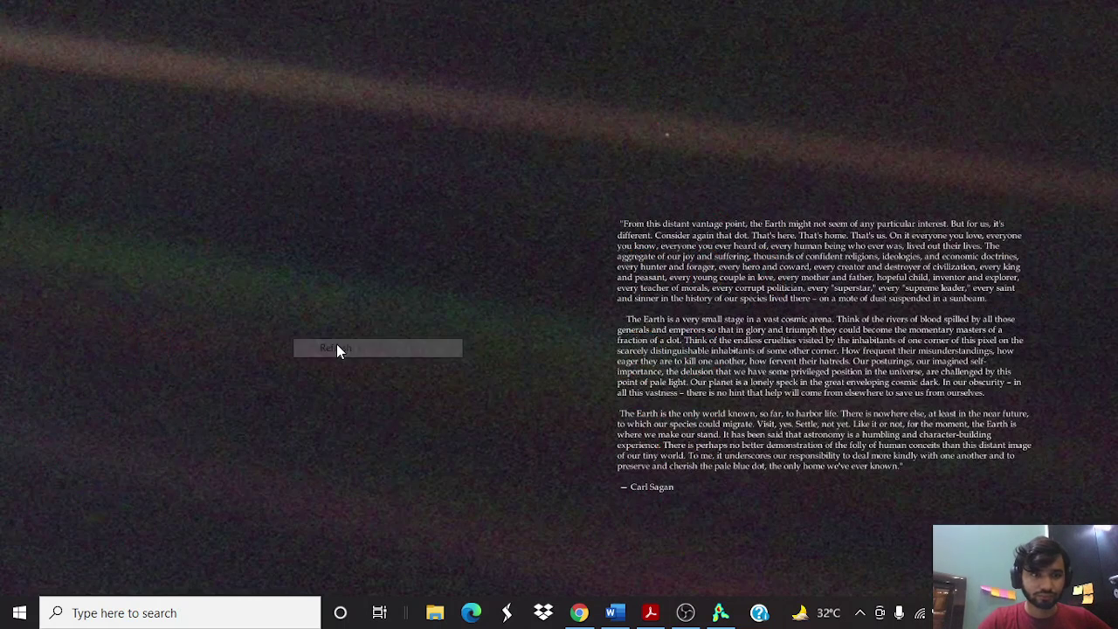
click(96, 515)
double_click(96, 516)
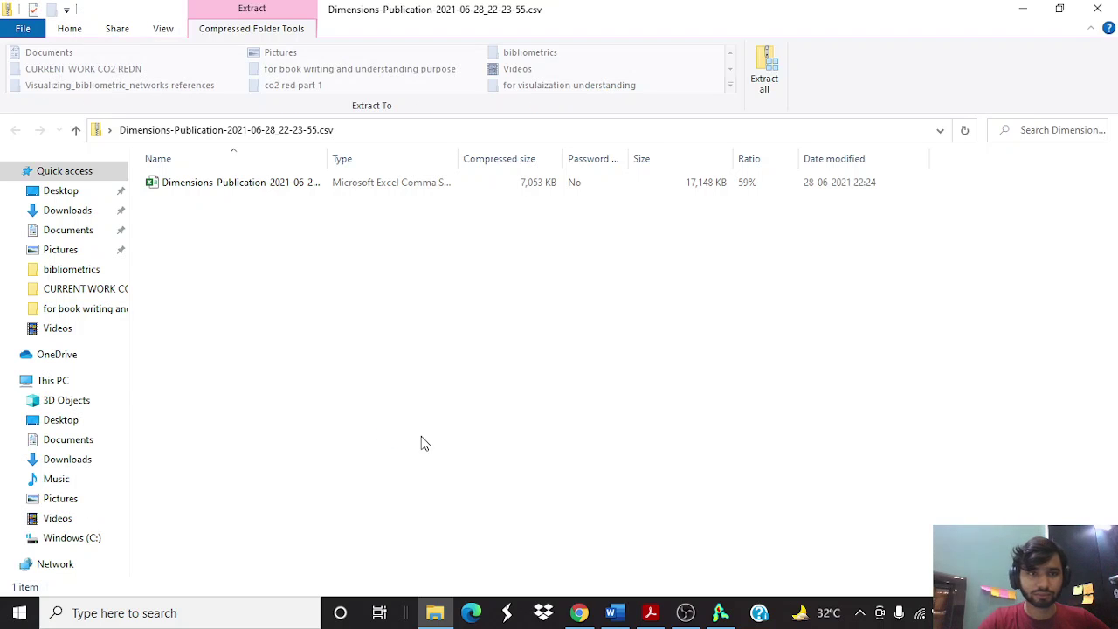
double_click(528, 182)
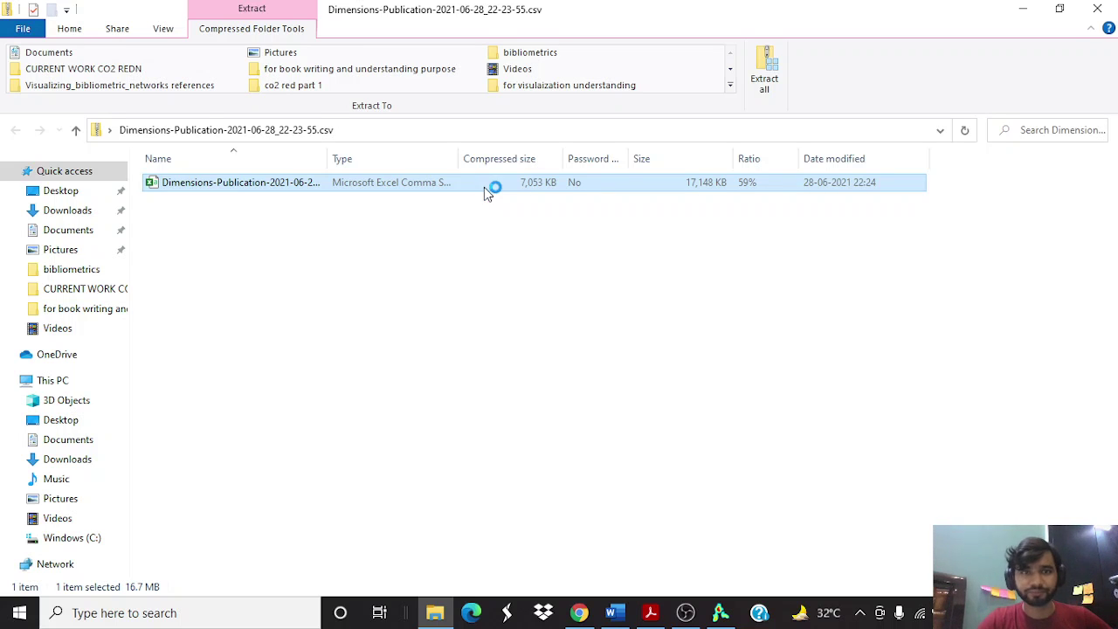
double_click(484, 188)
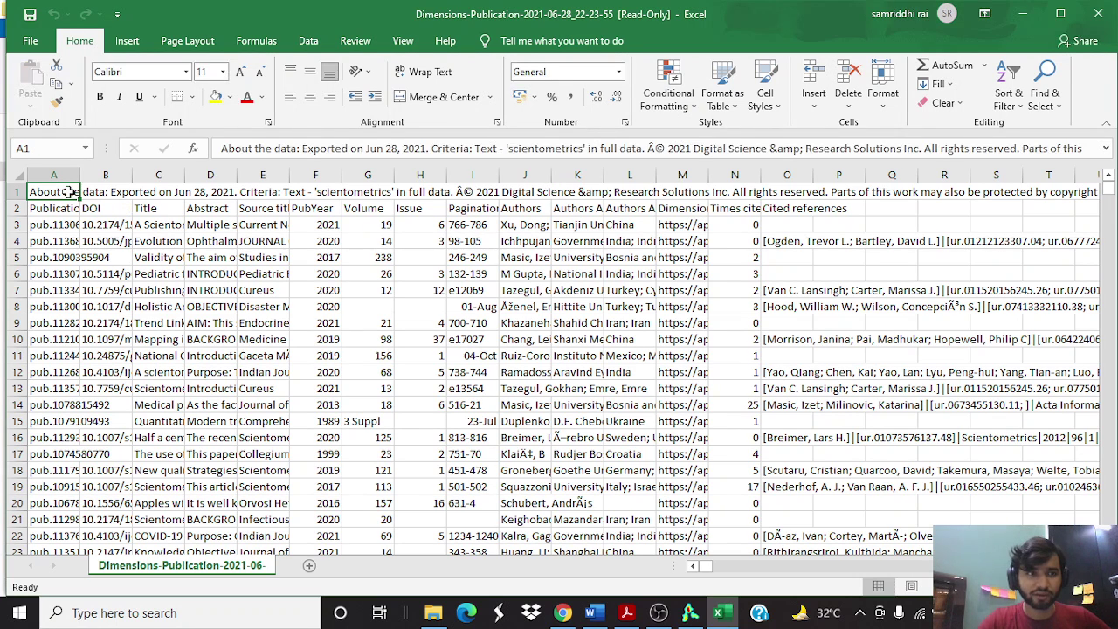
Step: Review the Dimensions CSV headings, autofit the Abstract column, then close the workbook
click(114, 191)
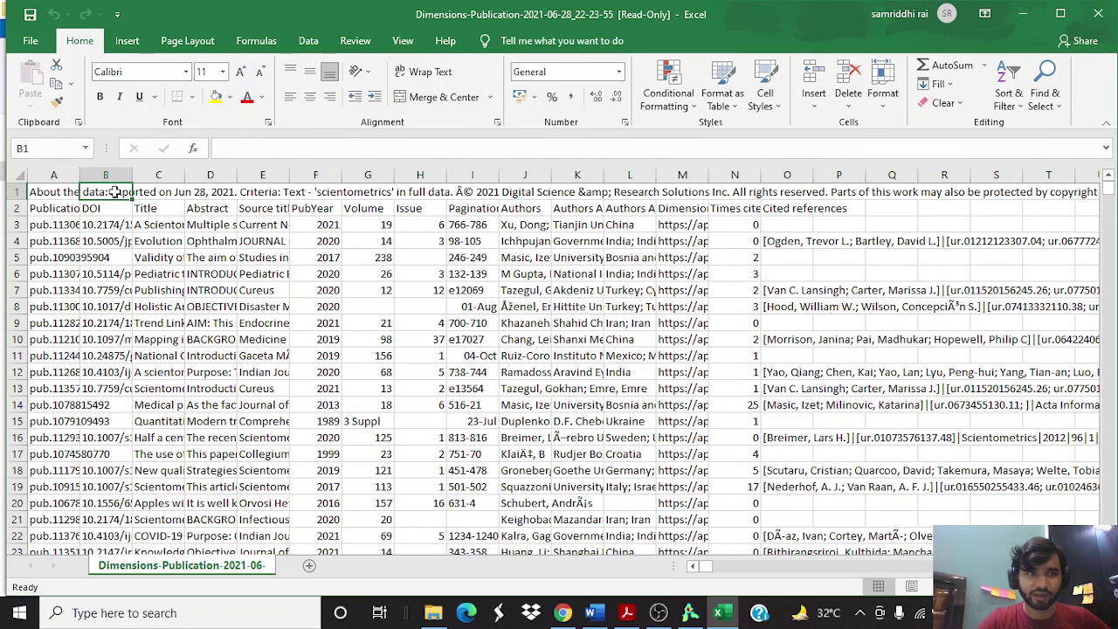
click(203, 193)
click(158, 209)
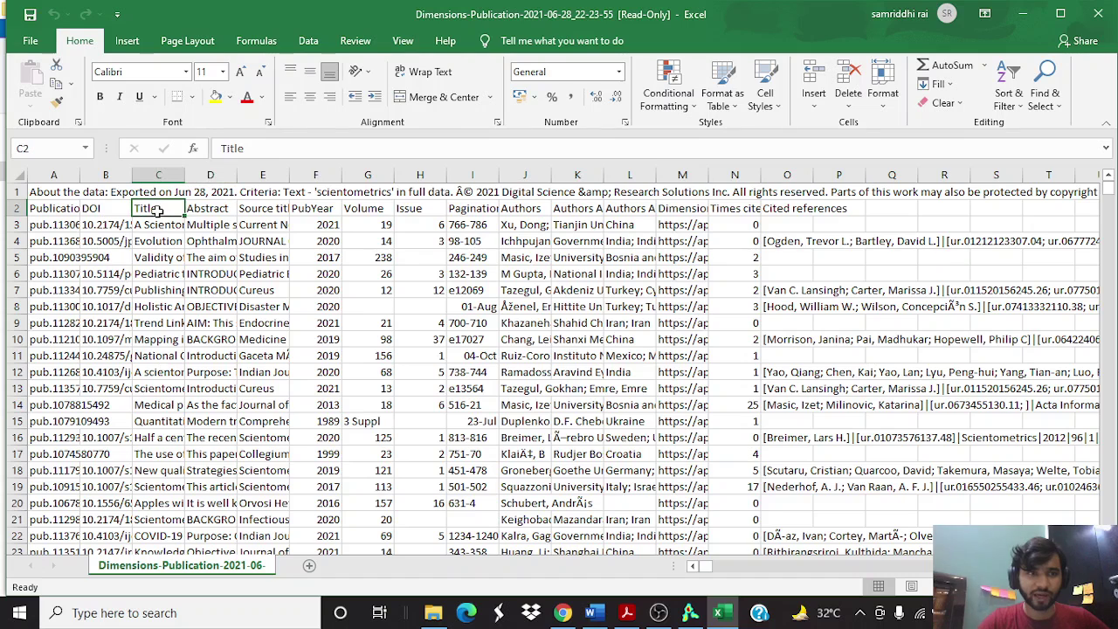
click(202, 208)
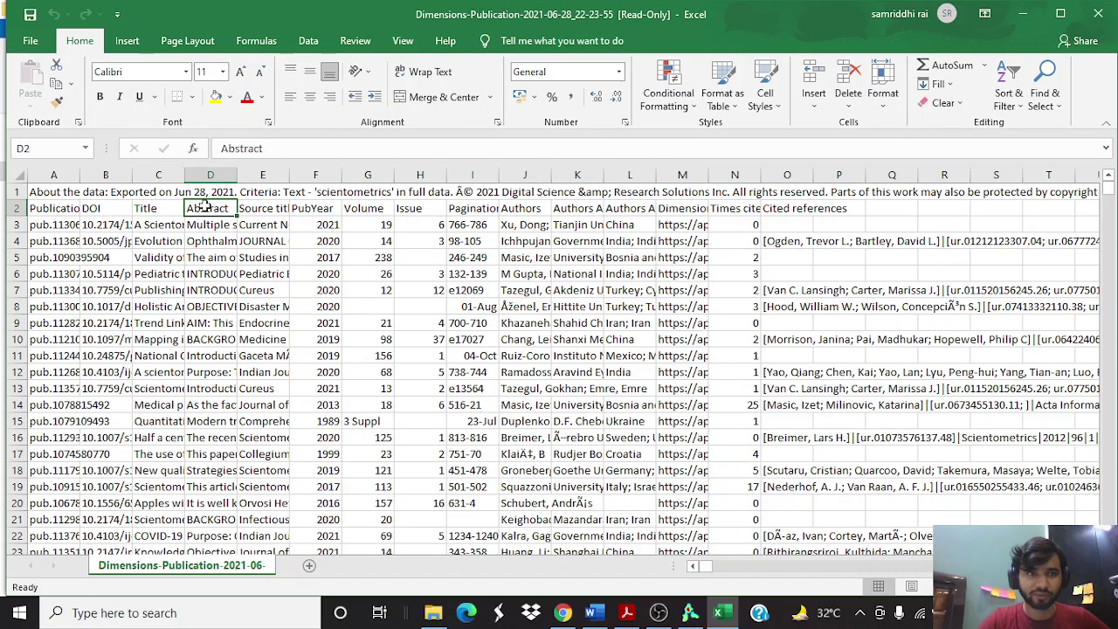
double_click(237, 174)
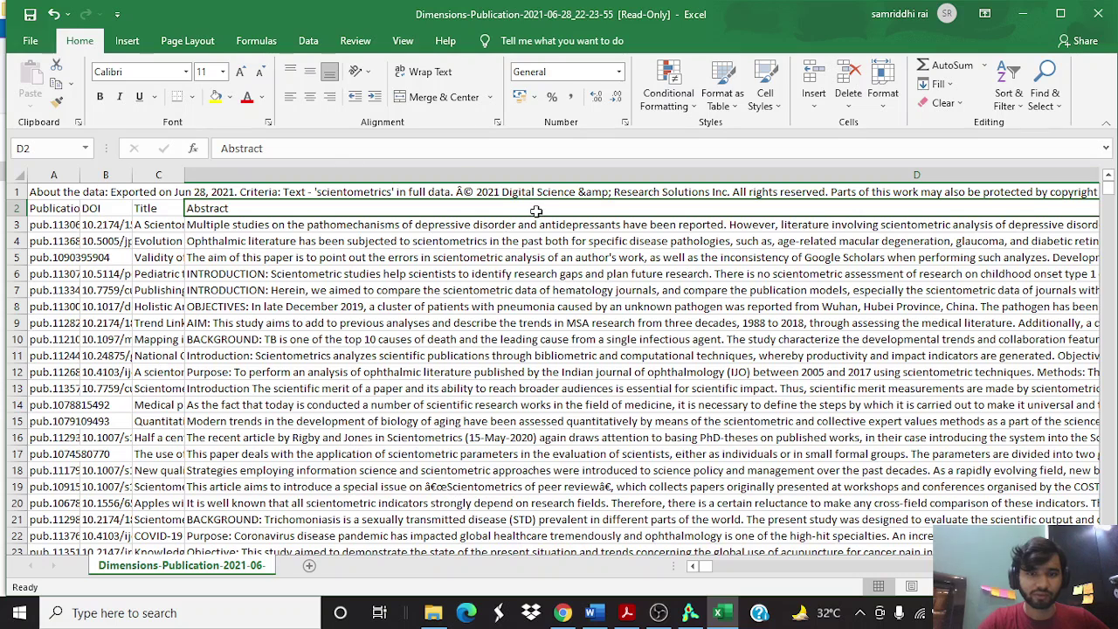
drag(710, 567, 705, 568)
click(718, 568)
click(1107, 9)
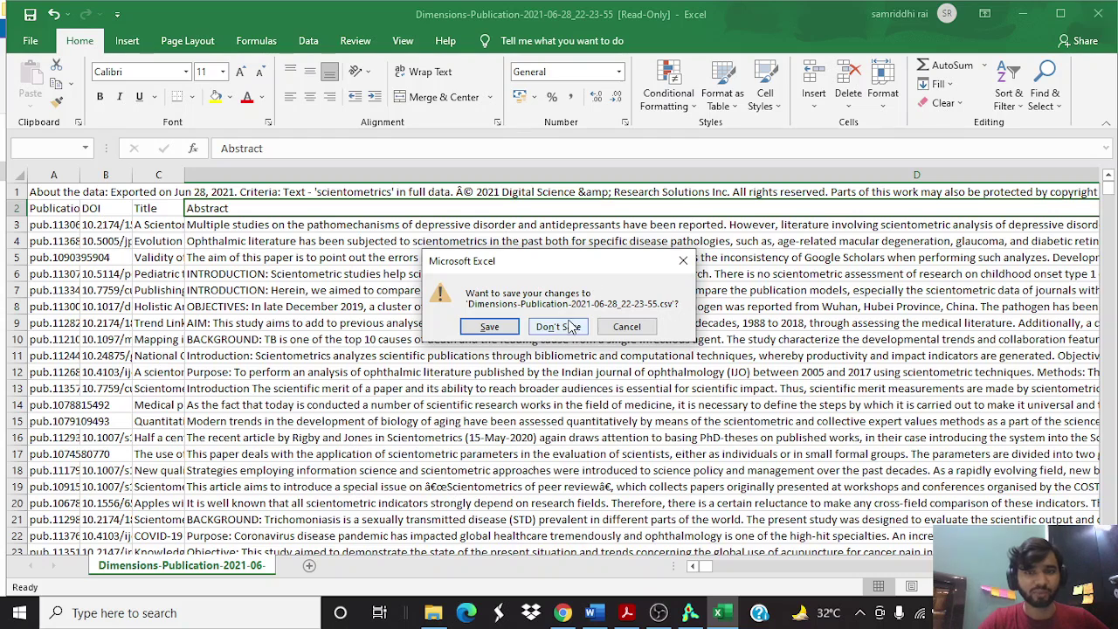
Step: Discard the CSV changes and extract the Dimensions zip to the Desktop
click(563, 327)
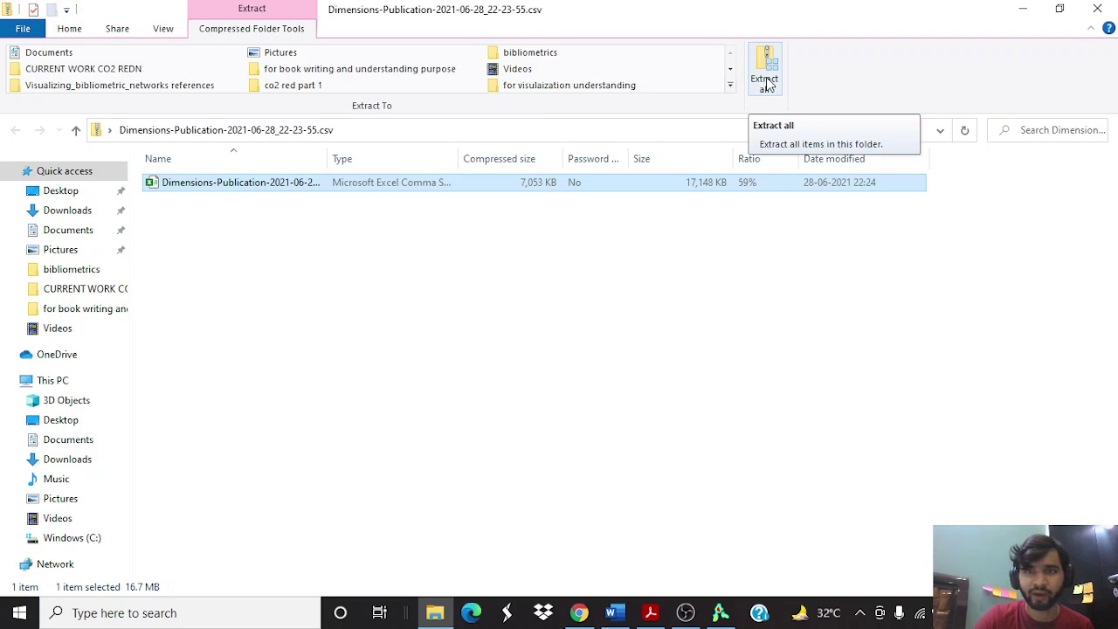
click(767, 84)
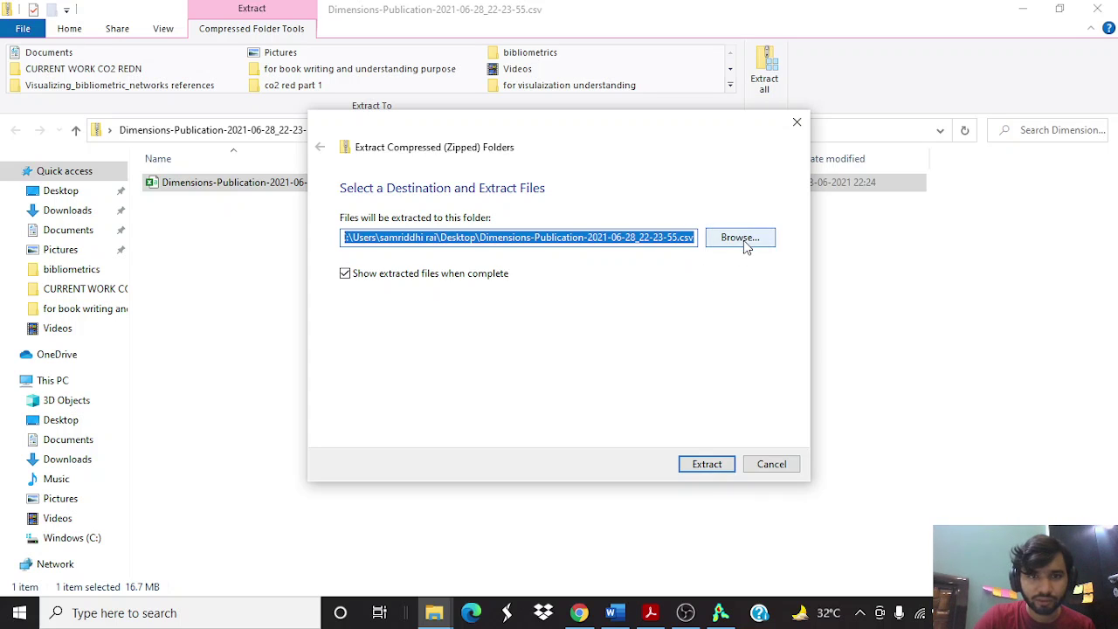
click(711, 465)
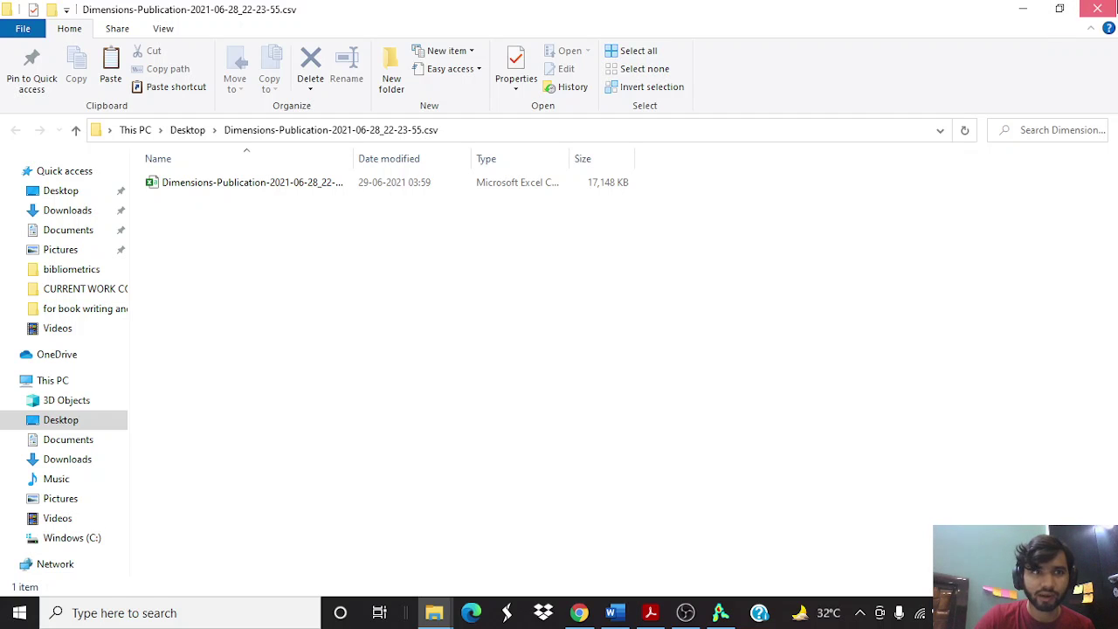
Step: Close both Explorer windows and delete the downloaded Dimensions zip from the desktop
click(1097, 9)
click(1097, 8)
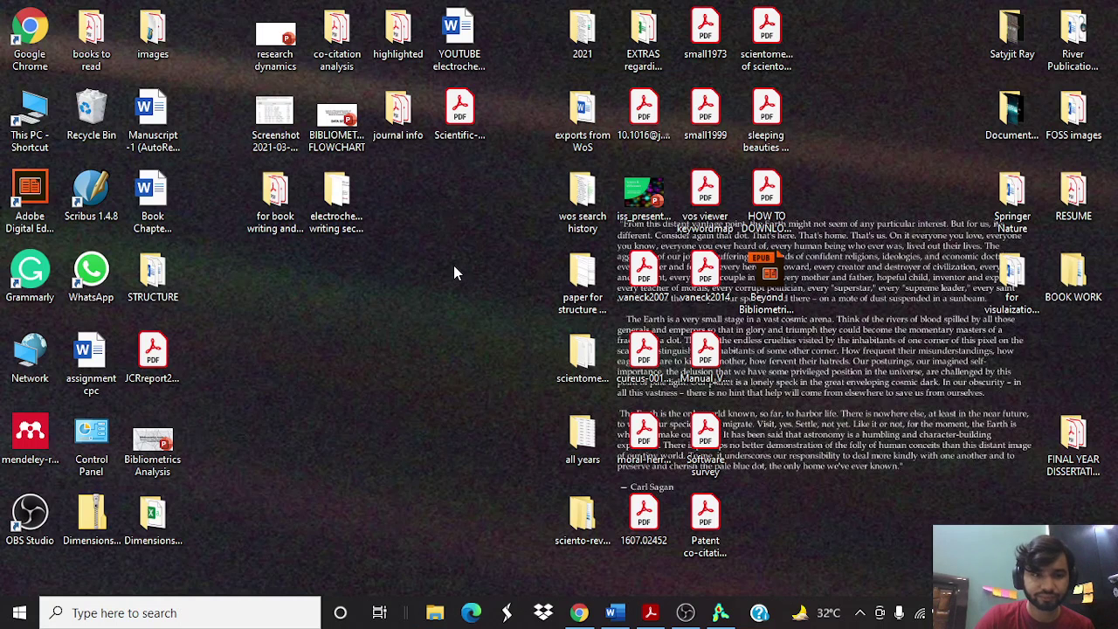
click(85, 521)
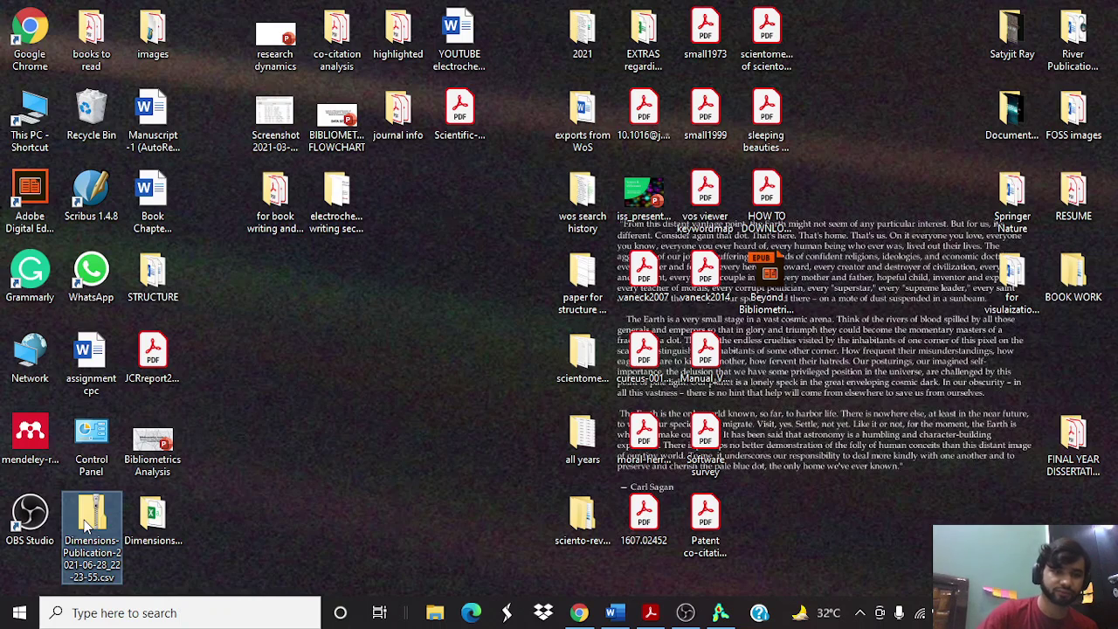
key(Delete)
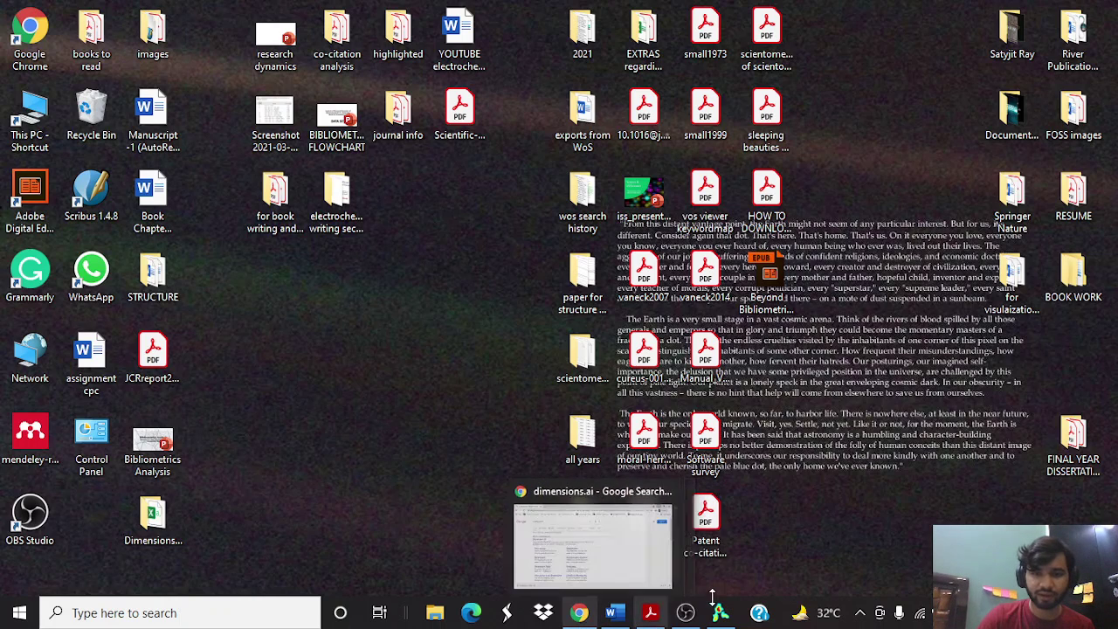
Step: Start a new VOSviewer map based on bibliographic data
click(720, 612)
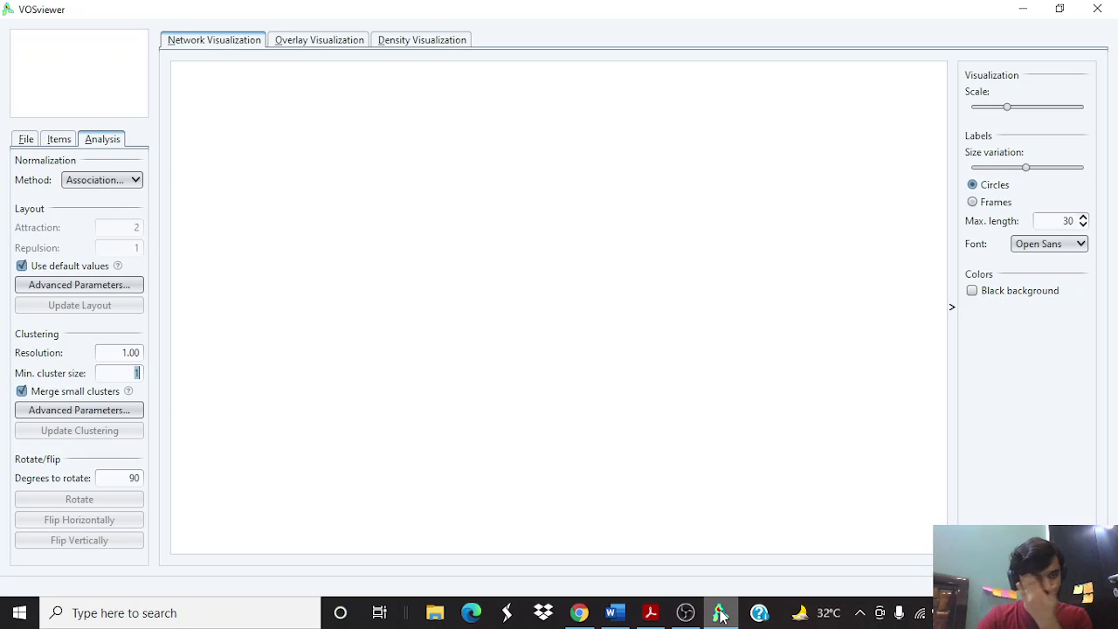
click(30, 143)
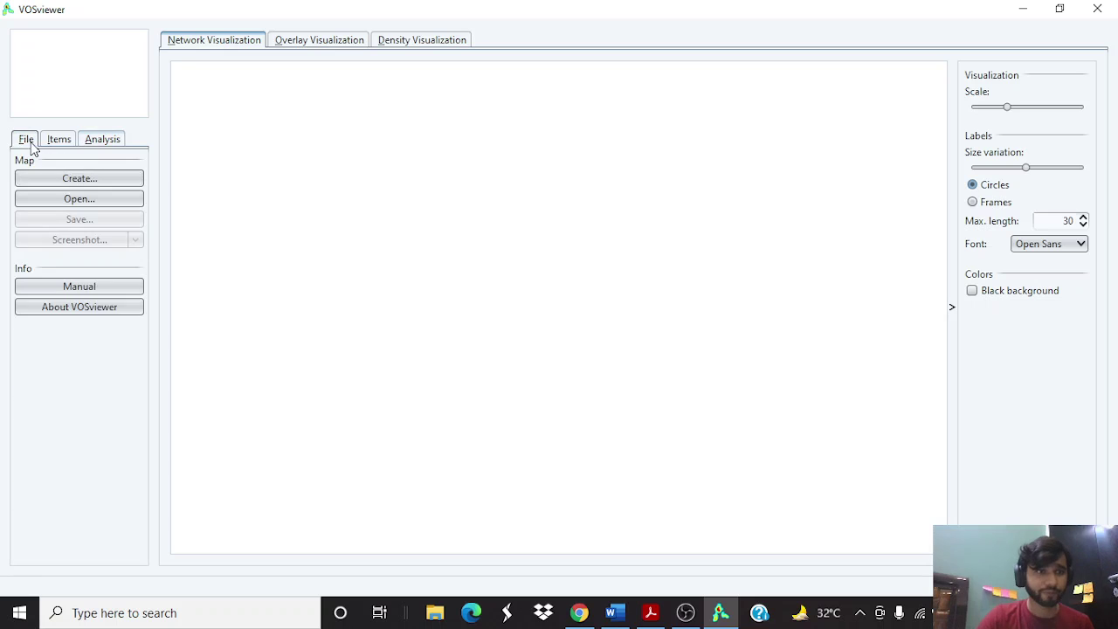
click(80, 178)
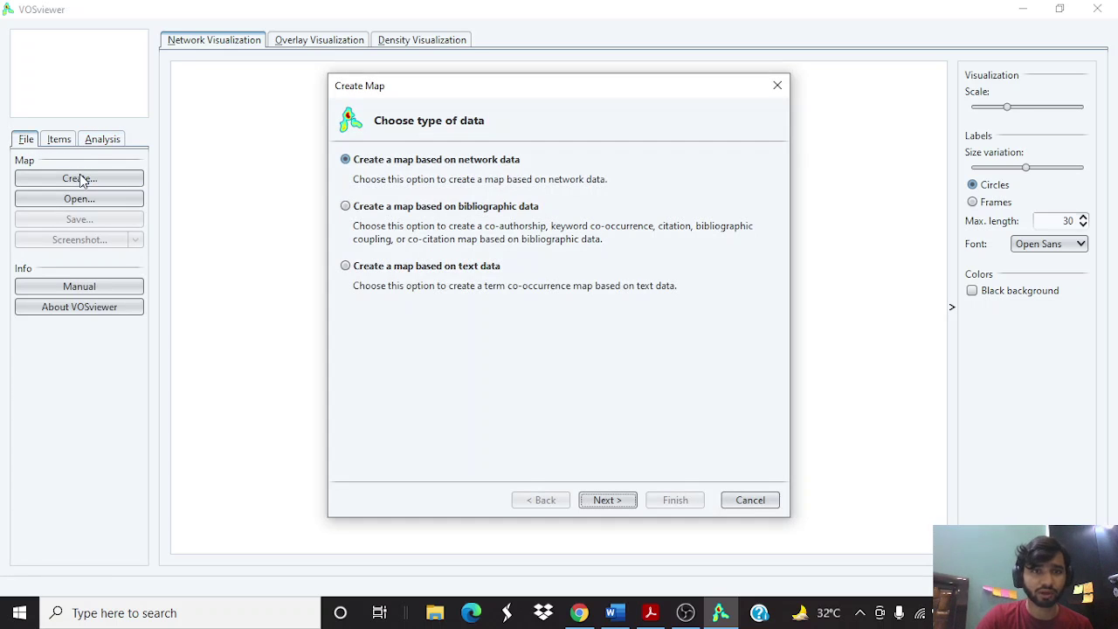
click(346, 208)
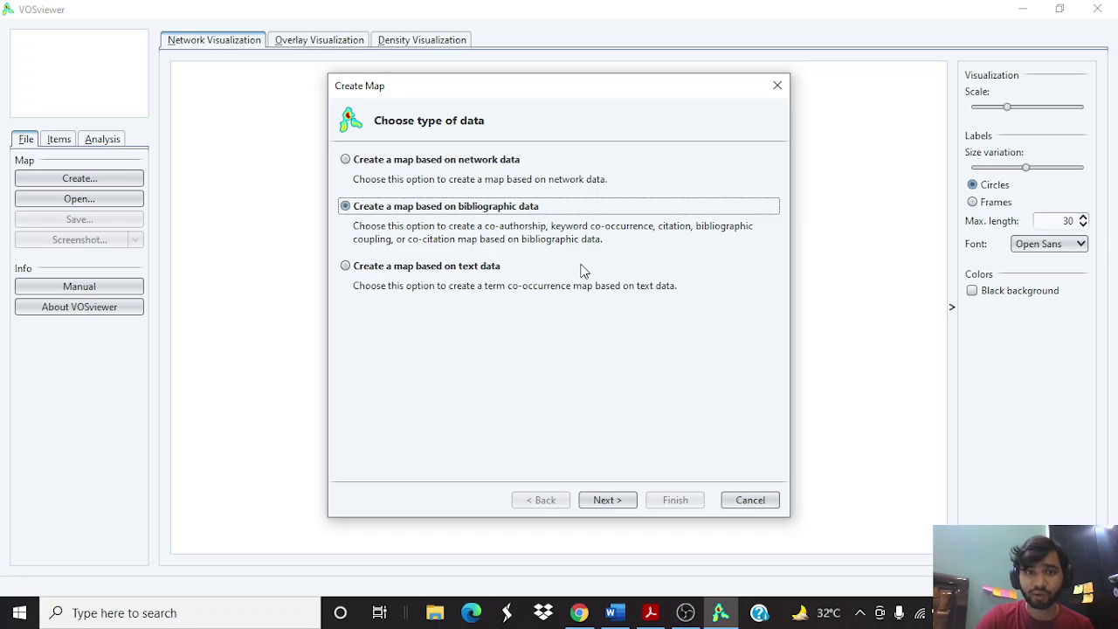
Step: Keep 'Read data from bibliographic database files' and switch to the Dimensions files tab
click(615, 501)
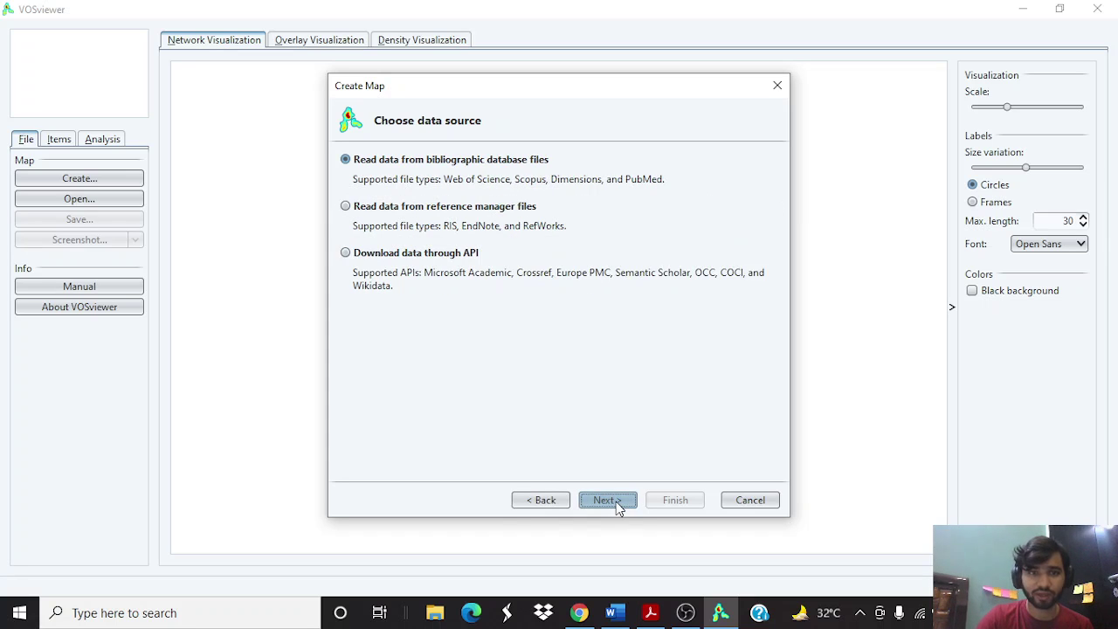
click(616, 501)
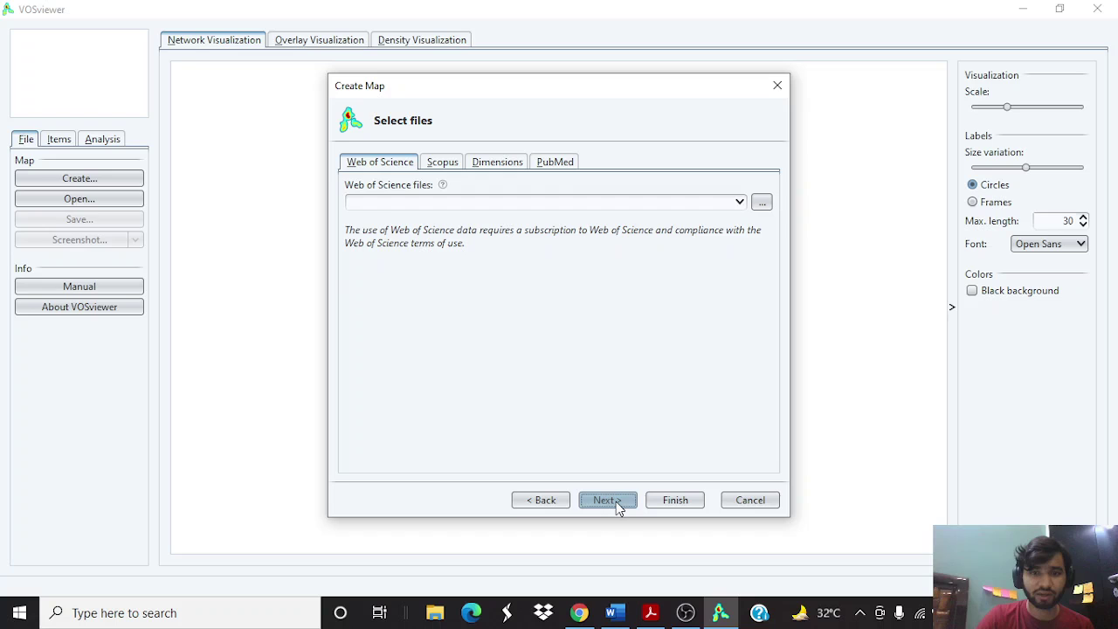
click(548, 502)
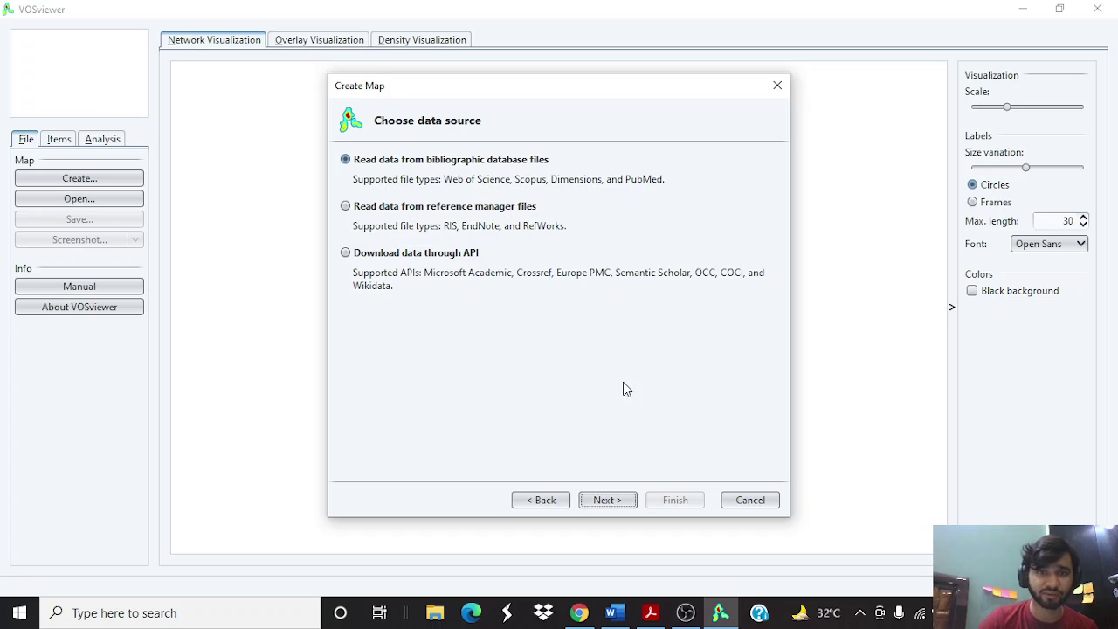
click(611, 501)
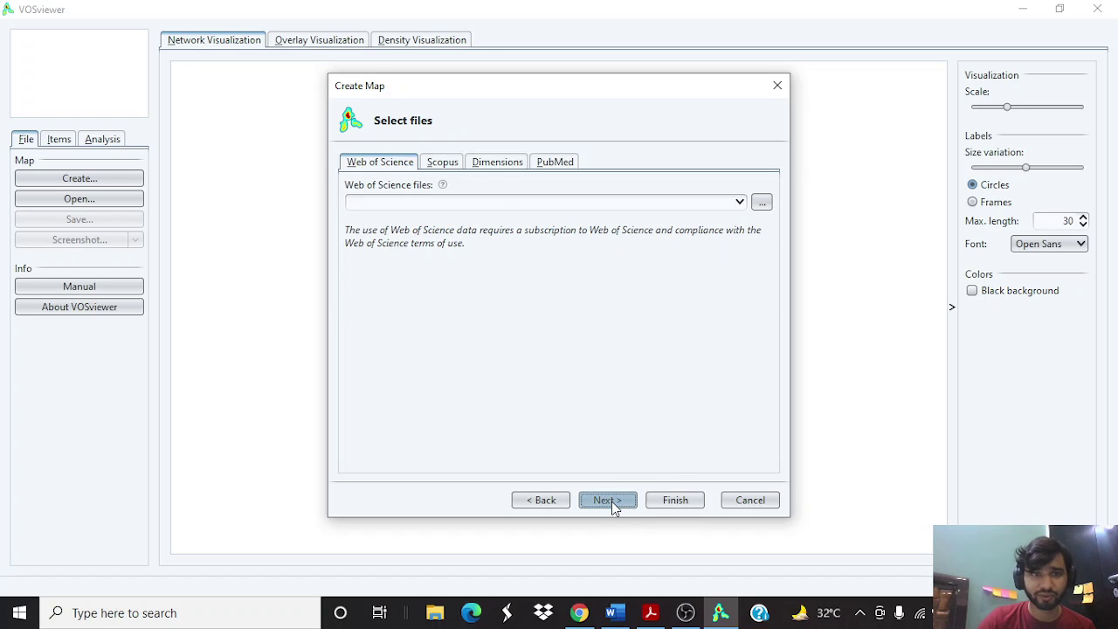
click(497, 163)
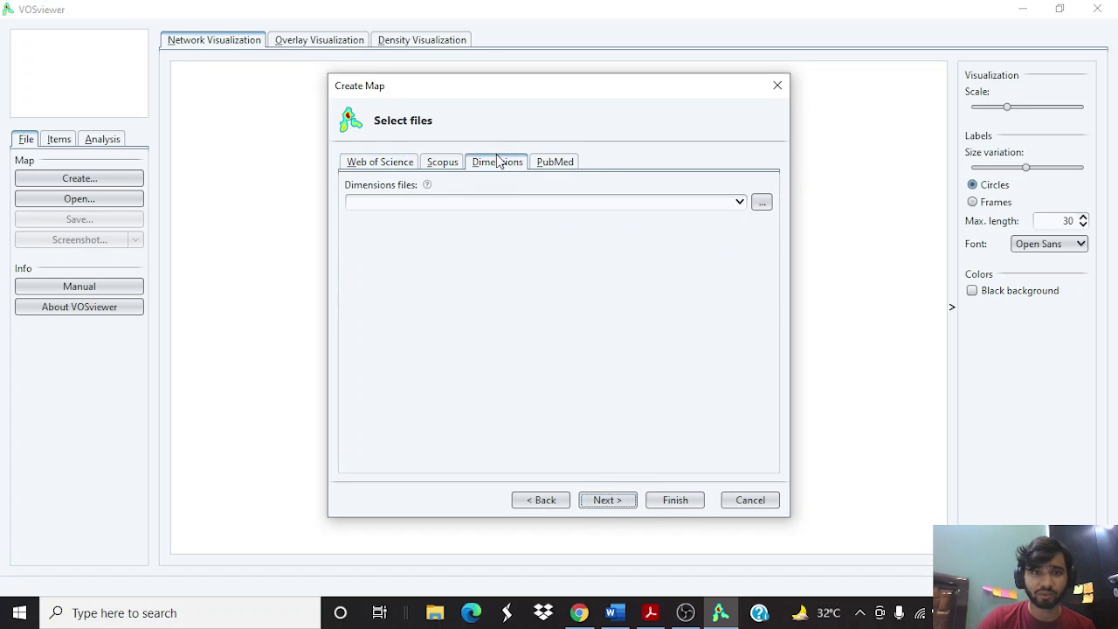
Step: Load Dimensions-Publication-2021-06-28_22-23-55.csv from its extracted folder and advance the wizard
click(763, 202)
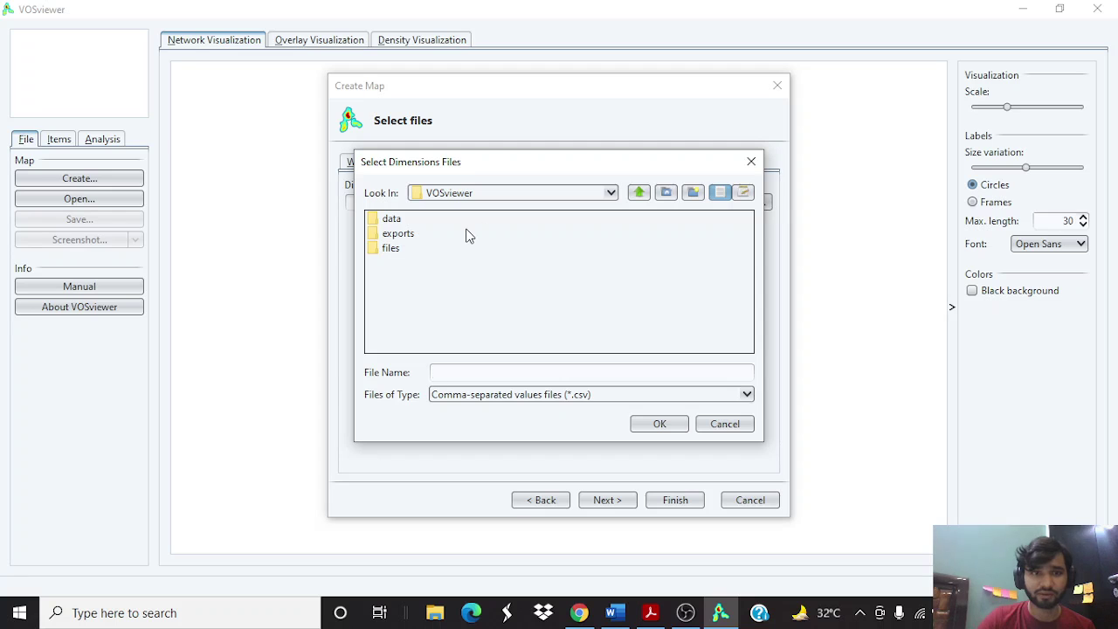
click(613, 193)
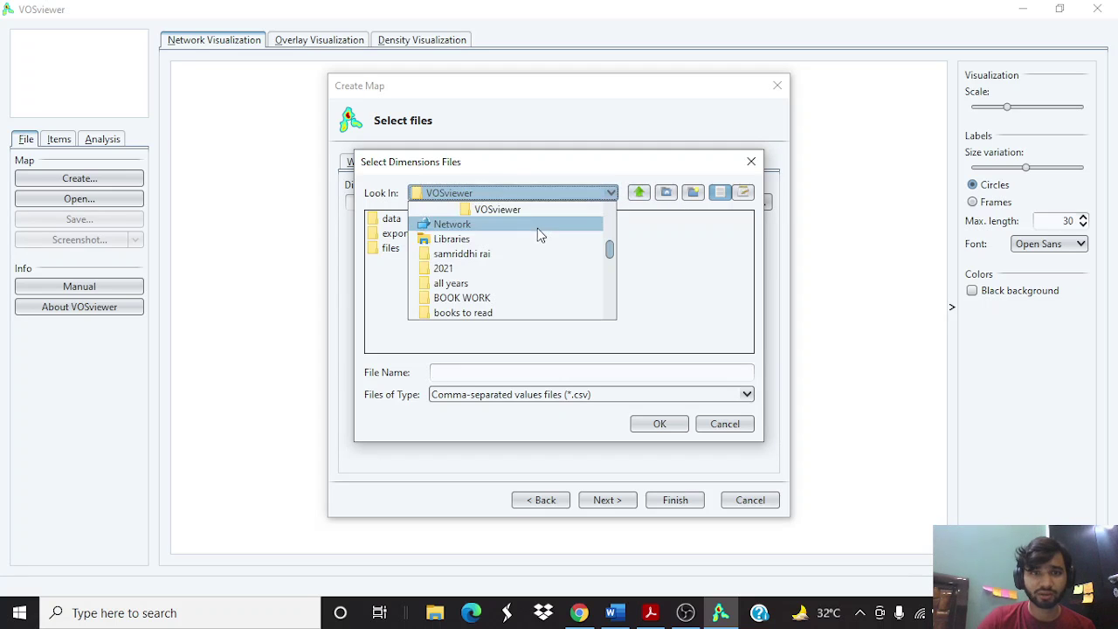
mouse_move(608, 246)
mouse_down()
mouse_move(609, 313)
mouse_move(609, 258)
mouse_up()
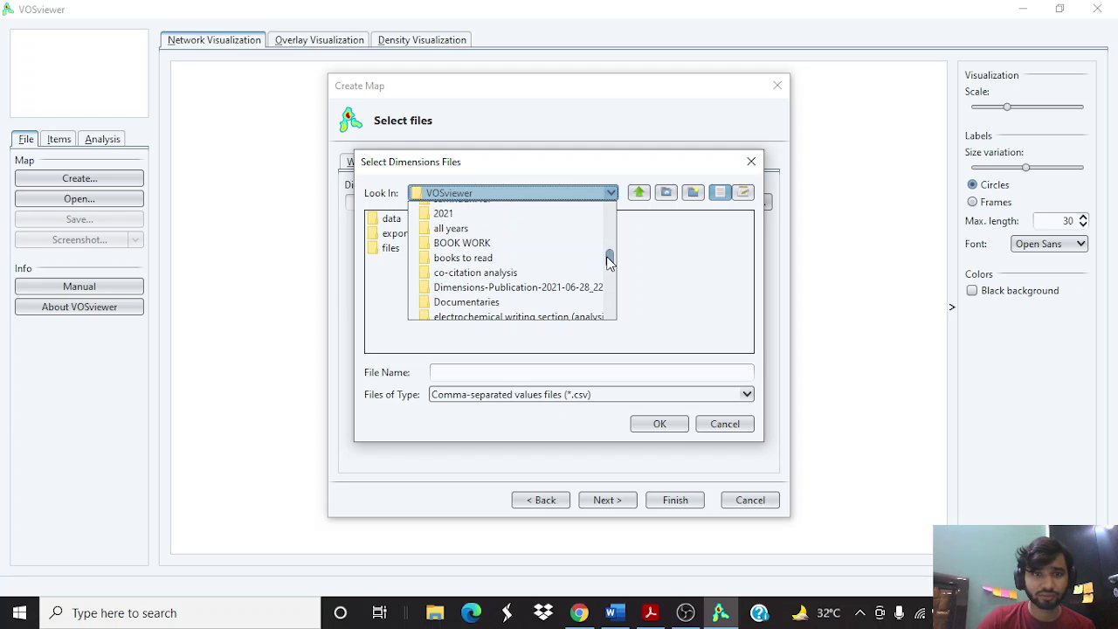
click(563, 288)
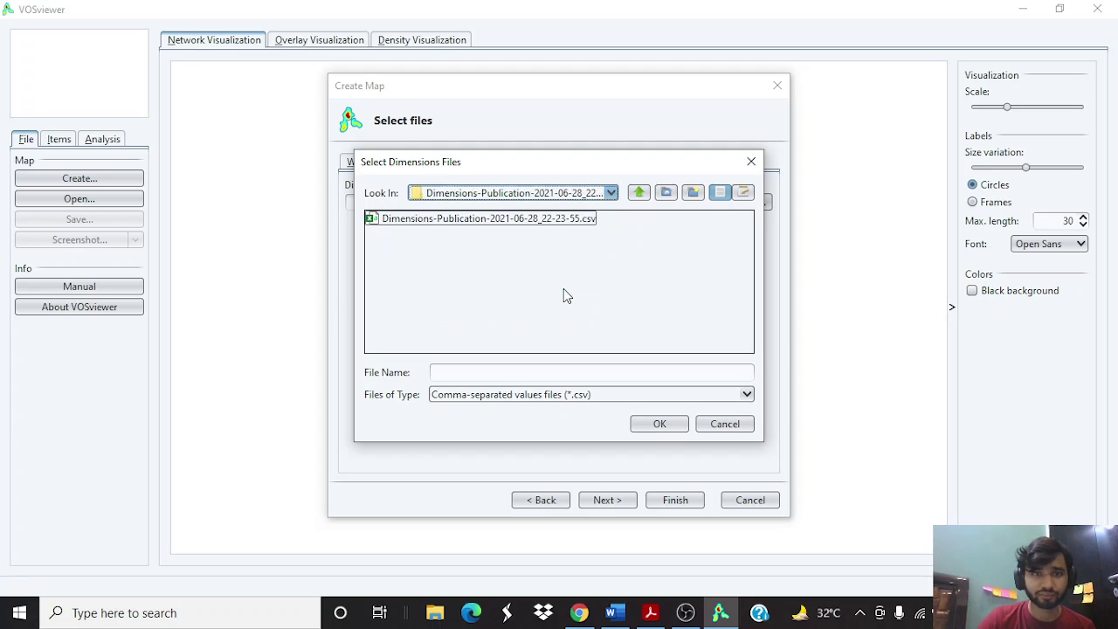
click(557, 220)
click(659, 426)
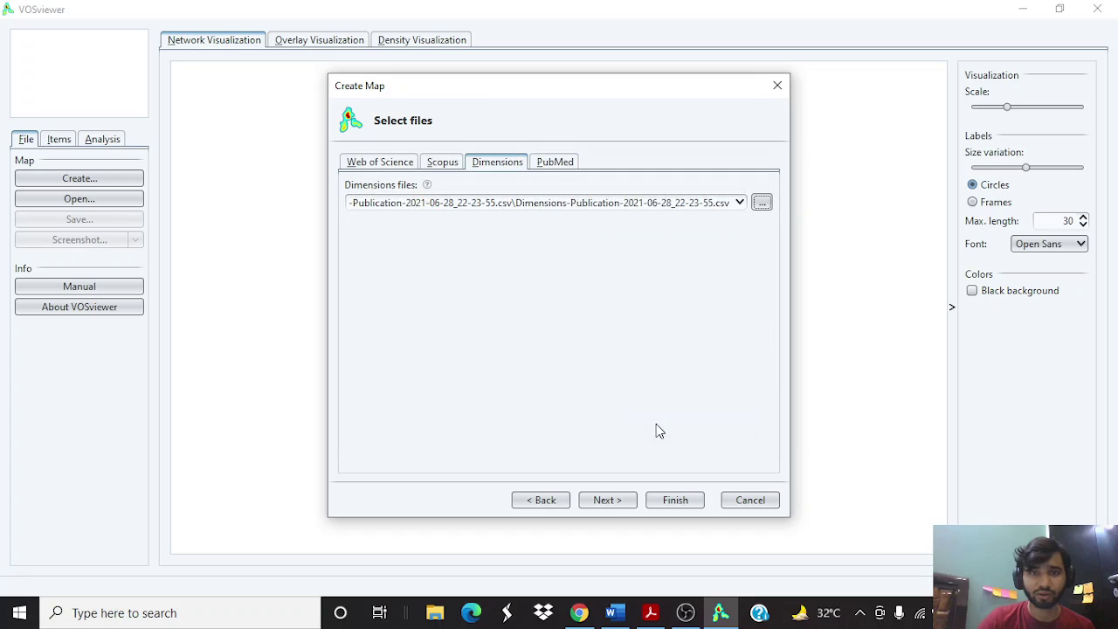
click(608, 500)
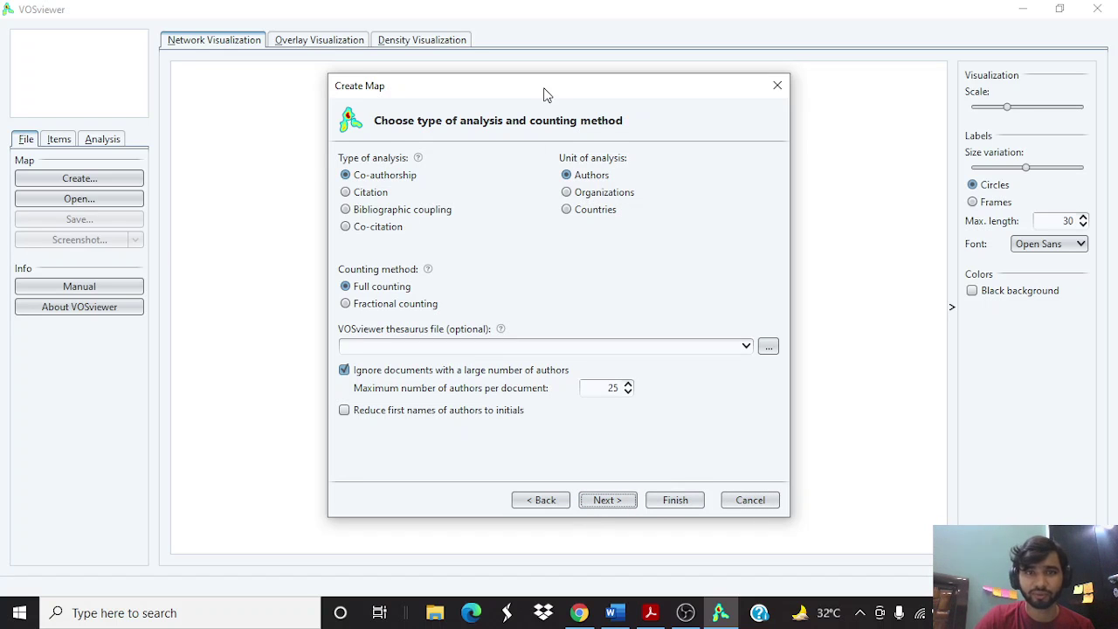
Step: Select Bibliographic coupling as the analysis type, leaving Full counting selected
drag(548, 86, 546, 61)
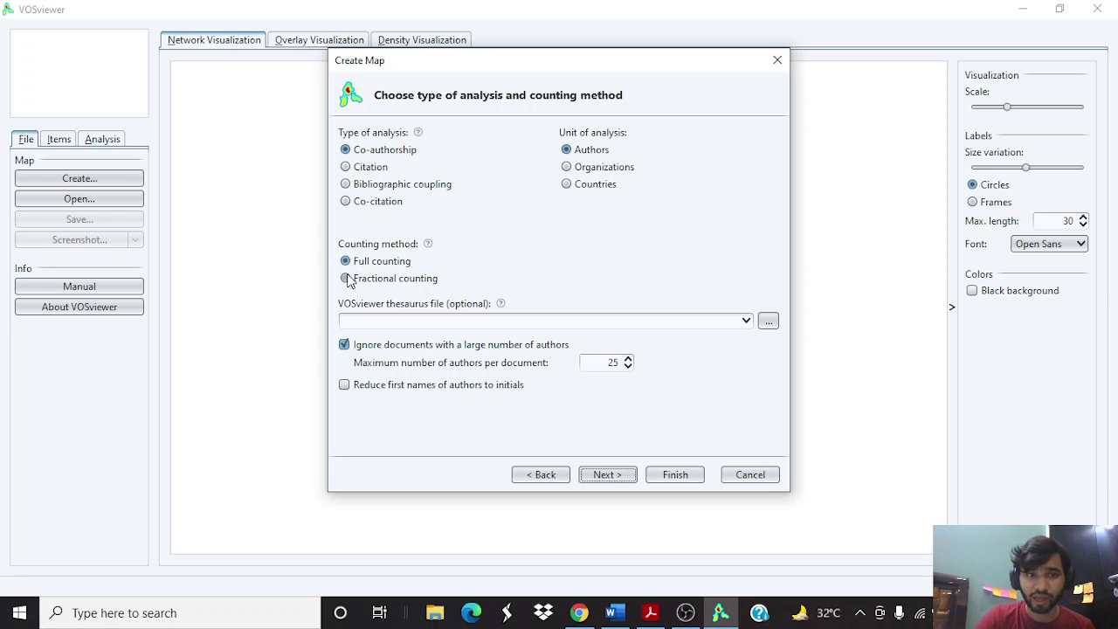
click(438, 319)
click(505, 285)
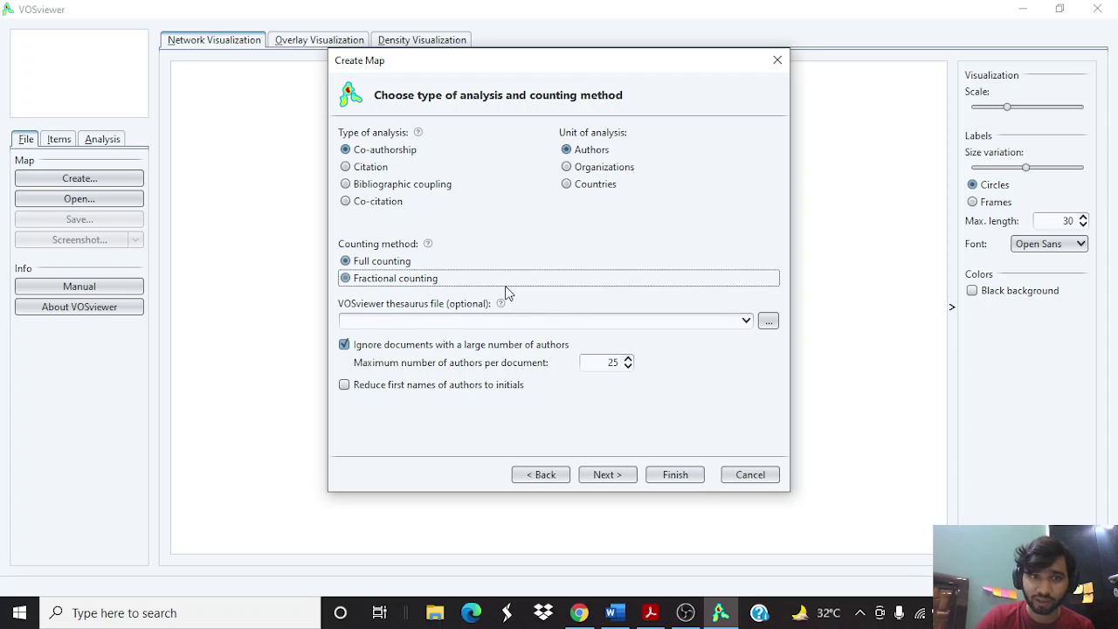
click(374, 263)
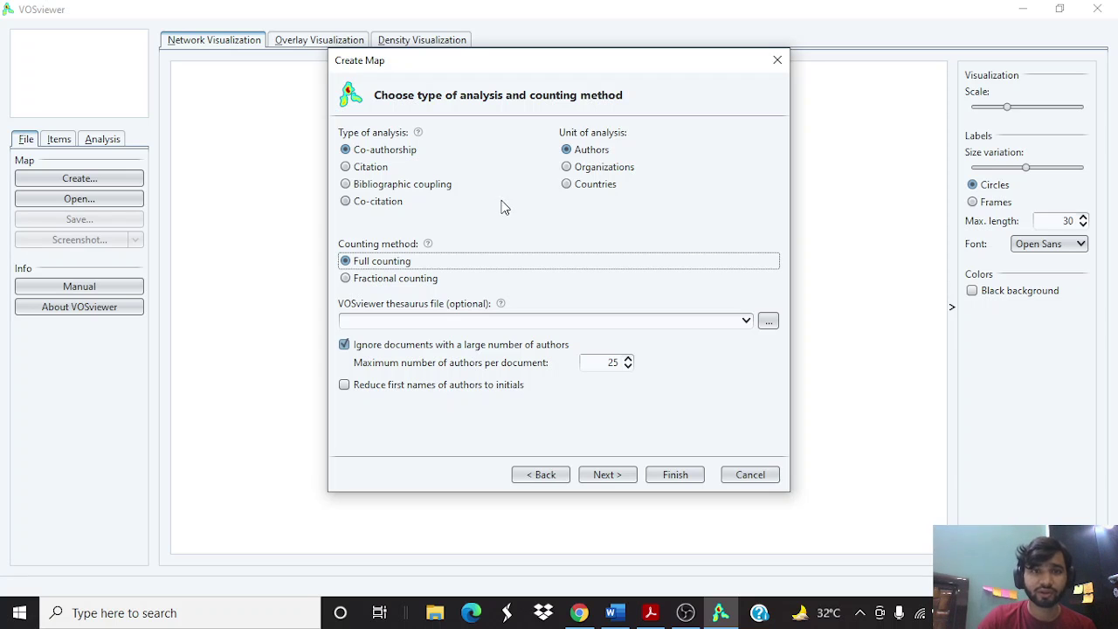
click(346, 186)
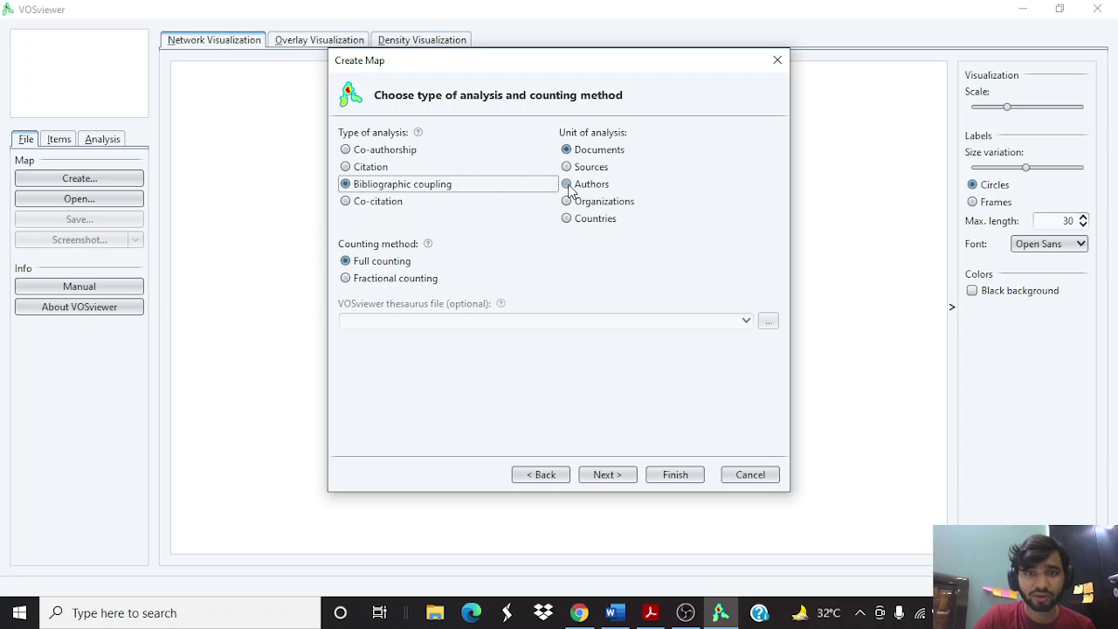
Step: Choose Authors as the unit of analysis for bibliographic coupling
click(566, 185)
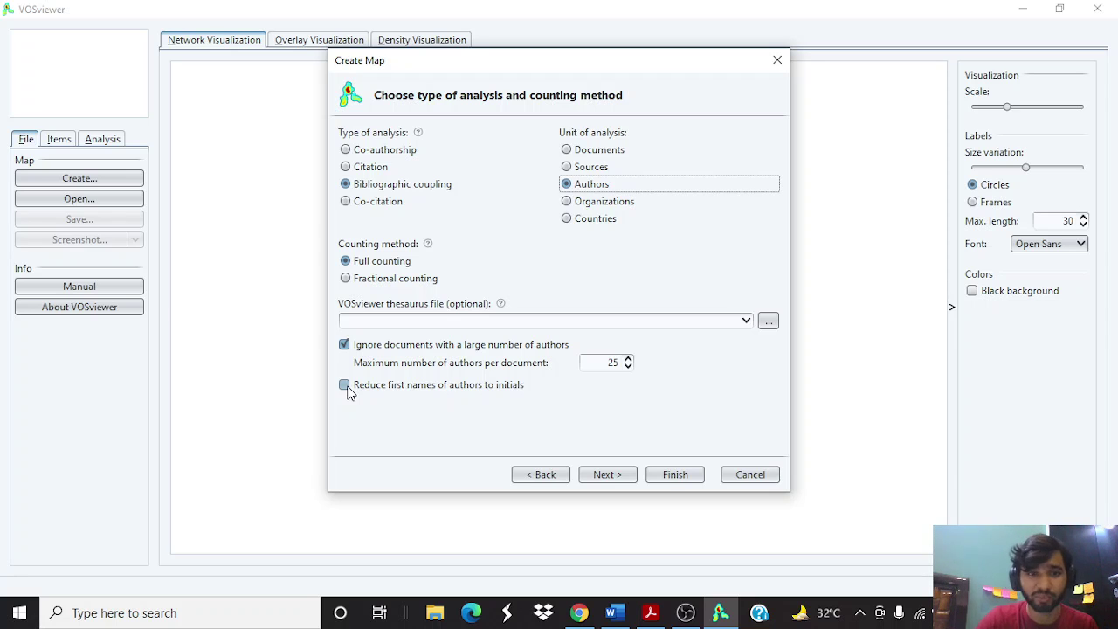
Step: Enable reducing author first names to initials and disable ignoring documents with many authors
click(346, 386)
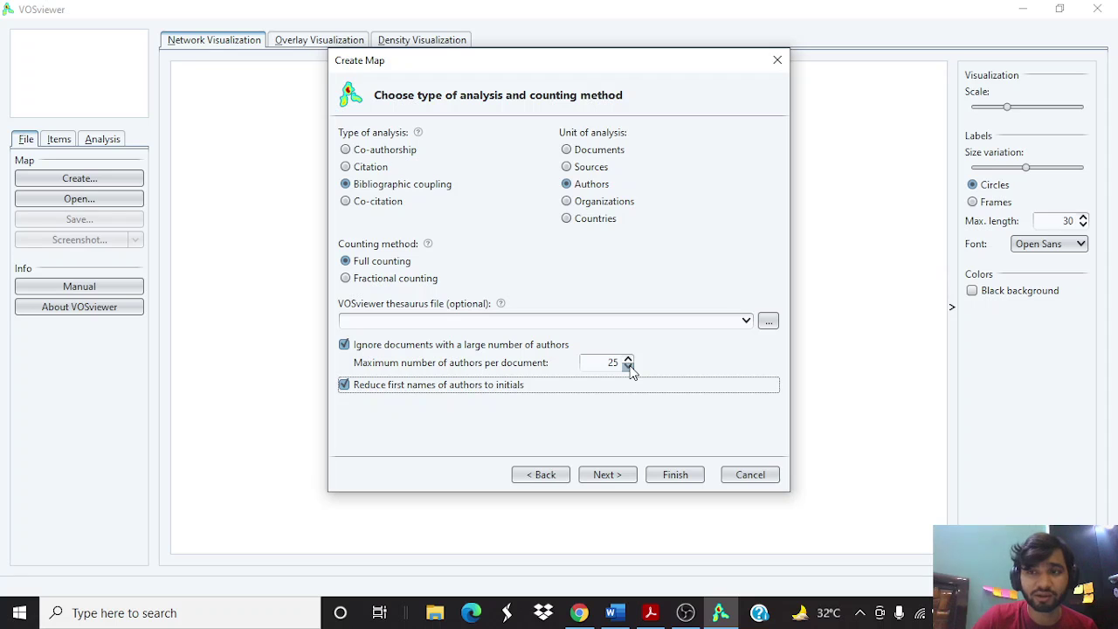
click(345, 345)
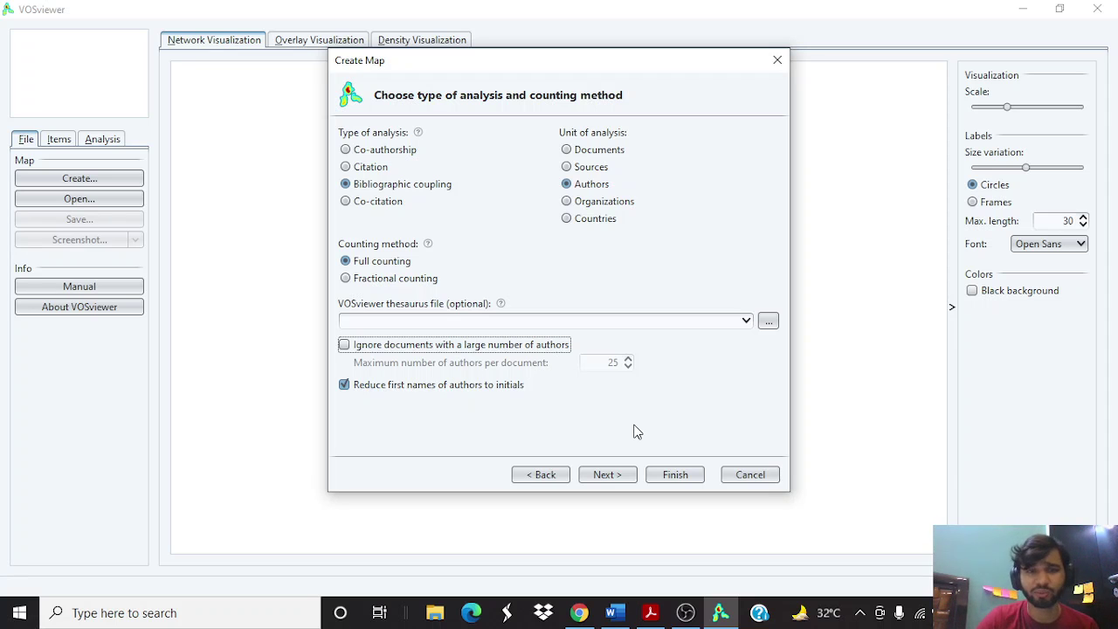
Step: Advance to the thresholds step and try minimum documents per author values down to 1
click(615, 475)
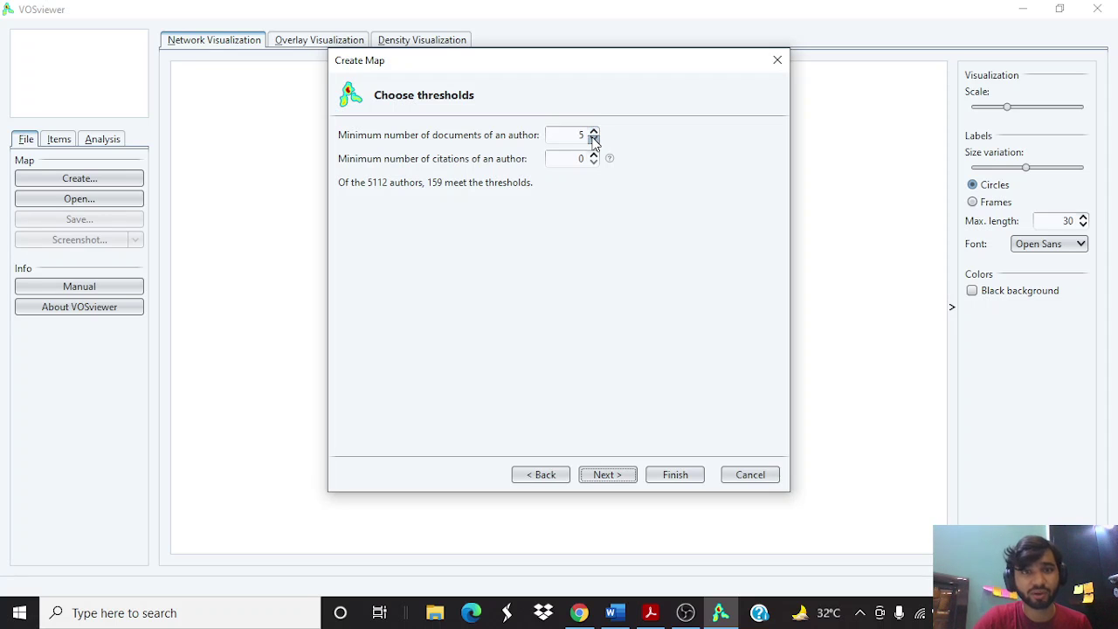
click(594, 140)
click(594, 140)
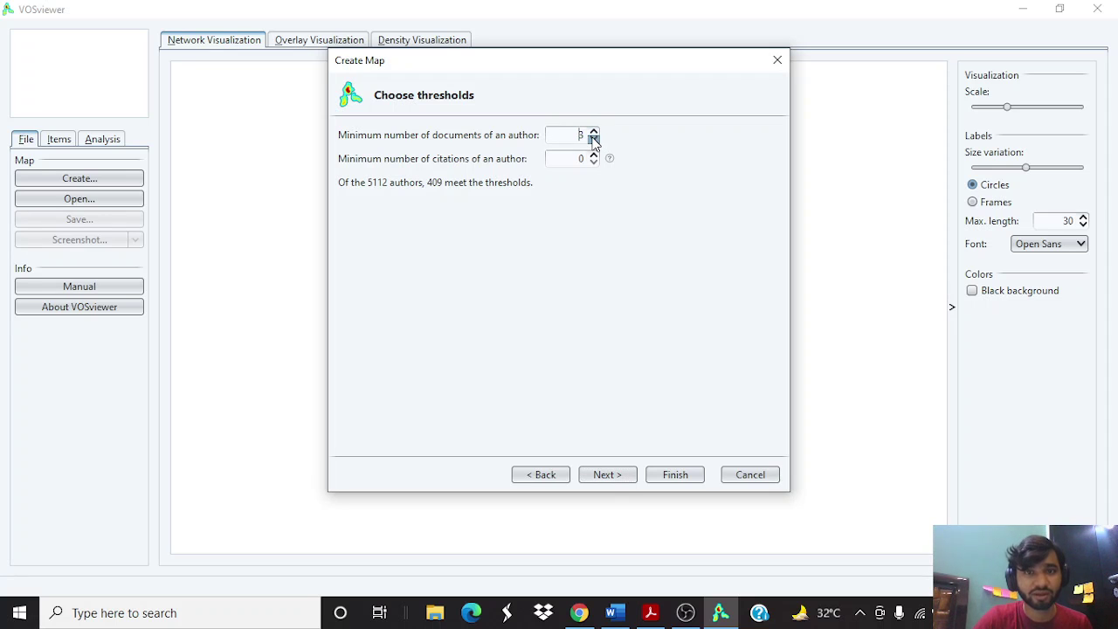
click(593, 139)
click(594, 140)
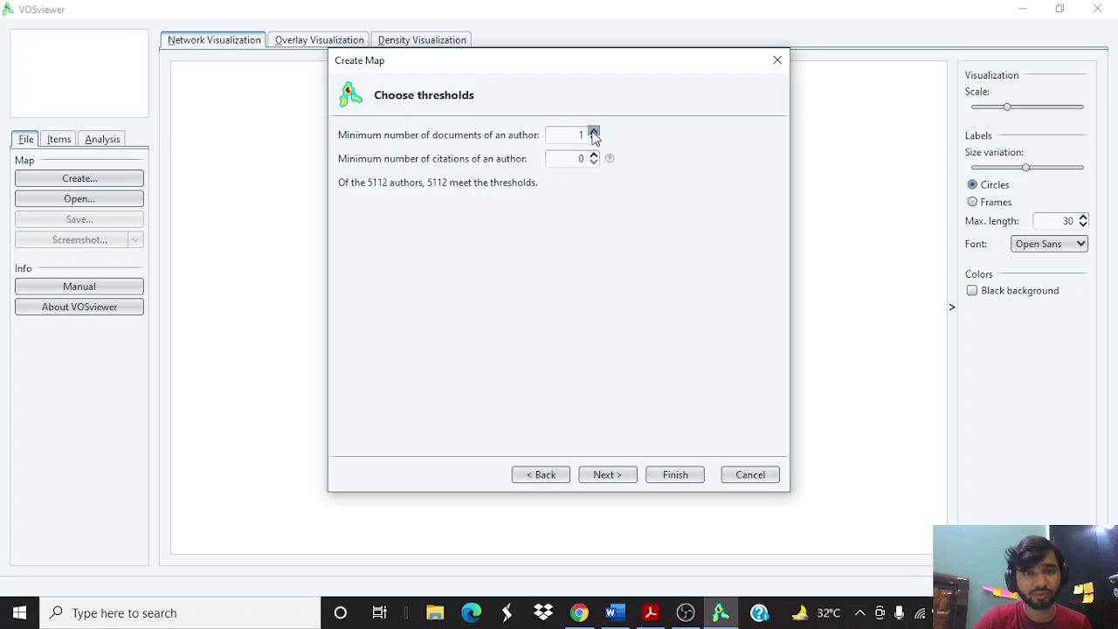
click(594, 135)
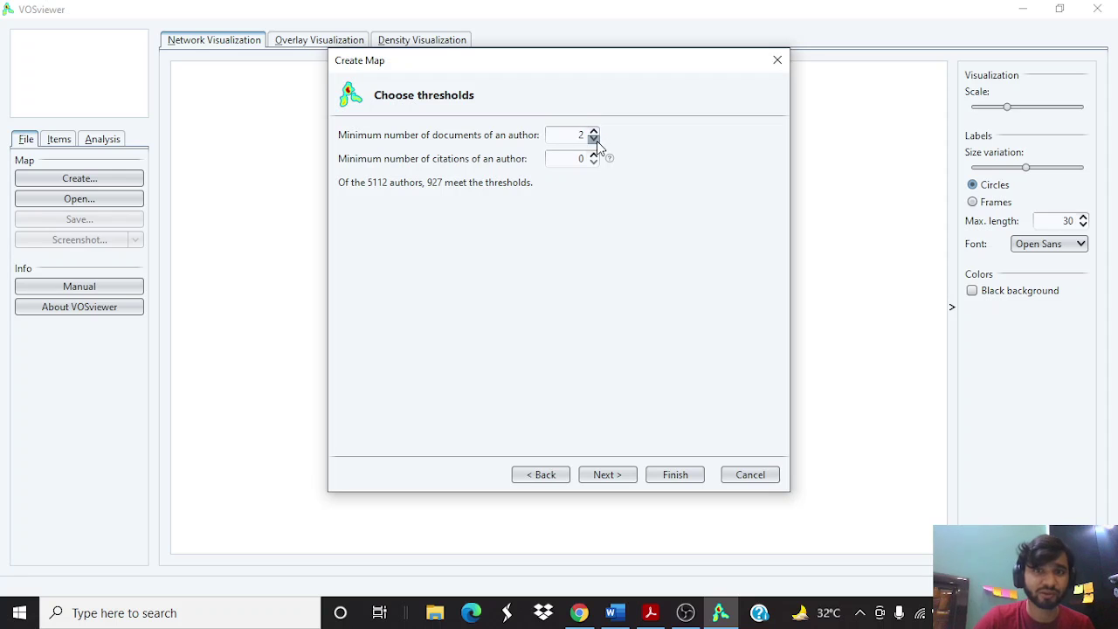
click(595, 140)
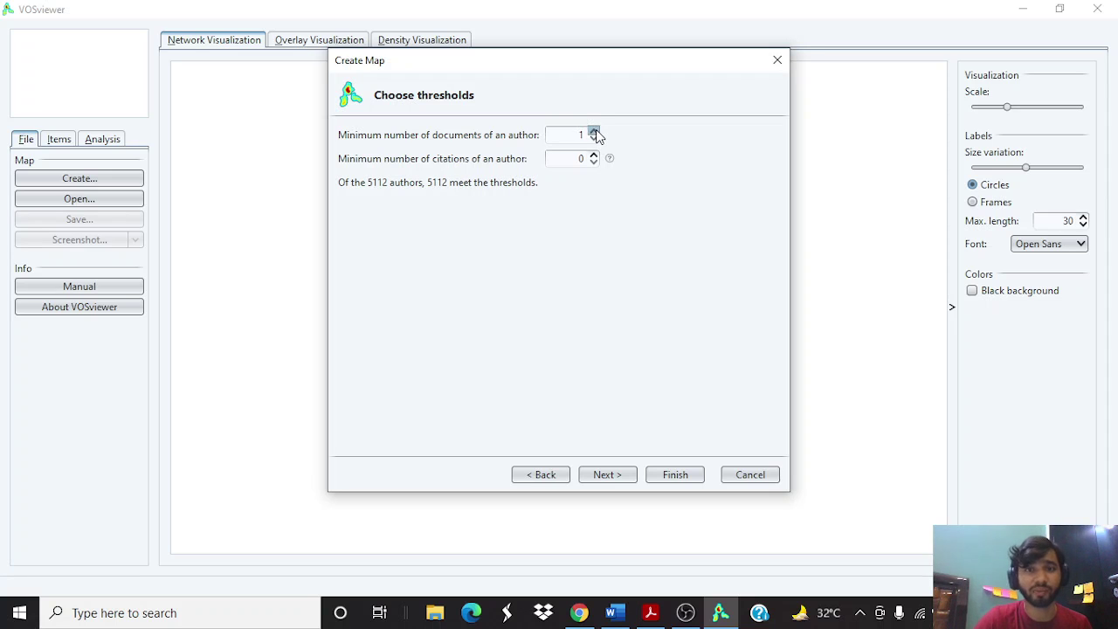
Step: Raise the minimum documents per author to 5, leaving 159 of 5112 authors
click(594, 131)
click(594, 131)
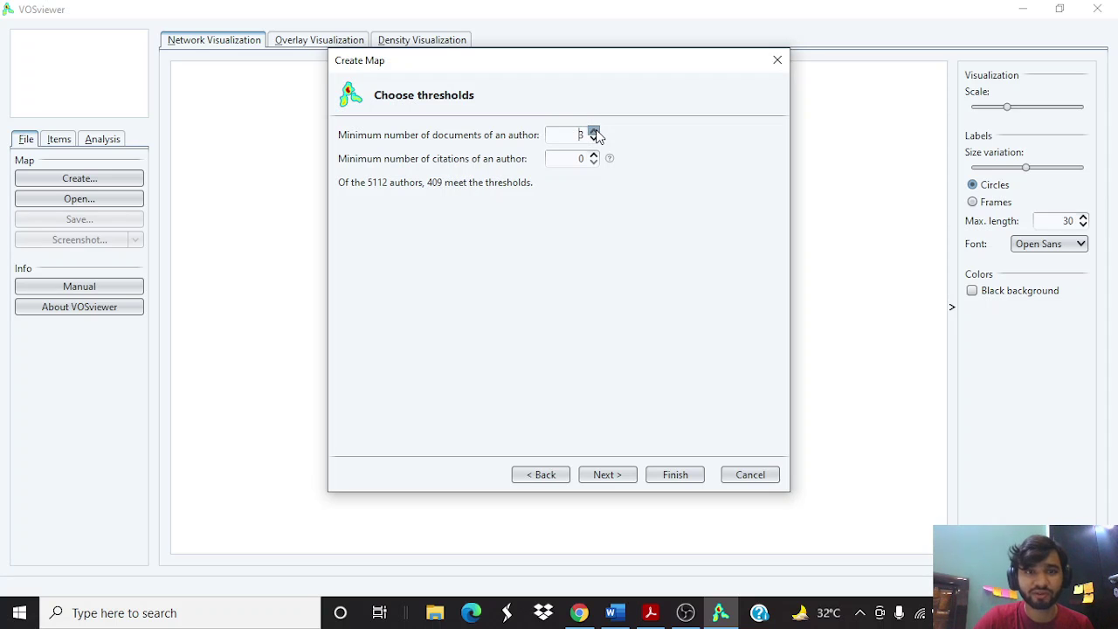
click(594, 131)
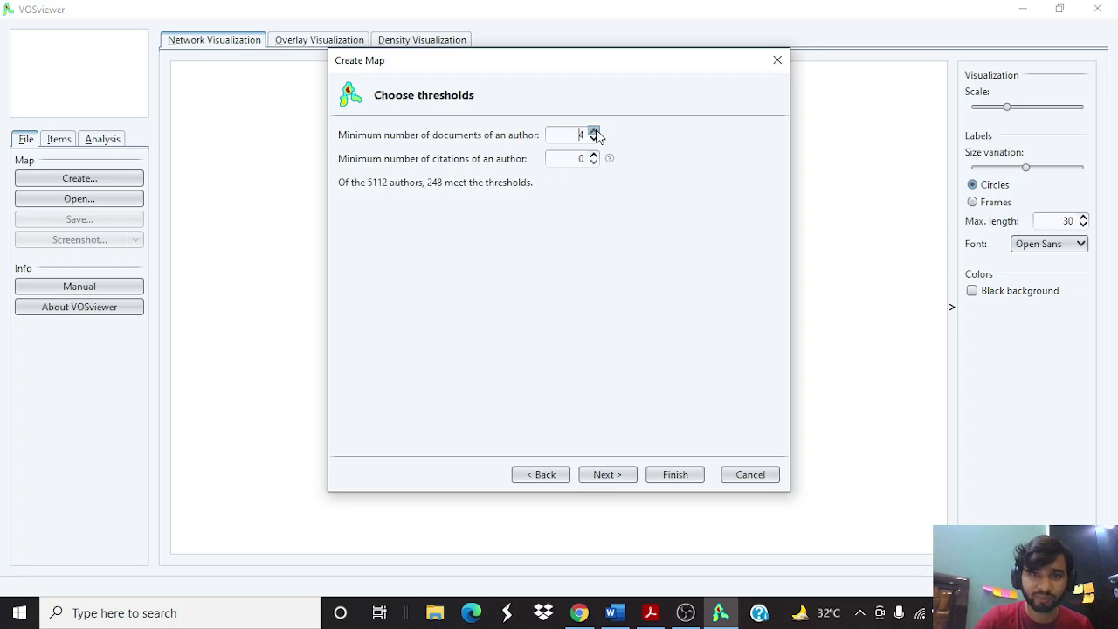
click(593, 131)
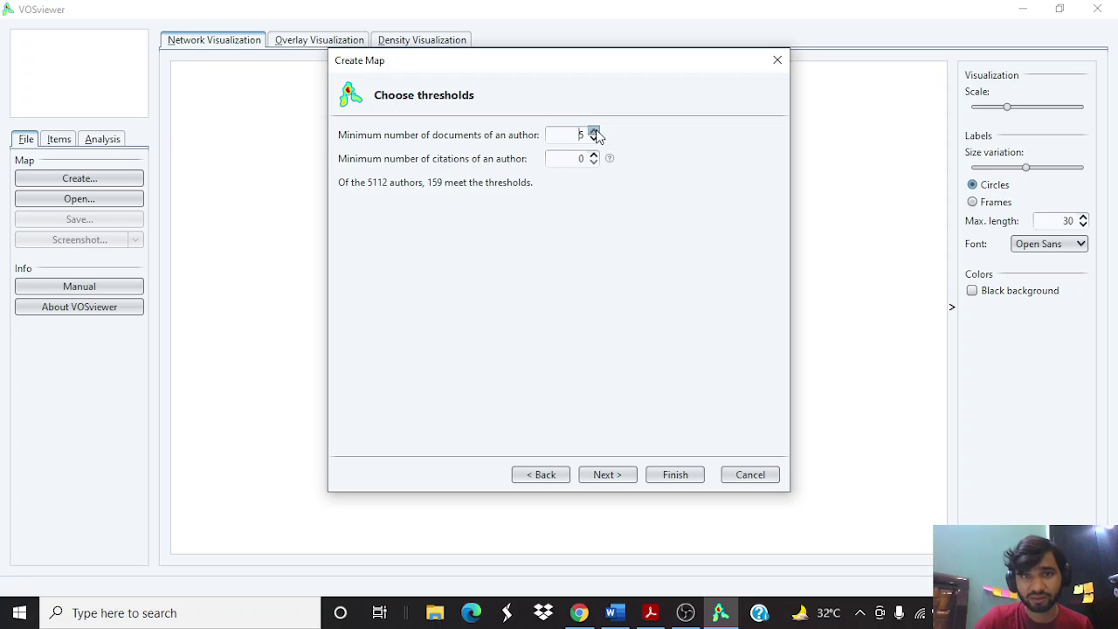
click(594, 140)
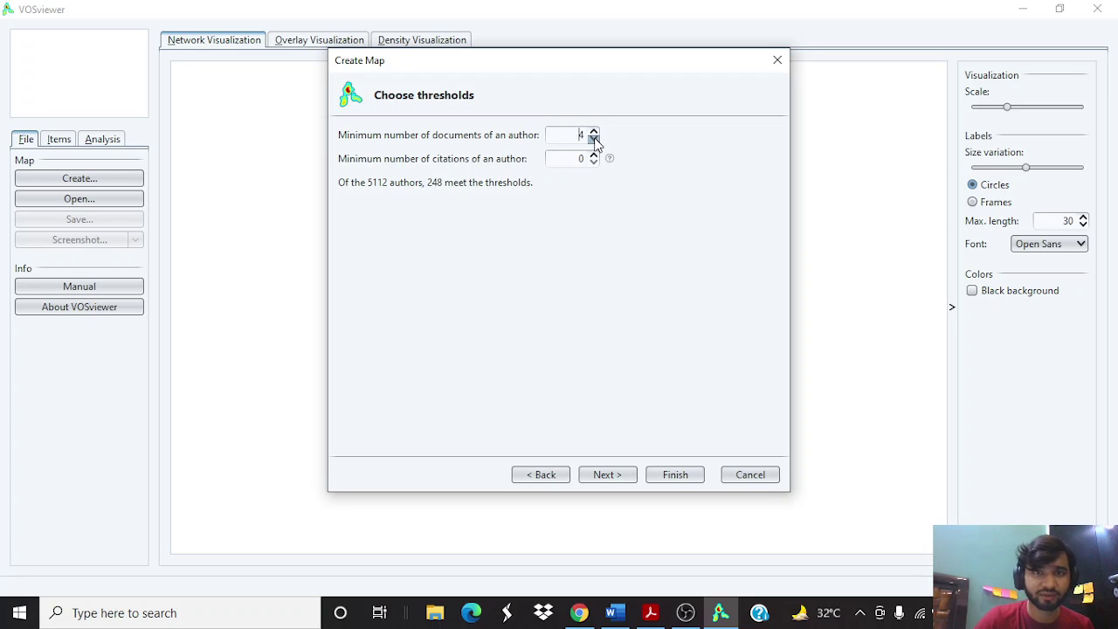
click(594, 131)
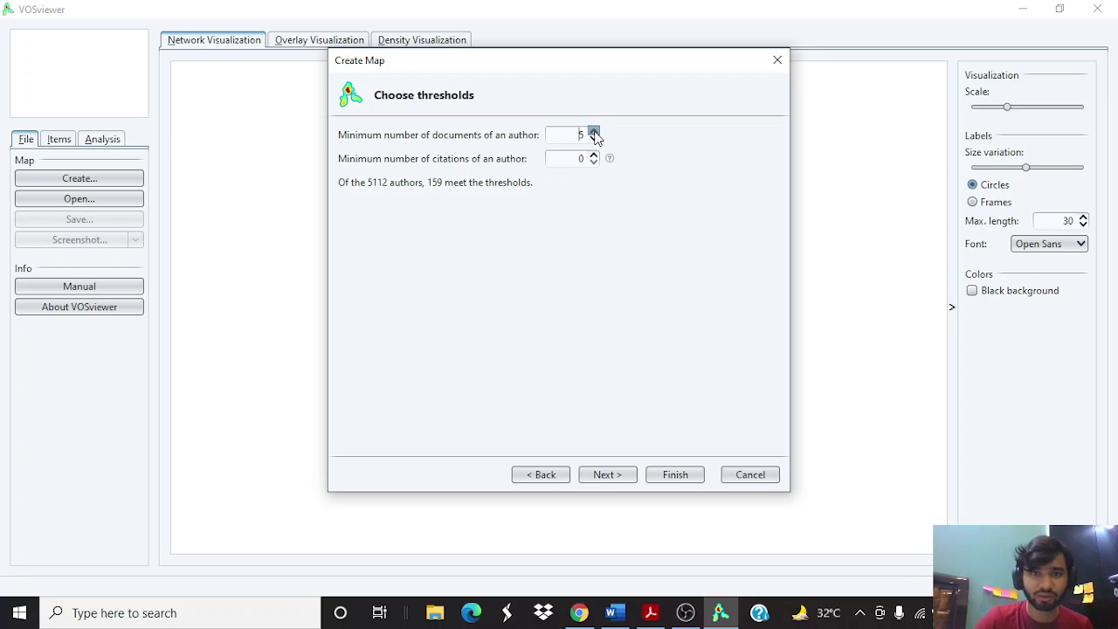
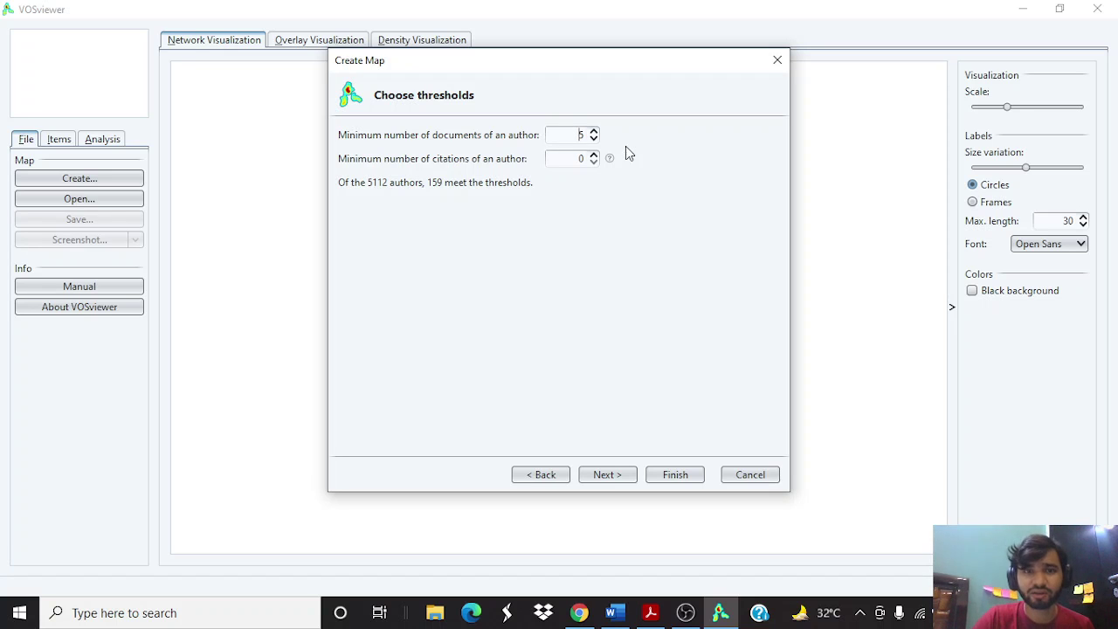
Step: Accept the thresholds and all 159 authors, then scroll through the Verify selected authors list
click(616, 477)
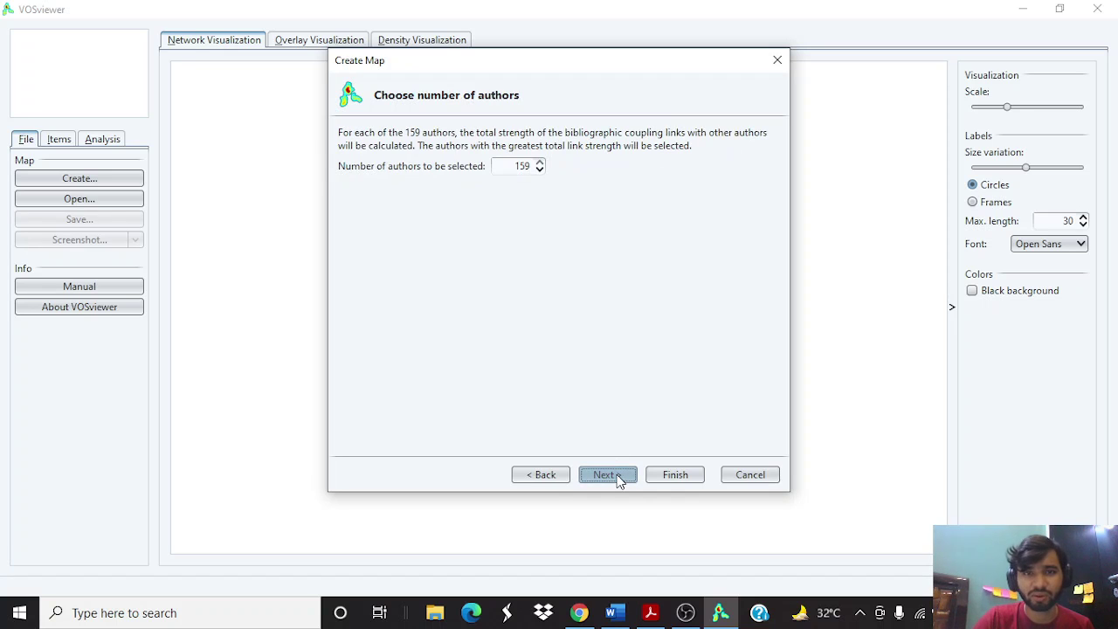
click(617, 477)
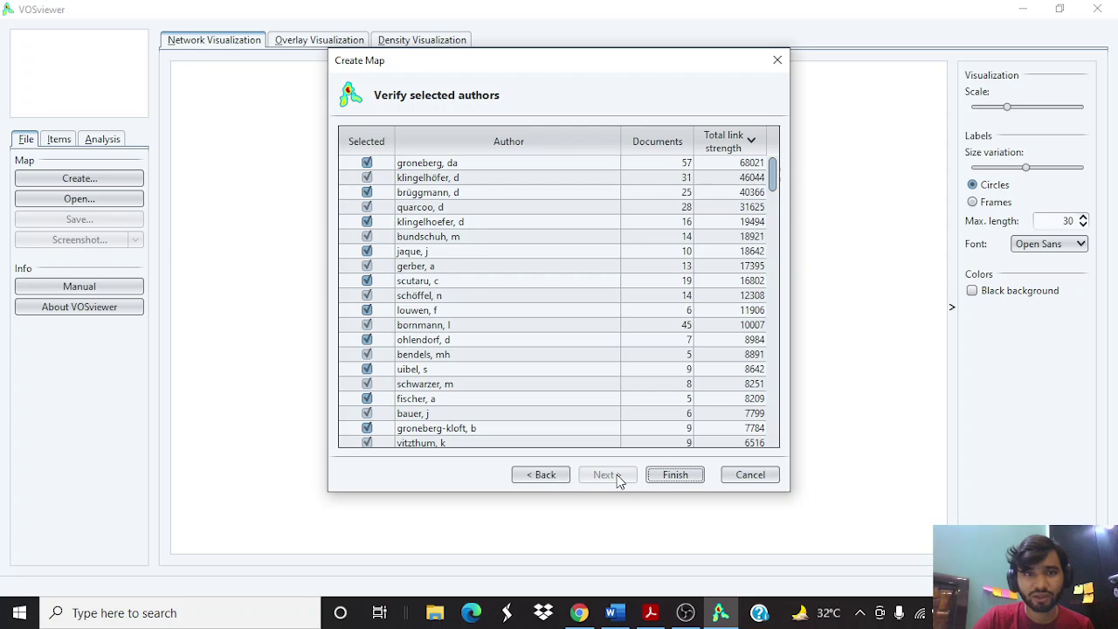
drag(774, 174, 774, 331)
drag(780, 399, 772, 150)
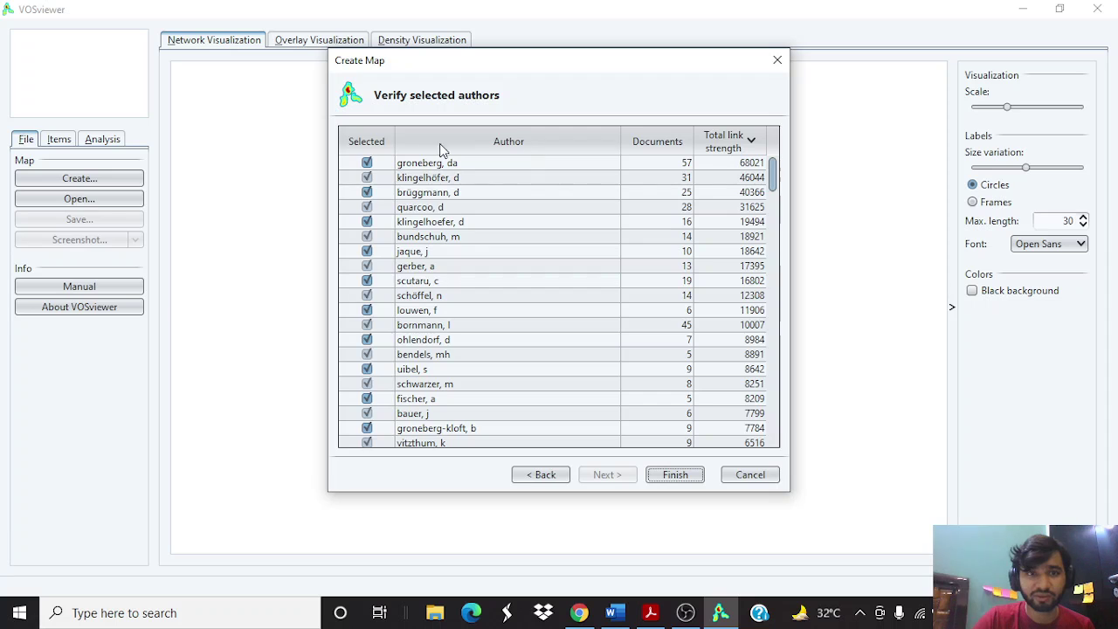
Step: Export the selected authors from the author table to a text file named 'authors'
right_click(380, 162)
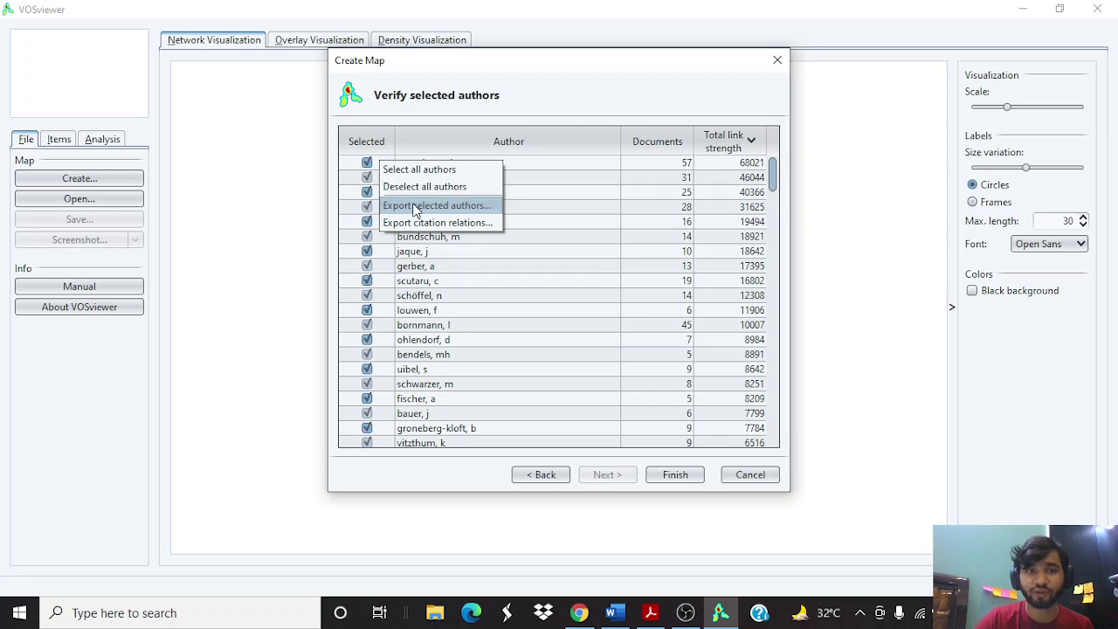
click(416, 208)
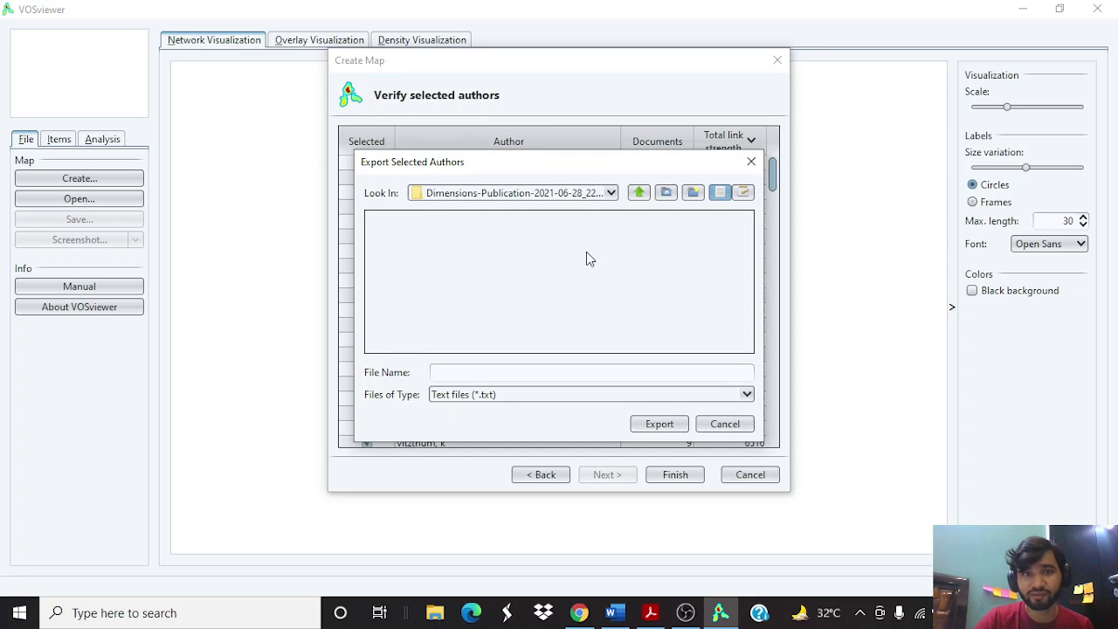
click(649, 430)
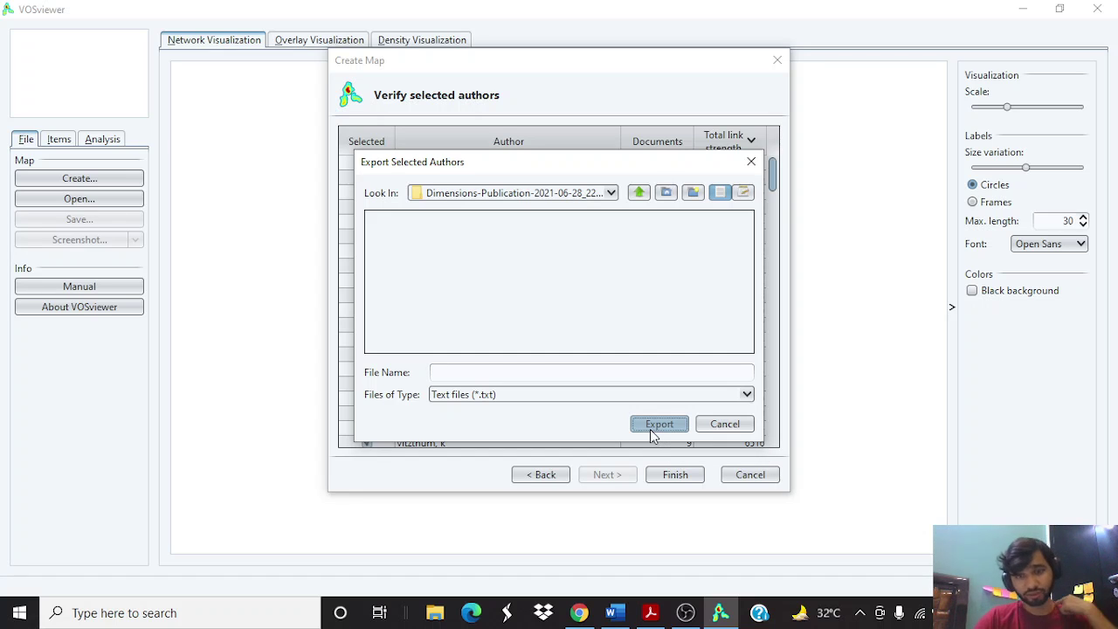
click(596, 372)
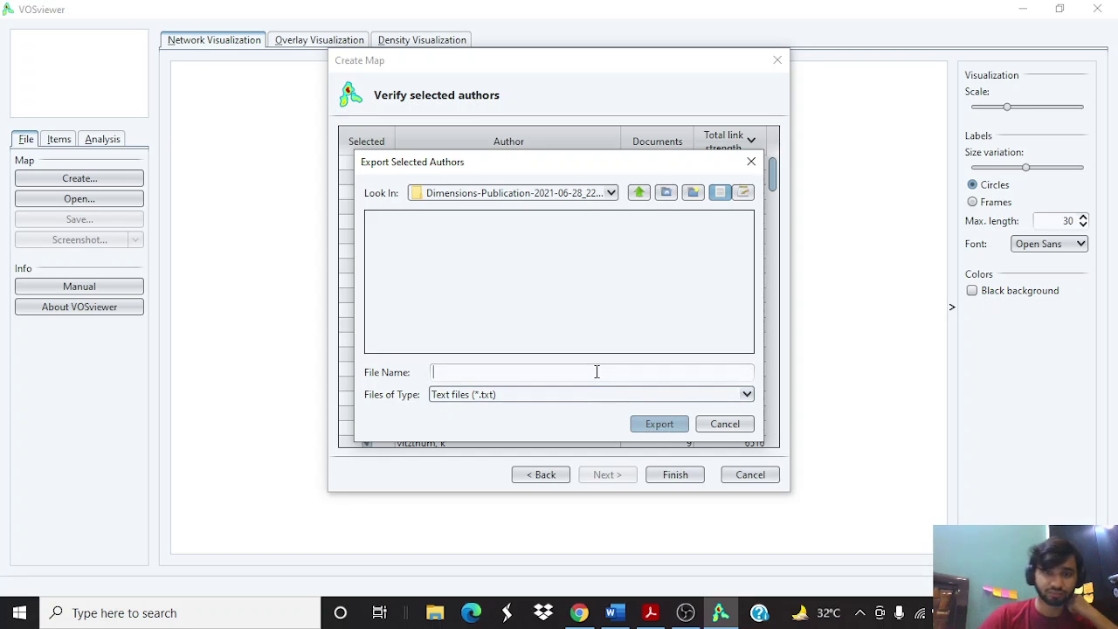
text(authors)
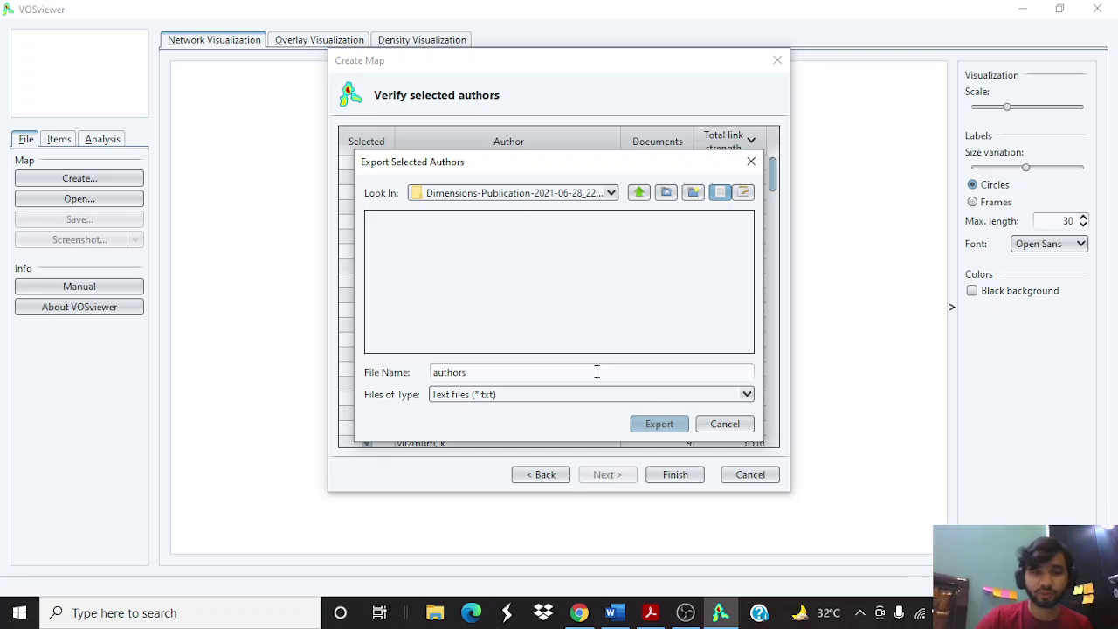
click(660, 425)
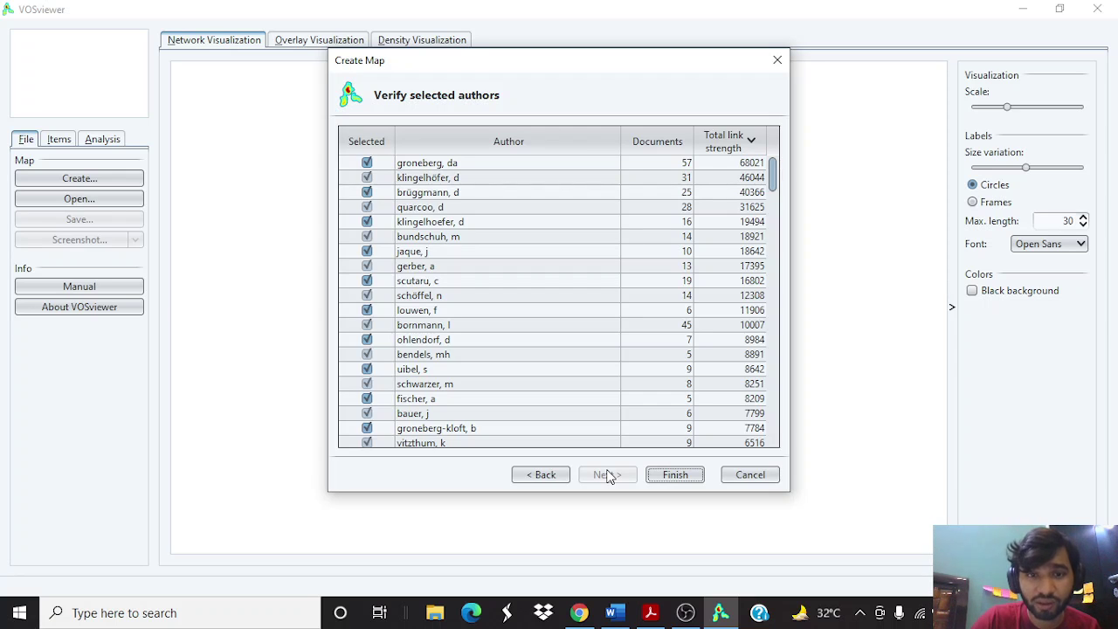
Step: Finish the wizard, answering No in the Unconnected Items prompt to keep all 159 authors
click(675, 477)
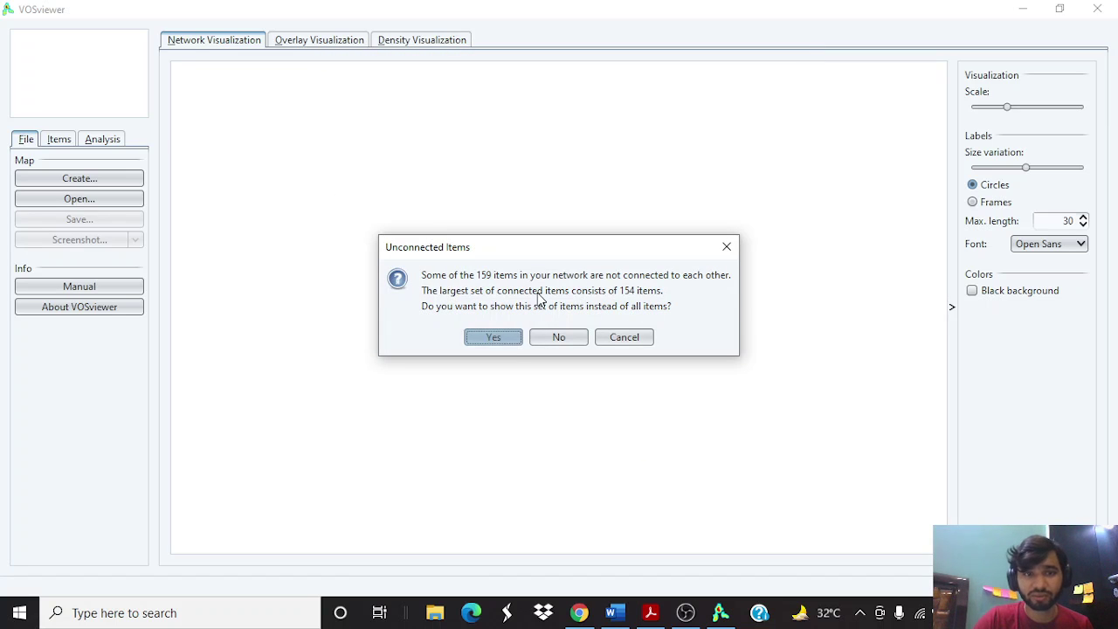
drag(545, 248, 541, 193)
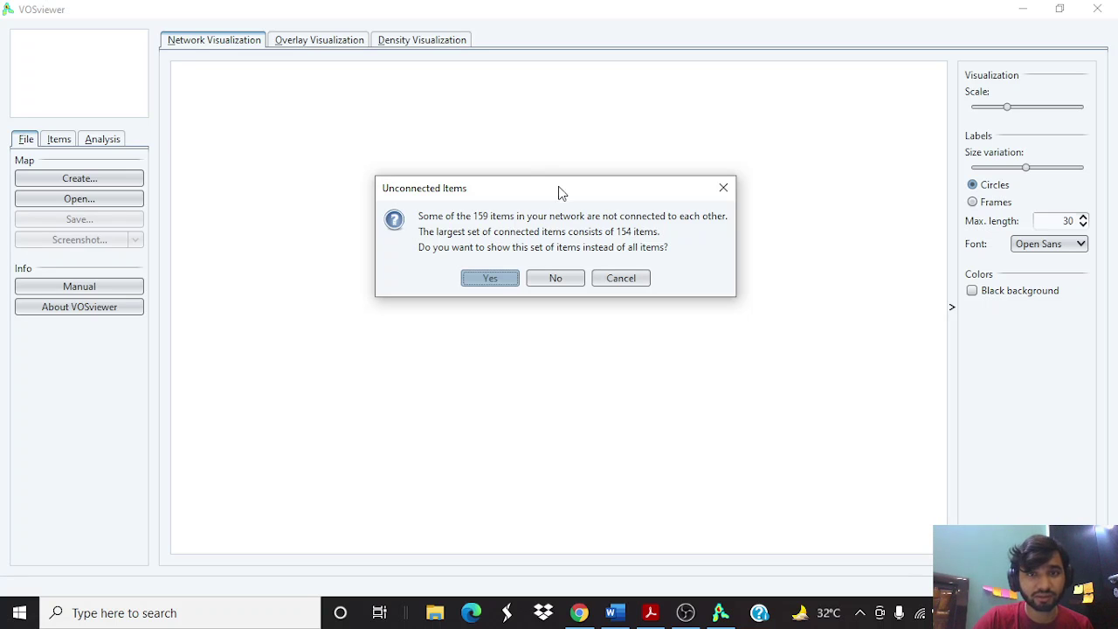
drag(562, 182, 571, 193)
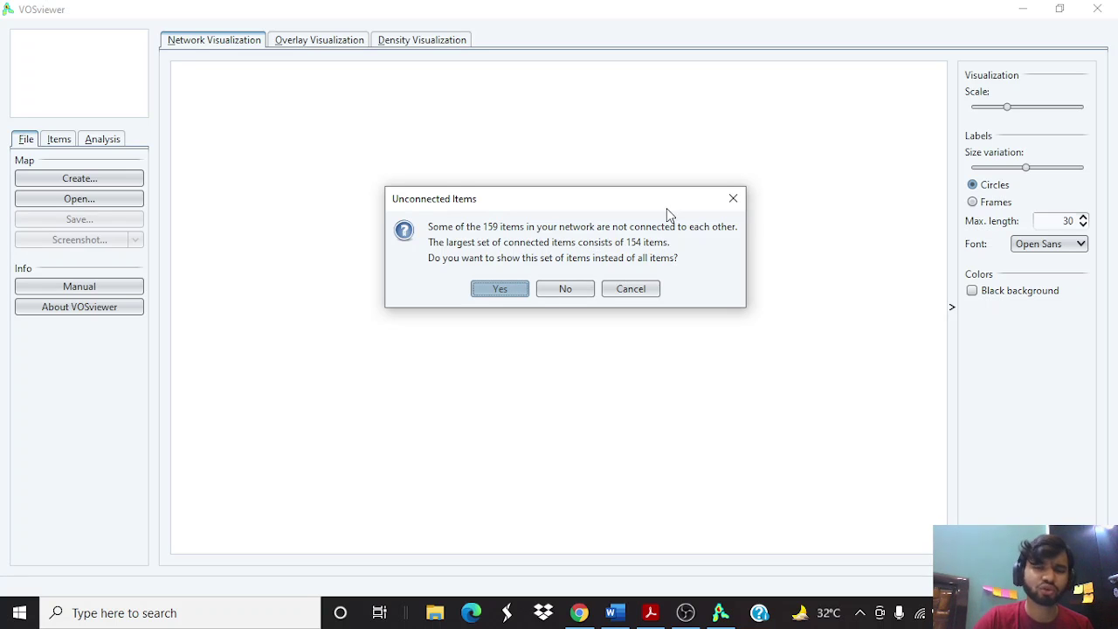
mouse_move(620, 200)
mouse_down()
mouse_move(592, 202)
mouse_move(629, 205)
mouse_move(620, 201)
mouse_up()
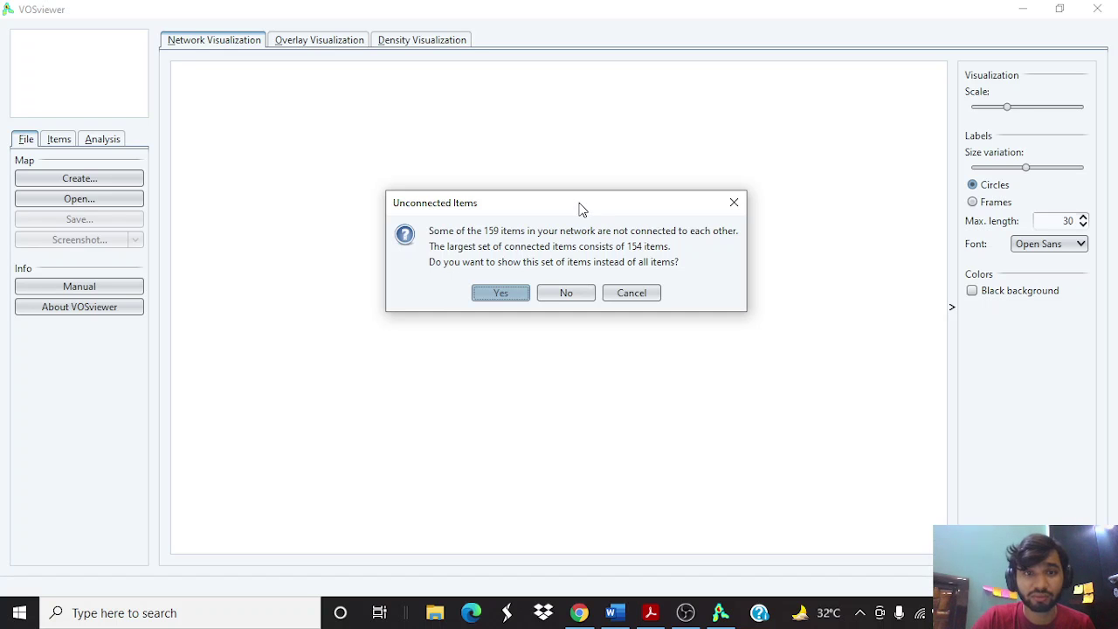
drag(579, 207, 567, 213)
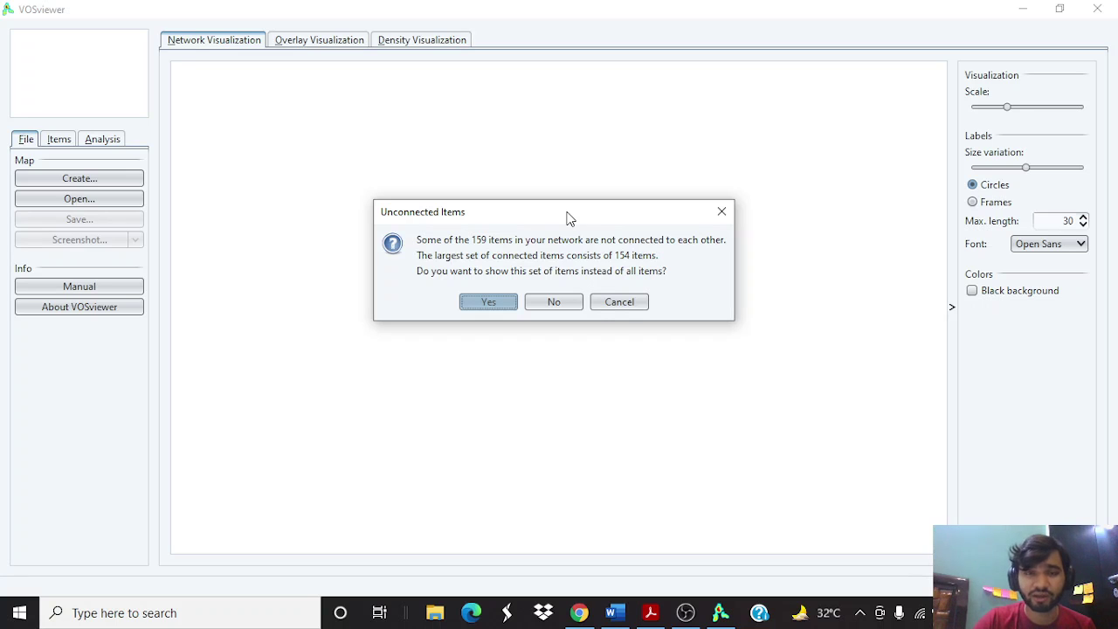
click(554, 303)
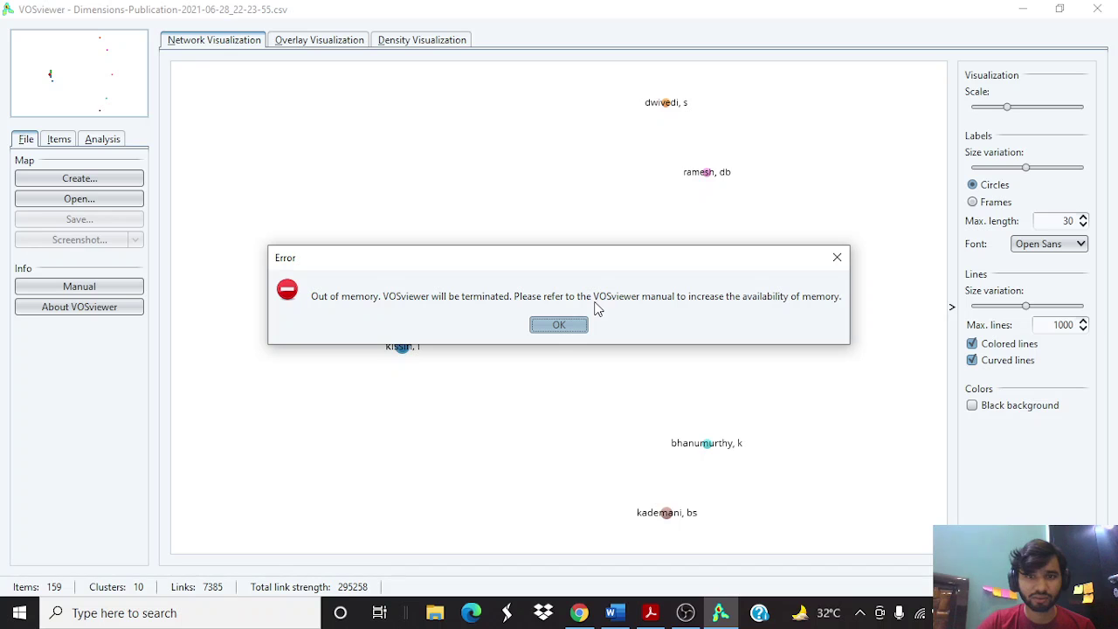
Step: Dismiss the out-of-memory error to close VOSviewer, then refresh the desktop three times
click(570, 329)
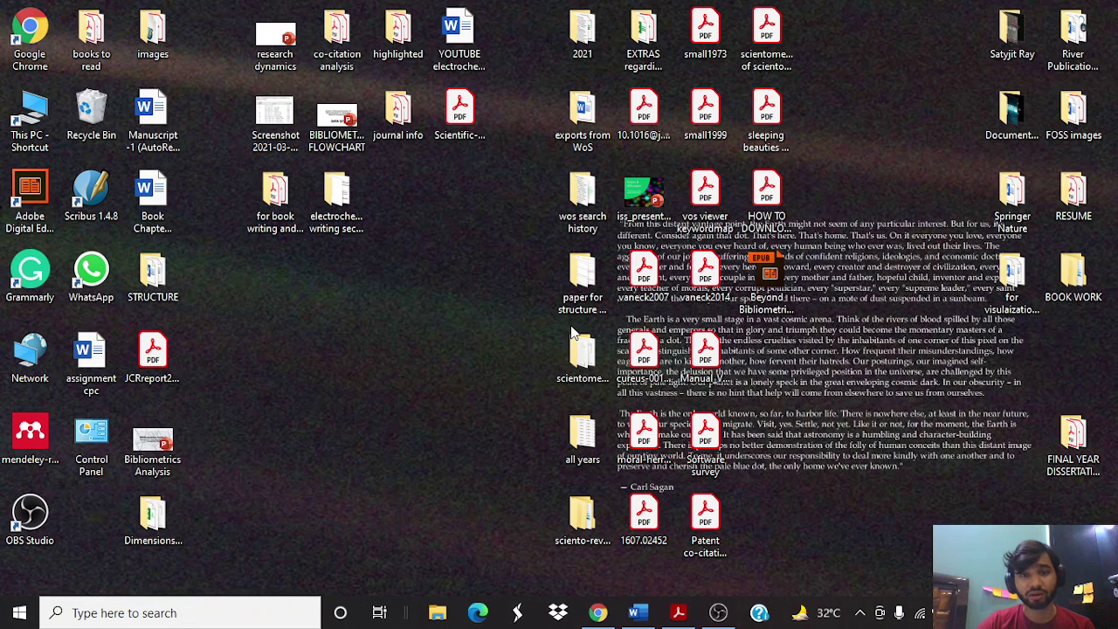
right_click(323, 319)
click(365, 364)
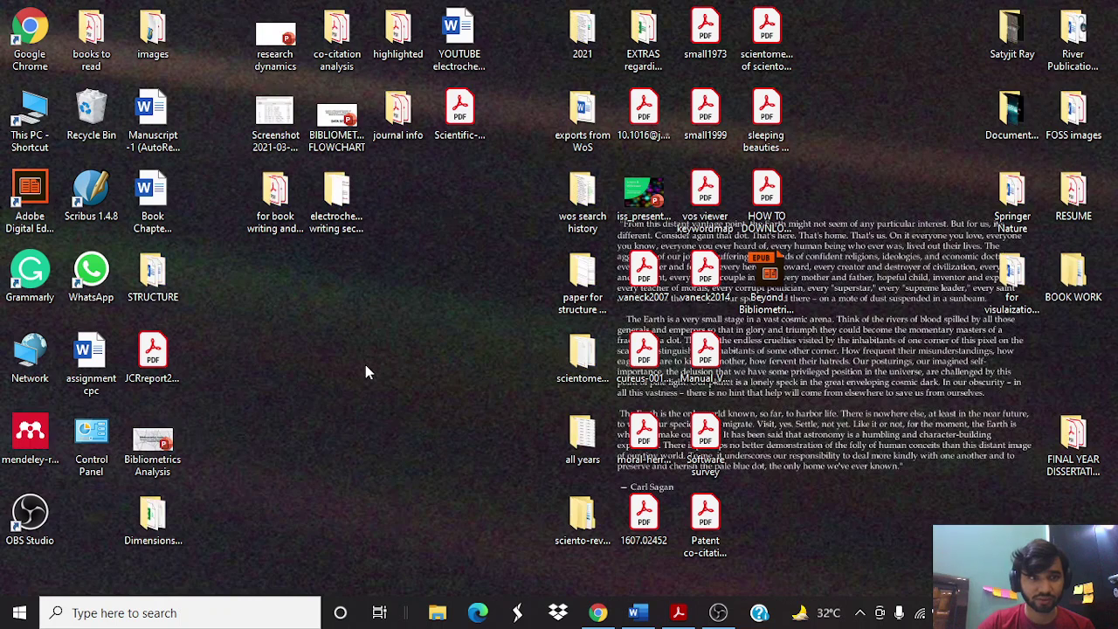
right_click(300, 269)
click(341, 323)
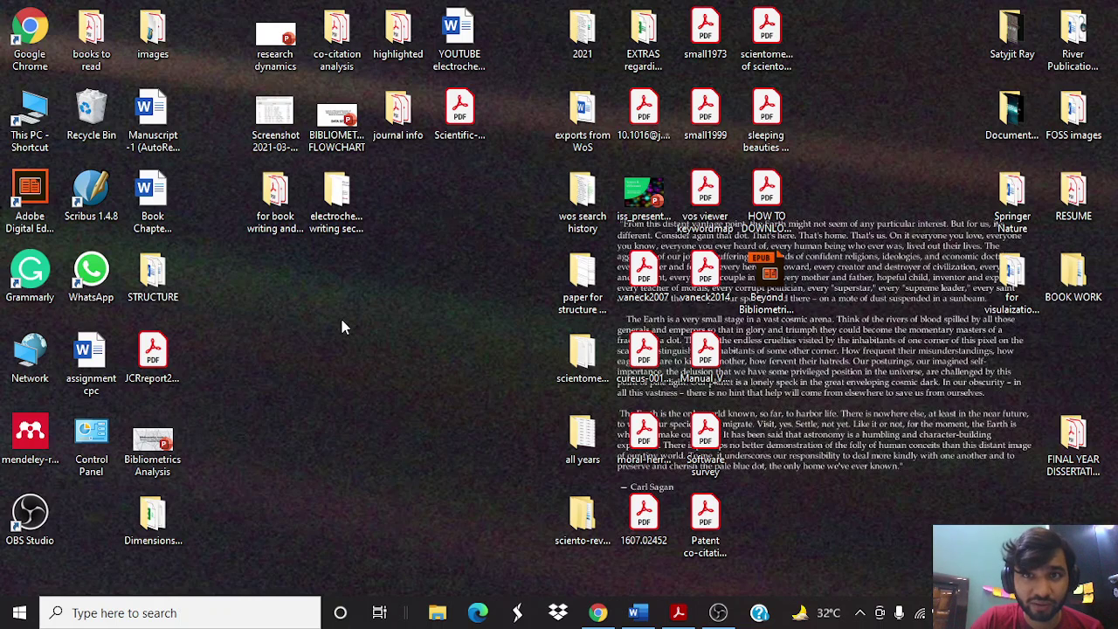
right_click(281, 265)
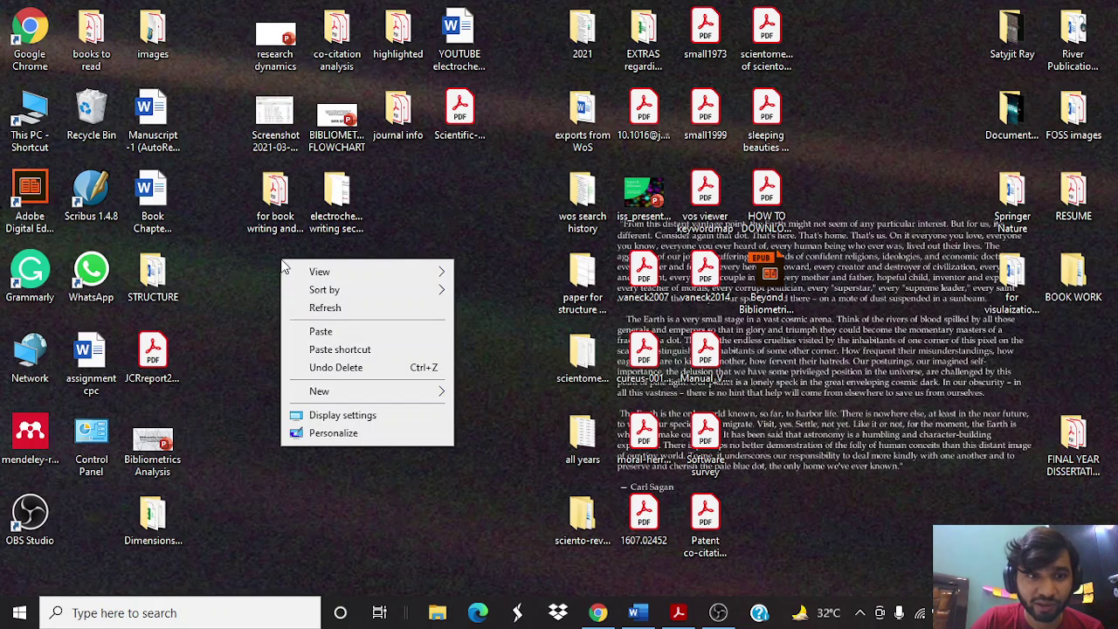
click(332, 310)
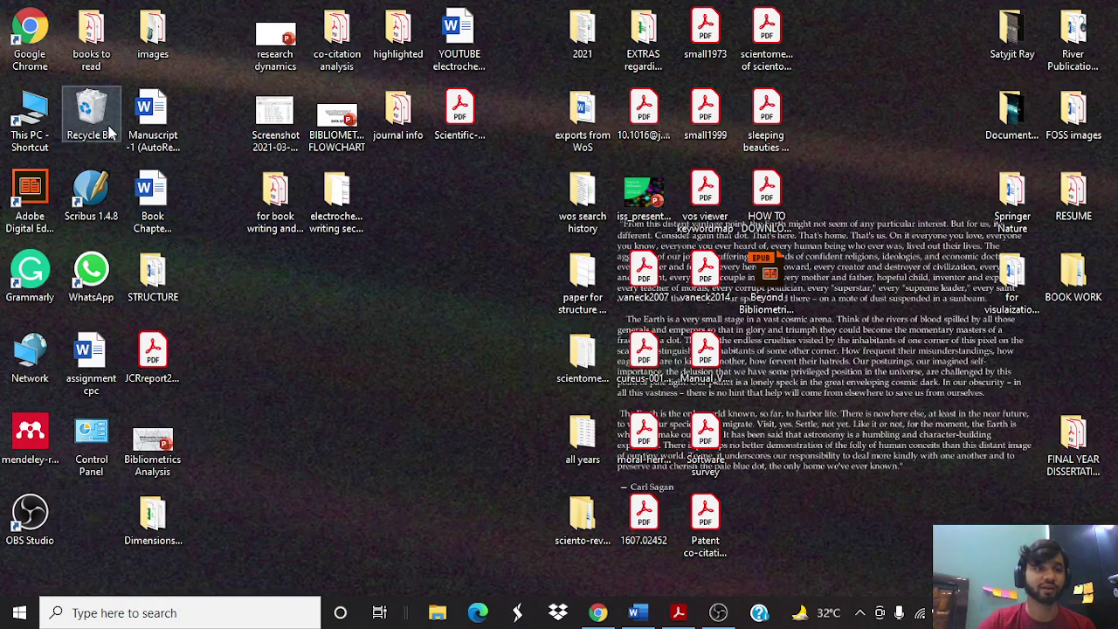
Step: Permanently delete all three items in the Recycle Bin
double_click(91, 113)
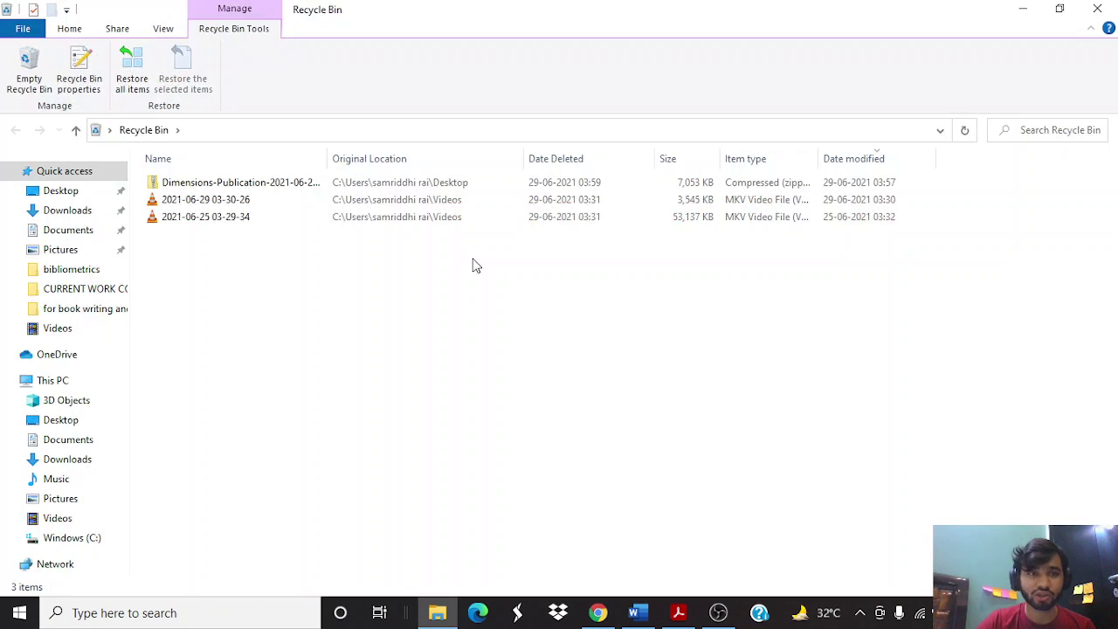
key(ctrl+a)
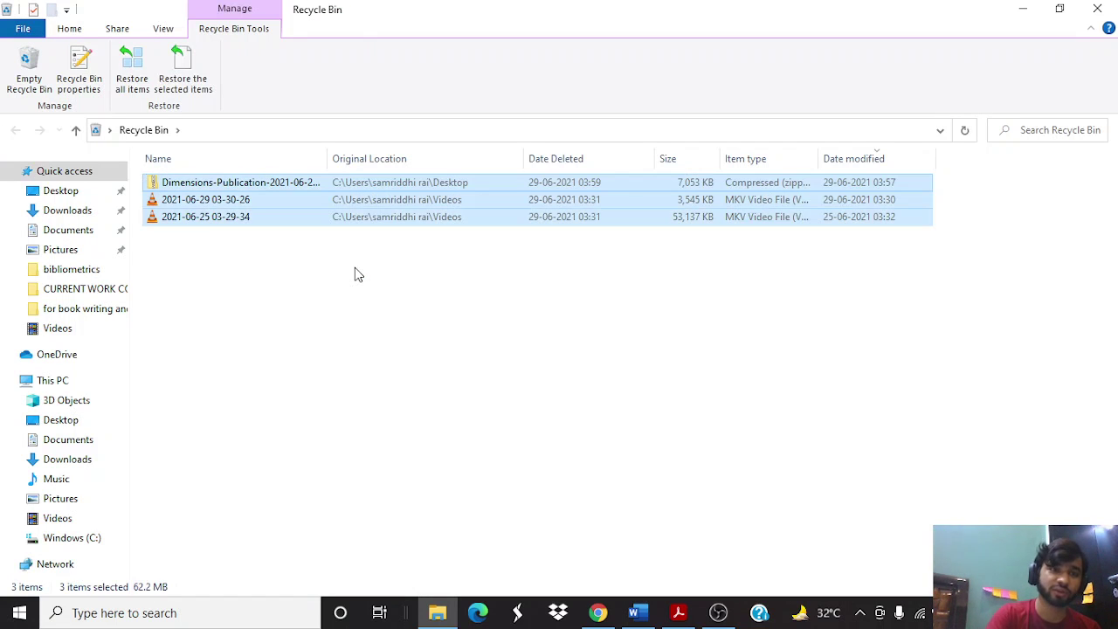
key(Delete)
key(Return)
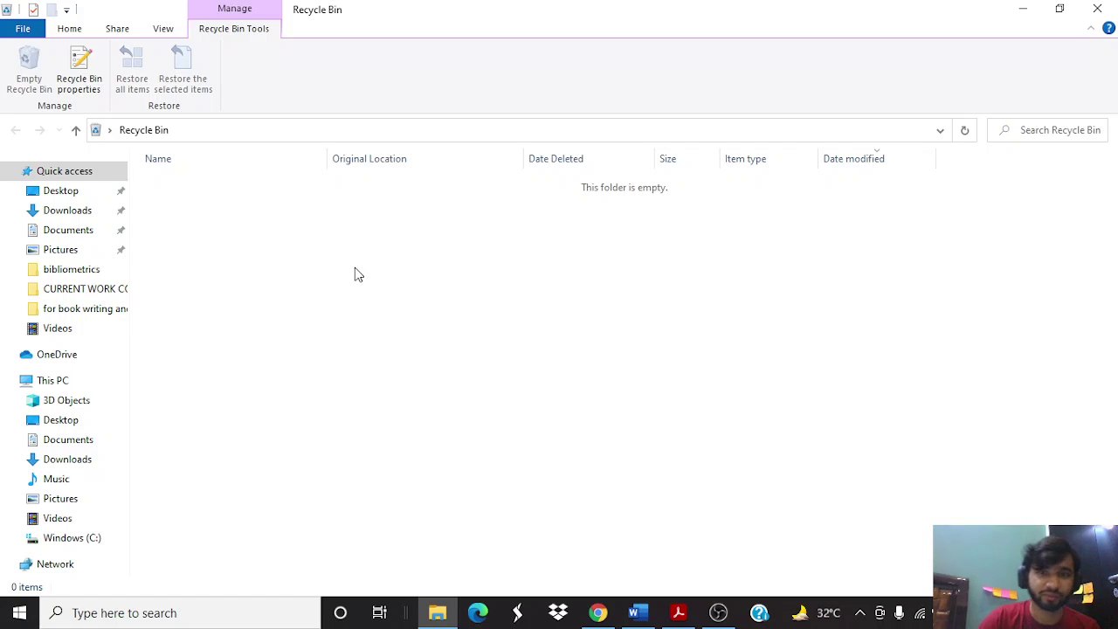
Step: Go to Documents via Downloads and select the VOSviewer folder
click(90, 212)
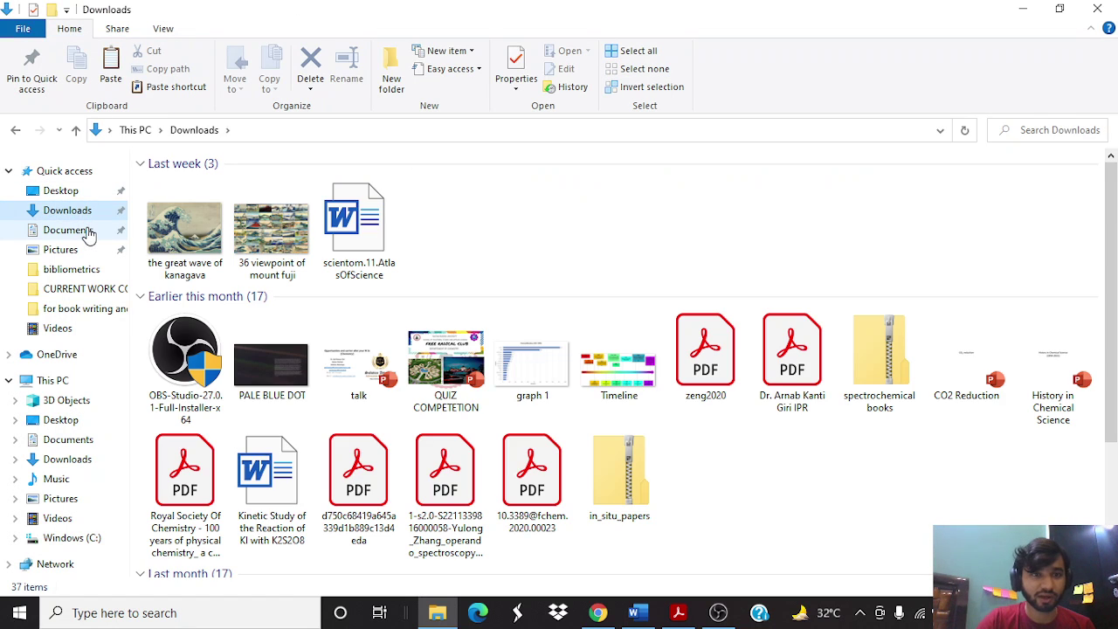
click(87, 233)
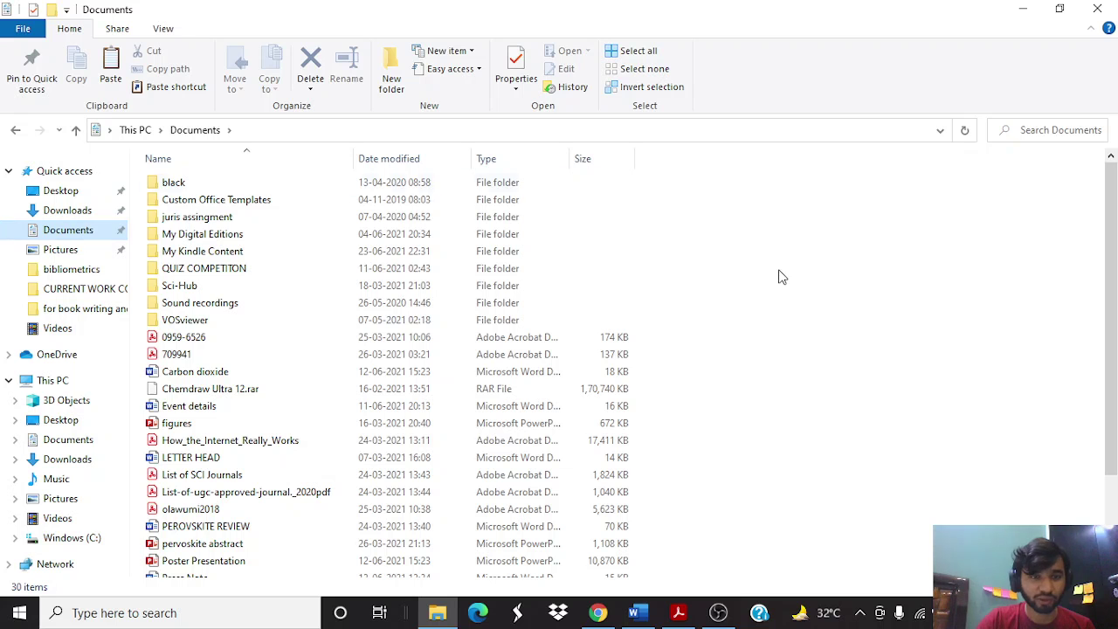
scroll(1114, 284, down, 2)
scroll(1113, 284, up, 2)
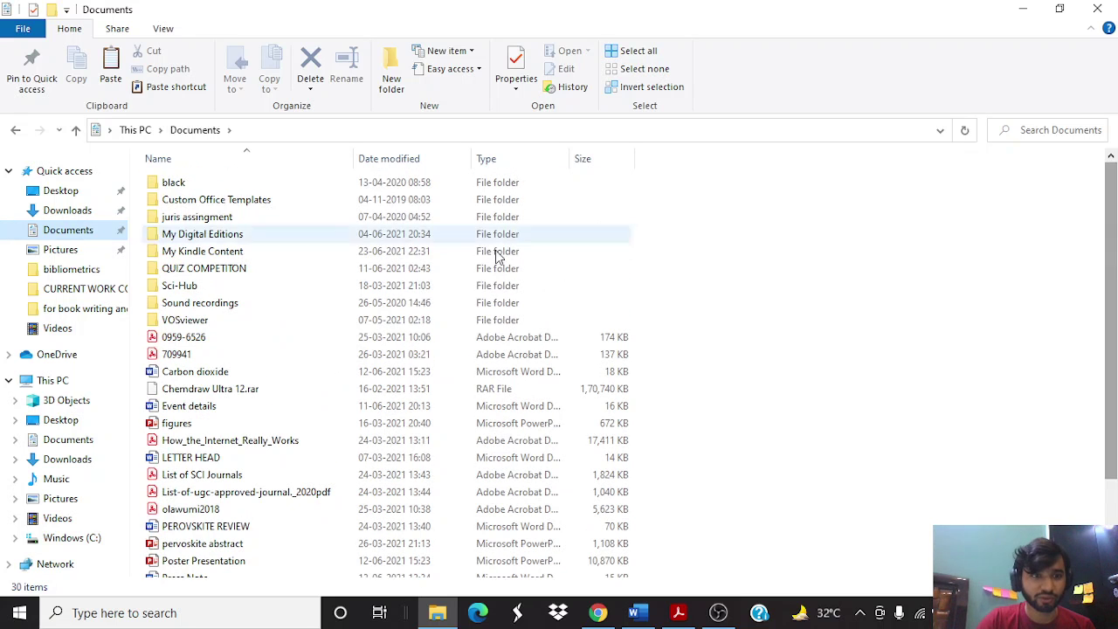
click(243, 321)
Step: Open the VOSviewer folder, relaunch VOSviewer from its jar file, and open the files folder
double_click(243, 321)
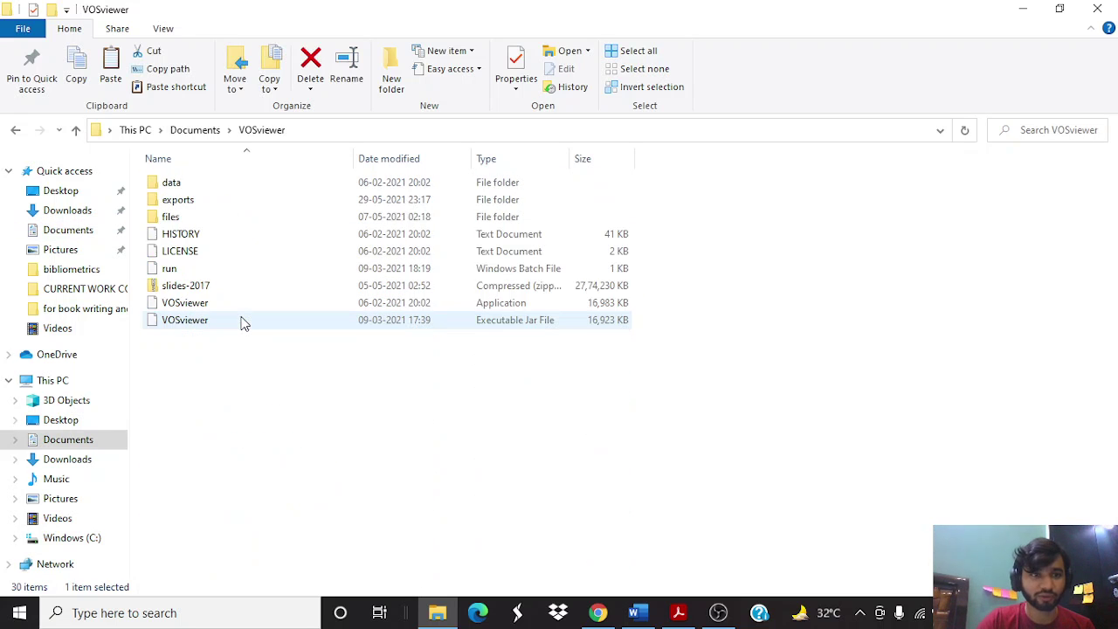
double_click(185, 320)
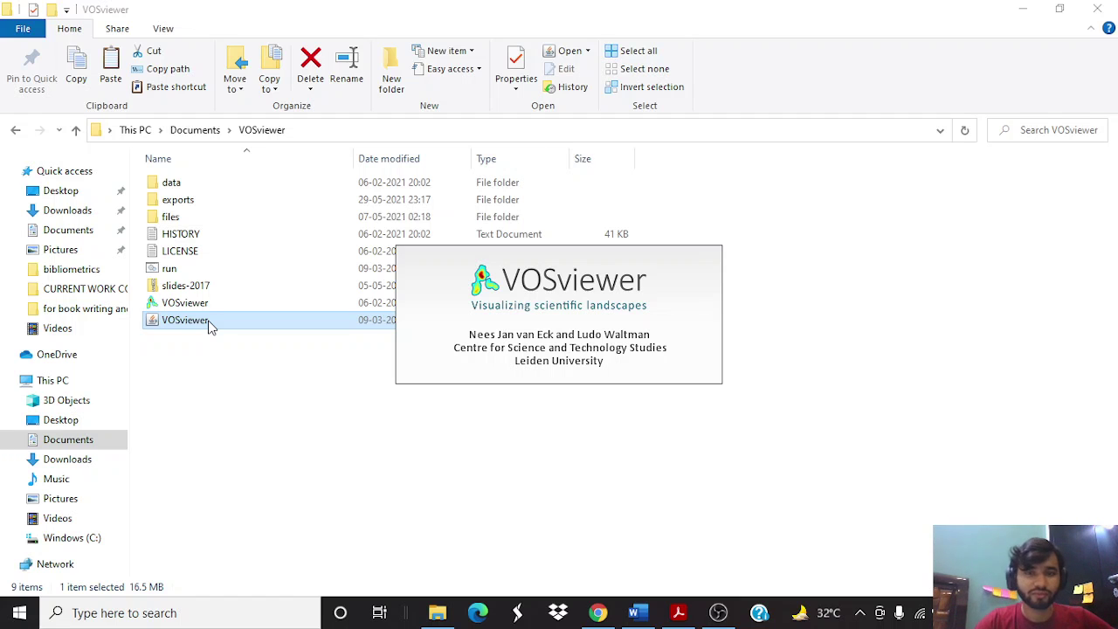
click(199, 251)
click(196, 238)
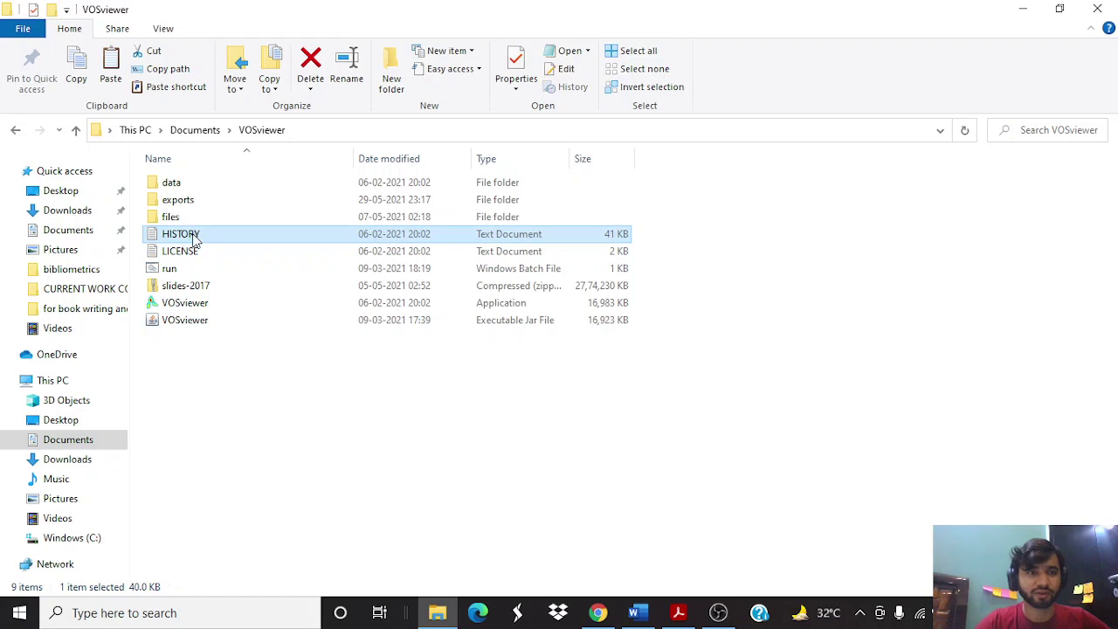
double_click(183, 217)
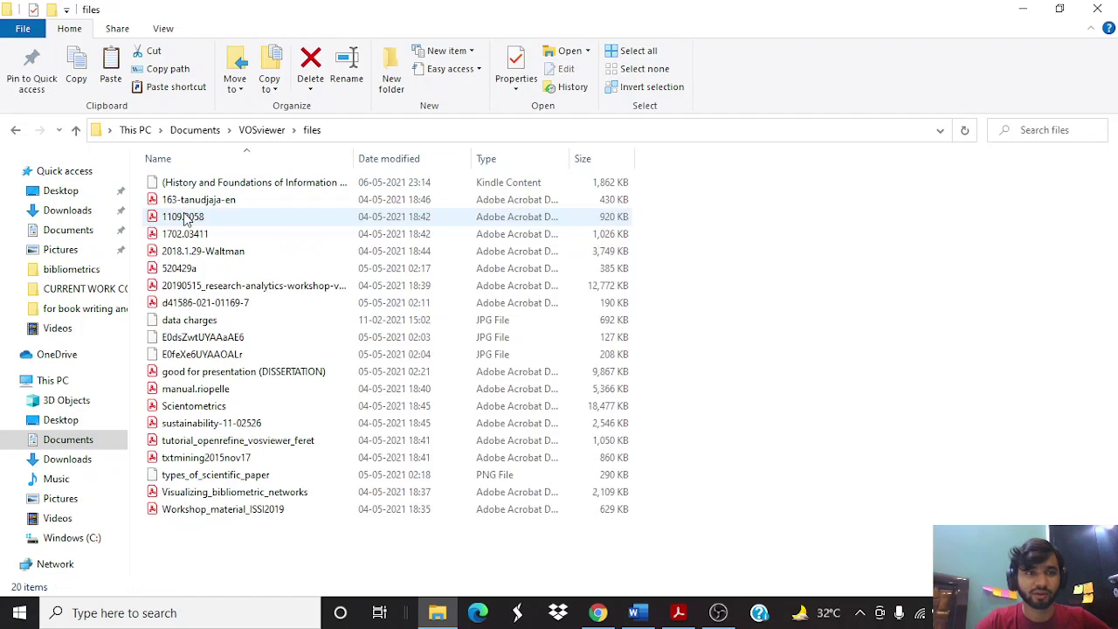
Step: Look inside the VOSviewer exports folder, then open the data folder
click(76, 130)
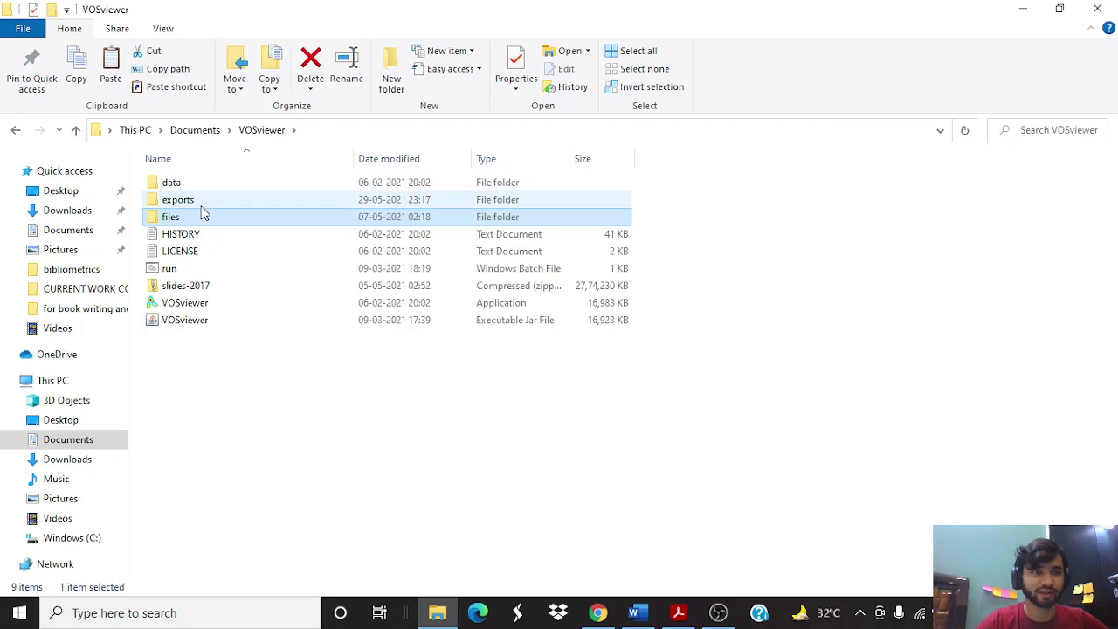
click(217, 200)
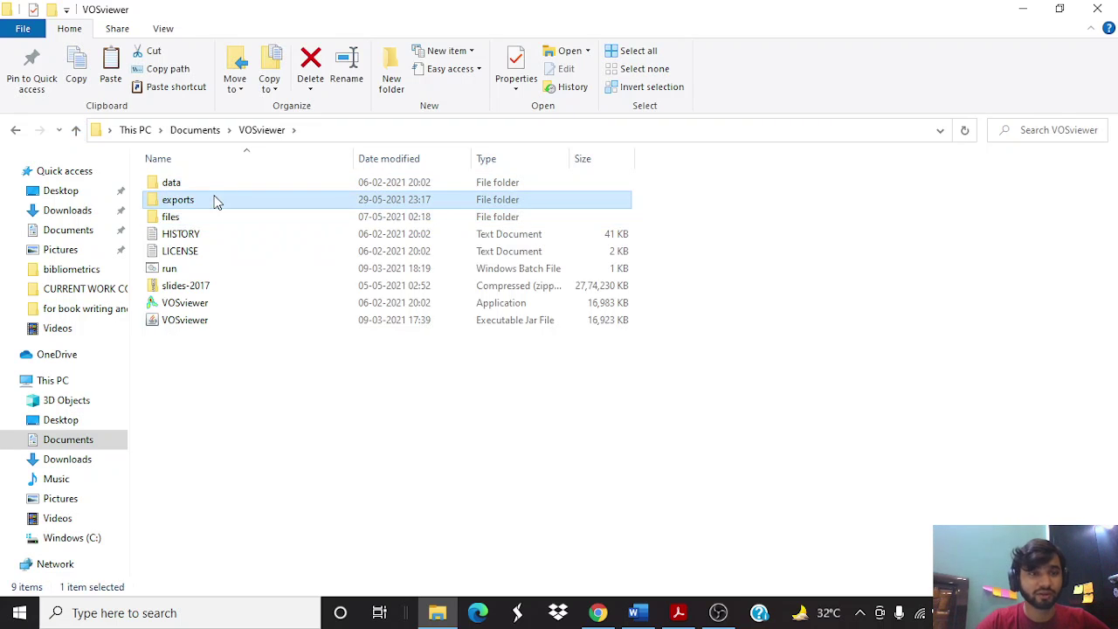
double_click(217, 200)
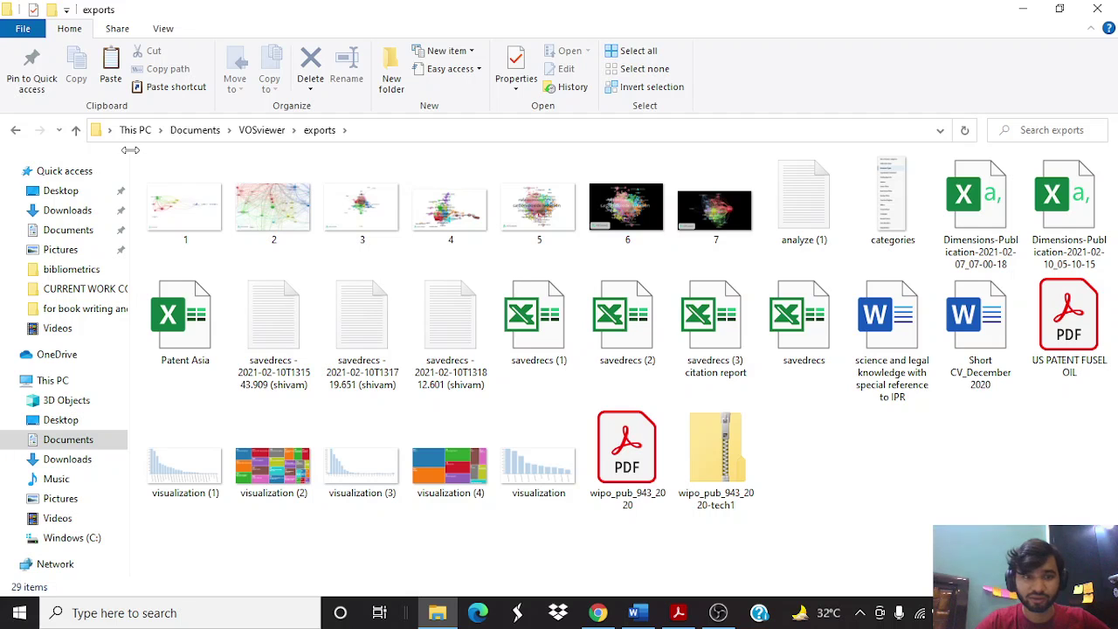
click(76, 130)
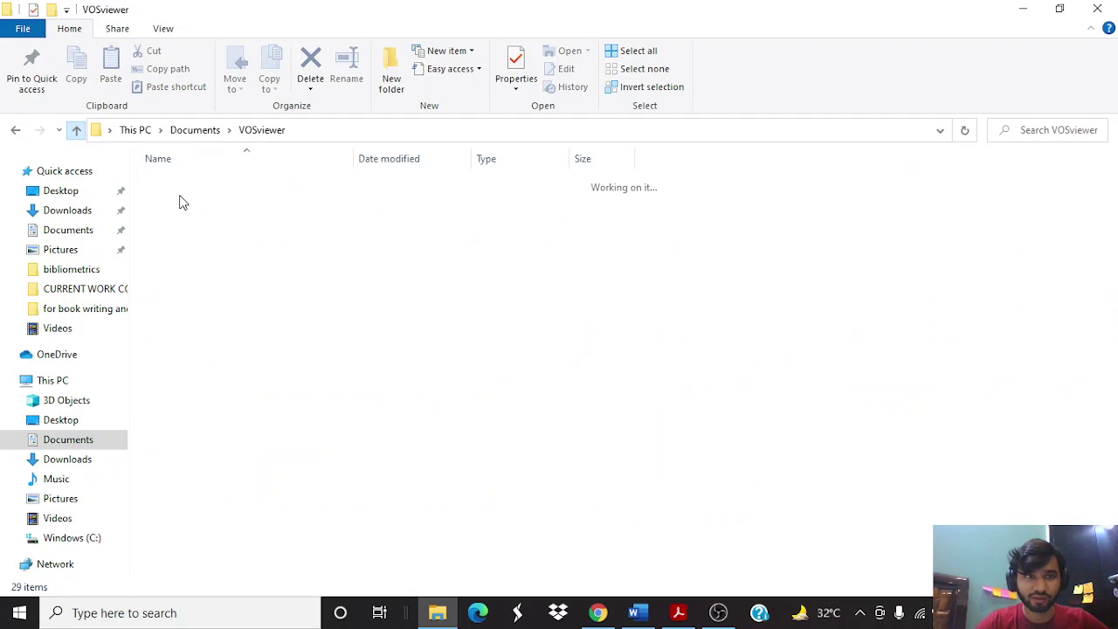
double_click(183, 194)
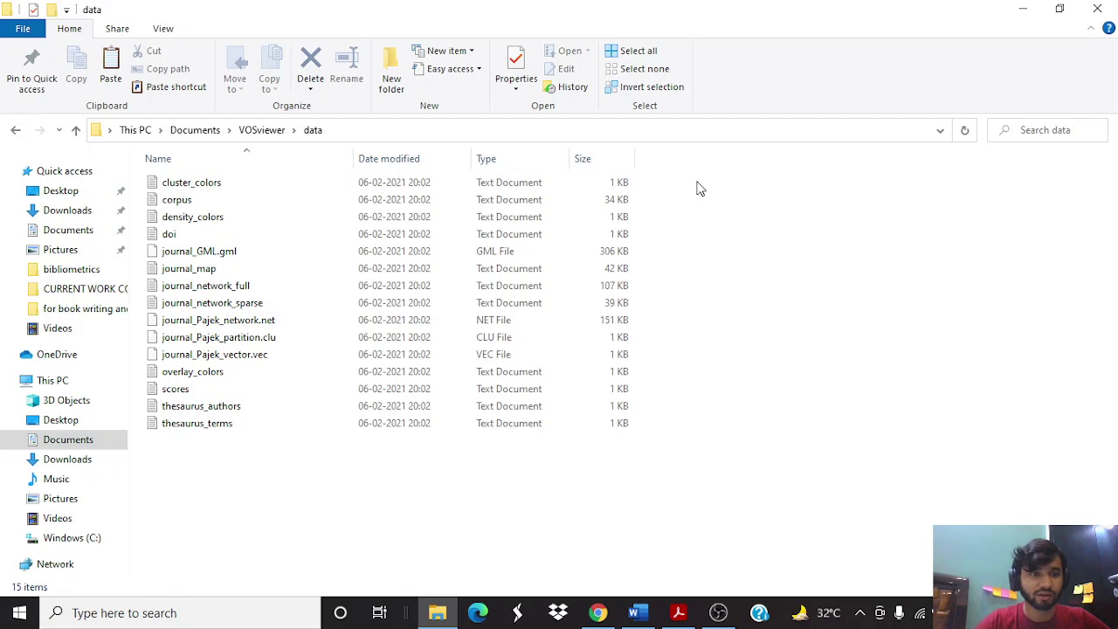
Step: Select the thesaurus_authors and thesaurus_terms files in data, then bring VOSviewer back to front
drag(697, 182, 365, 430)
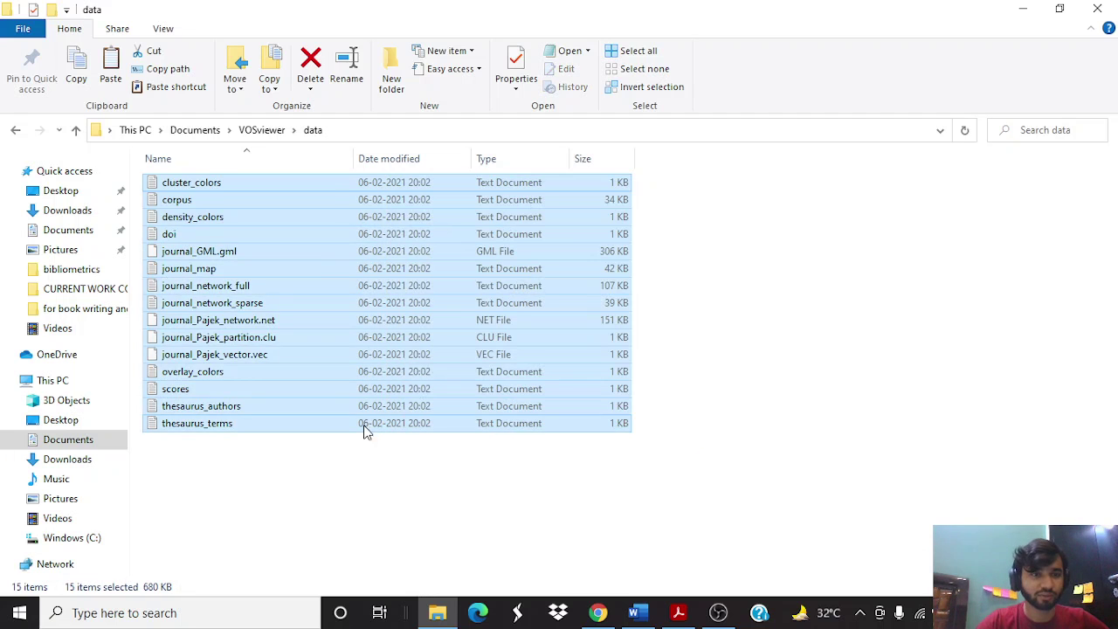
click(305, 444)
click(267, 416)
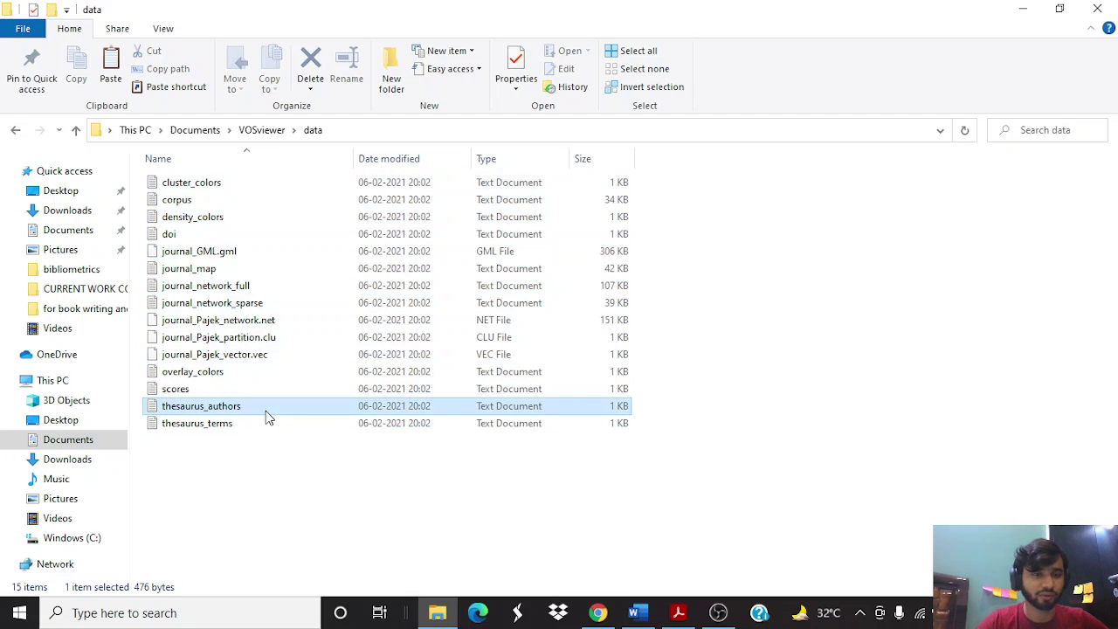
click(256, 427)
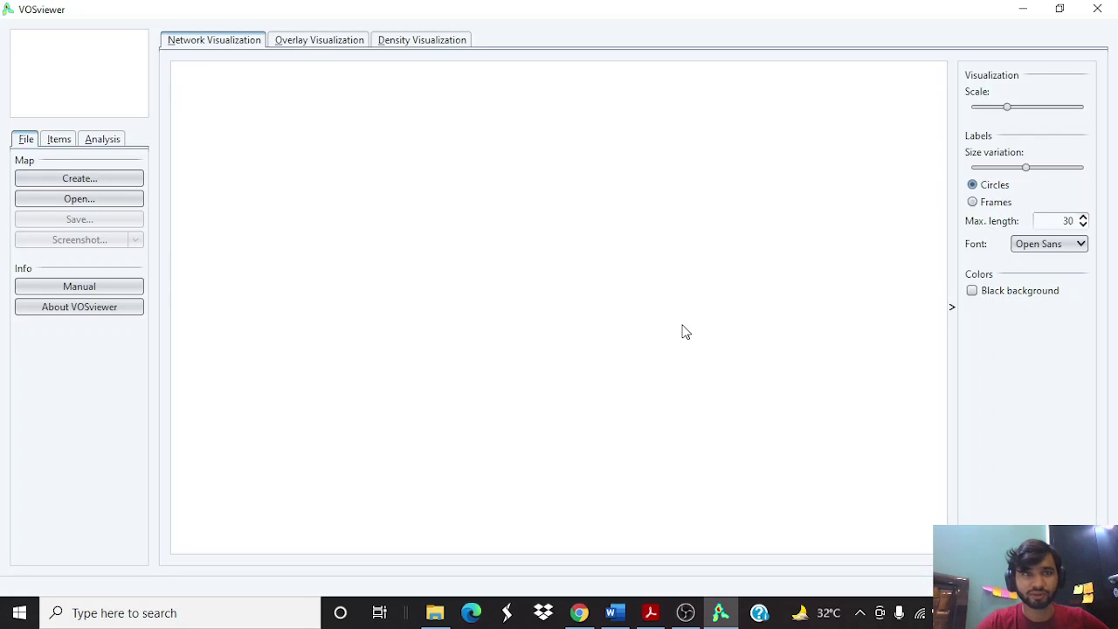
click(720, 612)
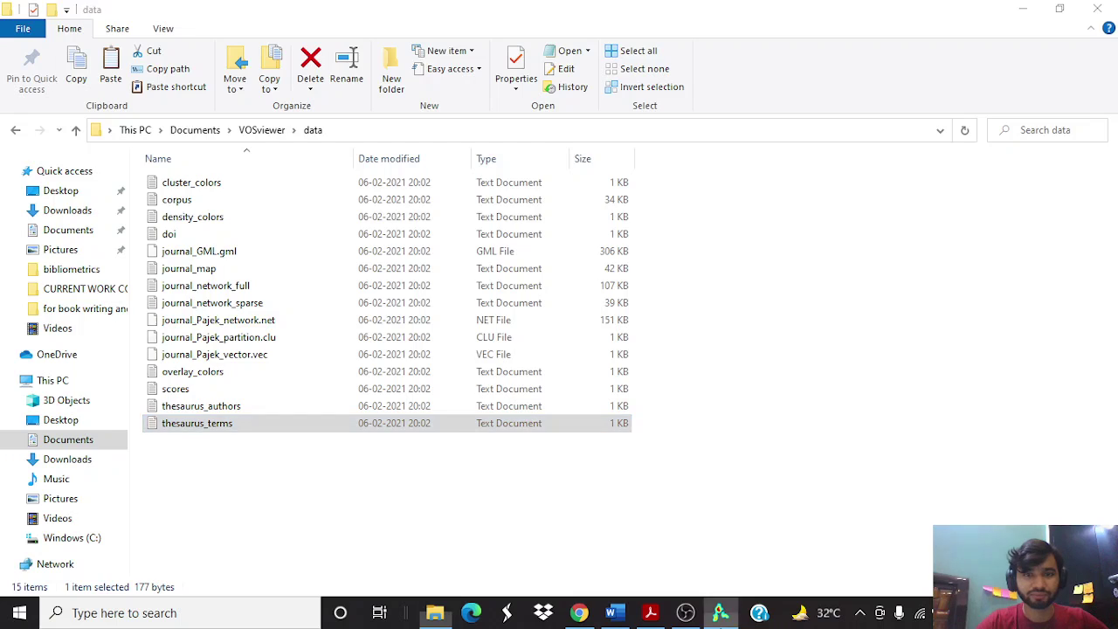
click(716, 612)
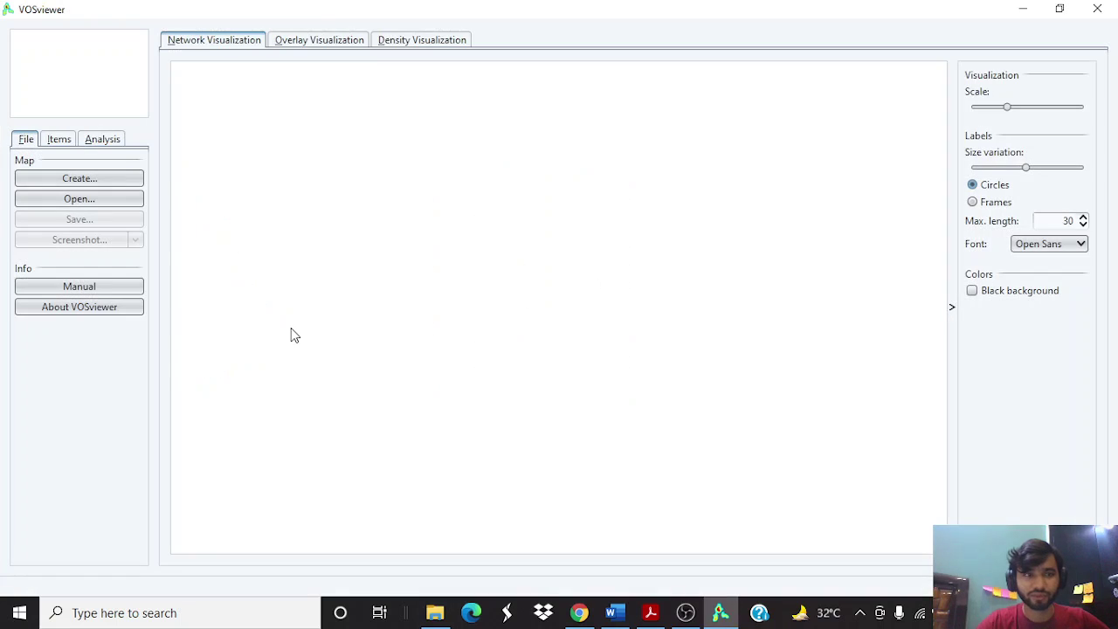
click(103, 311)
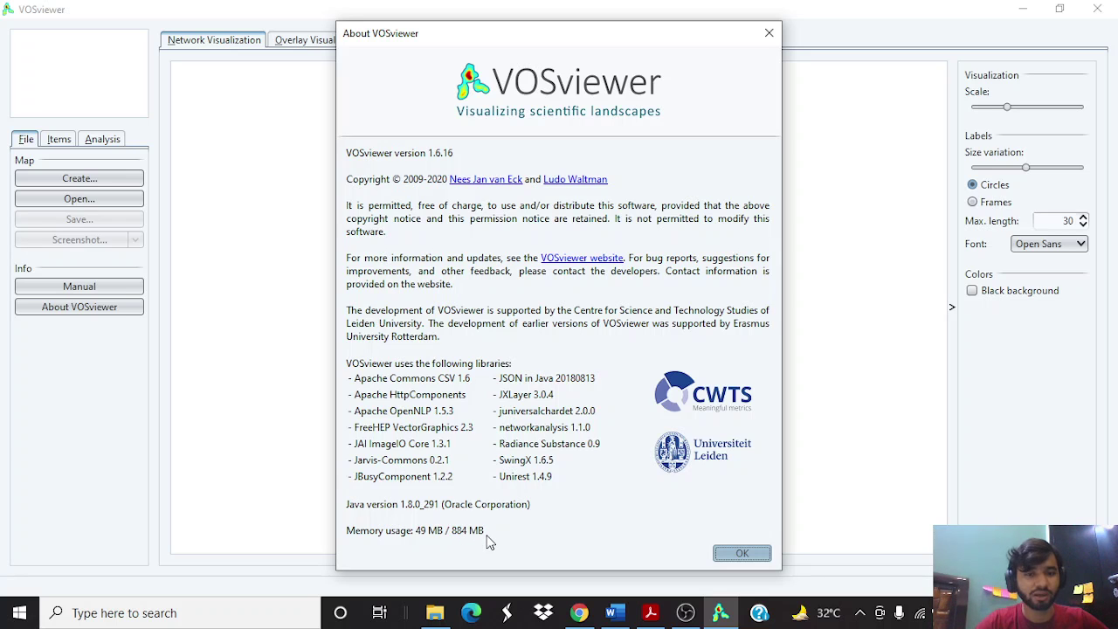
click(744, 553)
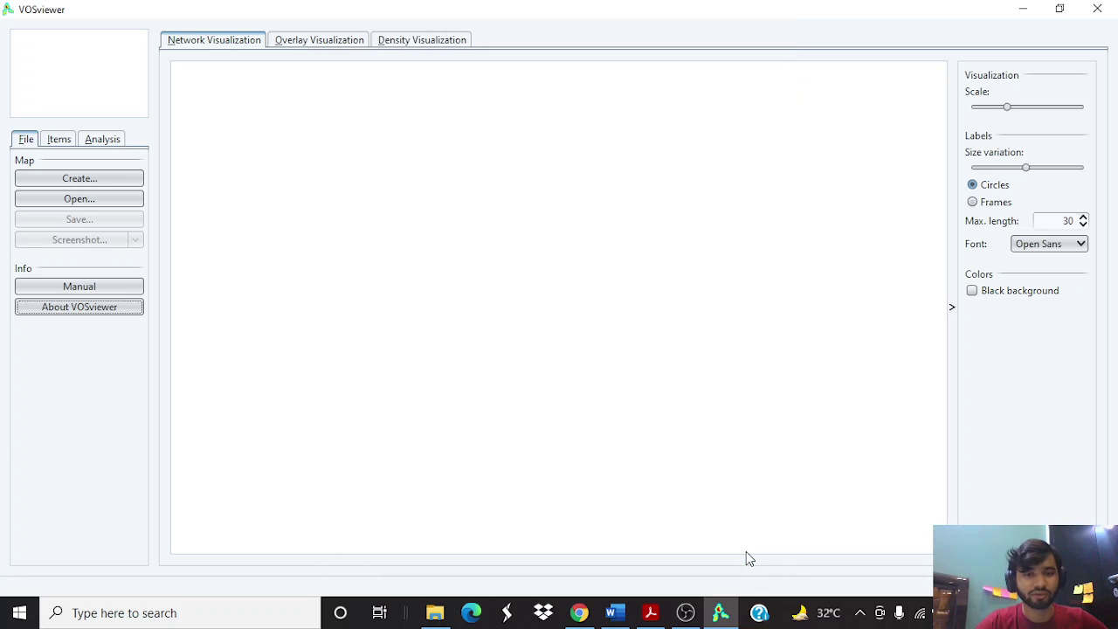
Step: Create a text-data map read from bibliographic database files, choosing Dimensions as the file source
click(96, 180)
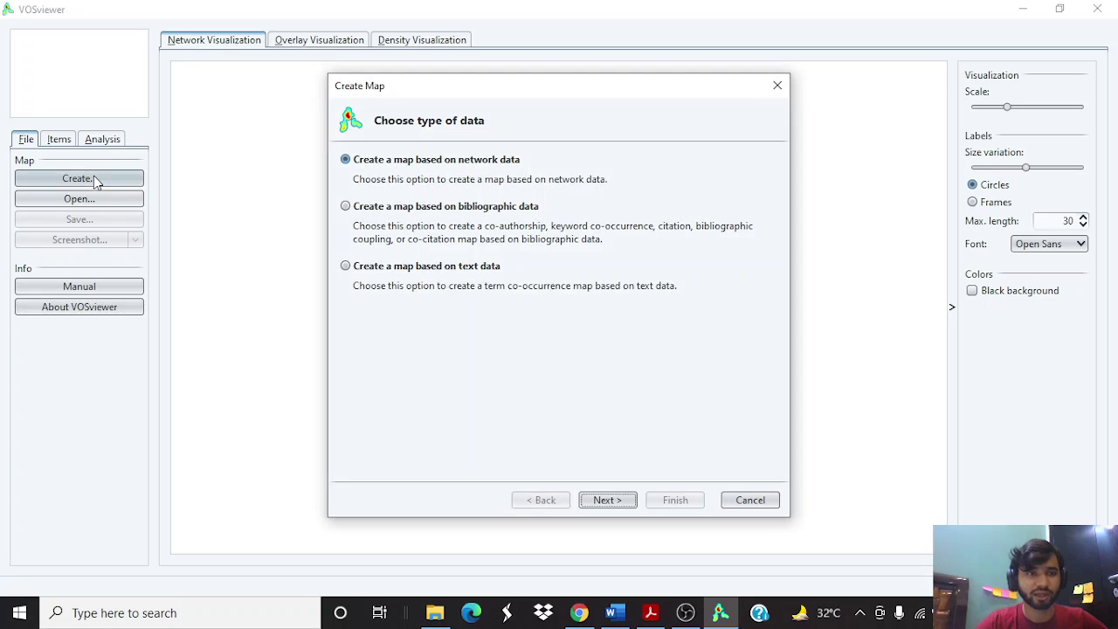
click(421, 213)
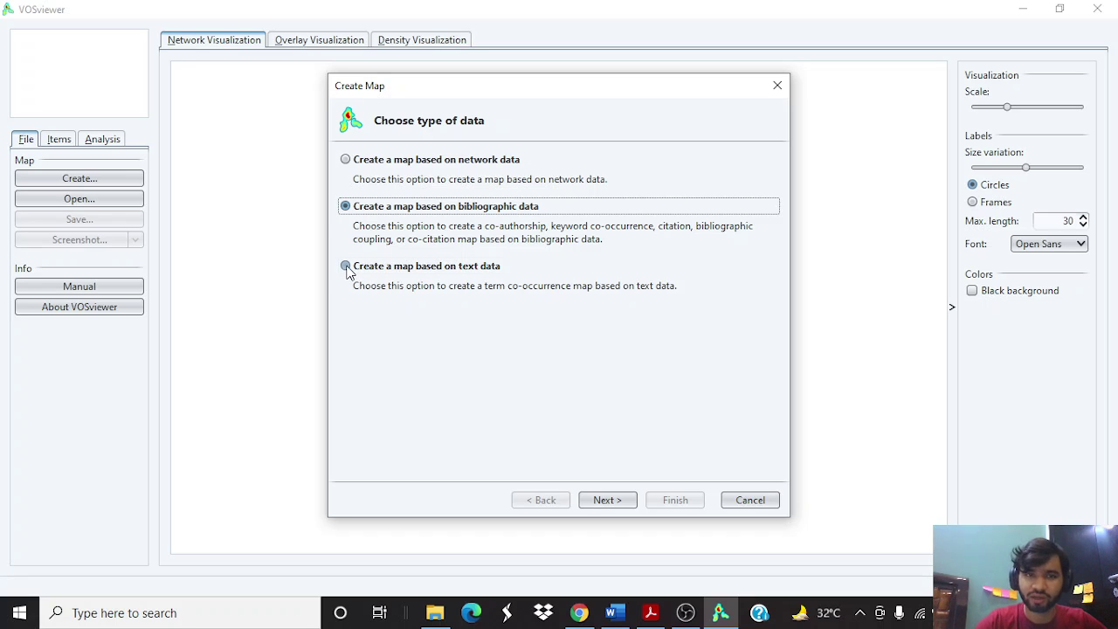
click(345, 267)
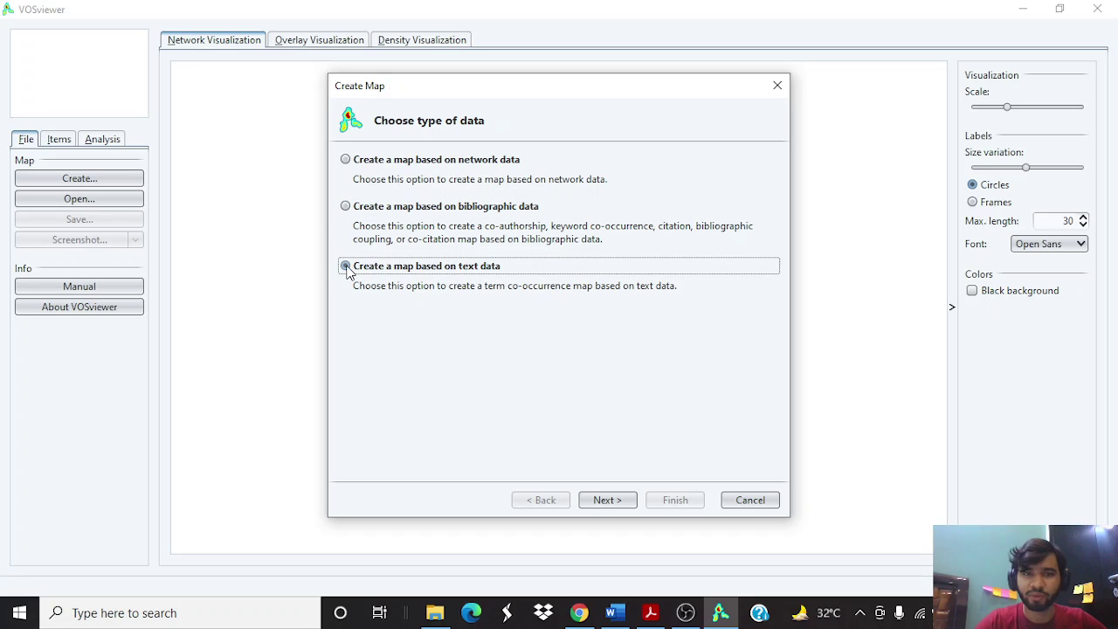
click(605, 499)
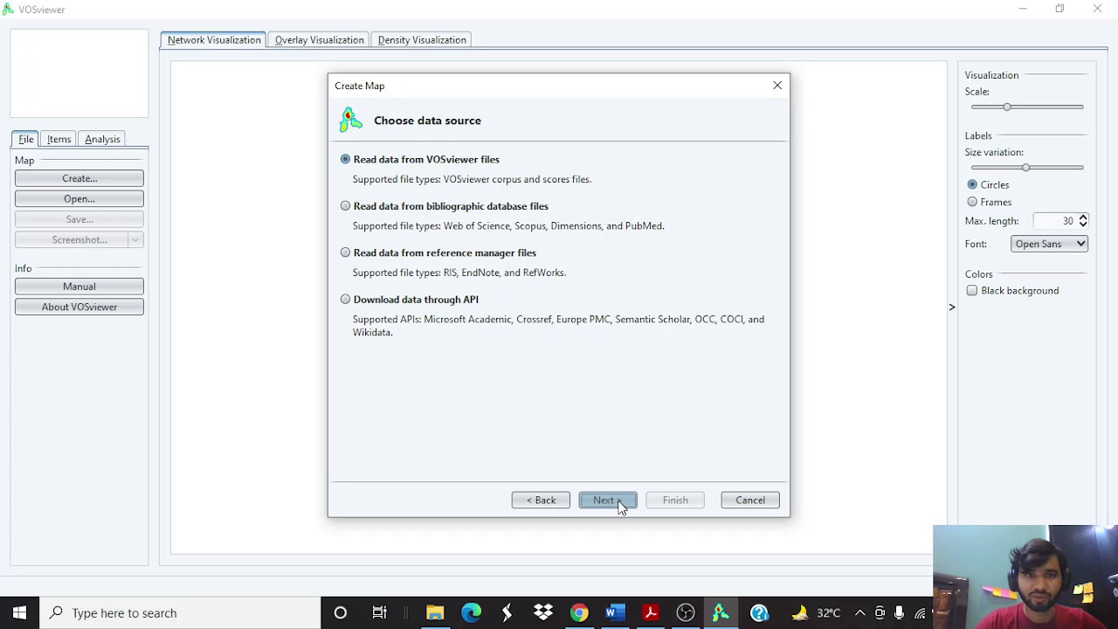
click(346, 207)
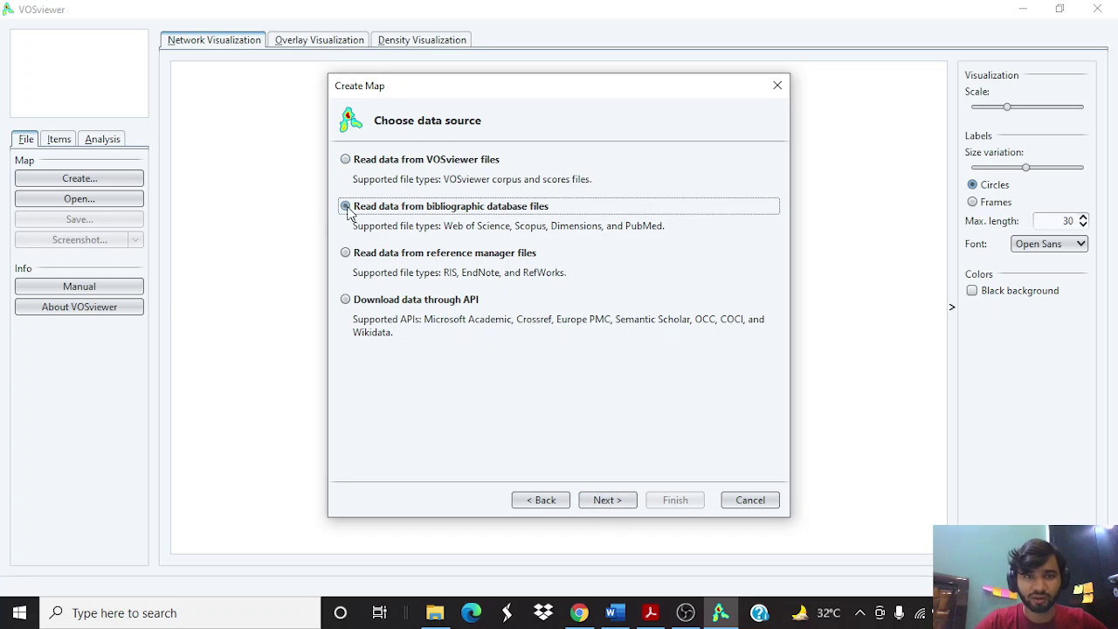
click(616, 504)
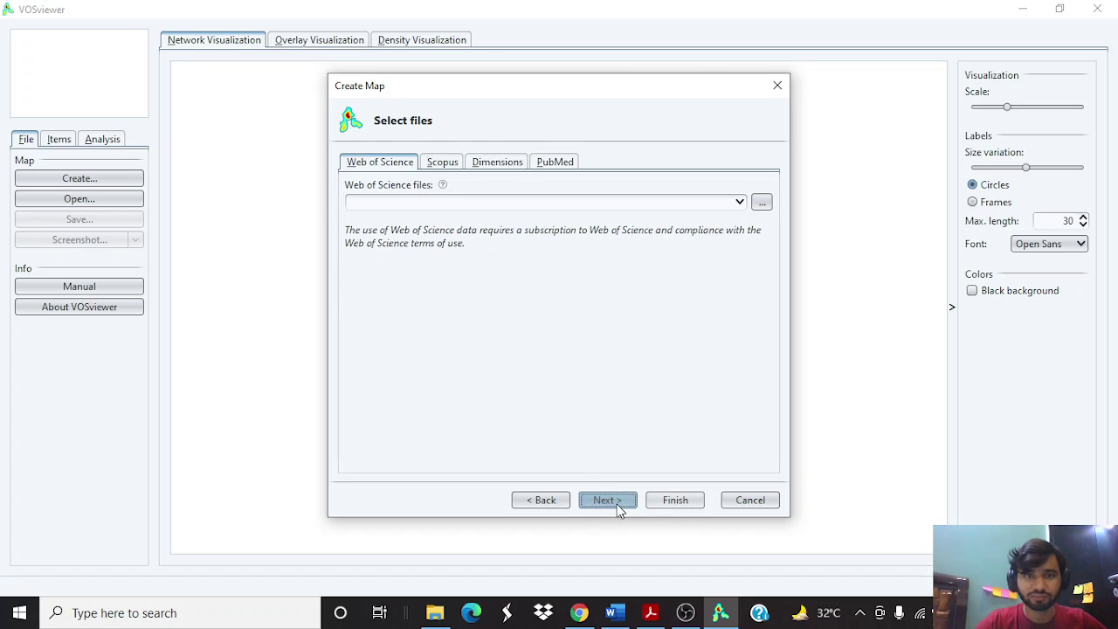
click(491, 165)
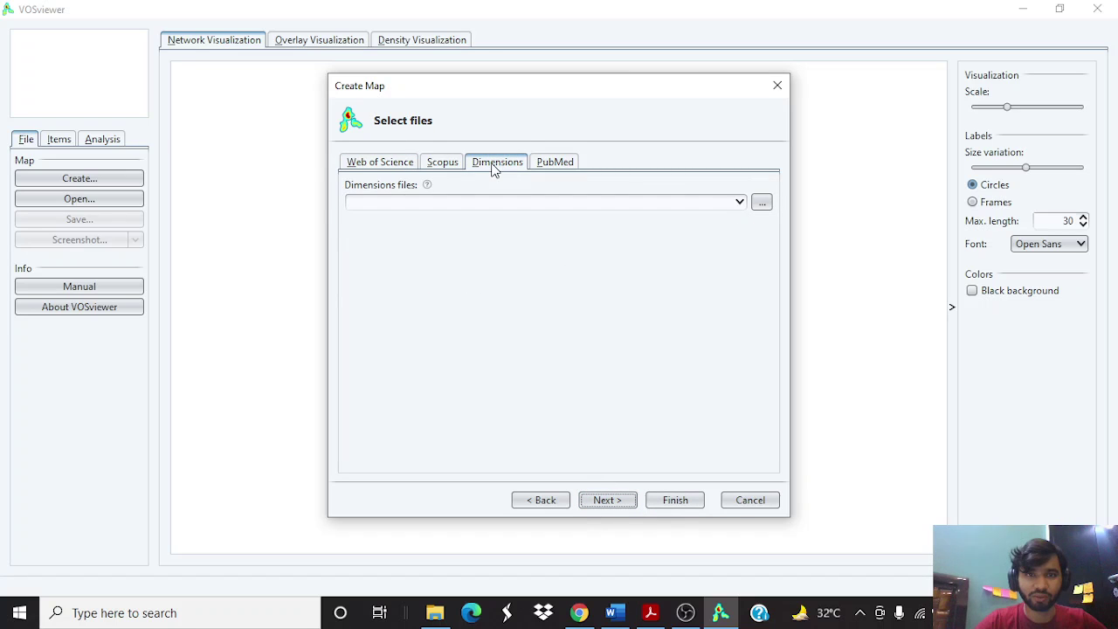
Step: Choose Dimensions-Publication-2021-06-28_22-23-55.csv from the Dimensions-Publication folder as the Dimensions data file
click(762, 203)
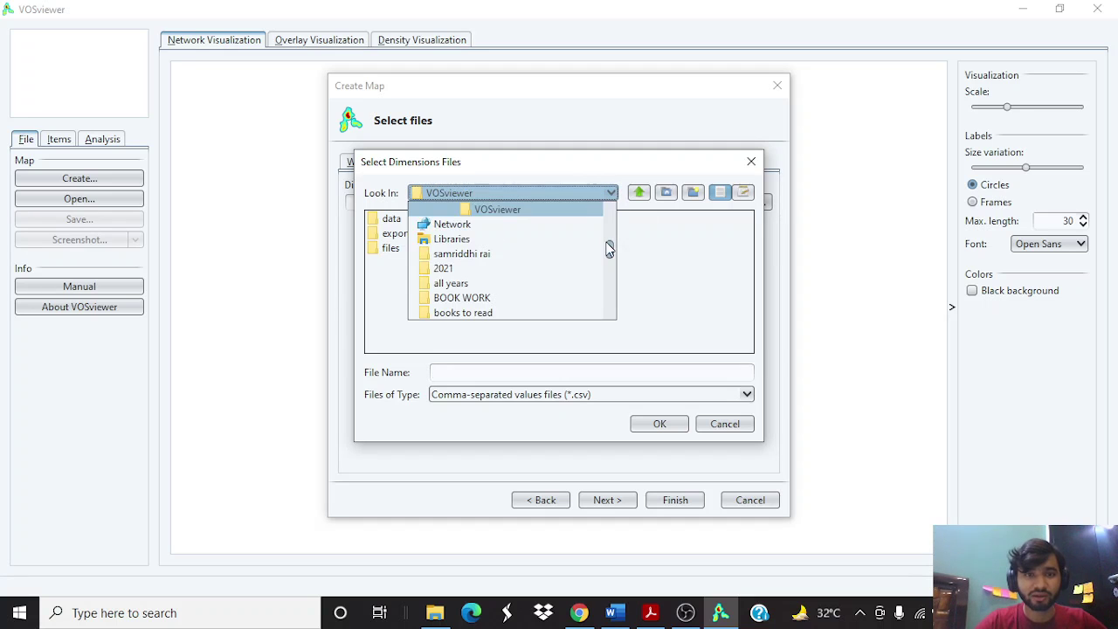
drag(609, 250, 610, 275)
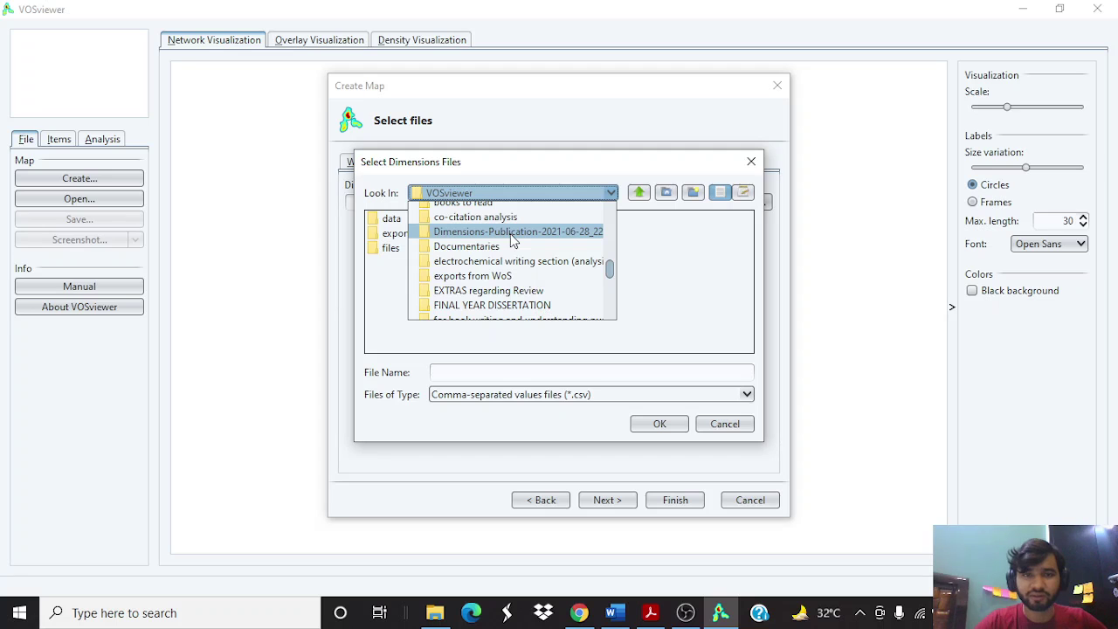
click(511, 234)
click(512, 219)
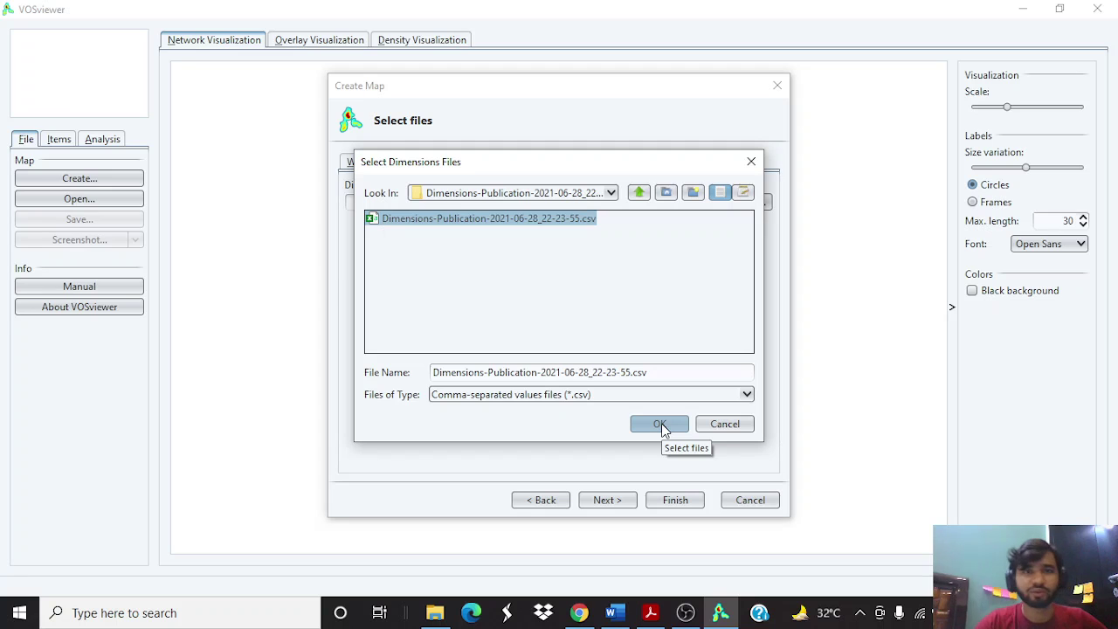
click(661, 424)
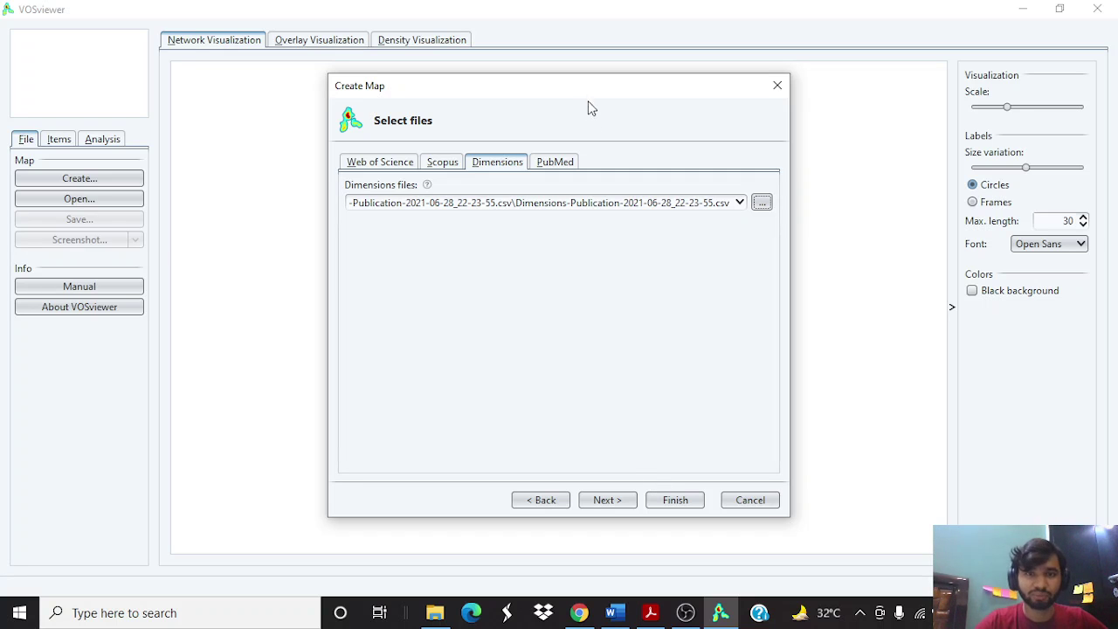
Step: Extract terms from title and abstract fields, keeping structured abstract labels and copyright statements ignored
drag(579, 92, 590, 96)
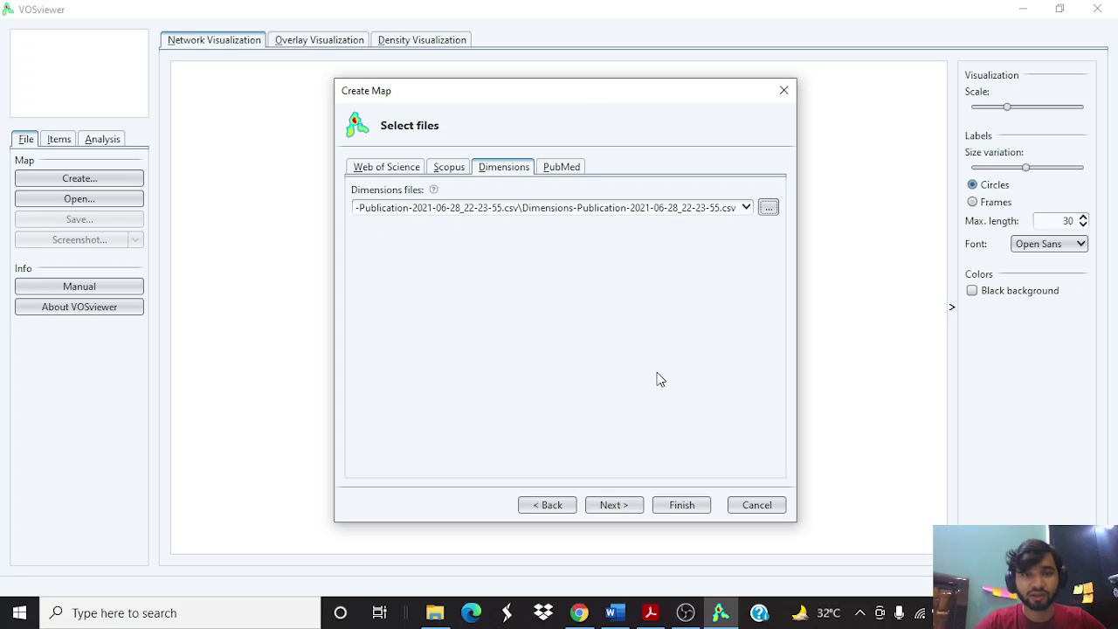
click(635, 510)
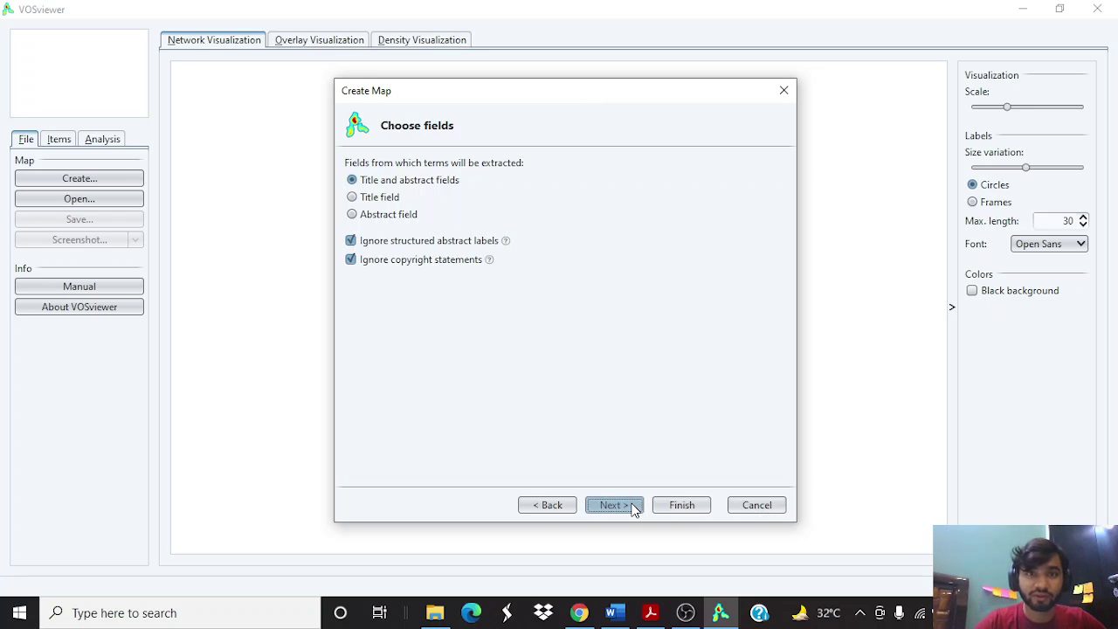
click(351, 241)
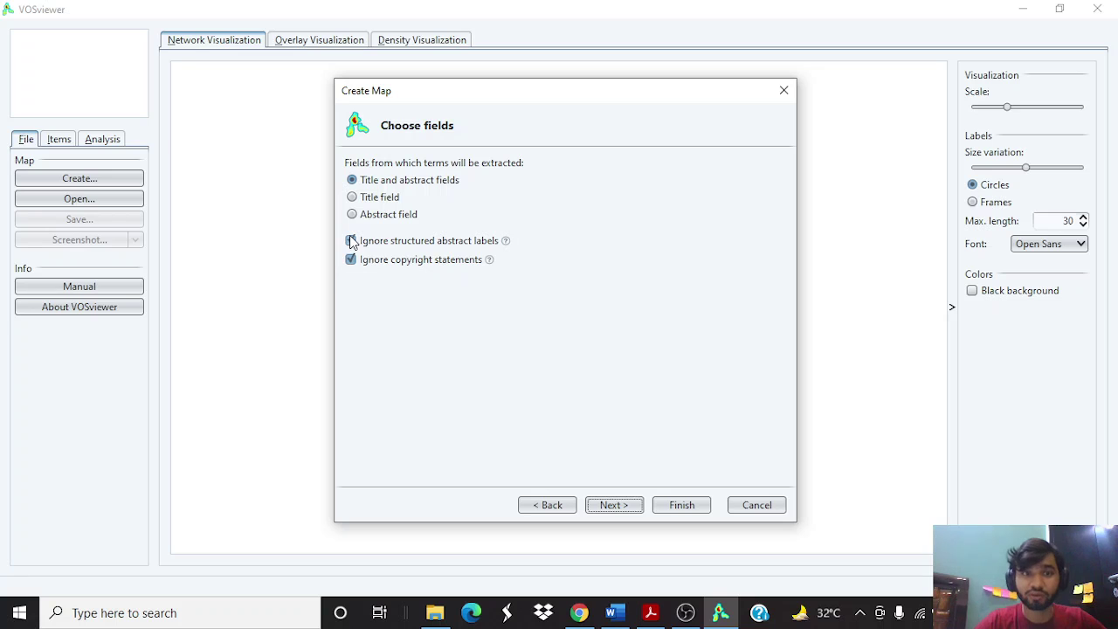
click(351, 241)
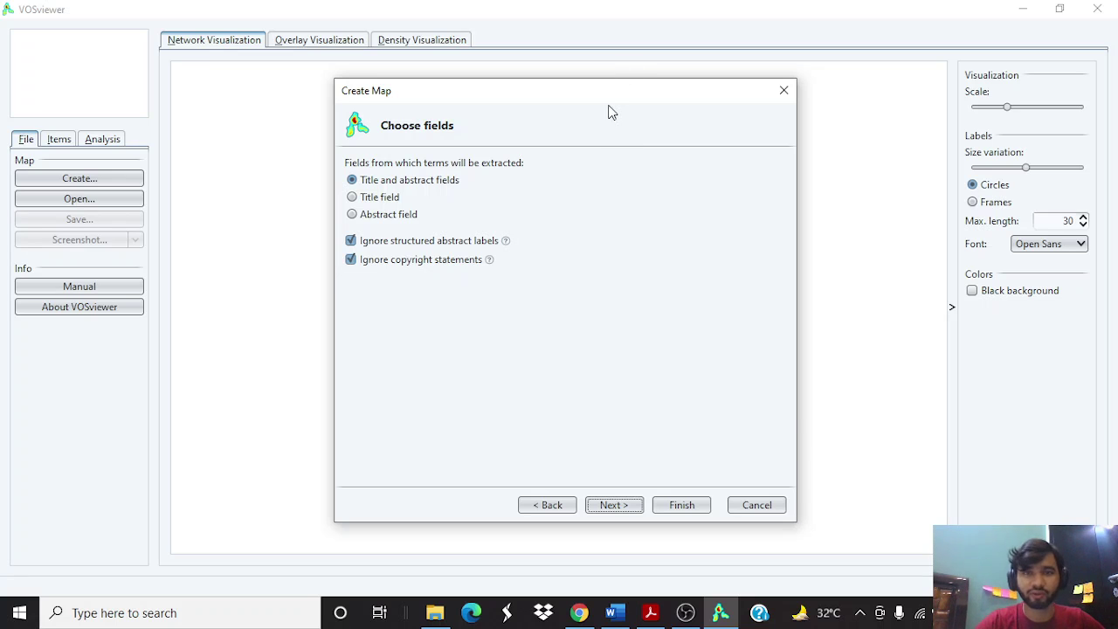
click(350, 257)
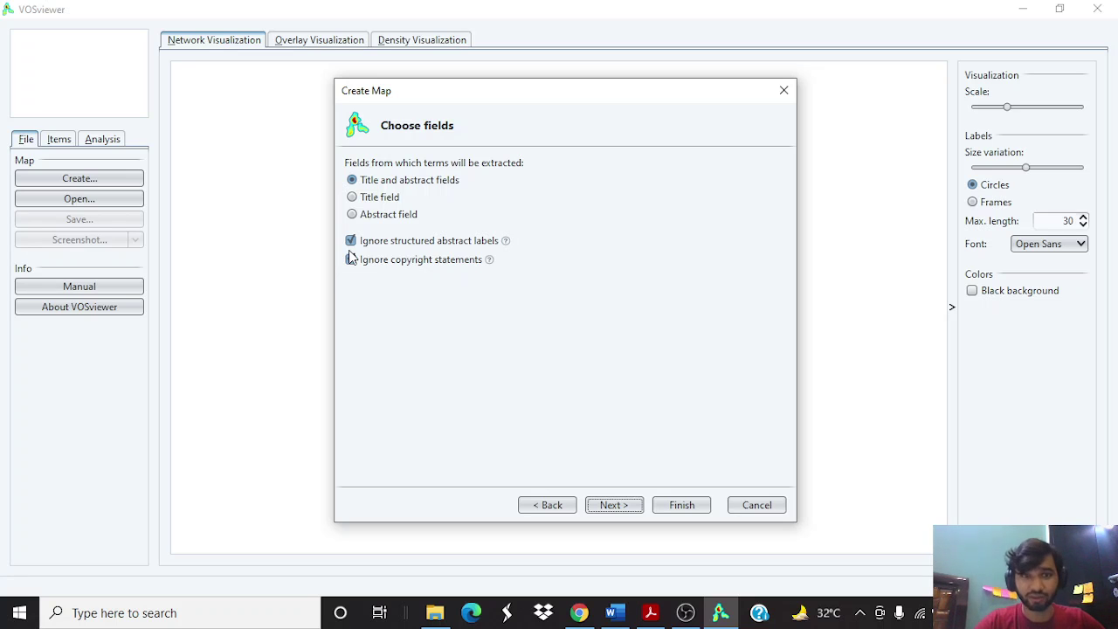
click(350, 258)
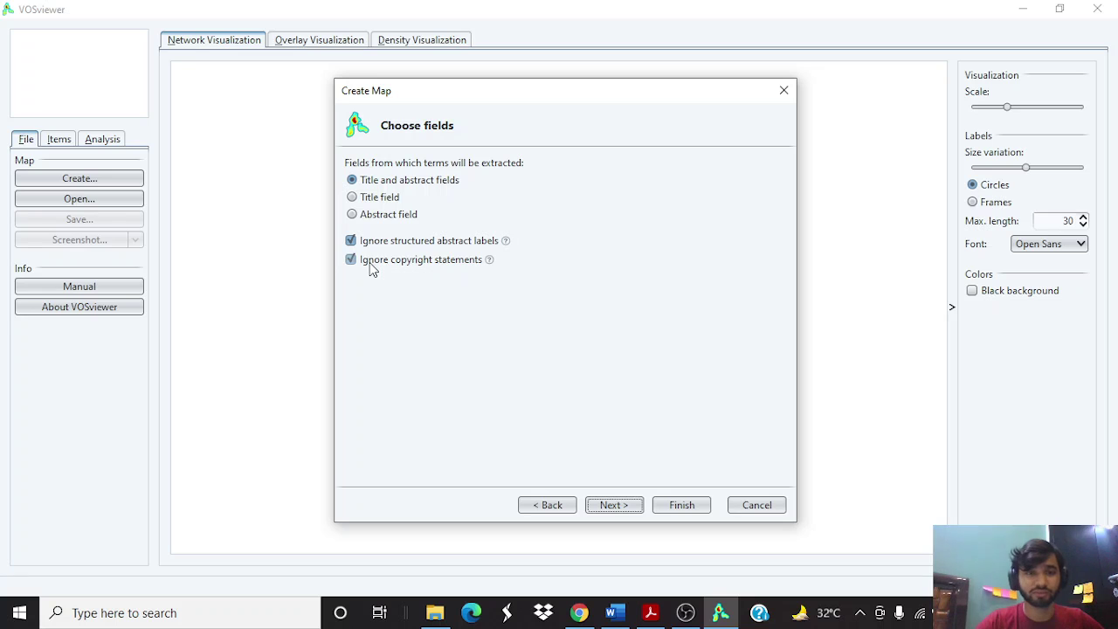
click(350, 260)
click(350, 258)
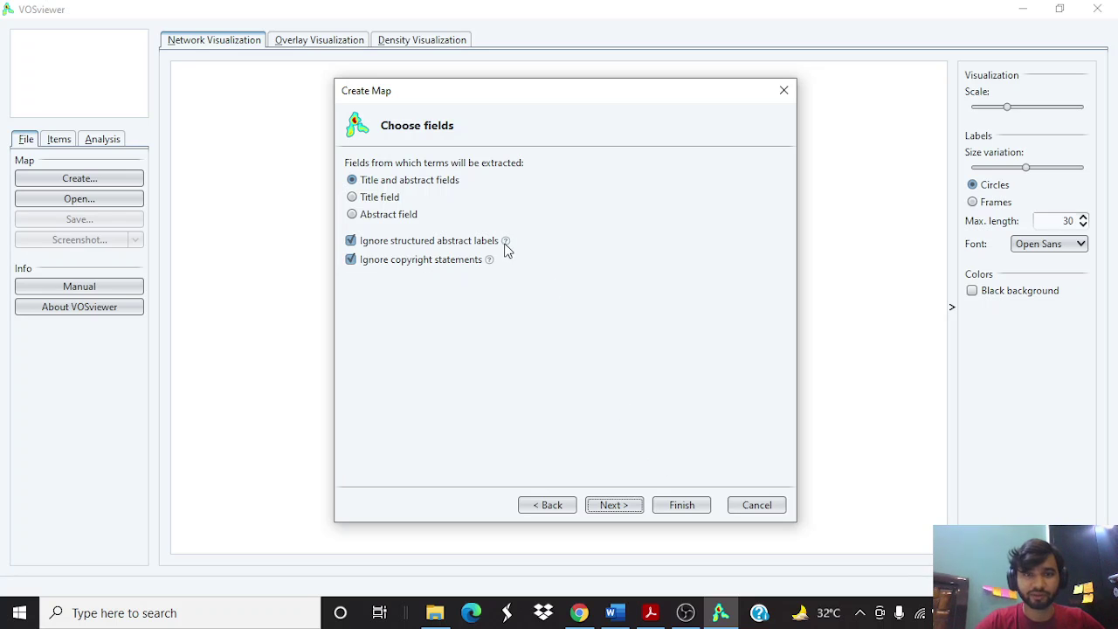
mouse_move(506, 243)
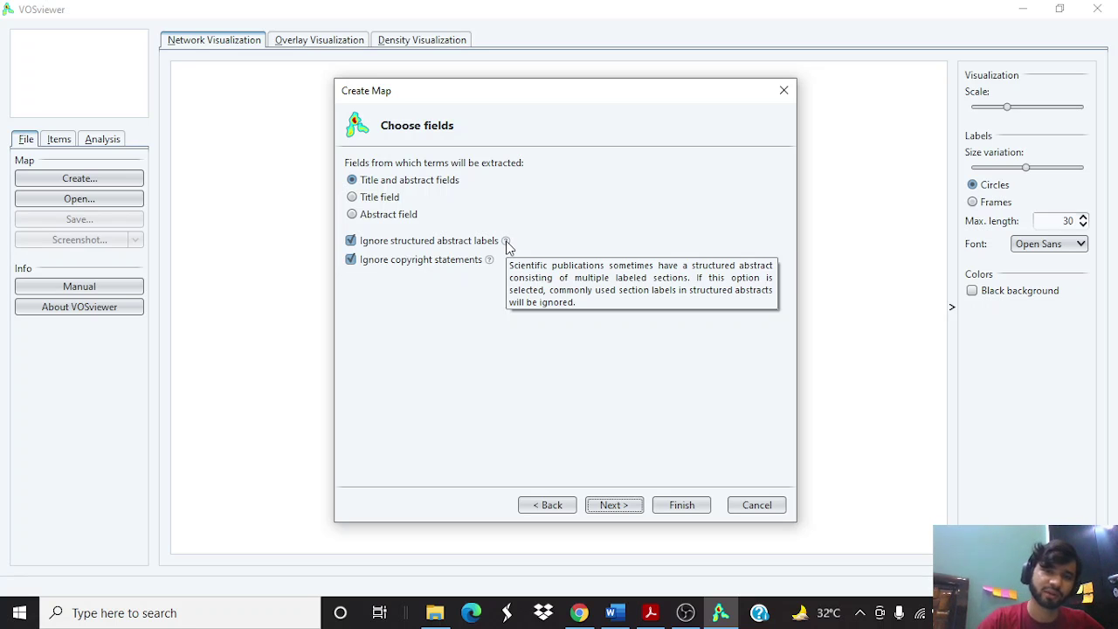
mouse_move(489, 262)
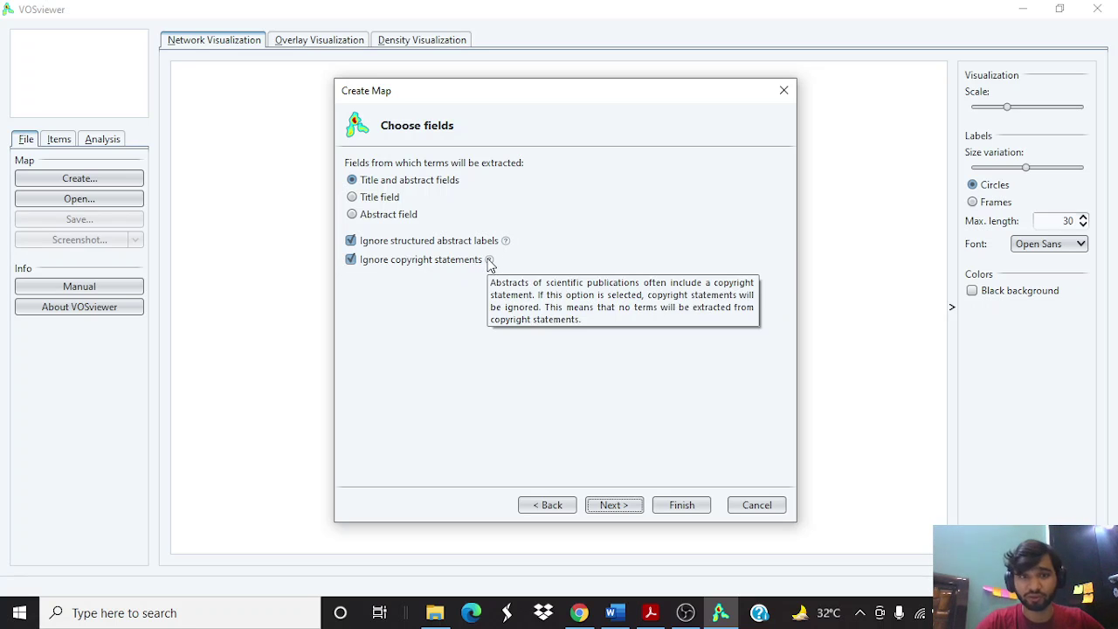
click(633, 507)
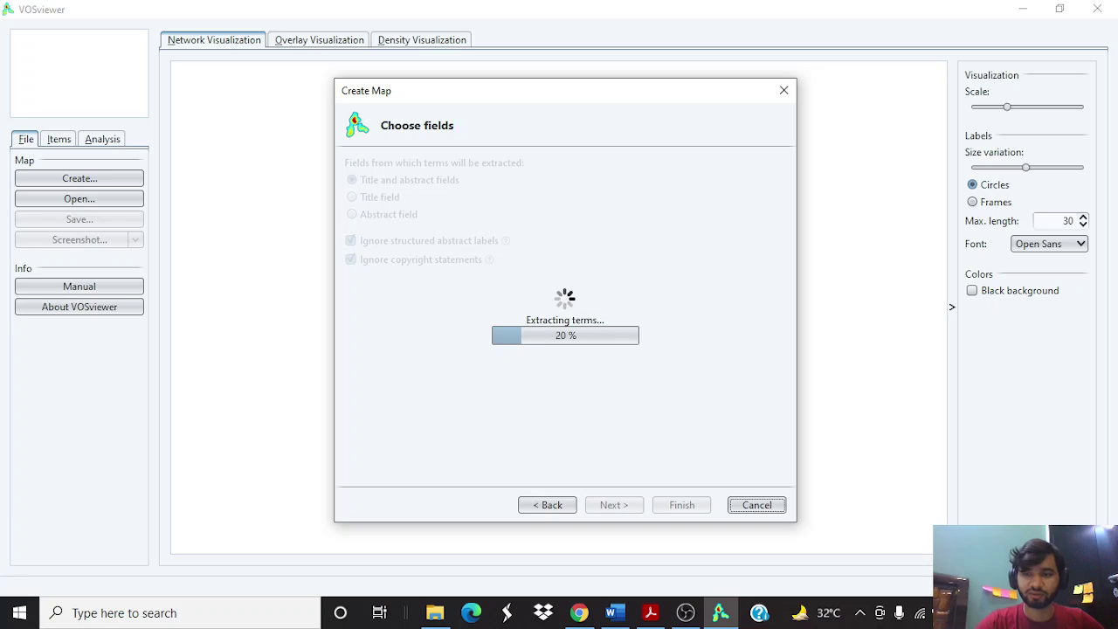
Step: Show the desktop, open the VOSviewer data folder, select the doi file, then return to the wizard
key(super+d)
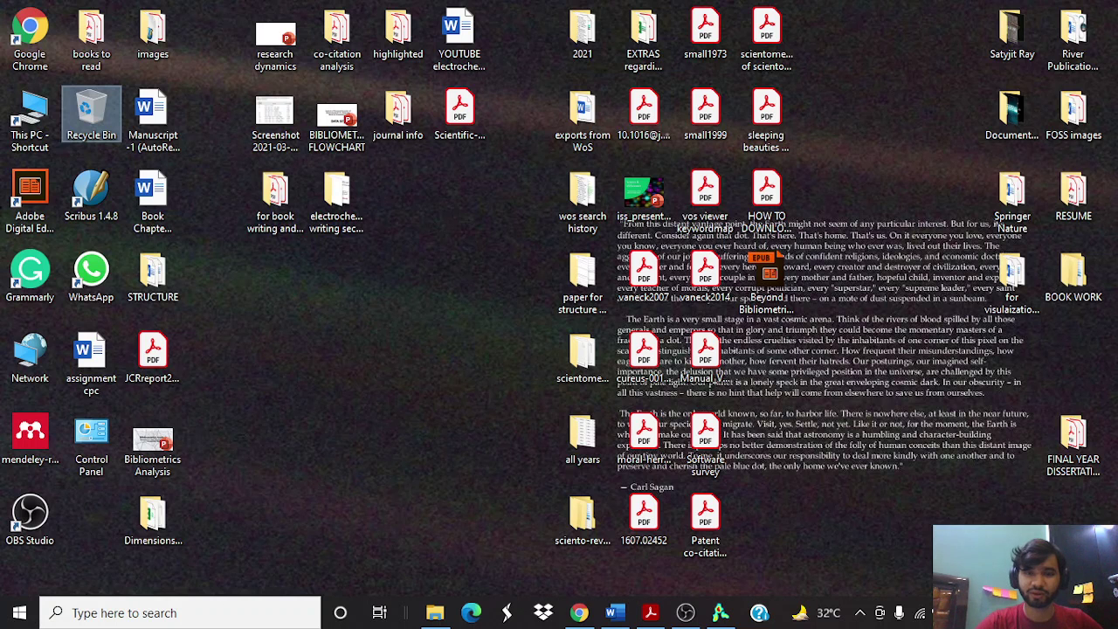
mouse_move(637, 618)
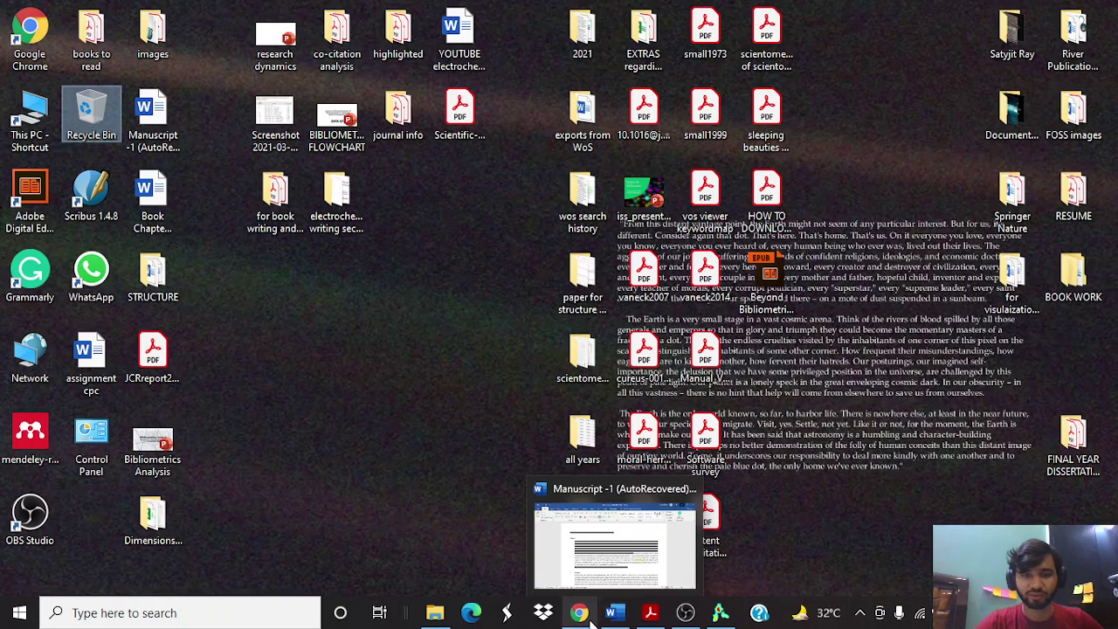
mouse_move(589, 619)
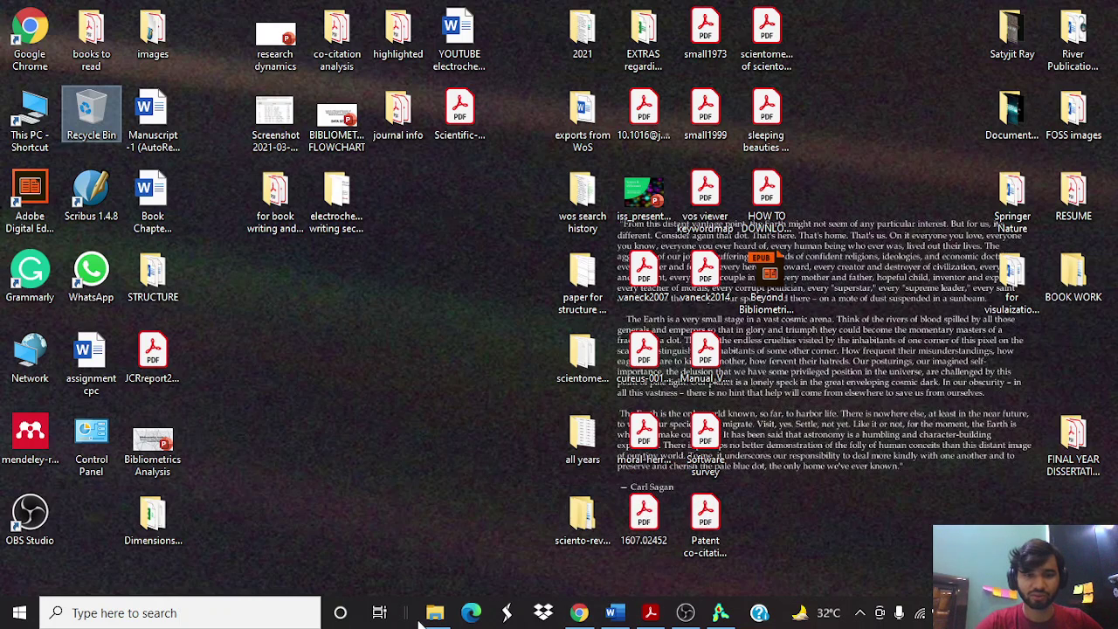
click(434, 612)
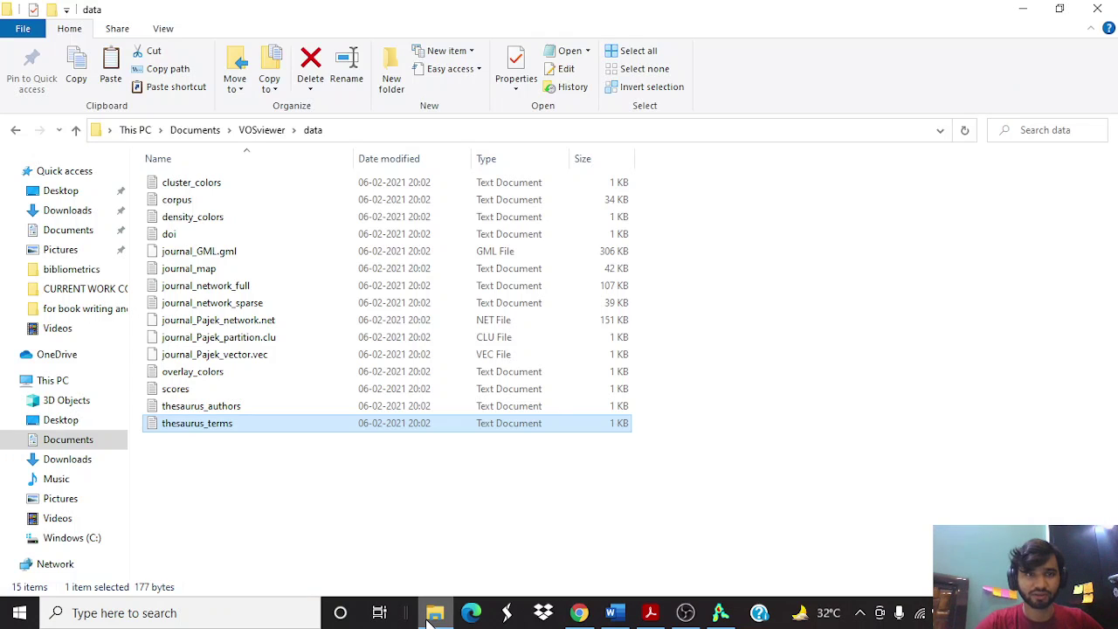
click(186, 238)
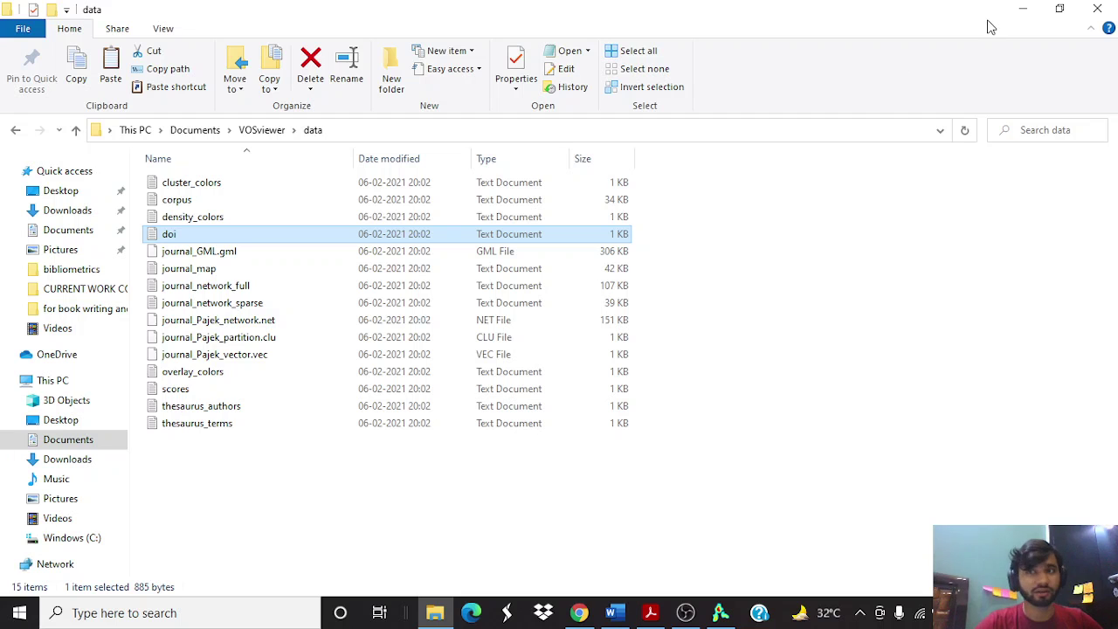
click(1022, 11)
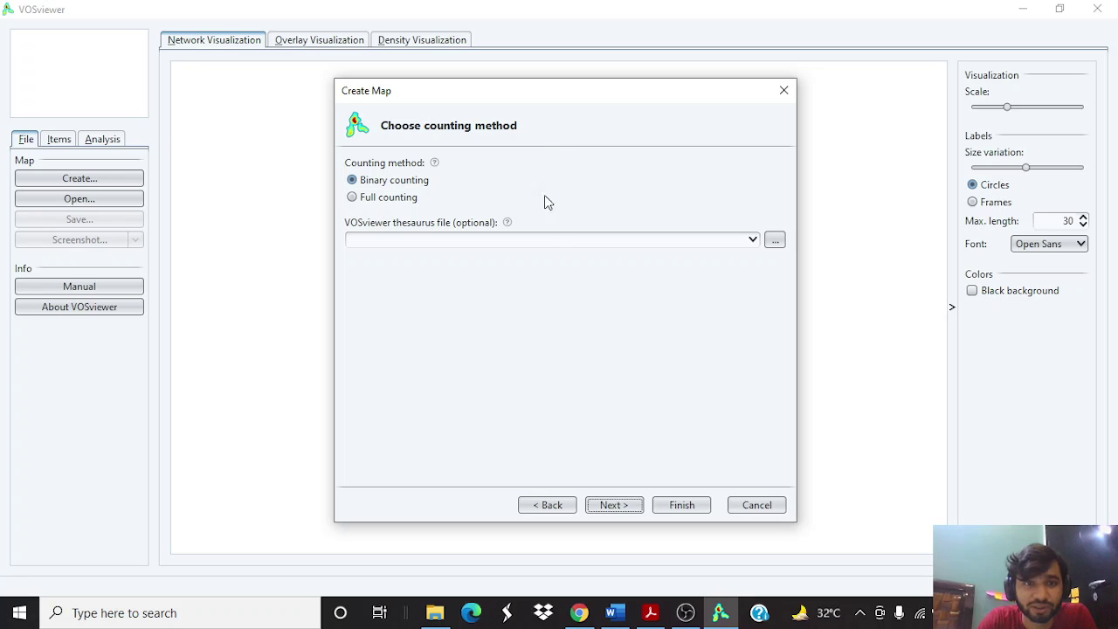
Step: Compare counting methods, then keep binary counting and continue
click(353, 200)
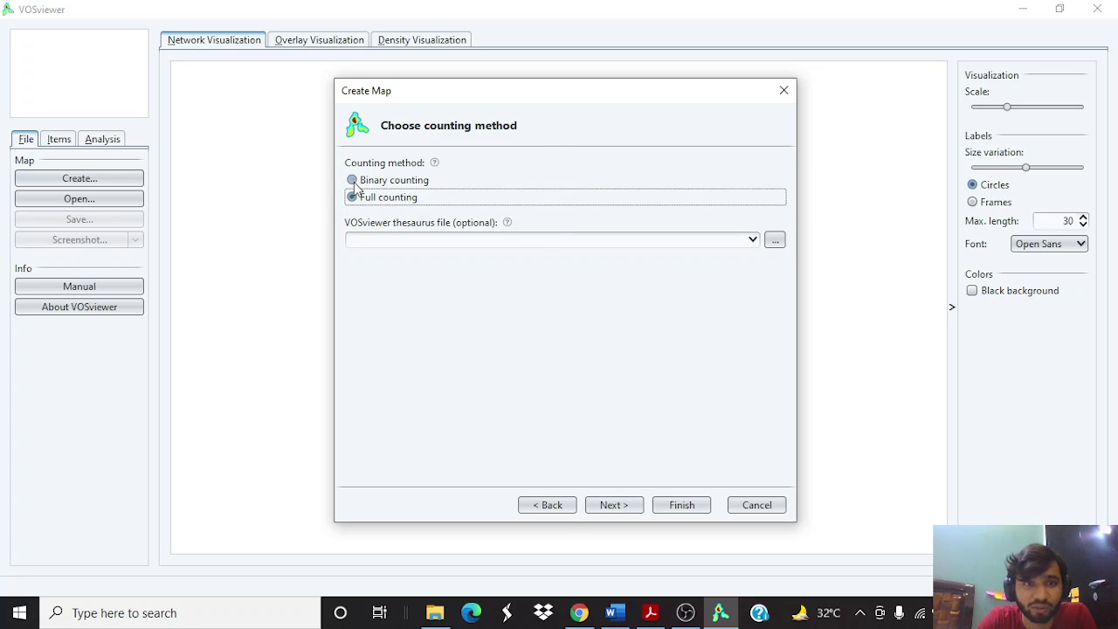
click(352, 180)
click(355, 199)
mouse_move(434, 166)
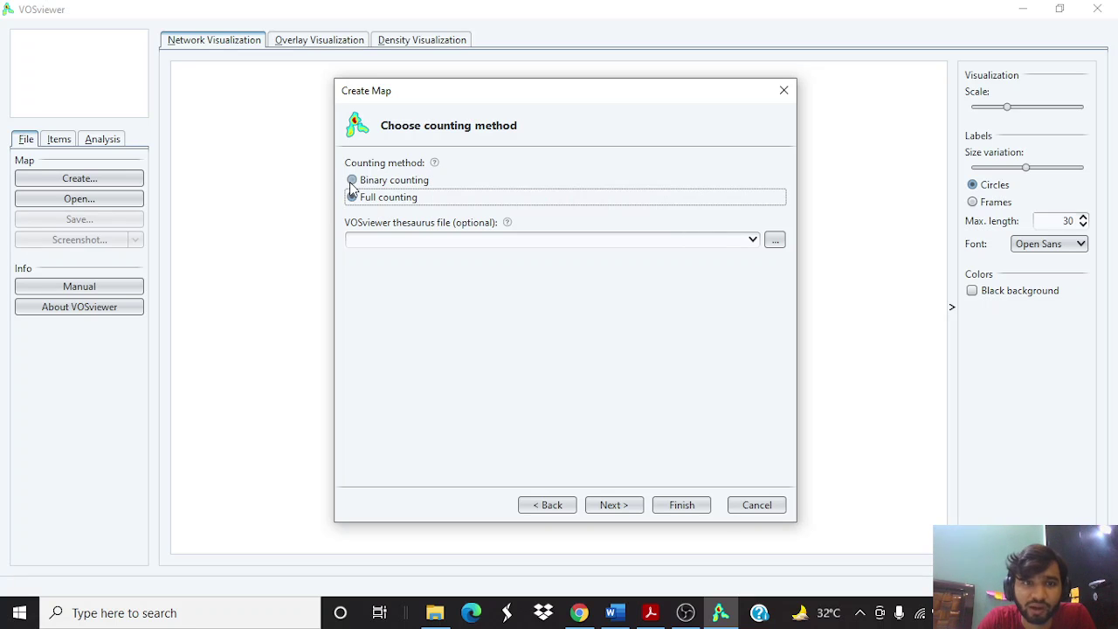
click(351, 180)
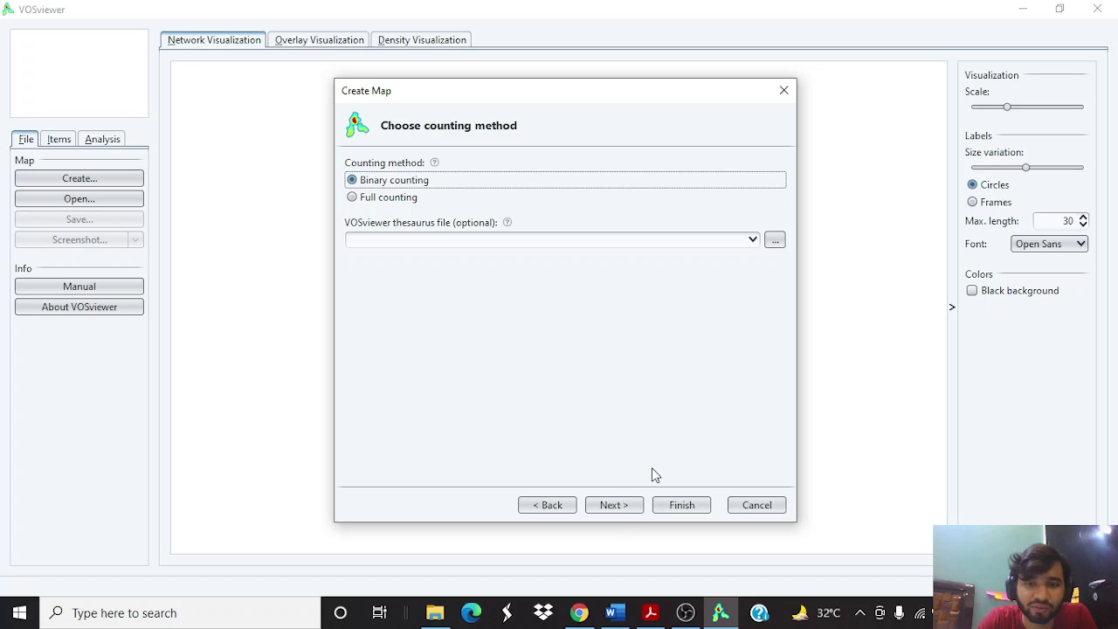
click(616, 511)
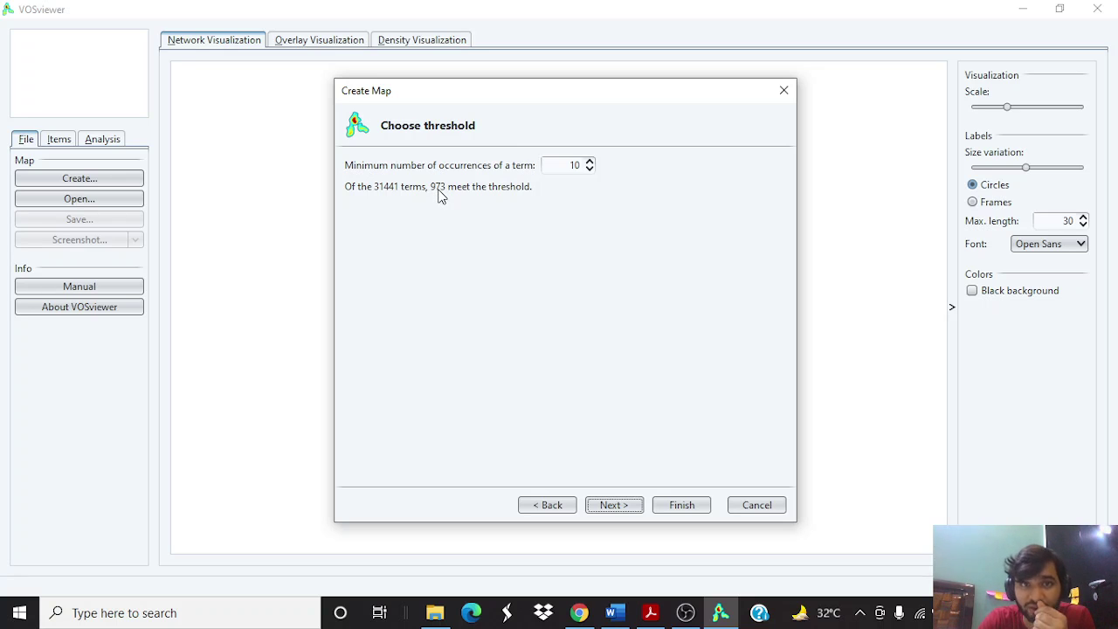
Step: Raise the minimum number of term occurrences to 100 so that 62 terms qualify
click(590, 161)
click(590, 162)
click(589, 161)
click(590, 162)
click(589, 161)
click(590, 162)
click(590, 162)
click(590, 162)
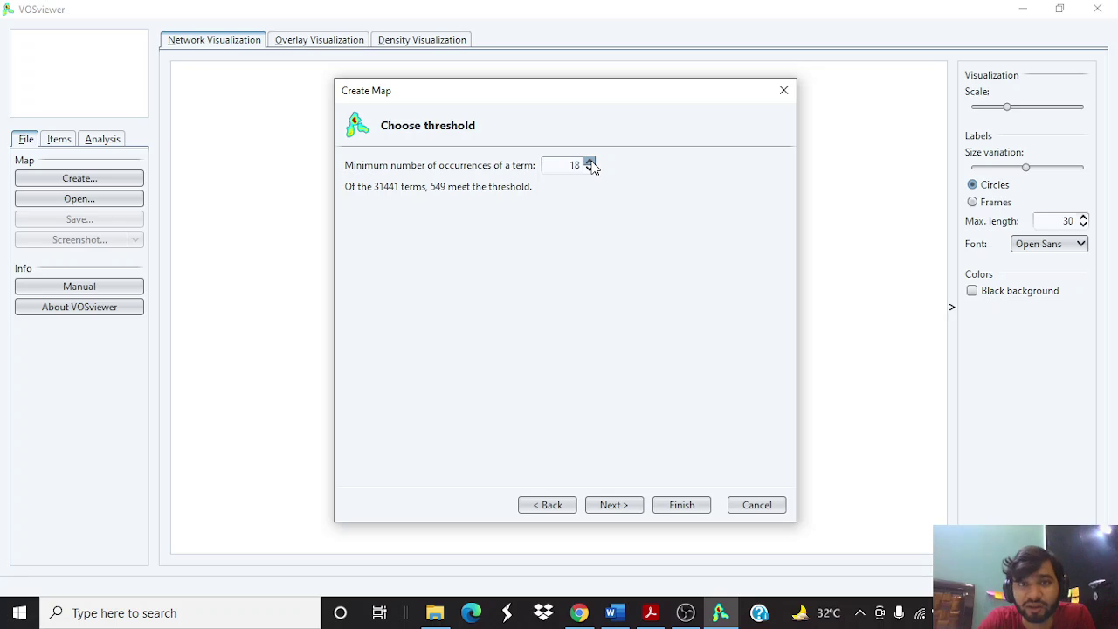
click(589, 162)
click(589, 162)
click(590, 162)
click(589, 162)
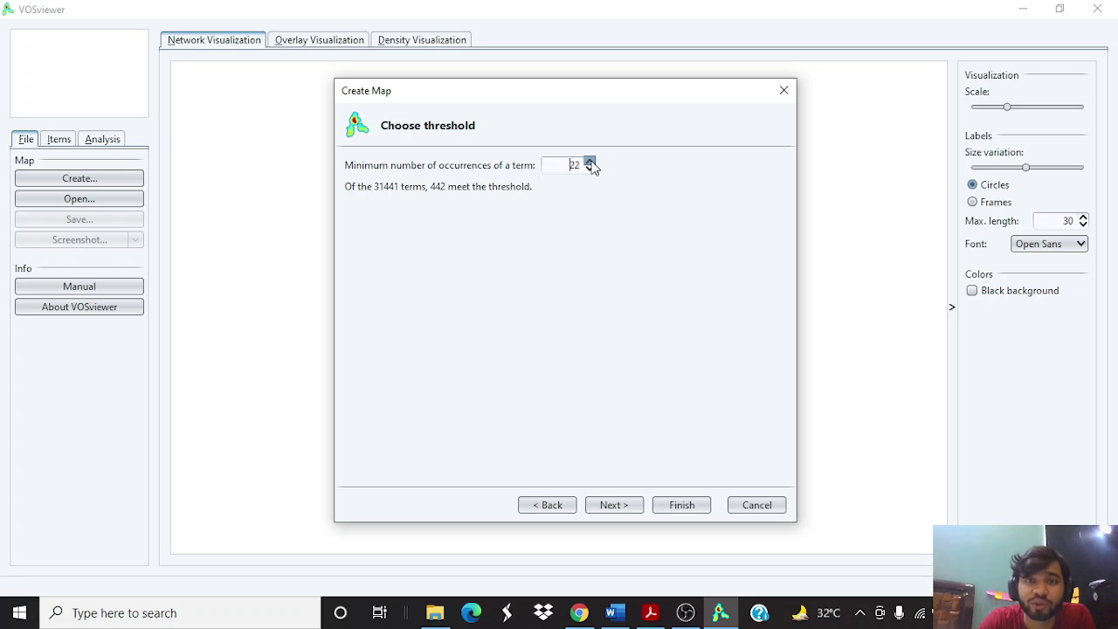
click(589, 161)
click(589, 161)
click(590, 162)
click(590, 162)
click(589, 161)
click(590, 161)
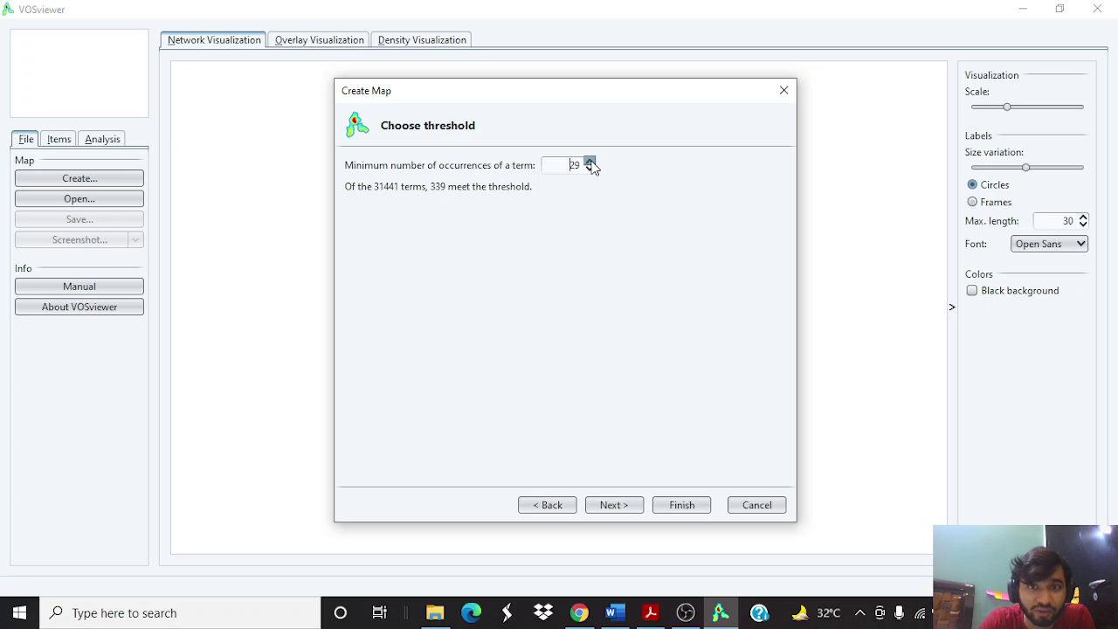
click(589, 162)
click(590, 162)
click(589, 162)
click(590, 163)
click(590, 162)
click(589, 162)
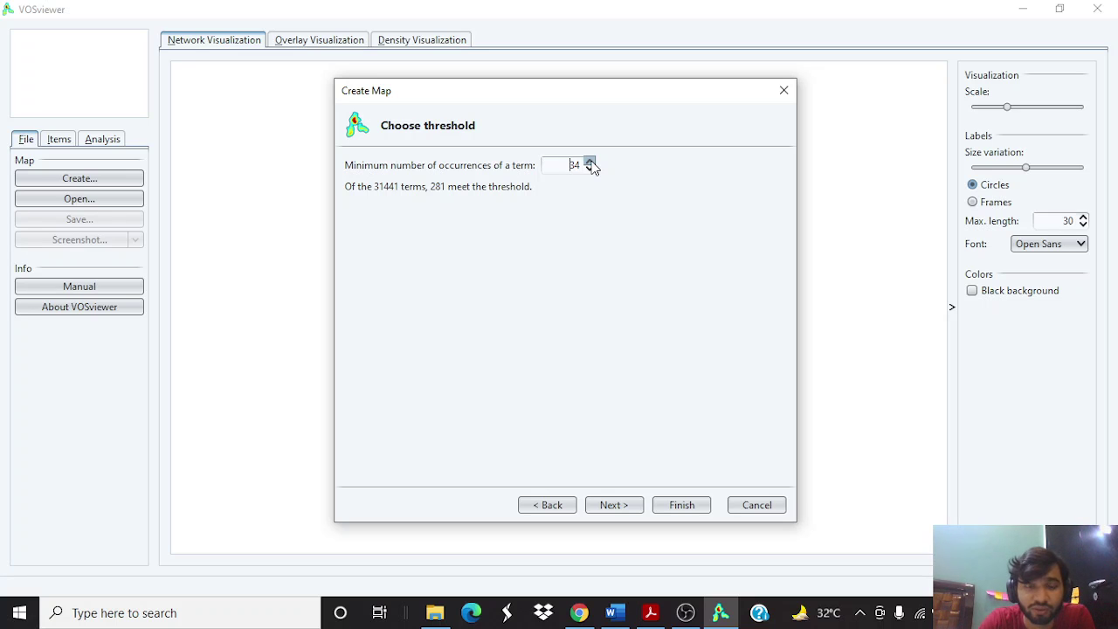
click(590, 162)
click(589, 162)
click(590, 162)
click(590, 162)
click(589, 162)
click(589, 163)
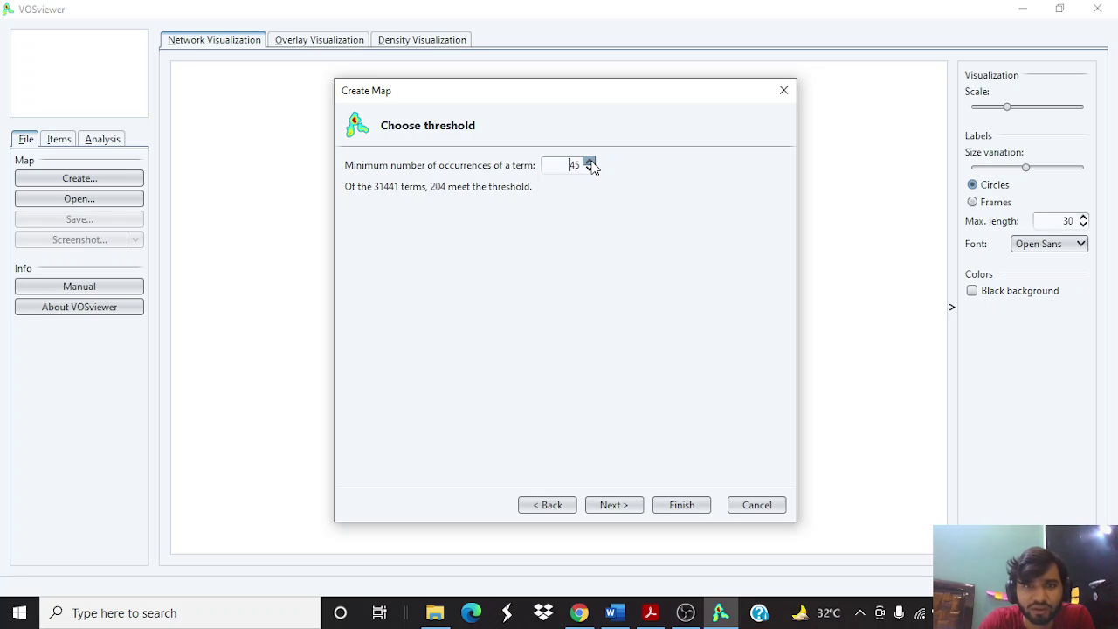
click(590, 162)
click(590, 163)
click(590, 162)
click(589, 162)
click(590, 163)
click(589, 162)
click(590, 162)
click(590, 162)
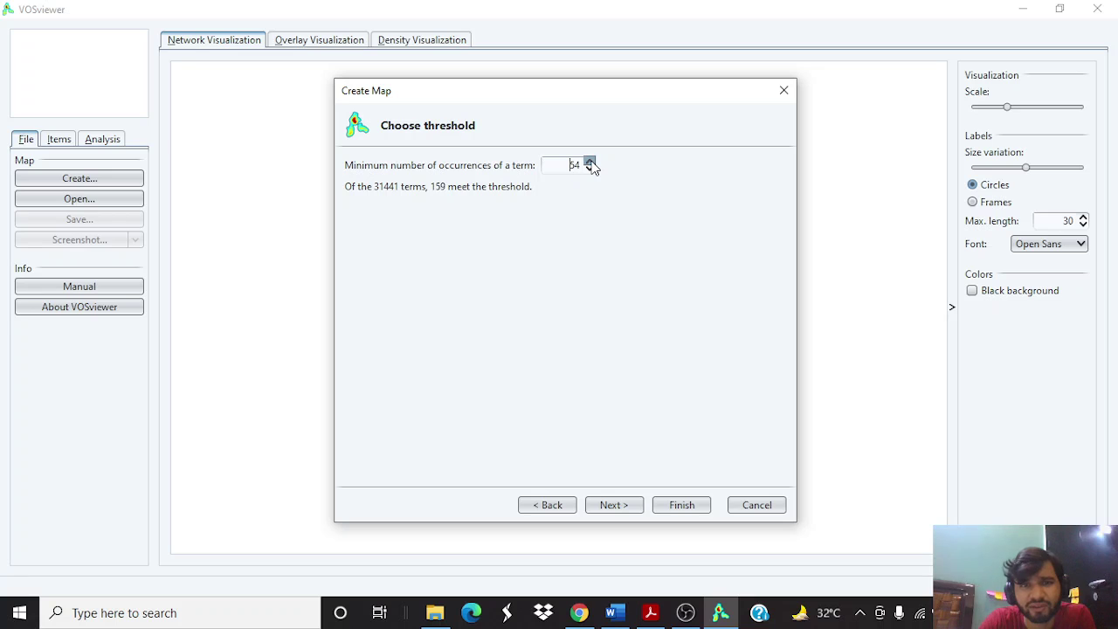
click(589, 163)
click(589, 162)
click(590, 162)
click(589, 162)
click(590, 162)
click(589, 163)
click(590, 162)
click(590, 163)
click(590, 162)
click(589, 163)
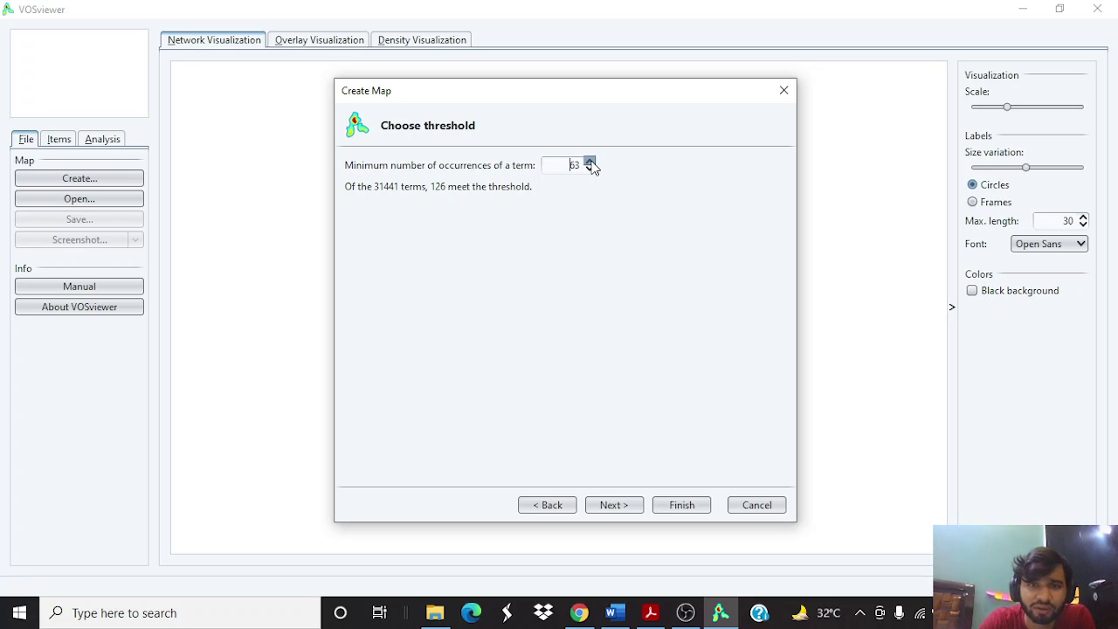
click(589, 162)
click(589, 162)
click(590, 162)
click(589, 163)
click(590, 162)
click(590, 162)
click(589, 163)
click(590, 162)
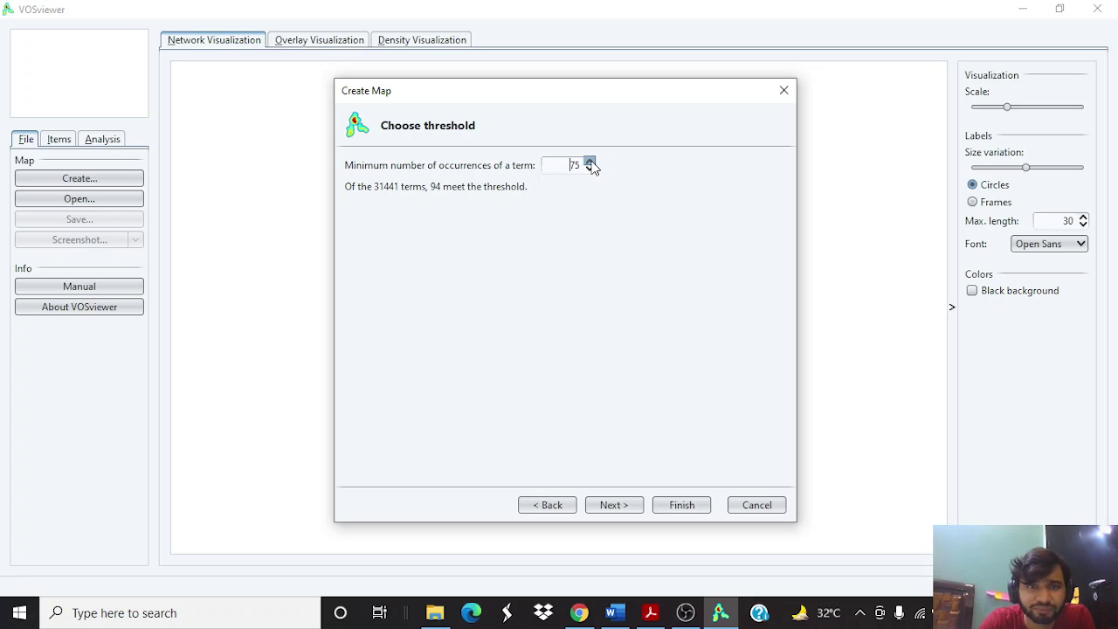
click(590, 163)
click(589, 163)
click(590, 162)
click(589, 162)
click(589, 162)
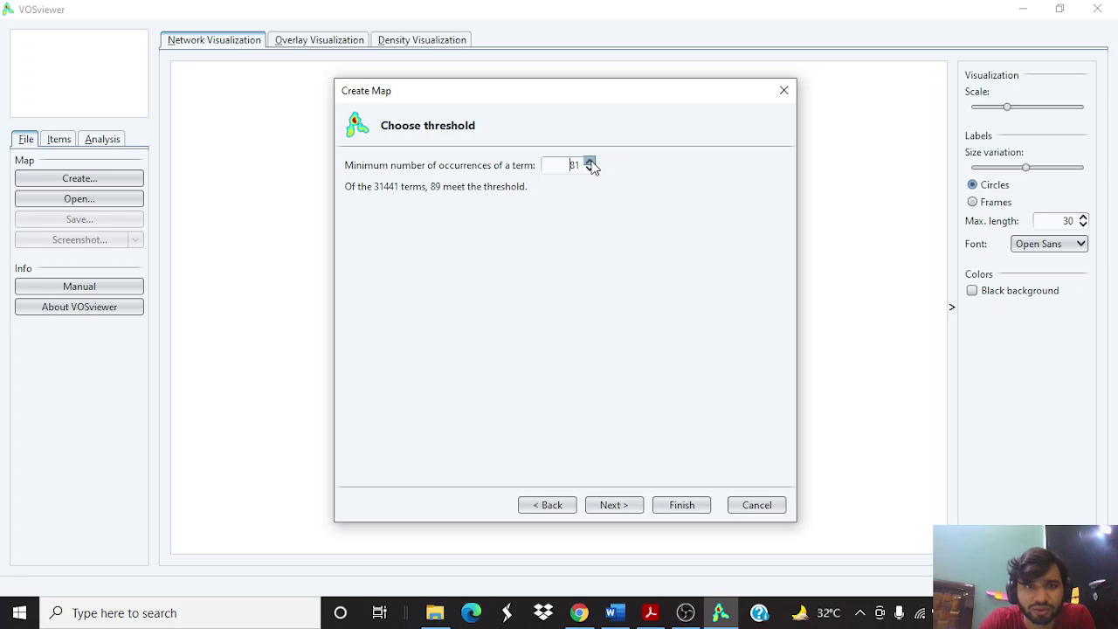
click(589, 162)
click(590, 162)
click(590, 163)
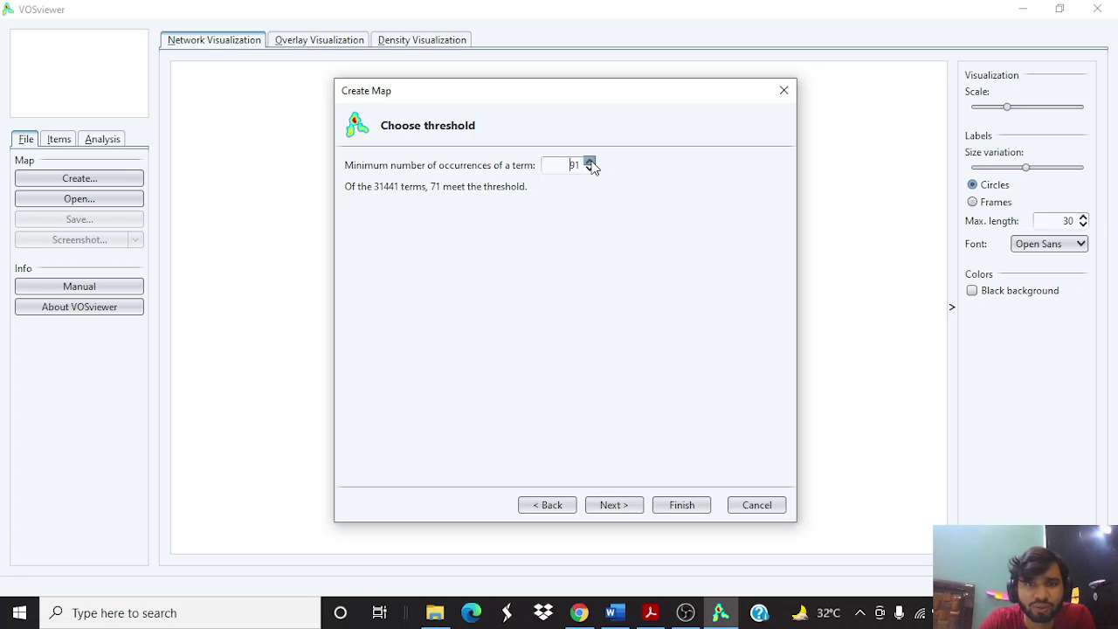
drag(589, 163, 590, 162)
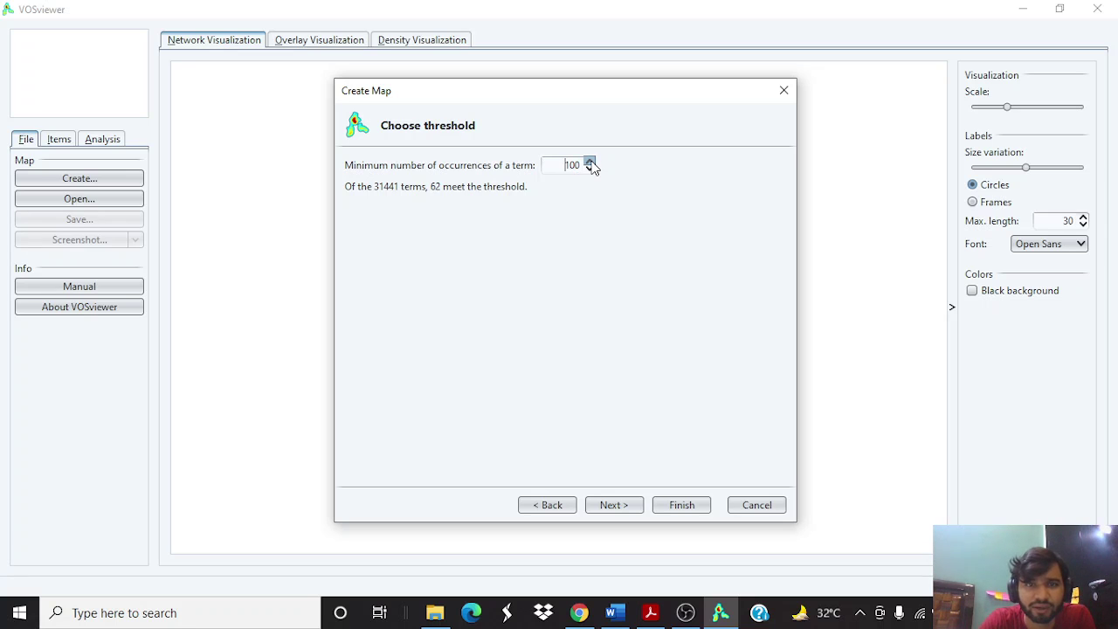
click(630, 514)
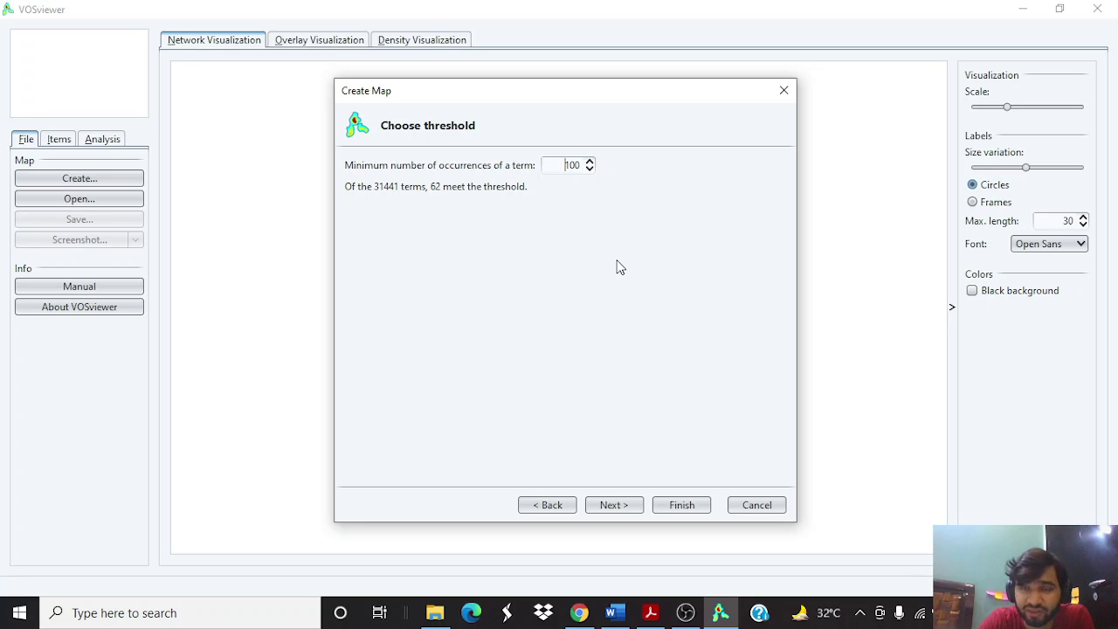
click(634, 510)
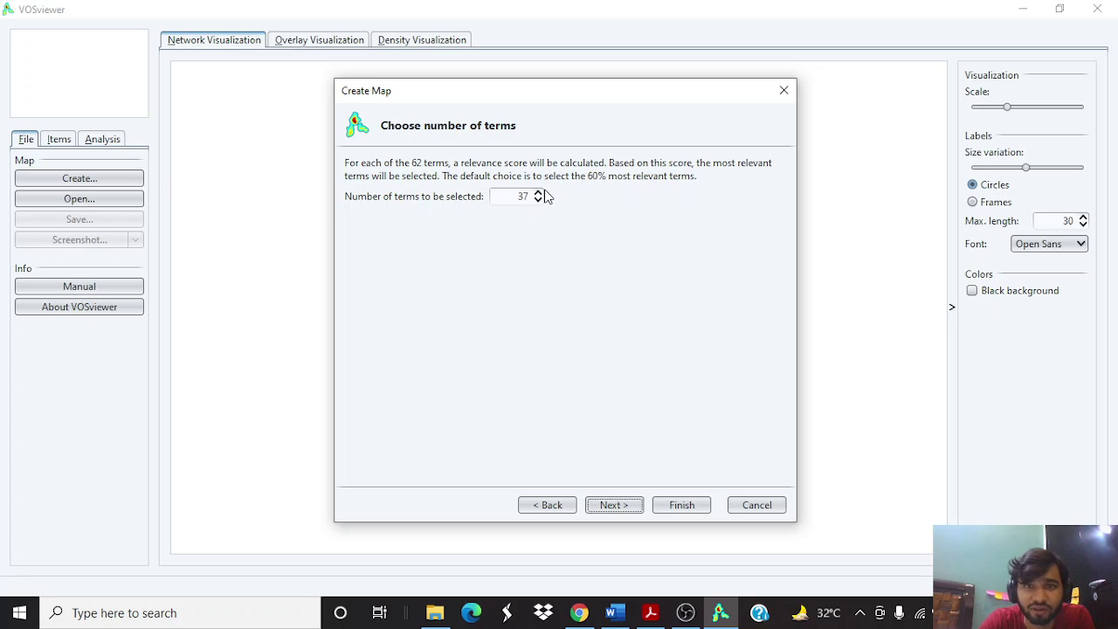
Step: Keep all 62 qualifying terms instead of the default 37
click(538, 193)
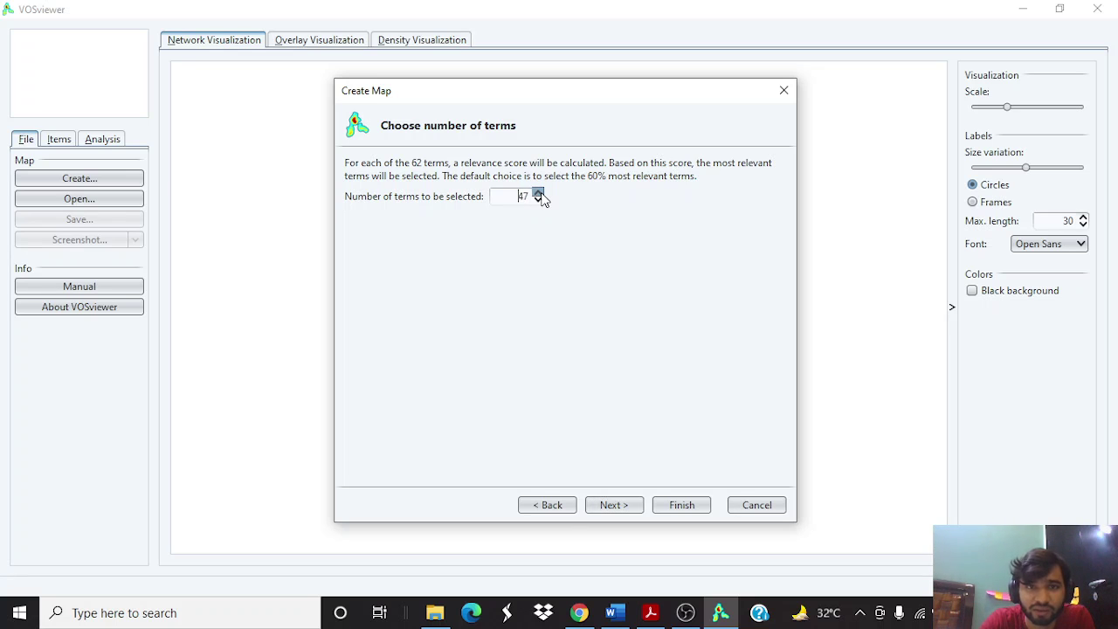
click(538, 193)
click(538, 193)
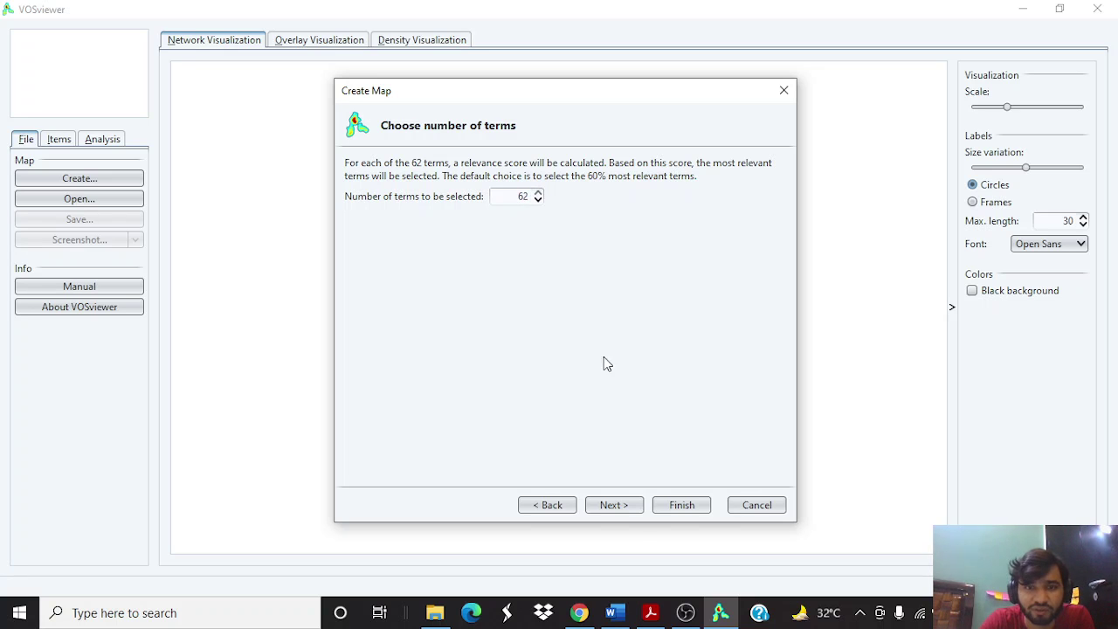
click(634, 509)
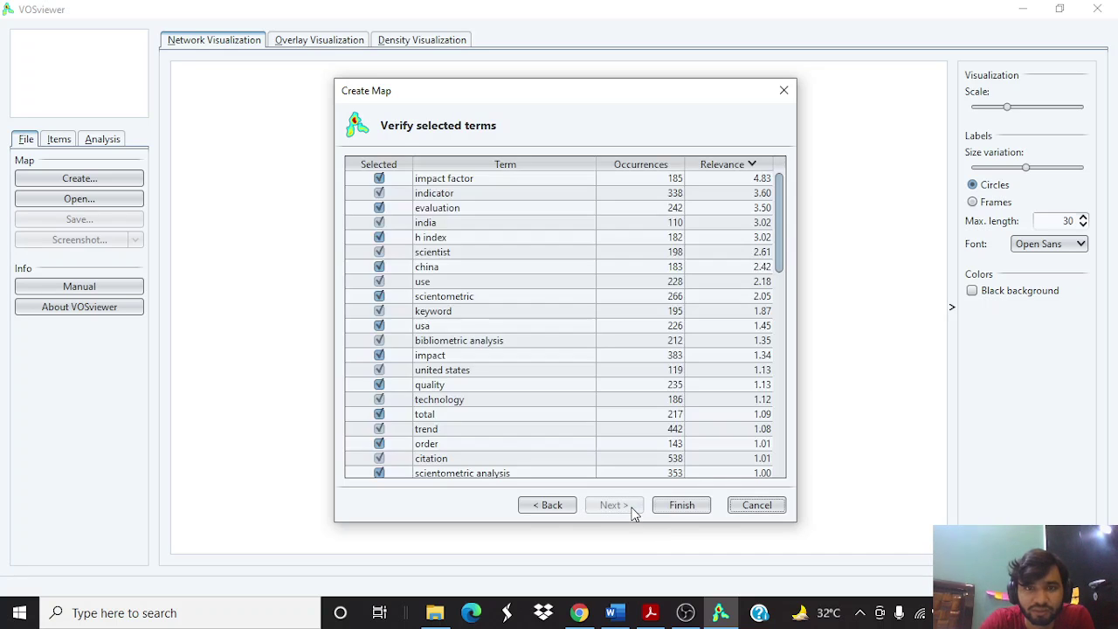
Step: Browse the selected terms and sort them by occurrences, highest first
scroll(764, 340, down, 8)
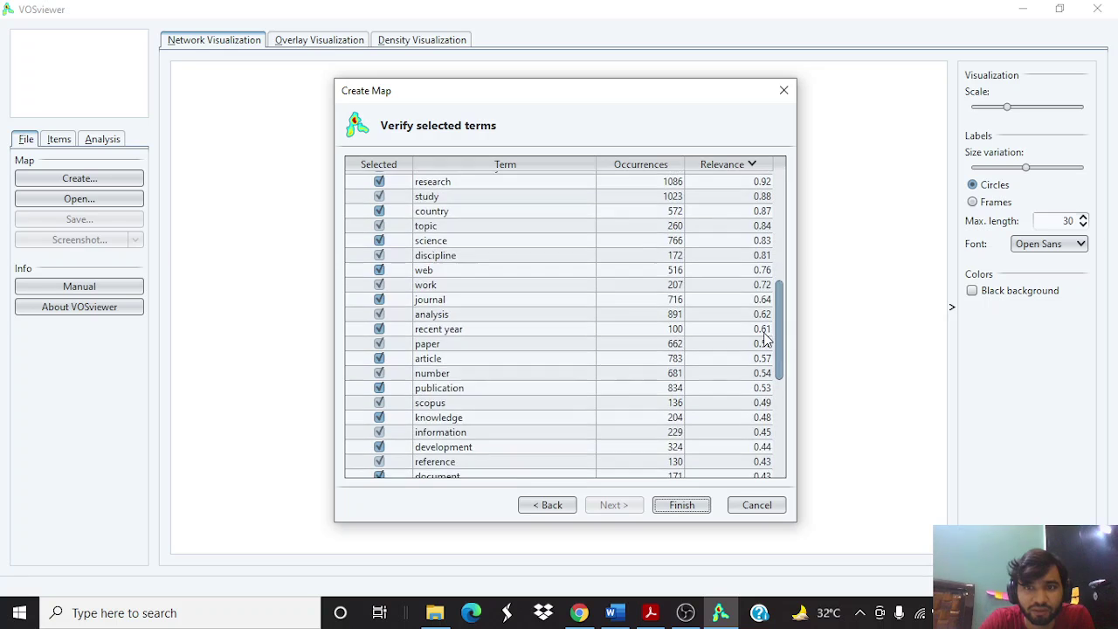
scroll(764, 340, down, 6)
drag(779, 427, 803, 200)
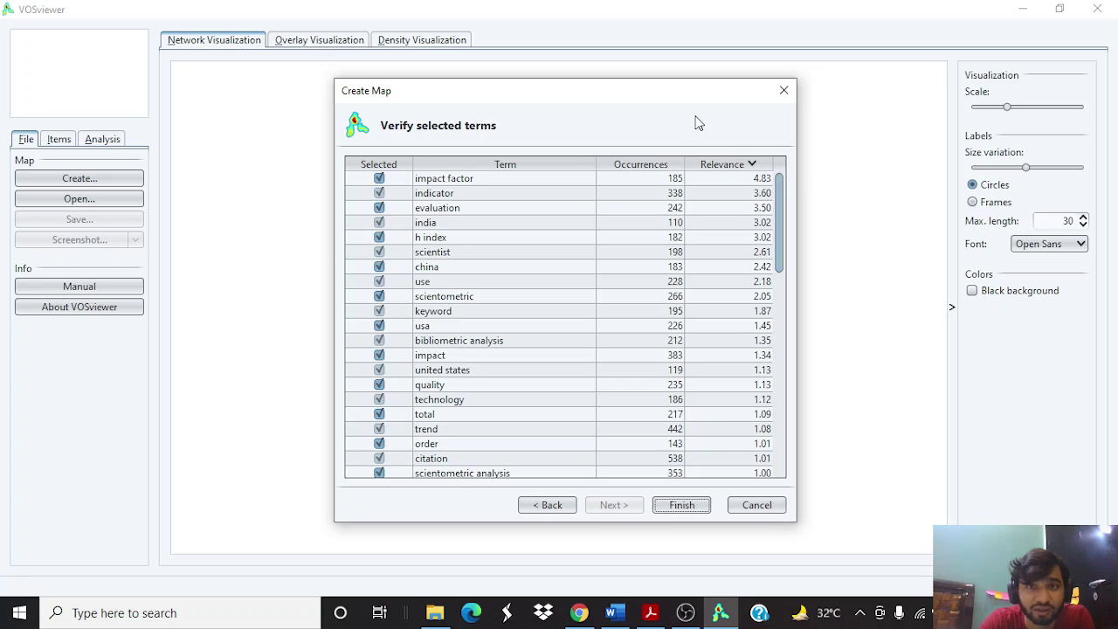
mouse_move(625, 90)
mouse_down()
mouse_move(623, 120)
mouse_move(622, 107)
mouse_up()
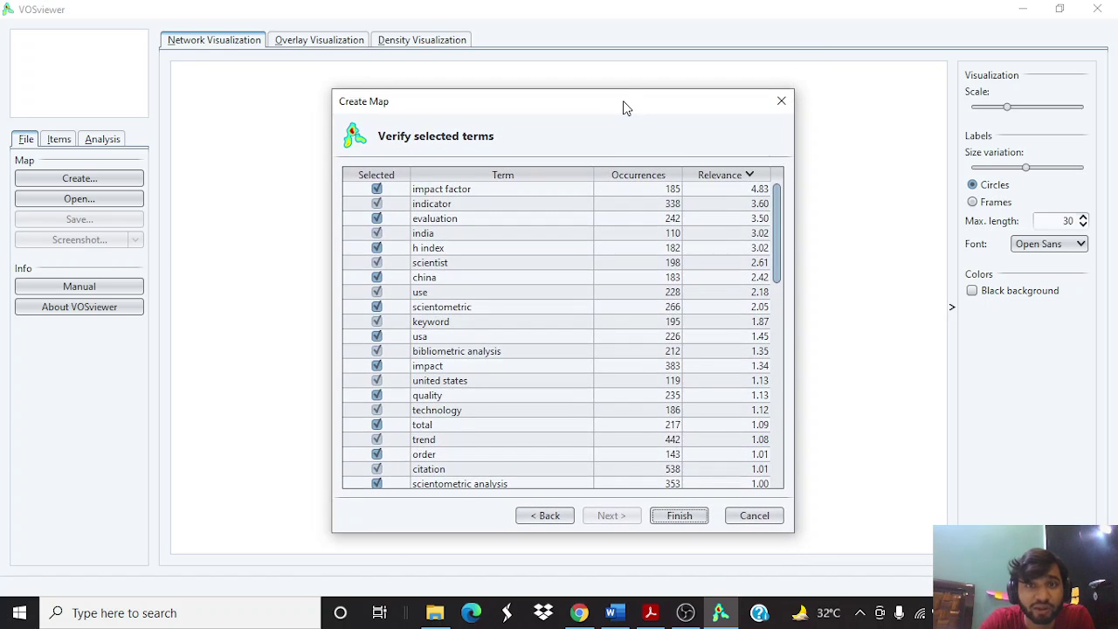
click(456, 190)
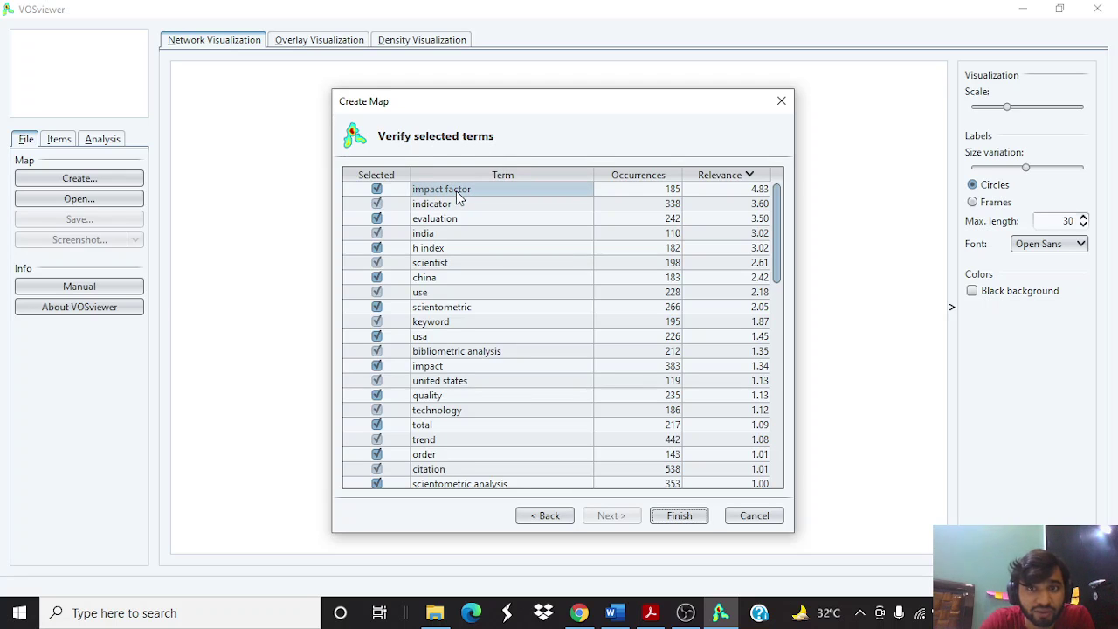
click(657, 176)
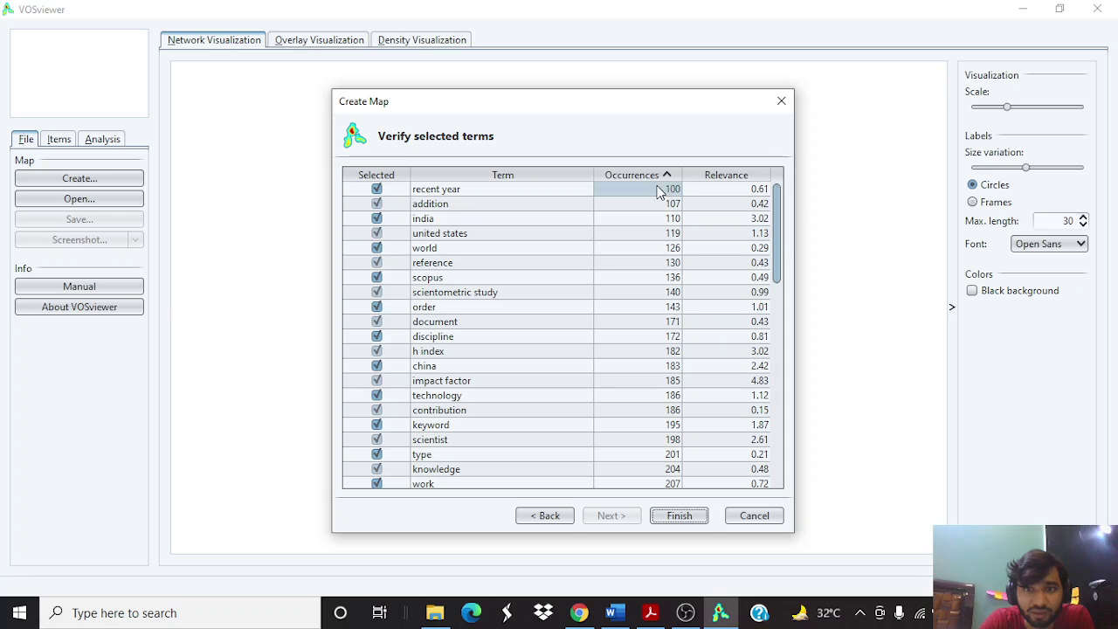
click(665, 175)
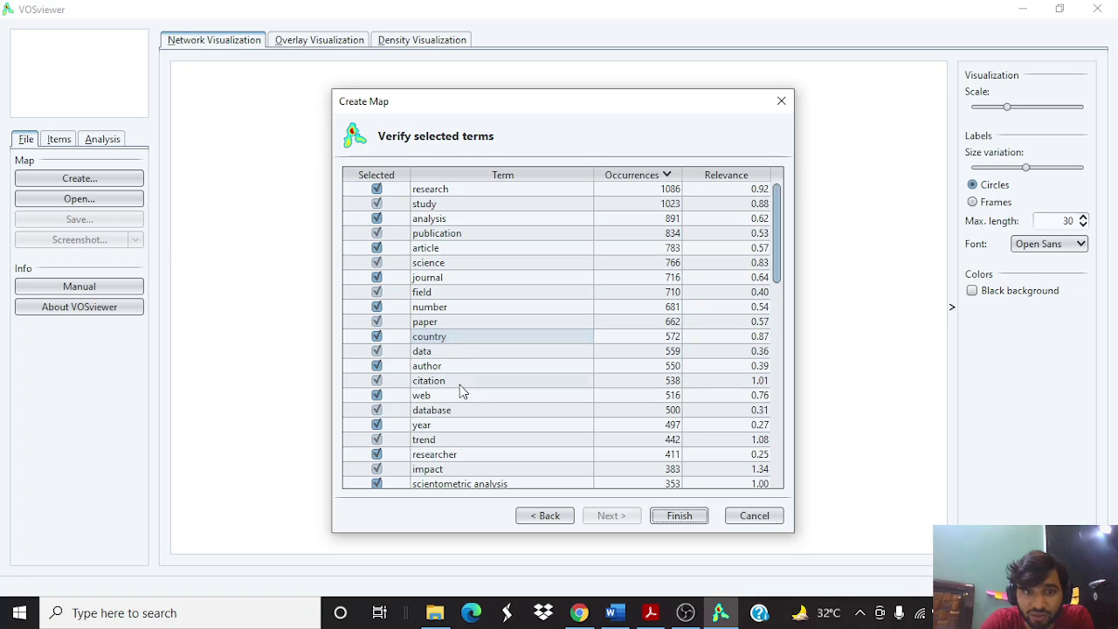
Step: Scroll through the sorted terms, inspecting 'united states' and 'india'
drag(774, 251, 774, 299)
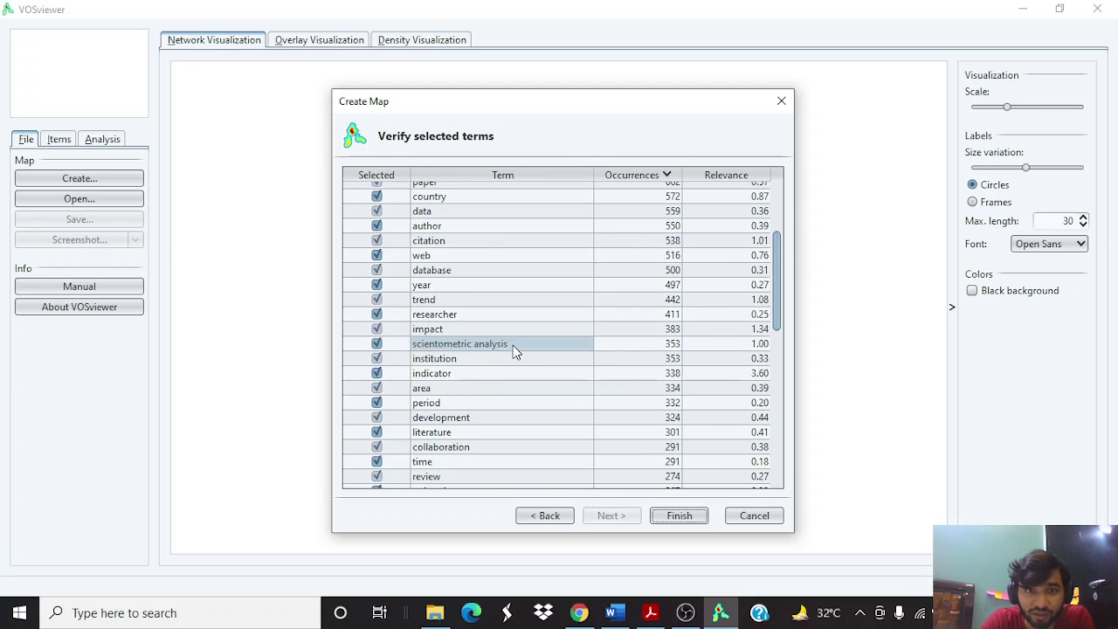
drag(777, 280, 774, 483)
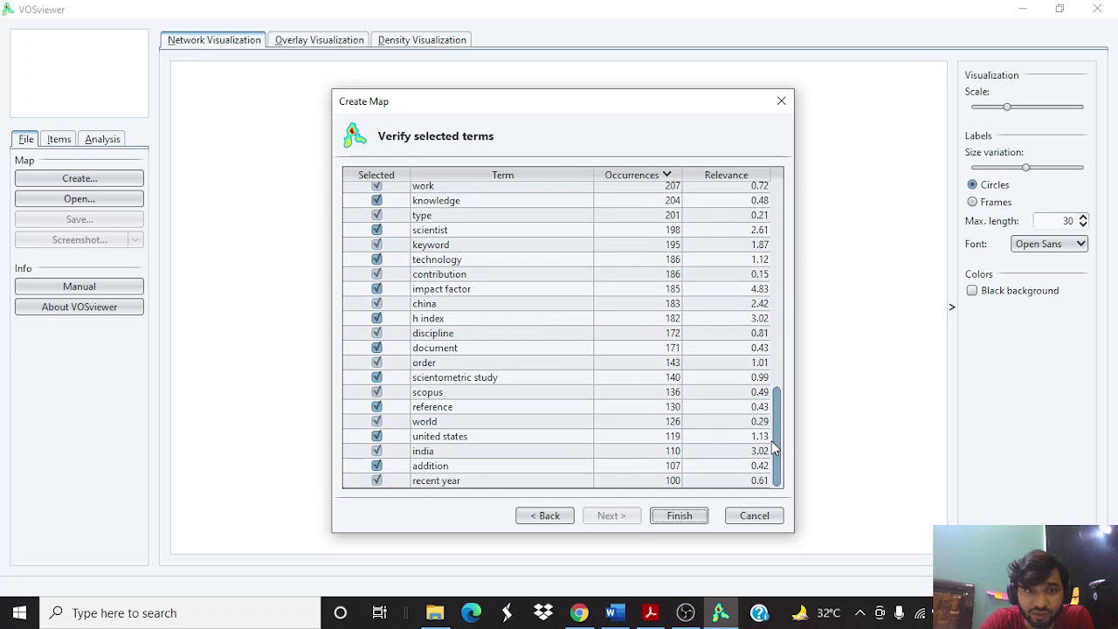
drag(772, 441, 774, 465)
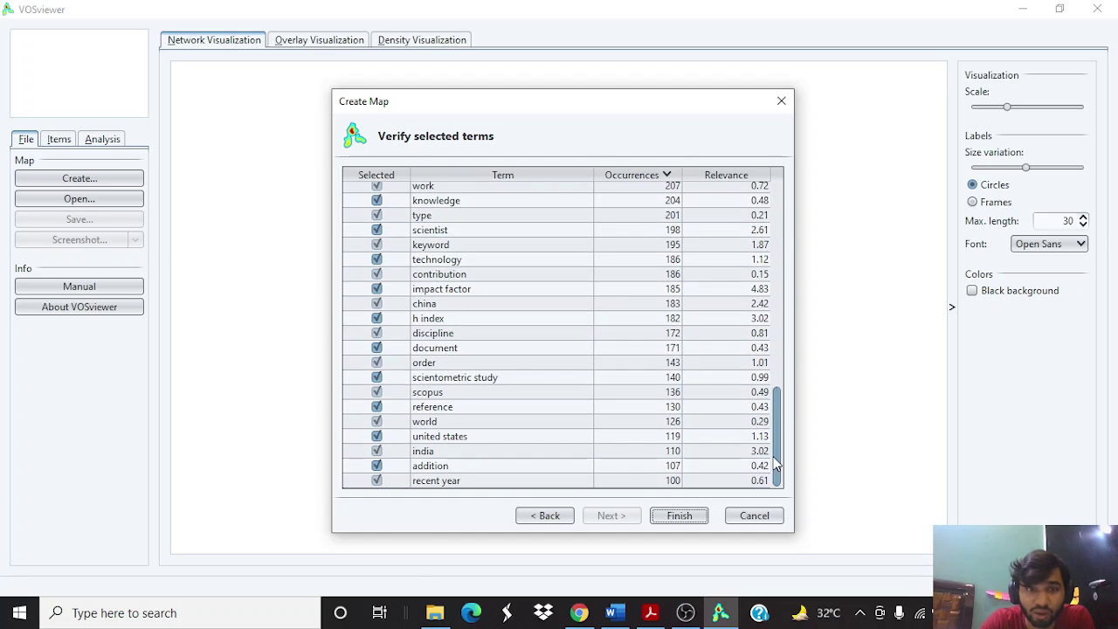
click(470, 436)
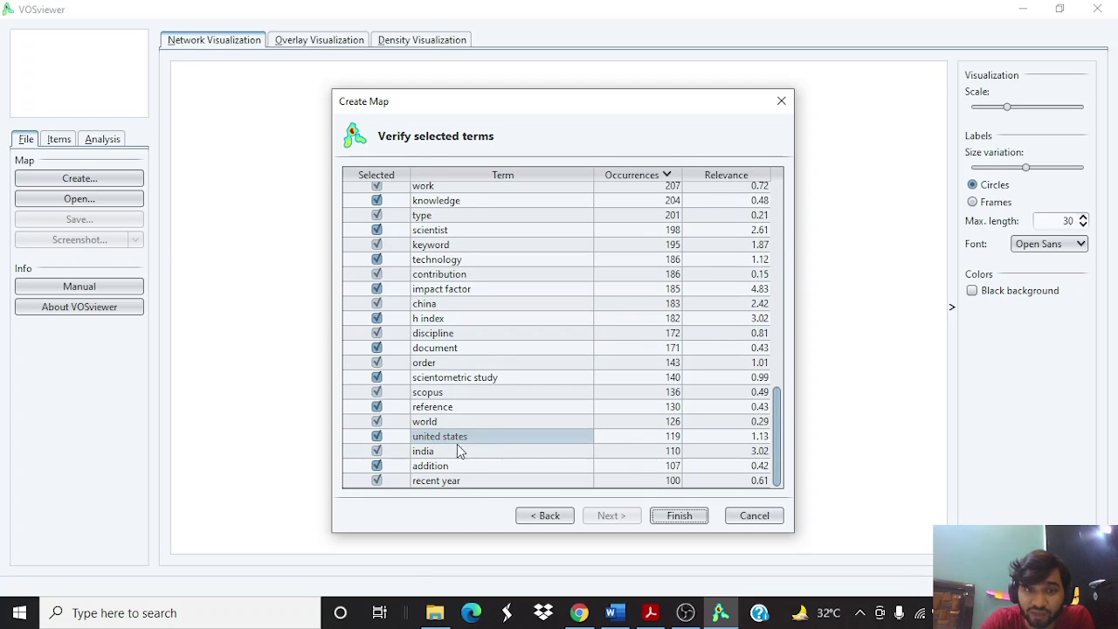
click(456, 451)
click(452, 440)
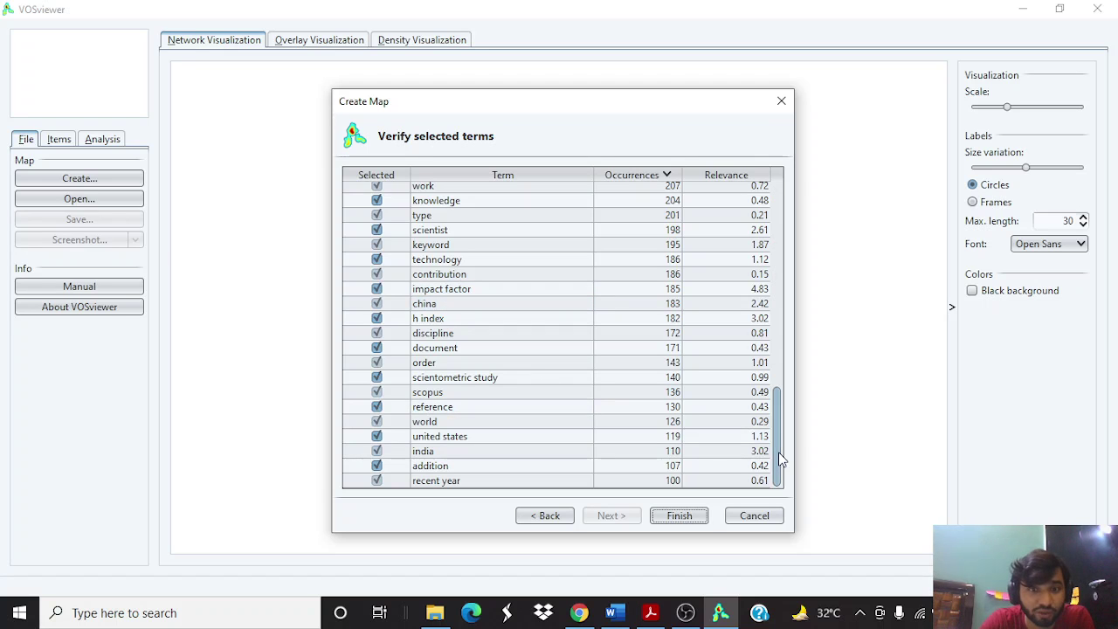
Step: Return to the top of the term list and finish building the map
scroll(778, 452, up, 1)
drag(778, 445, 779, 283)
scroll(775, 271, up, 1)
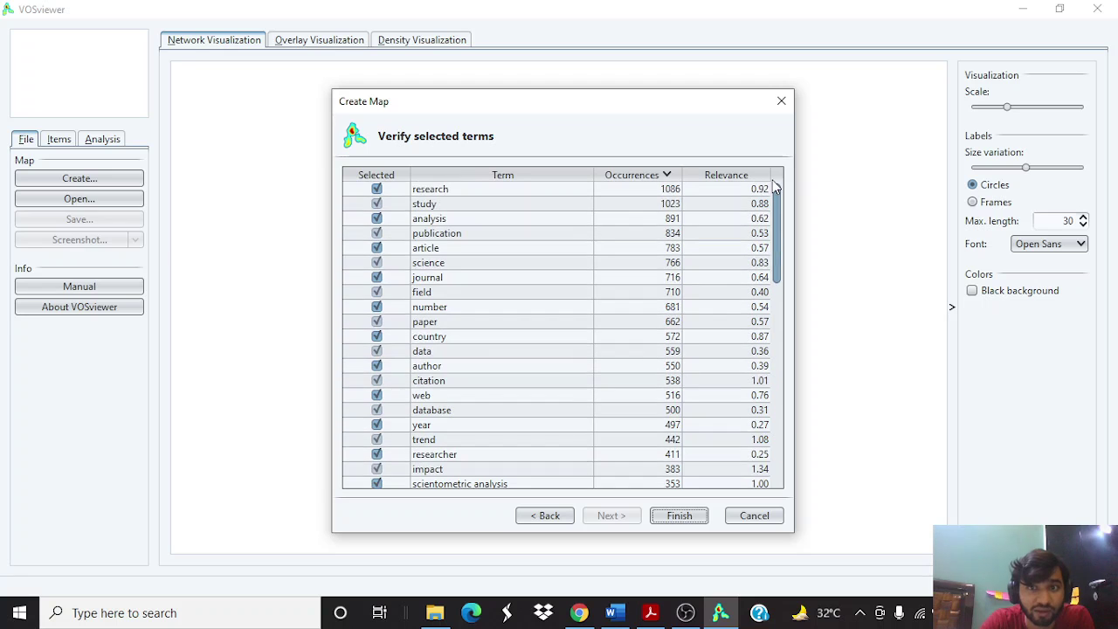
click(680, 514)
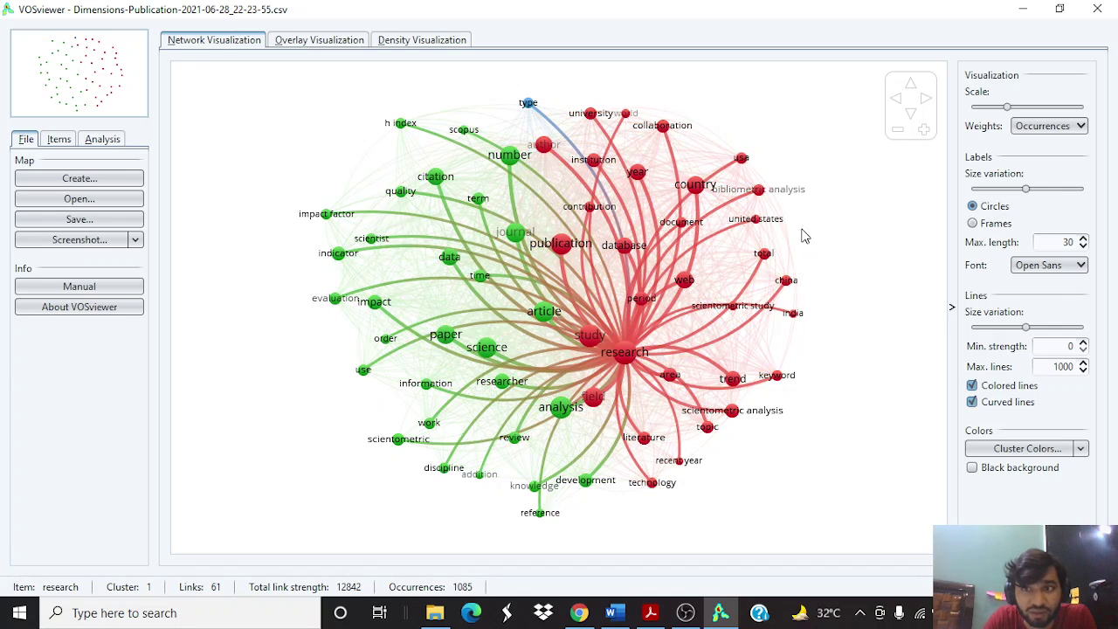
Step: Set the scale slightly below its start and the line size variation to 1.00
mouse_move(996, 110)
drag(1007, 107, 1097, 105)
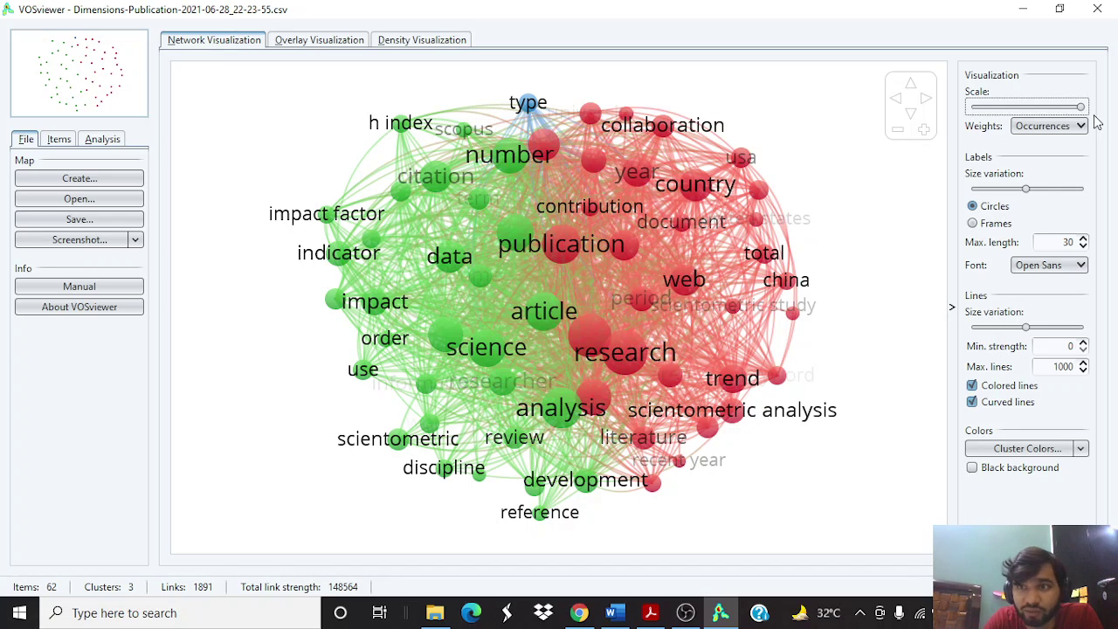
drag(1080, 107, 1000, 117)
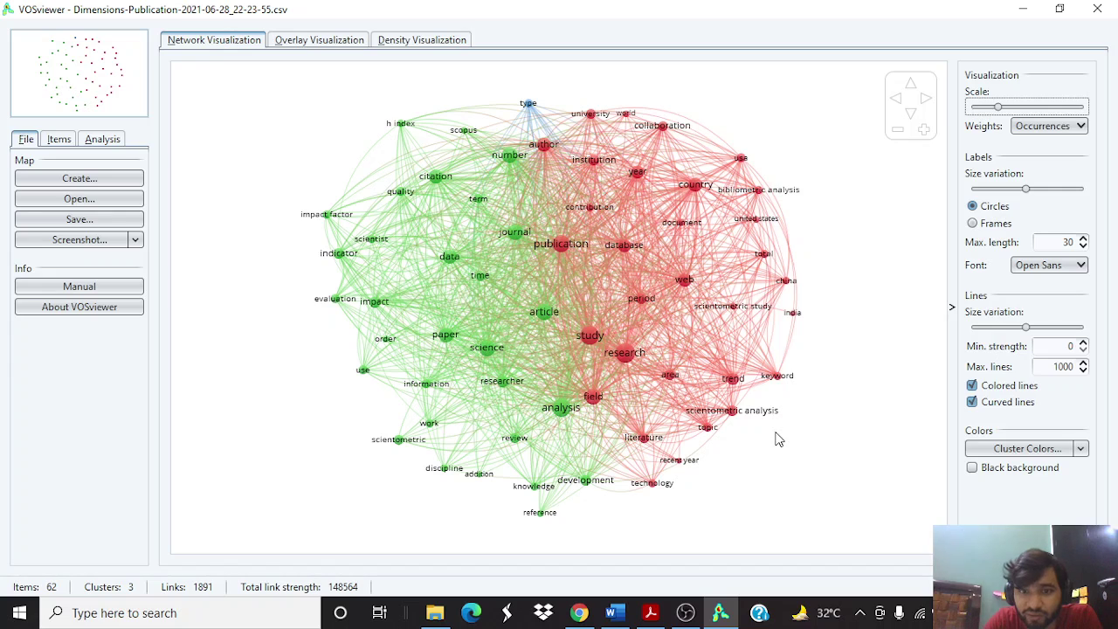
drag(1026, 326, 1087, 335)
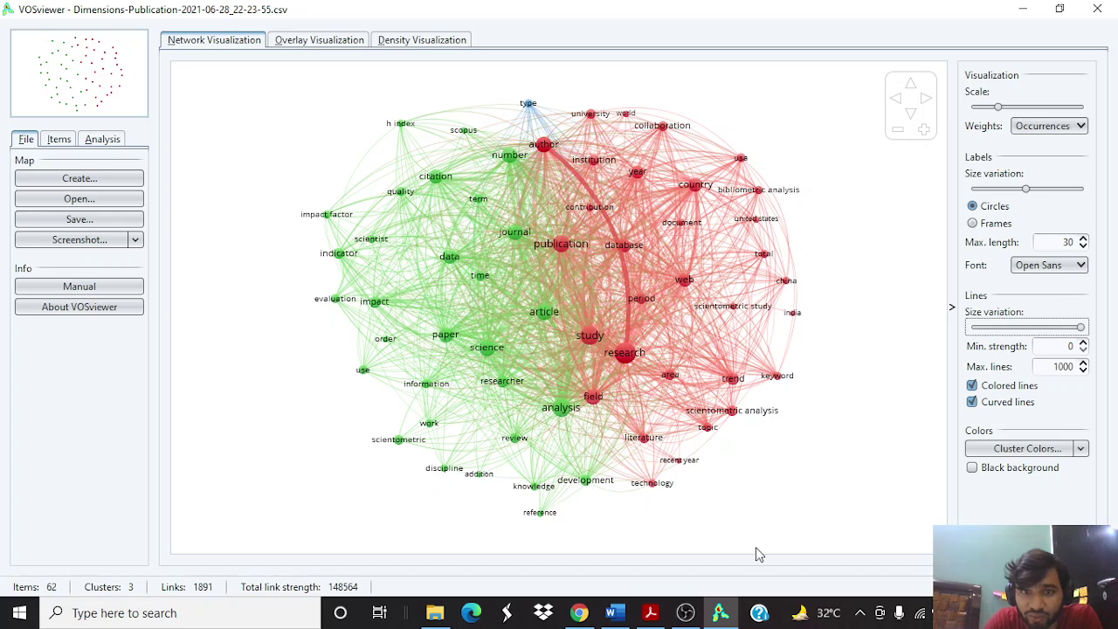
click(1083, 371)
click(1083, 370)
click(1083, 370)
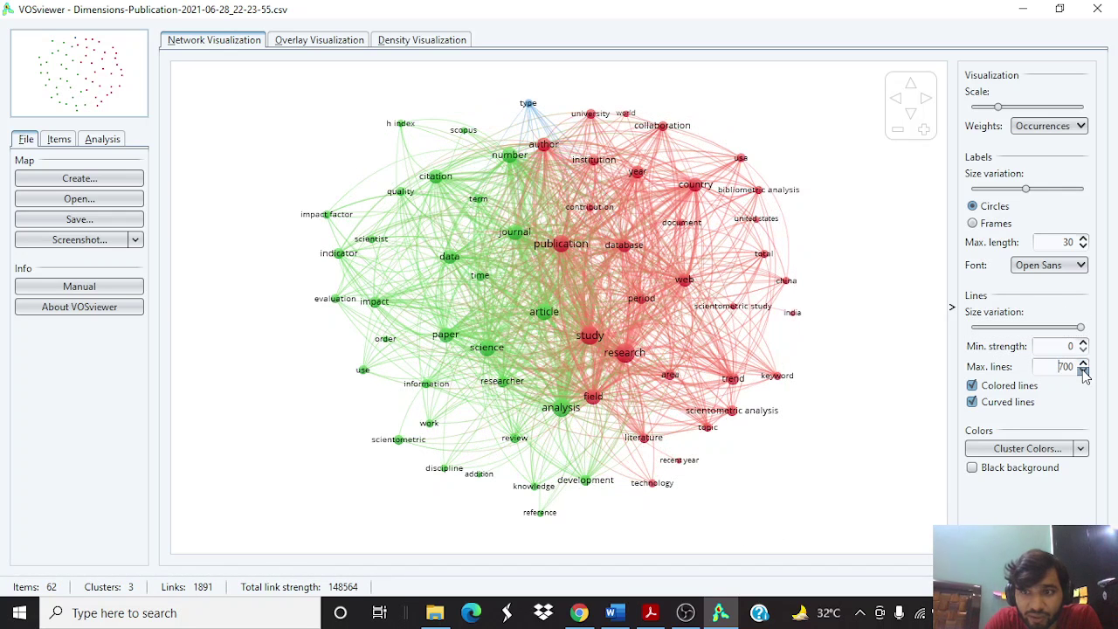
click(1083, 371)
click(1083, 370)
click(1083, 370)
click(1082, 370)
click(1083, 370)
click(1083, 371)
click(1083, 370)
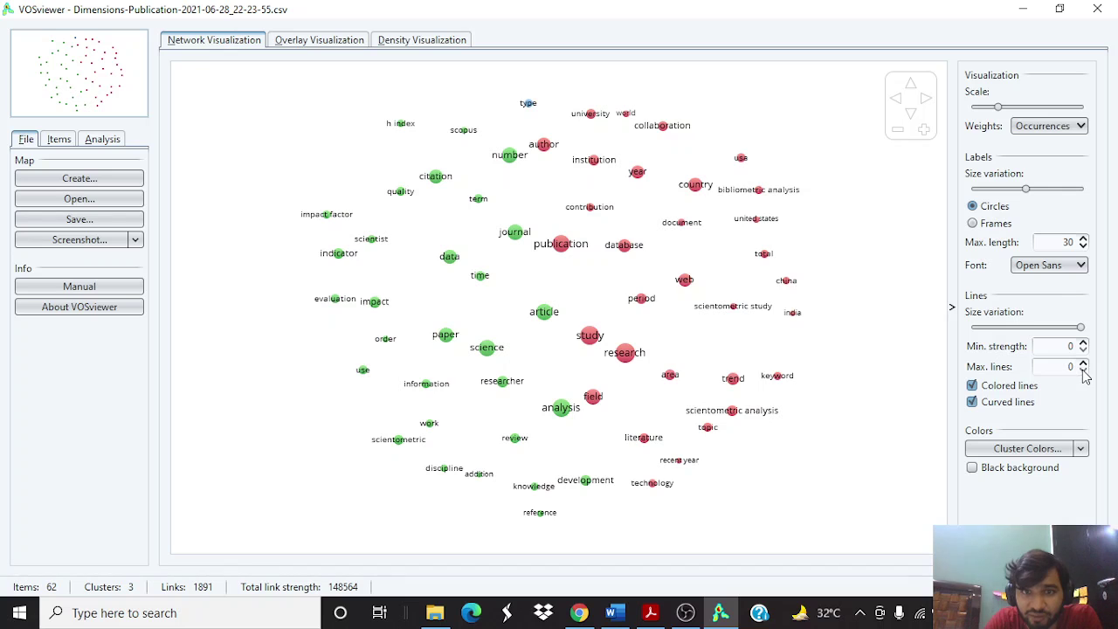
click(1083, 362)
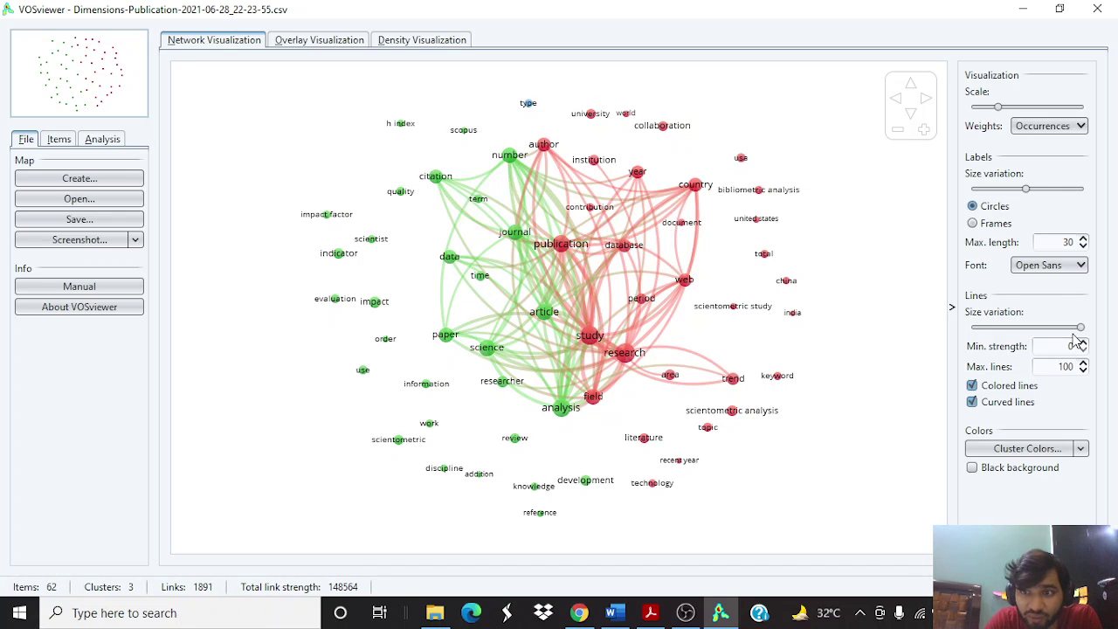
drag(1080, 326, 971, 328)
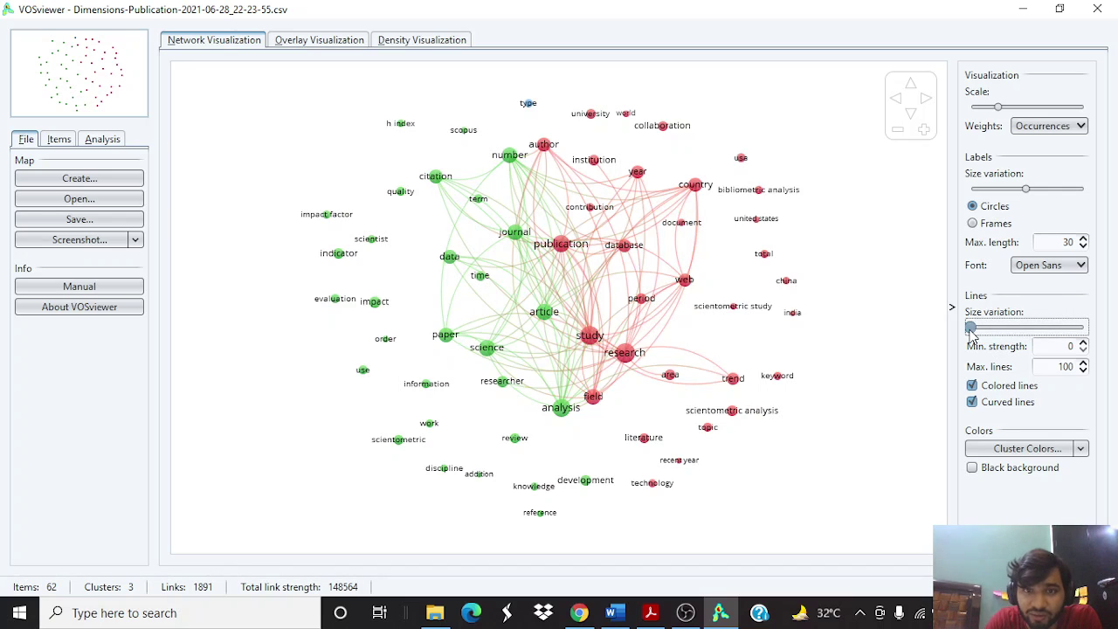
drag(971, 330, 1088, 338)
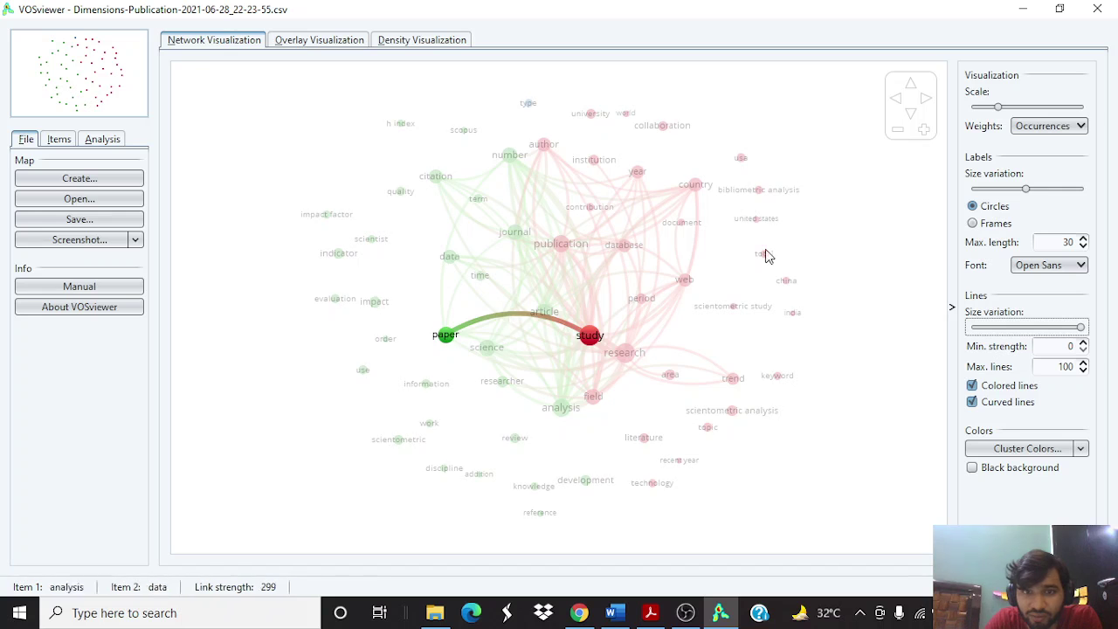
click(1083, 363)
click(1083, 362)
click(1083, 362)
click(1082, 363)
click(1083, 362)
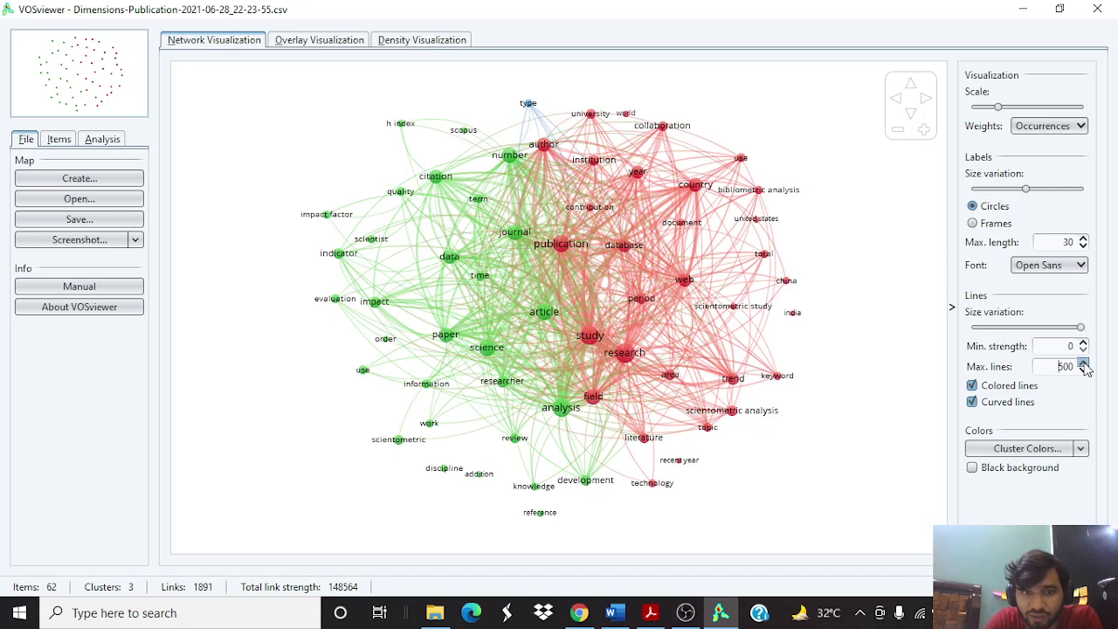
click(1083, 362)
click(1083, 363)
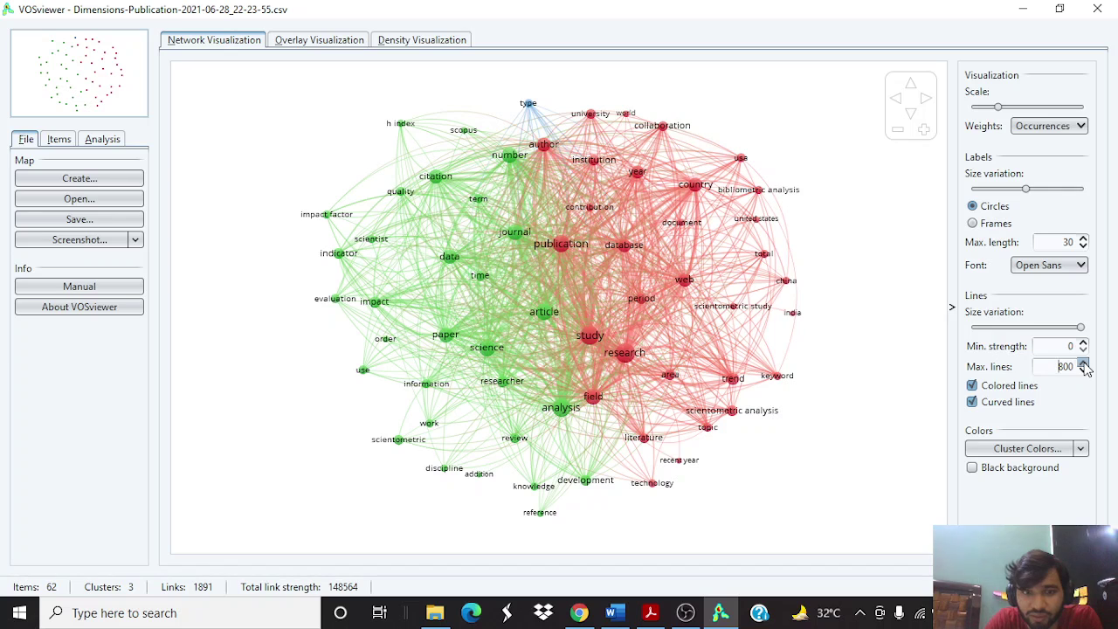
click(1084, 364)
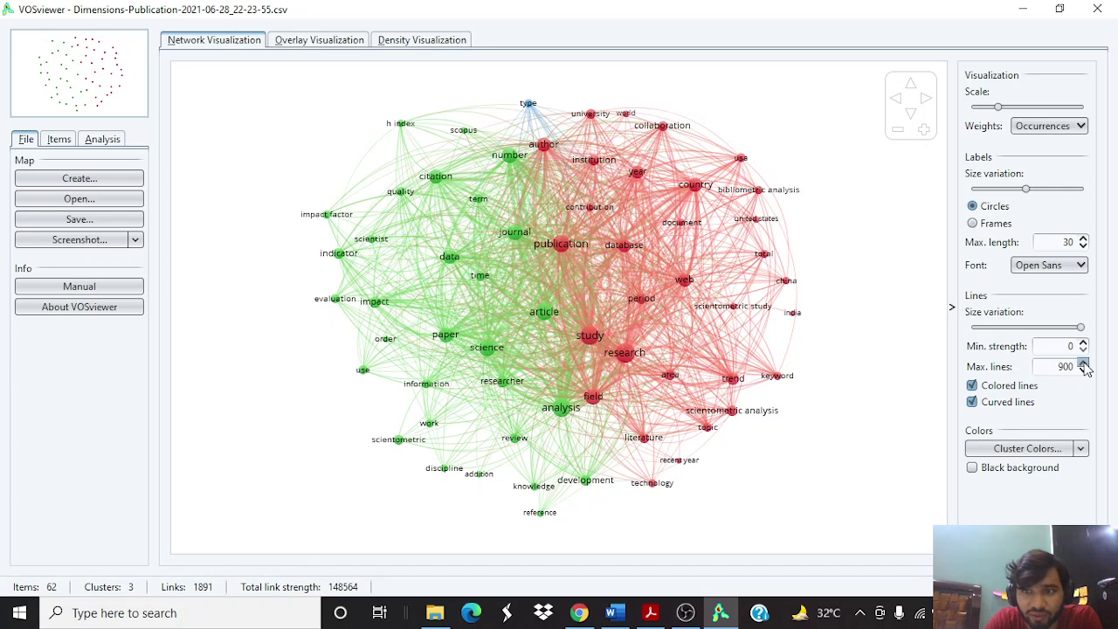
click(1083, 364)
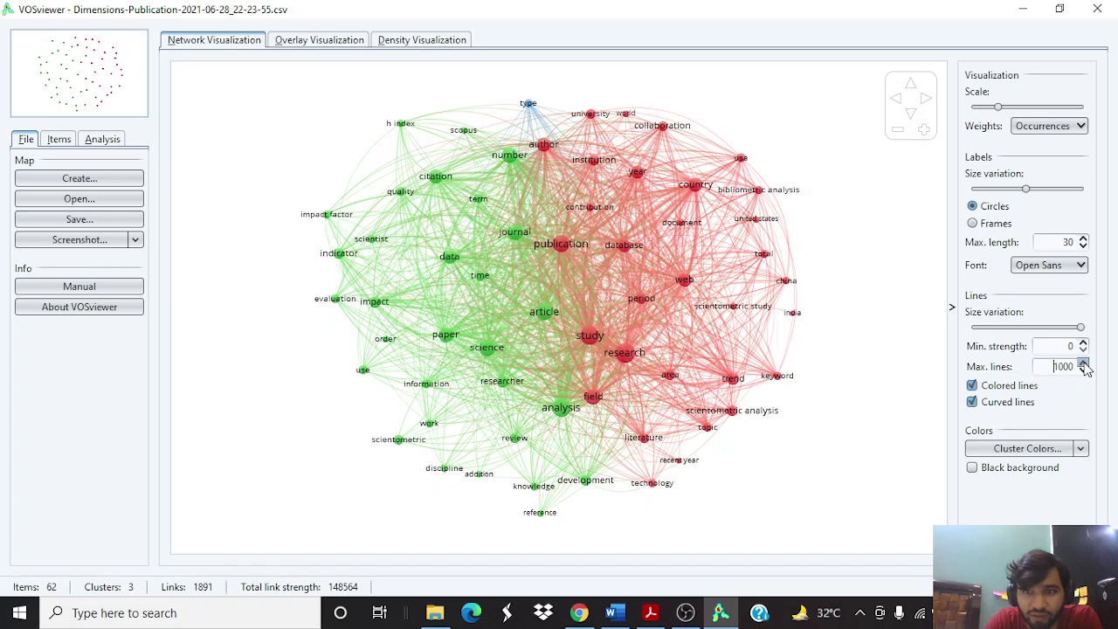
click(972, 387)
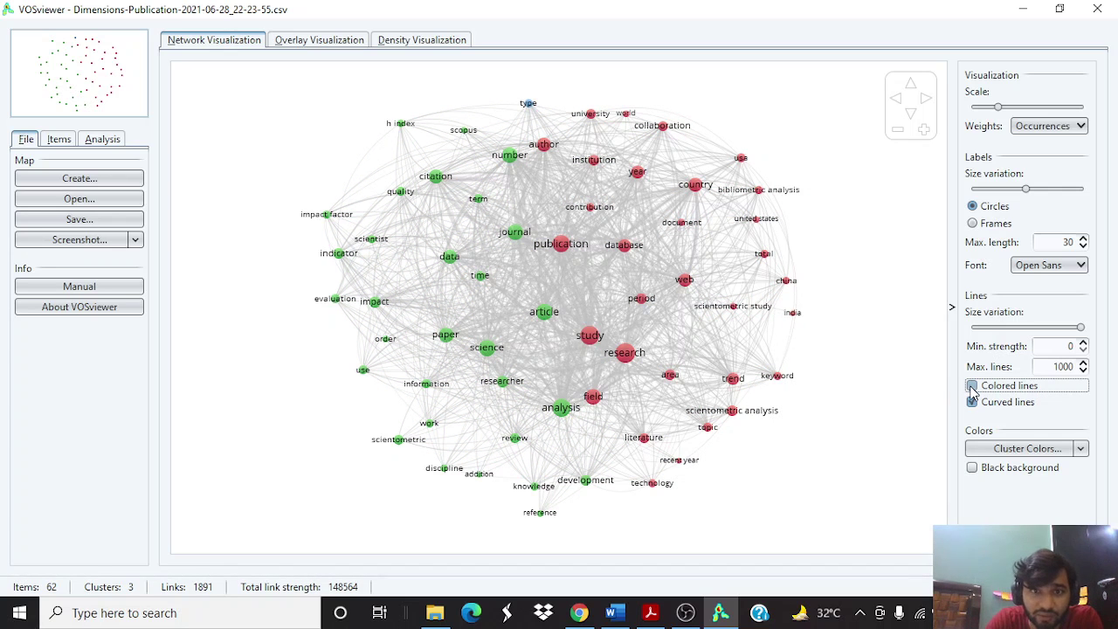
click(972, 387)
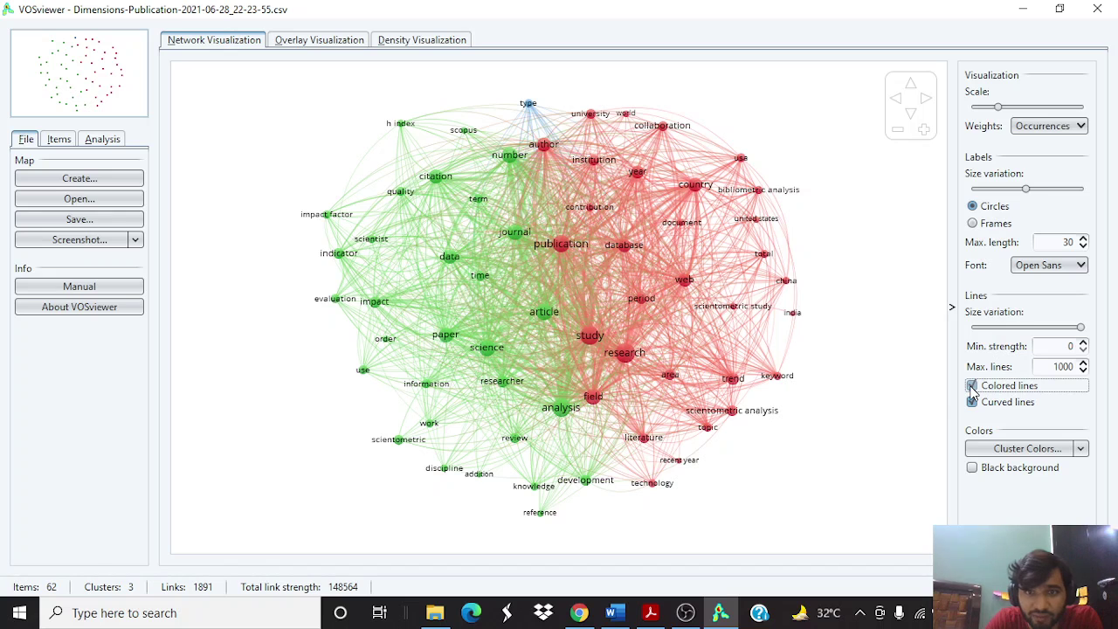
Step: Turn off Curved lines so the network links are drawn straight
click(976, 405)
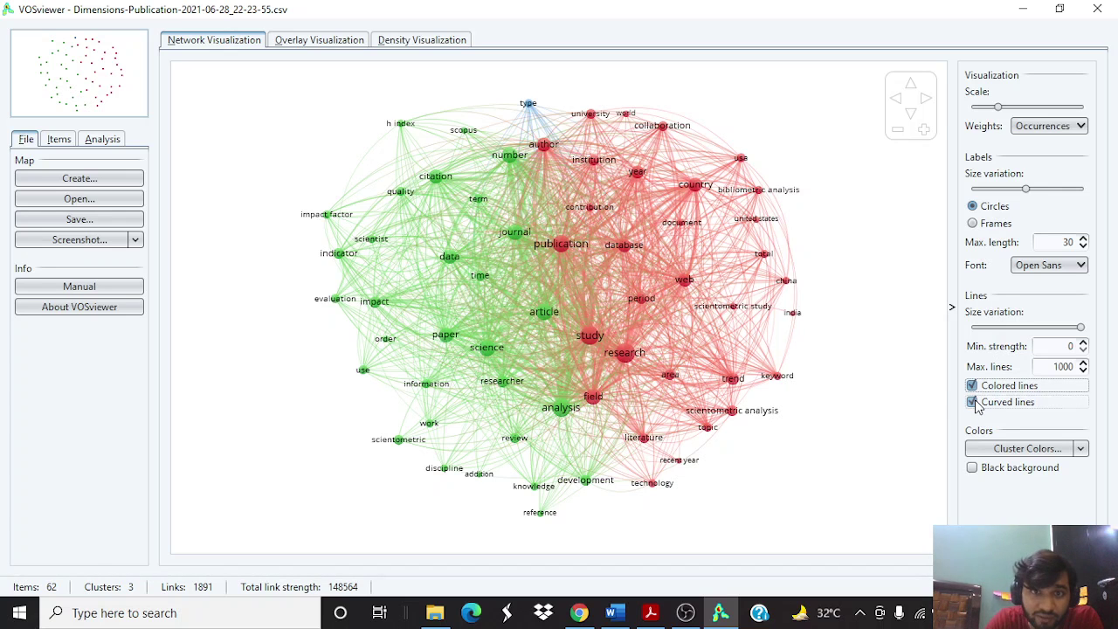
click(972, 402)
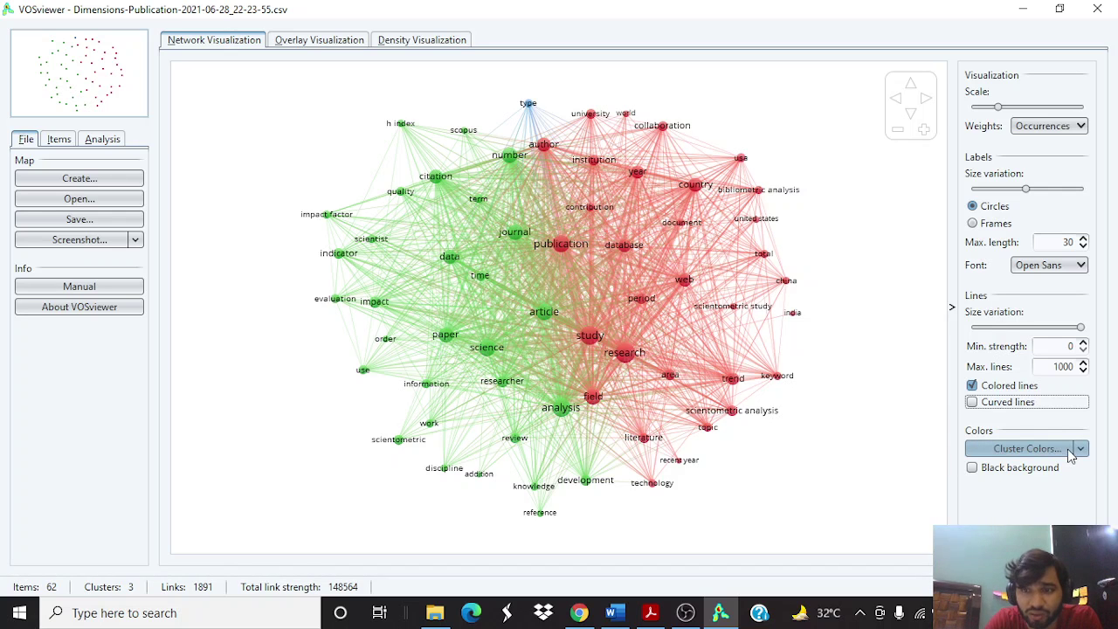
click(321, 40)
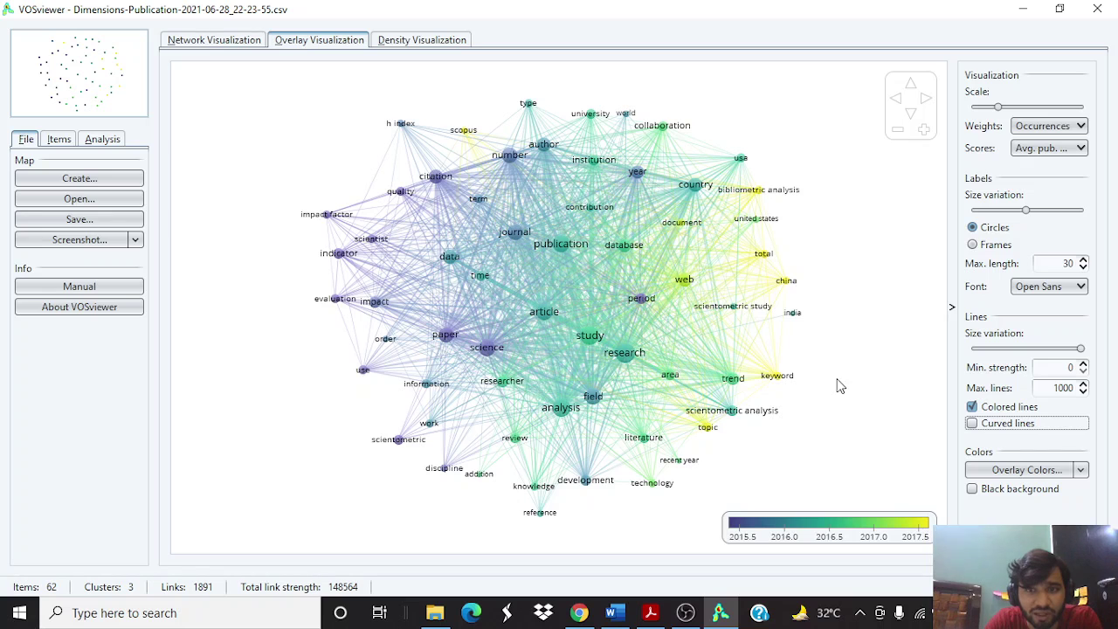
mouse_move(784, 381)
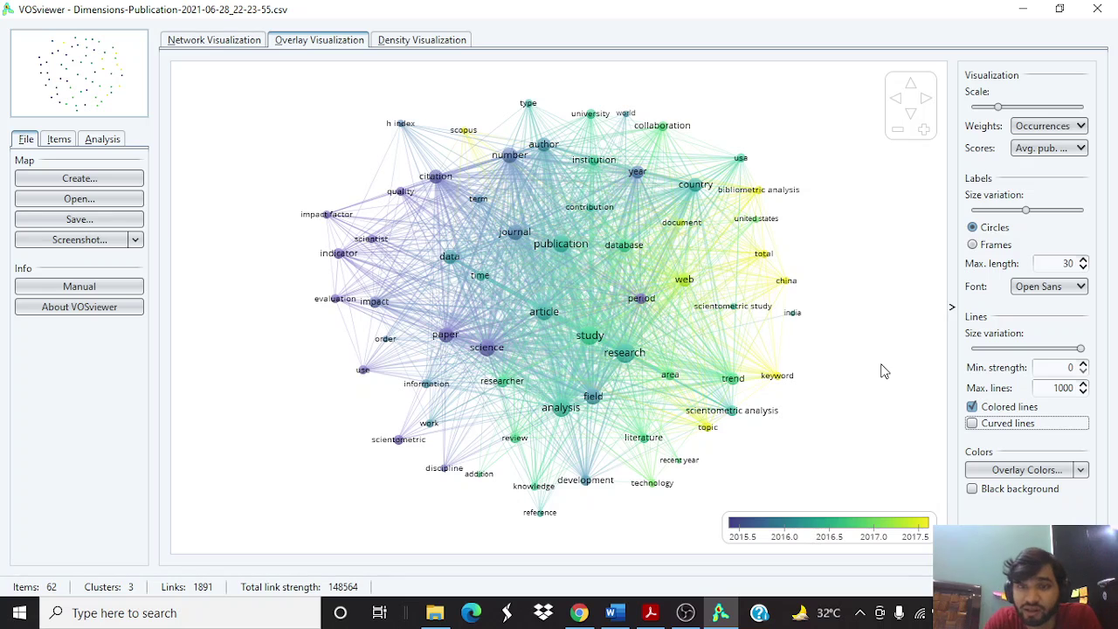
mouse_move(790, 286)
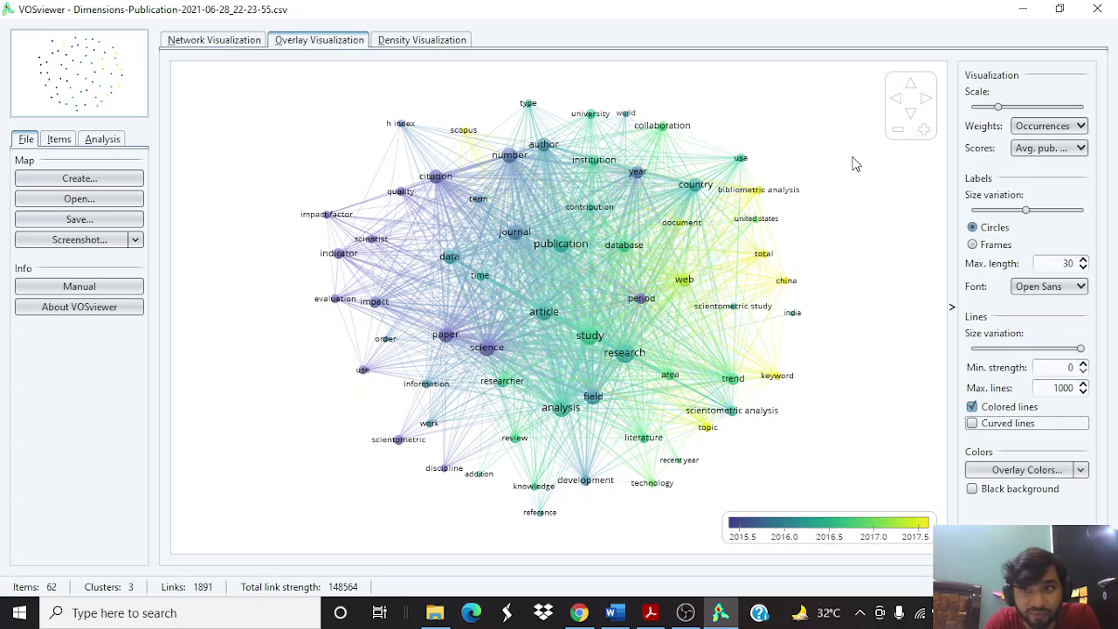
click(1073, 152)
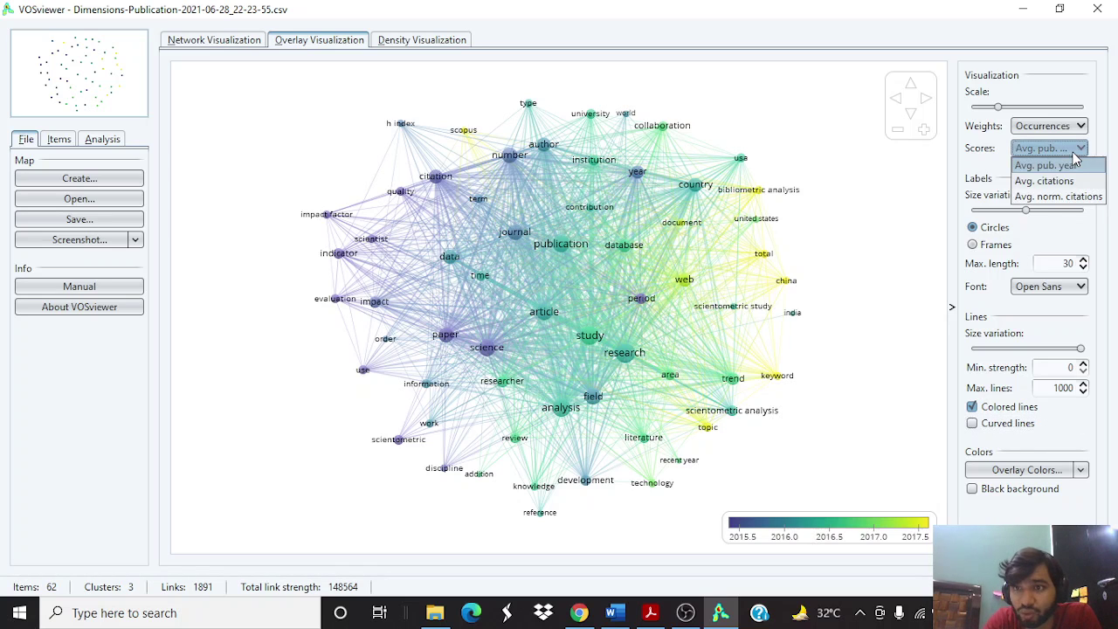
click(1074, 183)
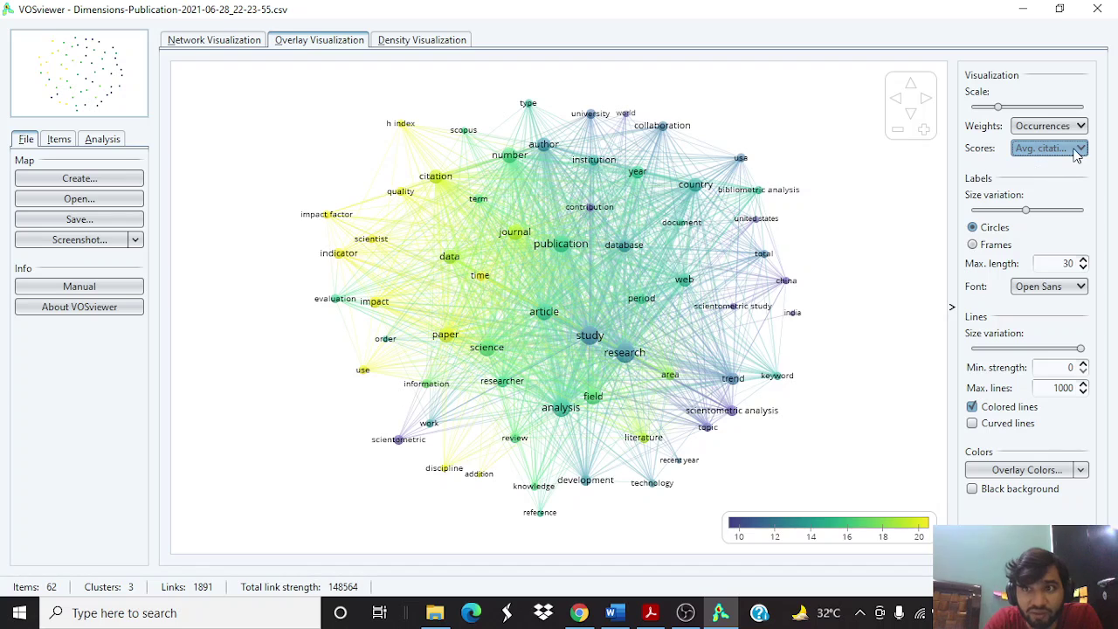
click(1076, 154)
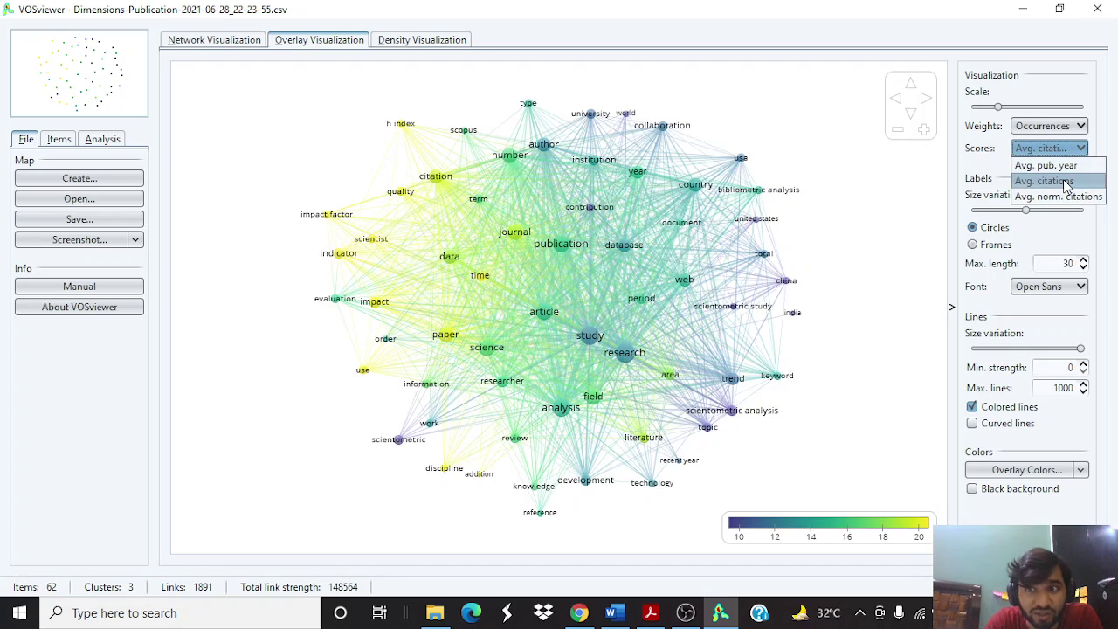
click(1066, 184)
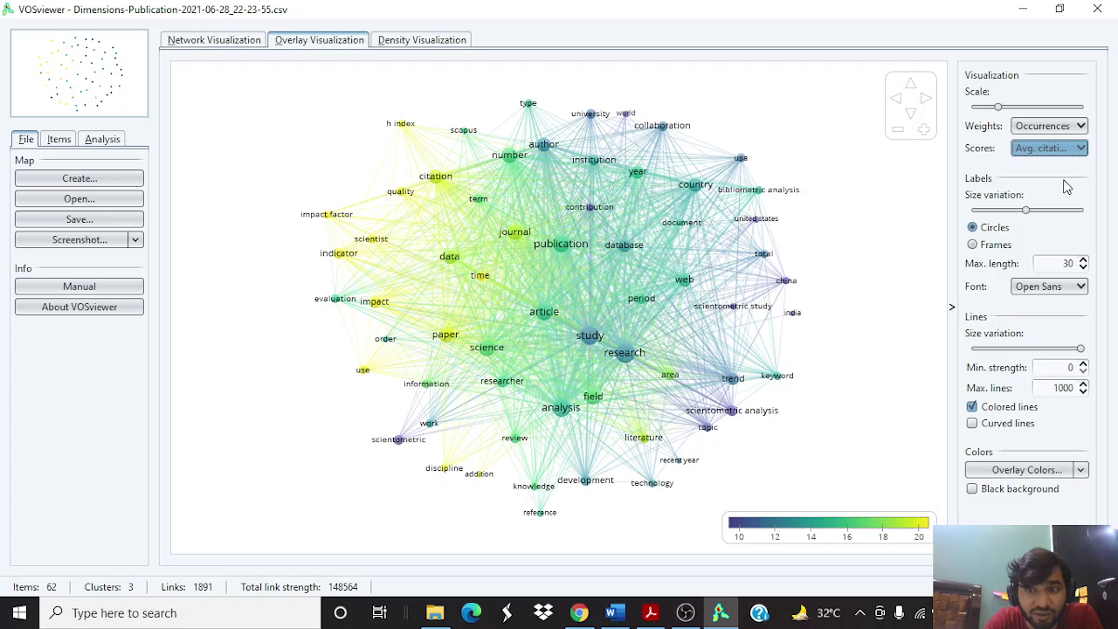
click(924, 530)
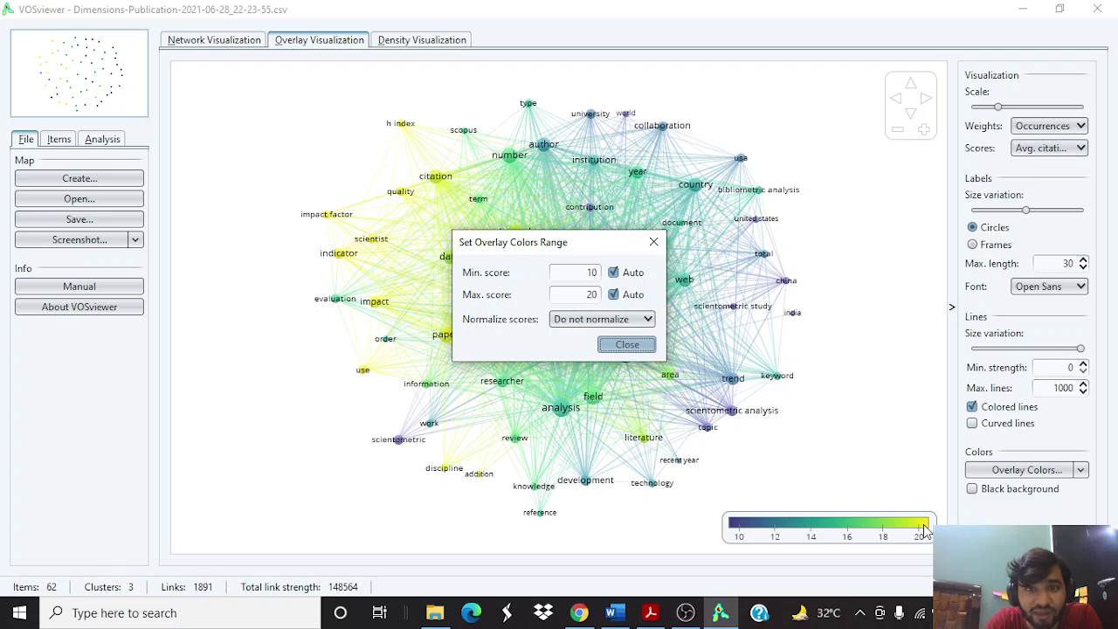
click(626, 346)
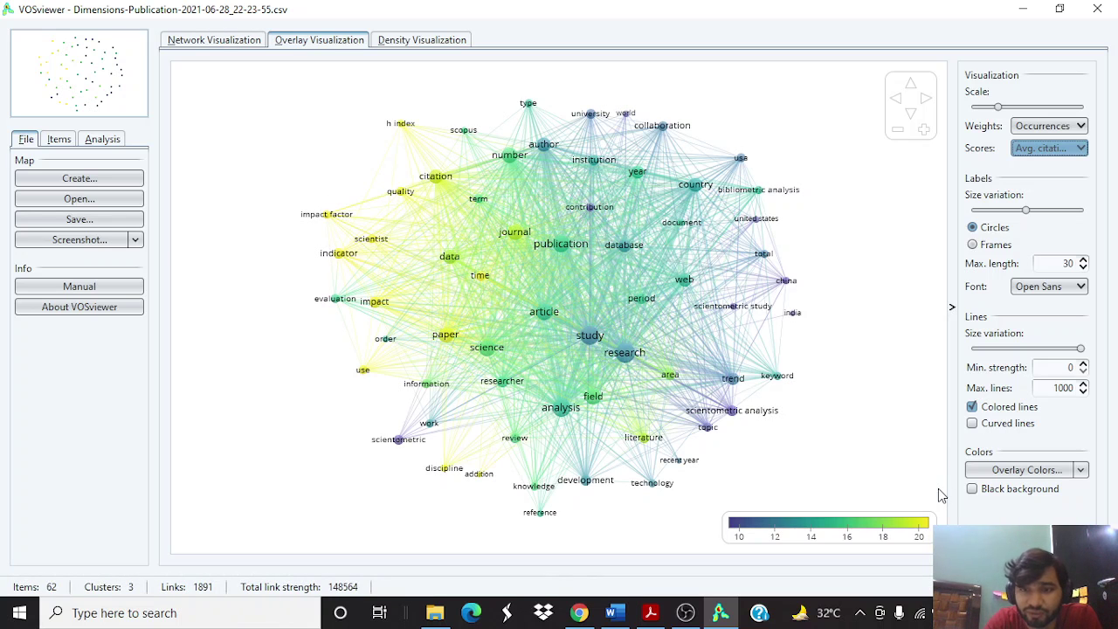
Step: Try Avg. norm. citations as the overlay score, then settle on Avg. pub. year
click(1078, 153)
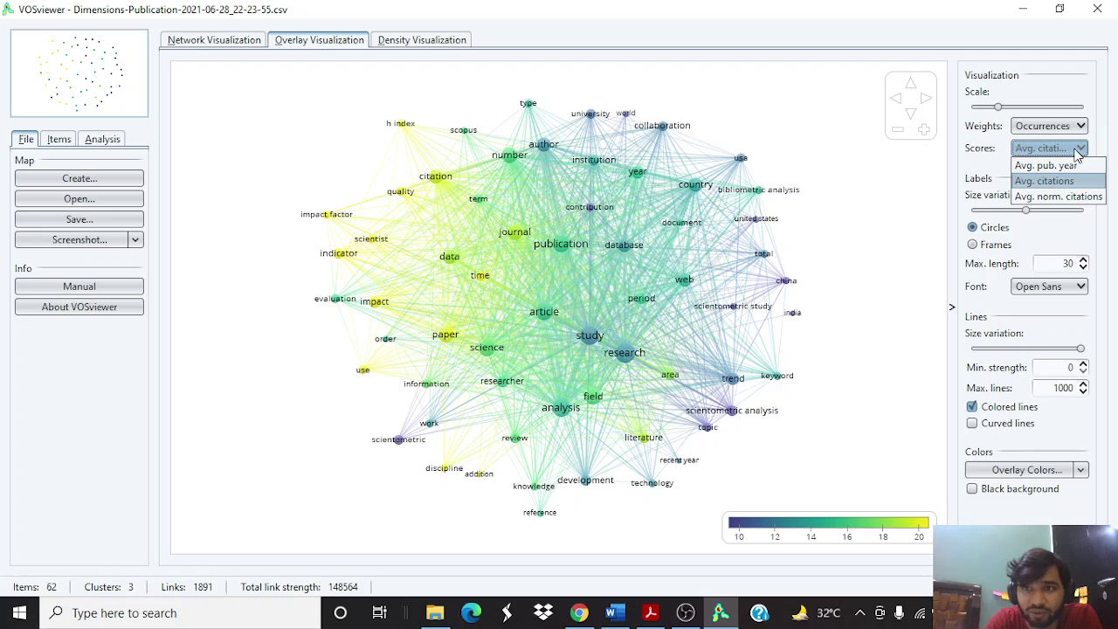
click(1067, 197)
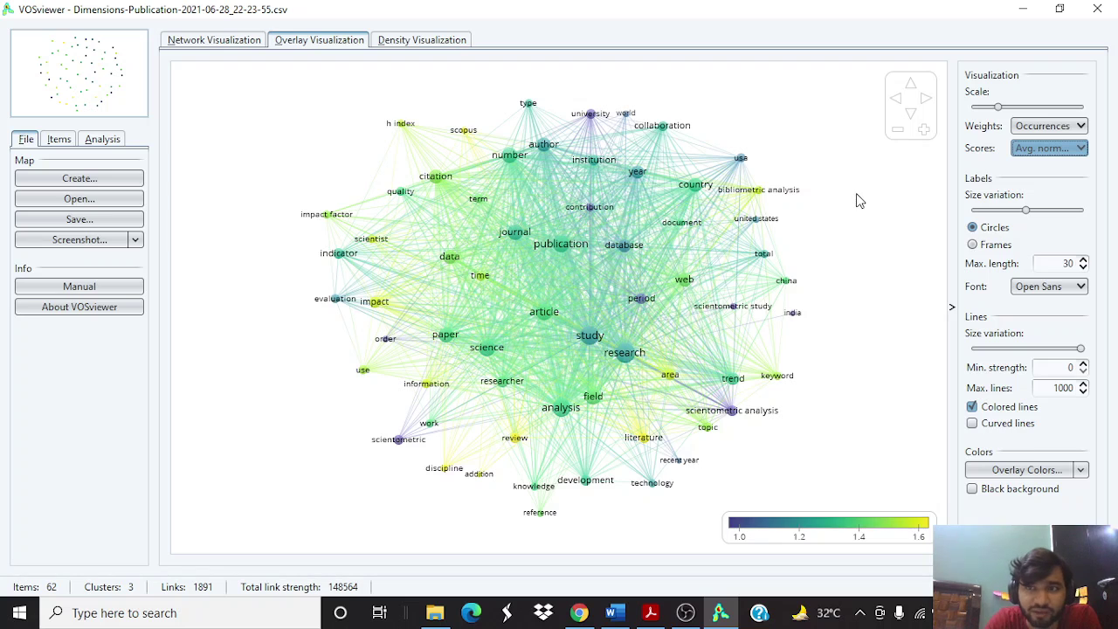
click(1075, 152)
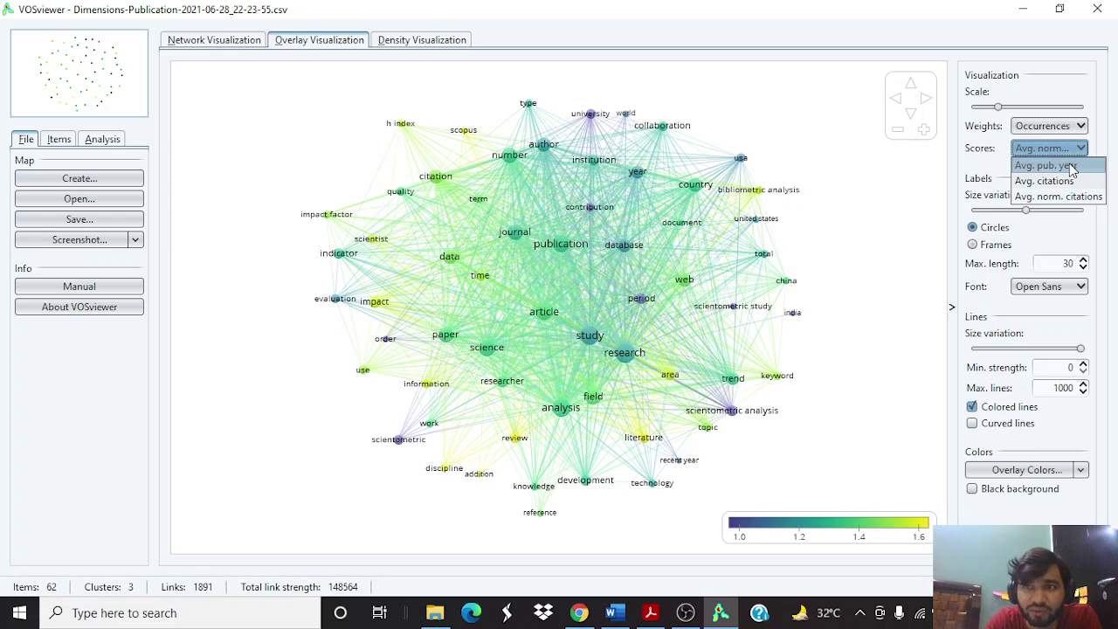
click(1071, 166)
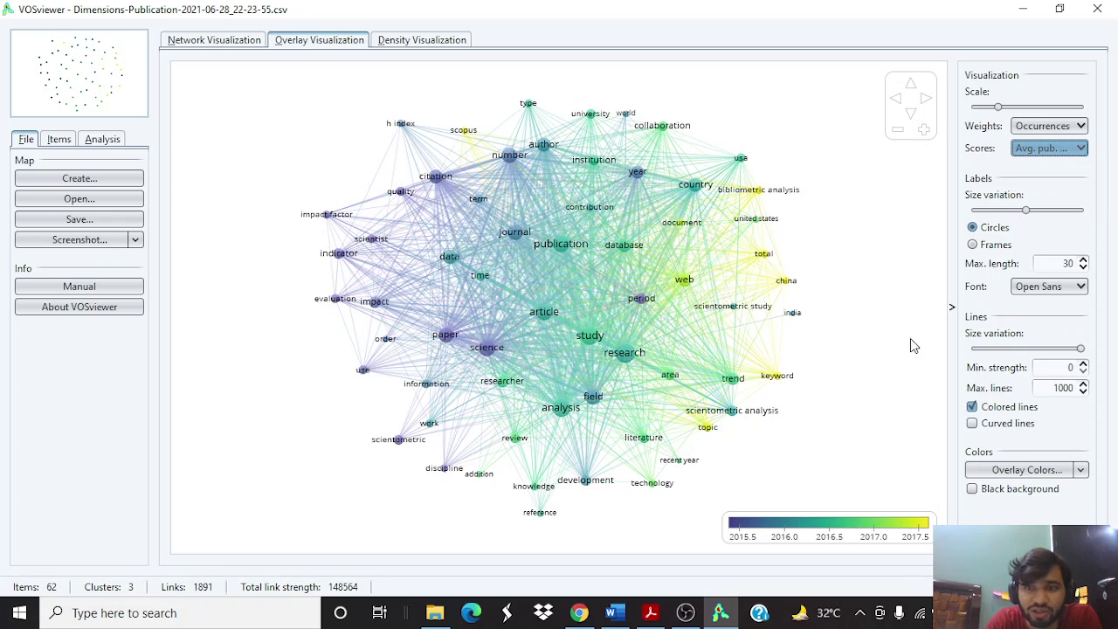
Step: Set the overlay colour range's Max. score to 2020
click(861, 532)
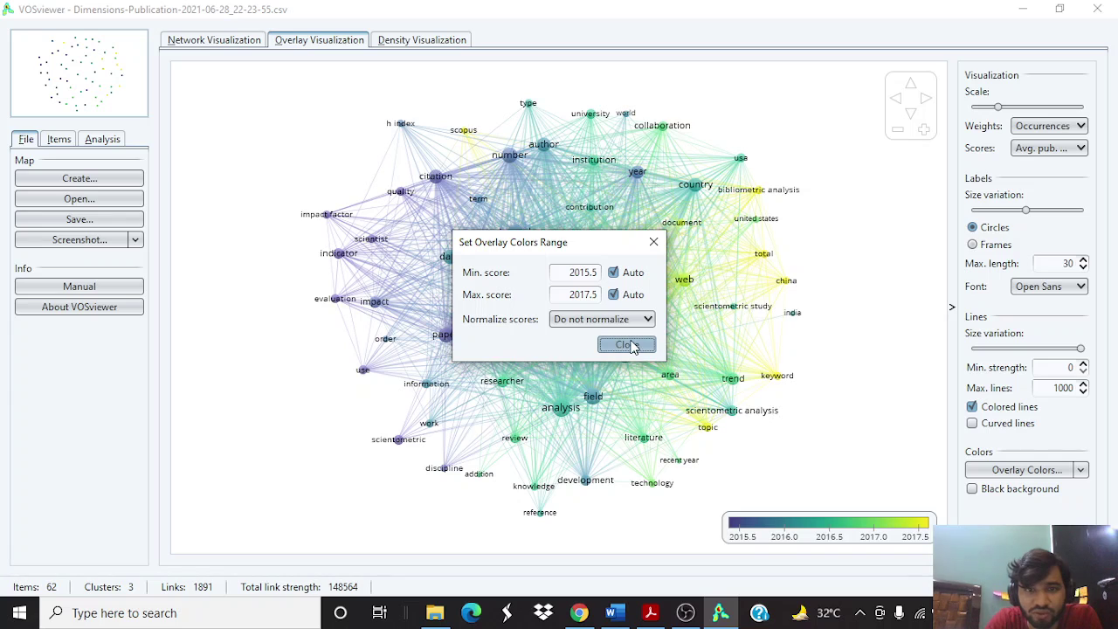
click(598, 297)
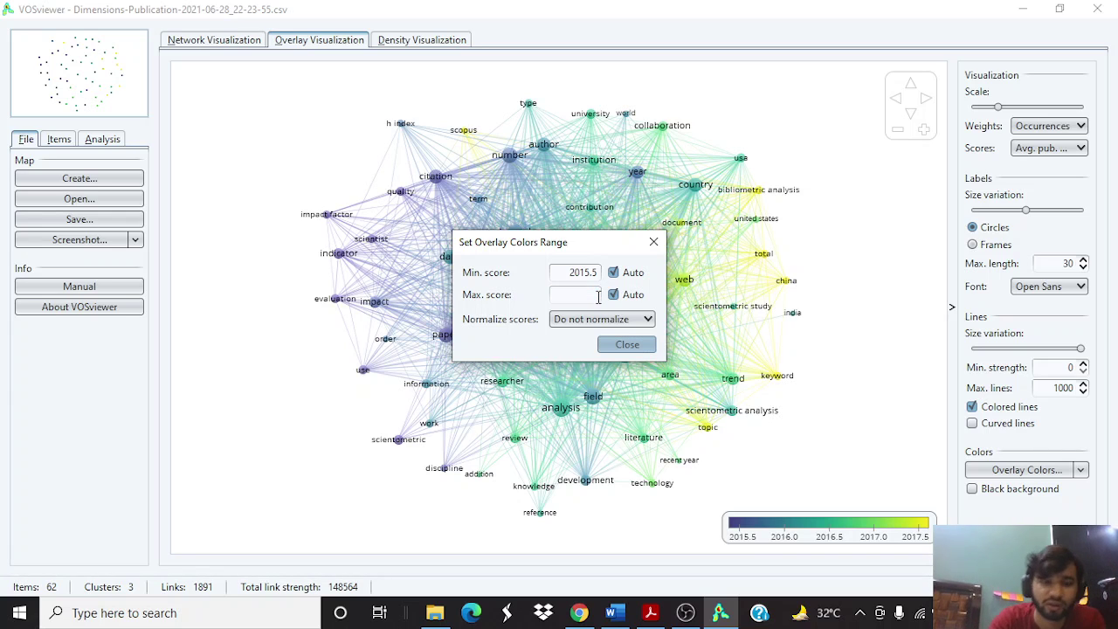
text(2020)
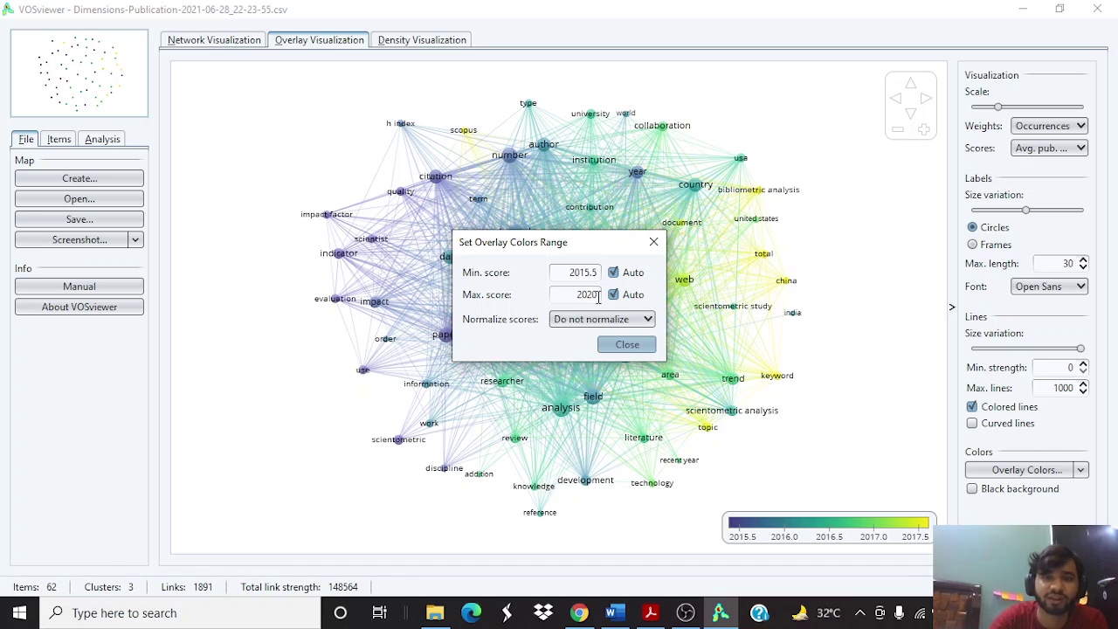
click(631, 346)
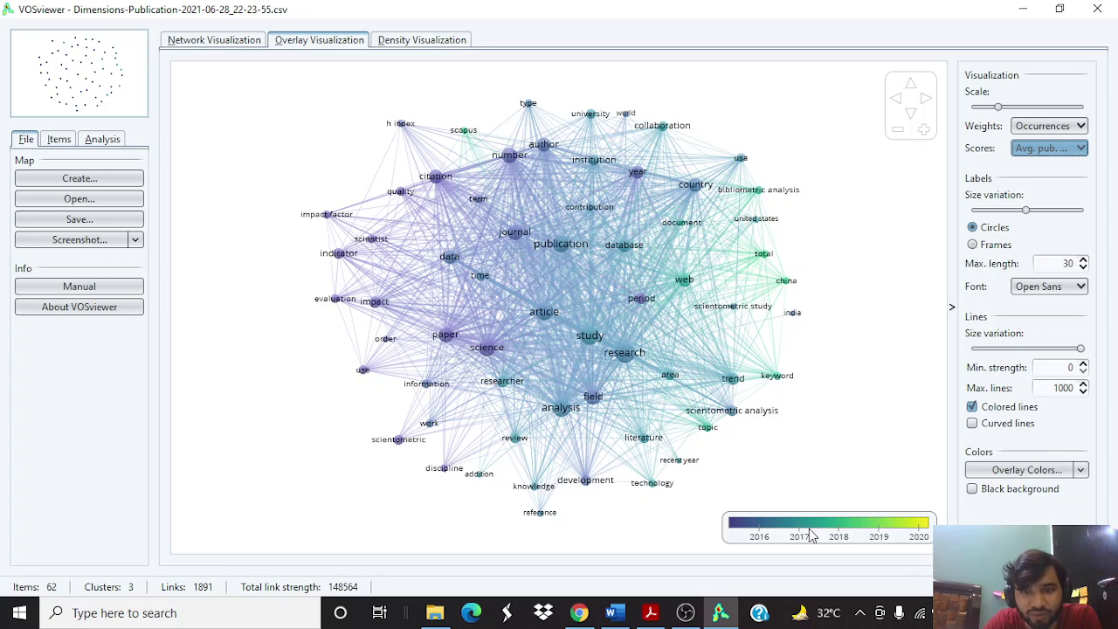
click(880, 353)
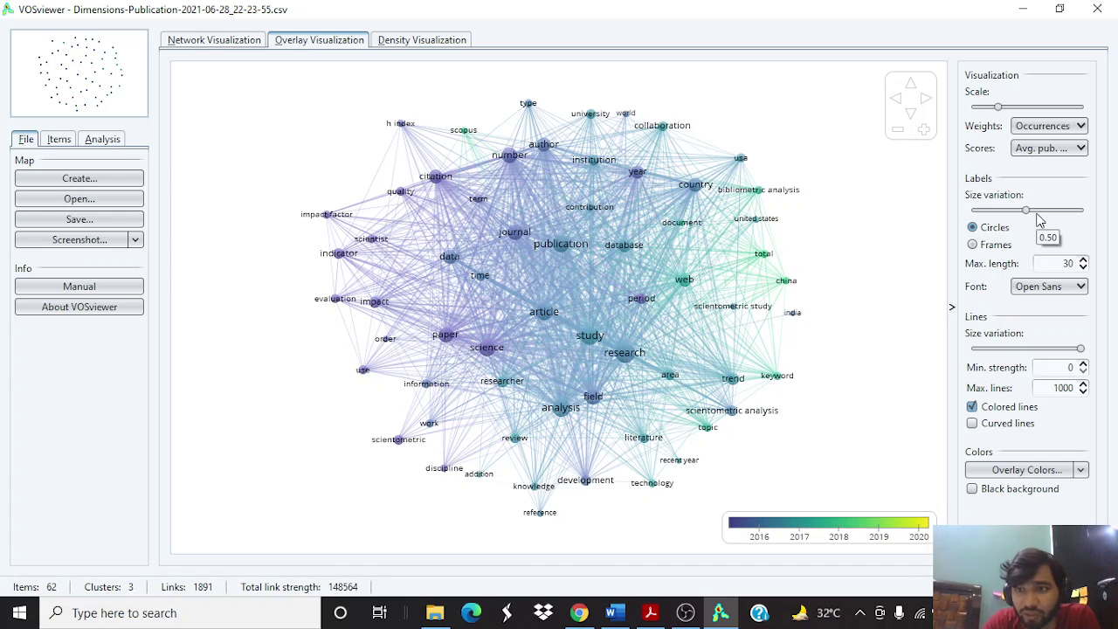
Step: Draw term labels as Frames and return to the cluster-coloured network view
click(976, 246)
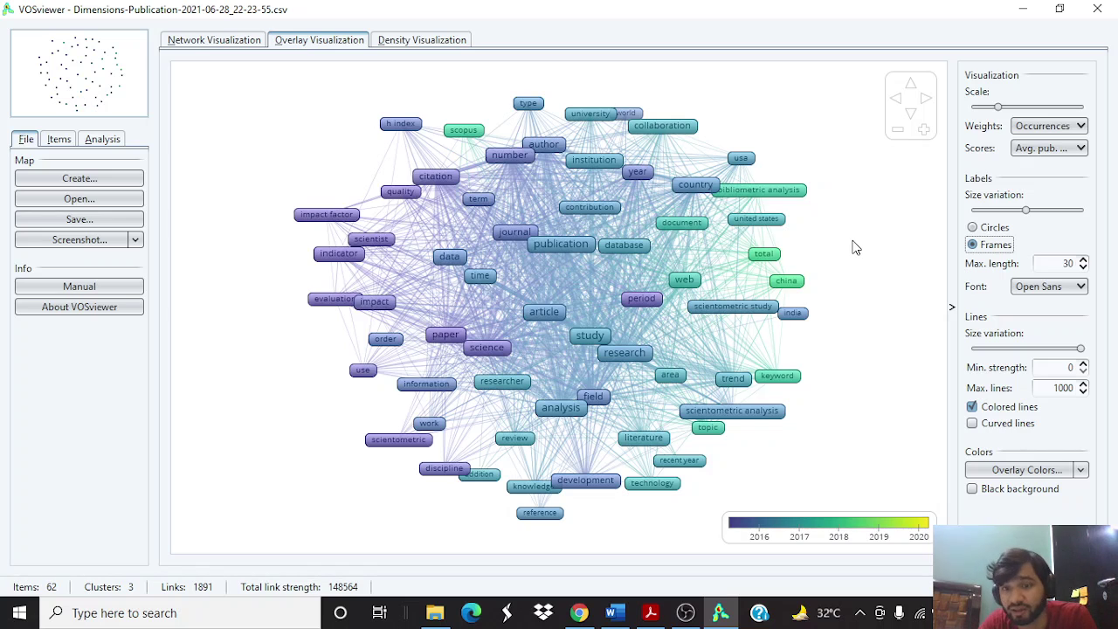
click(973, 228)
click(972, 245)
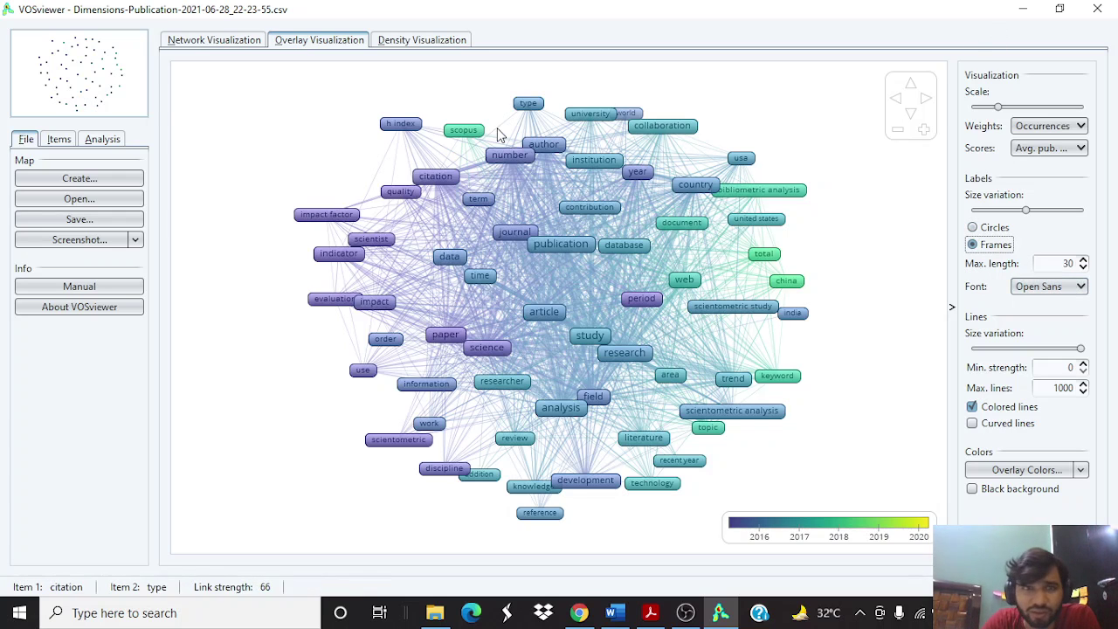
click(224, 46)
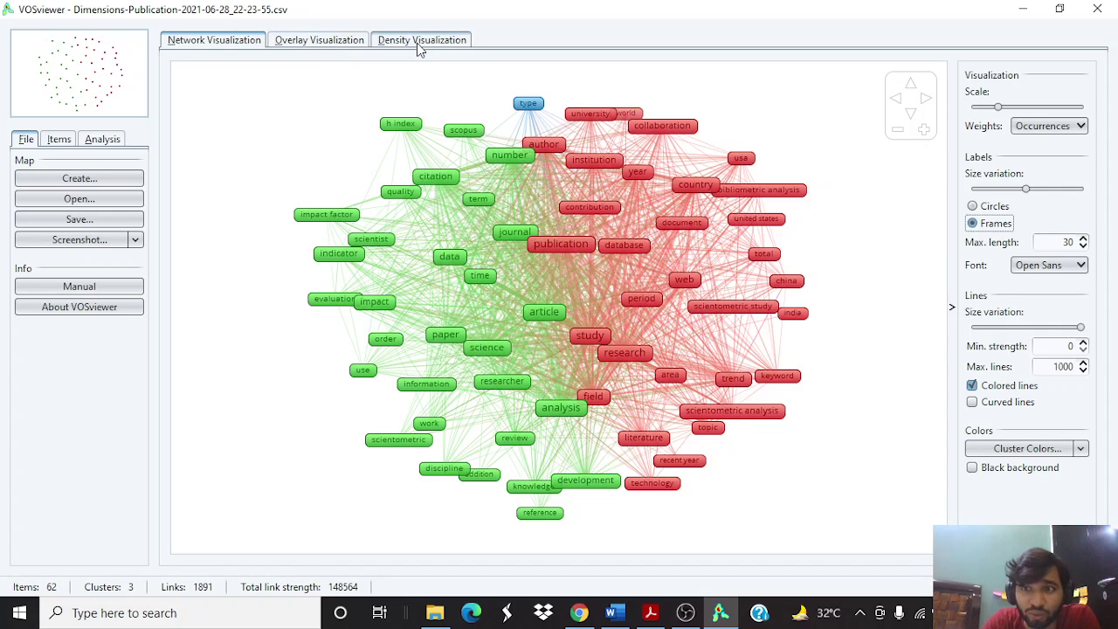
Step: Switch to the density view and apply the predefined Plasma density colours
click(417, 44)
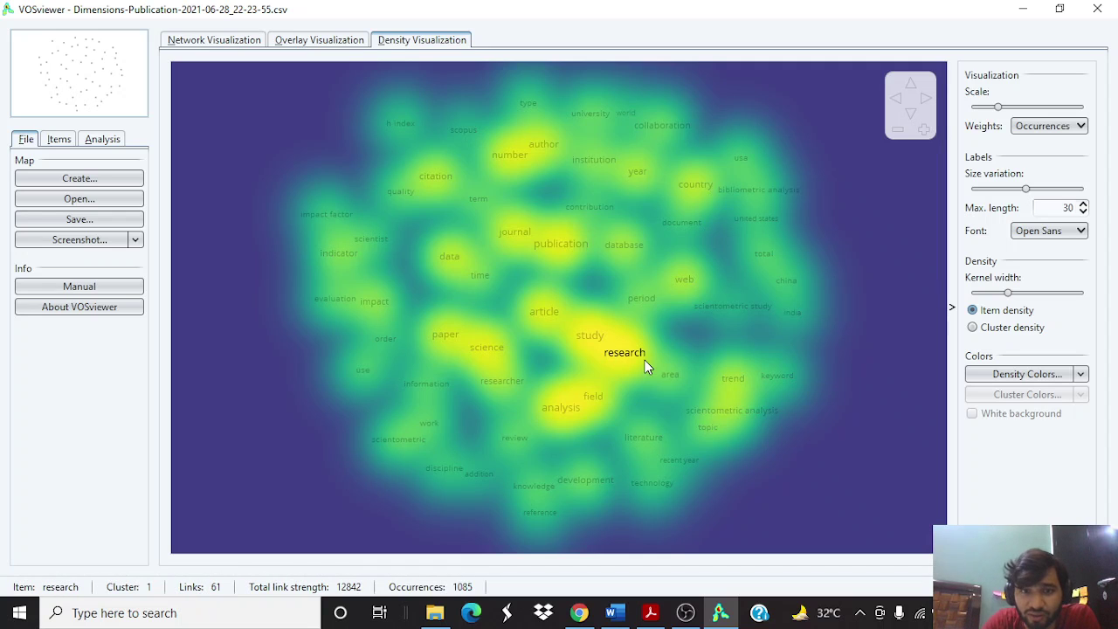
click(1067, 376)
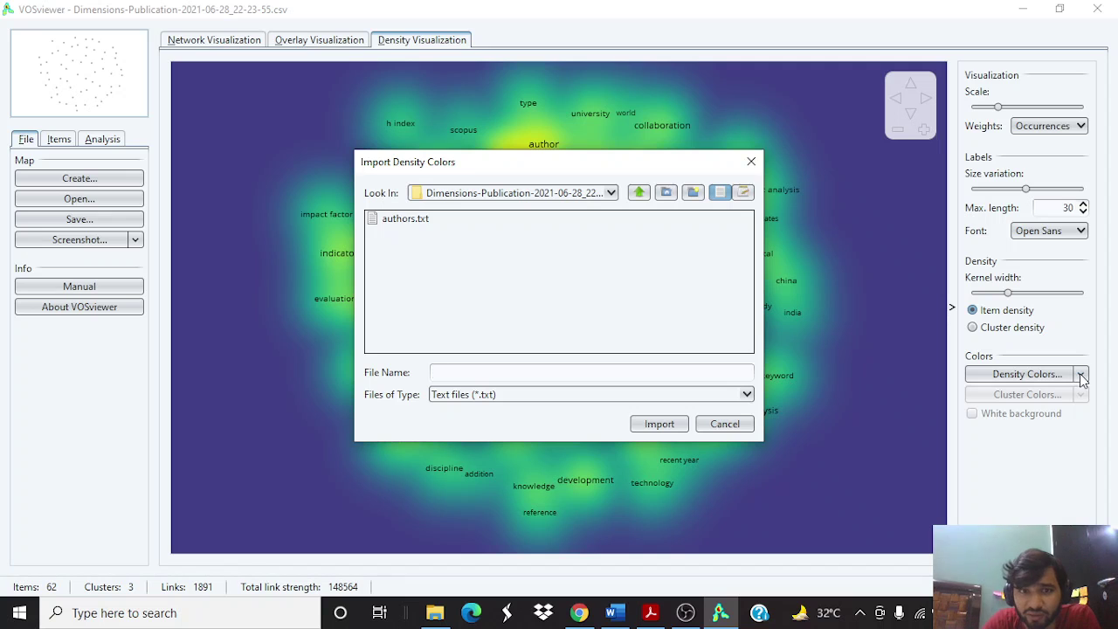
click(732, 425)
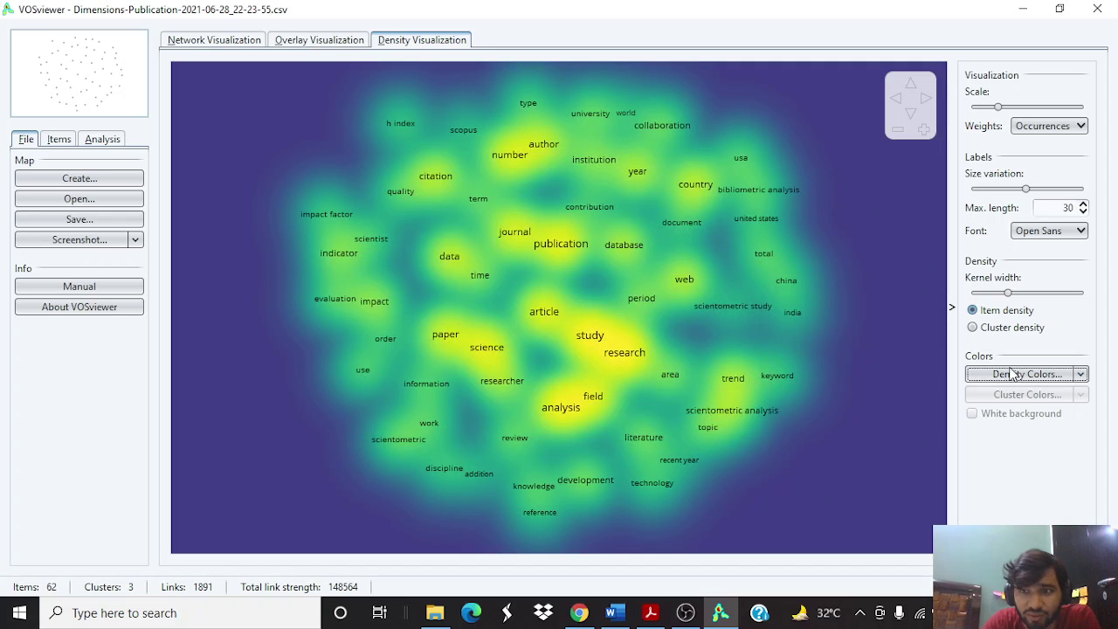
click(1081, 374)
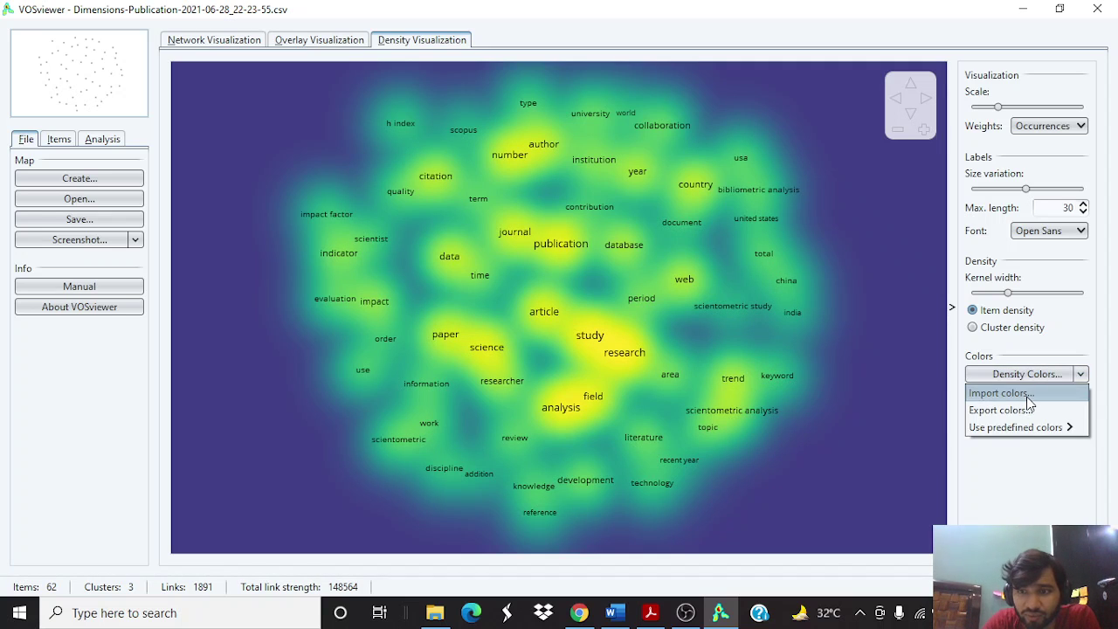
mouse_move(1023, 428)
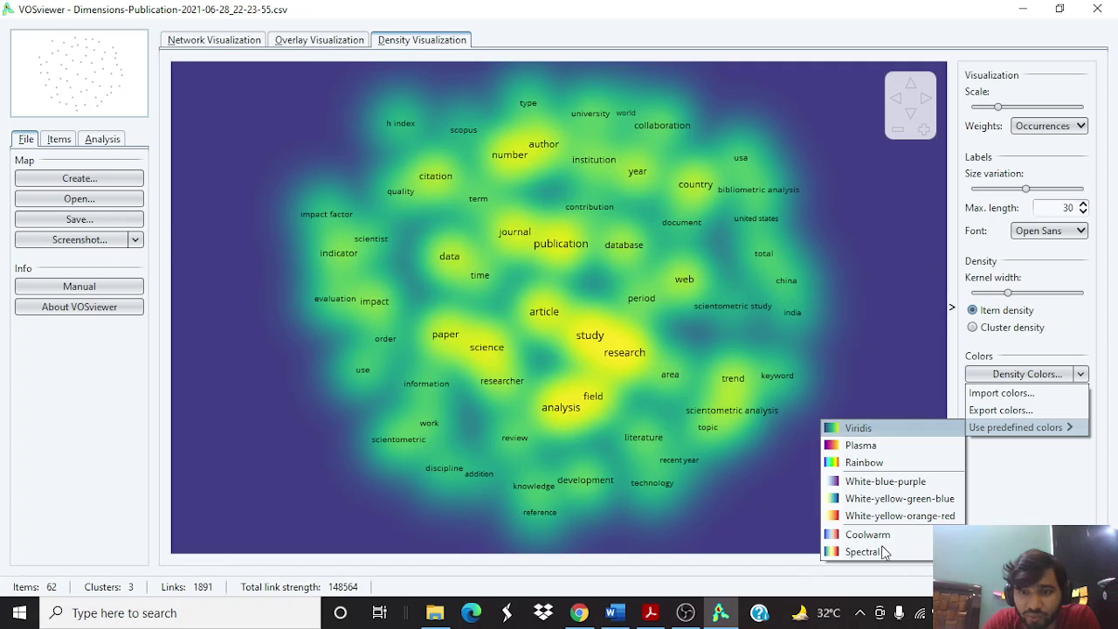
click(891, 445)
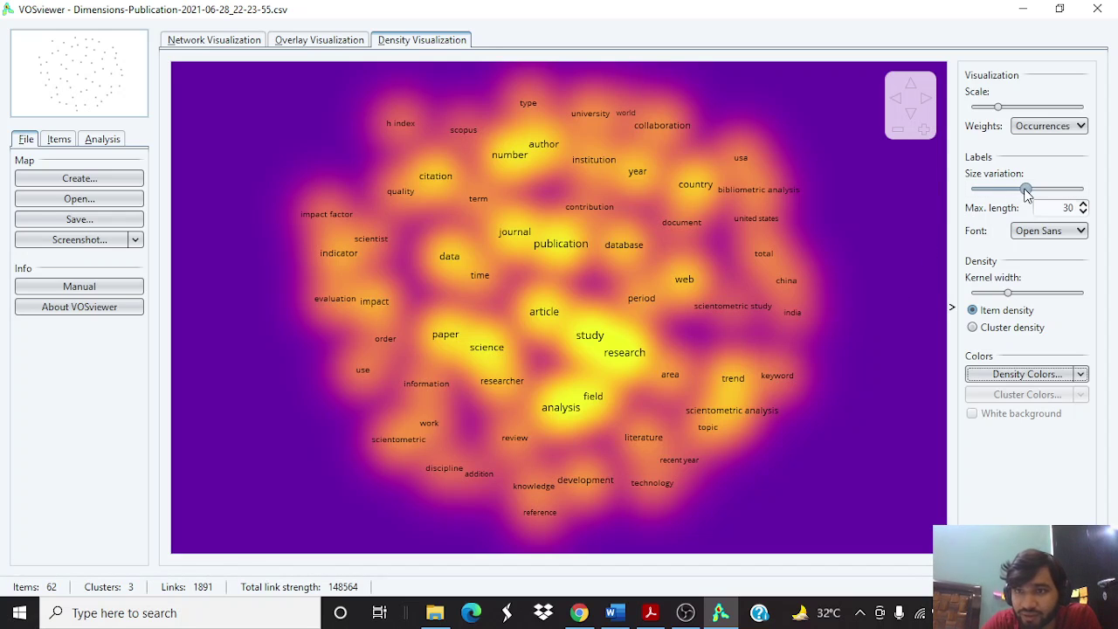
Step: Settle the Labels Size variation slider slightly right of its original position
drag(1025, 189, 1081, 191)
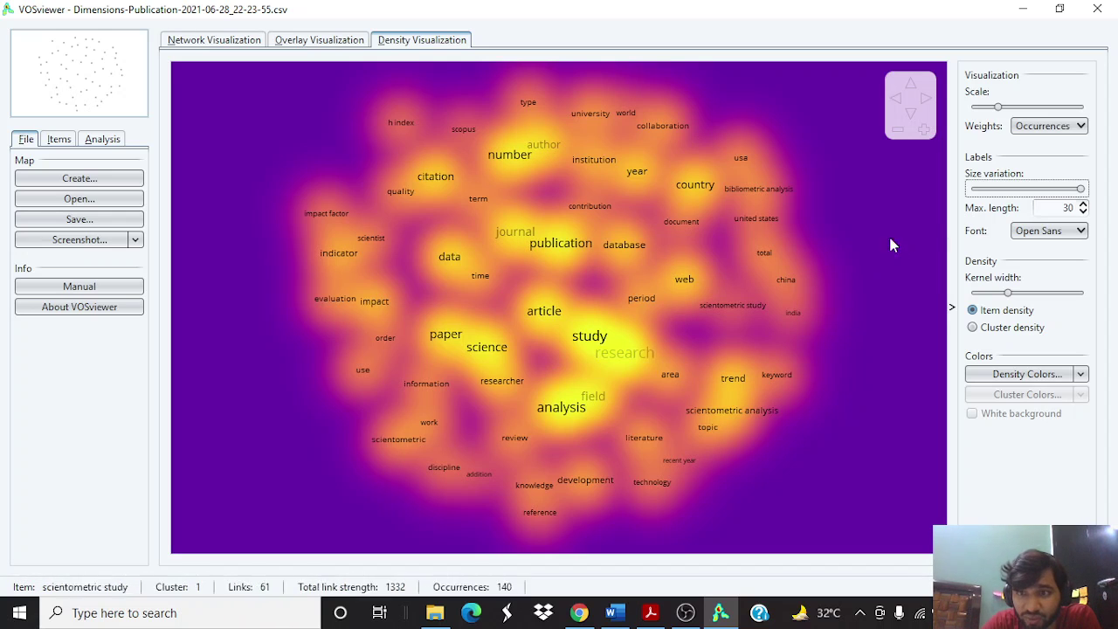
drag(1082, 191, 1029, 193)
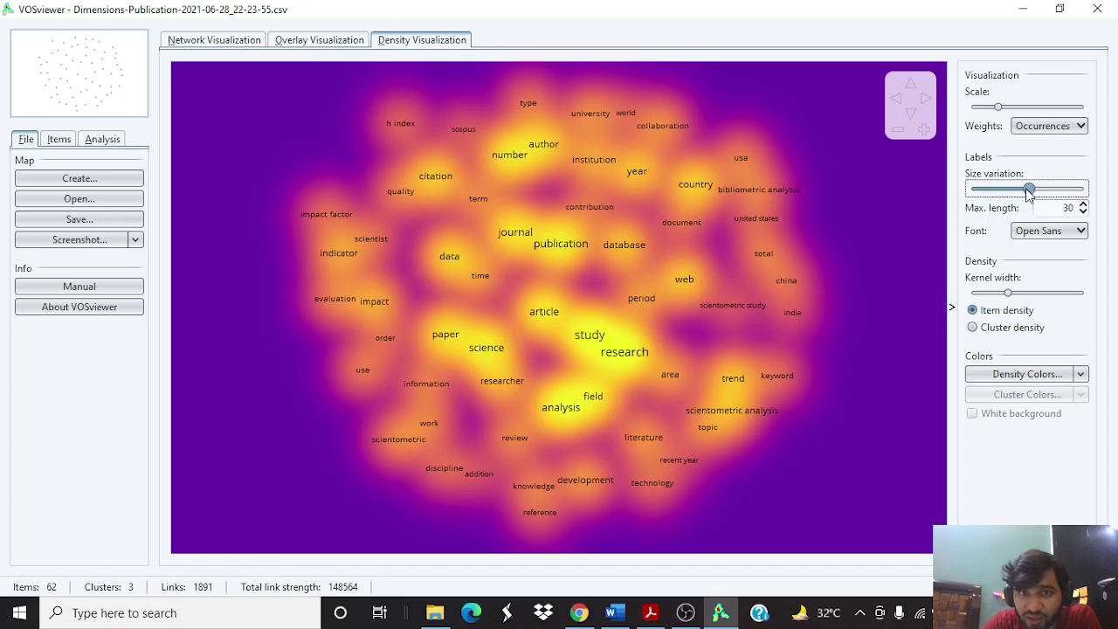
click(1071, 232)
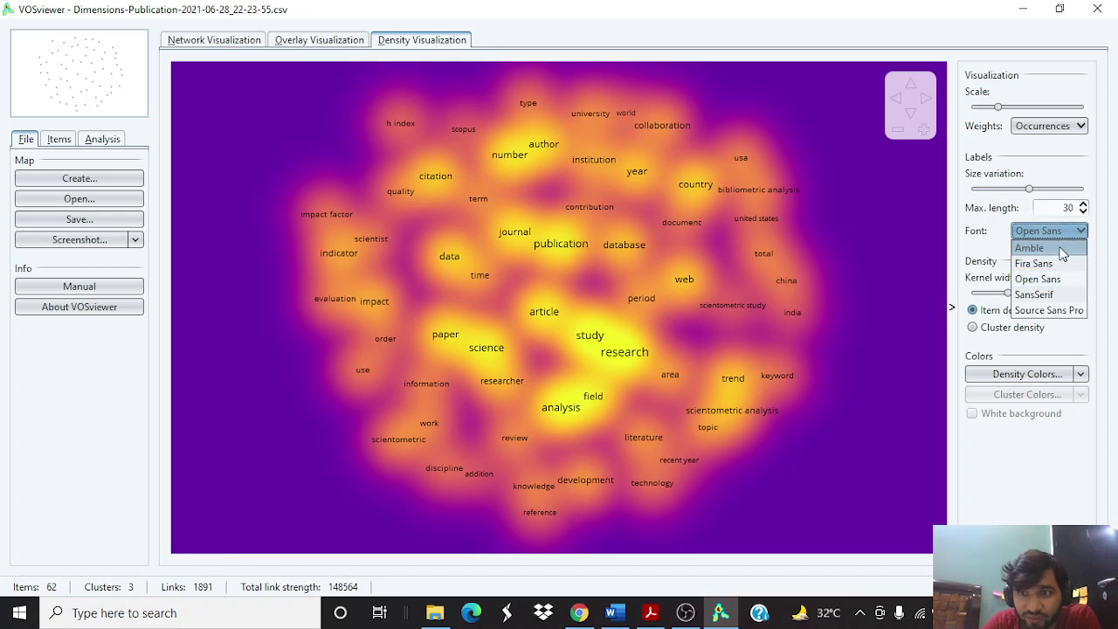
Step: Set the label font to Amble
click(1059, 249)
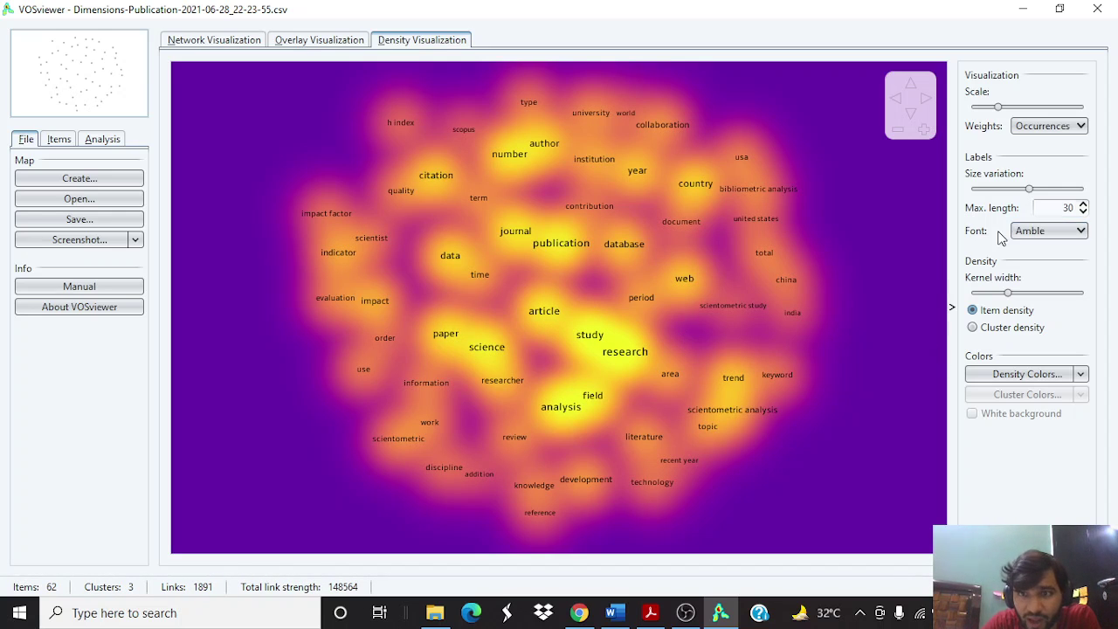
click(1060, 234)
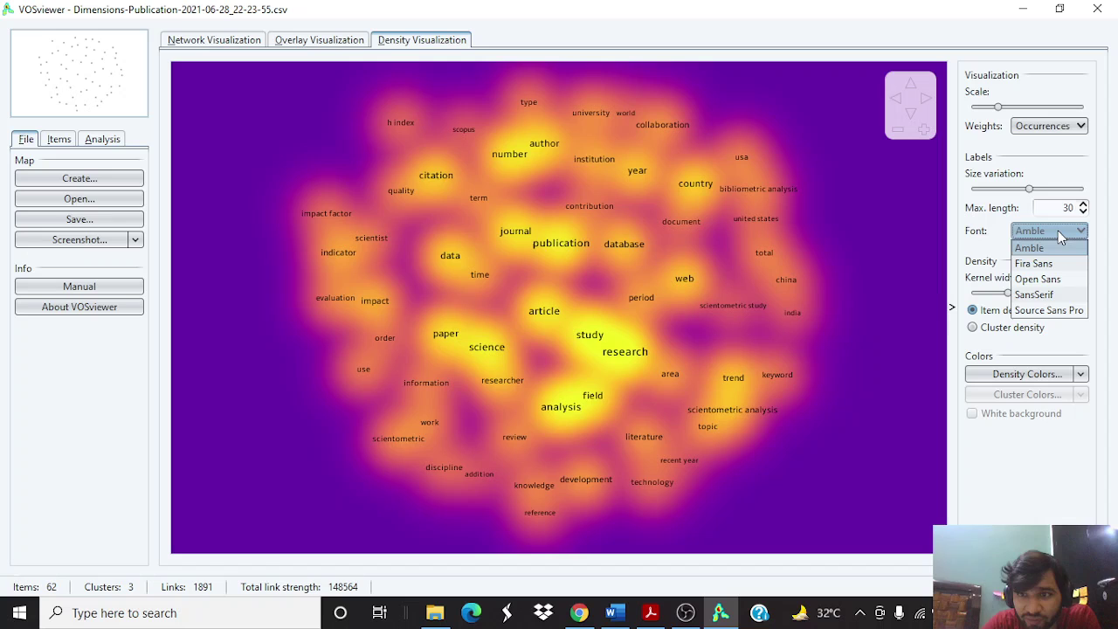
click(982, 253)
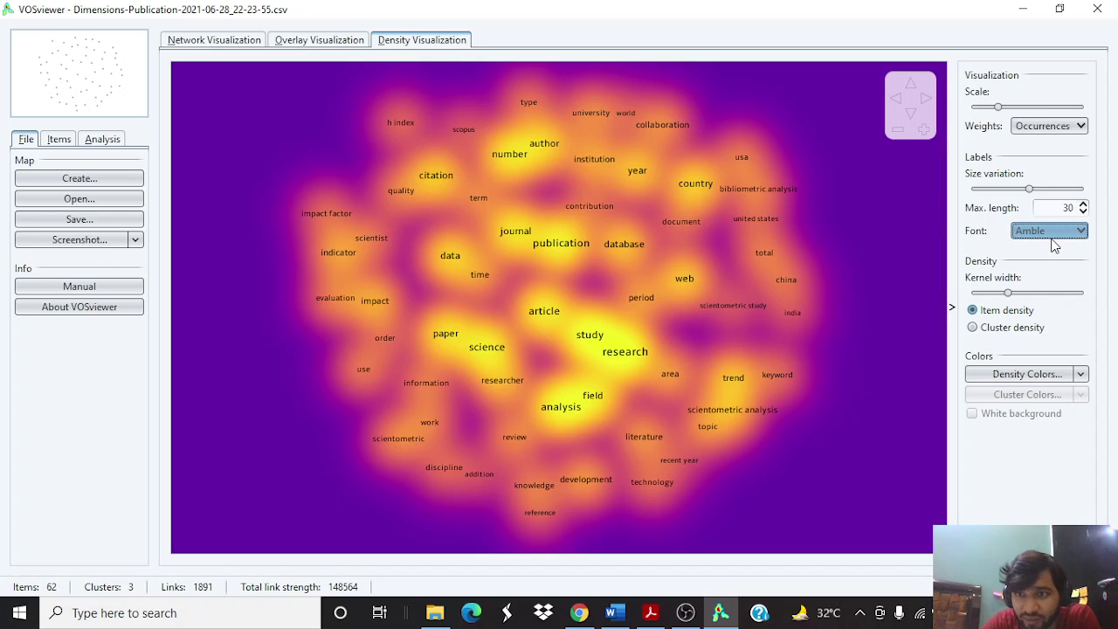
Step: Set the Kernel width slightly wider so term hotspots blend into broader glows
drag(1008, 292, 976, 297)
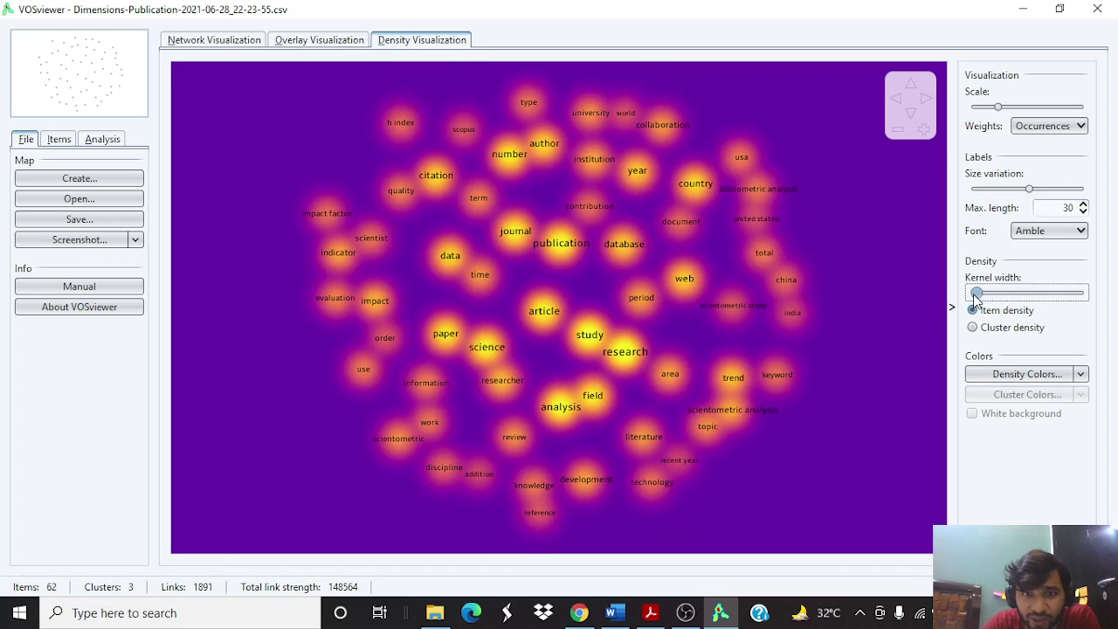
mouse_move(975, 297)
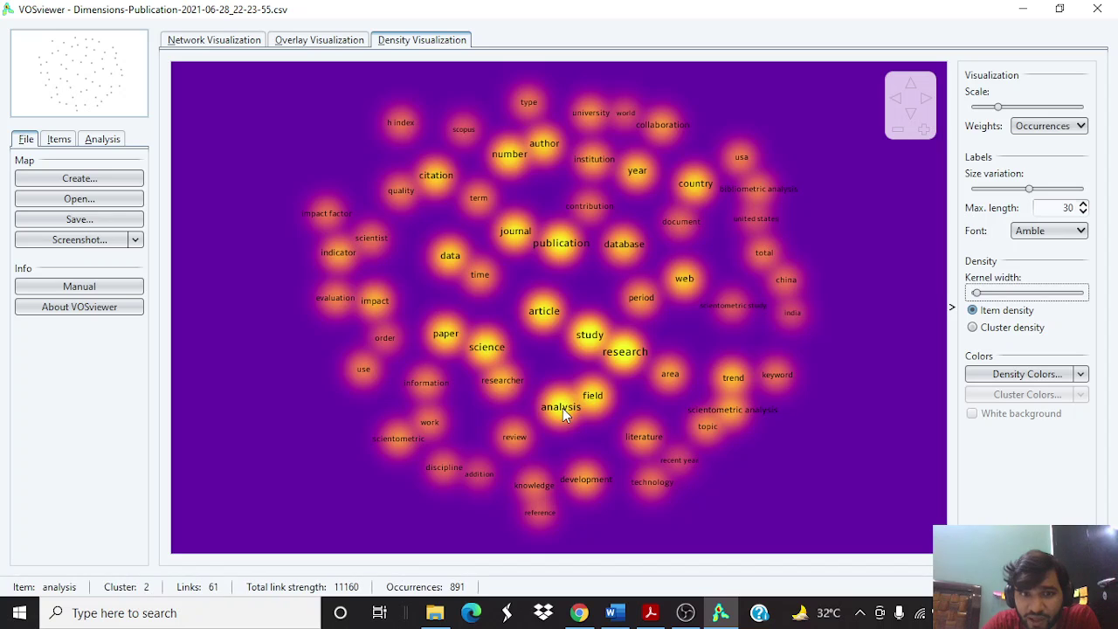
mouse_move(625, 352)
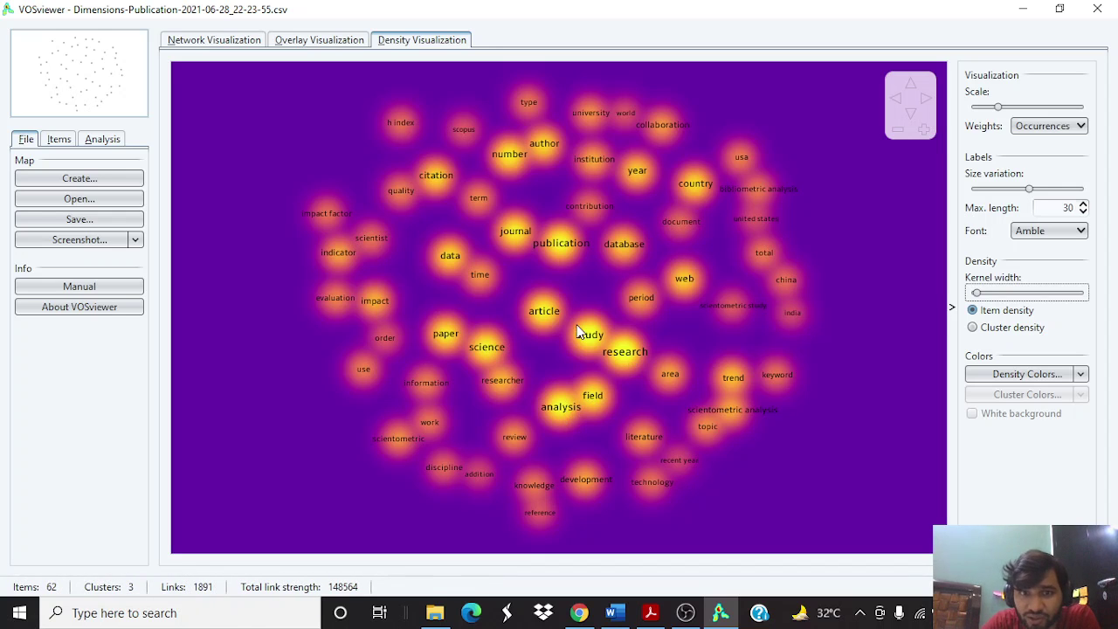
mouse_move(559, 408)
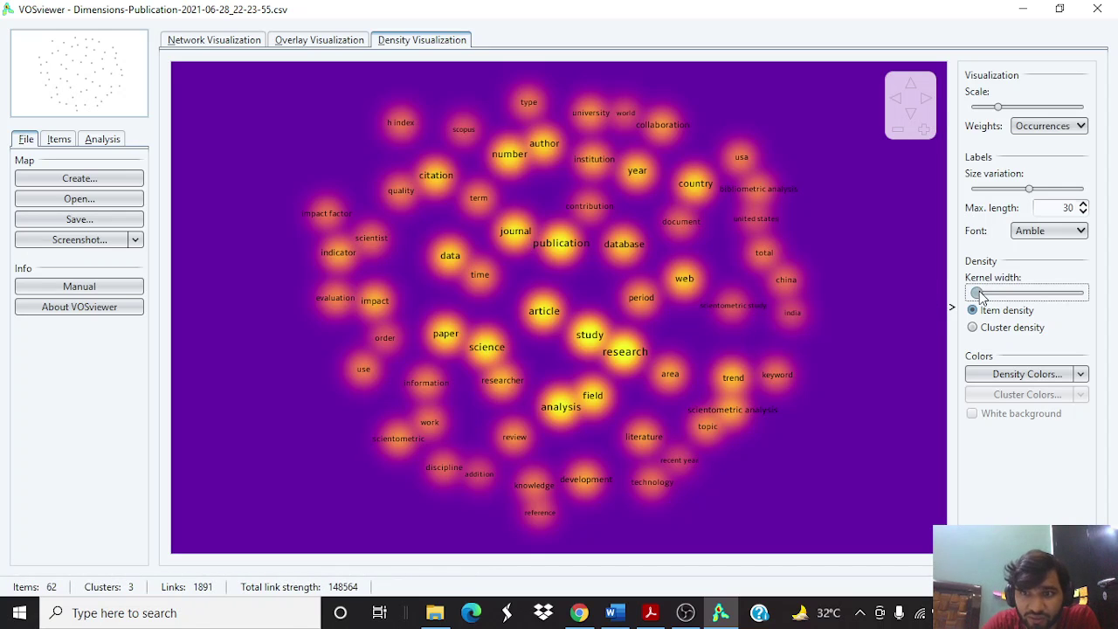
drag(976, 293, 993, 295)
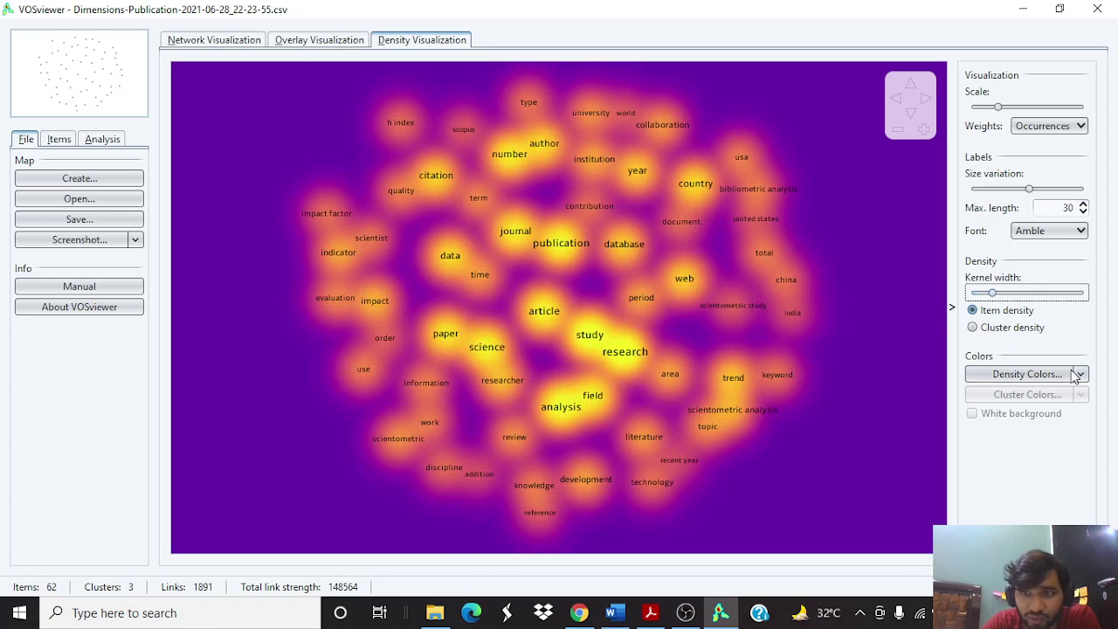
Step: Apply the predefined Rainbow colour scheme to the item density map
click(1080, 374)
mouse_move(1031, 432)
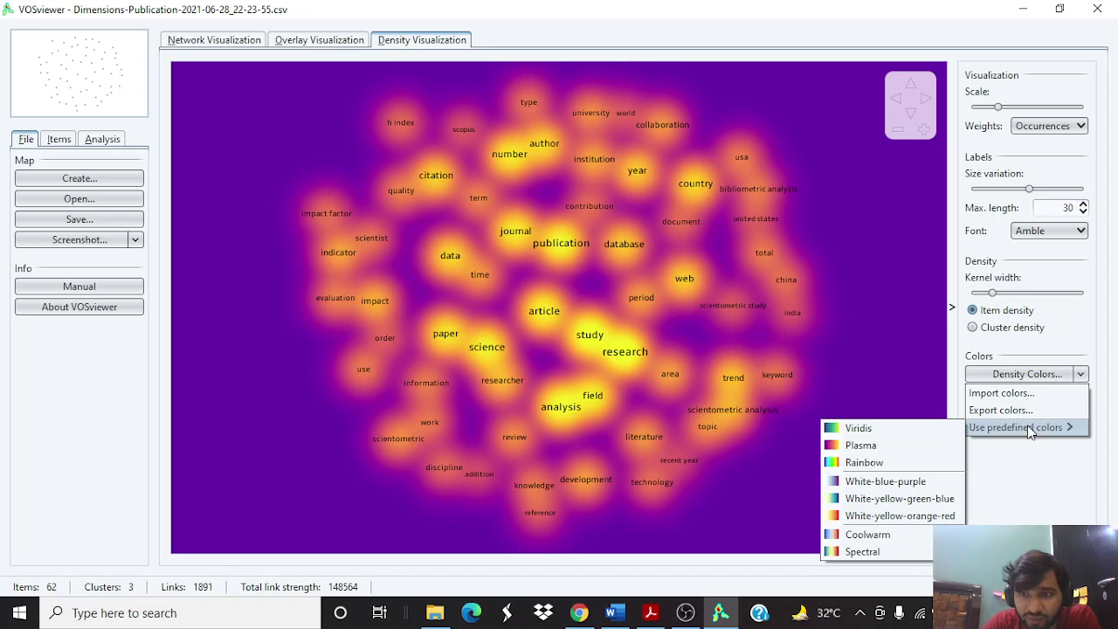
click(892, 463)
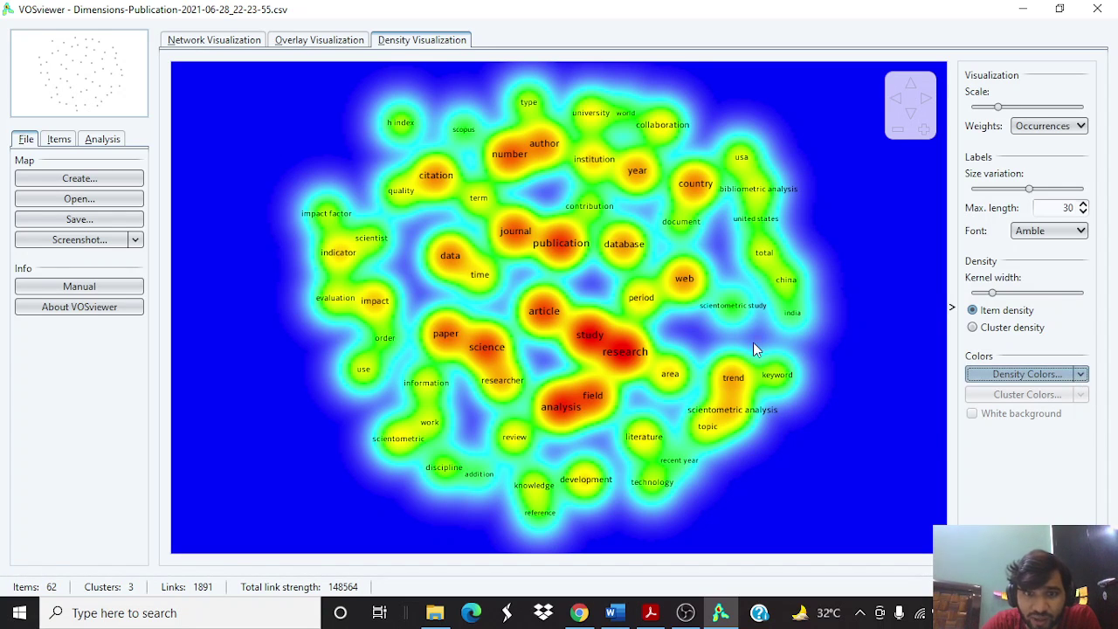
mouse_move(543, 322)
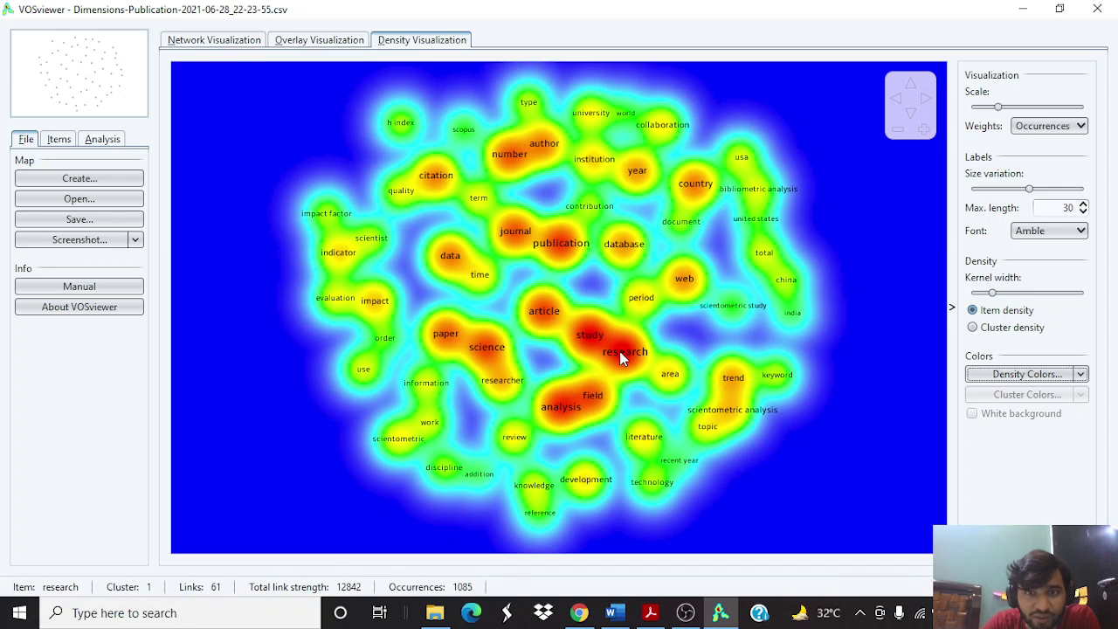
Step: Switch the density colours to the predefined White-yellow-green-blue scheme
click(1080, 375)
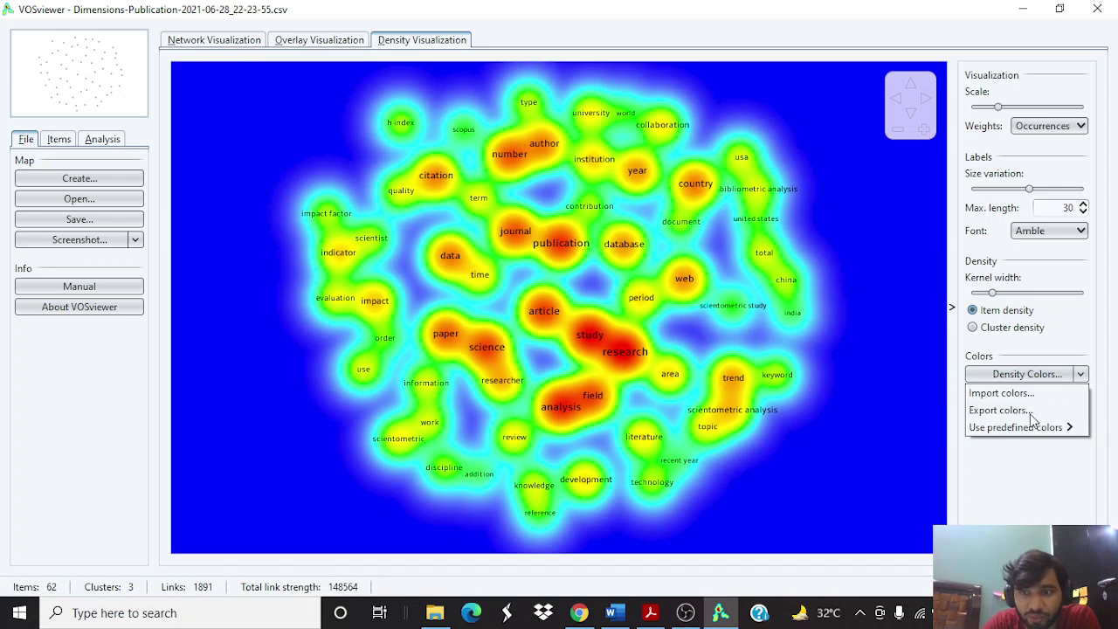
mouse_move(1027, 428)
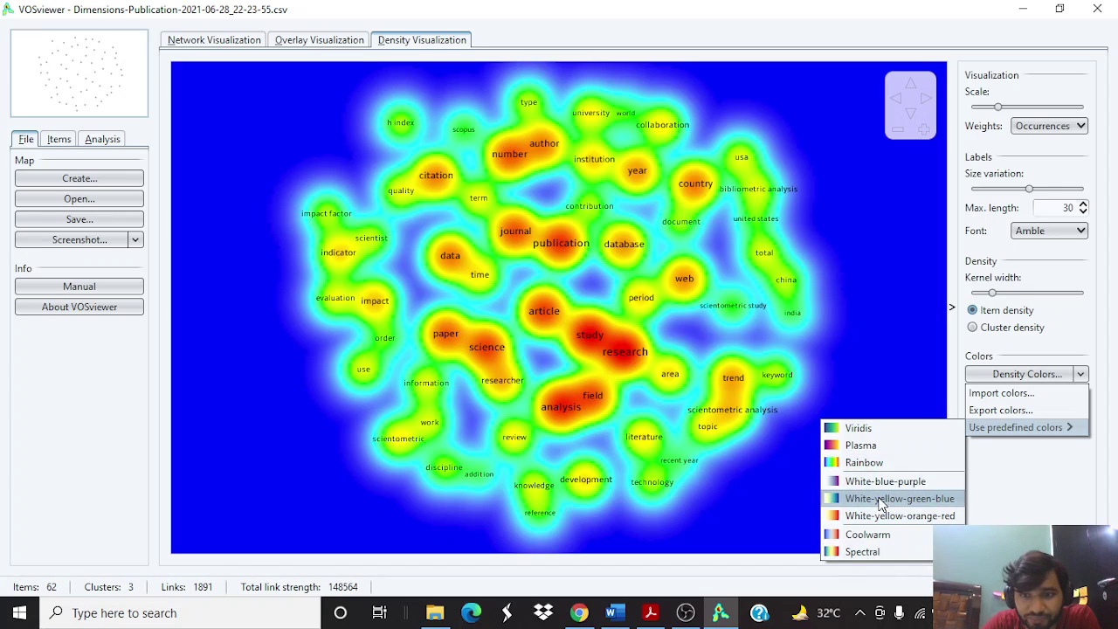
click(881, 504)
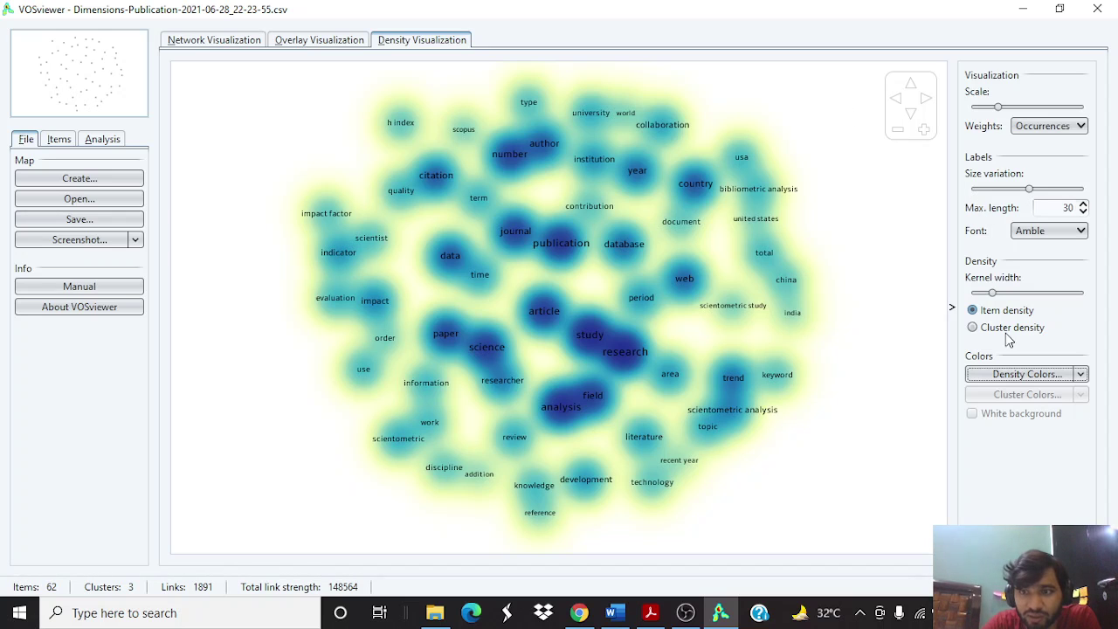
Step: Switch to the cluster density view and review the clusters on the Items tab
click(972, 328)
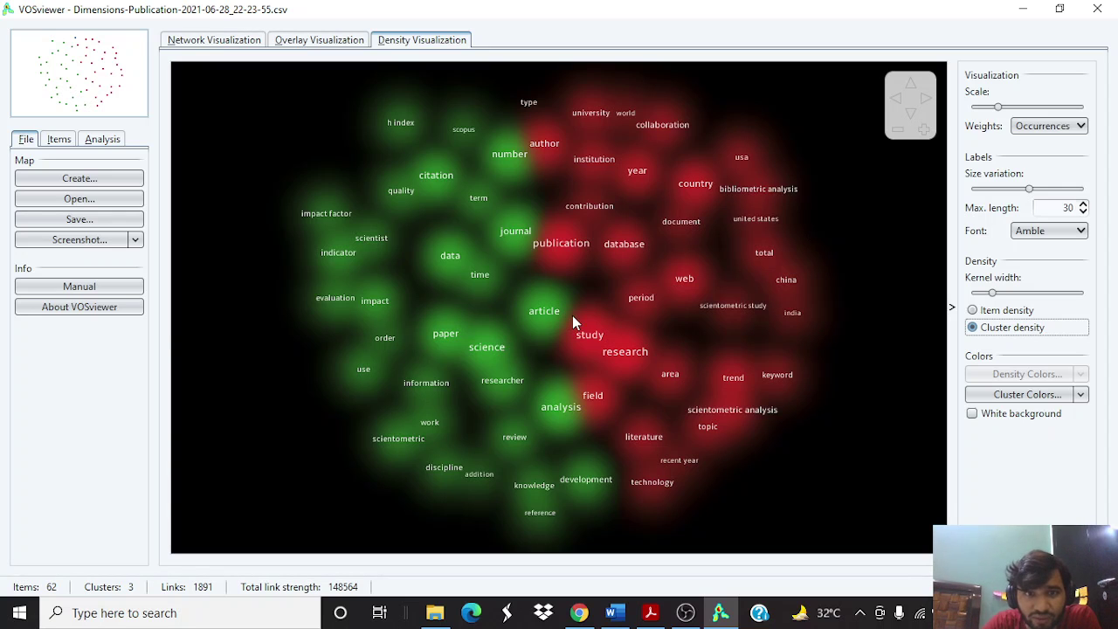
click(60, 139)
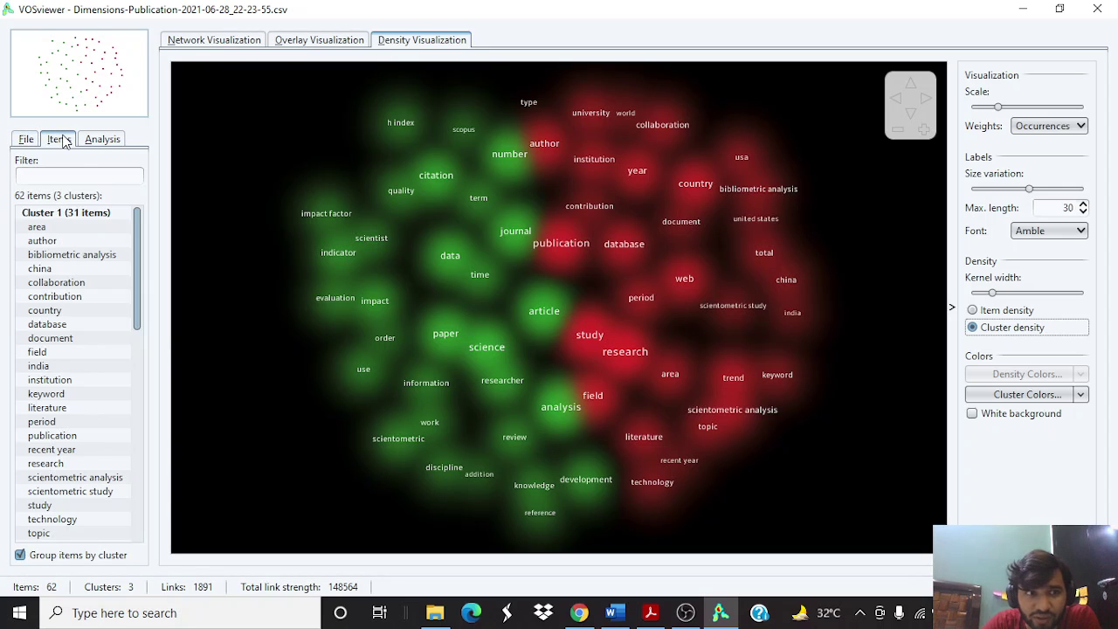
scroll(126, 361, down, 3)
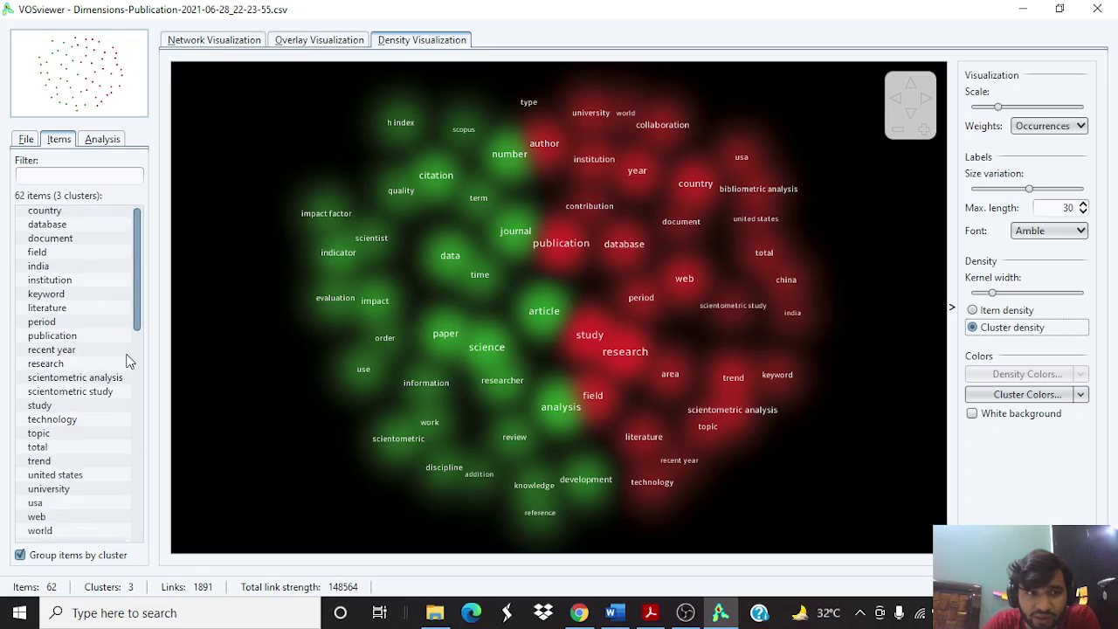
drag(137, 361, 140, 520)
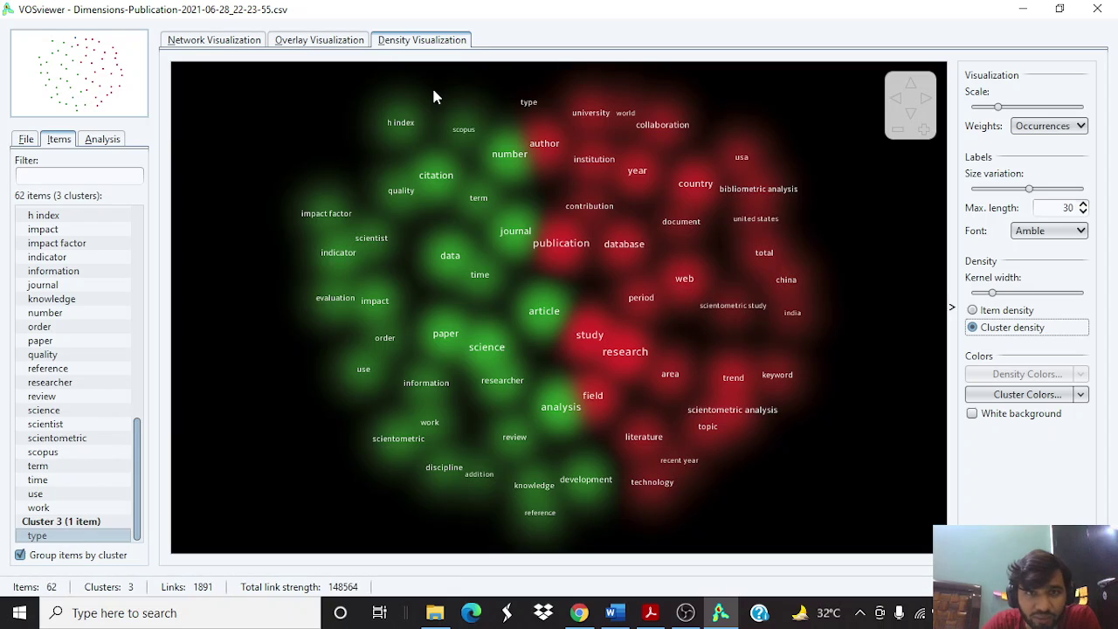
Step: Change Cluster 3's colour from blue to a fully bright yellow in Cluster Colors
click(1052, 395)
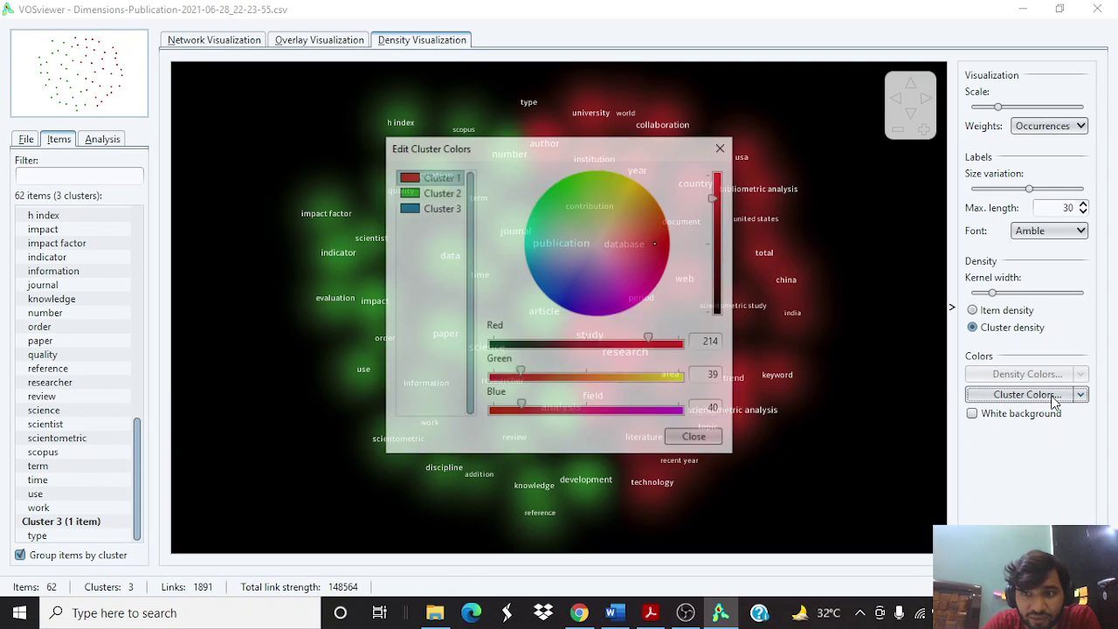
click(437, 210)
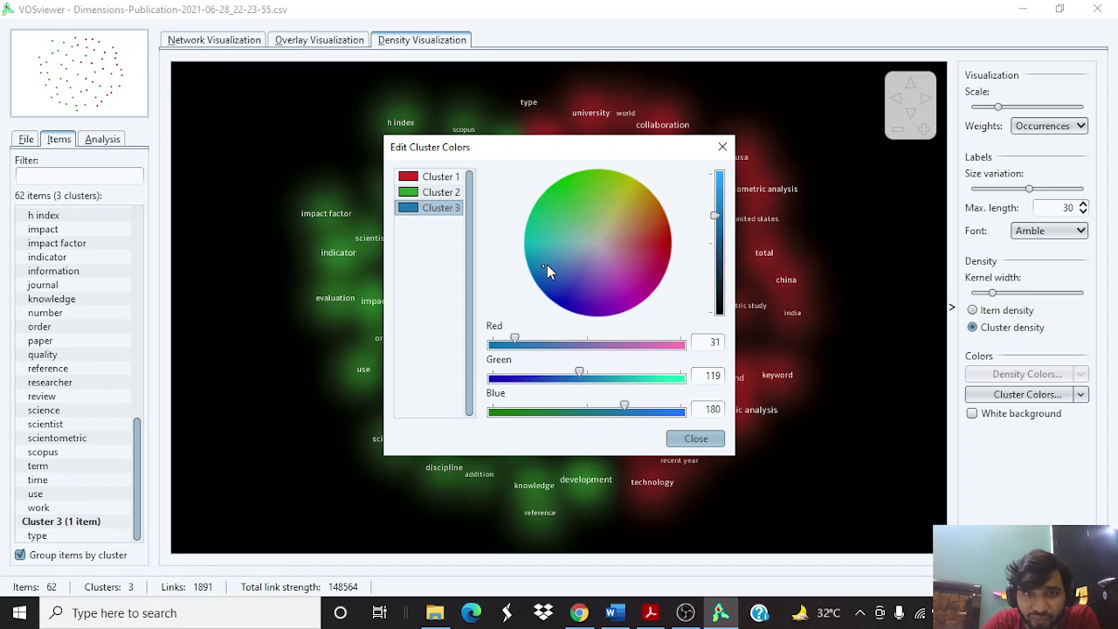
click(611, 251)
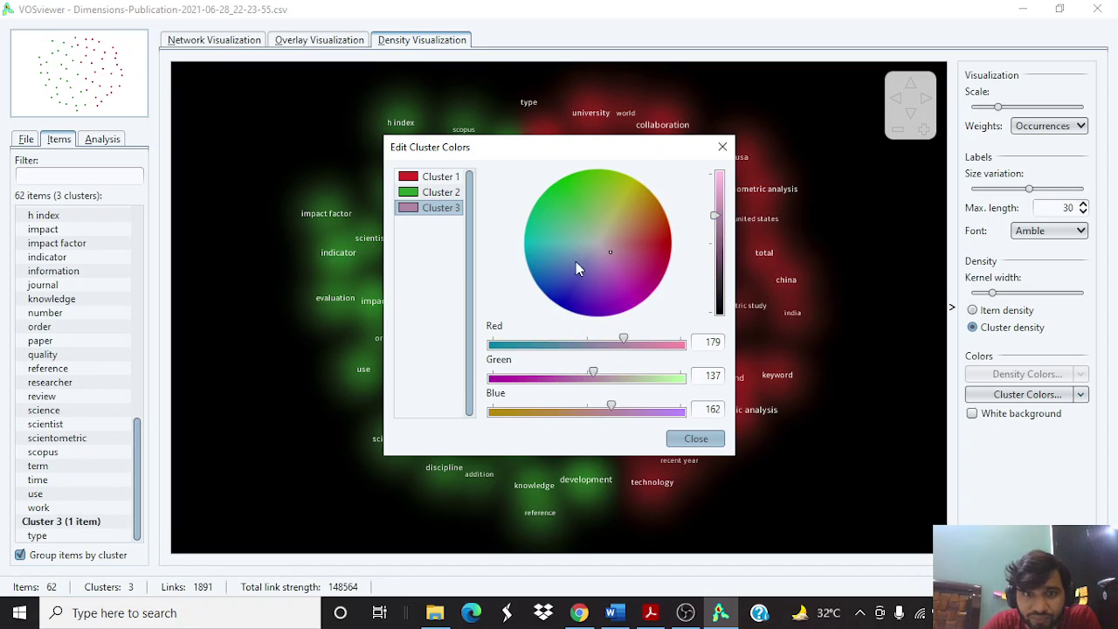
click(622, 238)
drag(618, 250, 629, 192)
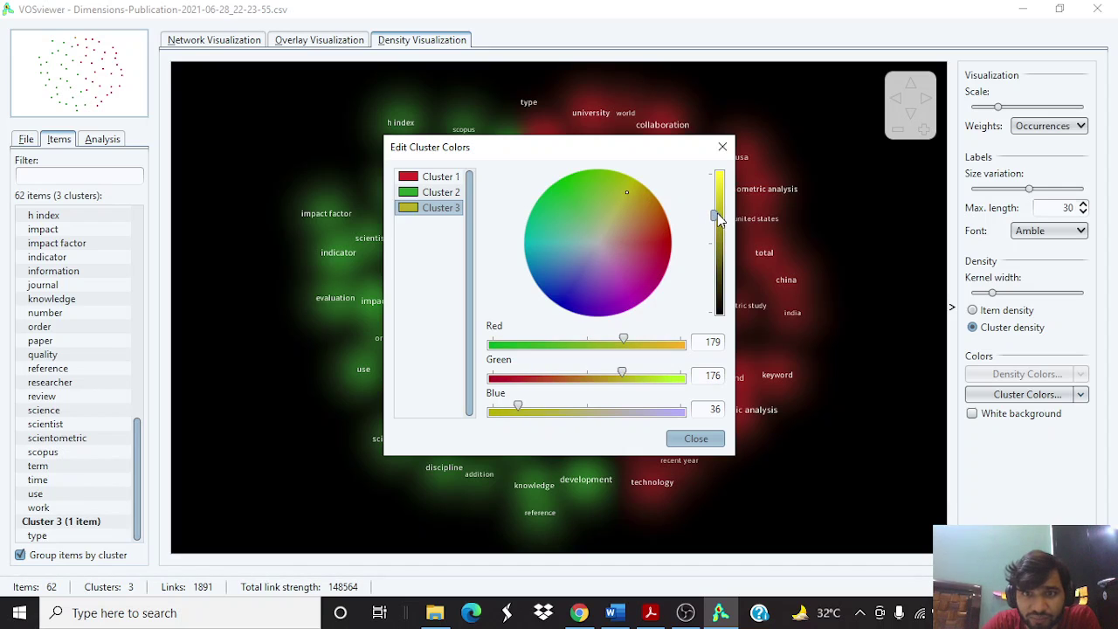
drag(715, 215, 714, 172)
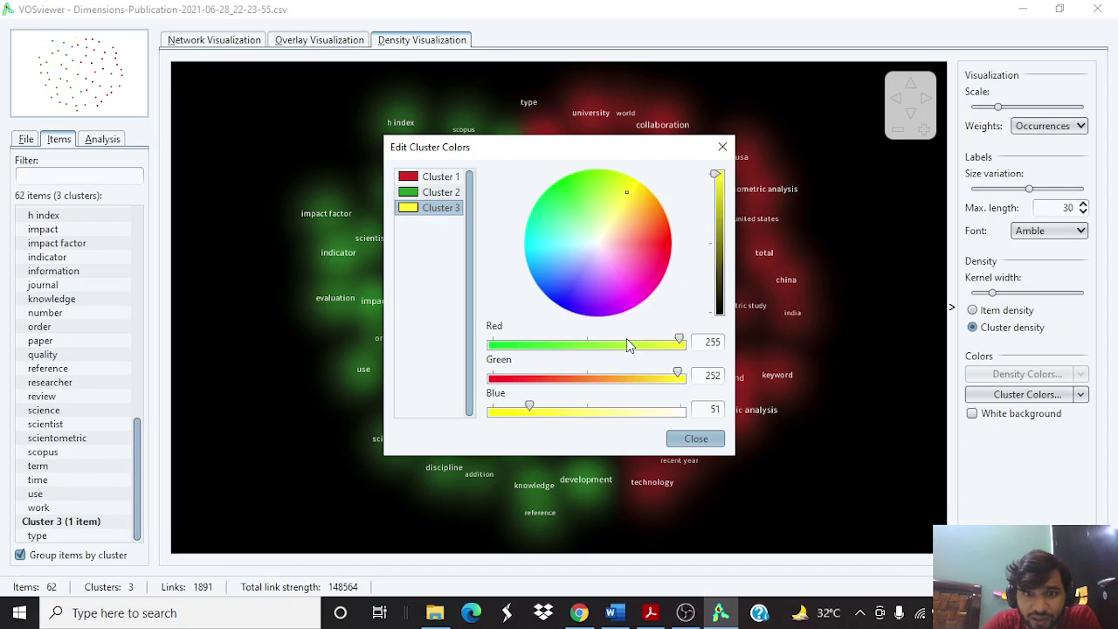
drag(529, 411, 505, 416)
click(689, 440)
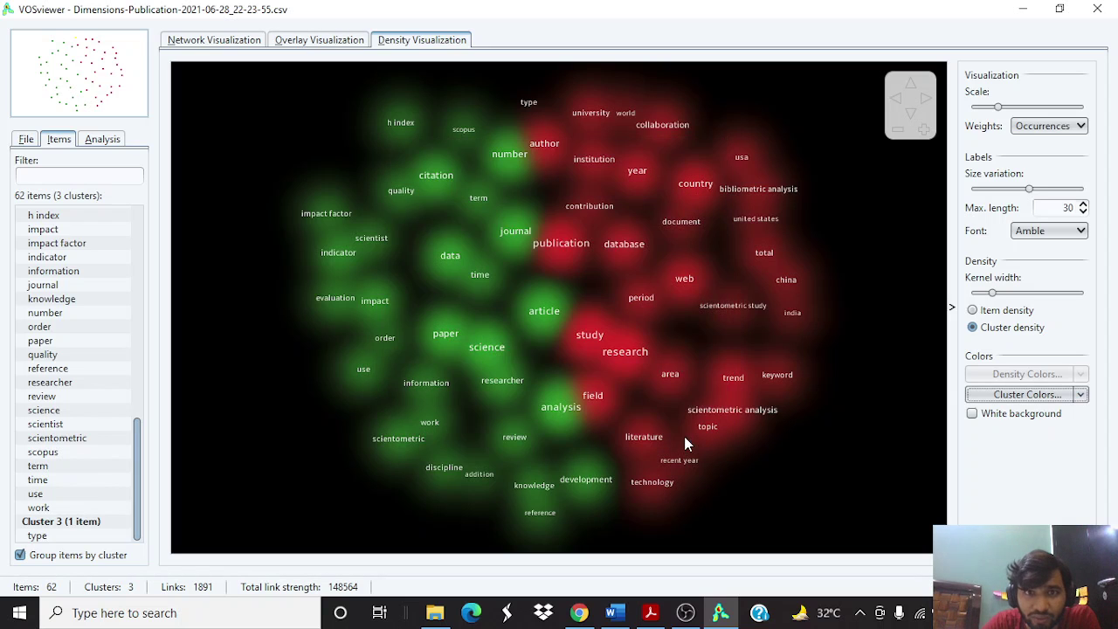
Step: Set Min. cluster size to 2 on the Analysis tab and update the clustering
mouse_move(527, 106)
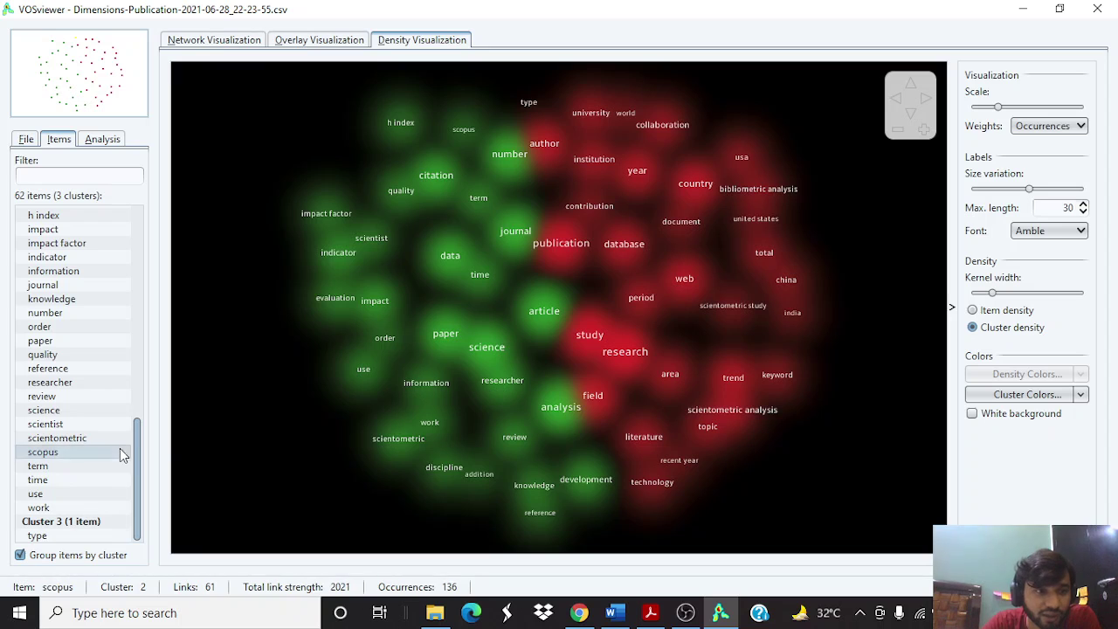
drag(135, 488, 91, 199)
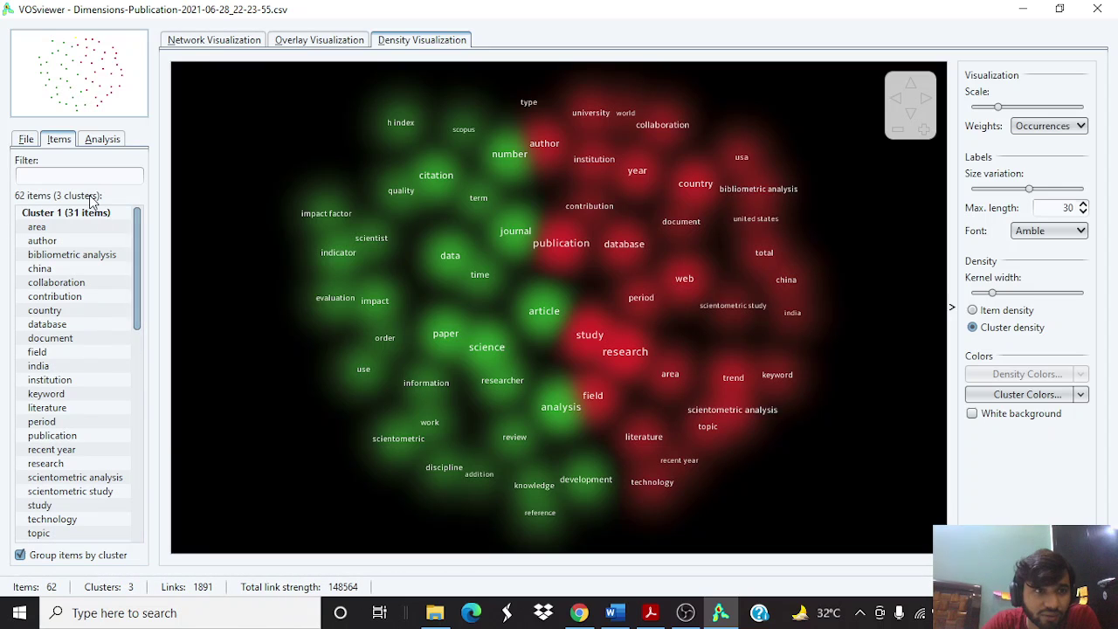
click(95, 140)
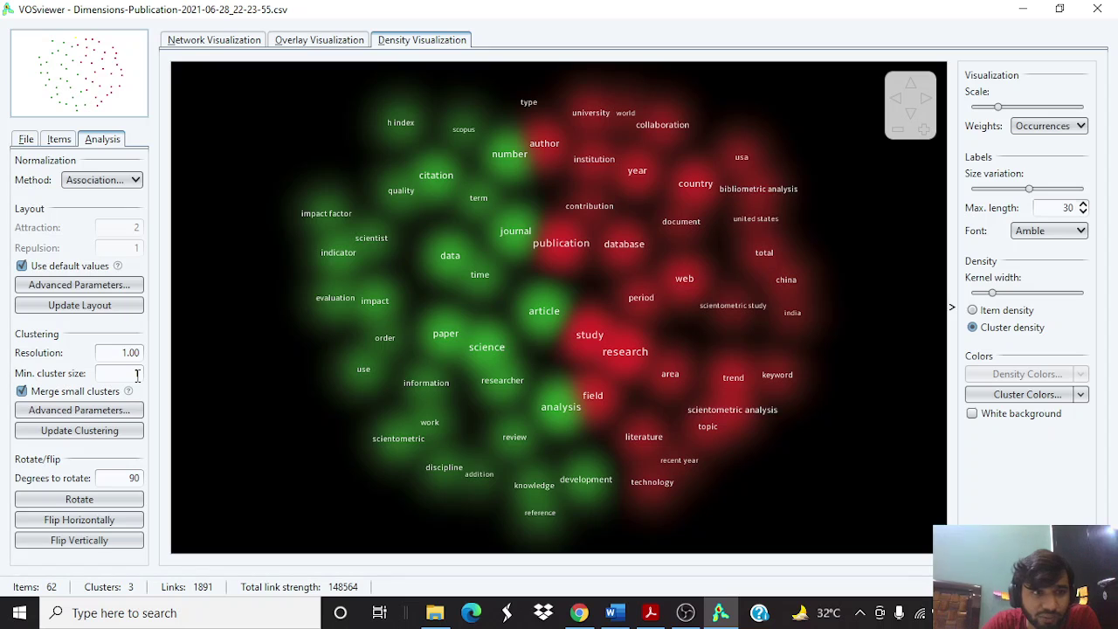
text(2)
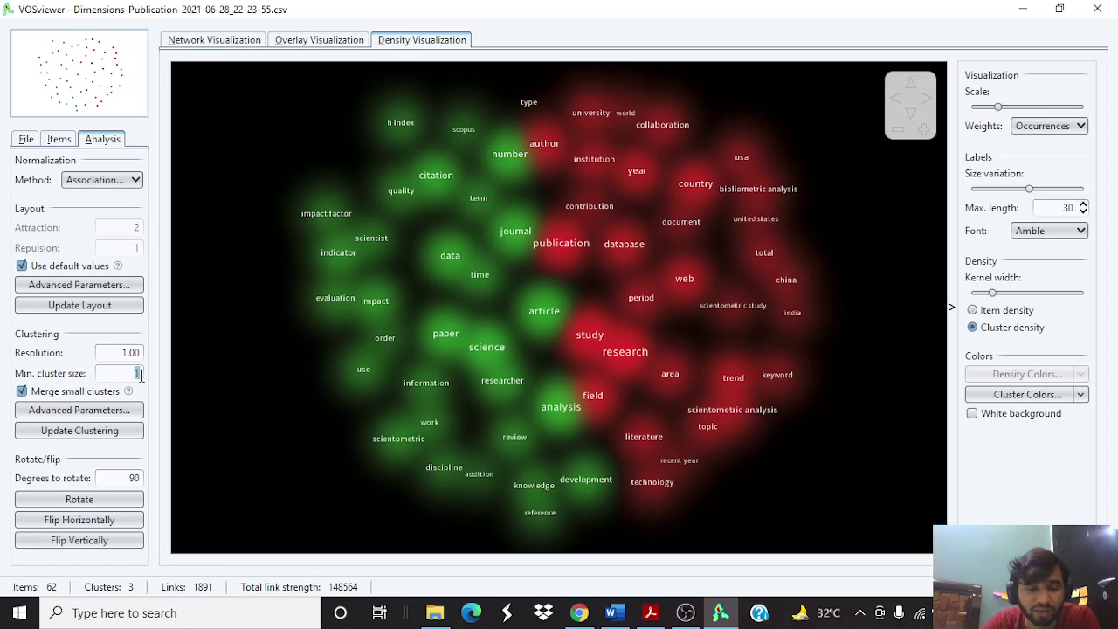
click(88, 430)
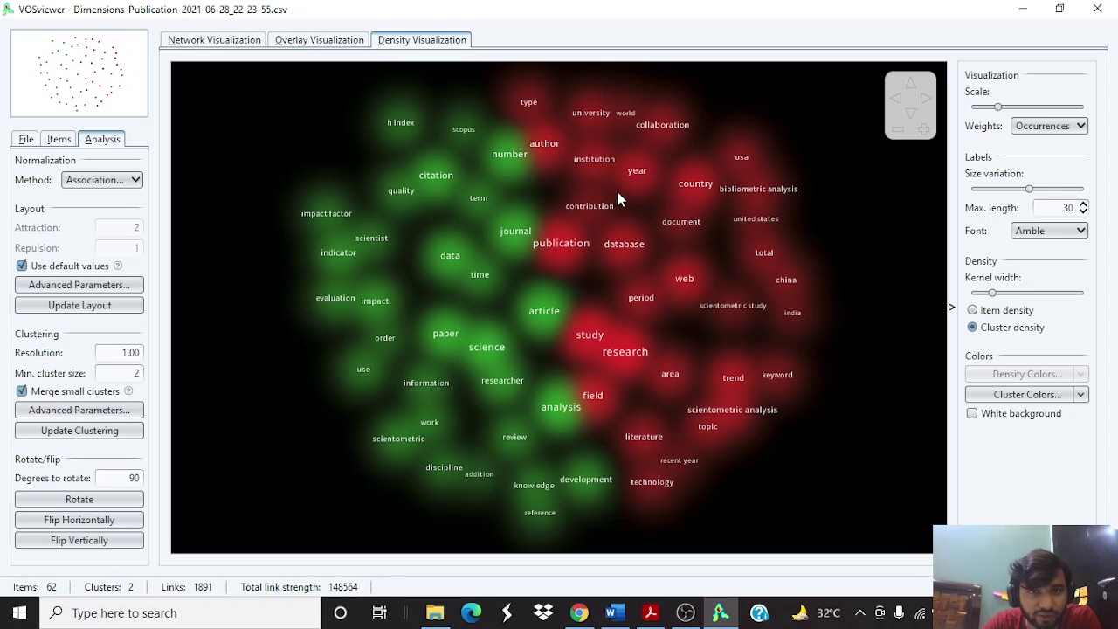
Step: Check the Items list showing 62 terms in two clusters, Cluster 1 holding 32
click(59, 139)
drag(138, 234, 137, 322)
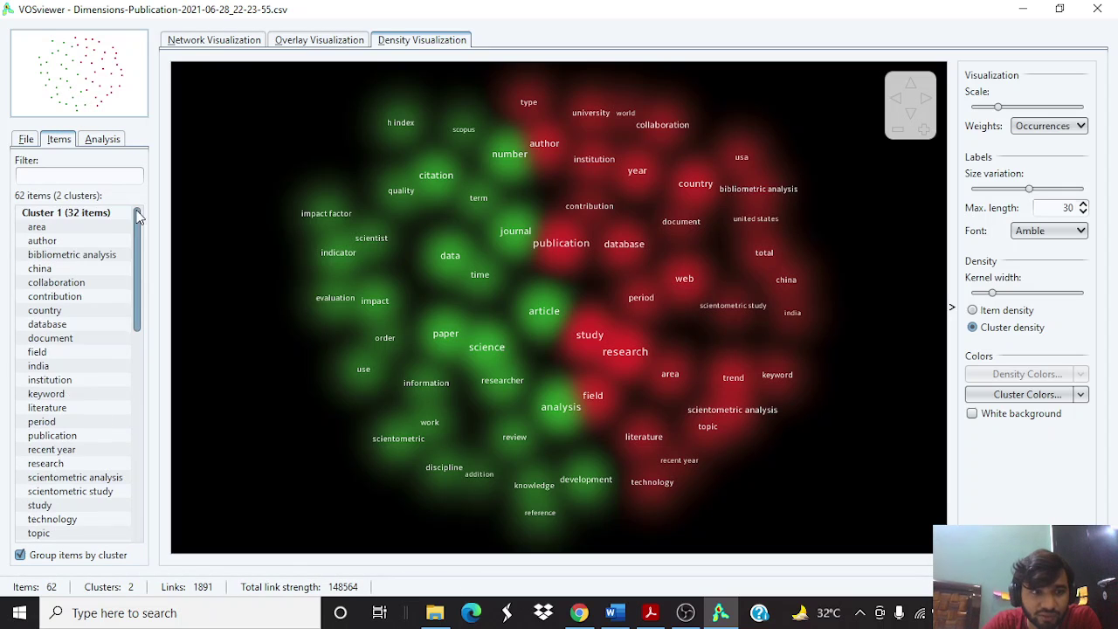
click(98, 141)
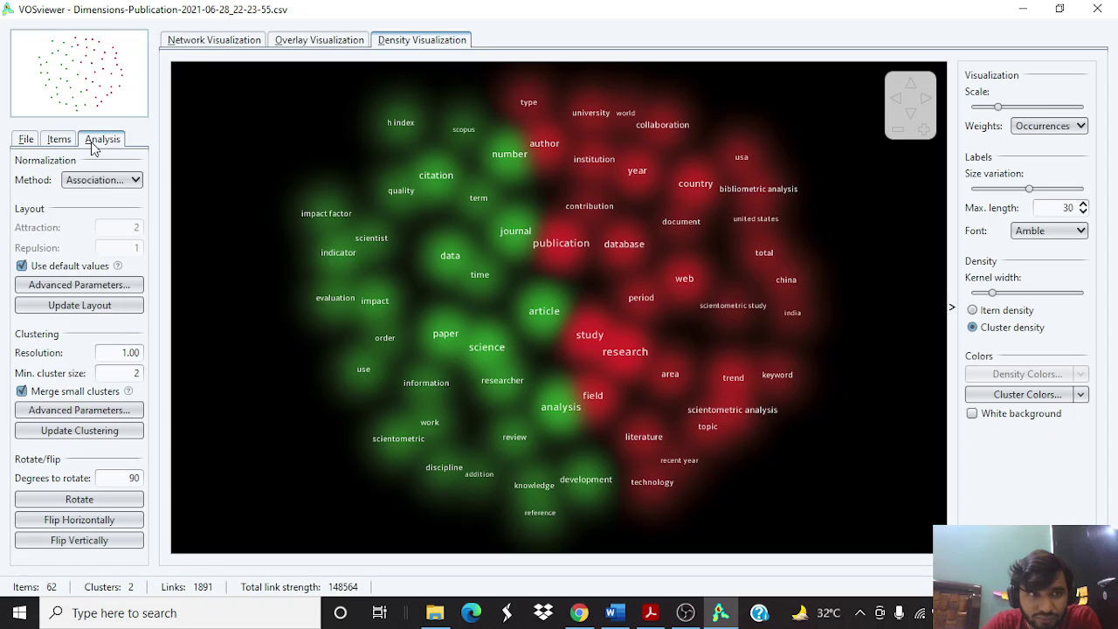
click(66, 148)
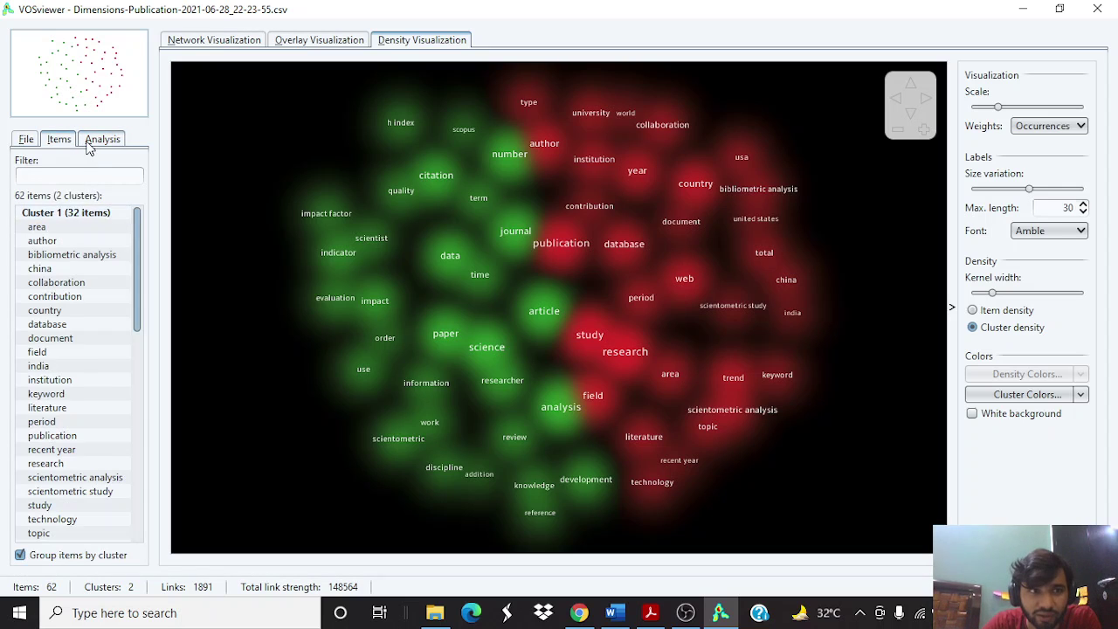
click(89, 146)
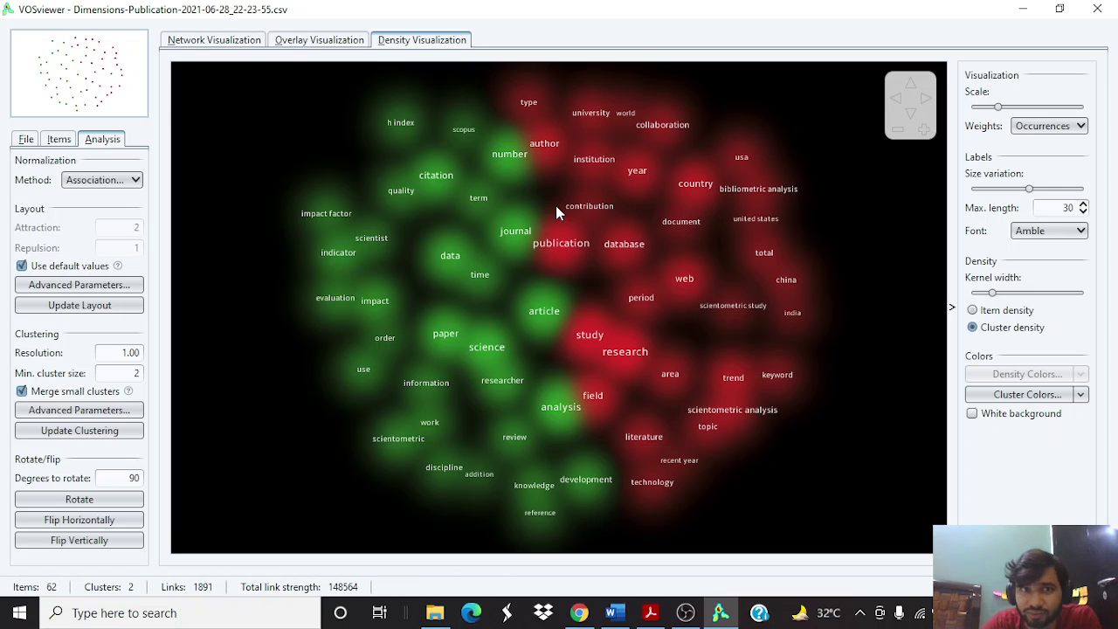
Step: Switch to Network Visualization with the 62 terms drawn as circles
click(251, 41)
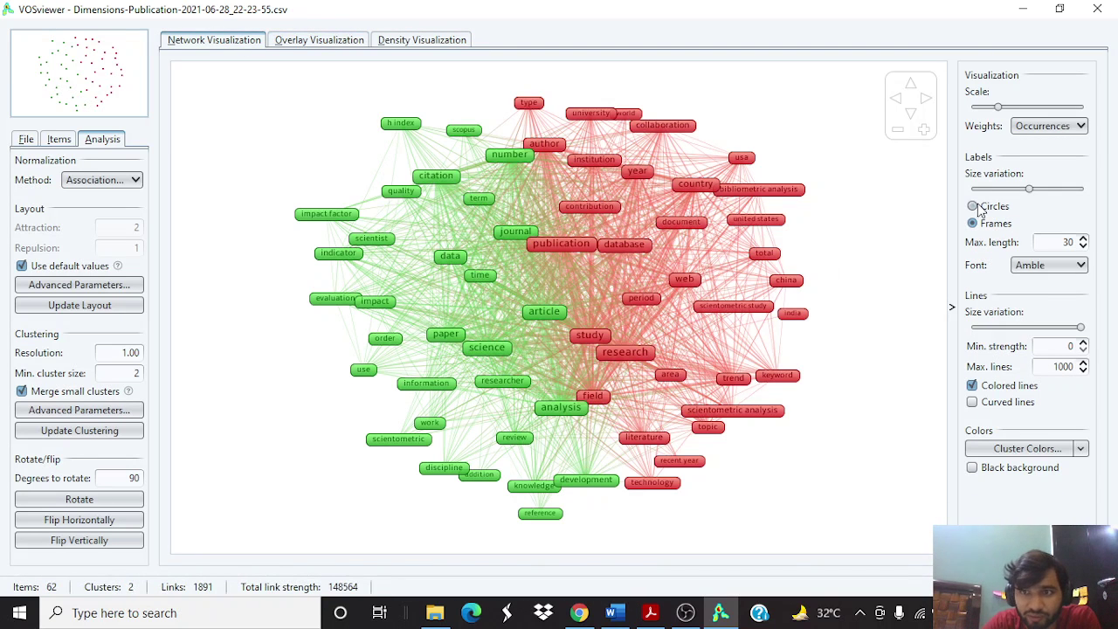
click(972, 206)
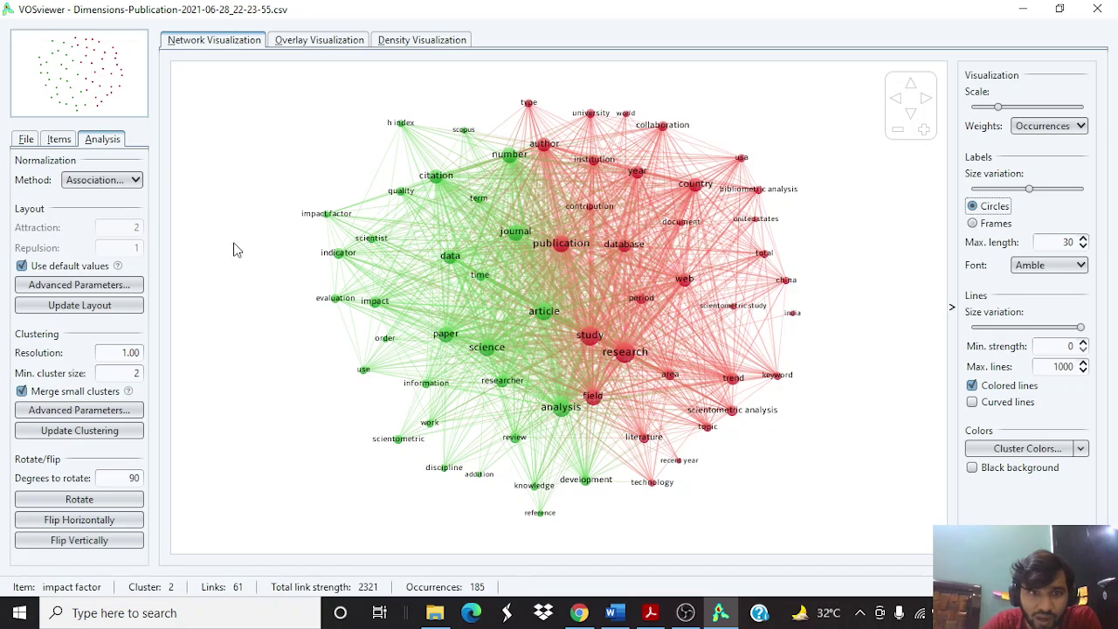
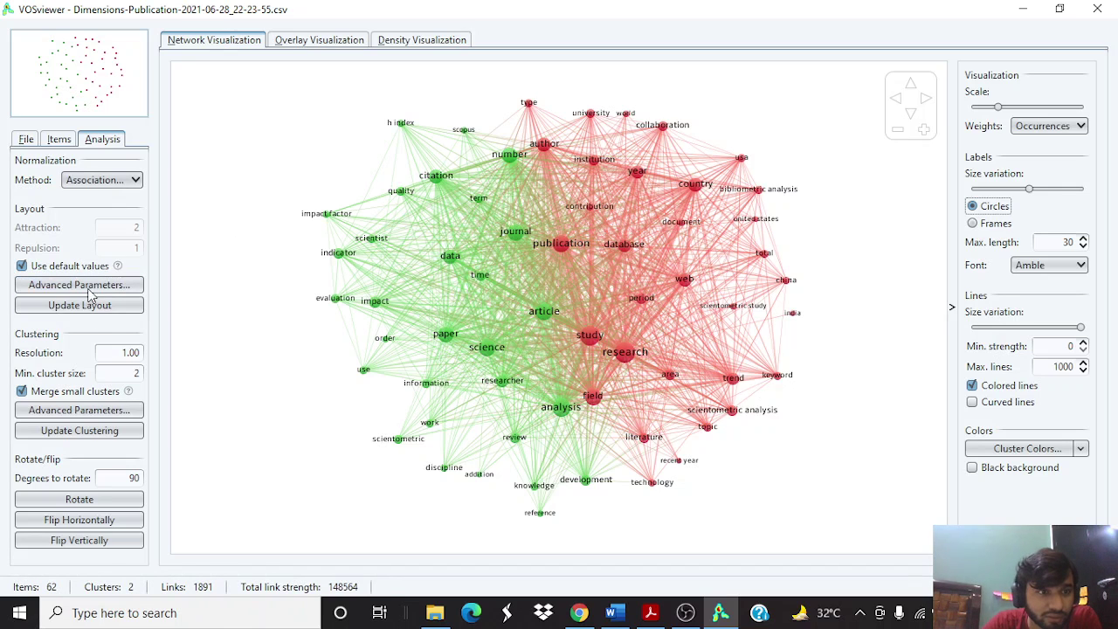
Step: Turn off default layout values and re-lay out the map with attraction 3
click(20, 266)
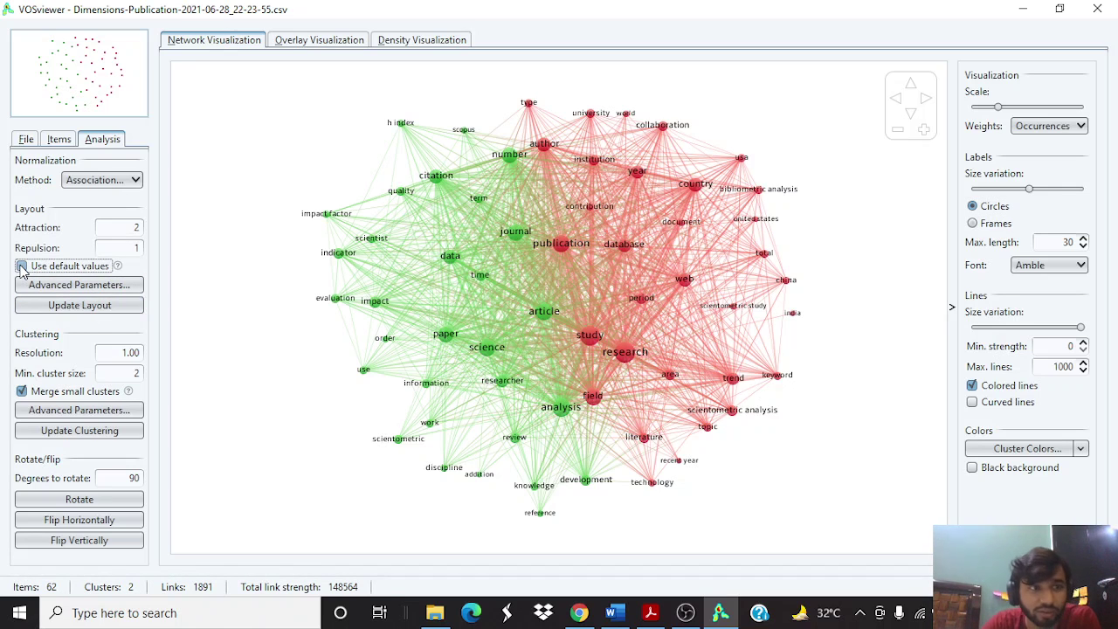
double_click(138, 227)
text(3)
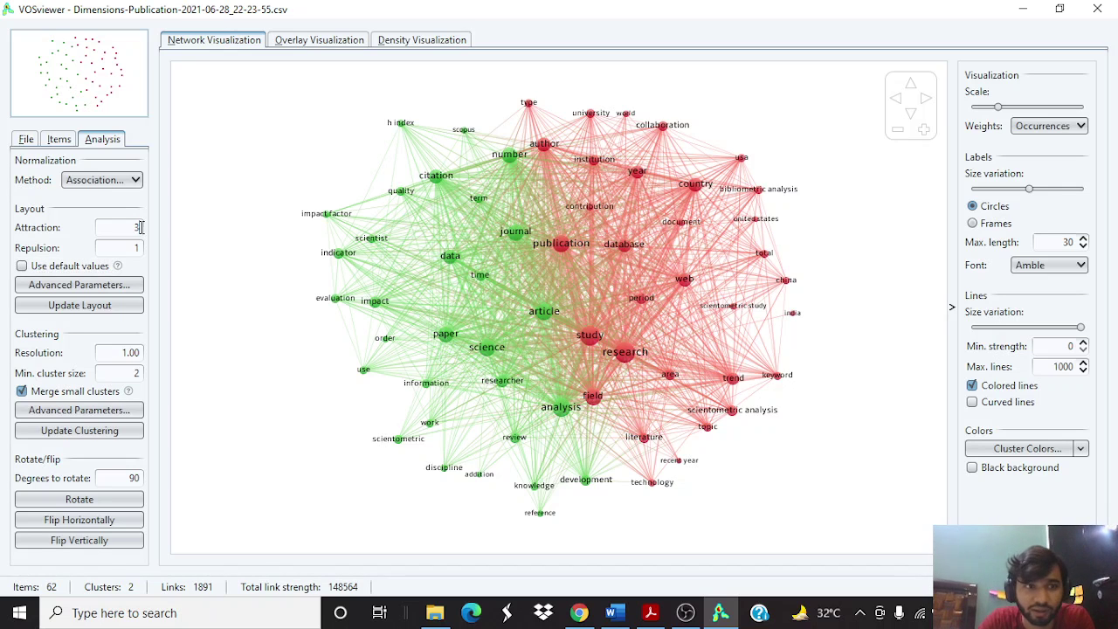
double_click(138, 249)
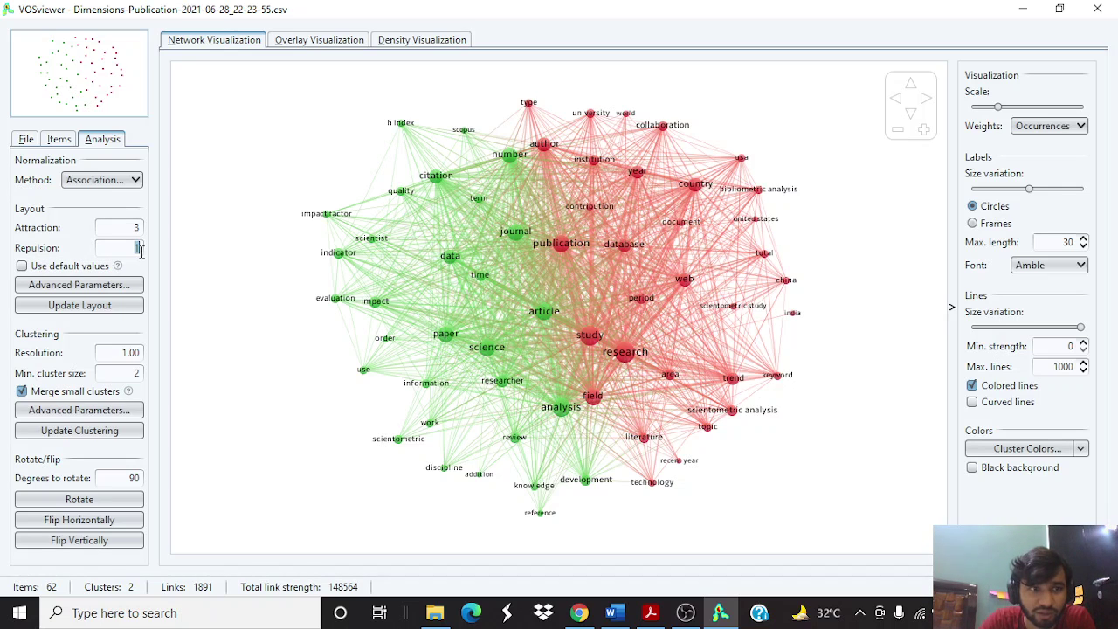
click(100, 306)
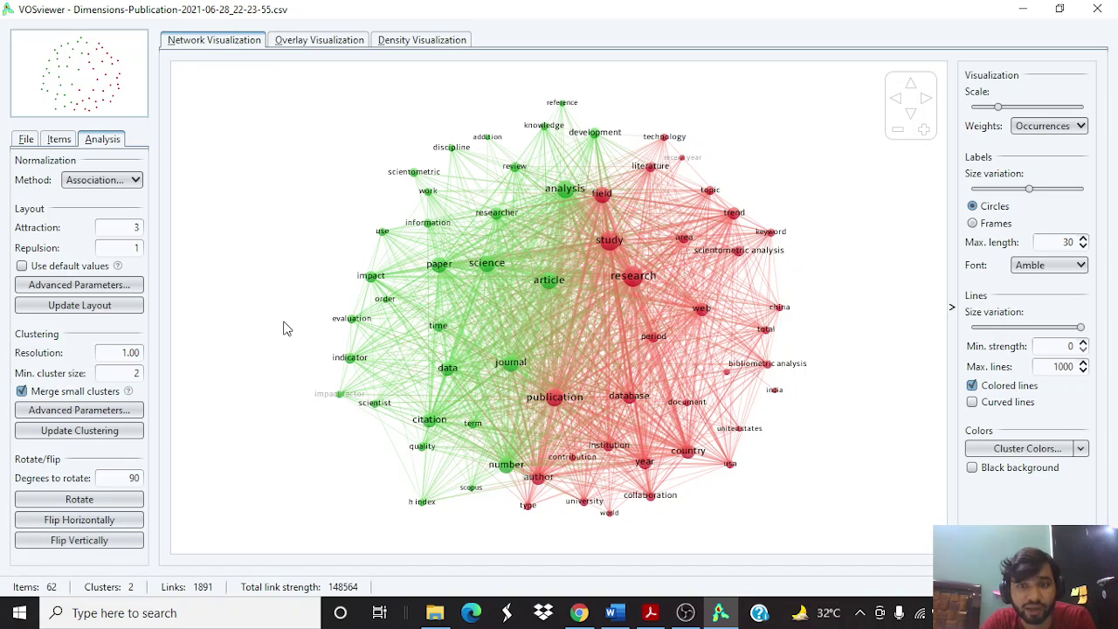
Step: Re-lay out the map with attraction 2 and repulsion -1, running the layout twice
double_click(137, 227)
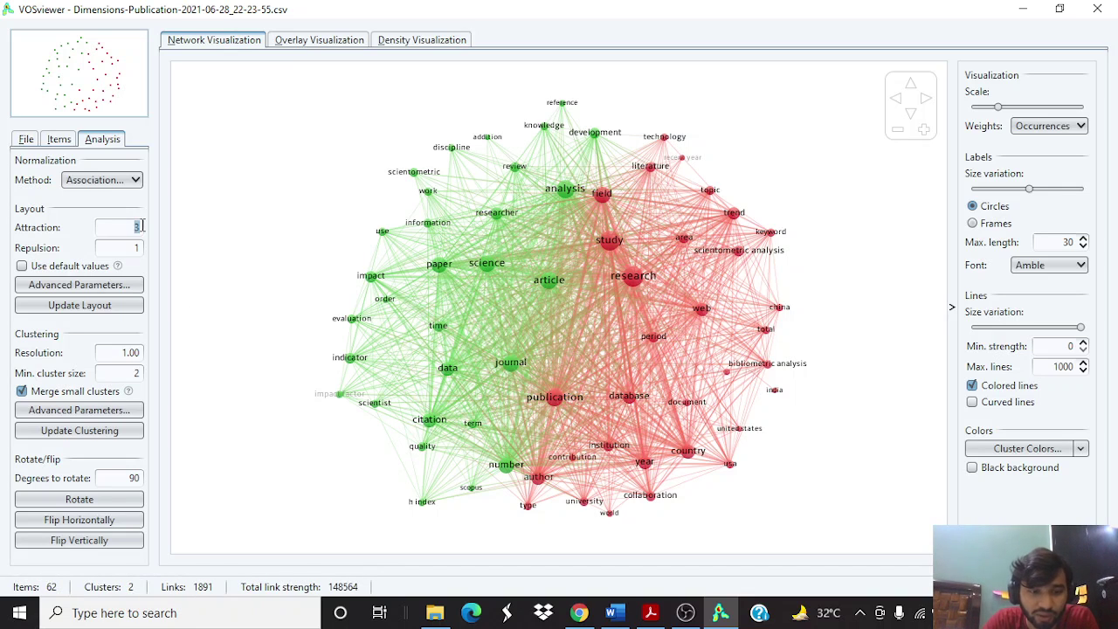
text(2)
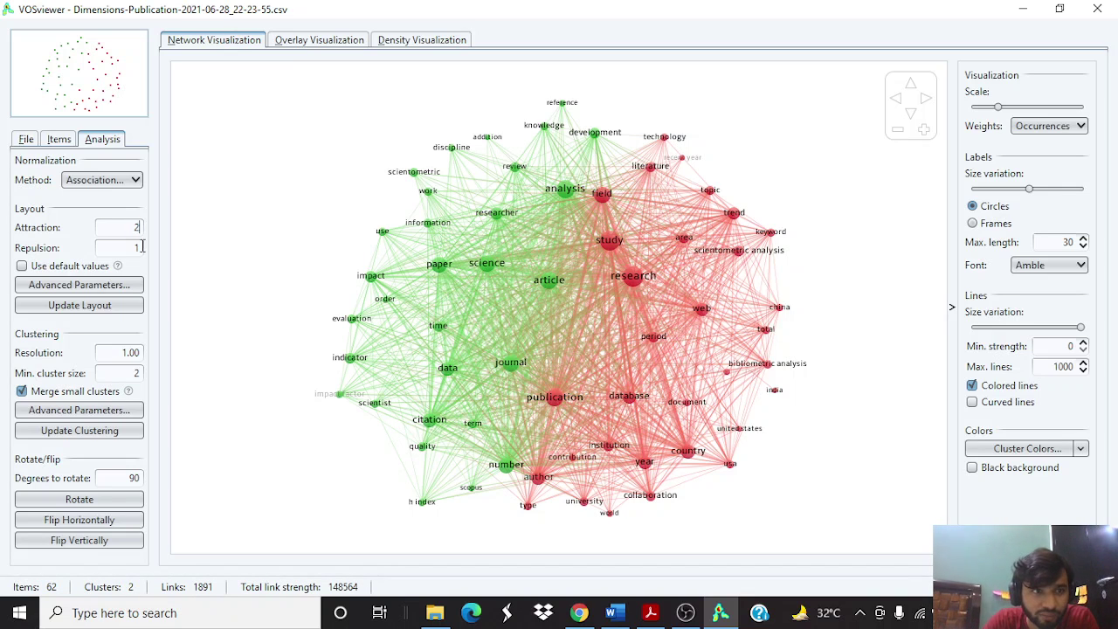
double_click(138, 247)
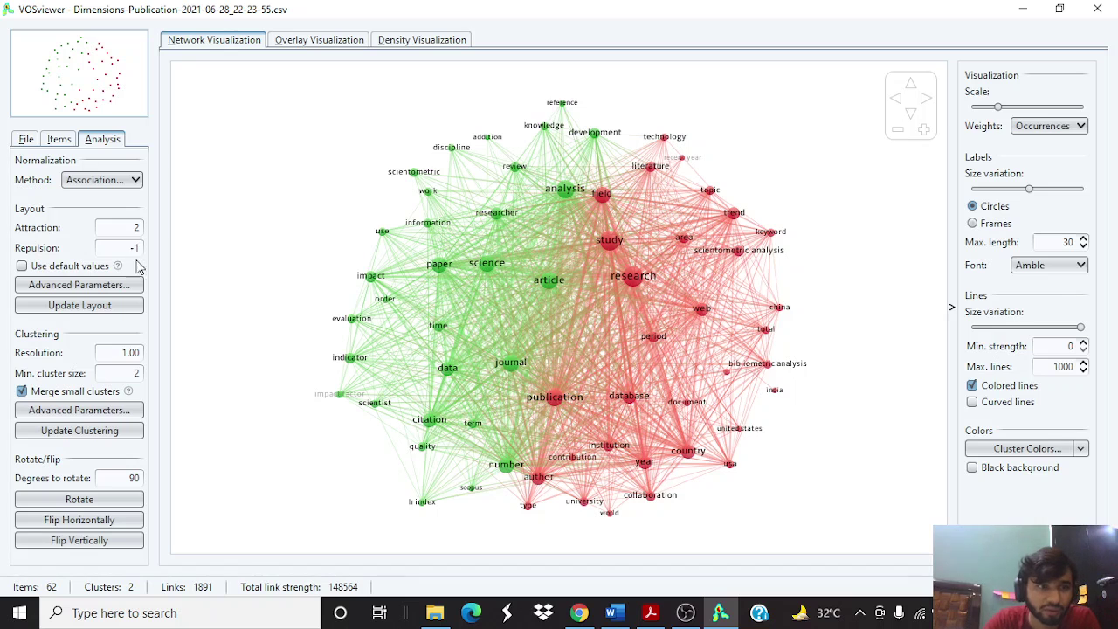
click(122, 305)
click(122, 305)
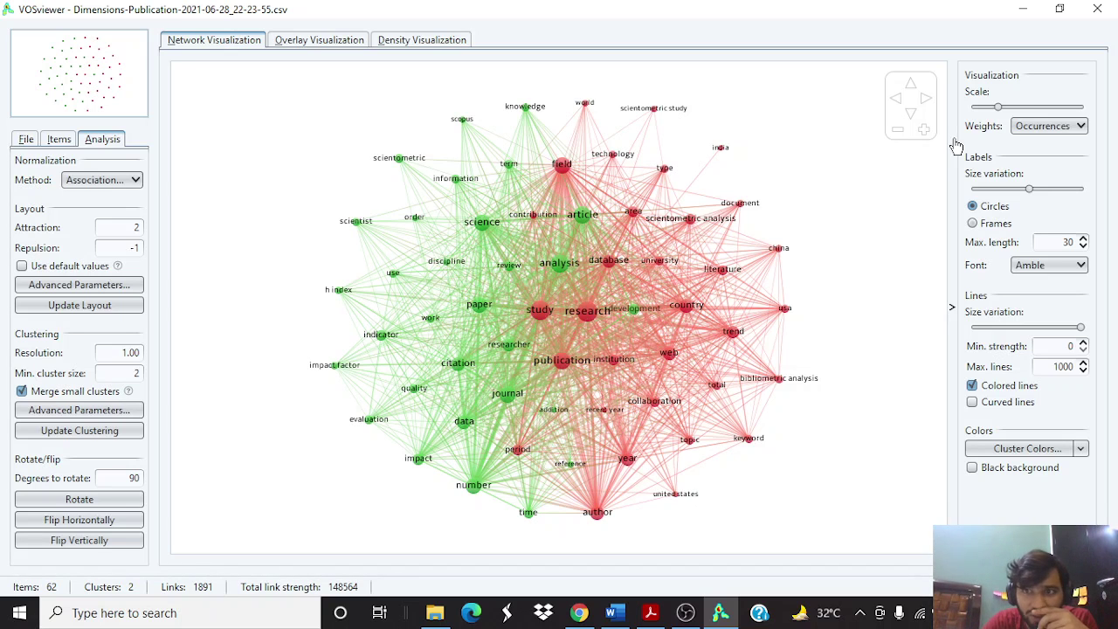
Step: Re-lay out the map with attraction 4, then drag Scale to enlarge nodes and labels
mouse_move(998, 107)
mouse_down()
mouse_move(1014, 112)
mouse_move(984, 110)
mouse_up()
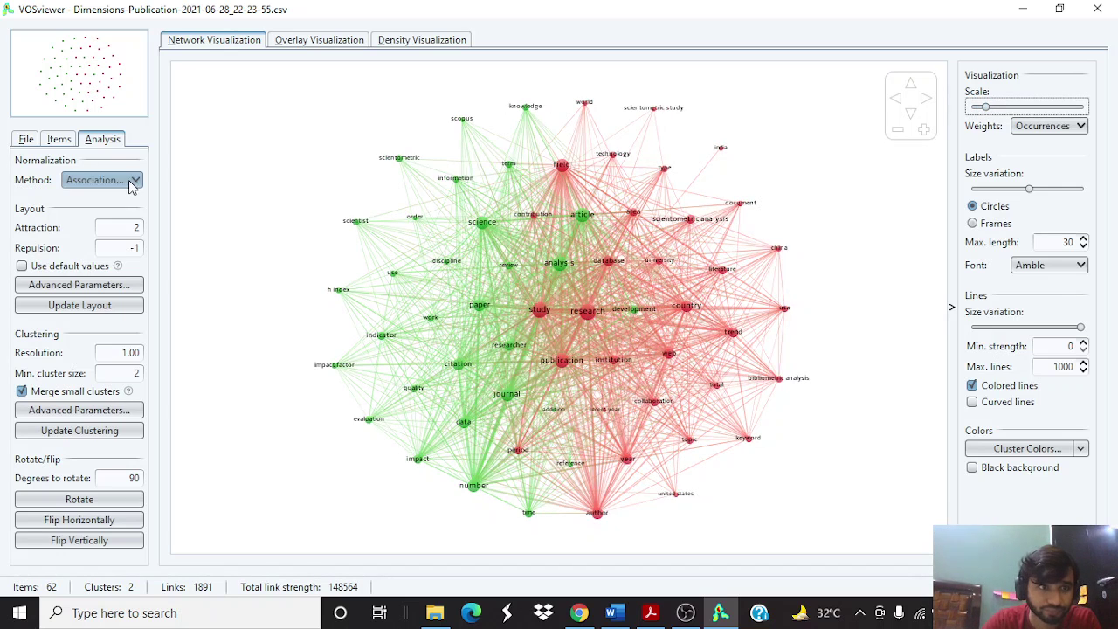
double_click(137, 227)
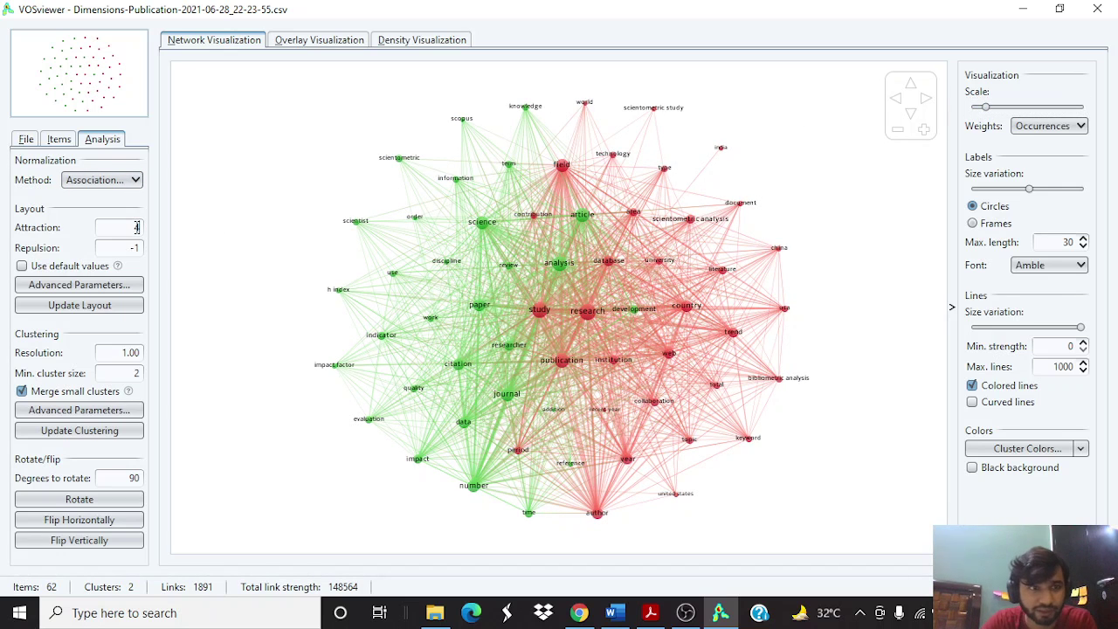
text(4)
click(127, 306)
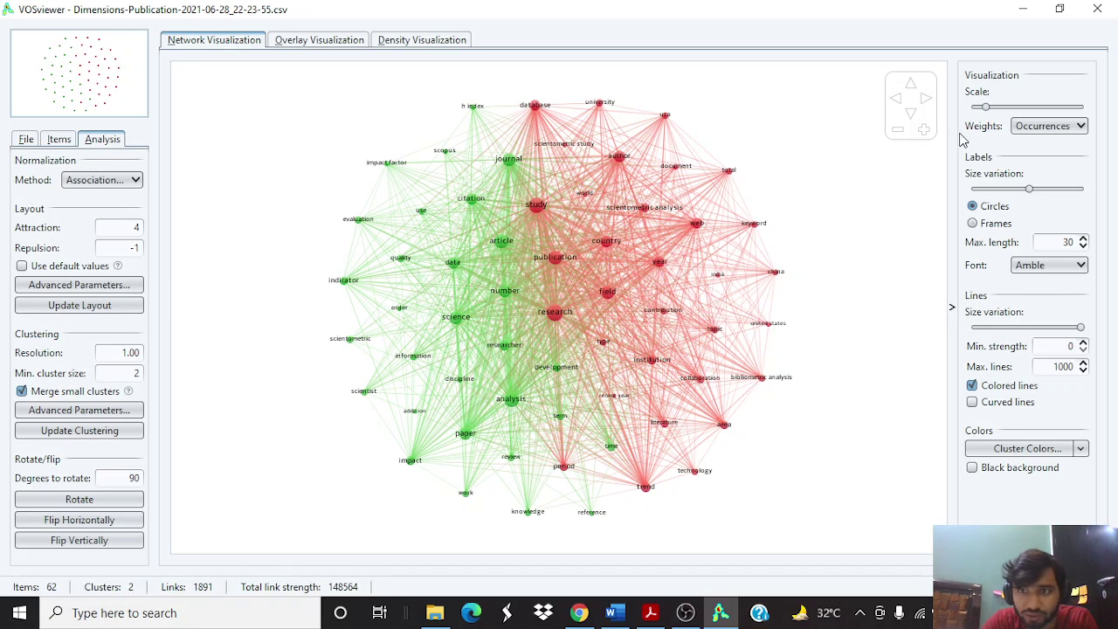
mouse_move(985, 108)
mouse_down()
mouse_move(1008, 115)
mouse_move(993, 112)
mouse_up()
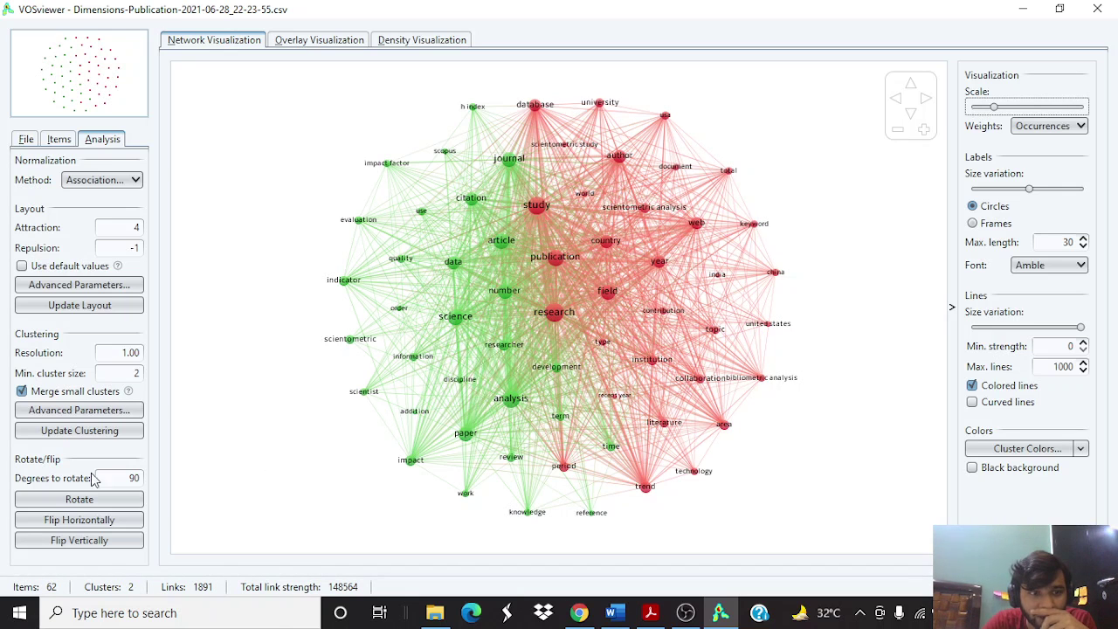
Step: Rotate the map three times by 90 degrees
click(79, 503)
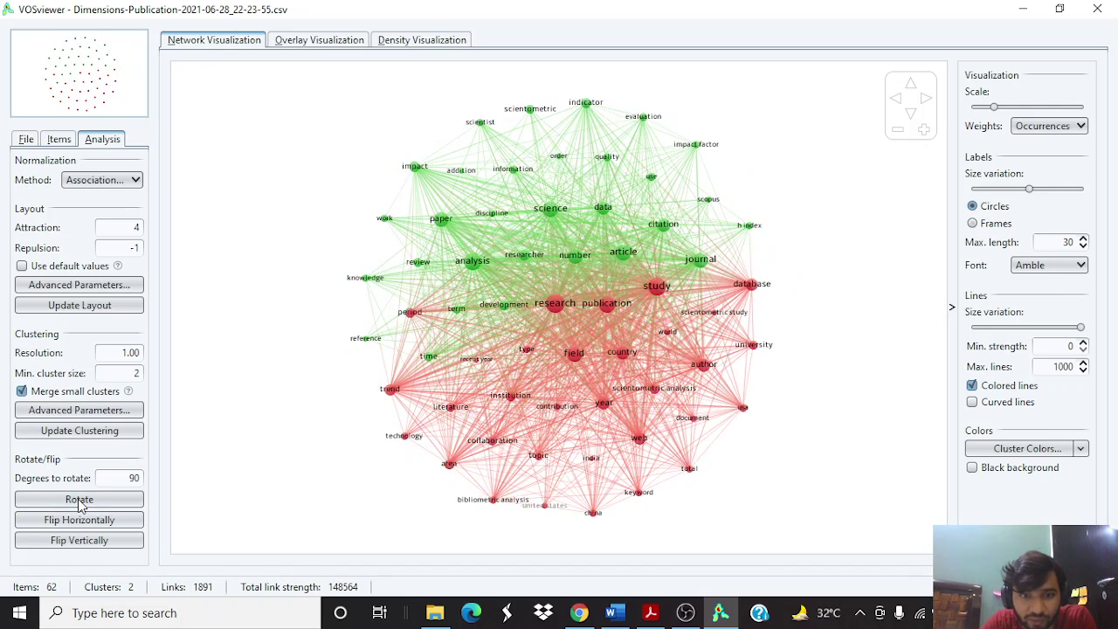
click(78, 501)
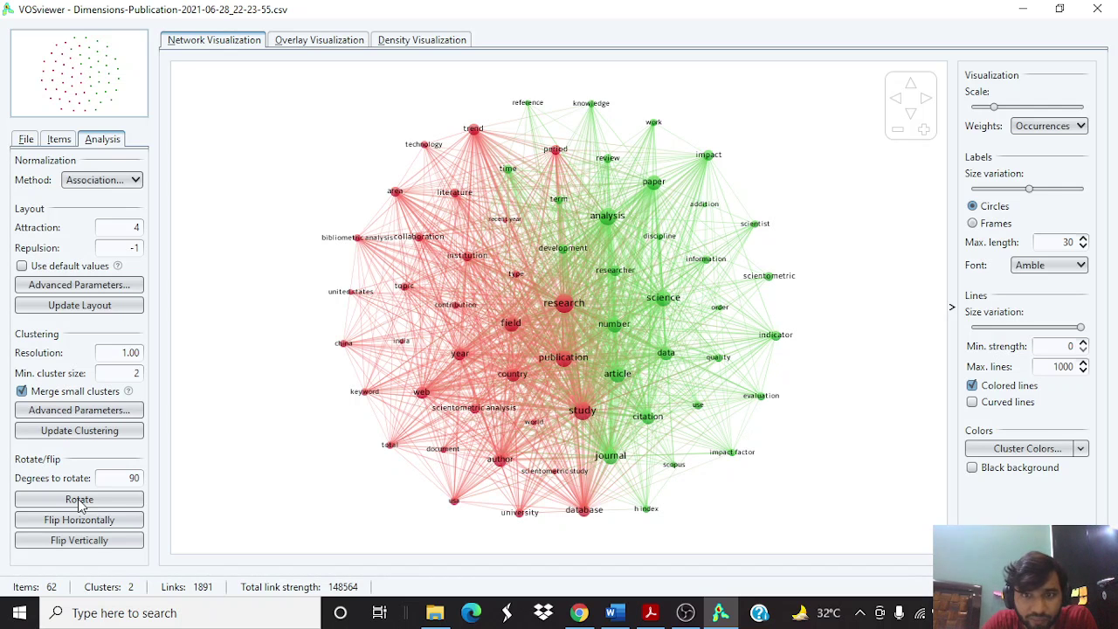
click(79, 501)
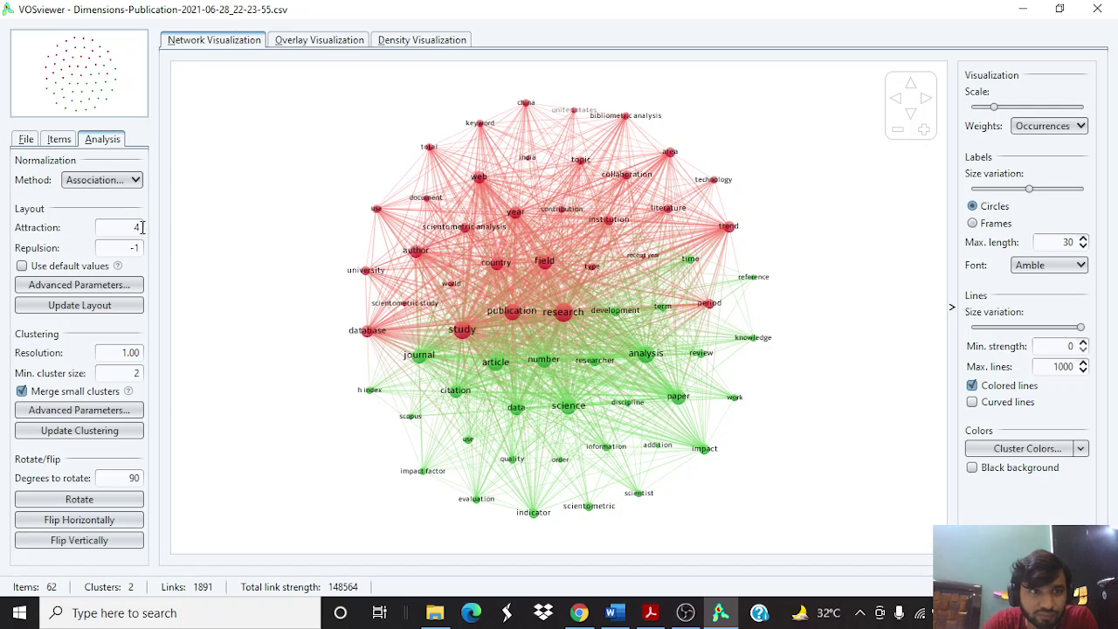
Step: Re-lay out the map with attraction 5, then 6, and enlarge nodes and labels
text(5)
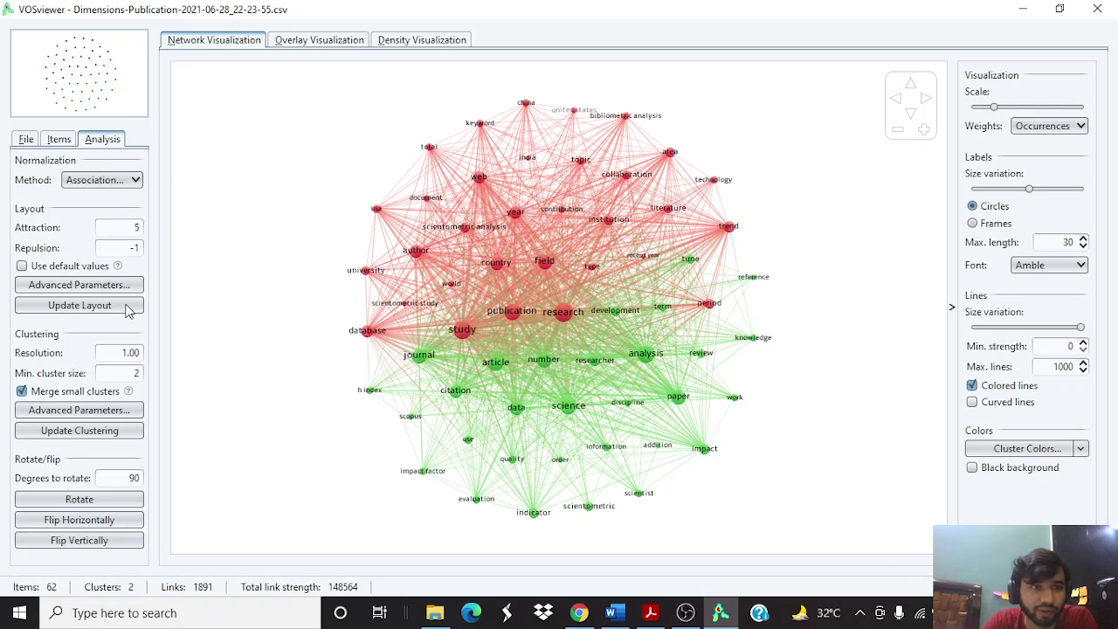
click(125, 308)
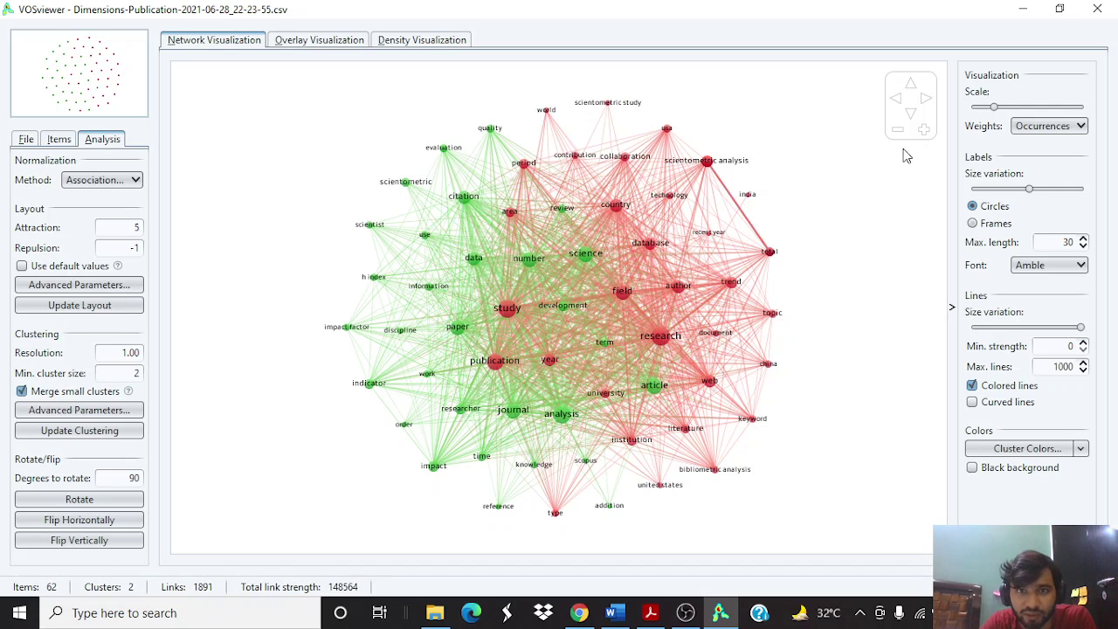
double_click(138, 228)
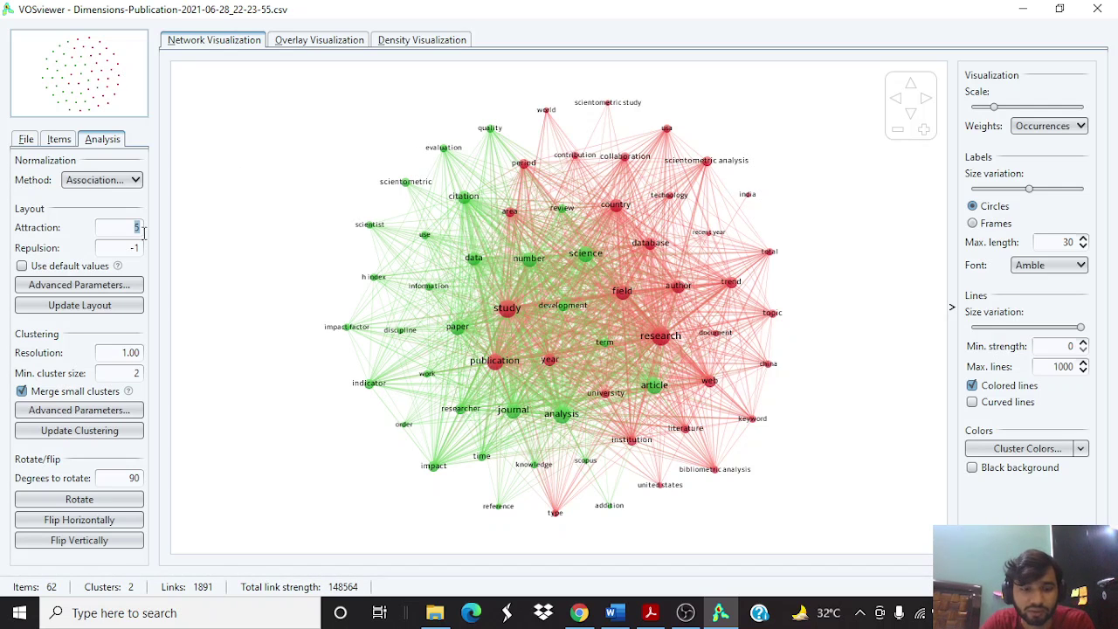
text(6)
click(125, 308)
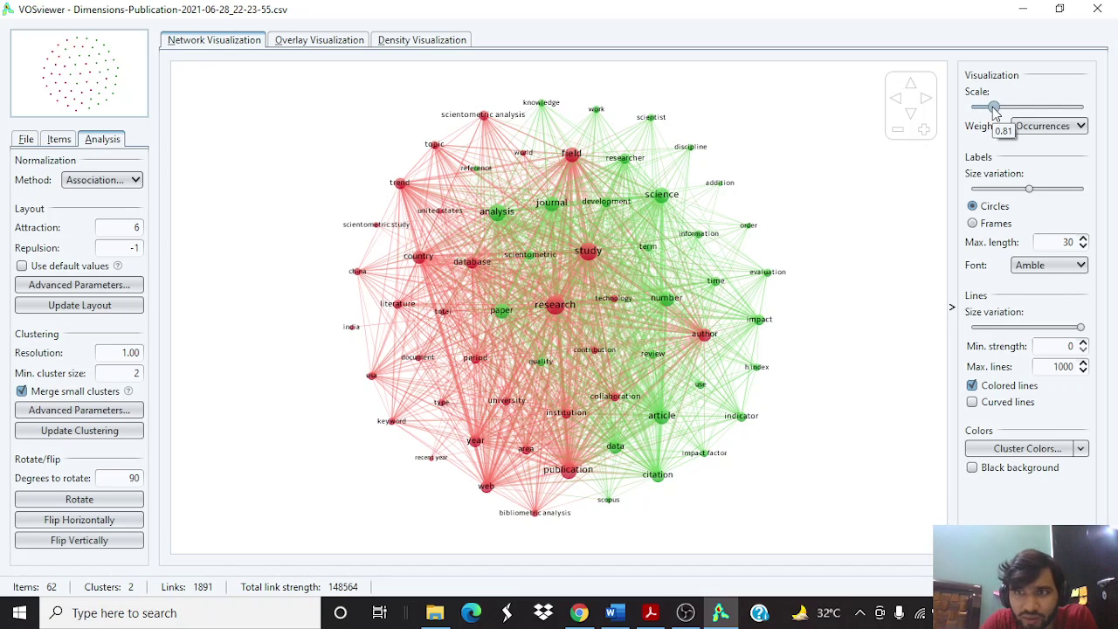
mouse_move(993, 107)
mouse_down()
mouse_move(1026, 110)
mouse_move(1002, 114)
mouse_up()
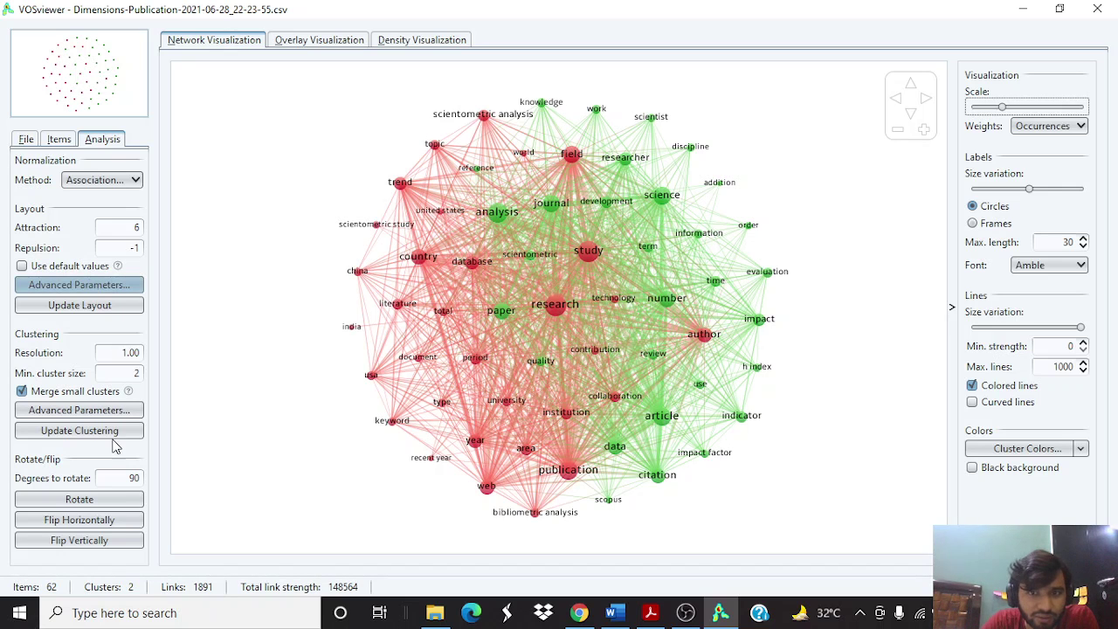
Step: Flip the map and back, re-lay it out twice with attraction 7, and slightly enlarge labels
click(97, 543)
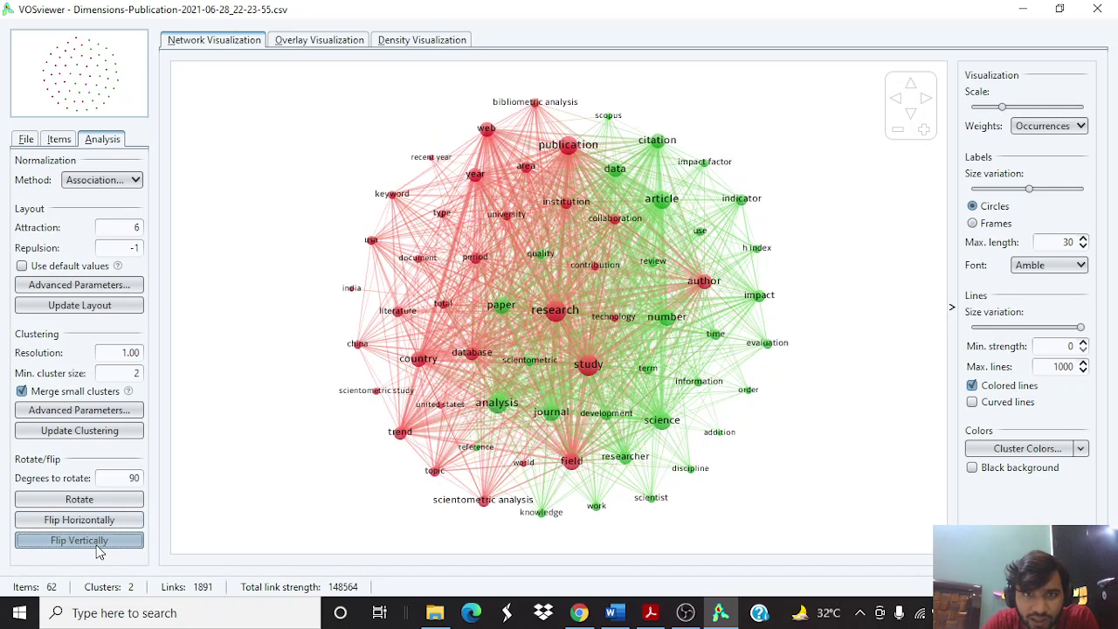
click(98, 548)
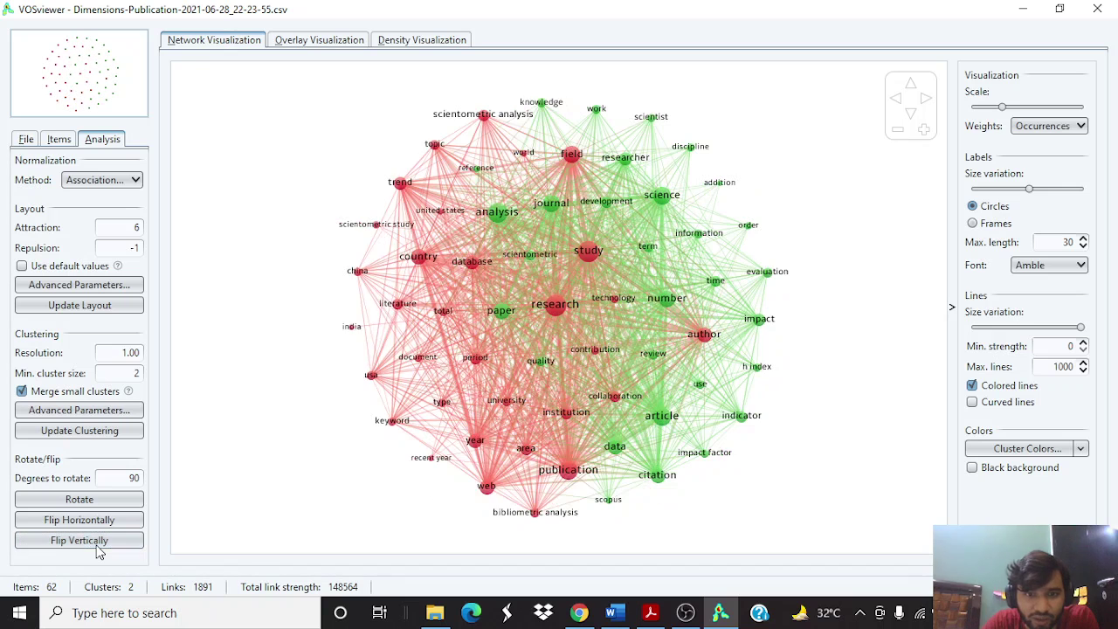
double_click(137, 226)
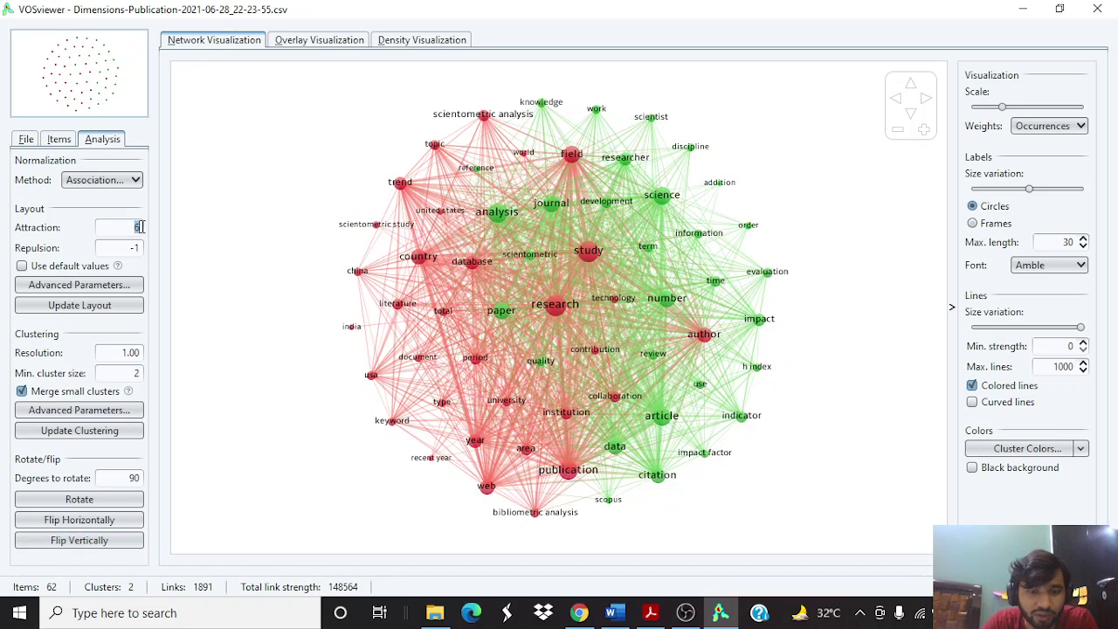
text(7)
click(127, 304)
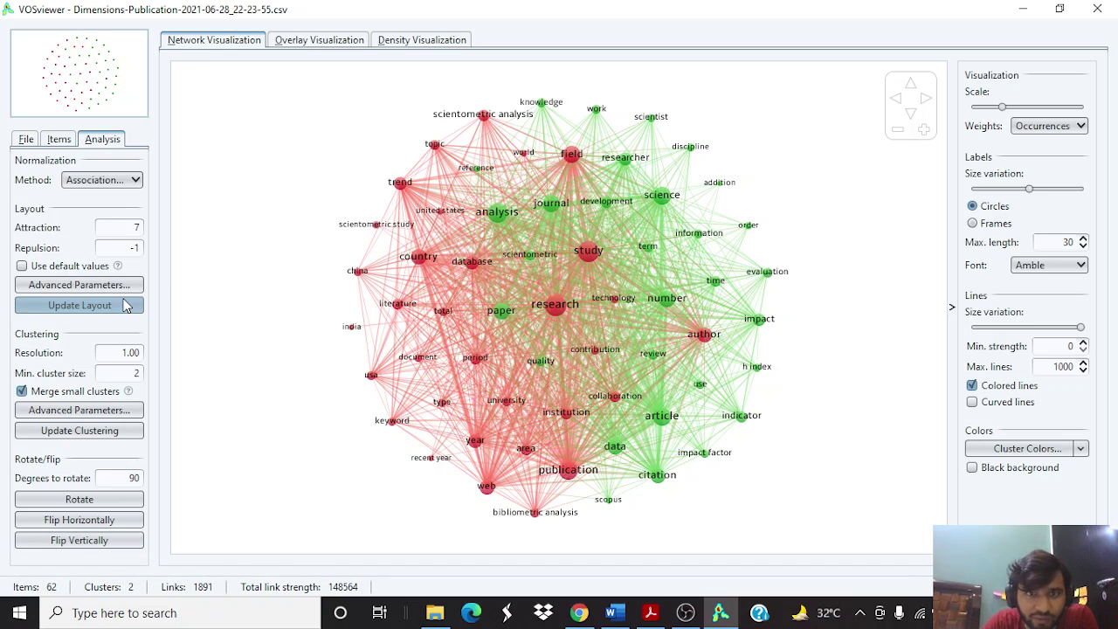
click(127, 305)
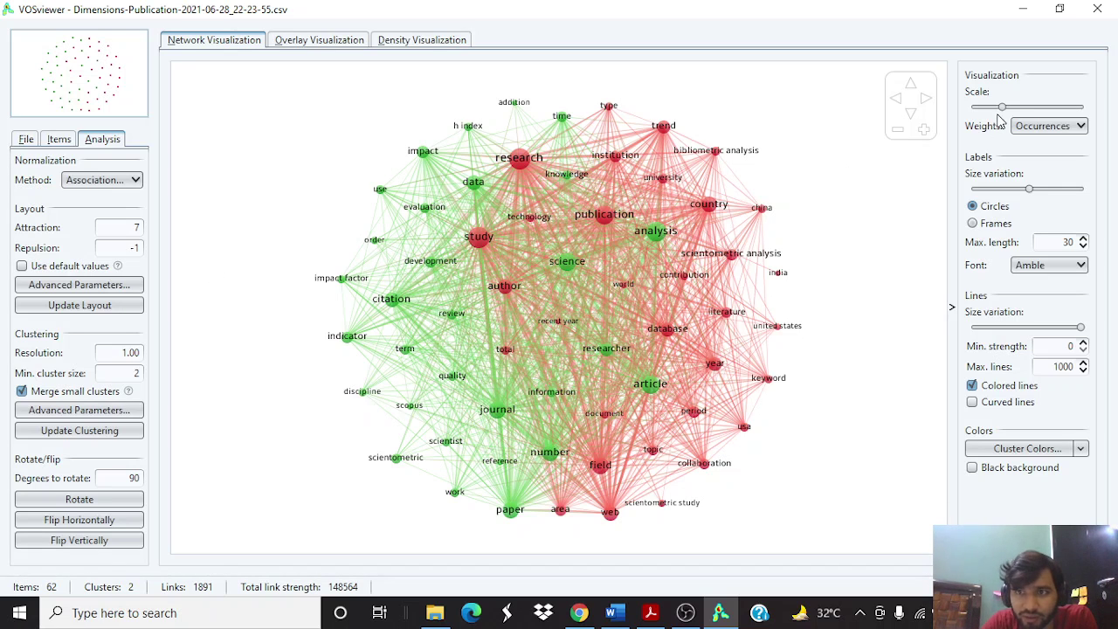
drag(1002, 107, 1006, 110)
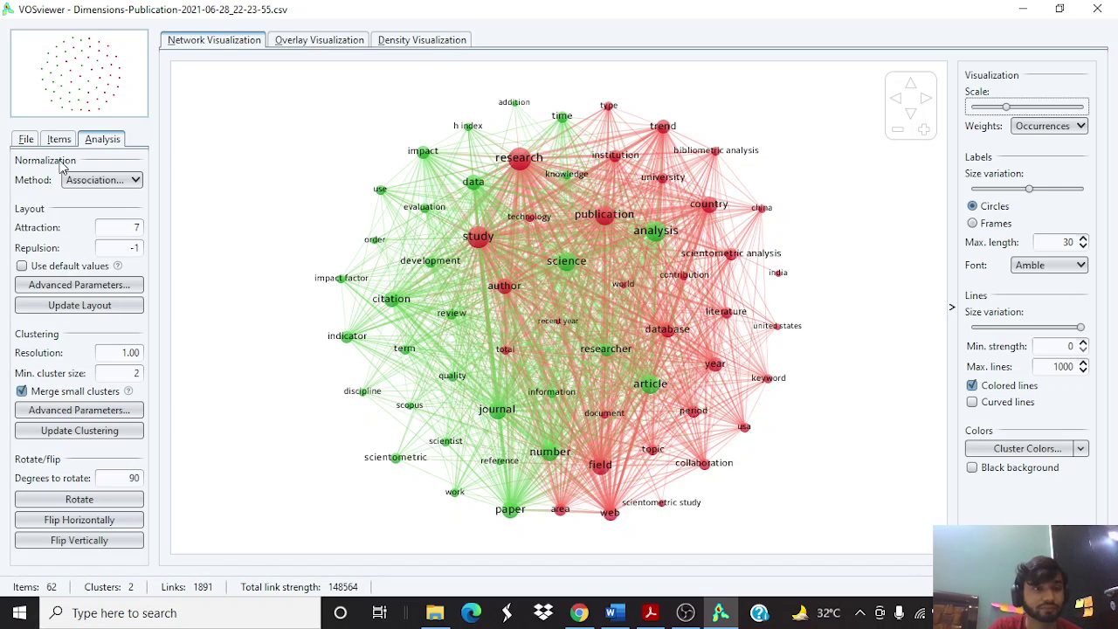
Step: Set screenshot options to 400% scaling with Include border ticked
click(26, 140)
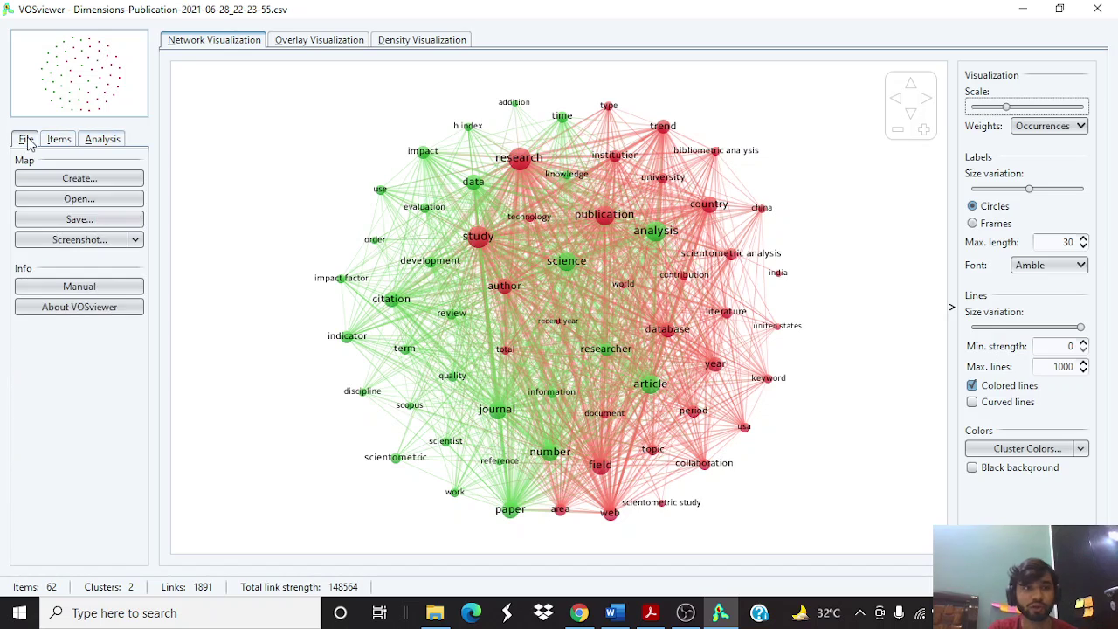
click(137, 241)
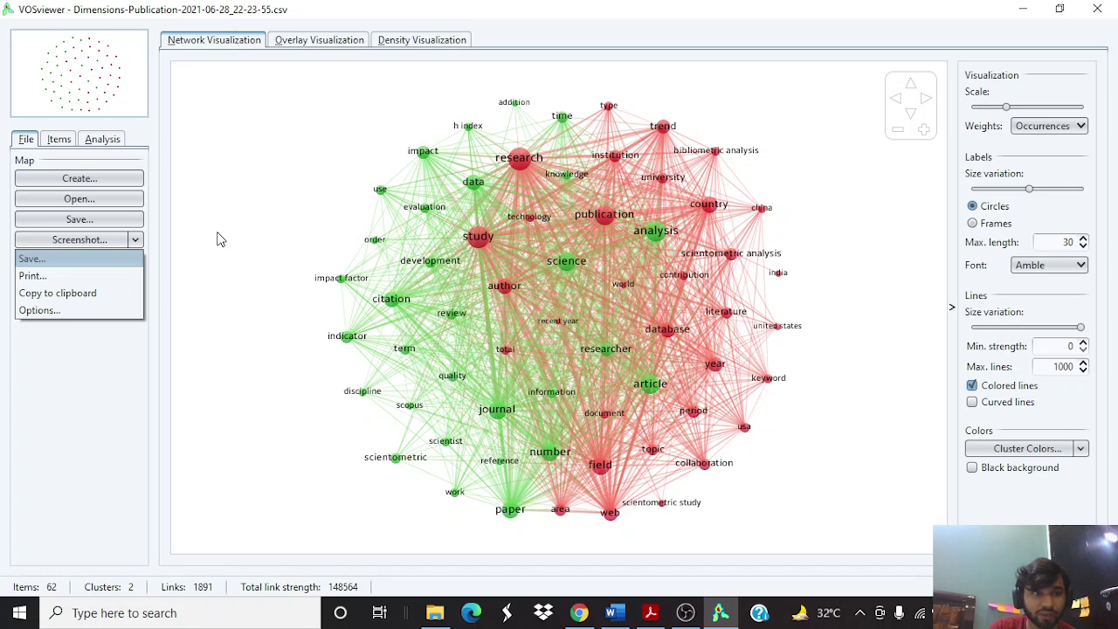
click(217, 236)
click(135, 241)
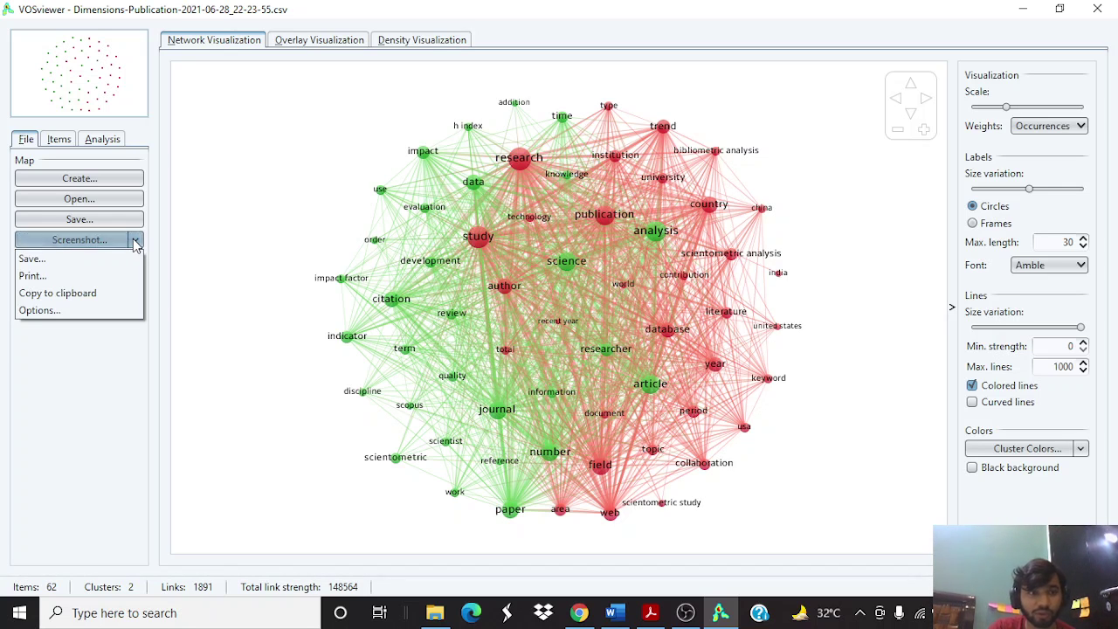
click(85, 311)
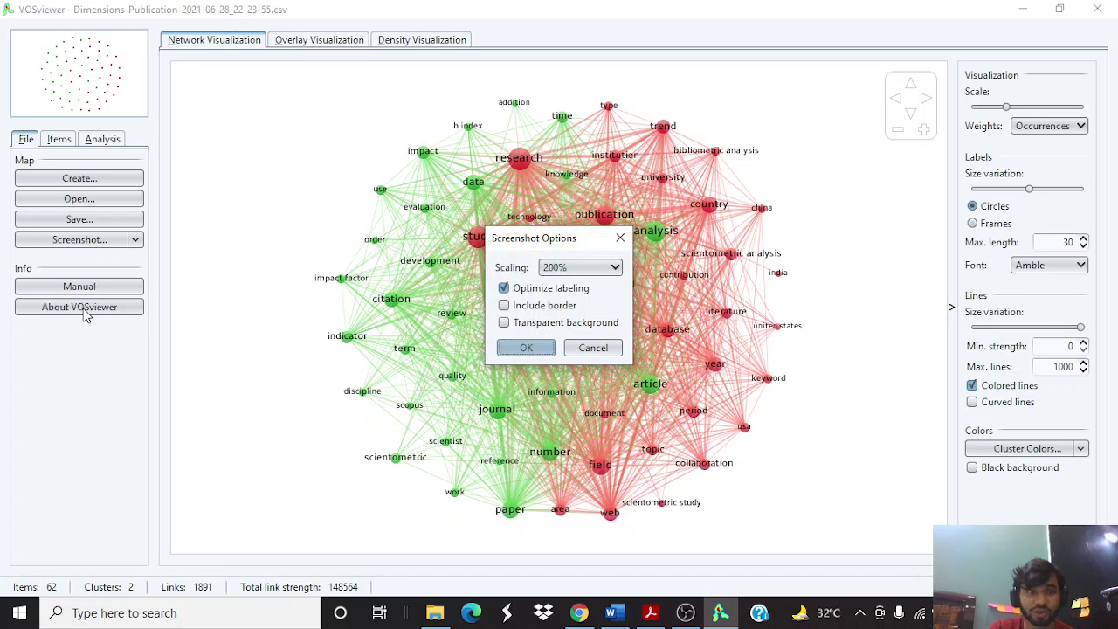
click(604, 271)
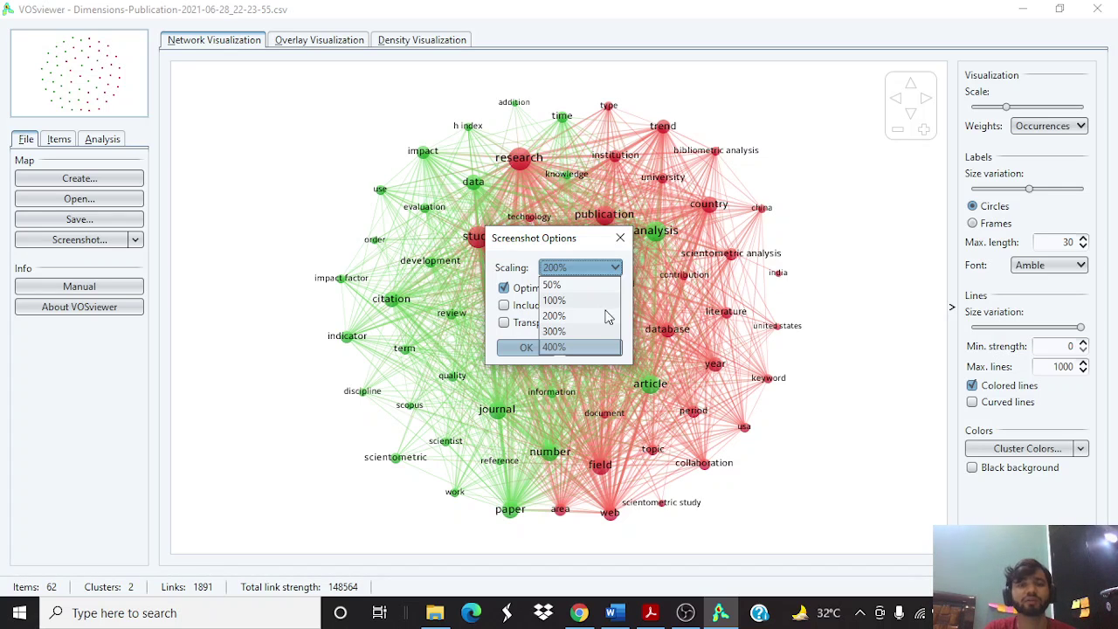
click(559, 346)
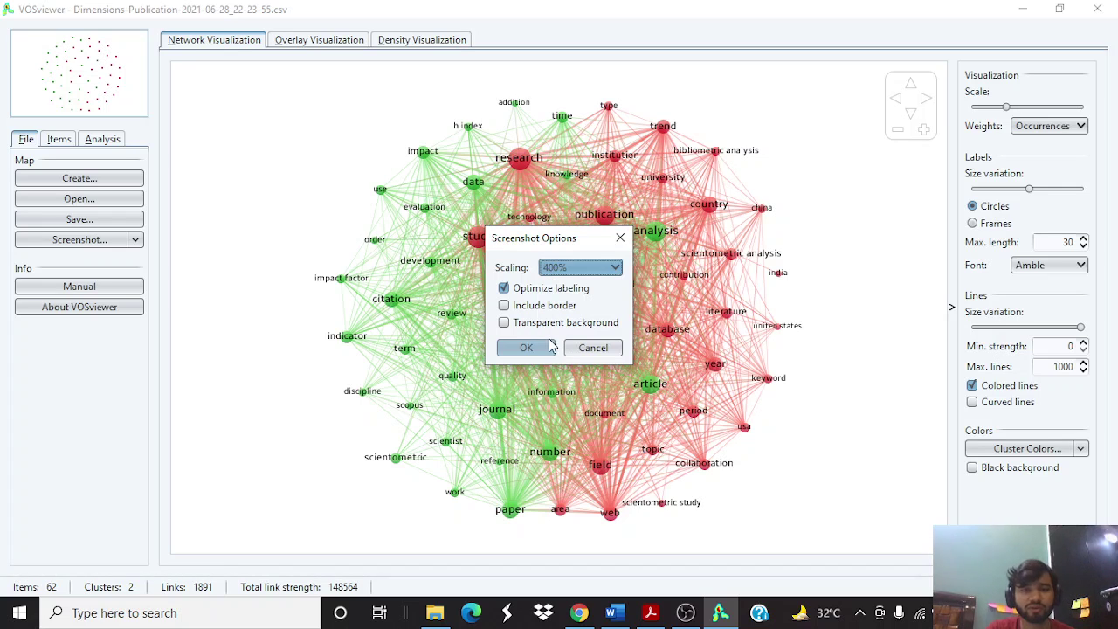
click(505, 308)
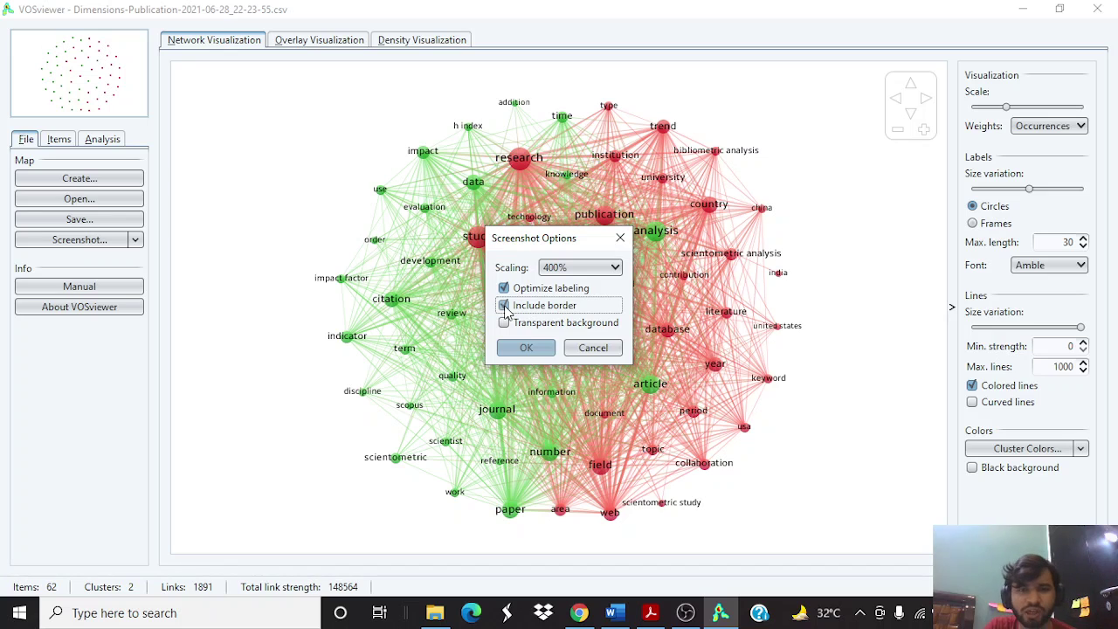
click(527, 348)
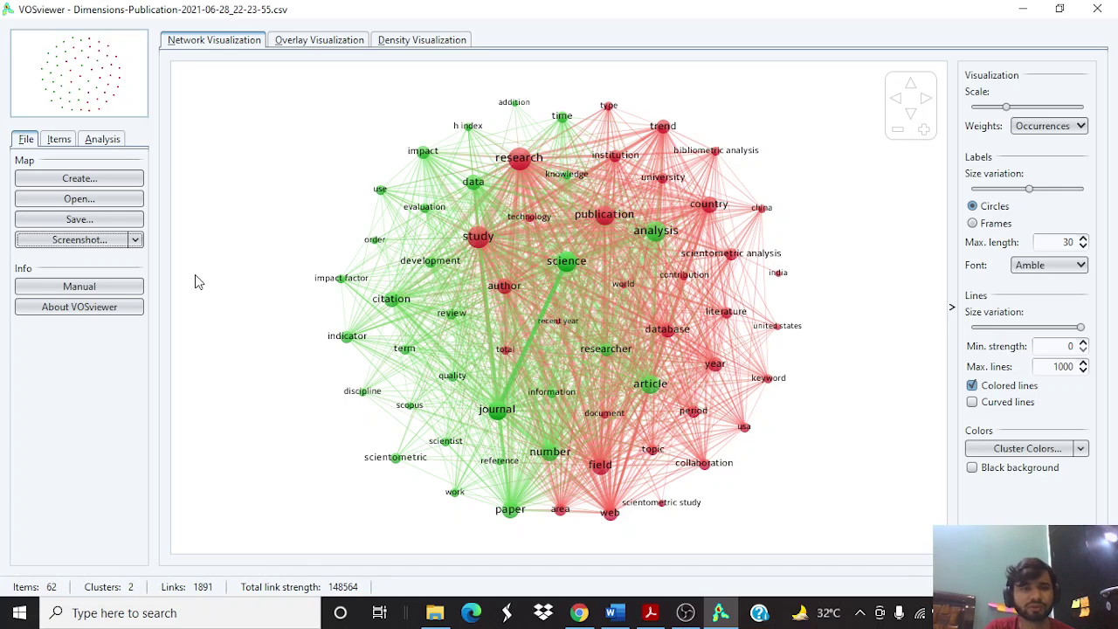
click(135, 240)
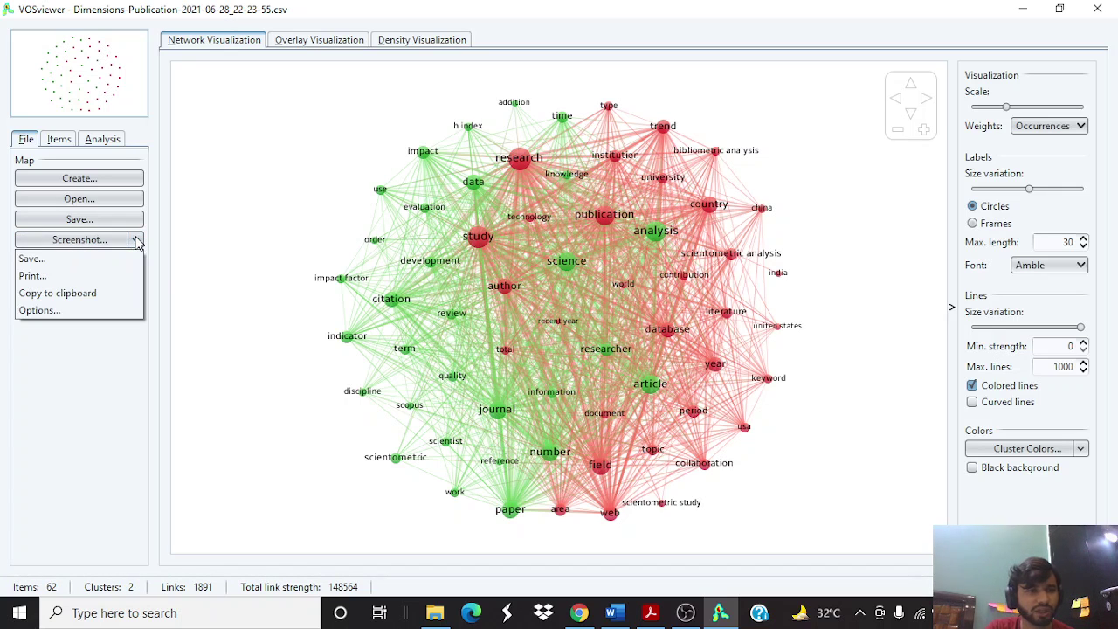
Step: Start saving the map file and begin typing 'keywords' as its file name
click(183, 257)
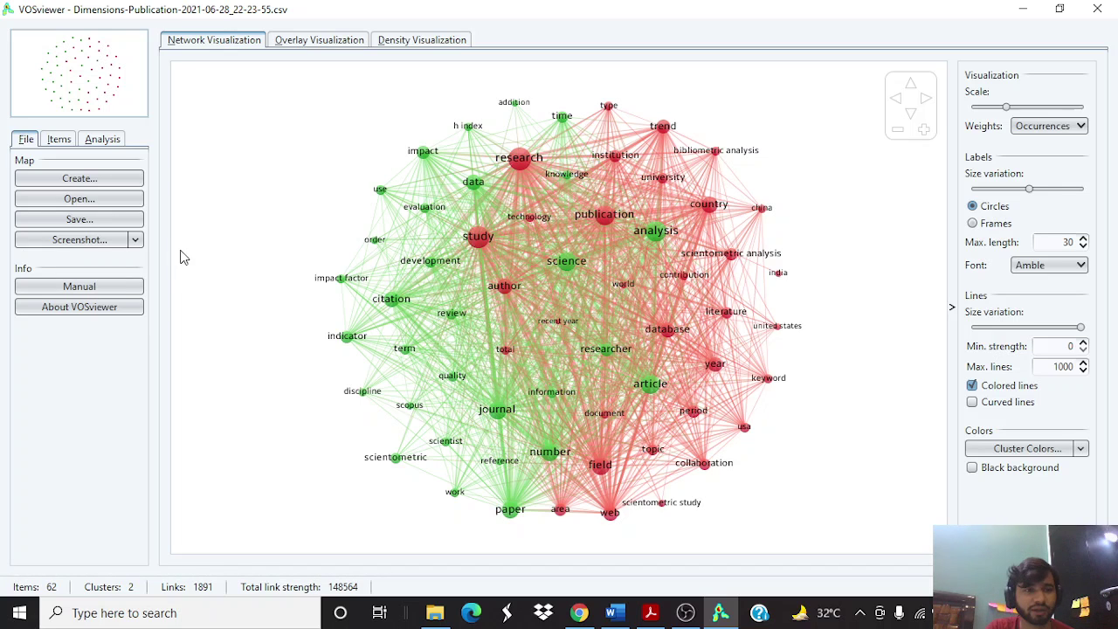
click(108, 224)
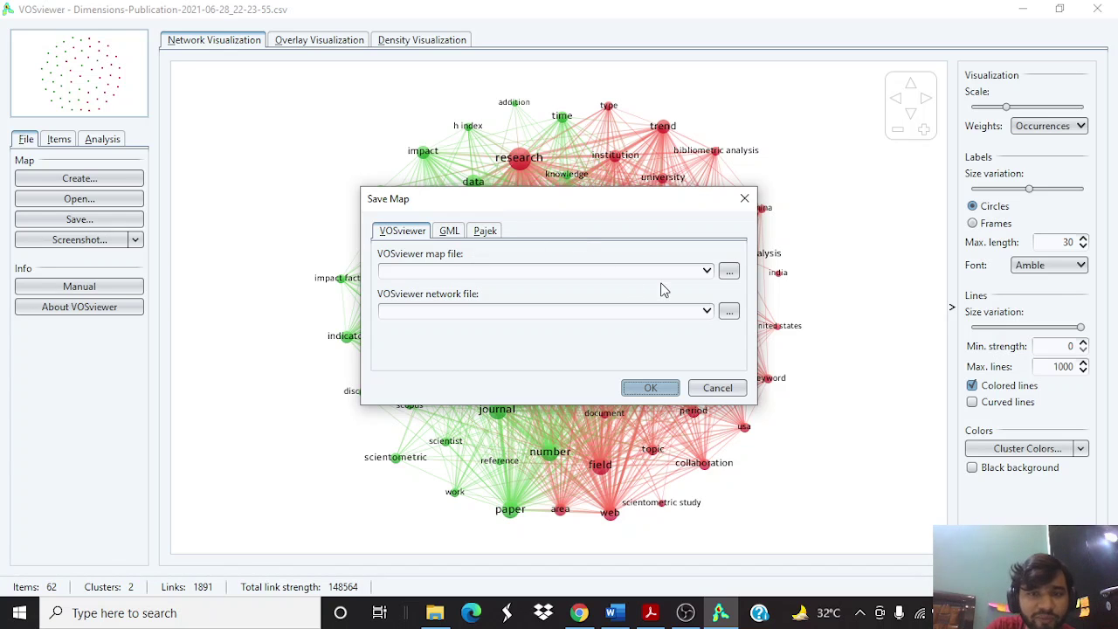
click(730, 272)
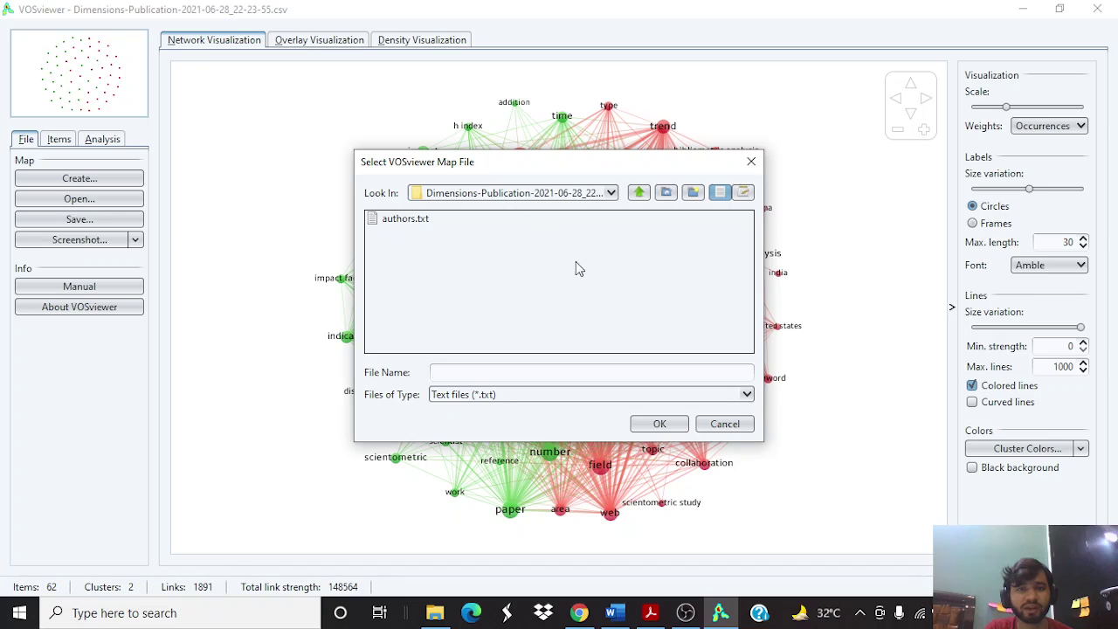
text(keywords)
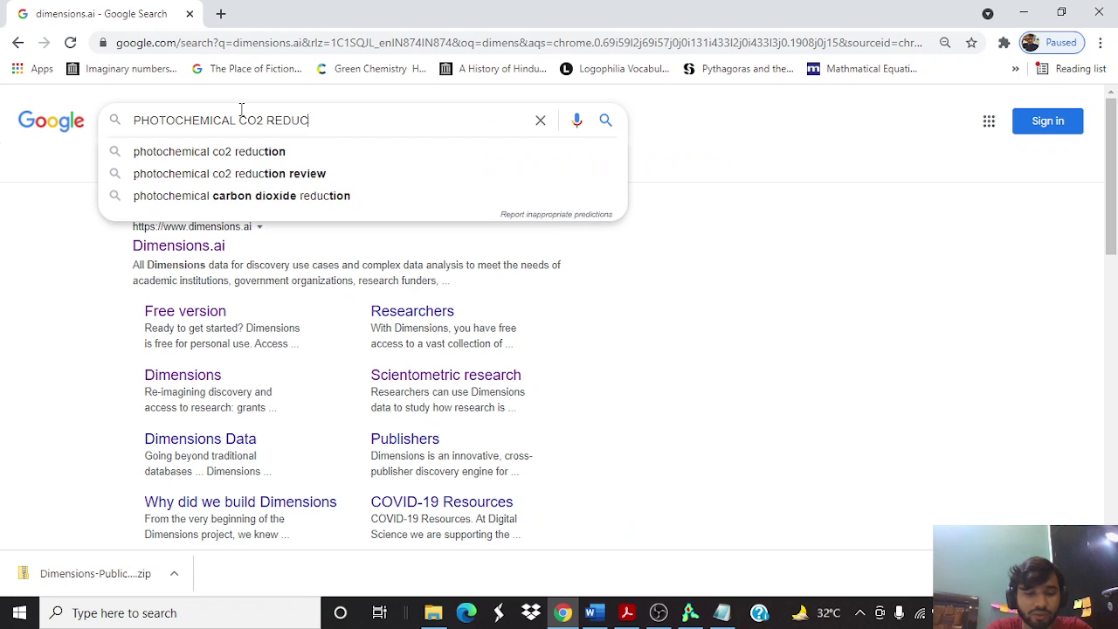
Step: Search Google for 'photochemical co2 reduction' and show the scholarly article results
text(TION)
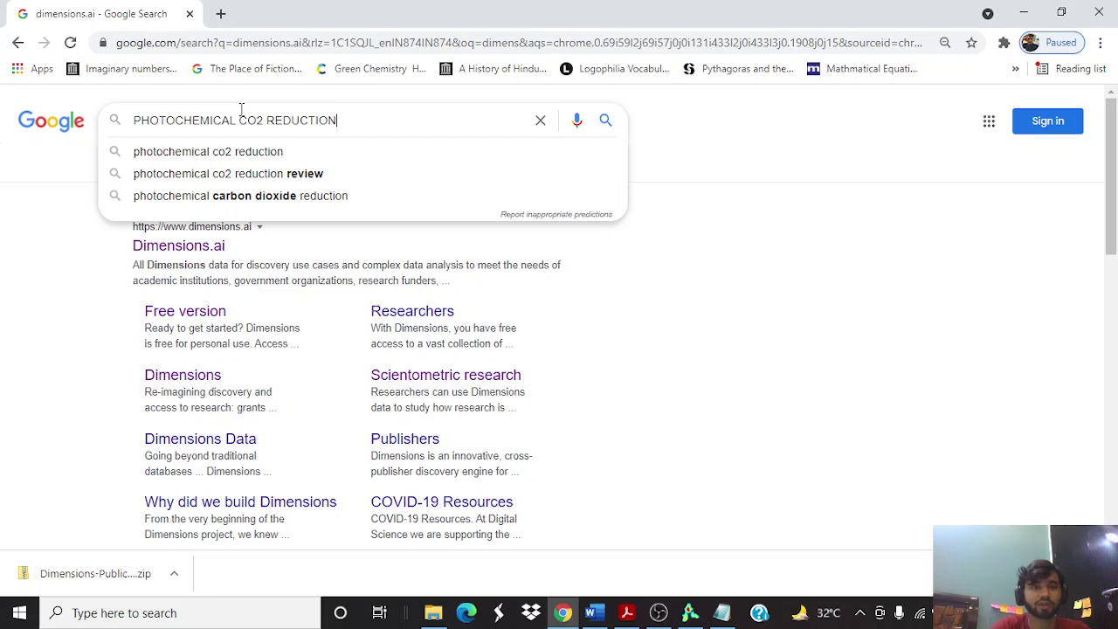
click(278, 157)
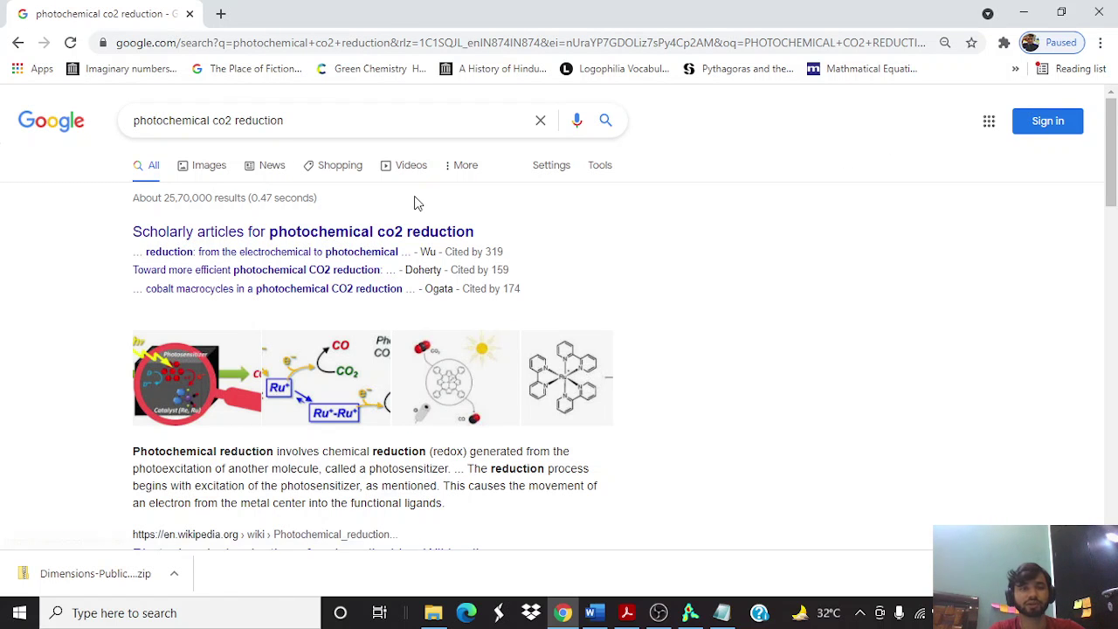
click(407, 232)
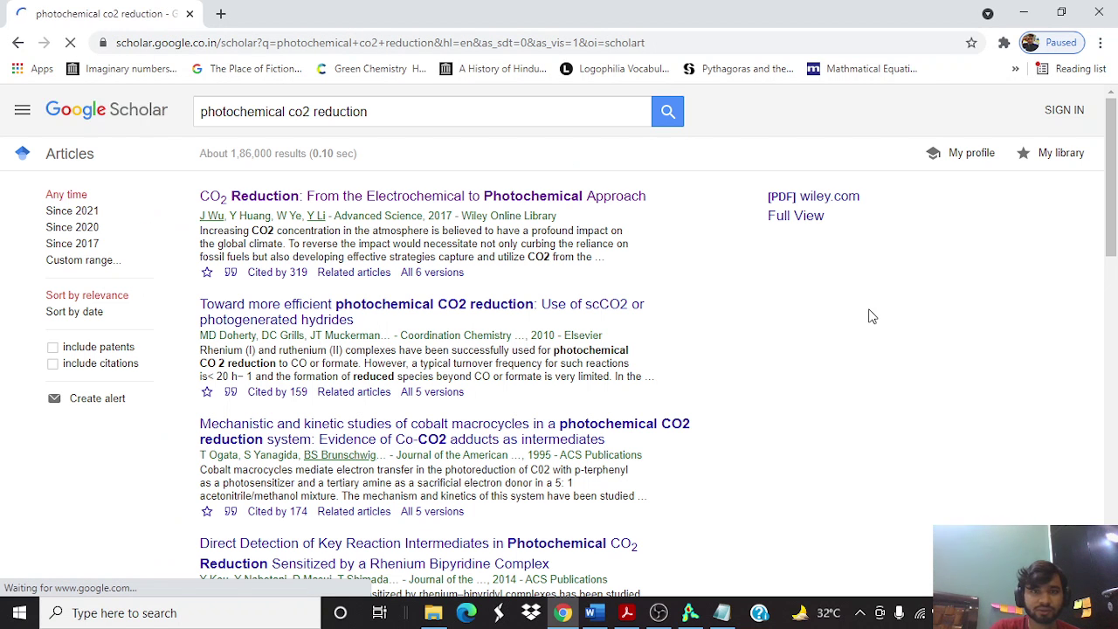
Step: Open the top three articles in new tabs and close the Scholar results tab
right_click(503, 199)
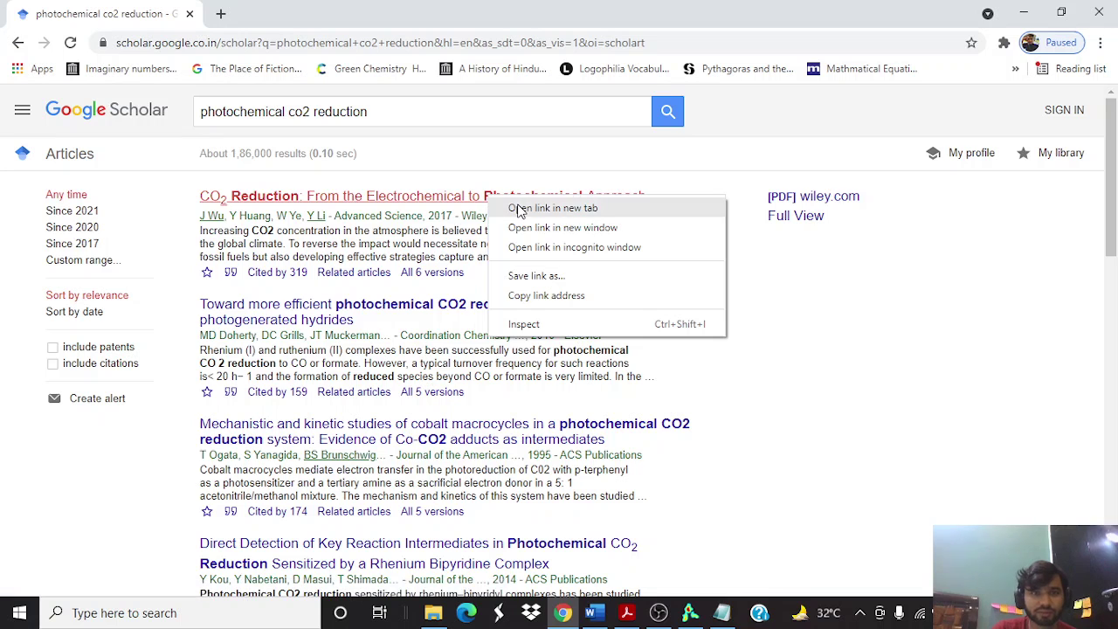
click(518, 209)
right_click(421, 306)
click(443, 320)
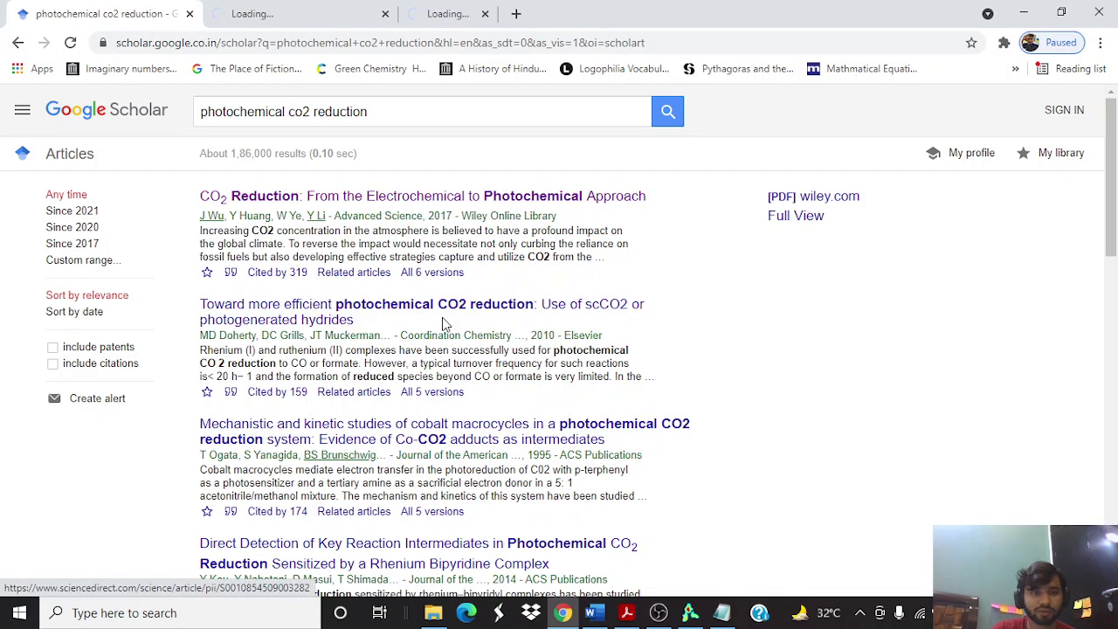
right_click(360, 432)
click(389, 443)
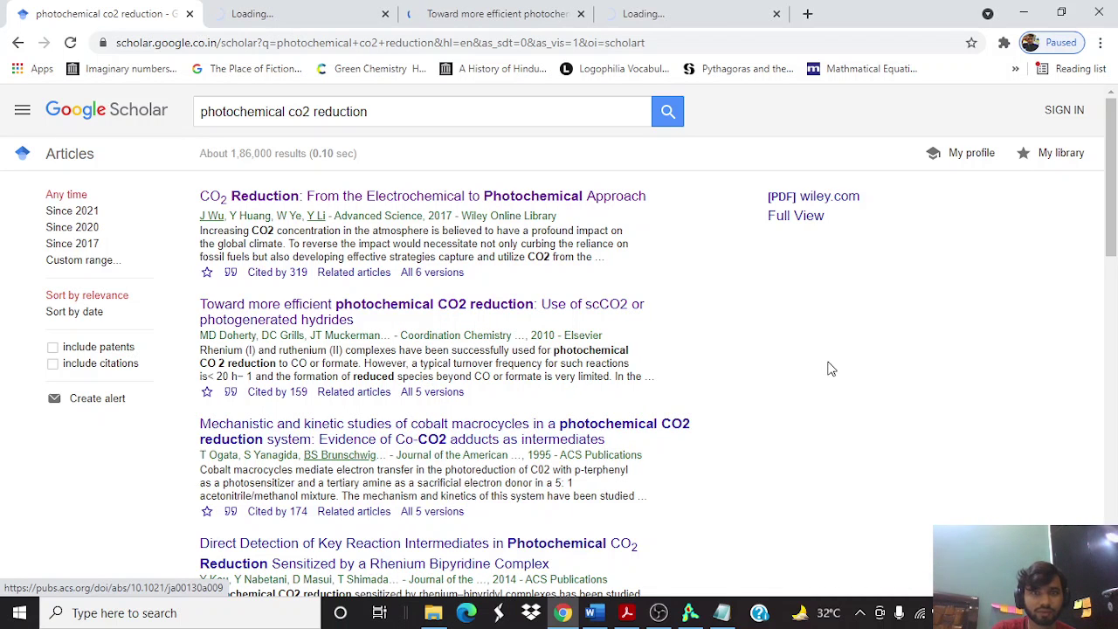
scroll(734, 288, down, 2)
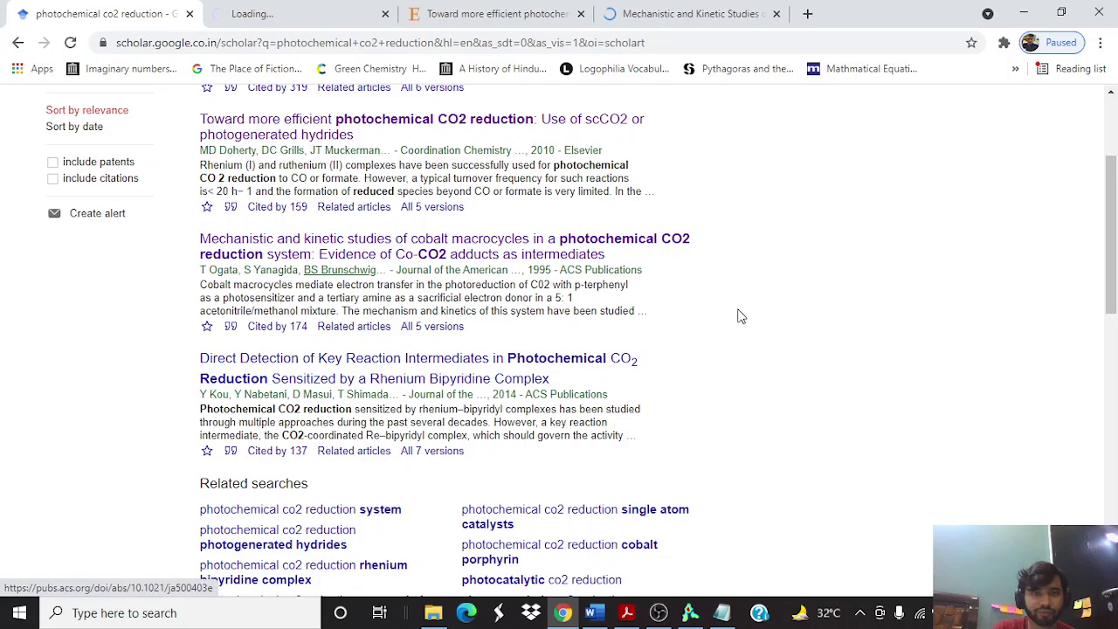
scroll(738, 316, up, 2)
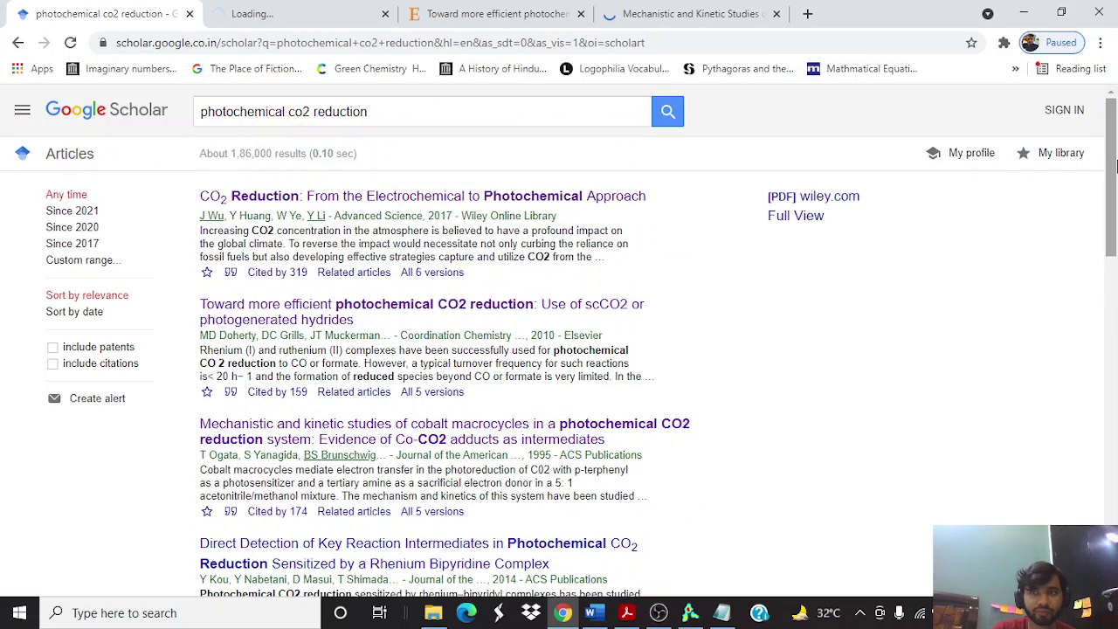
click(292, 10)
click(188, 13)
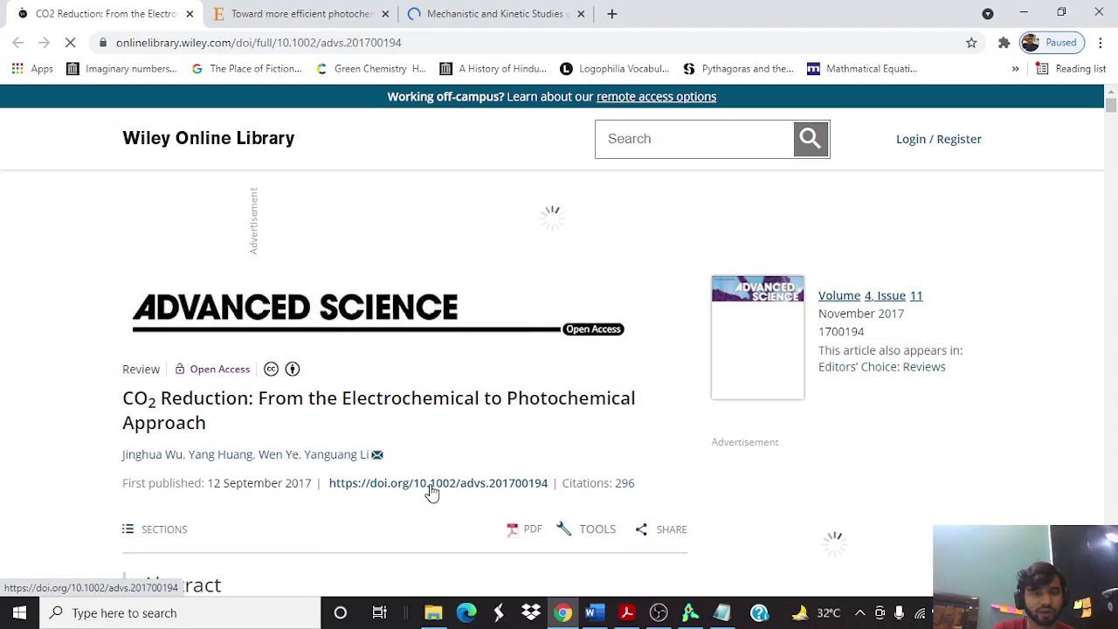
right_click(429, 485)
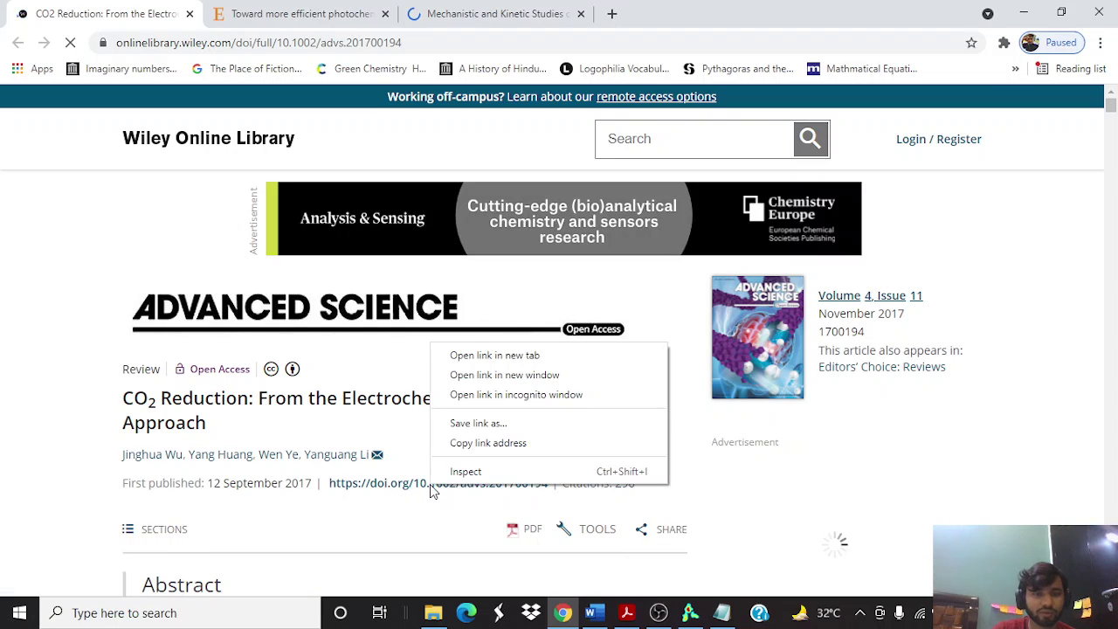
click(479, 442)
click(729, 613)
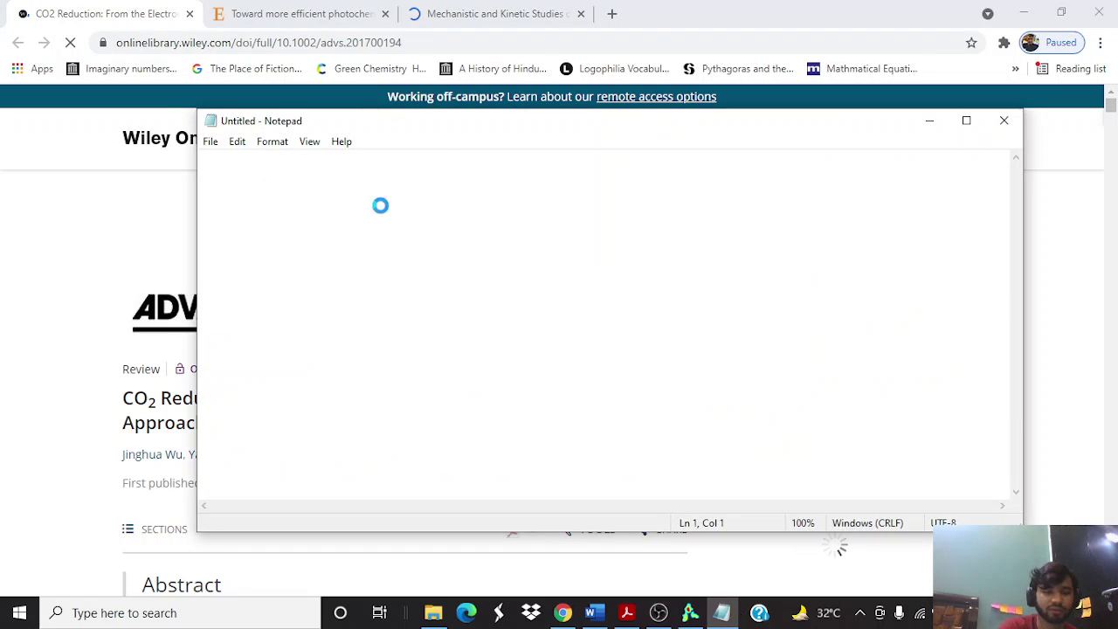
key(ctrl+v)
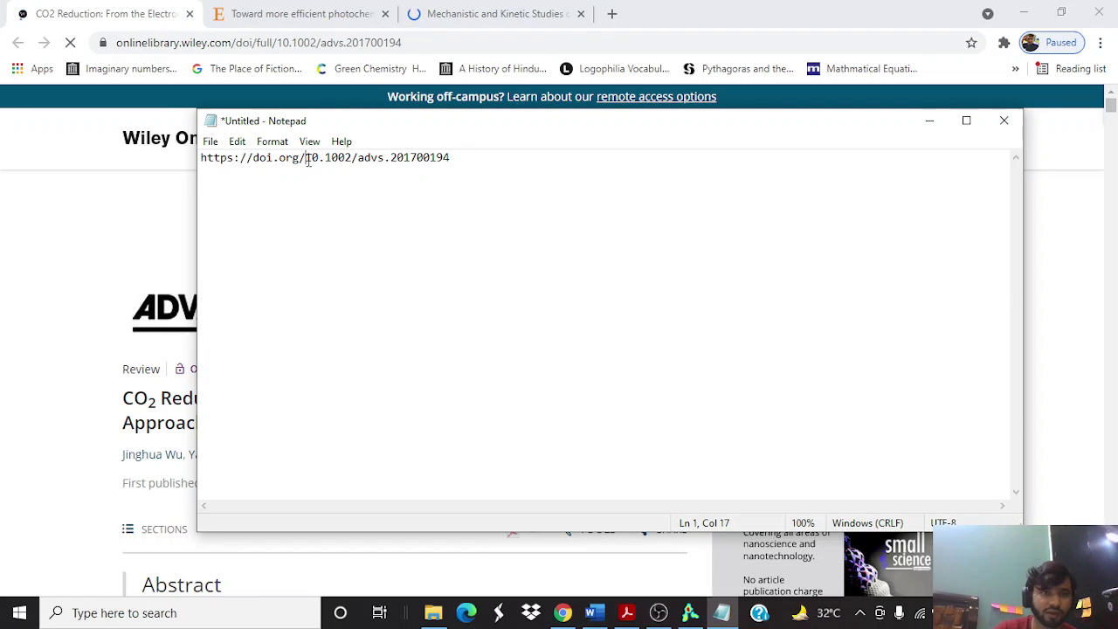
key(BackSpace)
key(BackSpace)
key(BackSpace)
key(BackSpace)
key(BackSpace)
key(BackSpace)
key(BackSpace)
key(BackSpace)
key(BackSpace)
key(BackSpace)
key(BackSpace)
key(BackSpace)
key(BackSpace)
key(BackSpace)
key(BackSpace)
key(BackSpace)
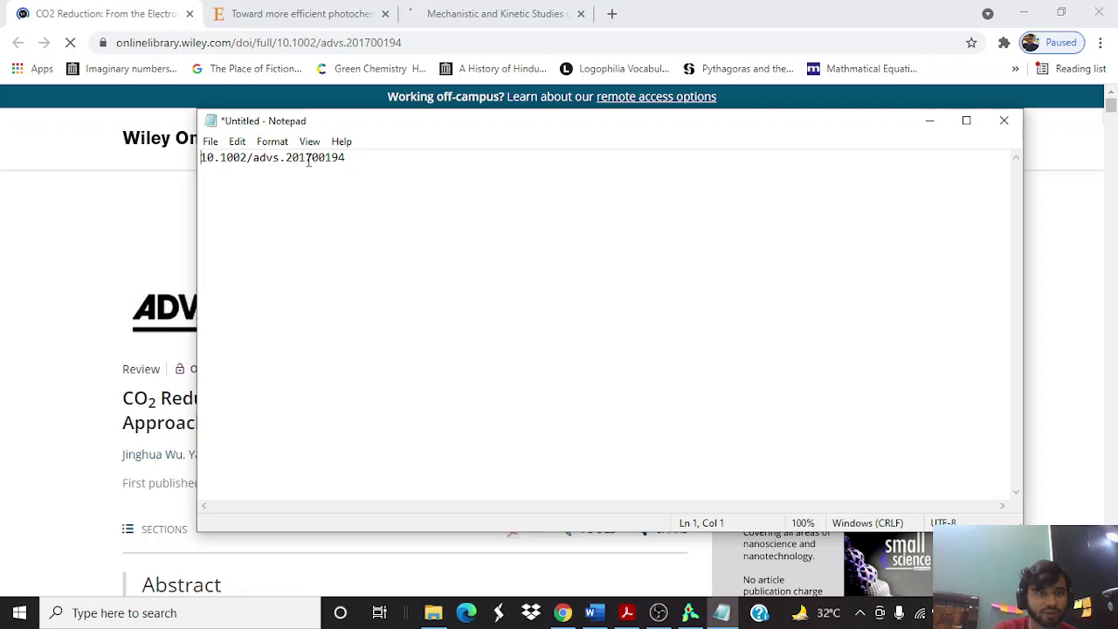
key(Return)
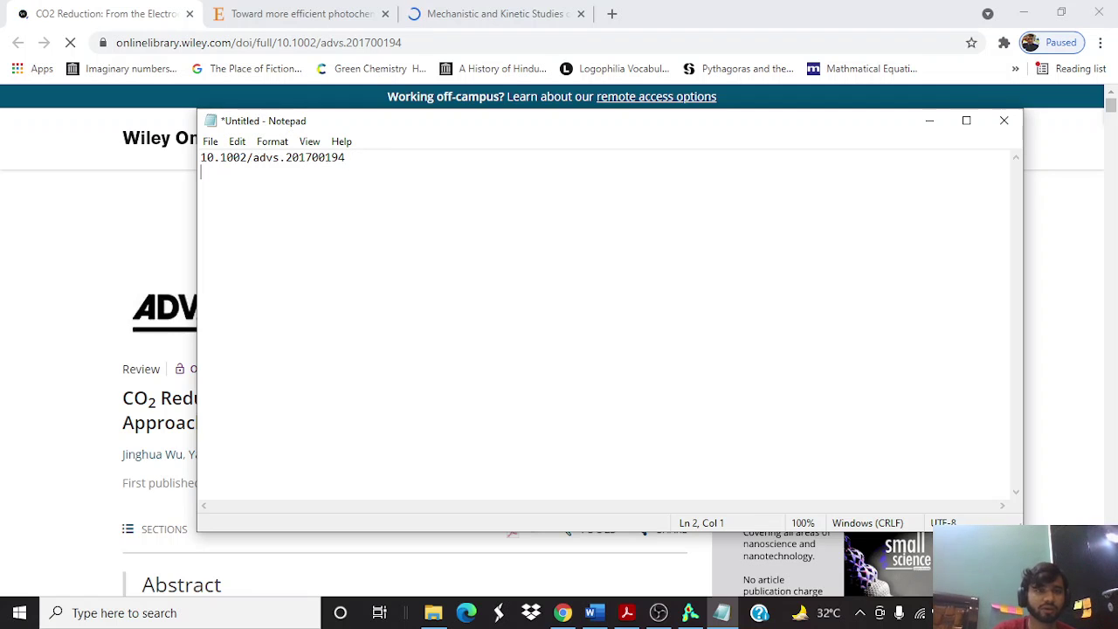
click(916, 123)
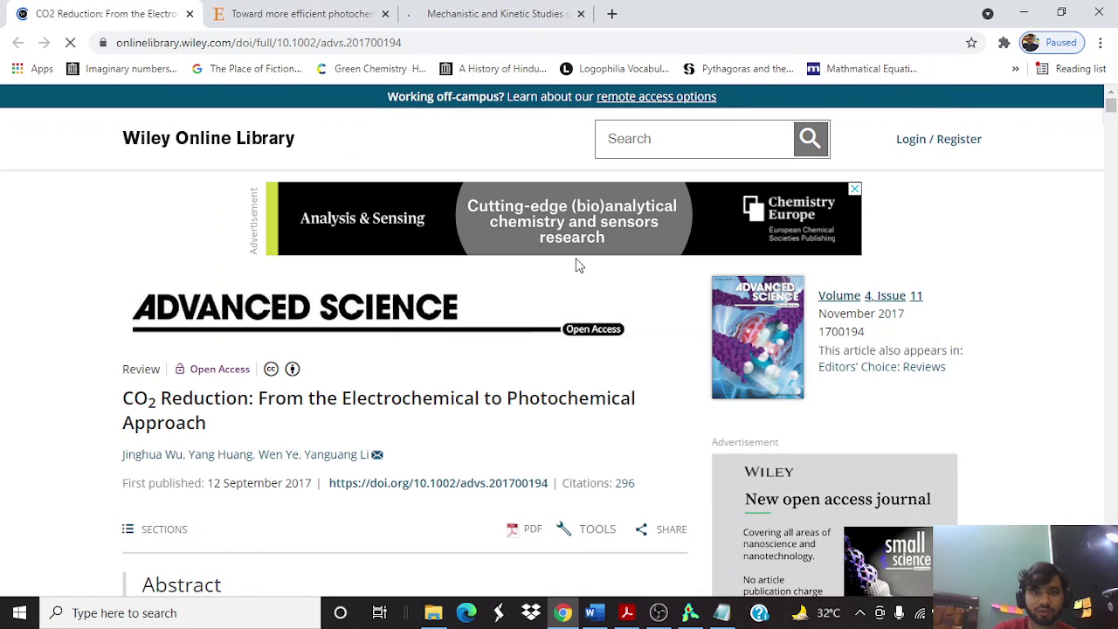
click(271, 13)
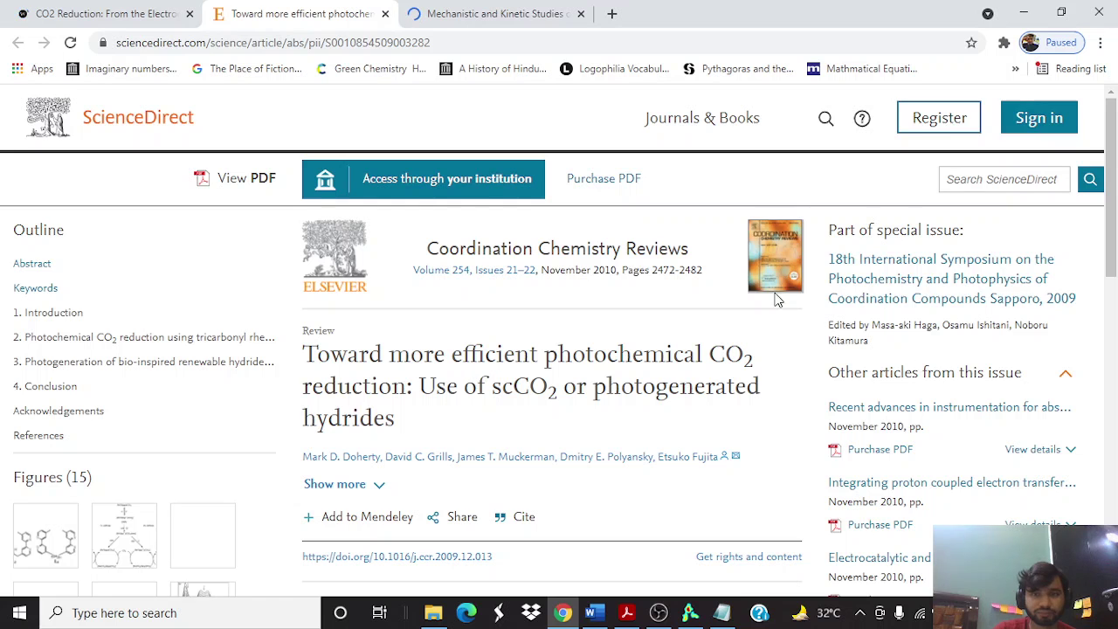
scroll(775, 302, down, 3)
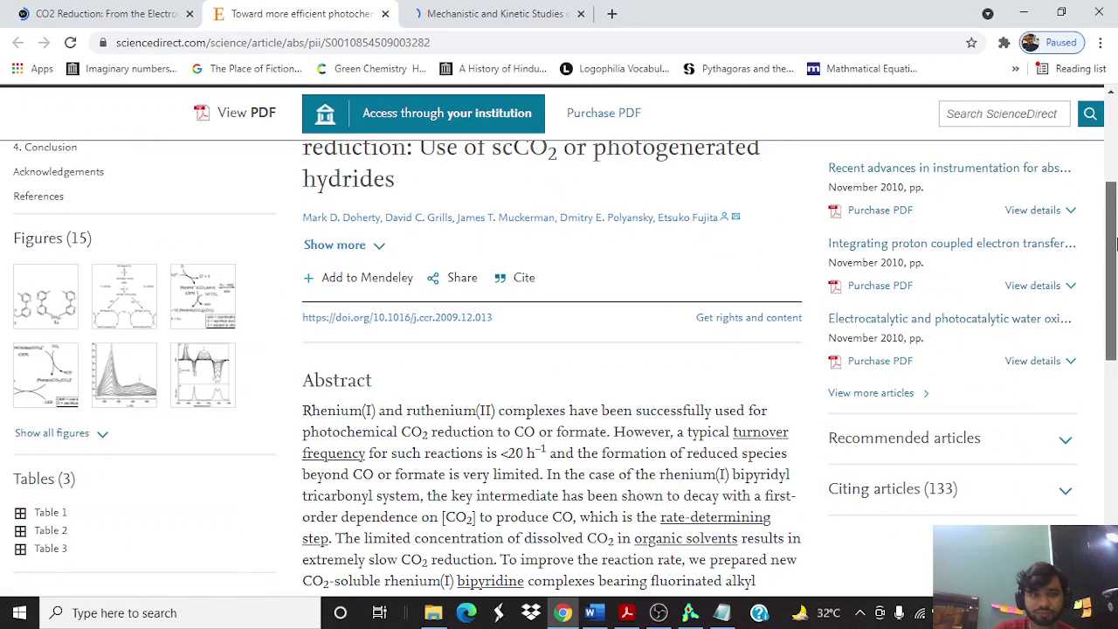
right_click(447, 322)
click(519, 424)
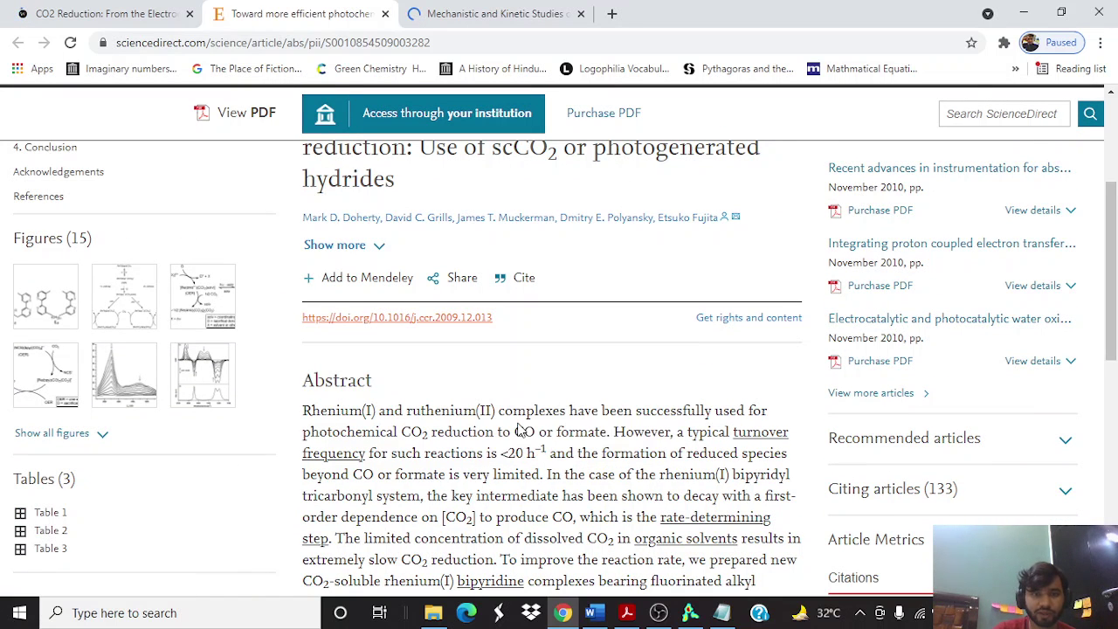
click(725, 612)
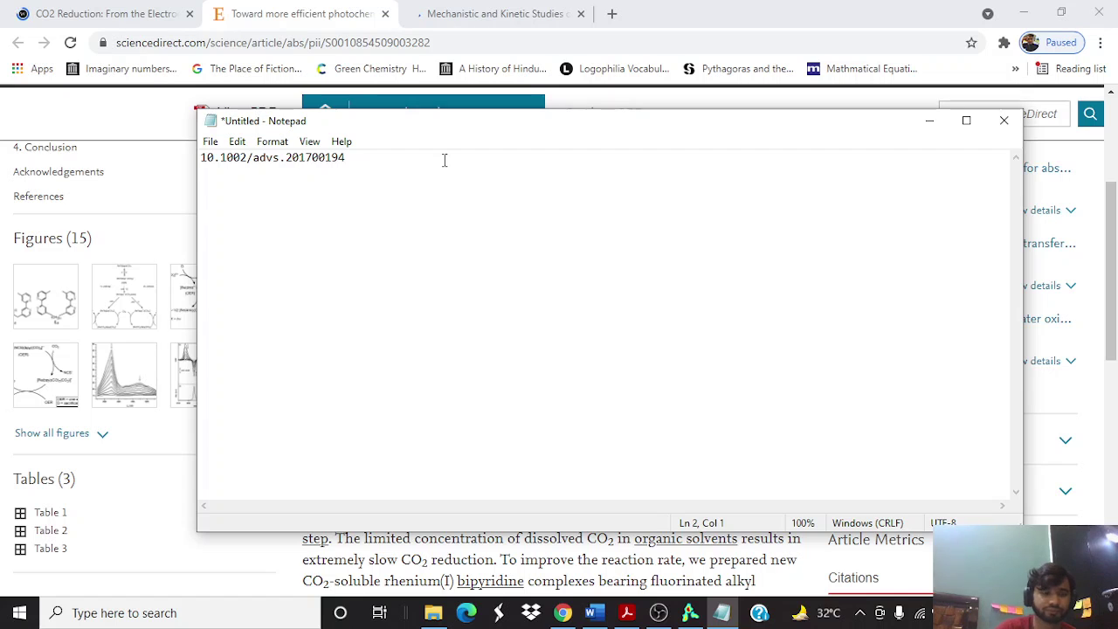
key(ctrl+v)
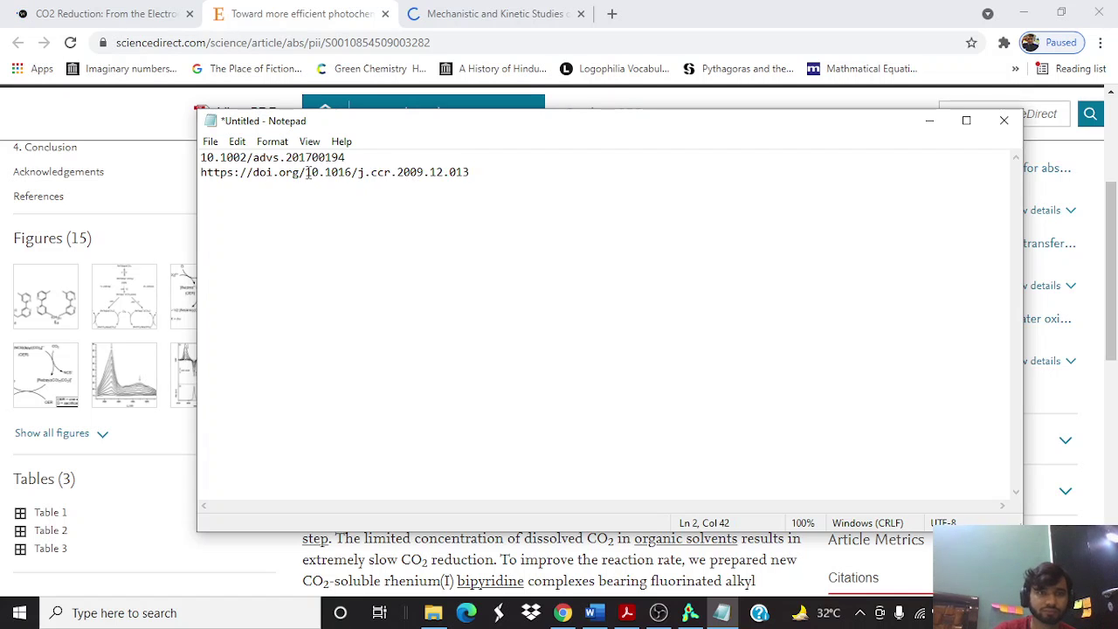
click(307, 172)
key(BackSpace)
key(BackSpace)
key(BackSpace)
key(BackSpace)
key(BackSpace)
key(BackSpace)
key(BackSpace)
key(BackSpace)
key(BackSpace)
key(BackSpace)
key(BackSpace)
key(BackSpace)
key(BackSpace)
key(BackSpace)
key(BackSpace)
key(BackSpace)
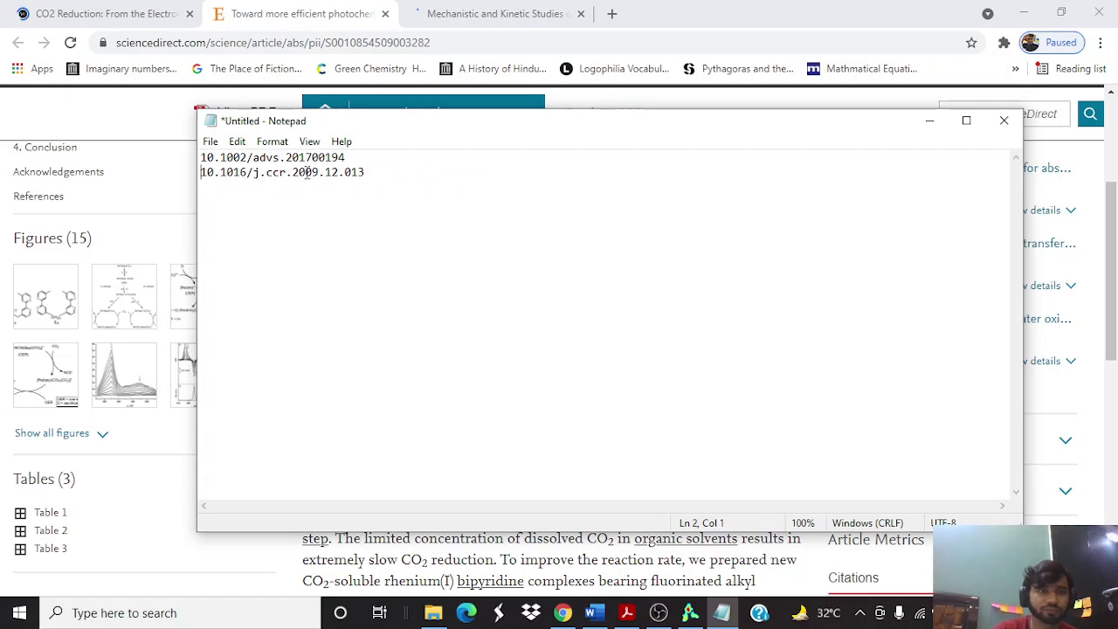
click(382, 172)
key(Return)
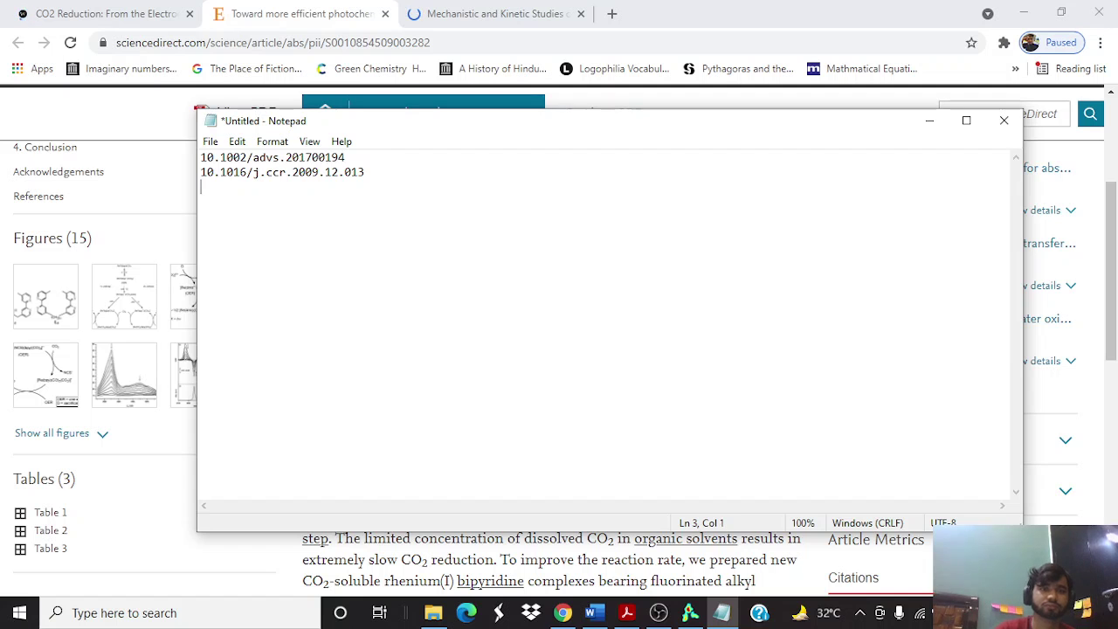
Step: Add the third DOI, 10.1021/ja00130a009, on line 3 without the URL prefix
click(929, 120)
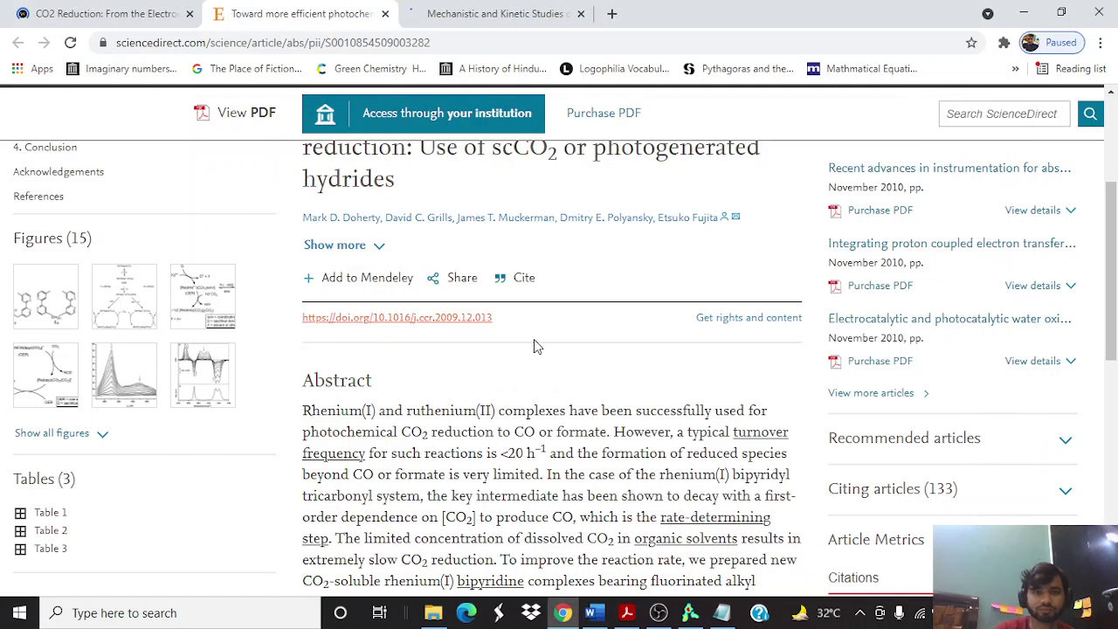
click(386, 13)
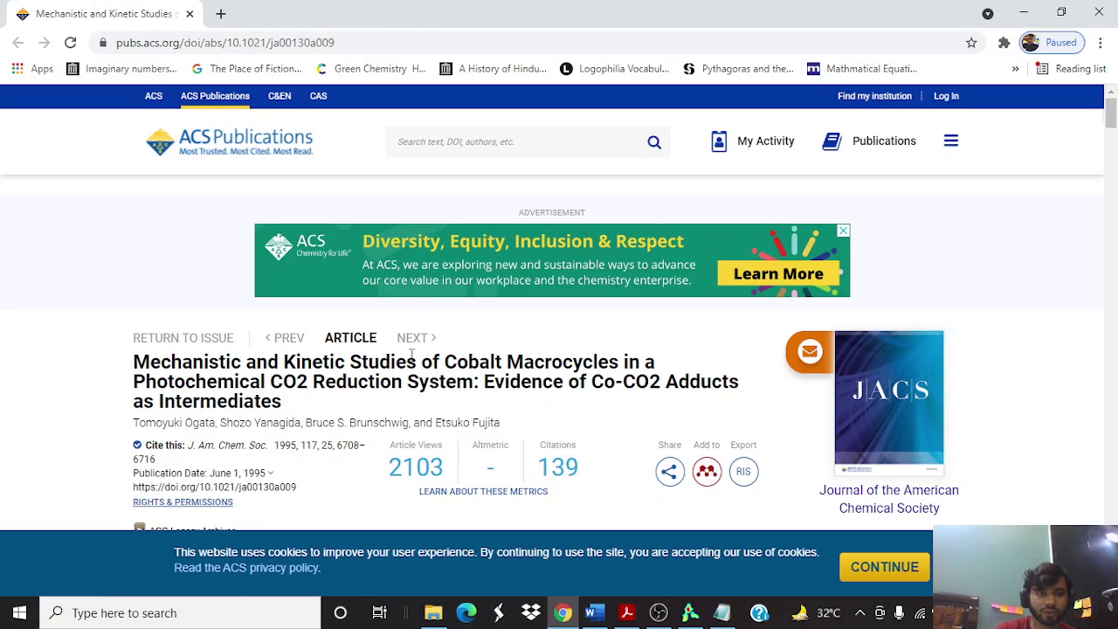
right_click(268, 486)
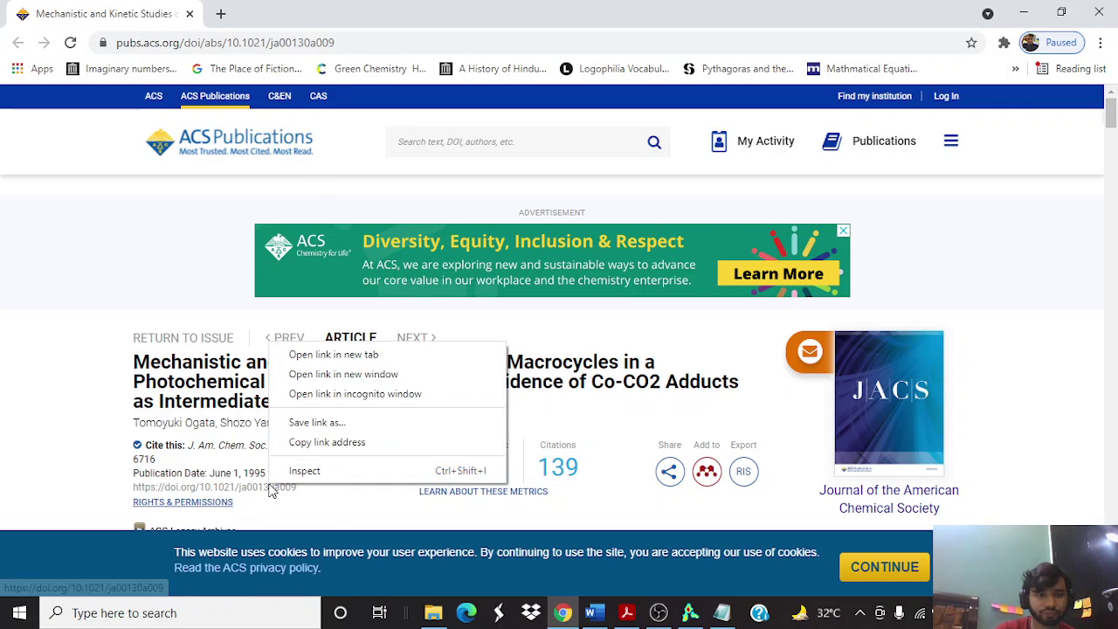
click(323, 443)
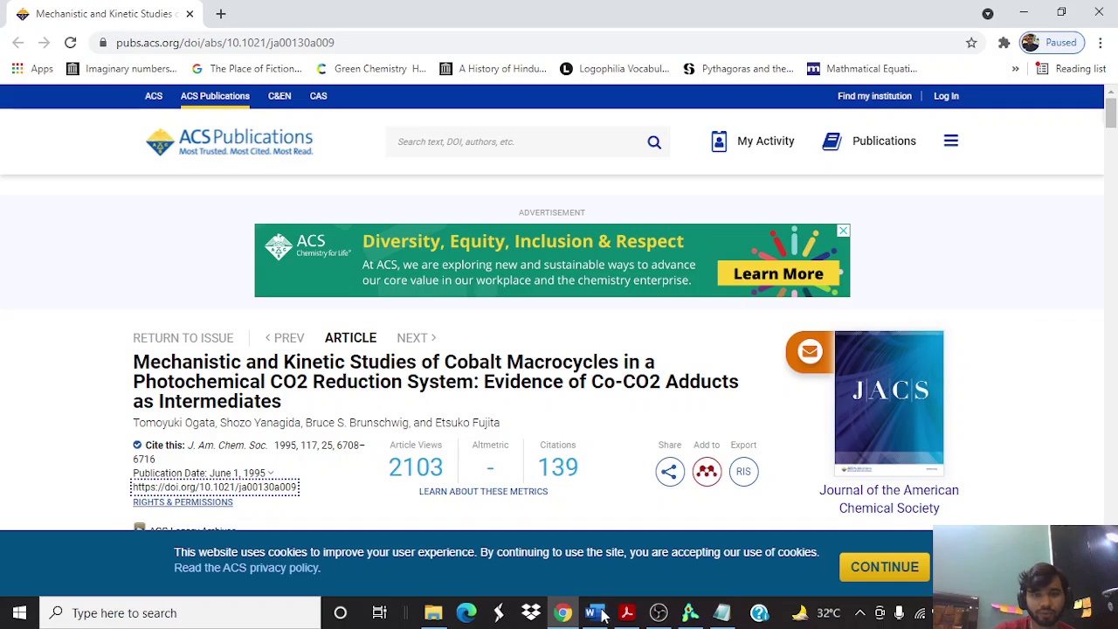
click(721, 613)
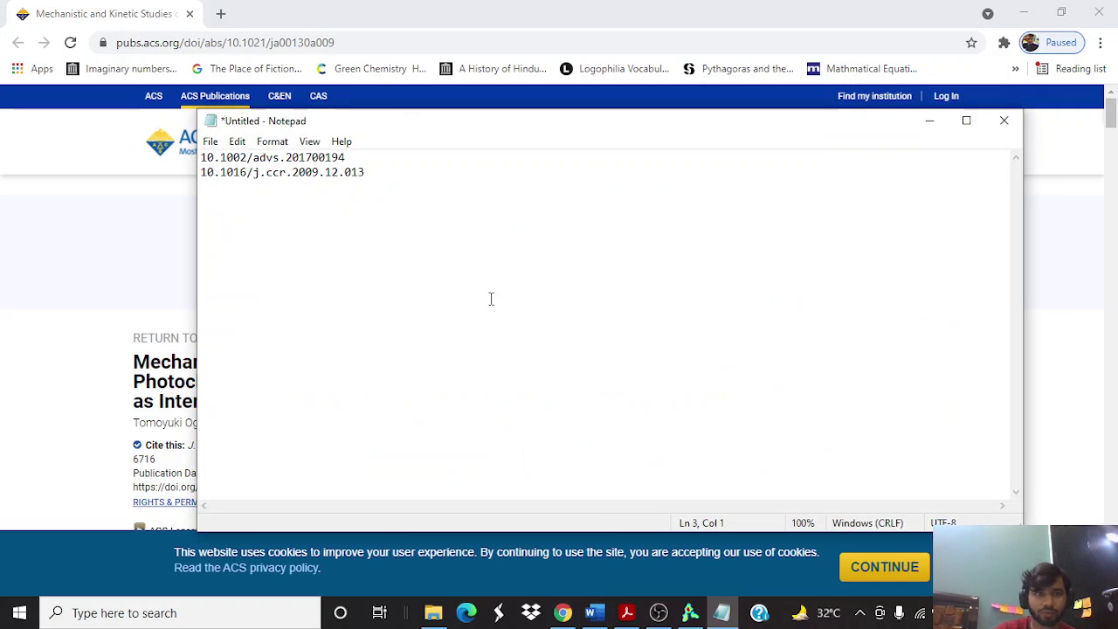
key(ctrl+v)
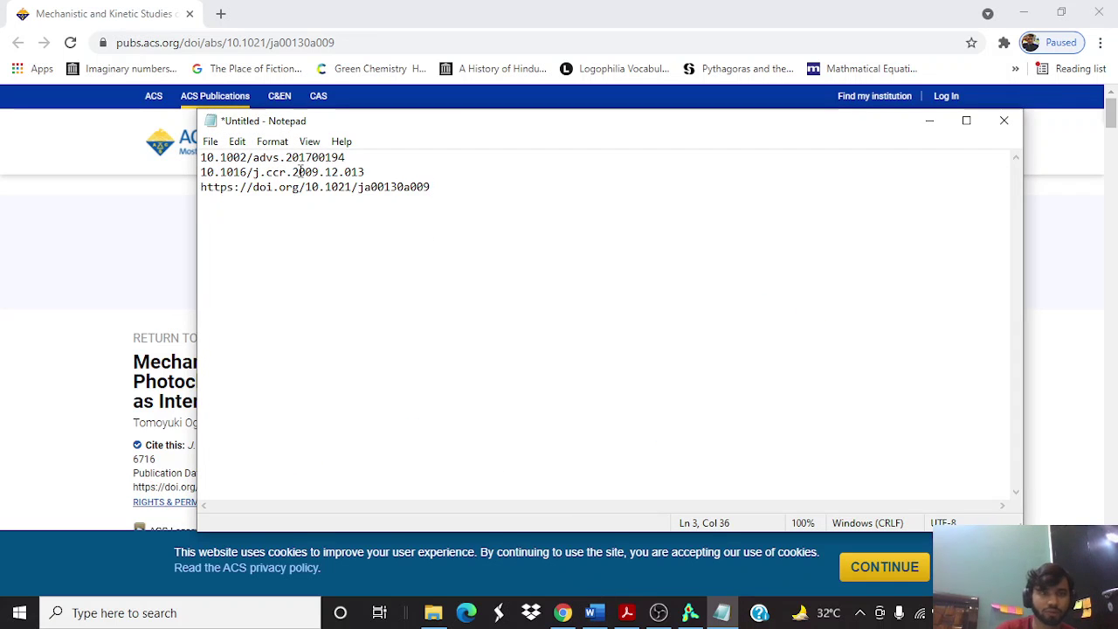
click(256, 194)
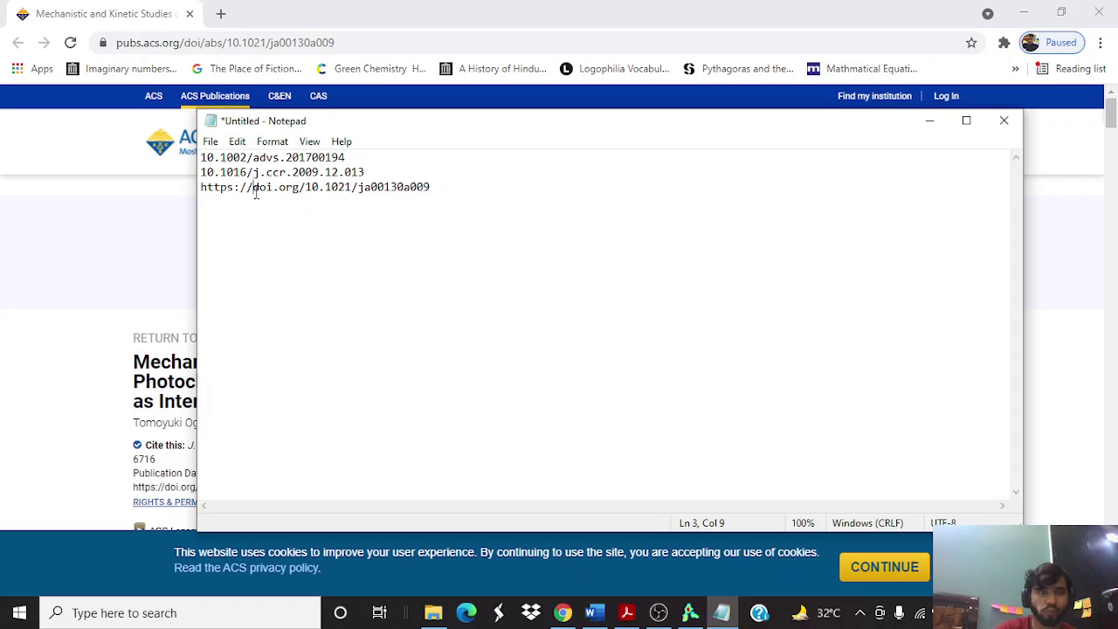
click(305, 196)
key(BackSpace)
key(BackSpace)
key(BackSpace)
key(BackSpace)
key(BackSpace)
key(BackSpace)
key(BackSpace)
key(BackSpace)
key(BackSpace)
key(BackSpace)
key(BackSpace)
key(BackSpace)
key(BackSpace)
key(BackSpace)
key(BackSpace)
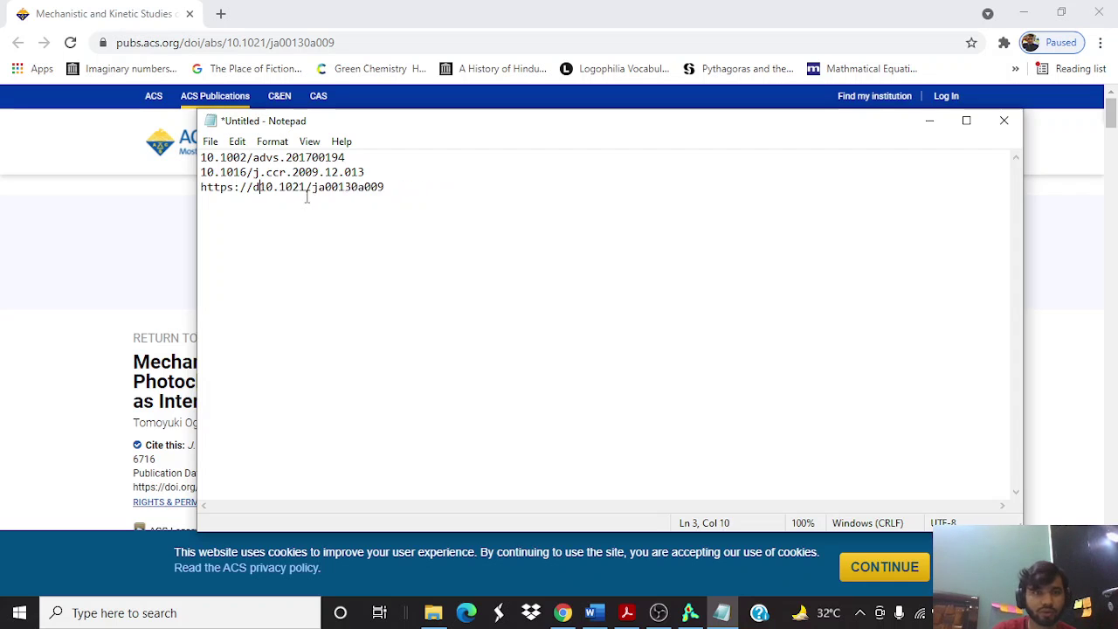
key(BackSpace)
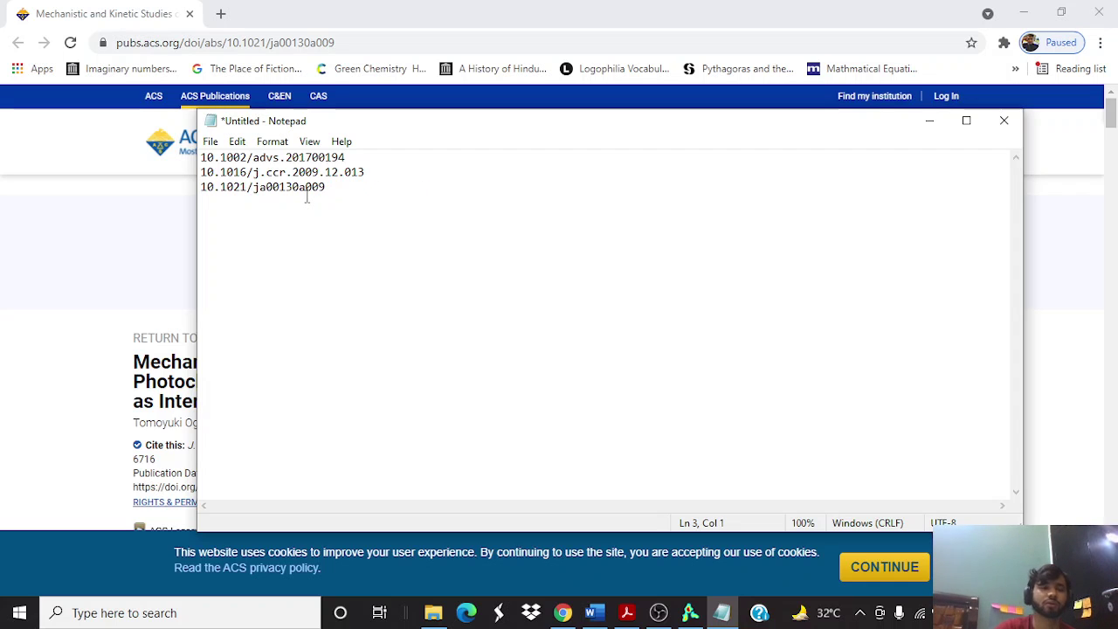
click(359, 185)
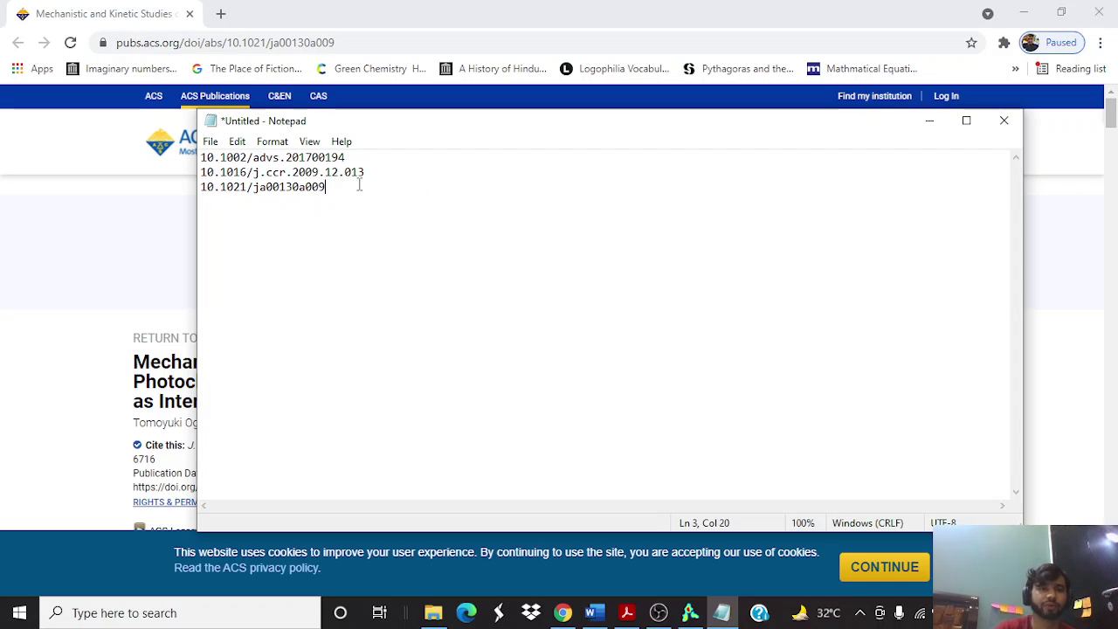
Step: Close Notepad, choosing to save the DOI list under the name DOI
click(1005, 120)
click(520, 309)
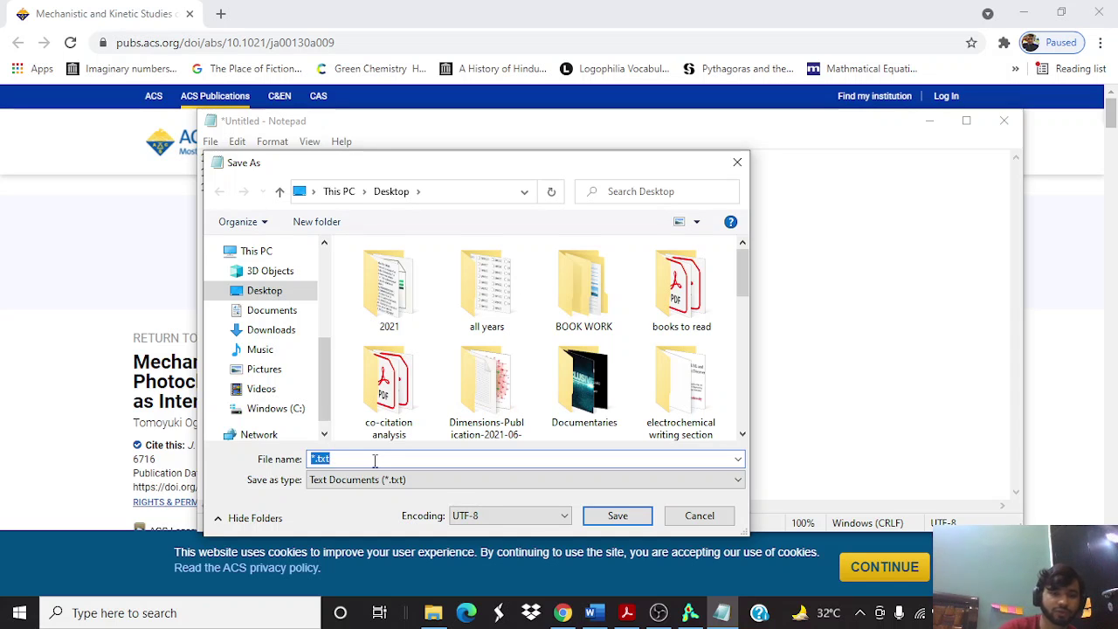
text(DOI)
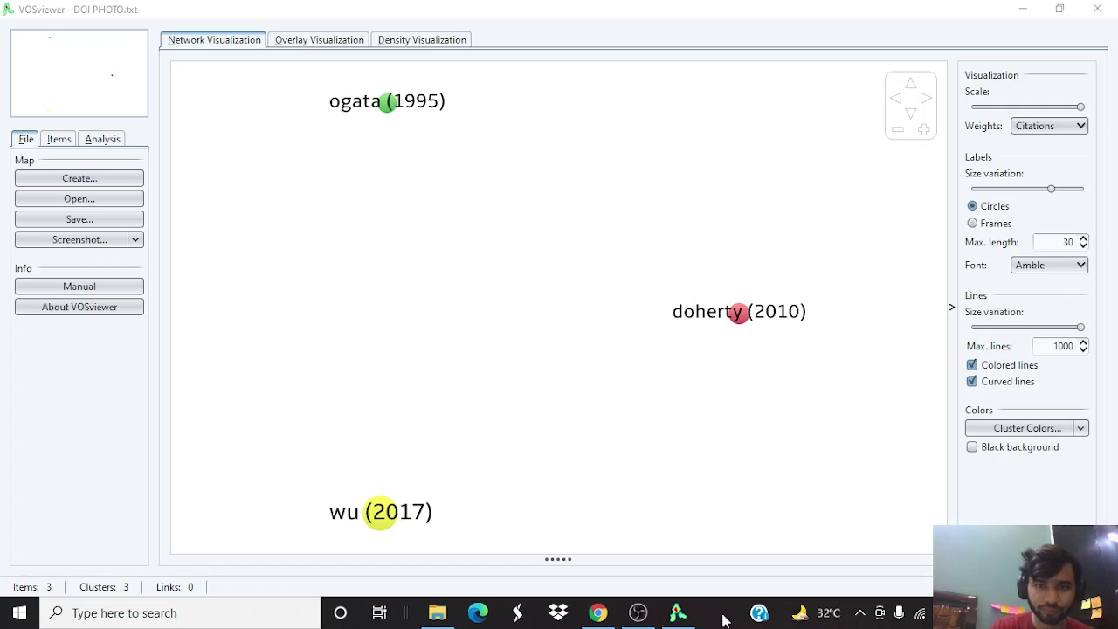
Step: Minimize the VOSviewer window to reveal the desktop
key(XF86AudioRaiseVolume)
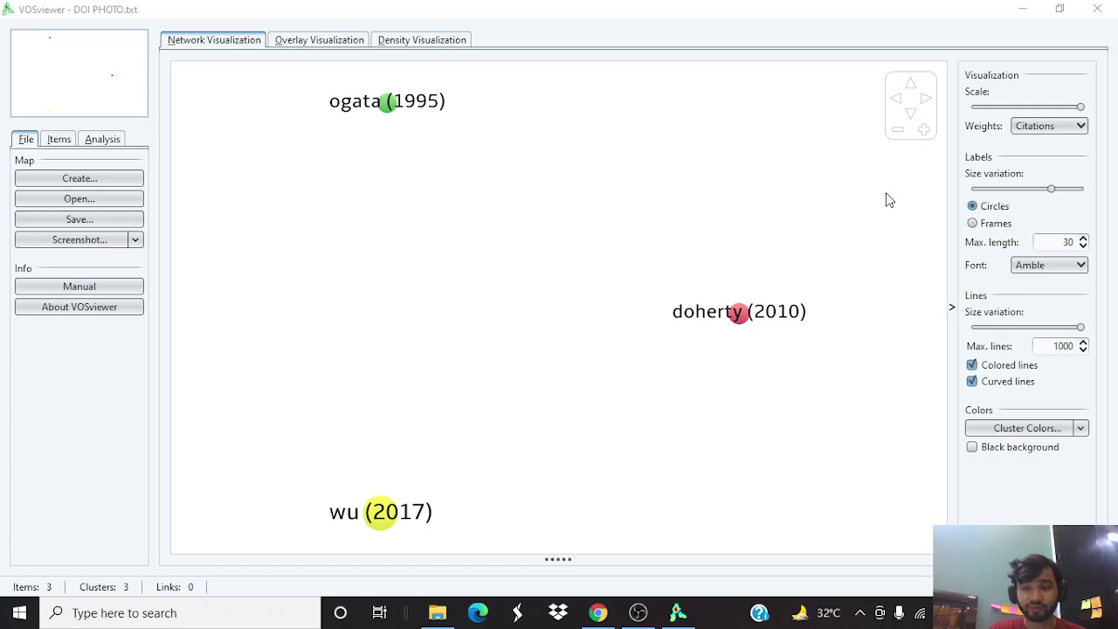
click(1020, 8)
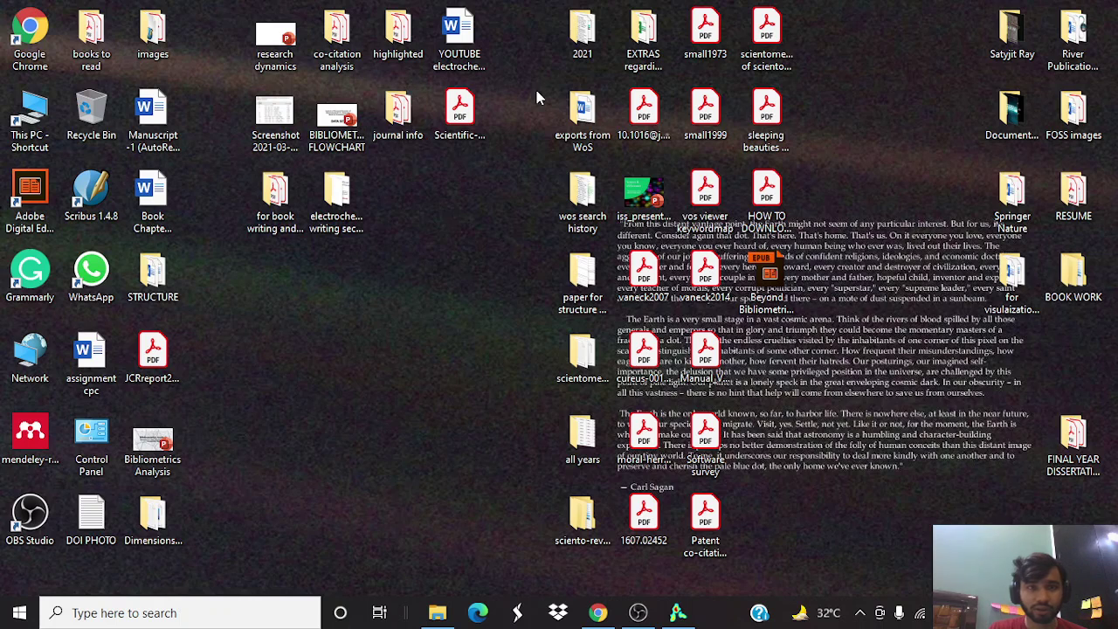
click(572, 205)
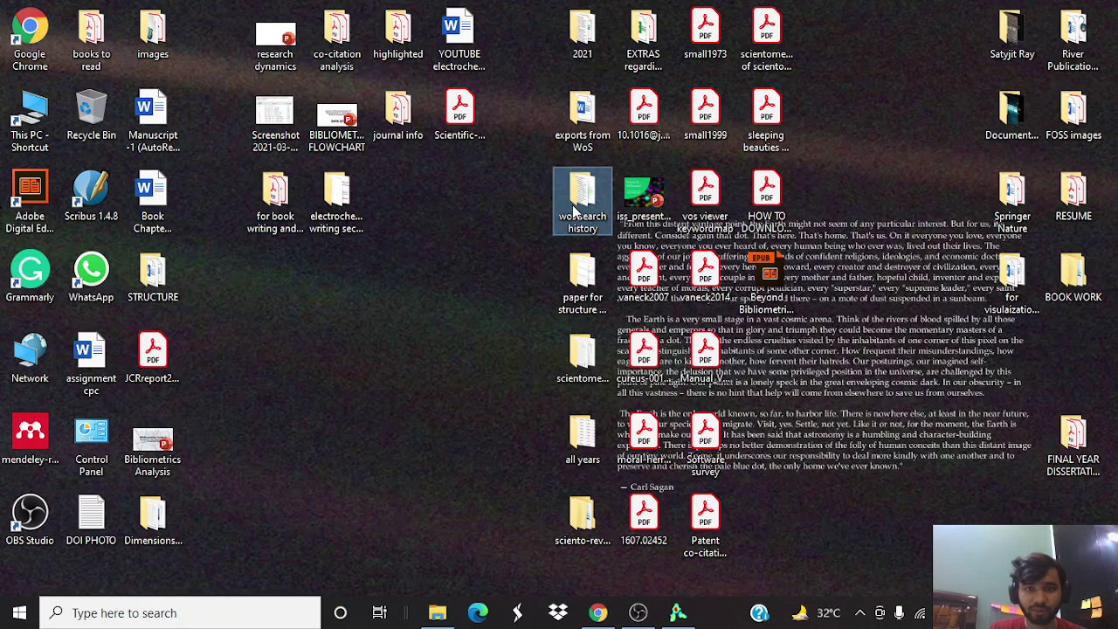
double_click(572, 204)
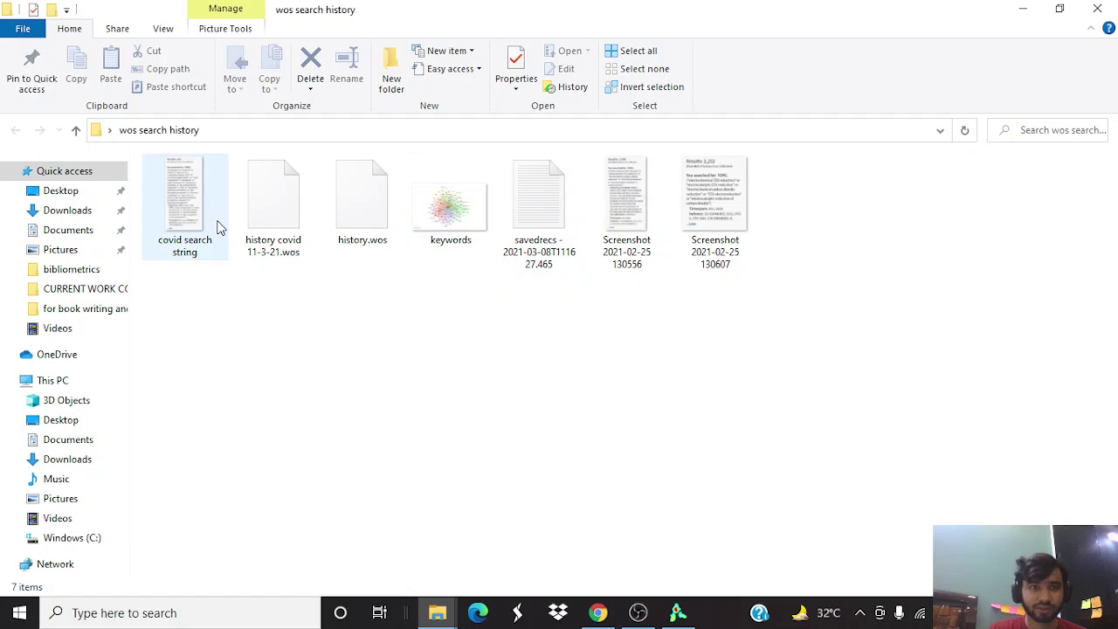
double_click(186, 236)
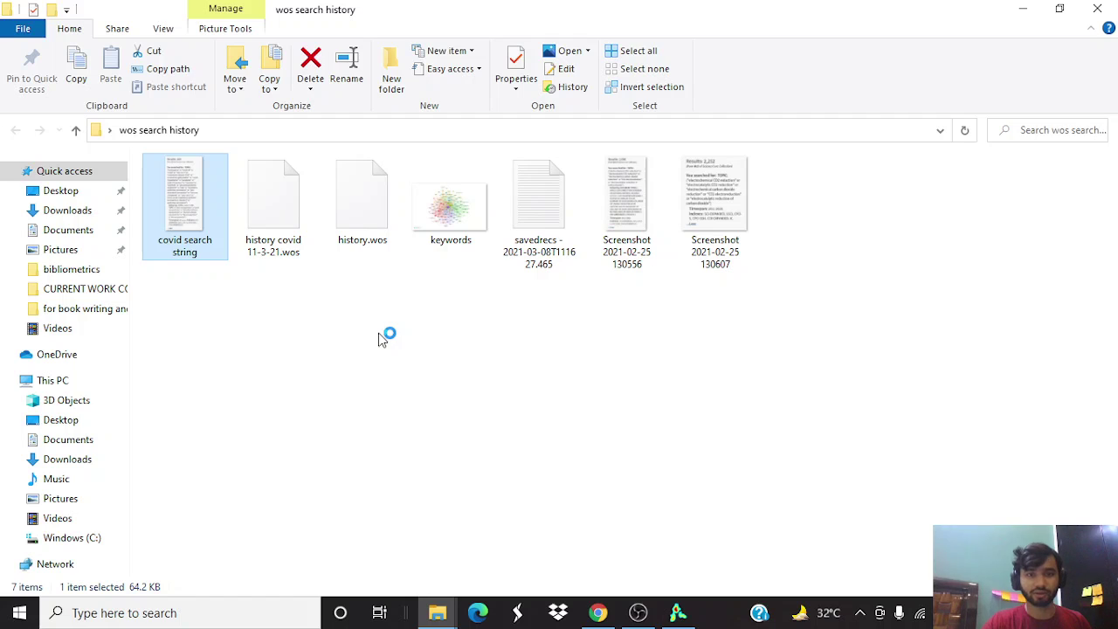
click(1026, 8)
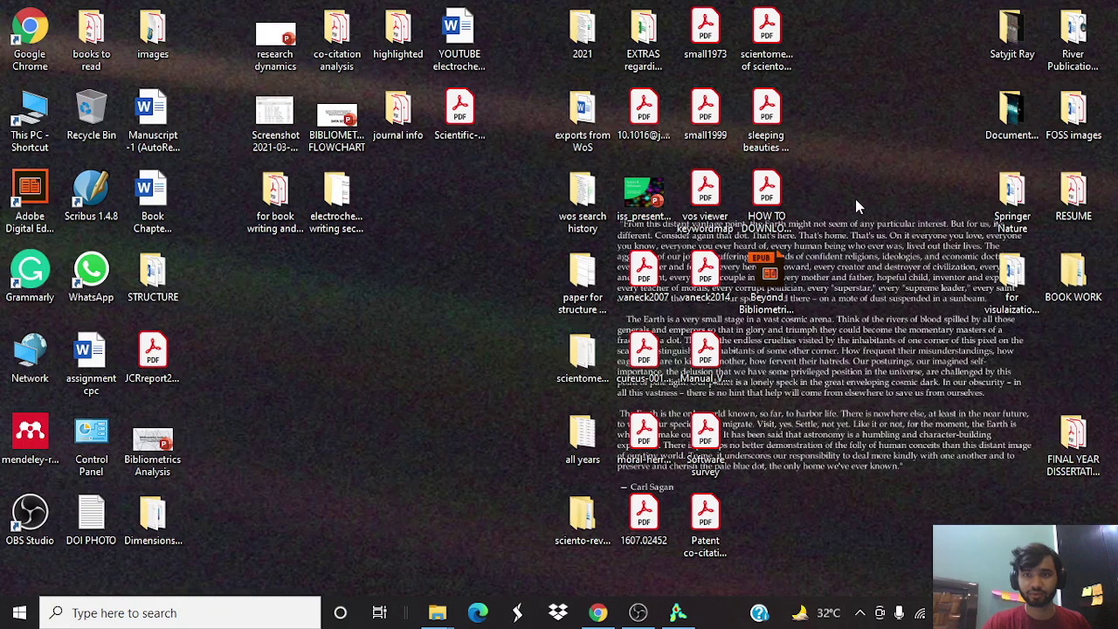
click(679, 613)
click(678, 613)
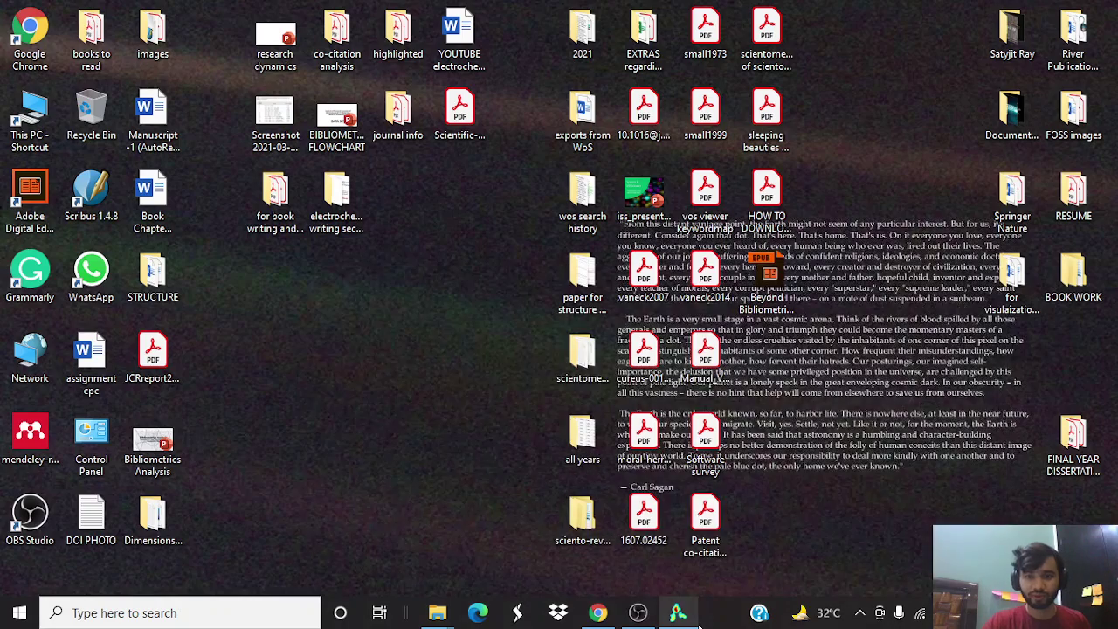
click(698, 622)
click(697, 622)
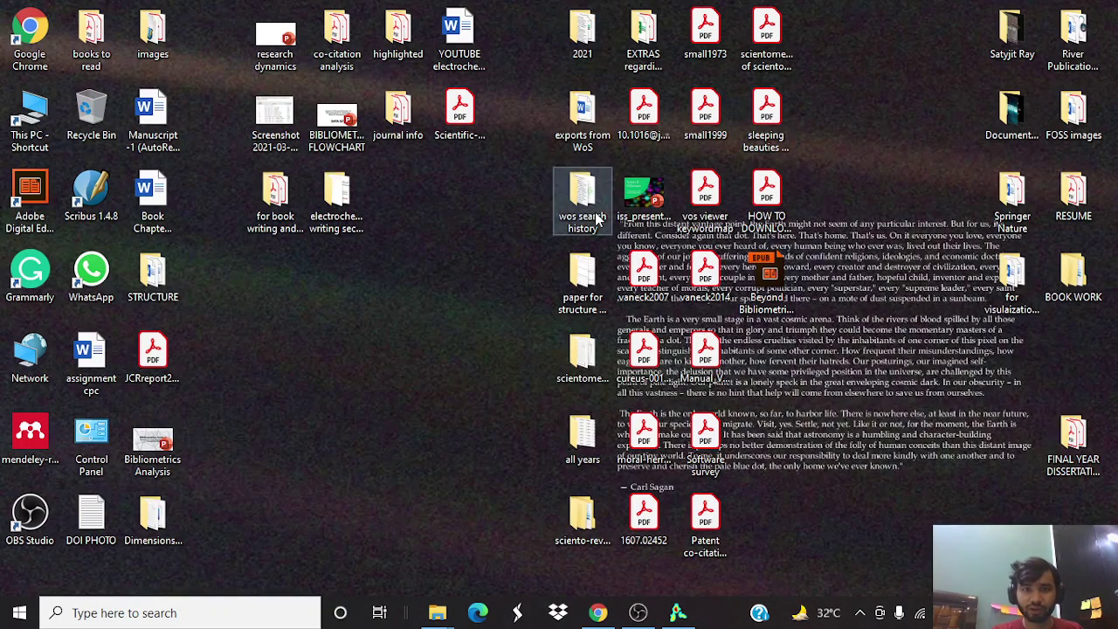
click(602, 370)
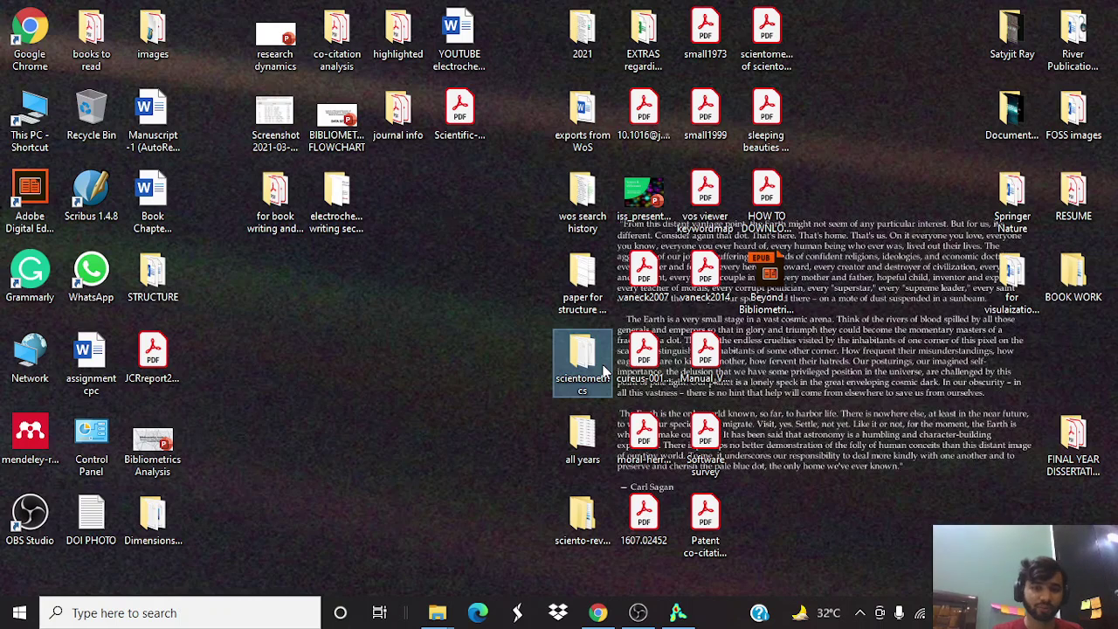
double_click(602, 370)
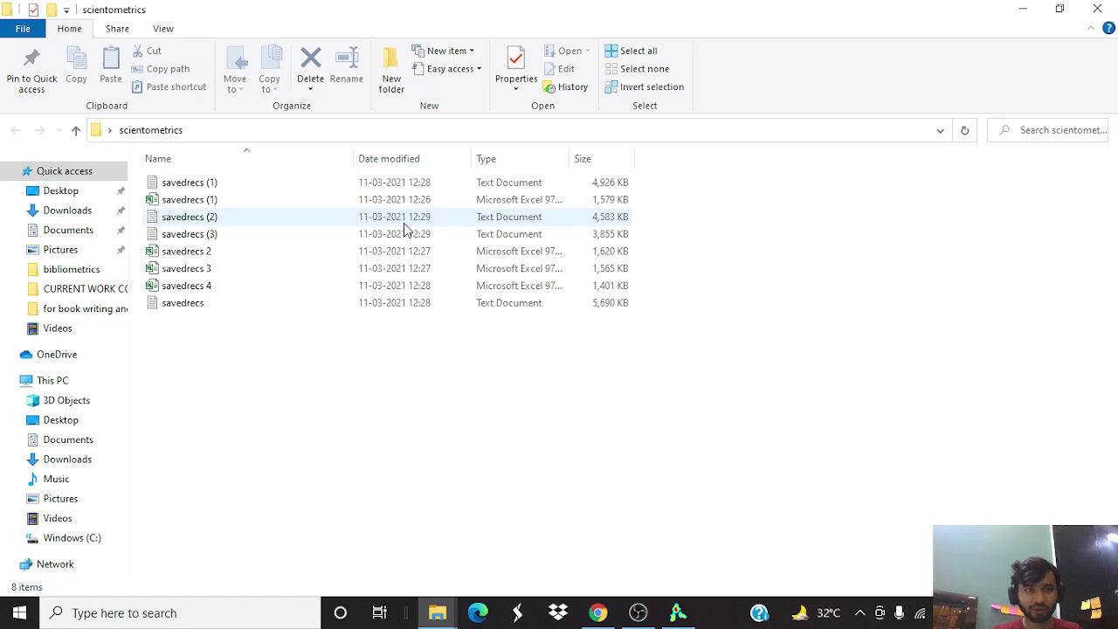
click(214, 185)
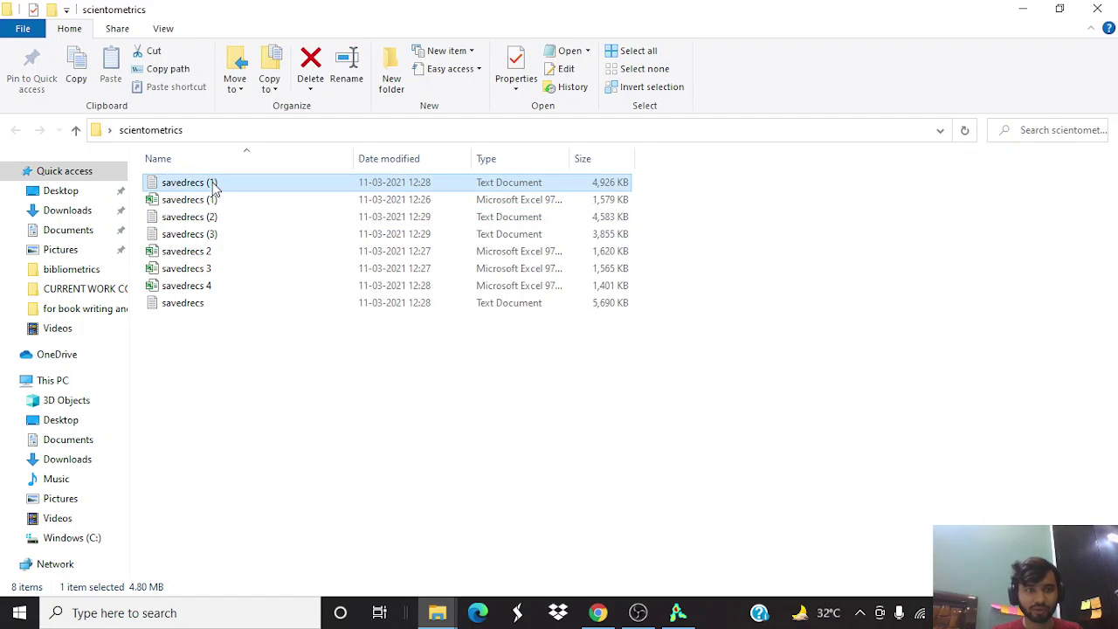
click(210, 225)
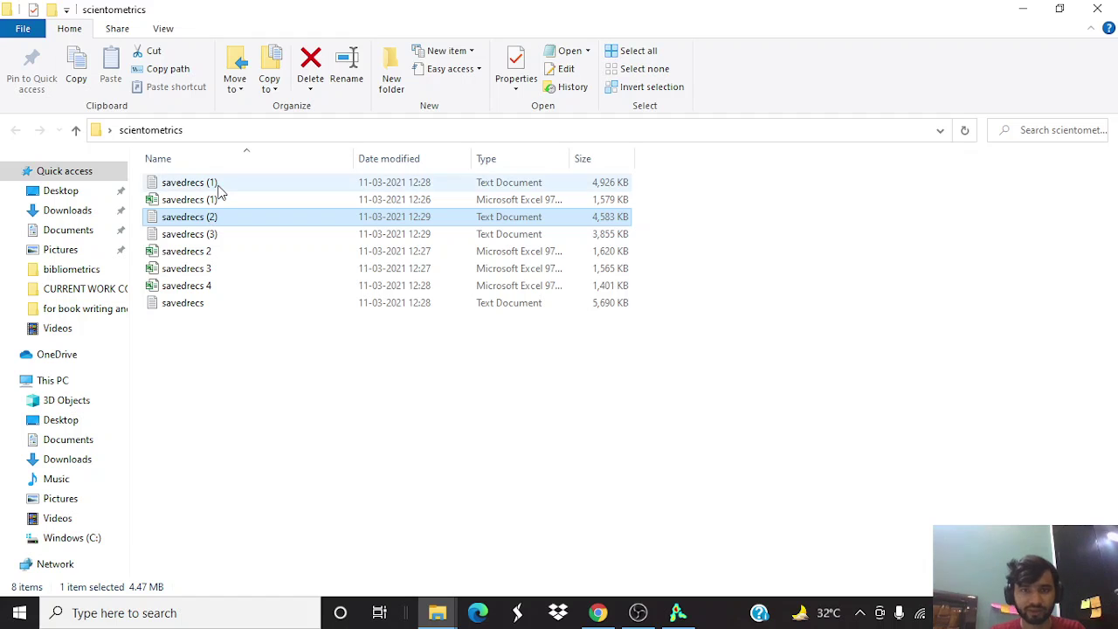
click(216, 186)
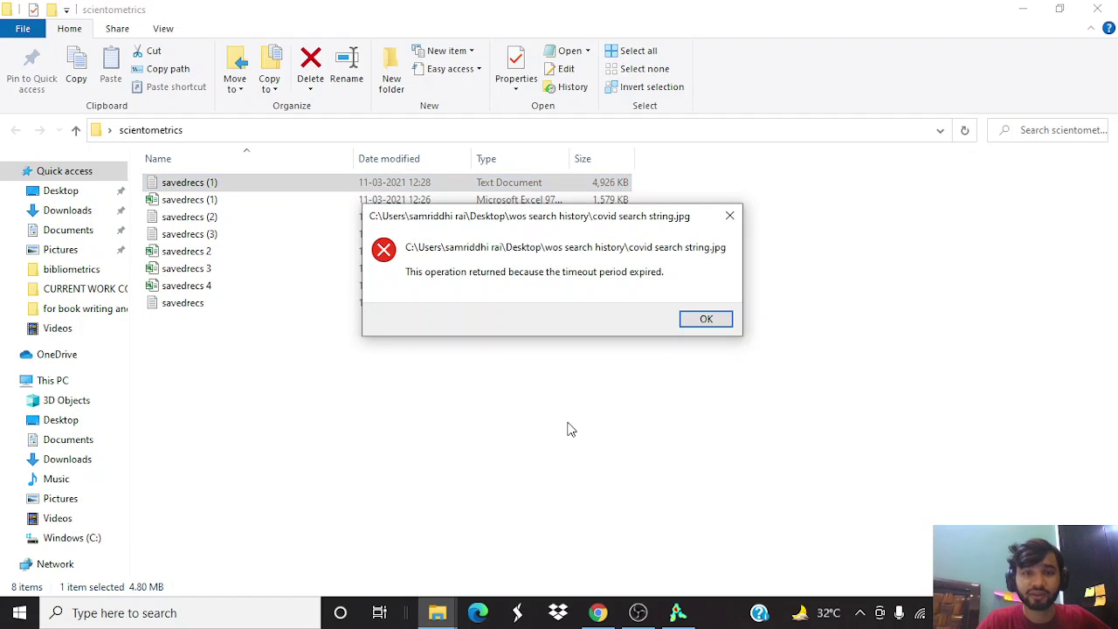
click(721, 320)
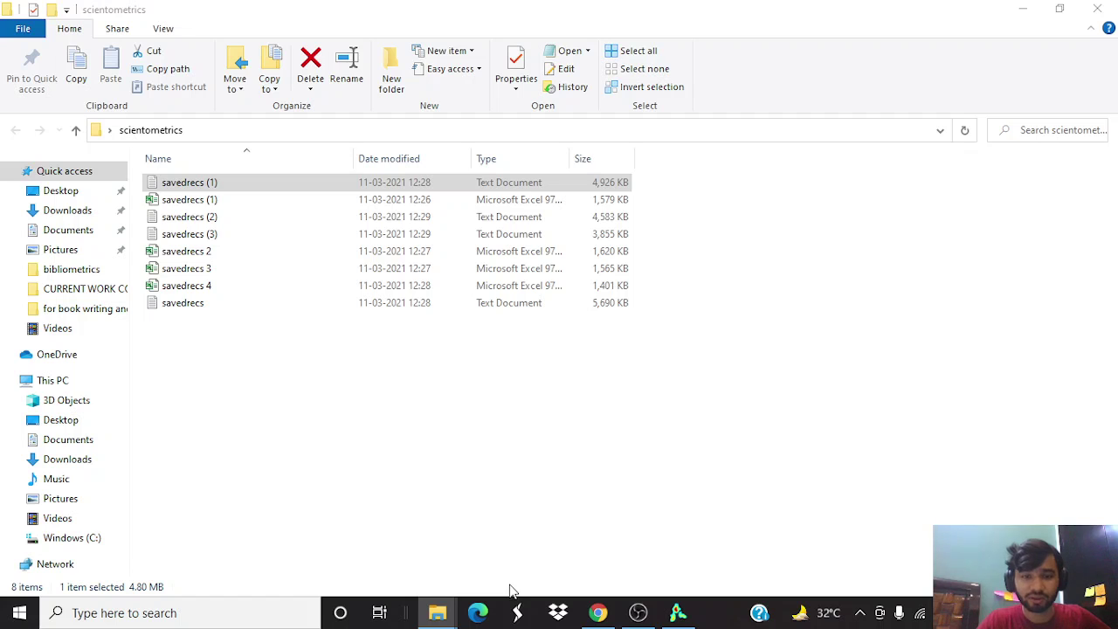
click(1008, 10)
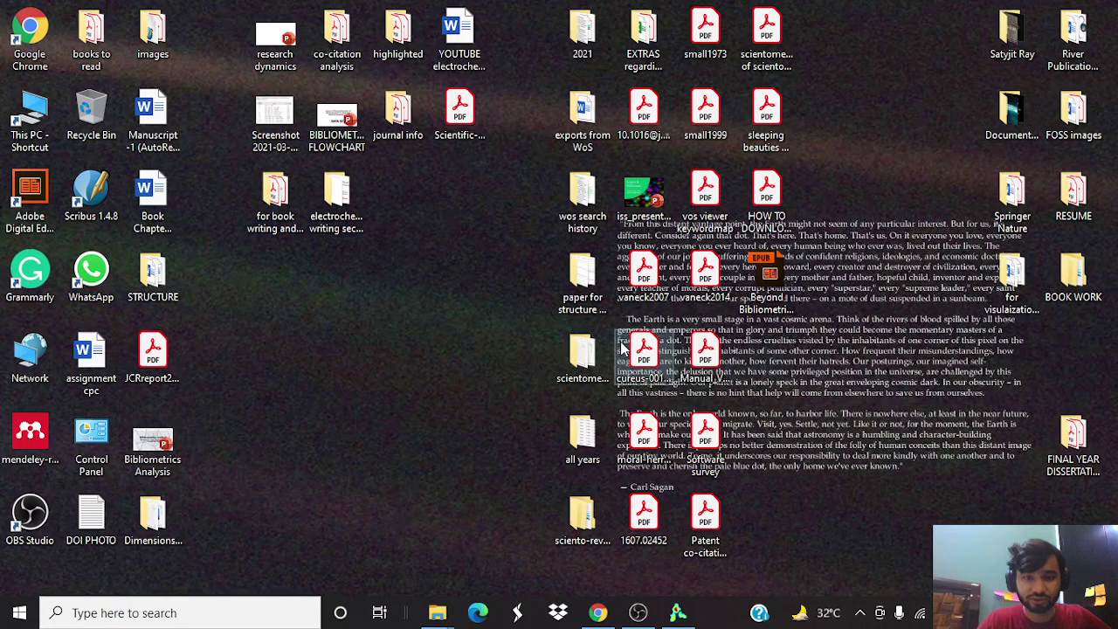
click(674, 612)
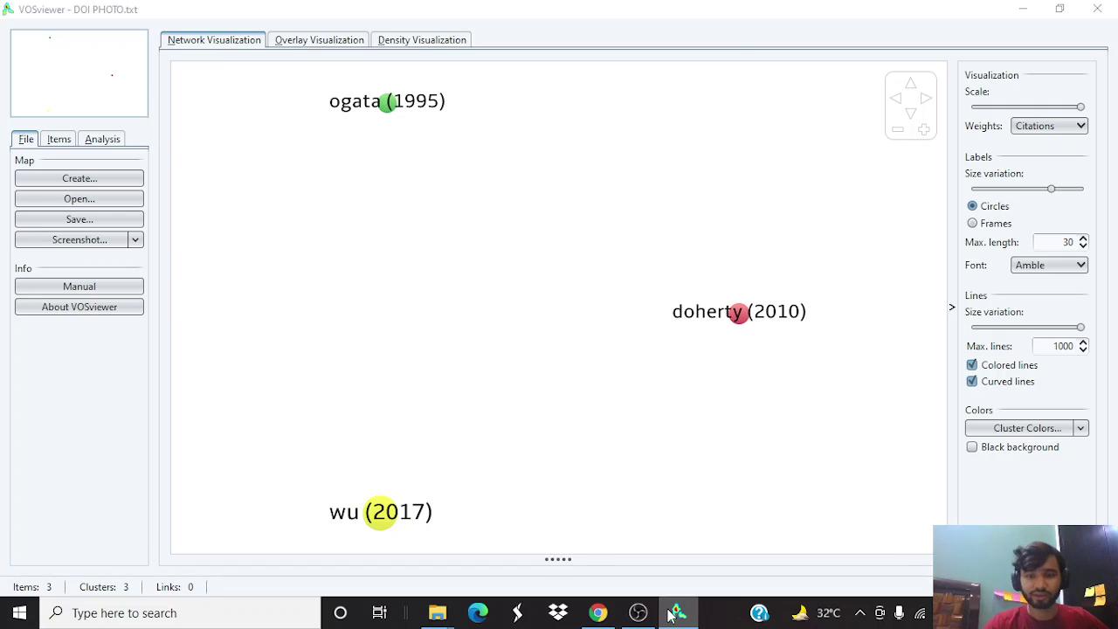
click(672, 613)
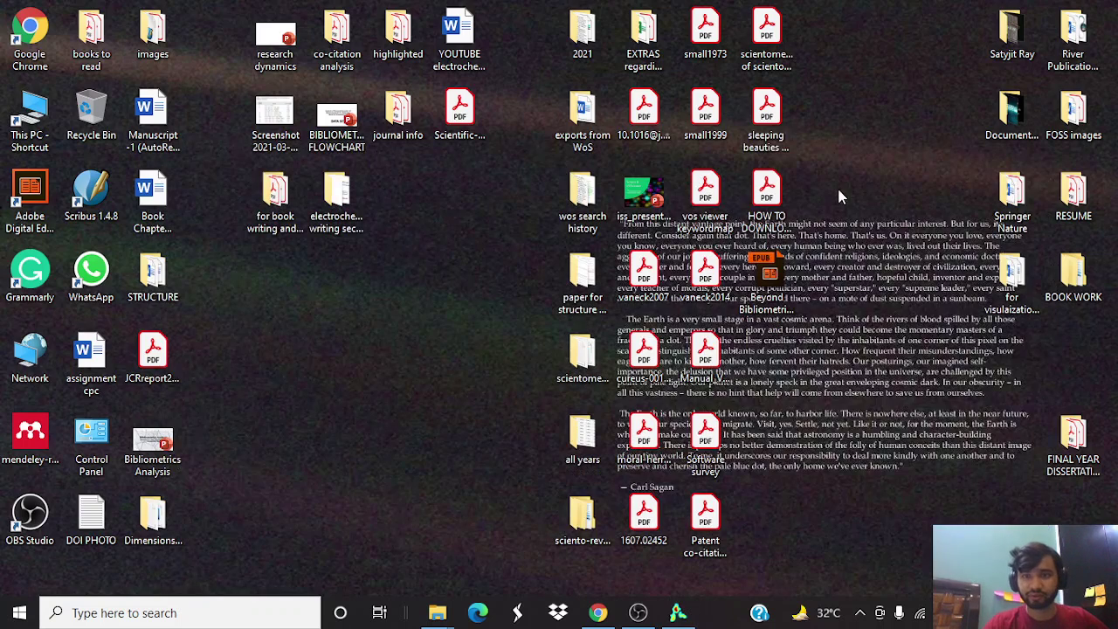
Step: Open HOW TO DOWNLOAD FROM WoS.pdf full-screen and advance to the Part2 'Strategies of data retrieve' page
double_click(783, 214)
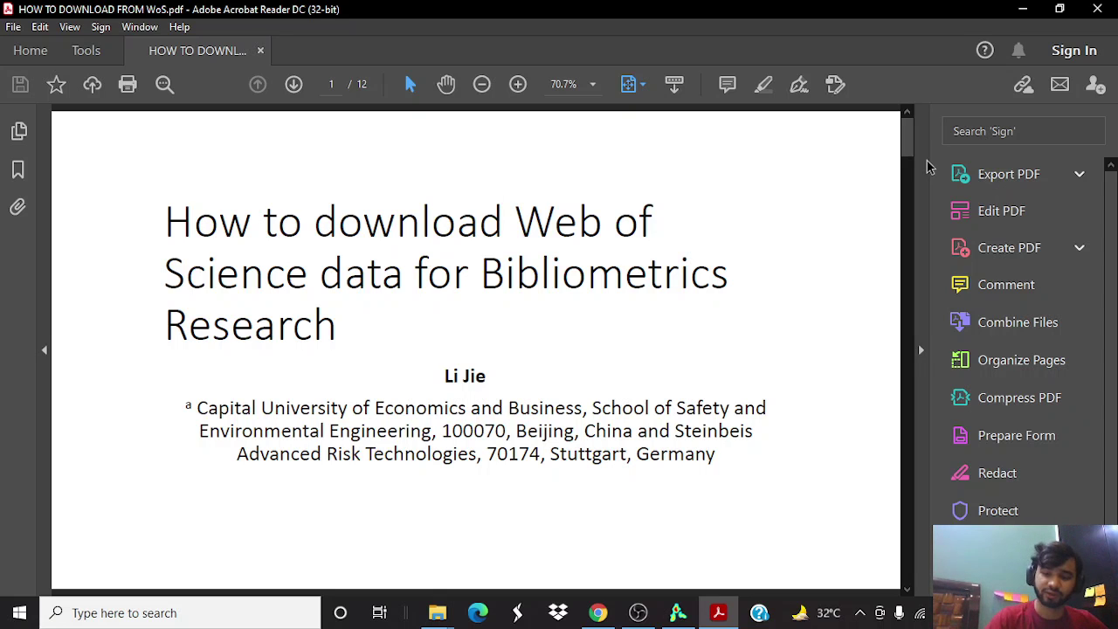
key(ctrl+l)
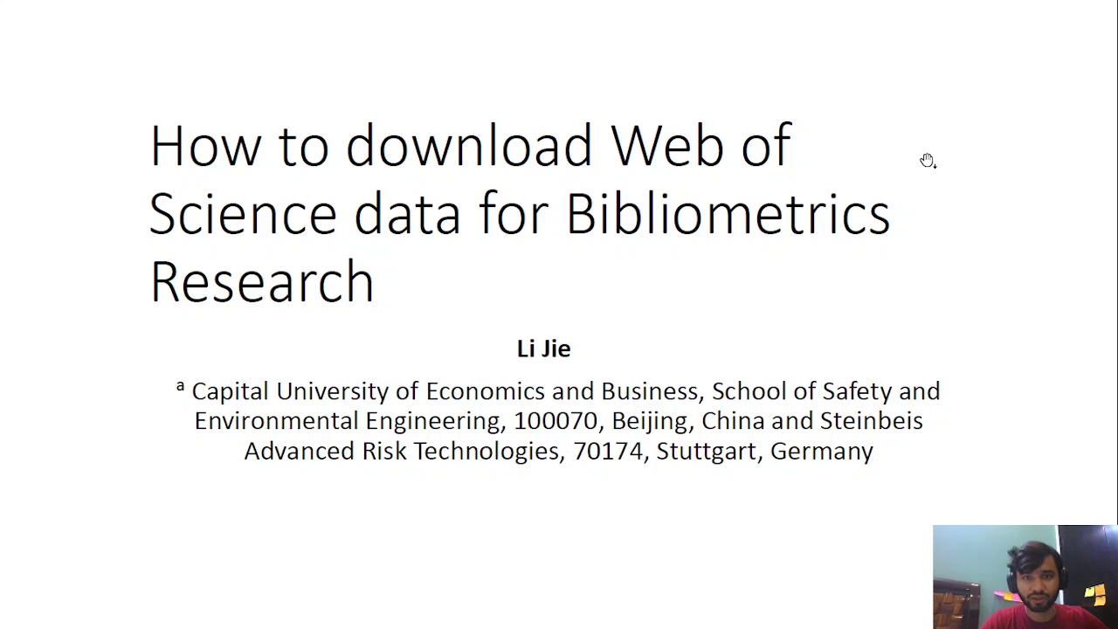
click(927, 161)
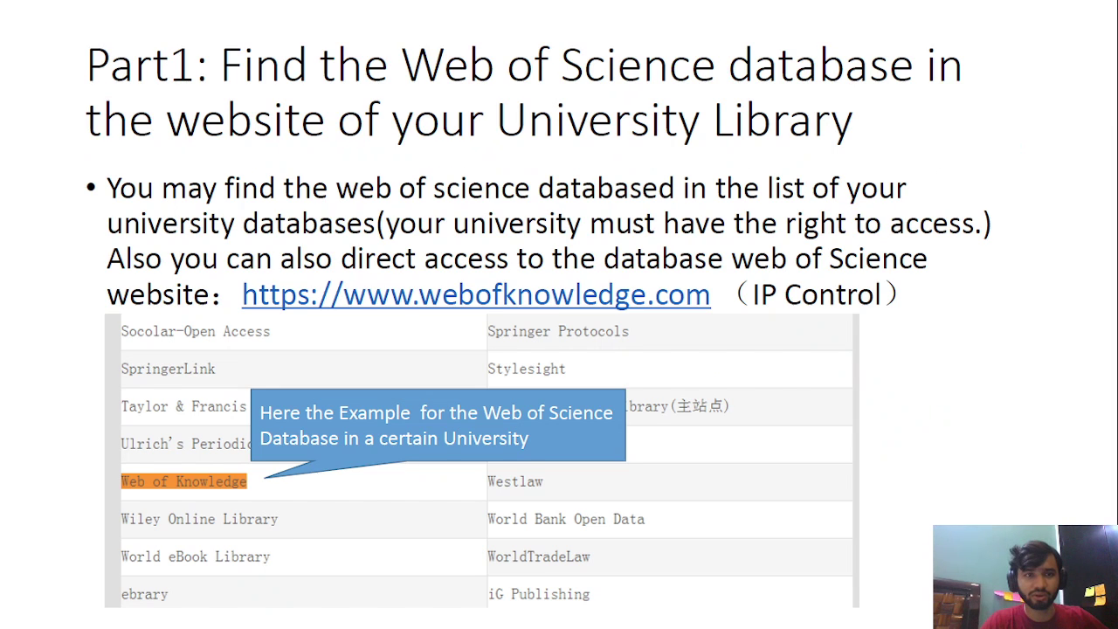
key(Right)
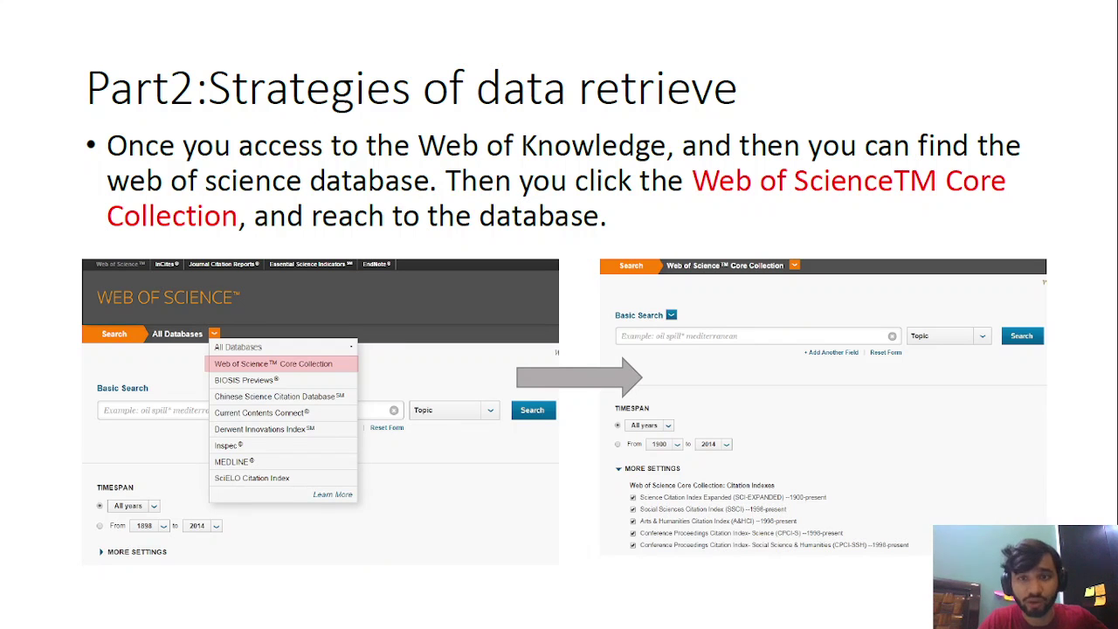
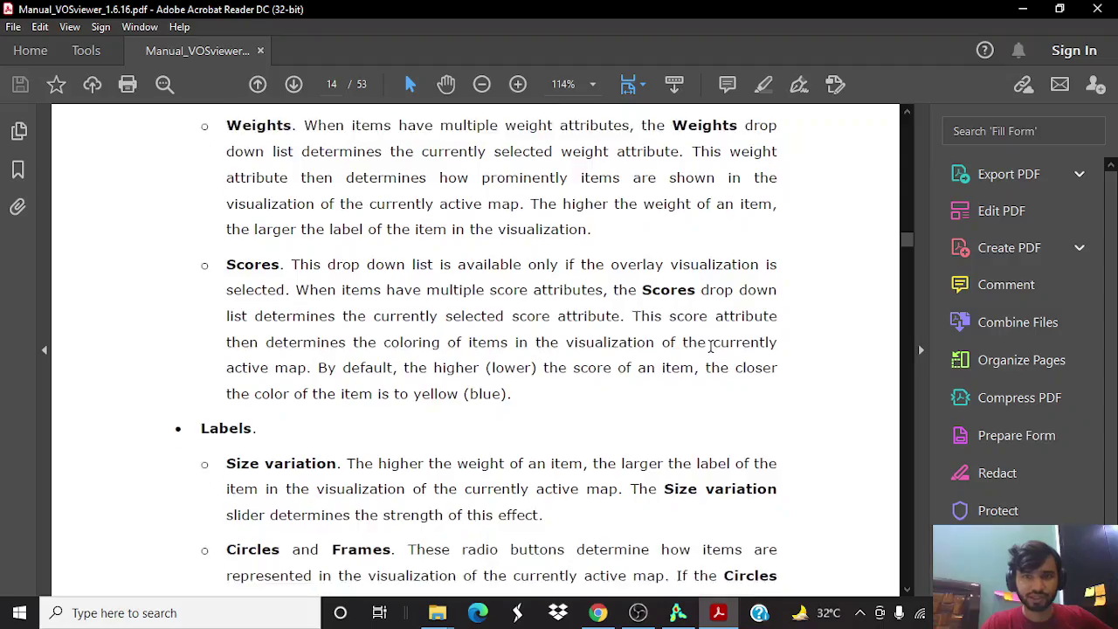
Step: Scroll the VOSviewer manual to page 28 and briefly highlight 'Tab-delimited' in the Web of Science paragraph
scroll(710, 347, down, 20)
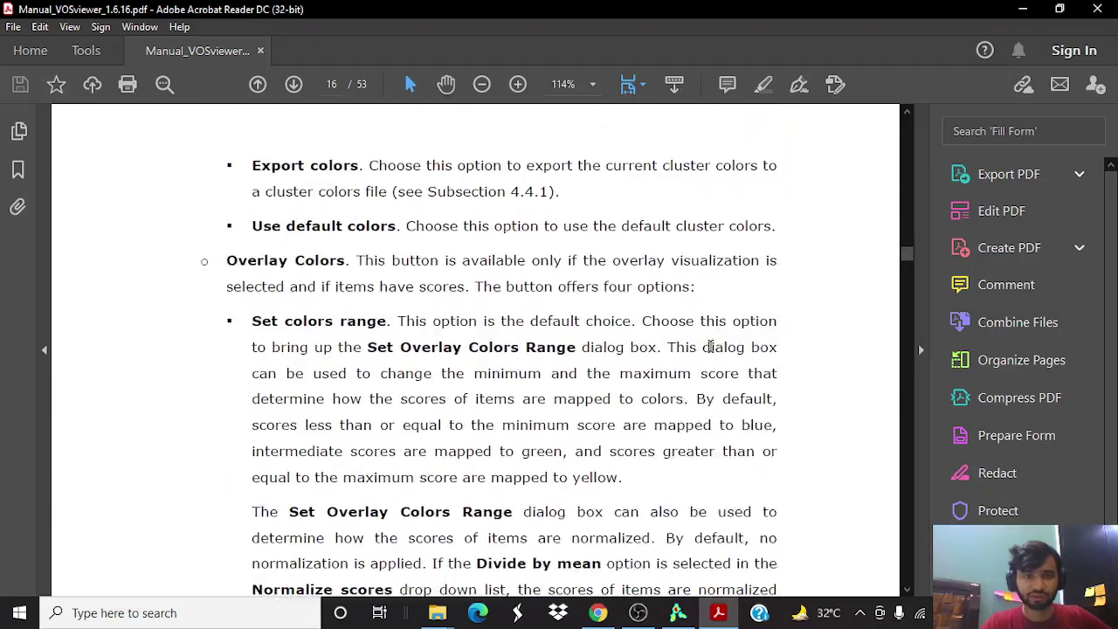
scroll(710, 347, down, 20)
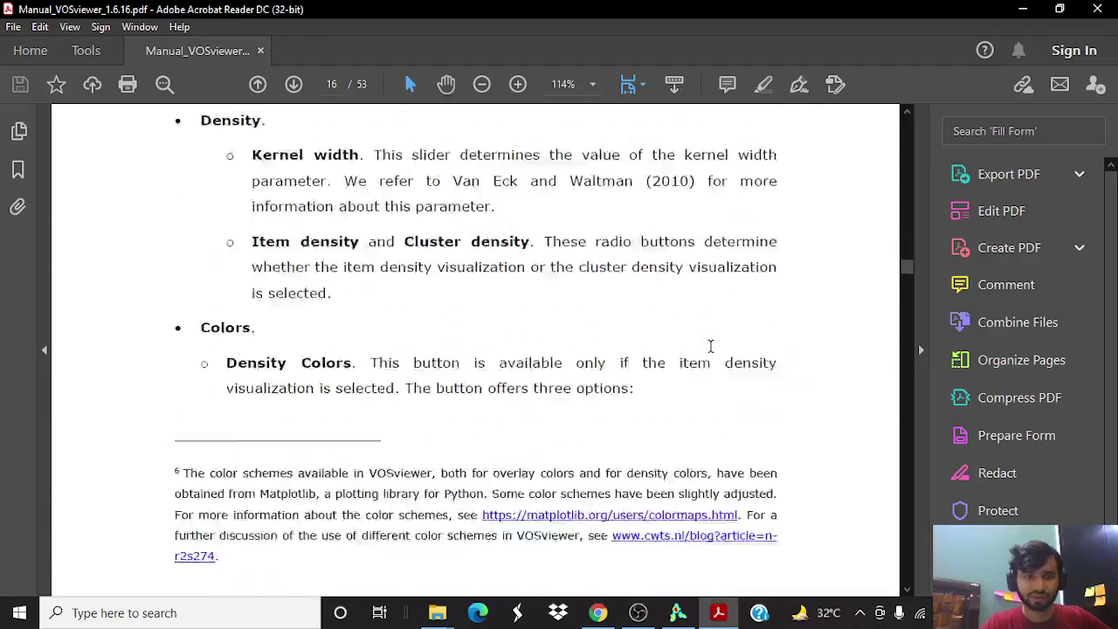
scroll(710, 347, down, 20)
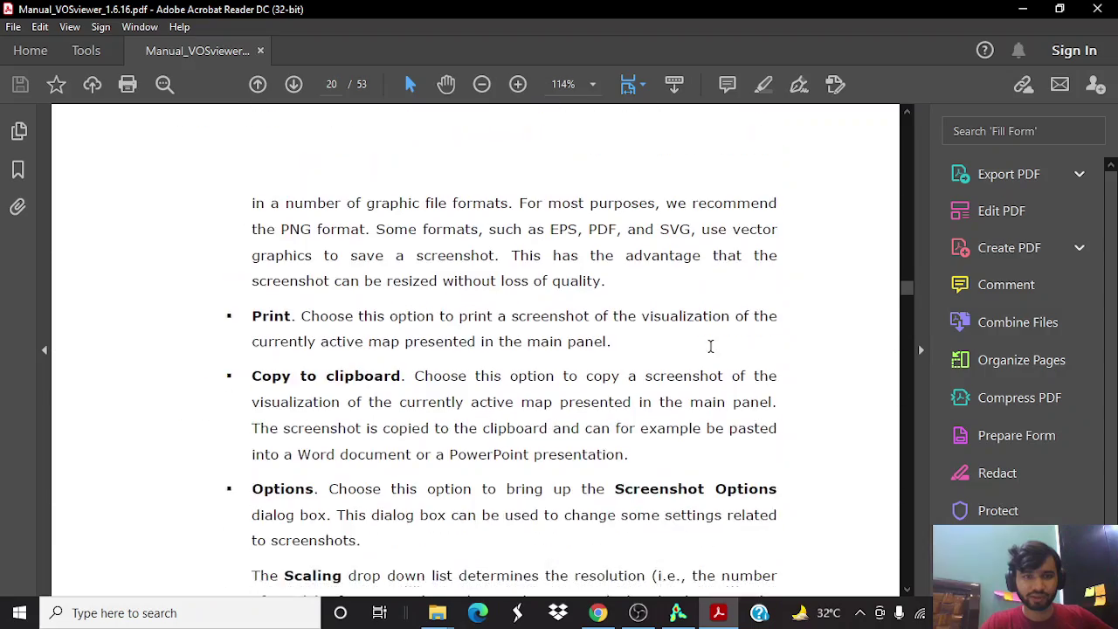
scroll(711, 350, up, 5)
scroll(710, 347, down, 3)
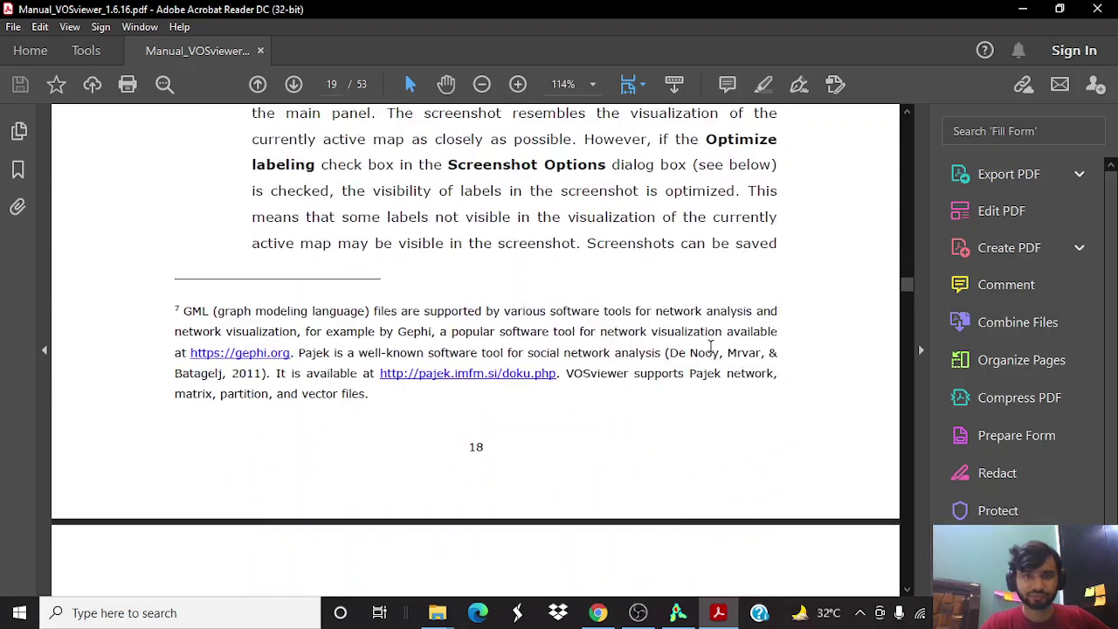
scroll(710, 347, down, 20)
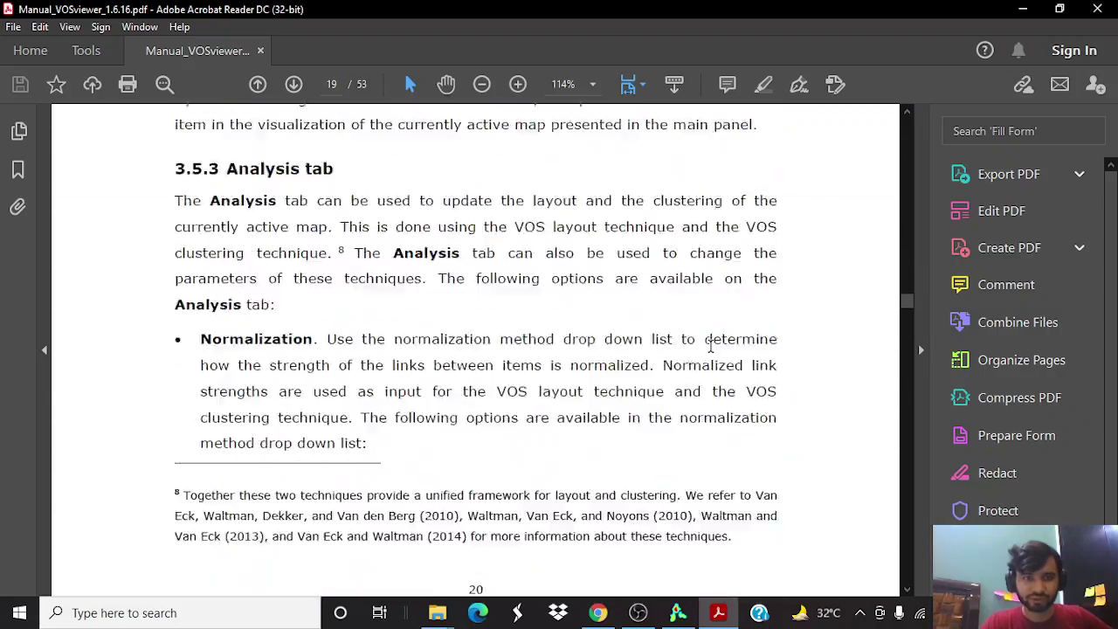
scroll(710, 347, down, 20)
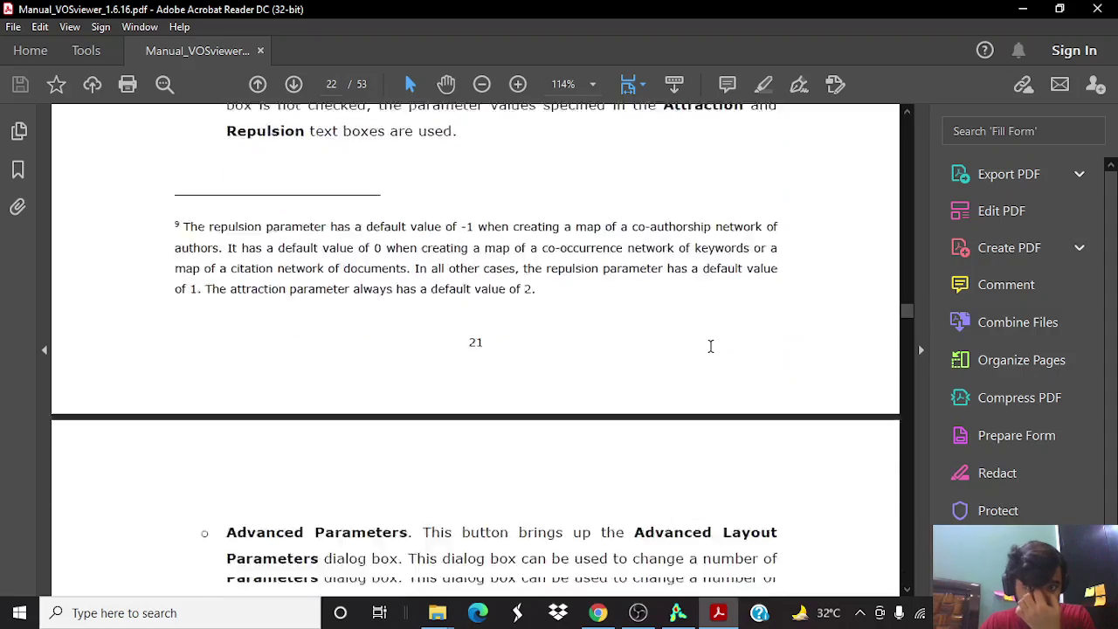
scroll(710, 347, down, 15)
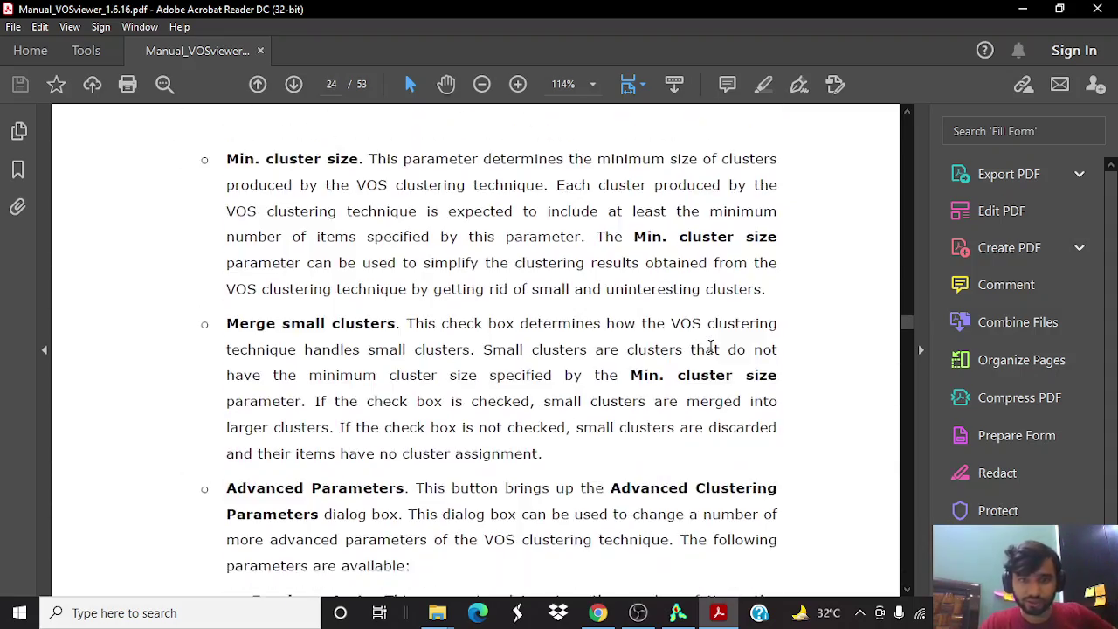
scroll(710, 347, down, 20)
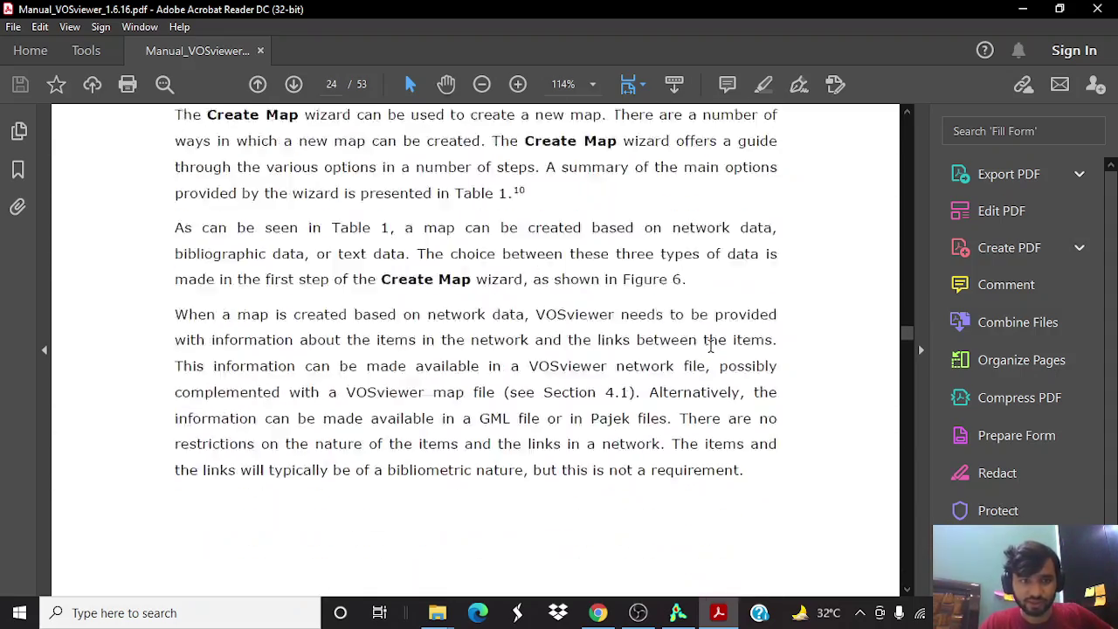
scroll(710, 346, down, 20)
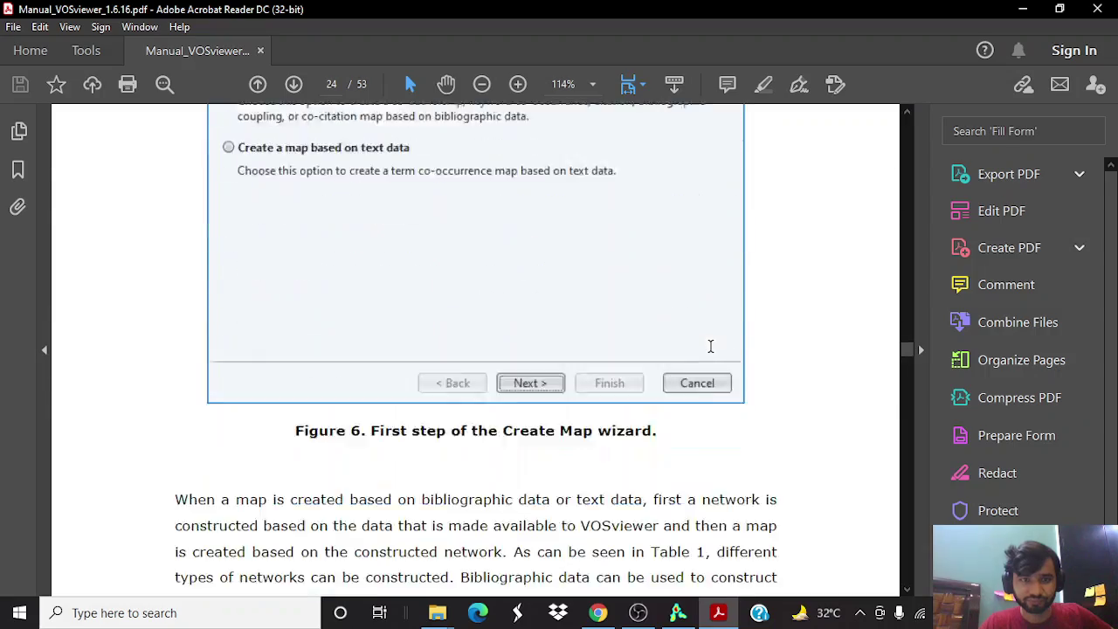
scroll(710, 347, down, 10)
scroll(710, 347, up, 5)
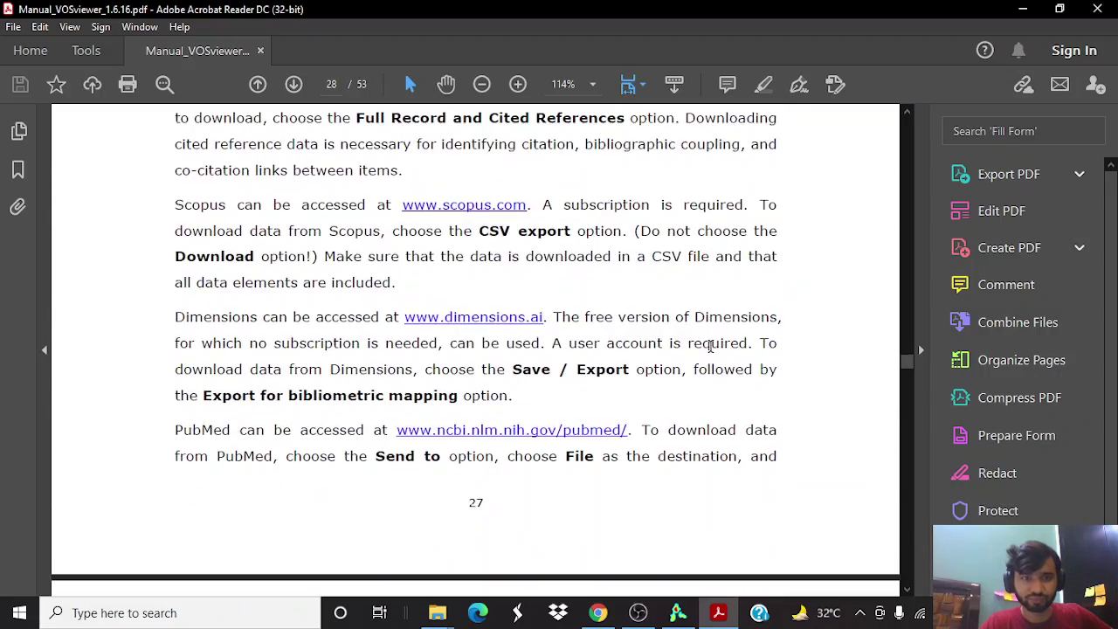
scroll(710, 346, up, 3)
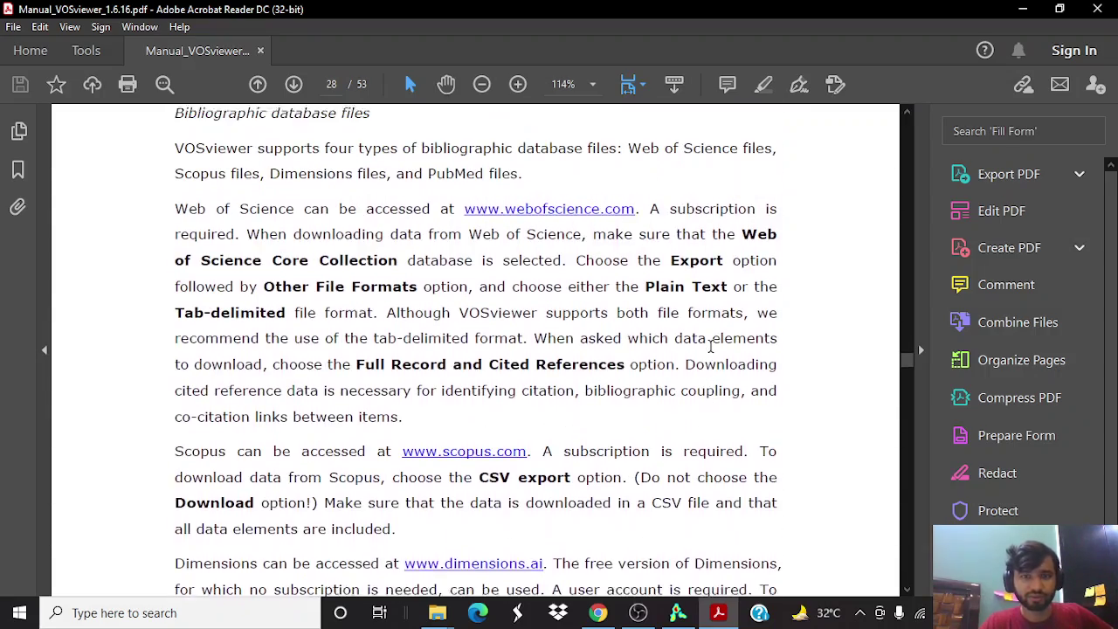
scroll(710, 347, down, 2)
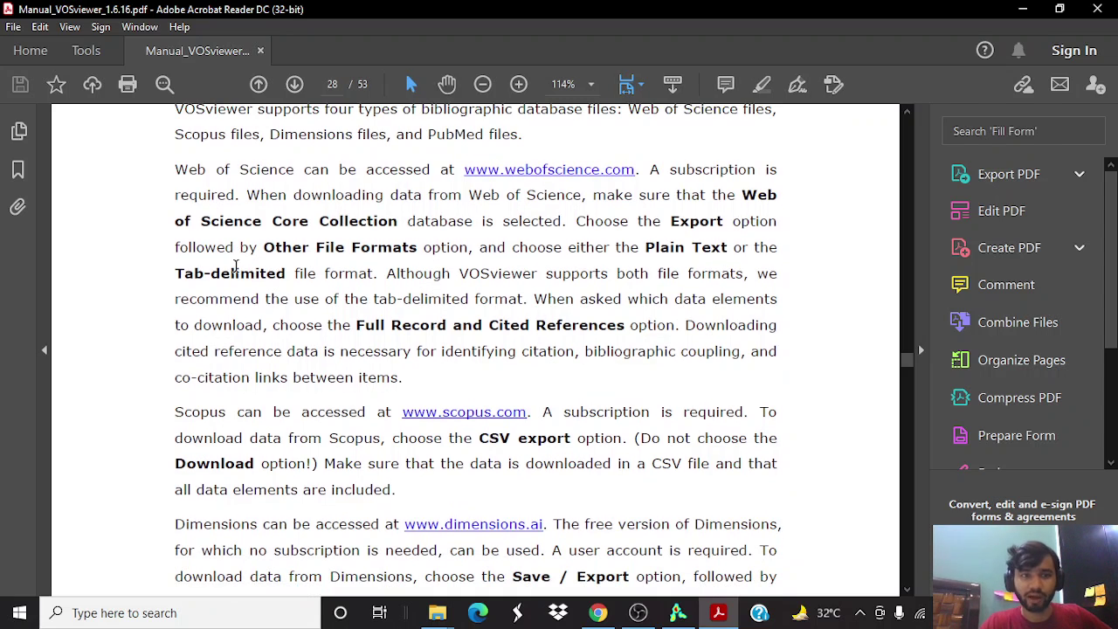
drag(176, 278, 287, 274)
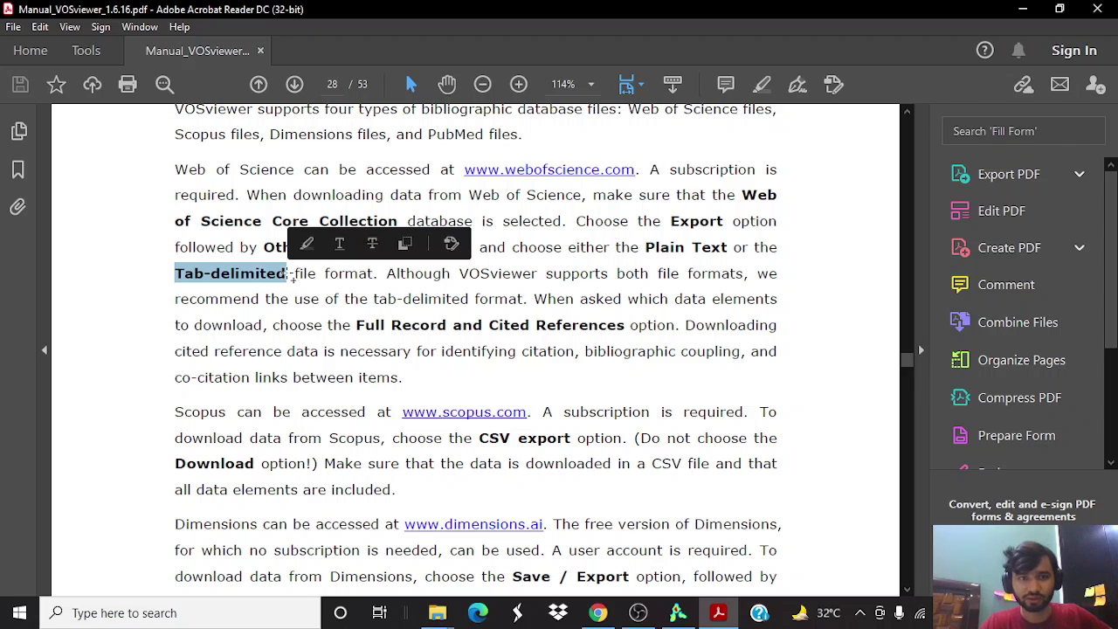
click(312, 283)
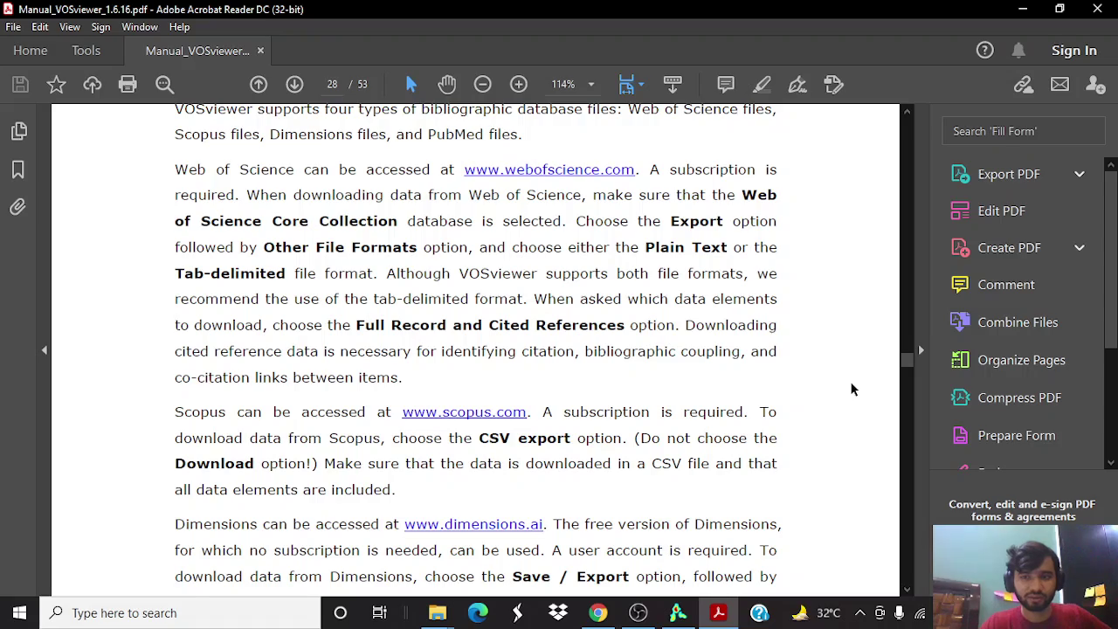
Step: Scroll on to the thesaurus file section on page 31
scroll(853, 390, down, 3)
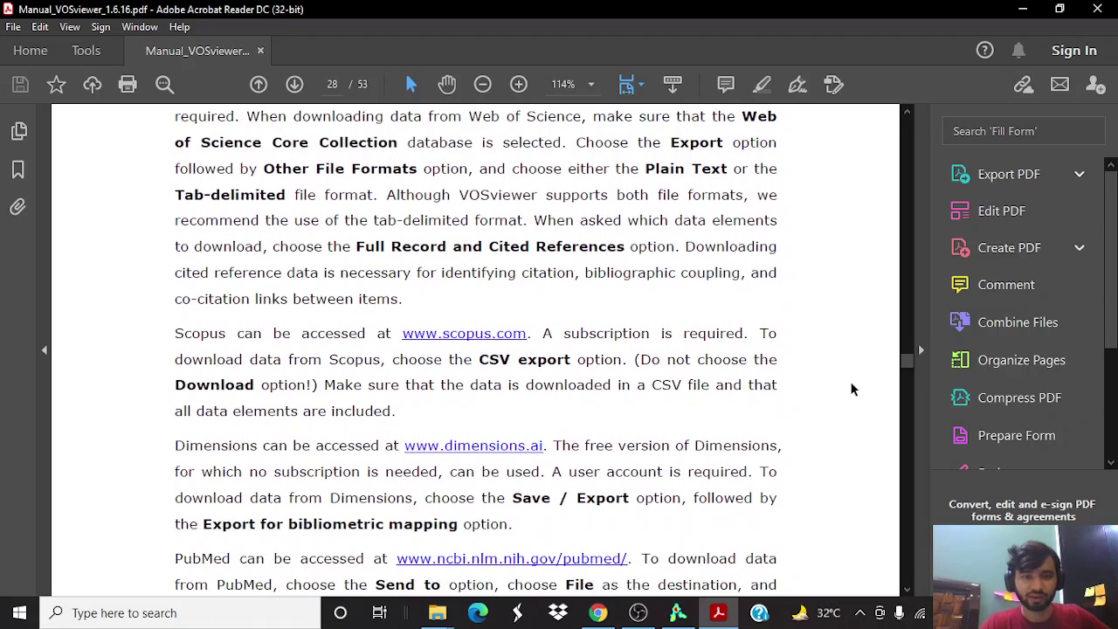
scroll(853, 389, down, 10)
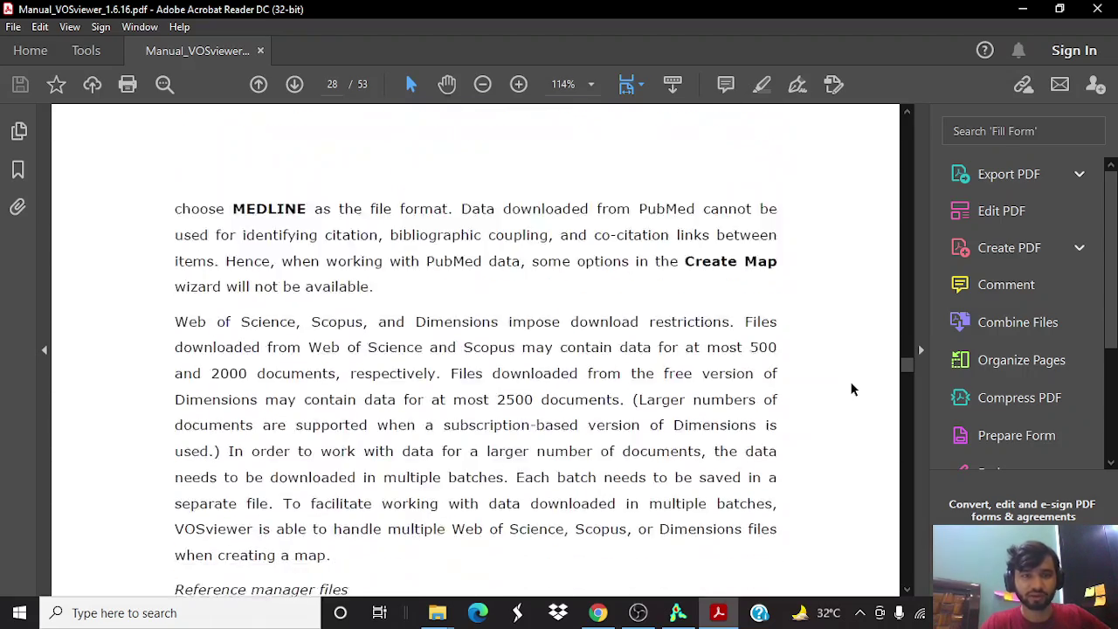
scroll(853, 390, down, 20)
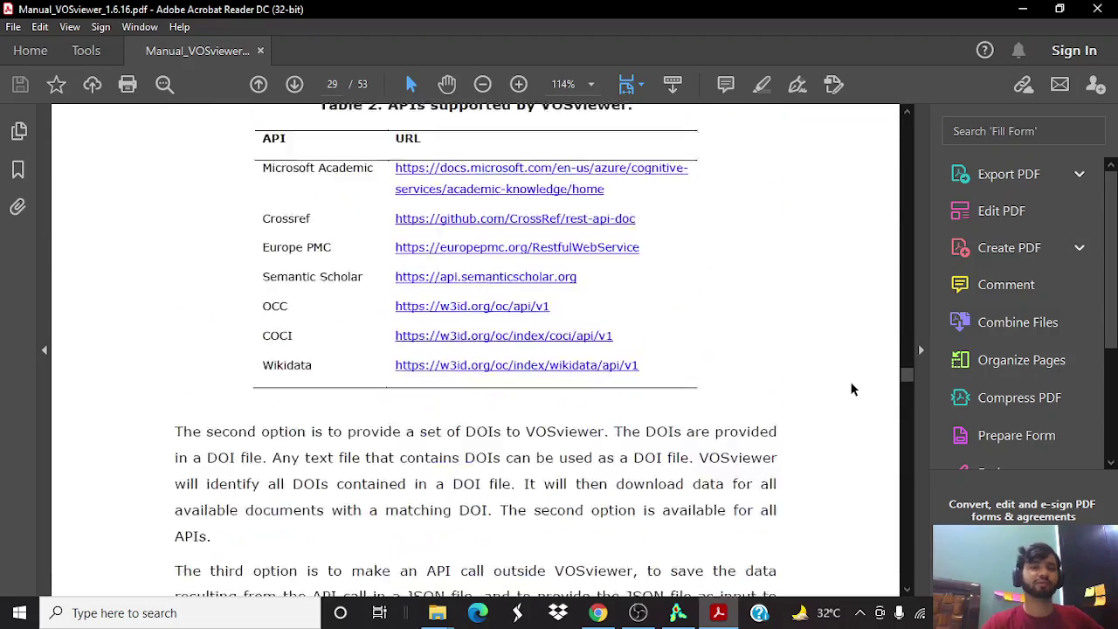
scroll(853, 389, down, 20)
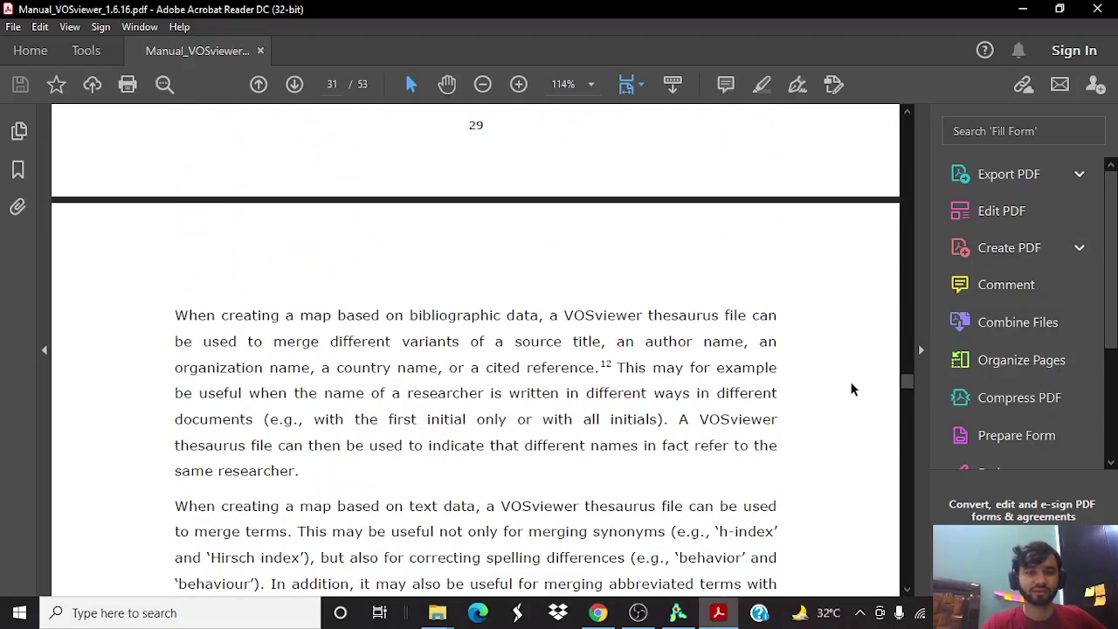
Step: Close Acrobat Reader and look over the screenshots and covid search string file in the wos search history folder
key(ctrl+q)
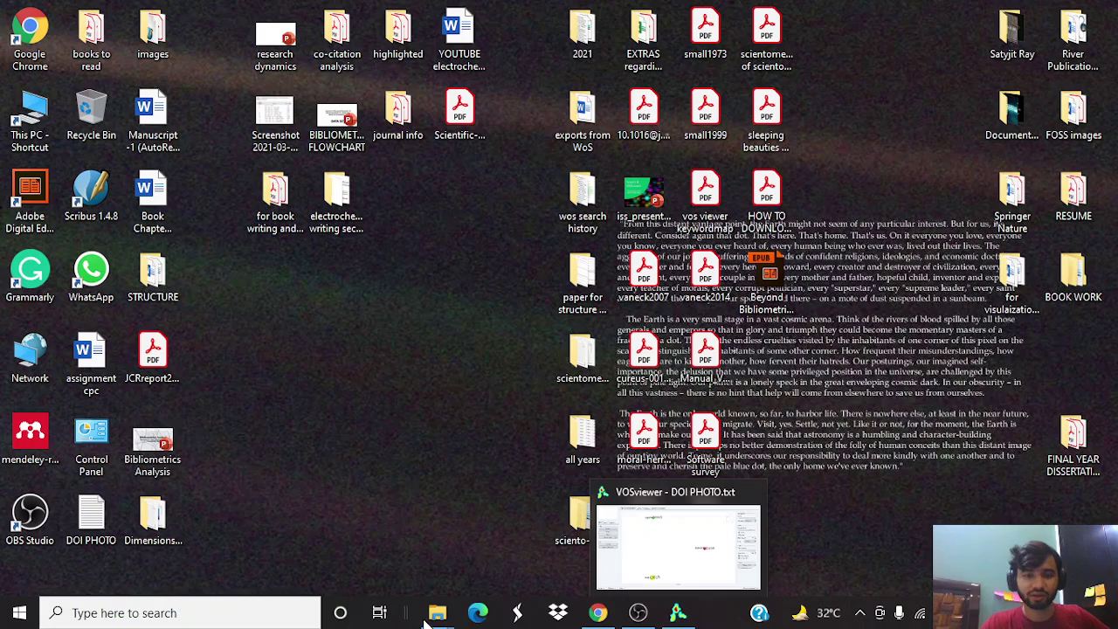
mouse_move(425, 620)
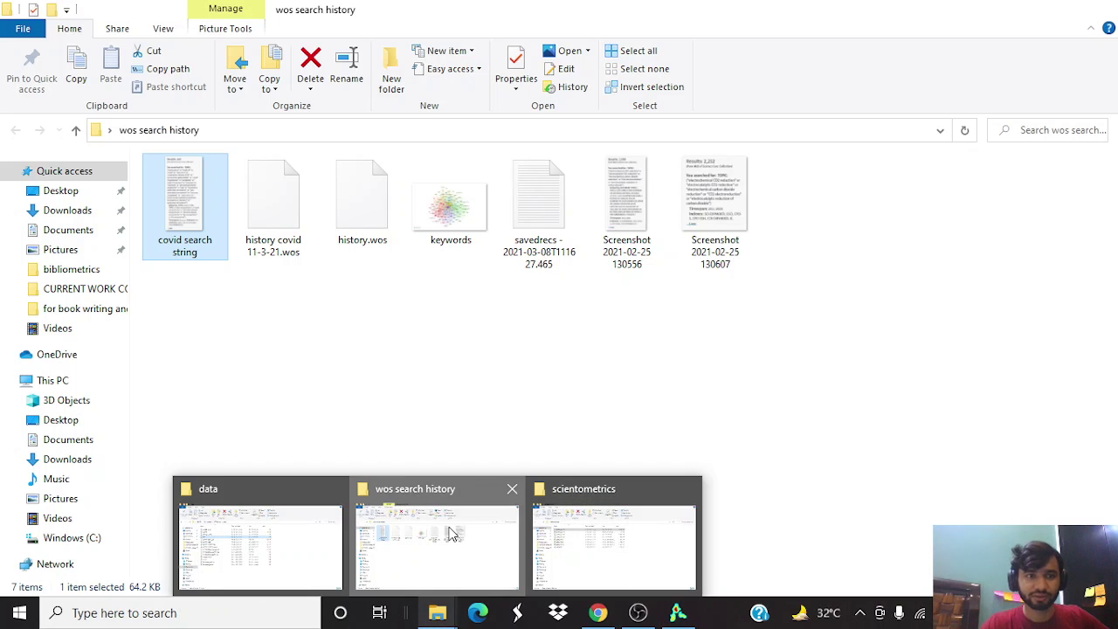
click(450, 543)
click(647, 222)
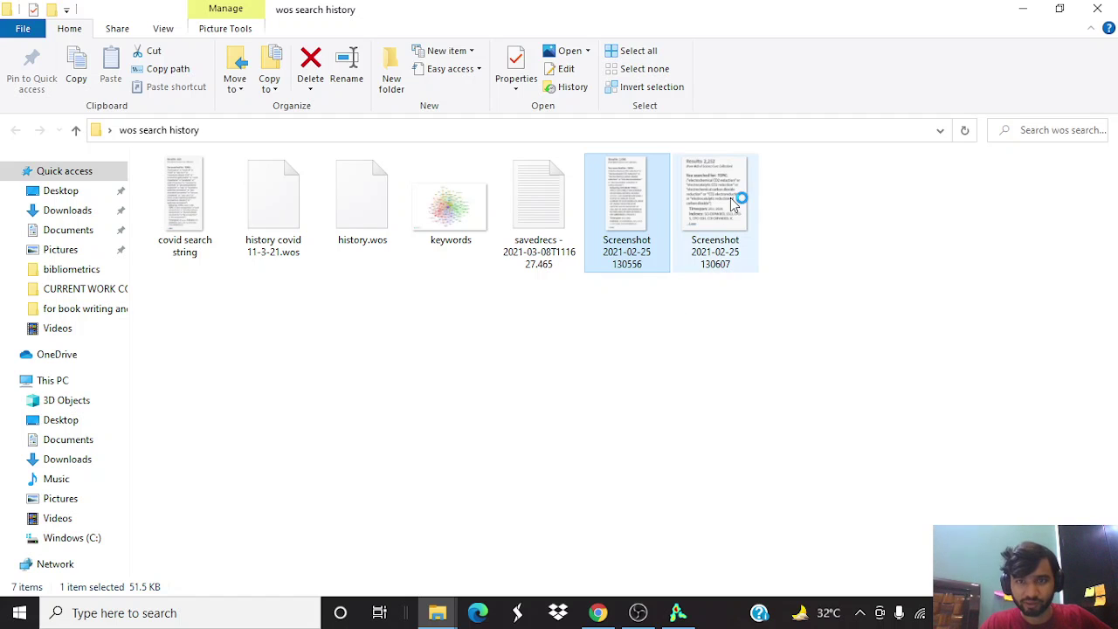
click(731, 199)
click(620, 218)
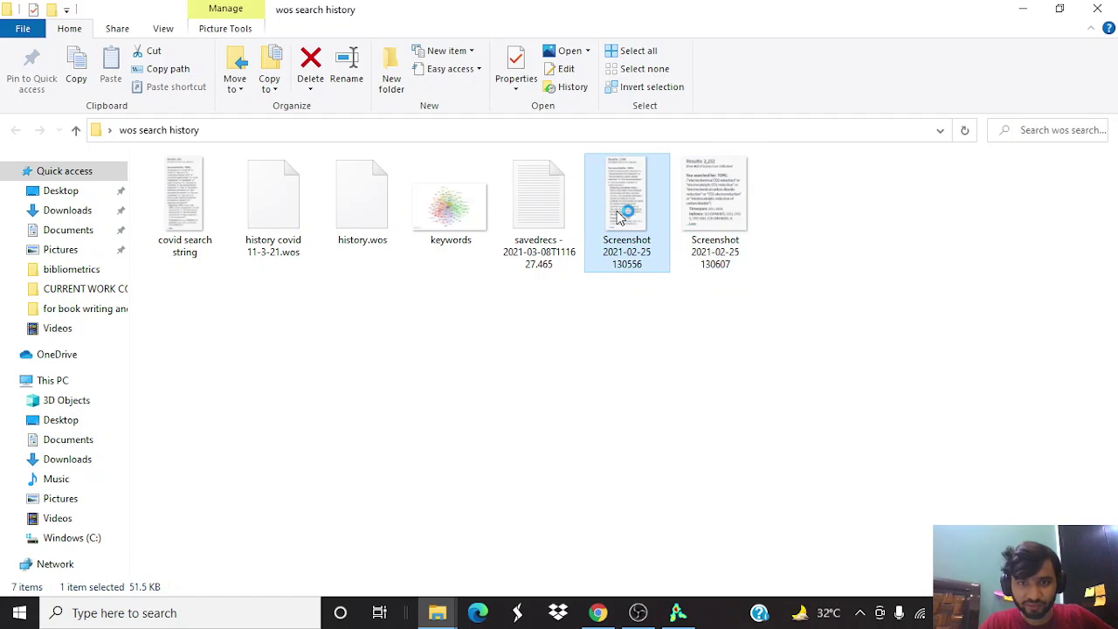
click(180, 219)
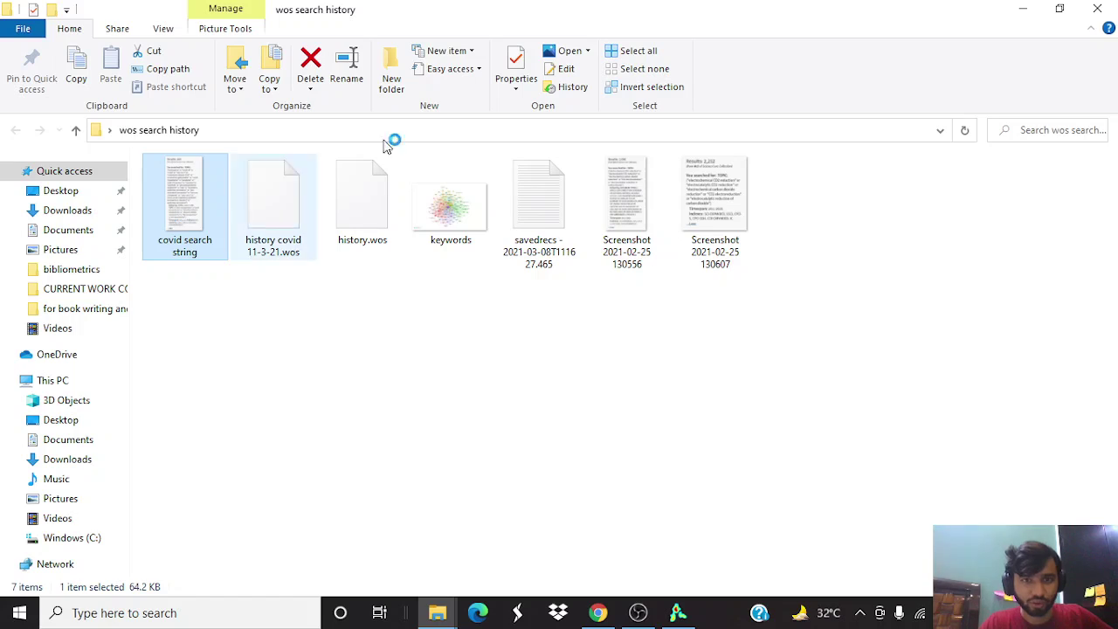
Step: Resize and then minimise the wos search history folder window
double_click(956, 9)
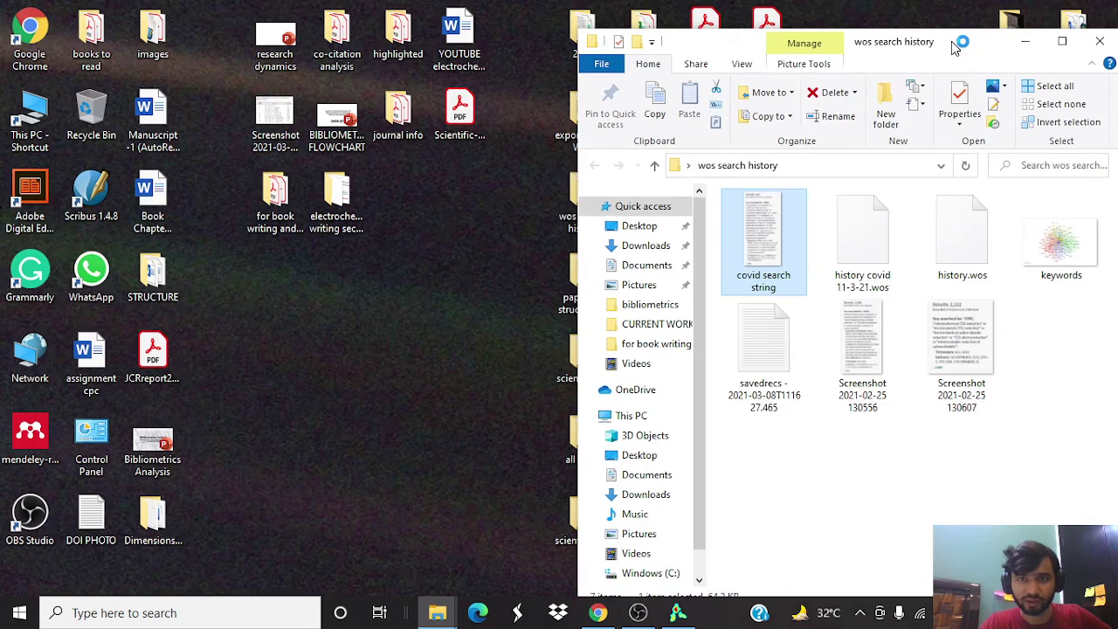
double_click(943, 7)
click(1022, 8)
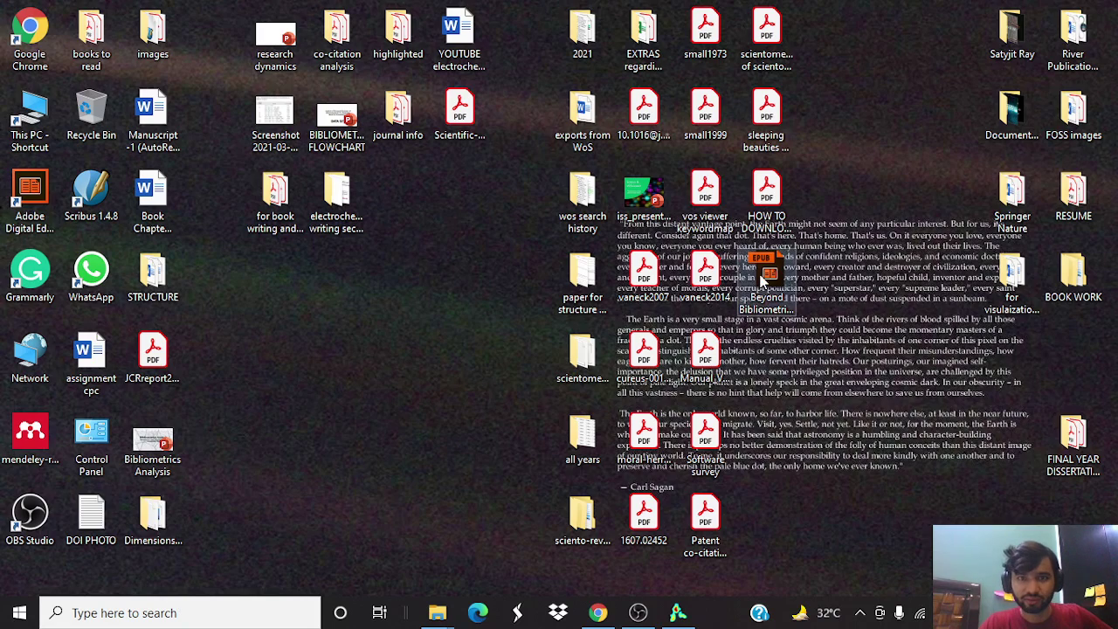
Step: Close the data and scientometrics folder windows from their taskbar thumbnails
mouse_move(436, 613)
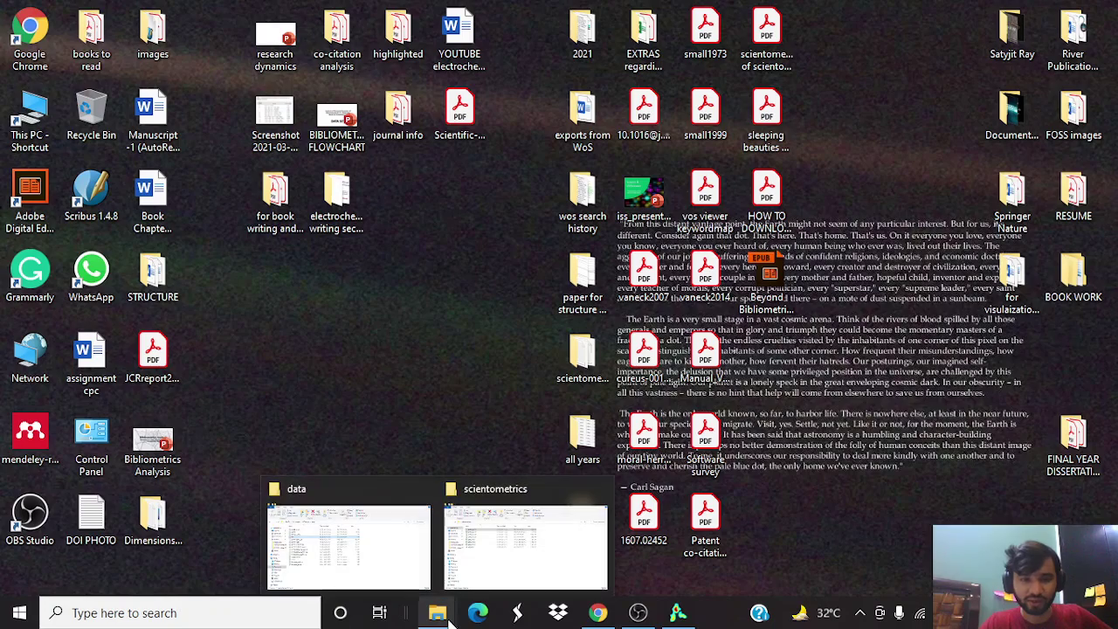
mouse_move(392, 561)
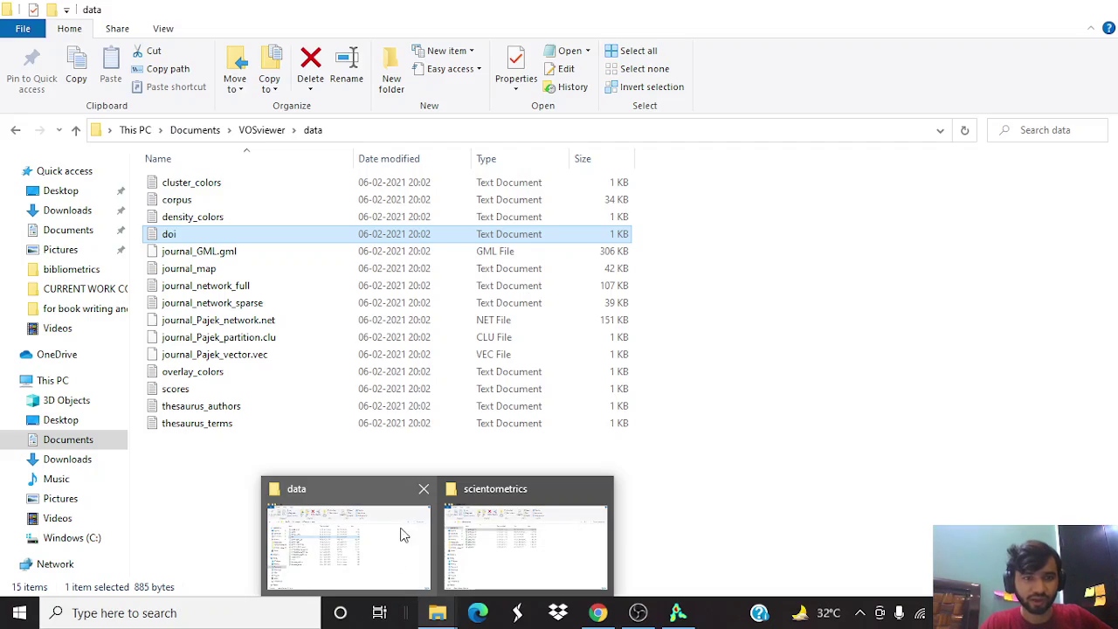
click(423, 489)
mouse_move(428, 498)
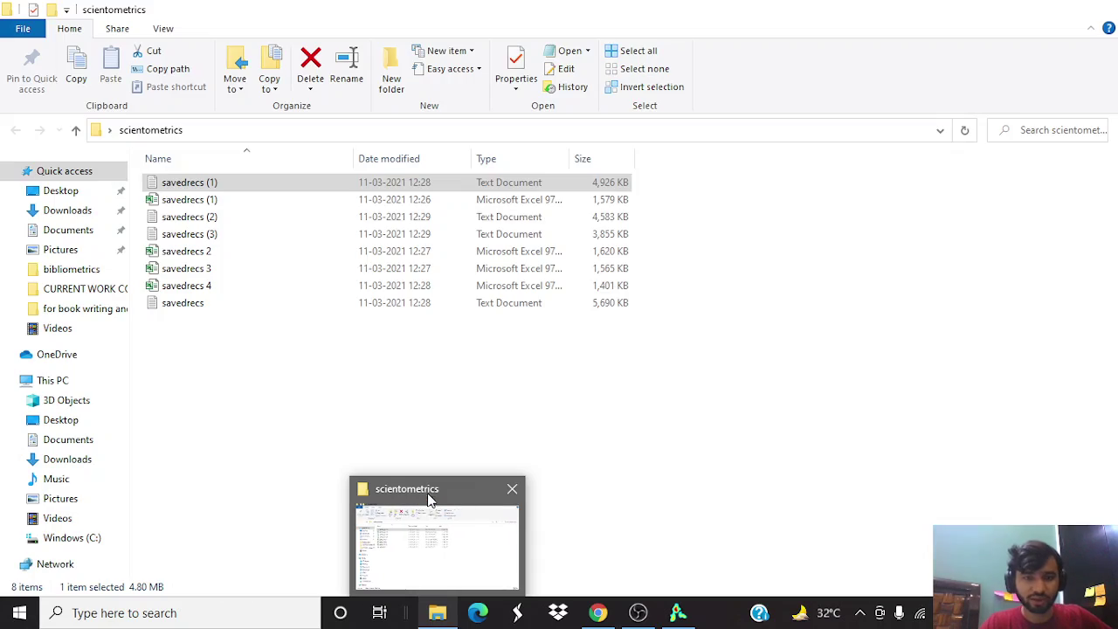
click(513, 489)
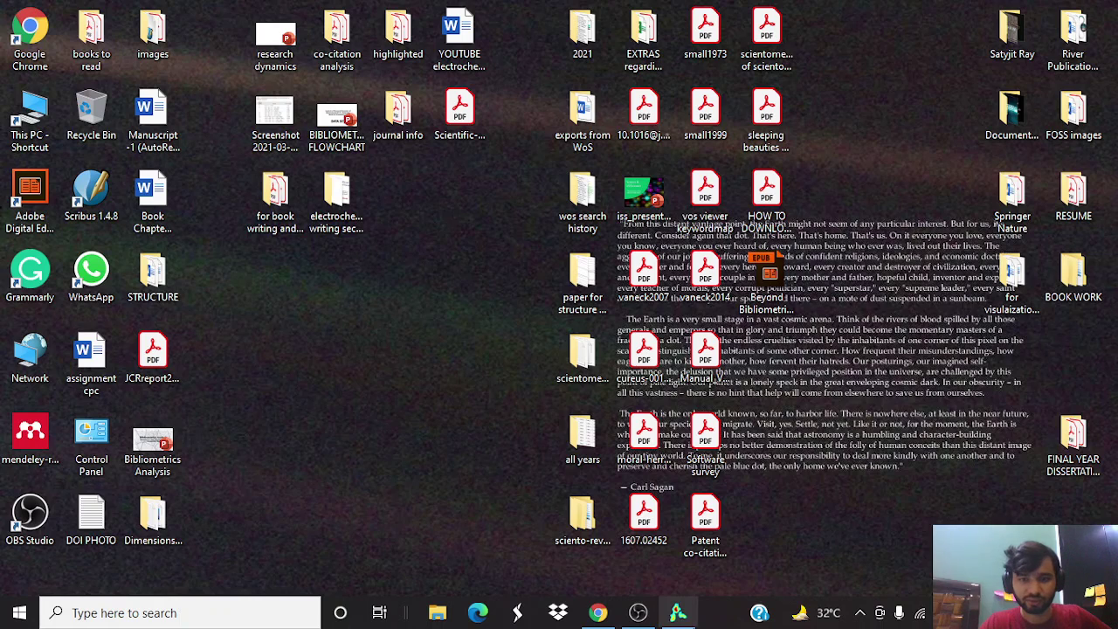
Step: Start a new VOSviewer map from bibliographic data read from bibliographic database files
click(677, 614)
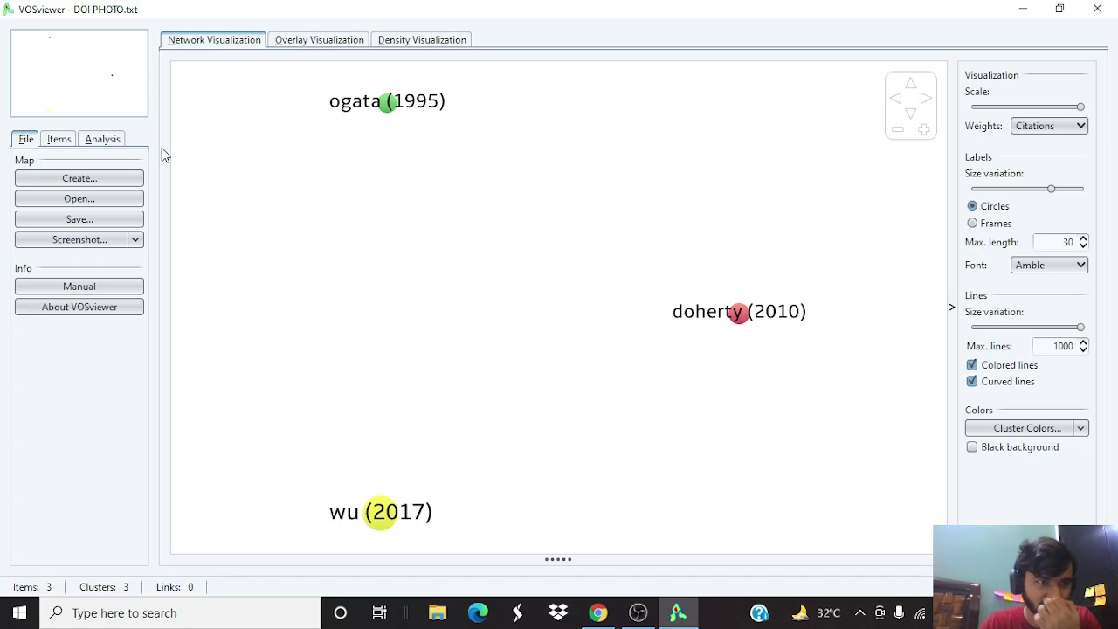
click(111, 180)
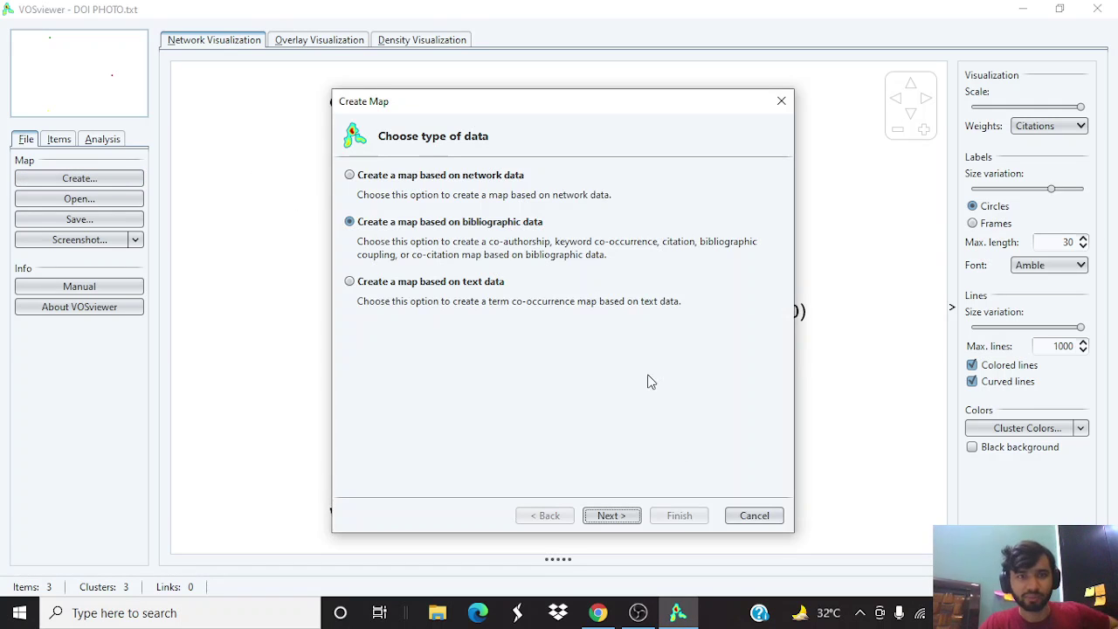
click(623, 518)
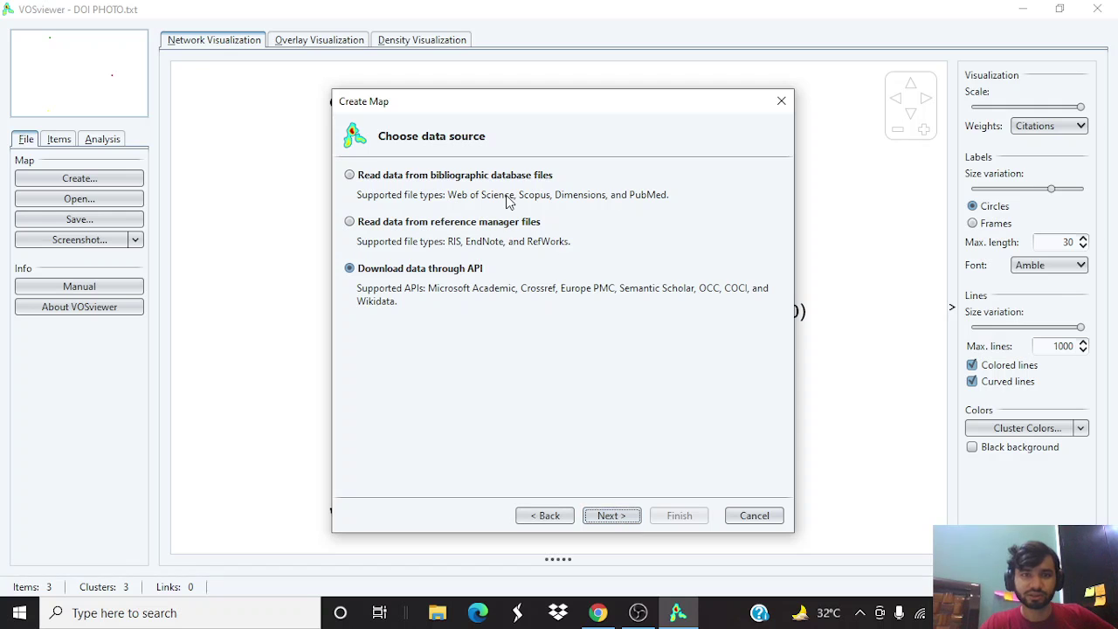
click(483, 179)
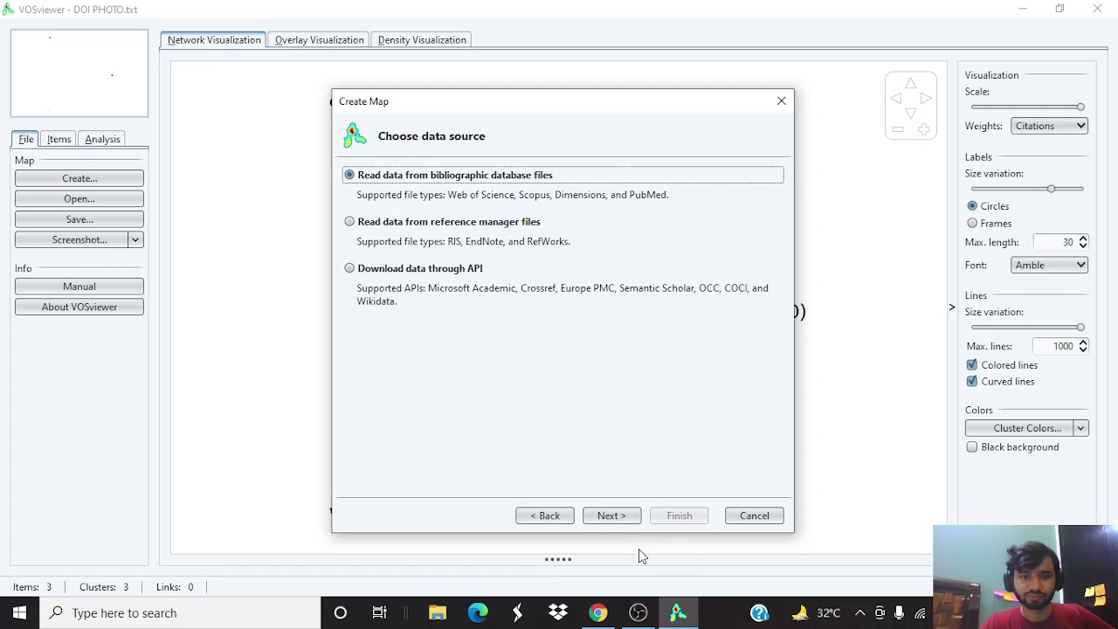
click(631, 517)
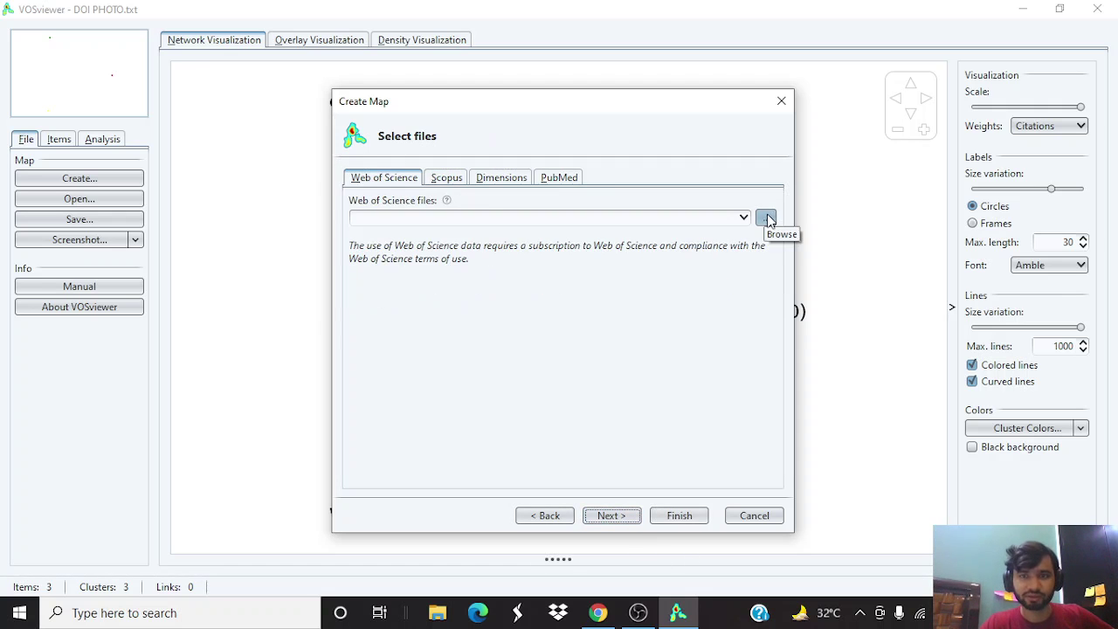
Step: Select the four savedrecs files in the scientometrics folder and read them in
click(766, 218)
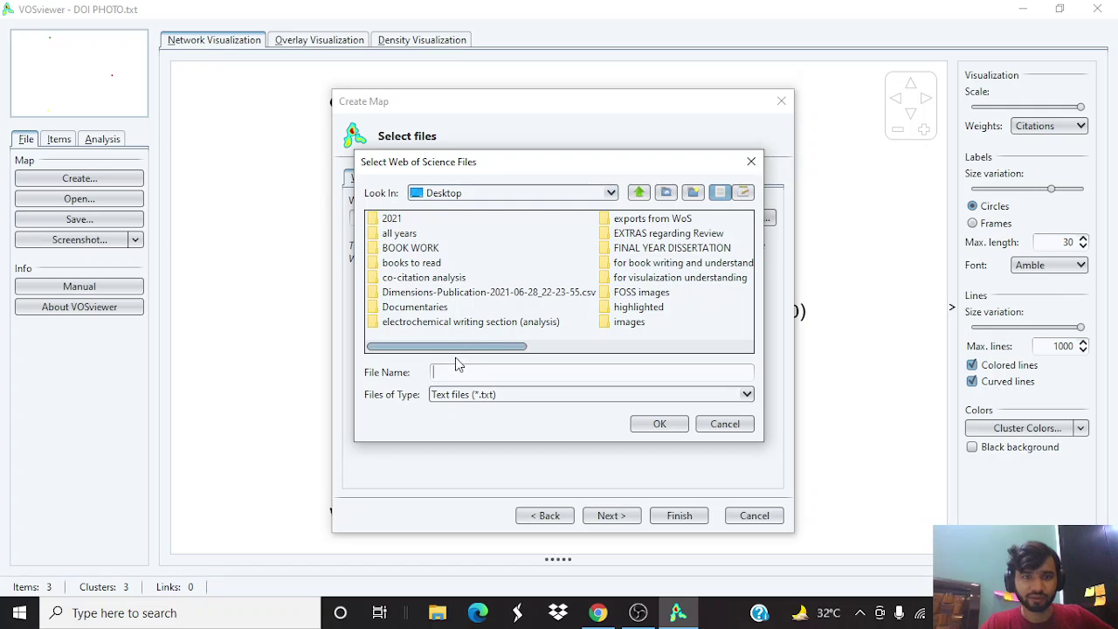
drag(459, 347, 614, 361)
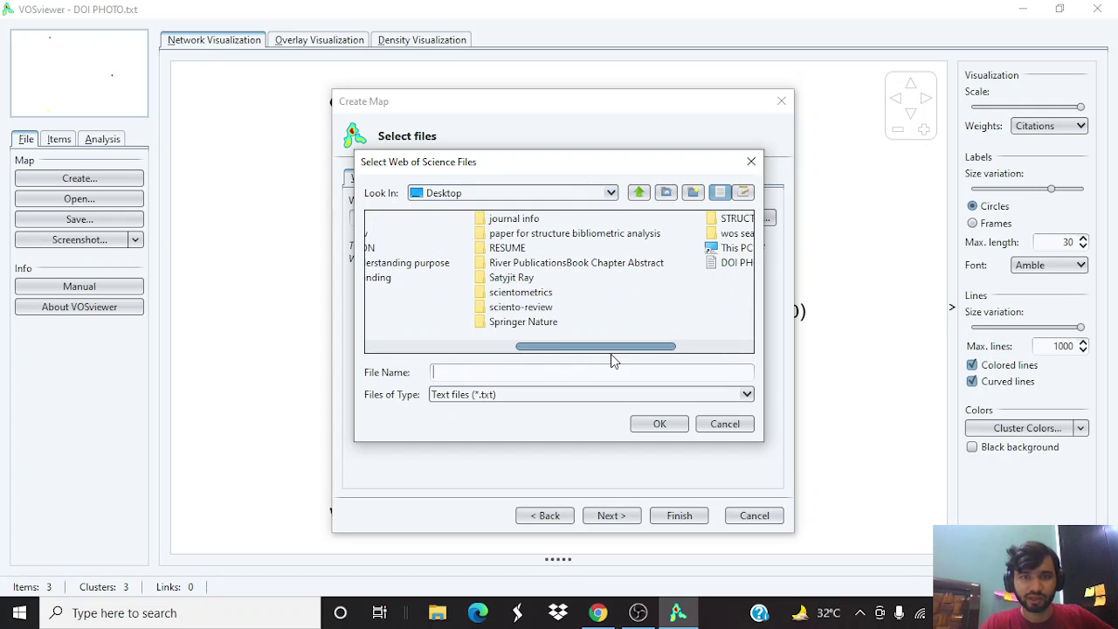
click(542, 295)
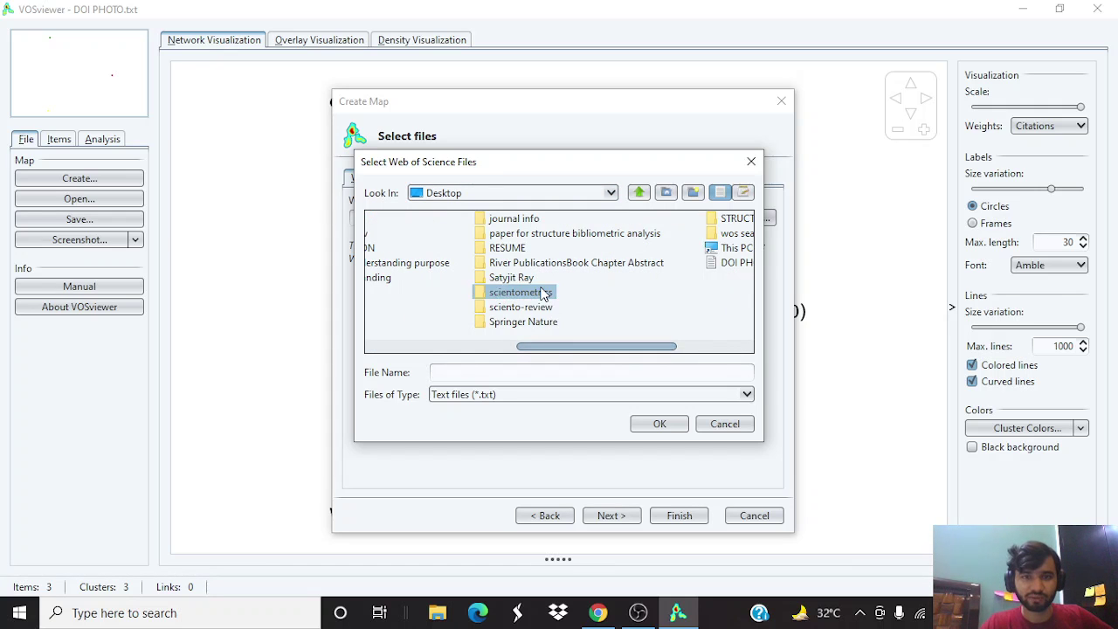
double_click(543, 295)
click(434, 222)
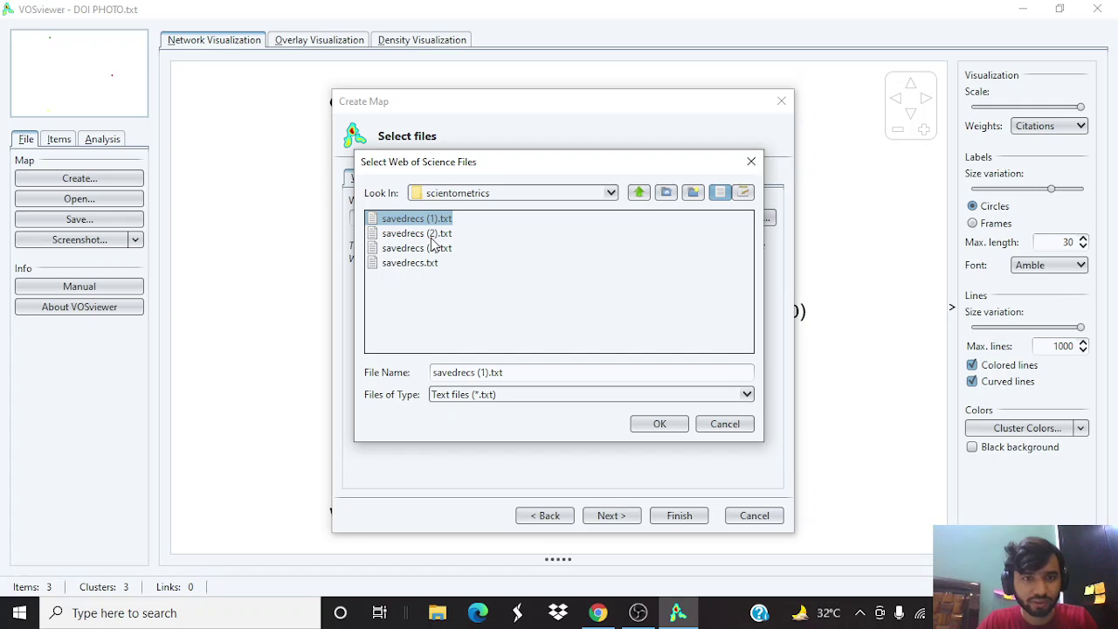
ctrl+click(428, 234)
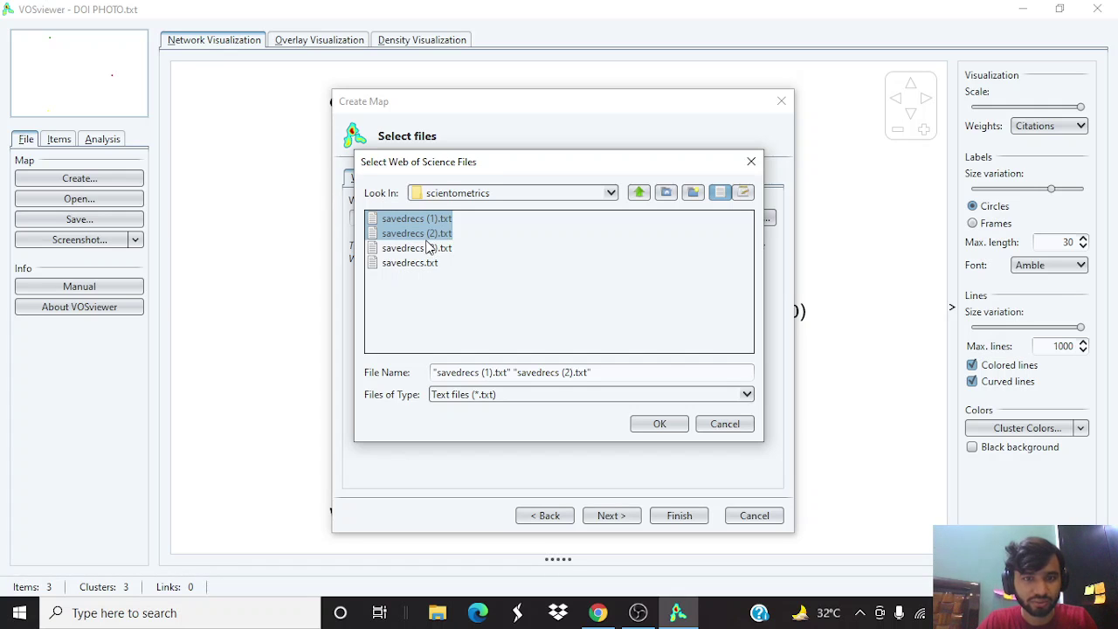
ctrl+click(428, 248)
ctrl+click(430, 264)
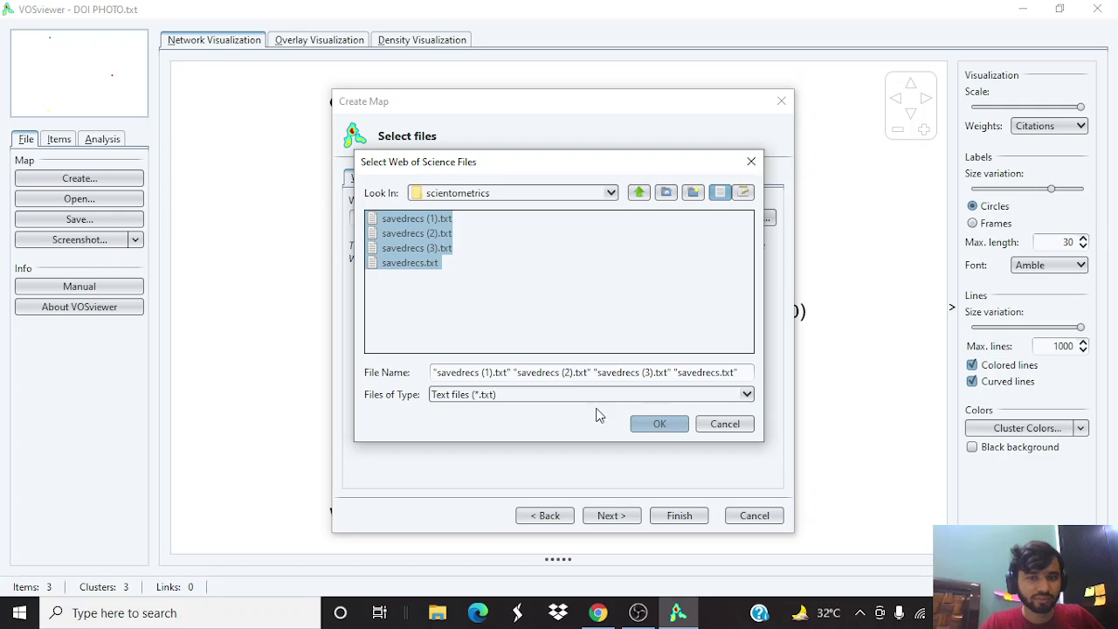
click(662, 425)
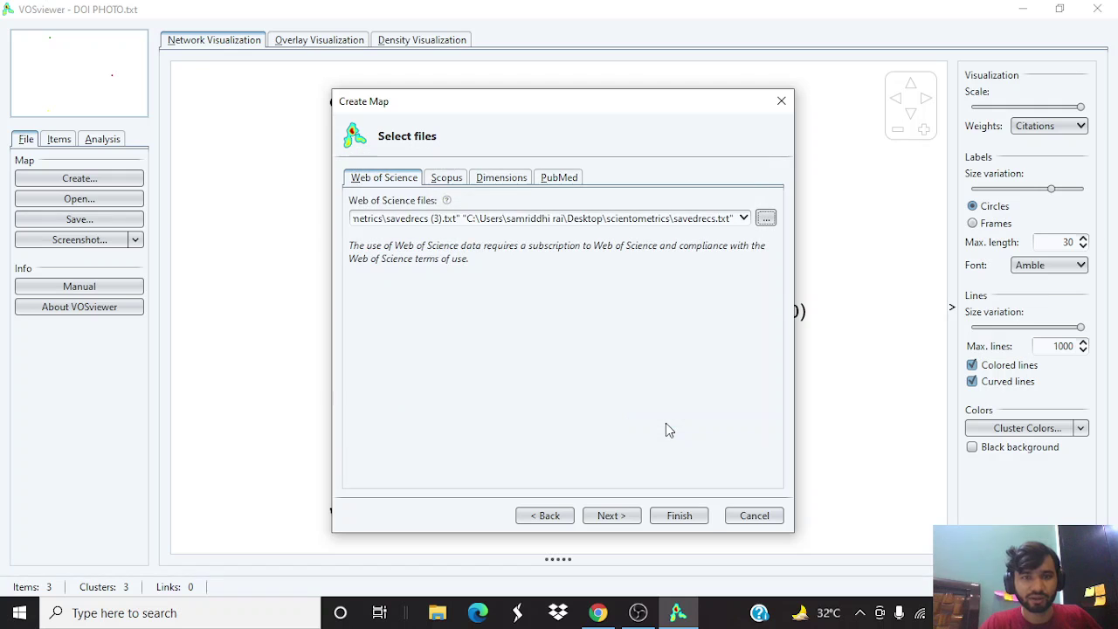
click(598, 519)
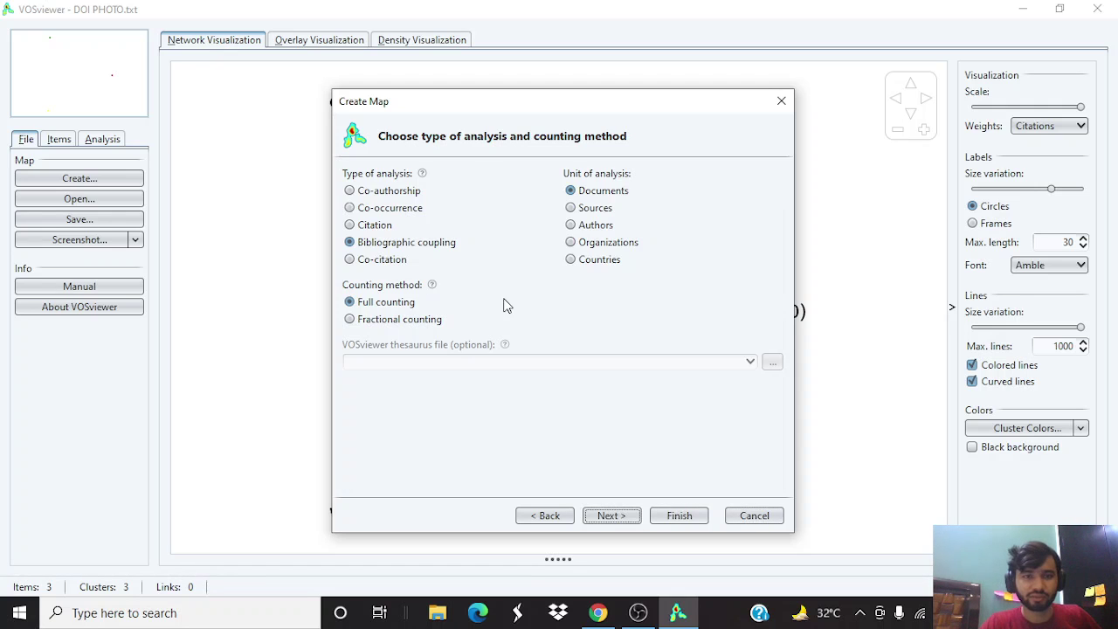
Step: Choose co-occurrence of all keywords with fractional counting, reaching the 5-occurrence threshold with 419 of 6170 keywords
click(354, 265)
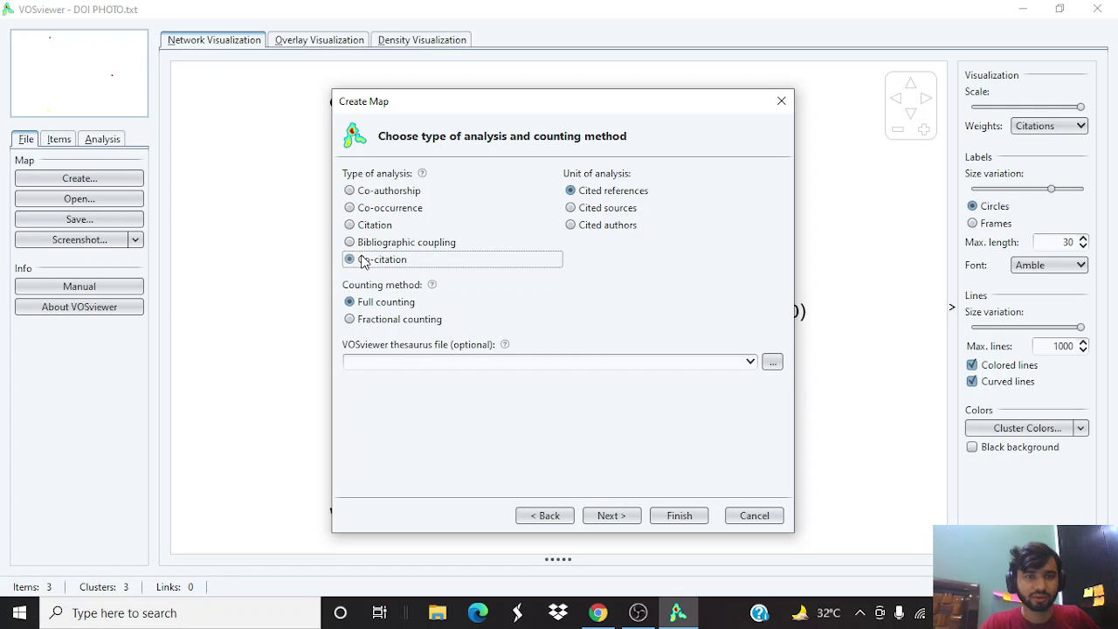
click(352, 210)
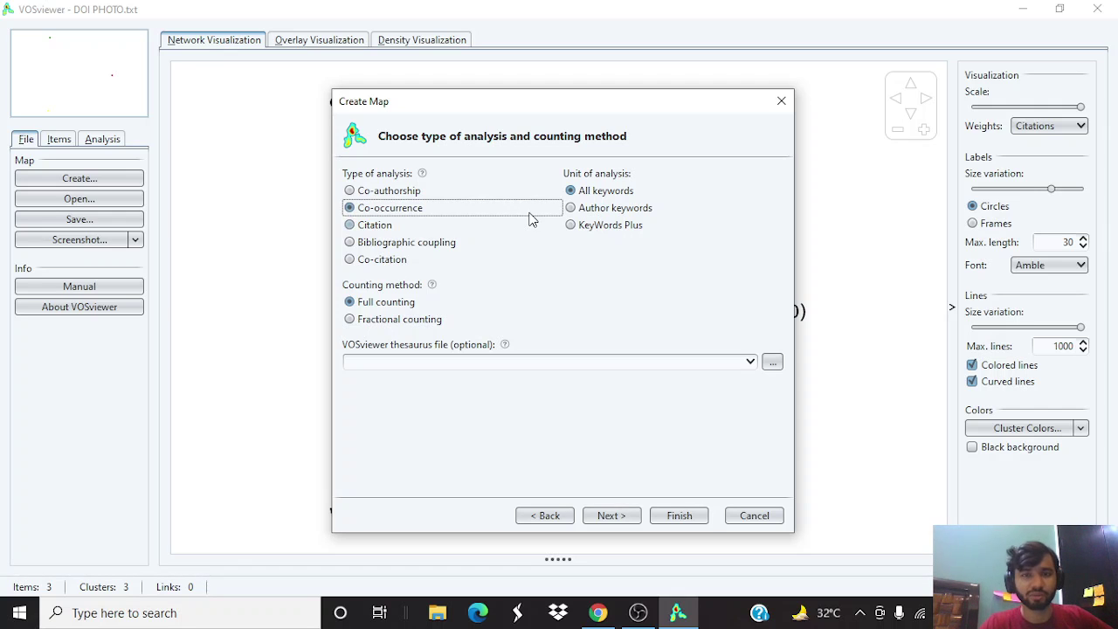
click(614, 214)
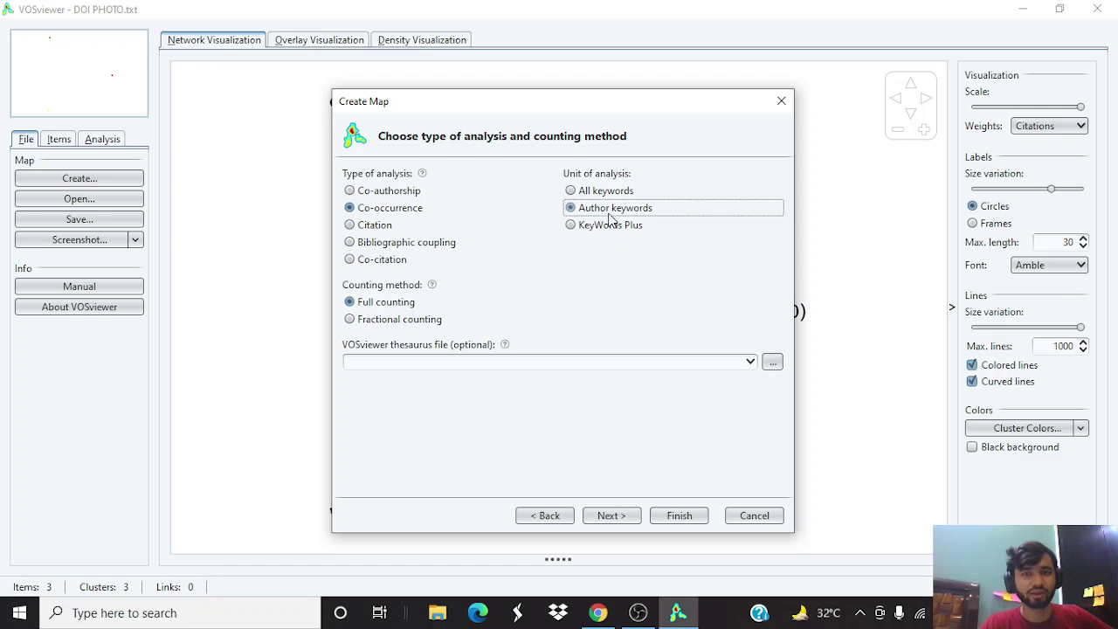
click(599, 226)
click(583, 194)
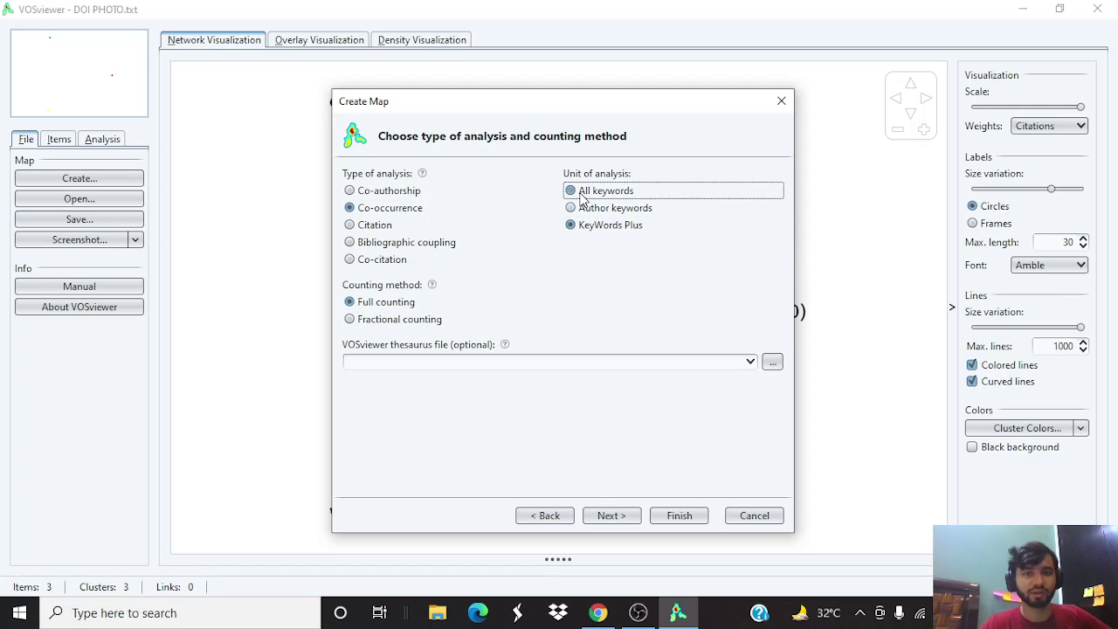
click(360, 319)
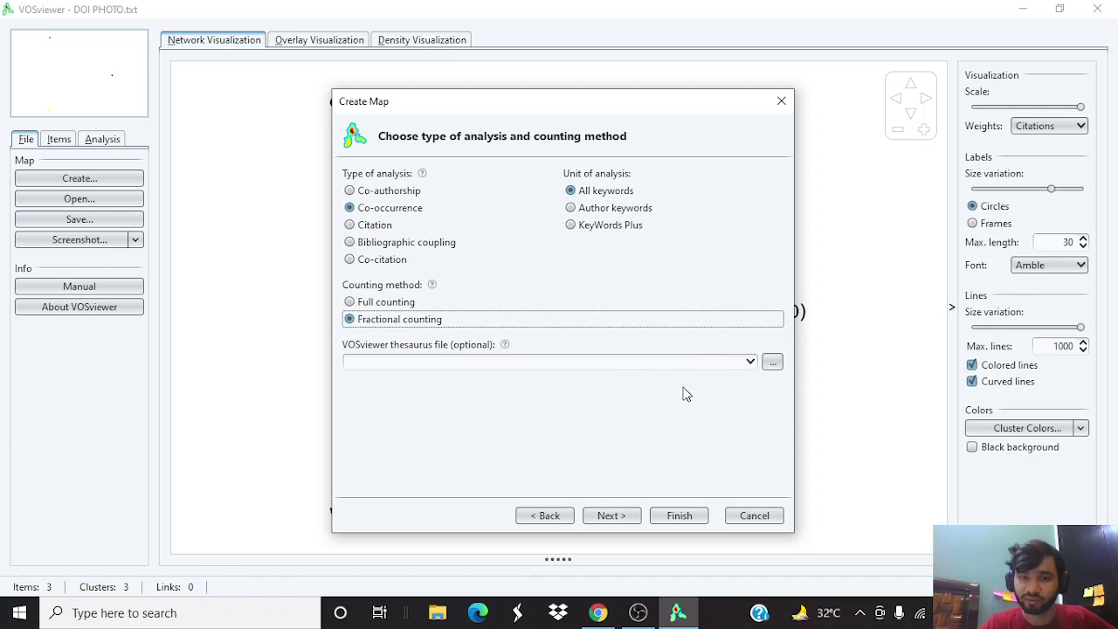
click(612, 515)
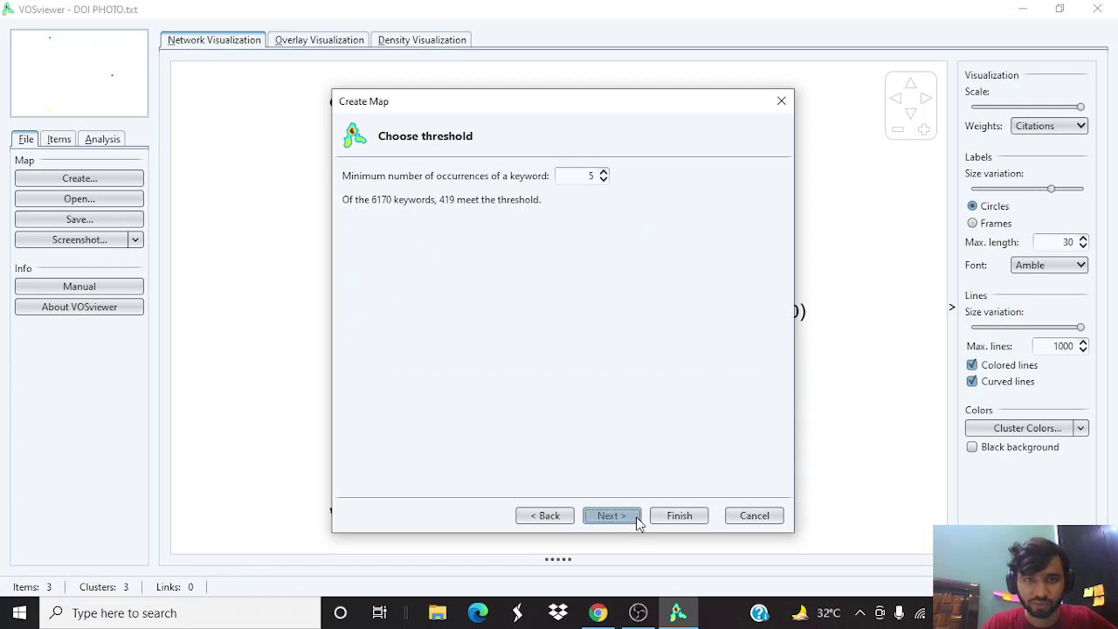
Step: Accept the 5-occurrence minimum, keep all 419 keywords, and select the scientometrics row
click(635, 516)
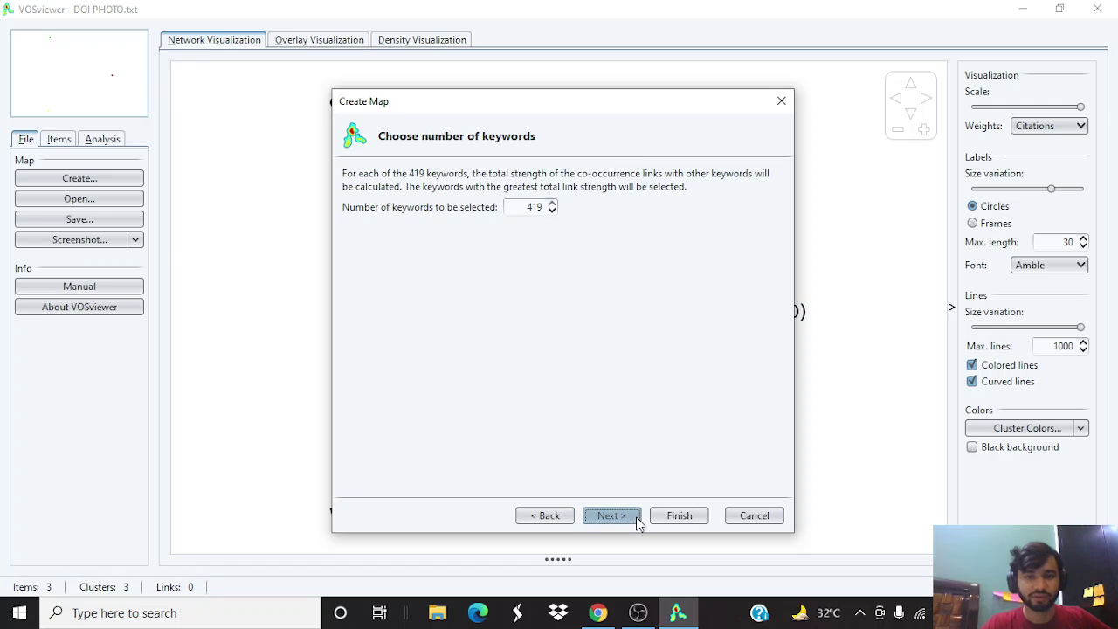
click(635, 516)
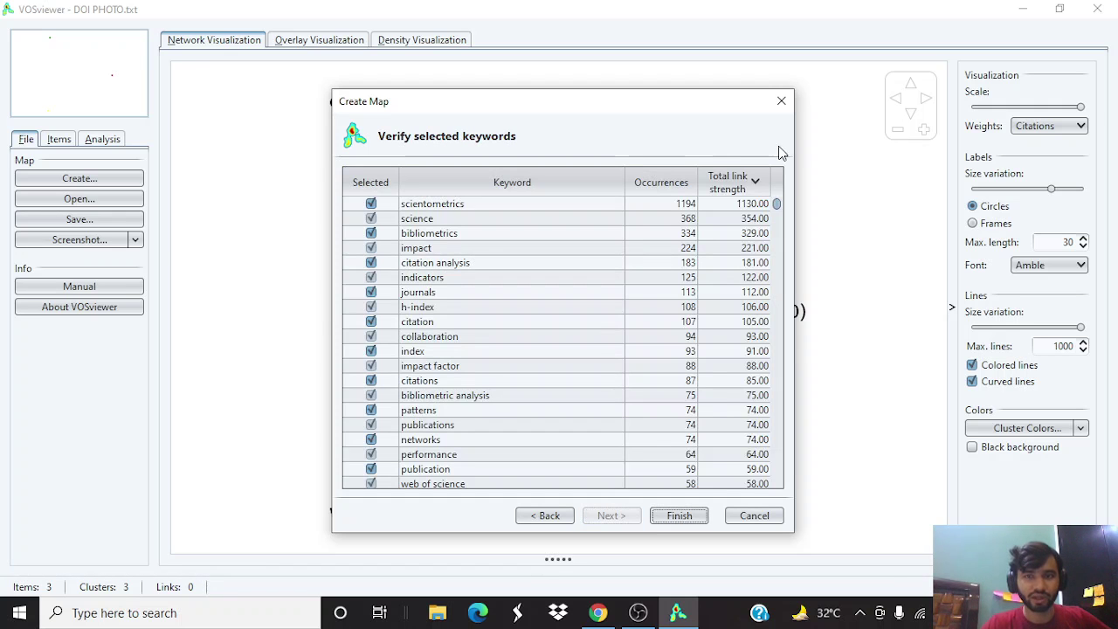
drag(775, 203, 758, 167)
click(685, 206)
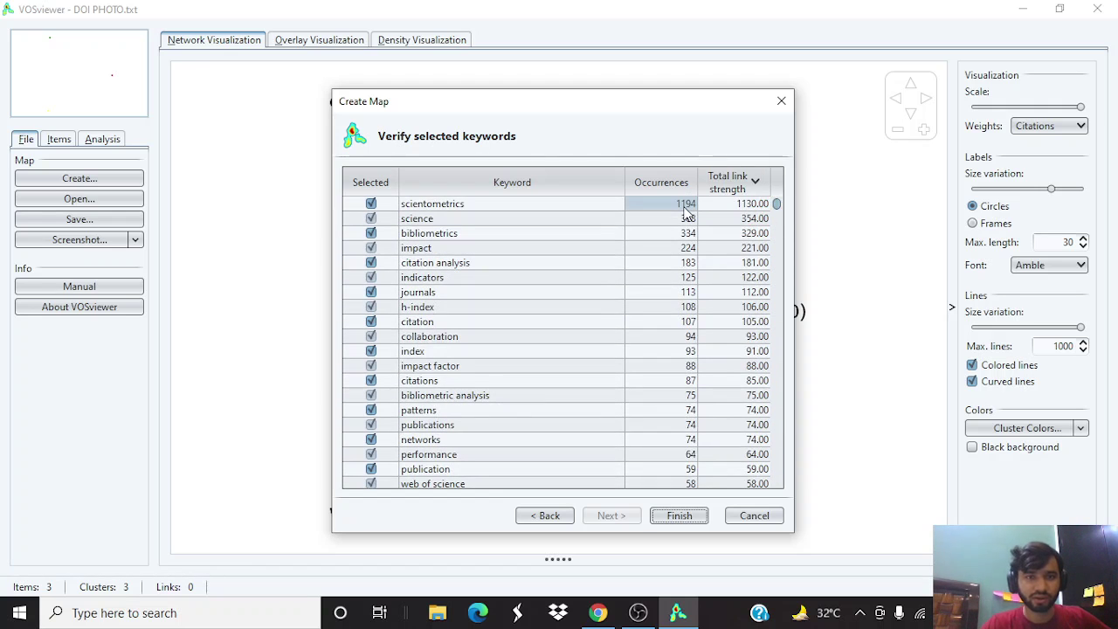
Step: Export the selected keywords to a text file, starting to name it 'KEYWORD EX'
click(390, 207)
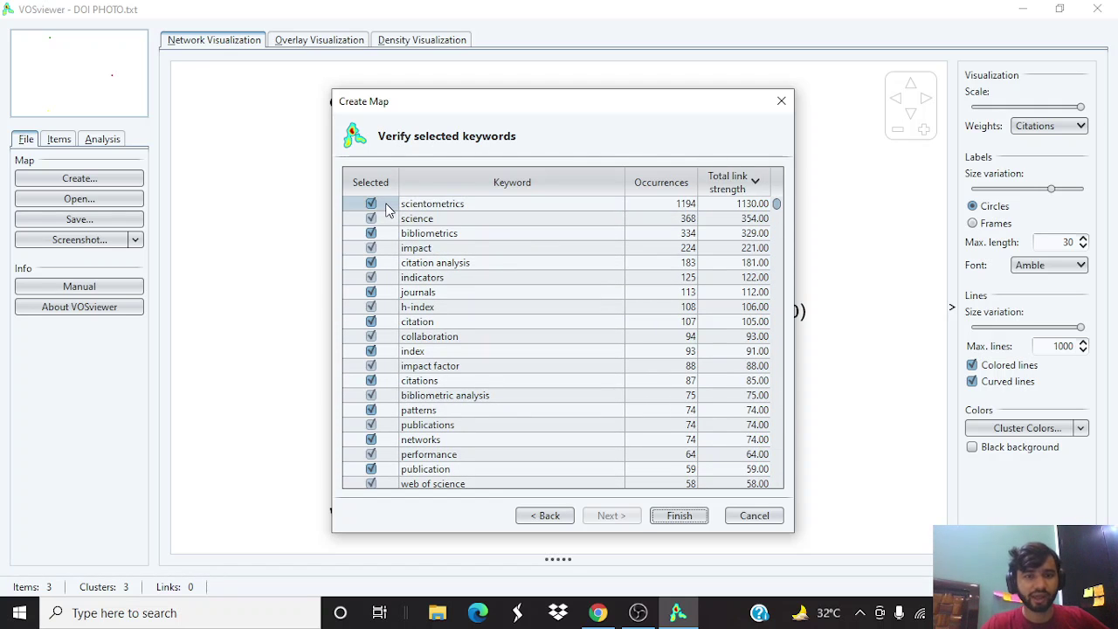
right_click(388, 208)
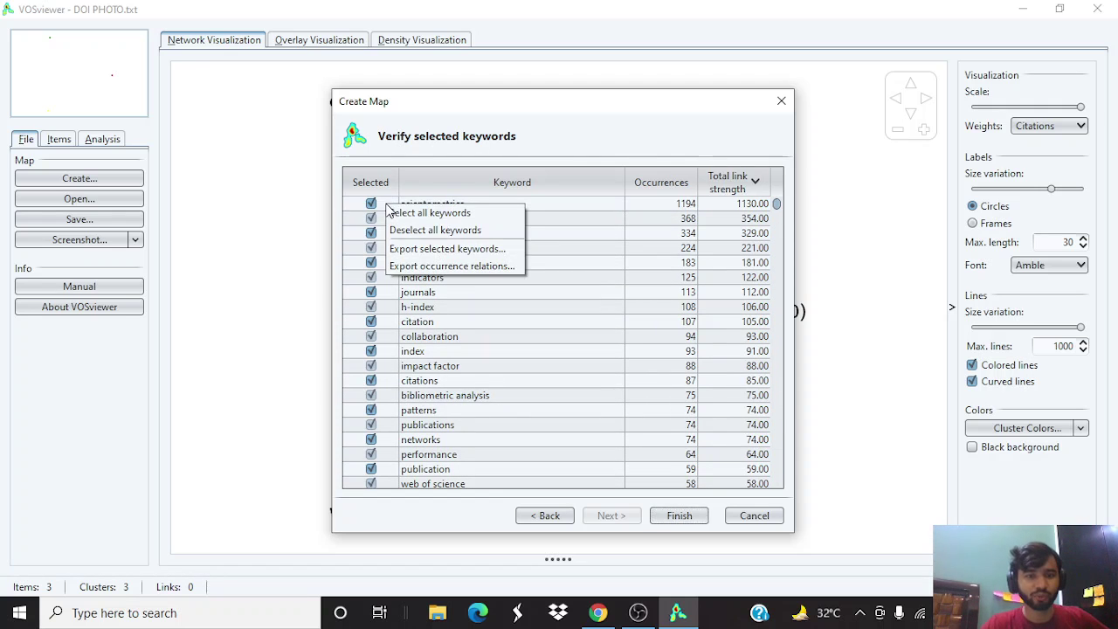
click(434, 249)
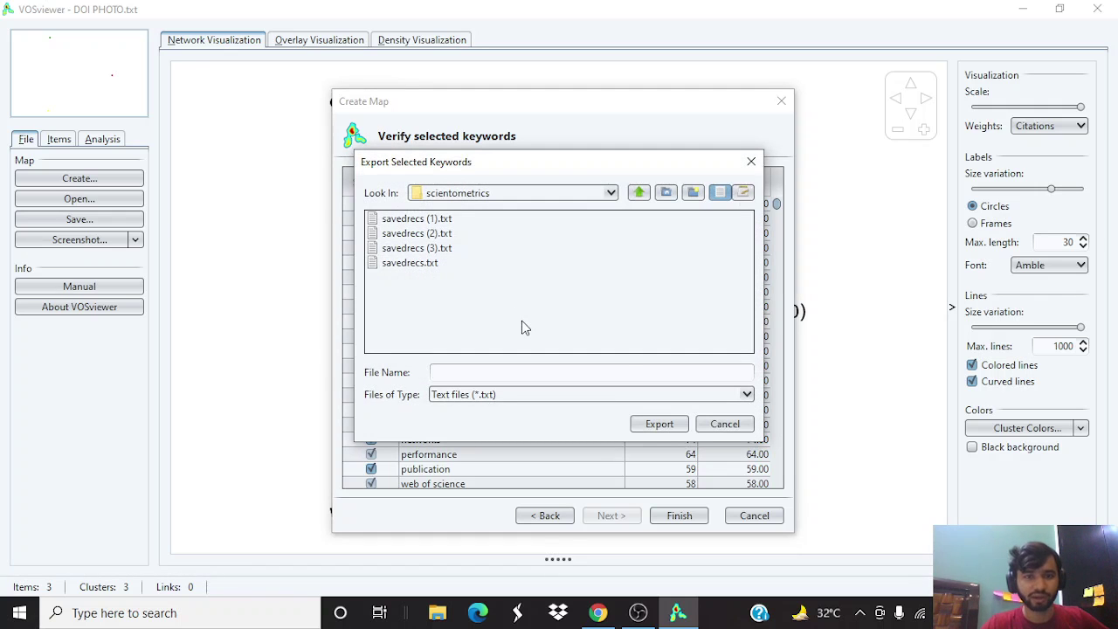
text(K)
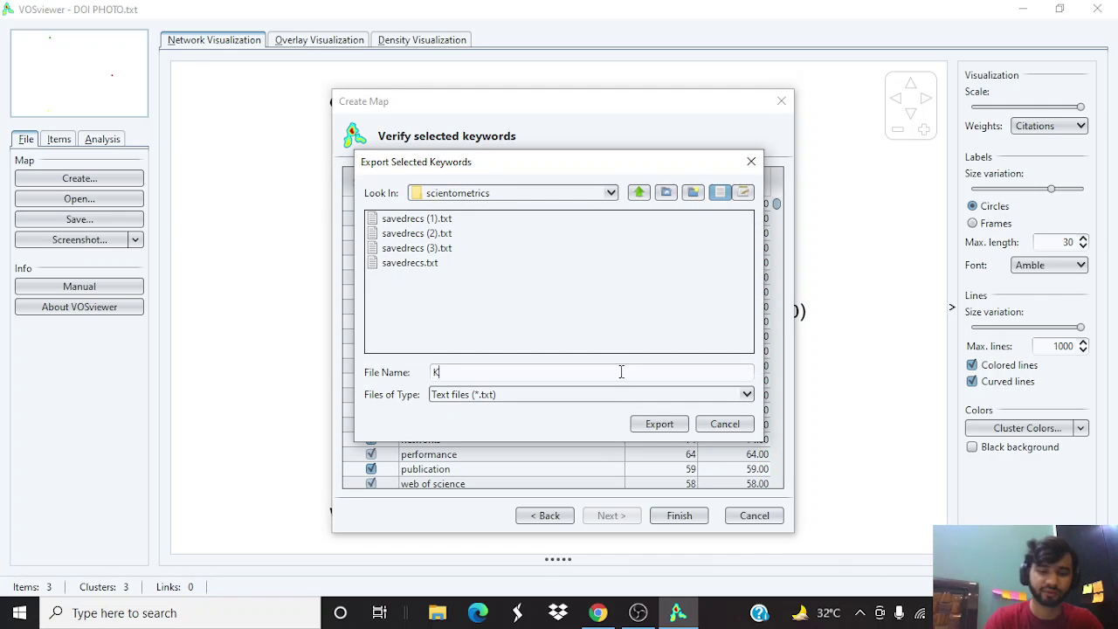
text(EYWORD )
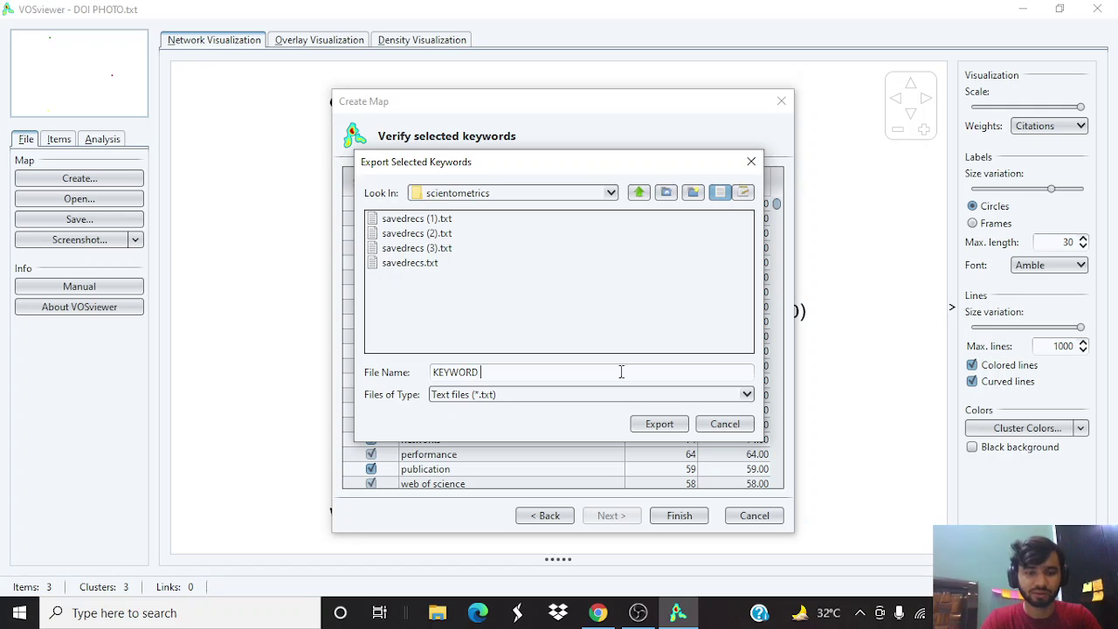
text(EX)
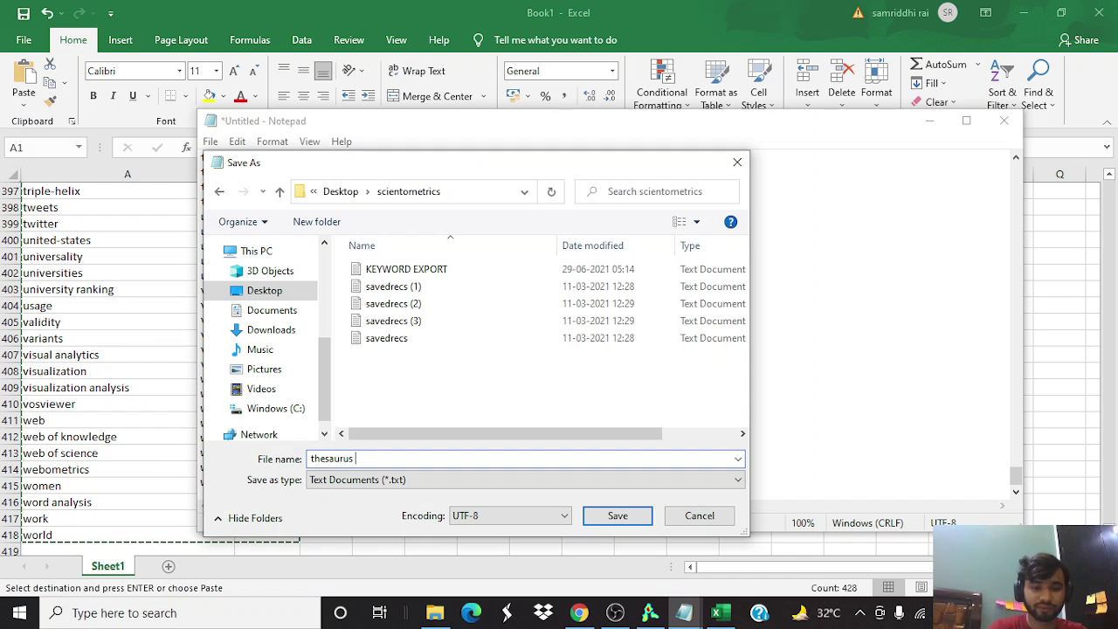
Step: Save the list as 'thesaurus file' and minimise the other windows to return to the Create Map wizard
text(file)
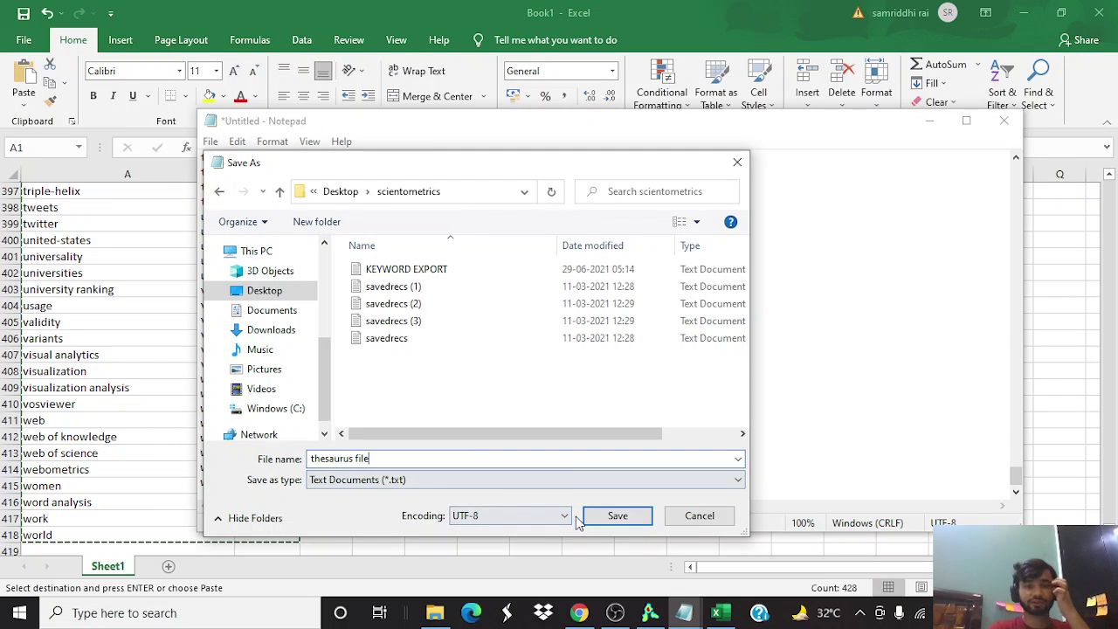
click(590, 516)
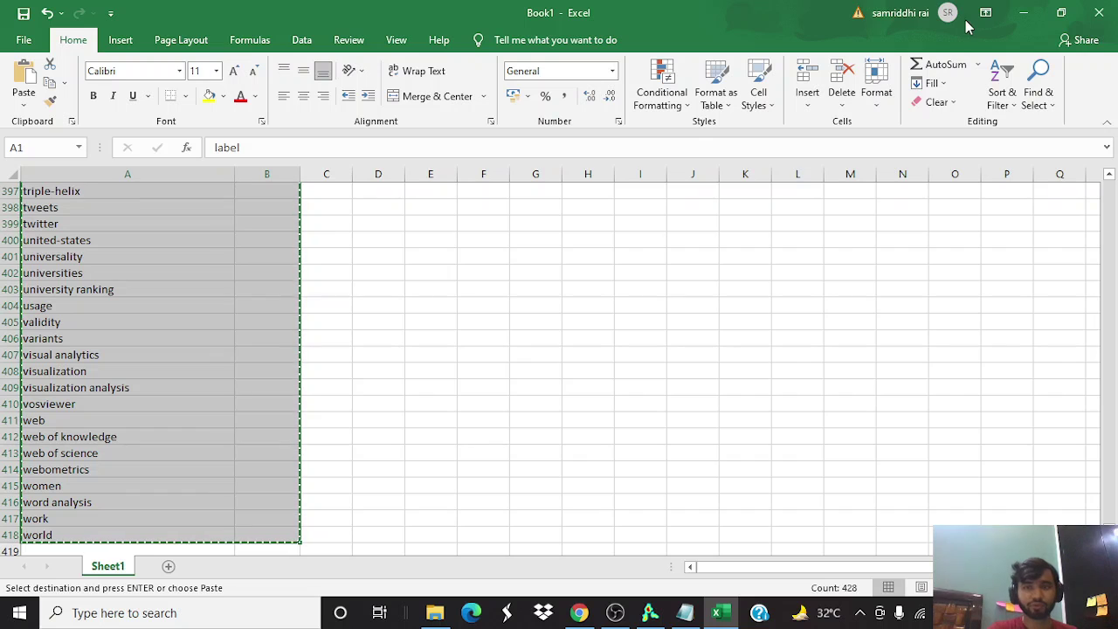
click(1024, 12)
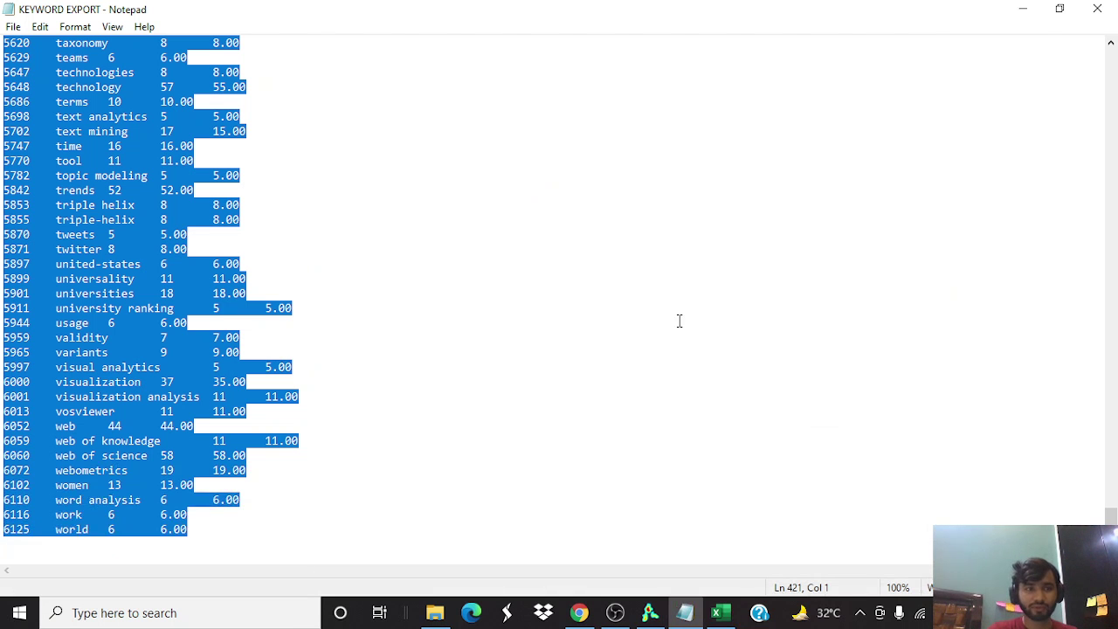
click(1022, 8)
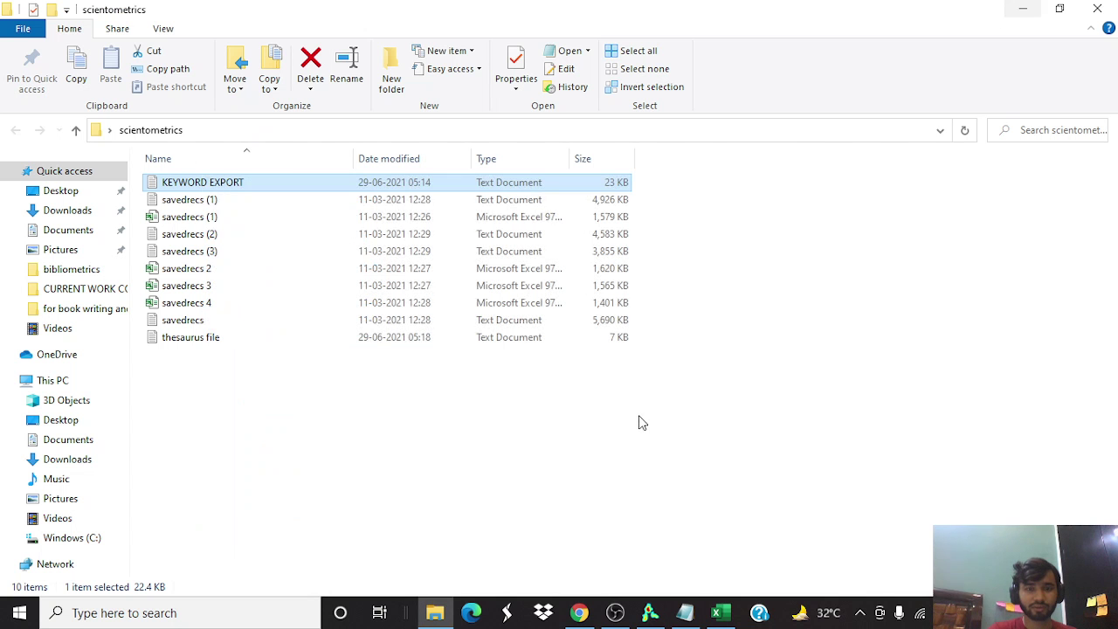
click(686, 615)
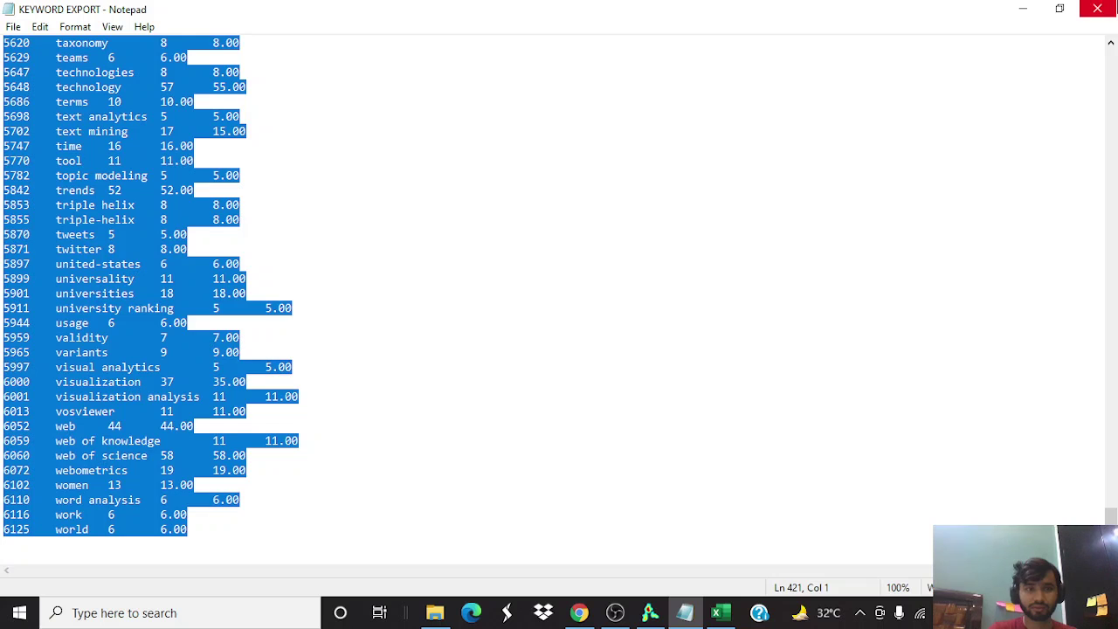
click(1024, 9)
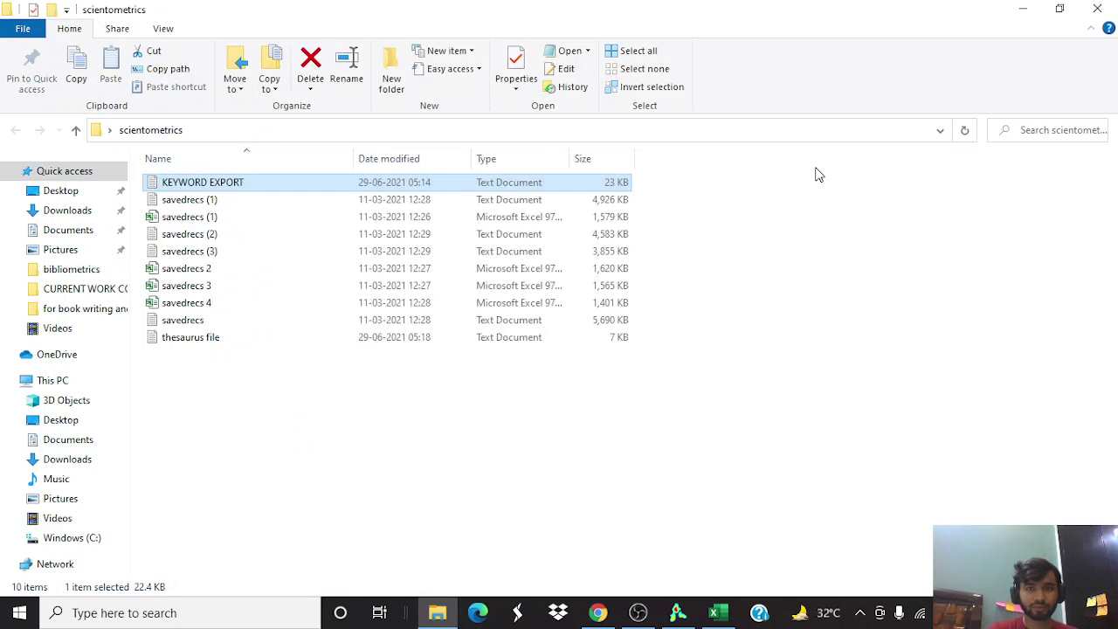
click(1022, 9)
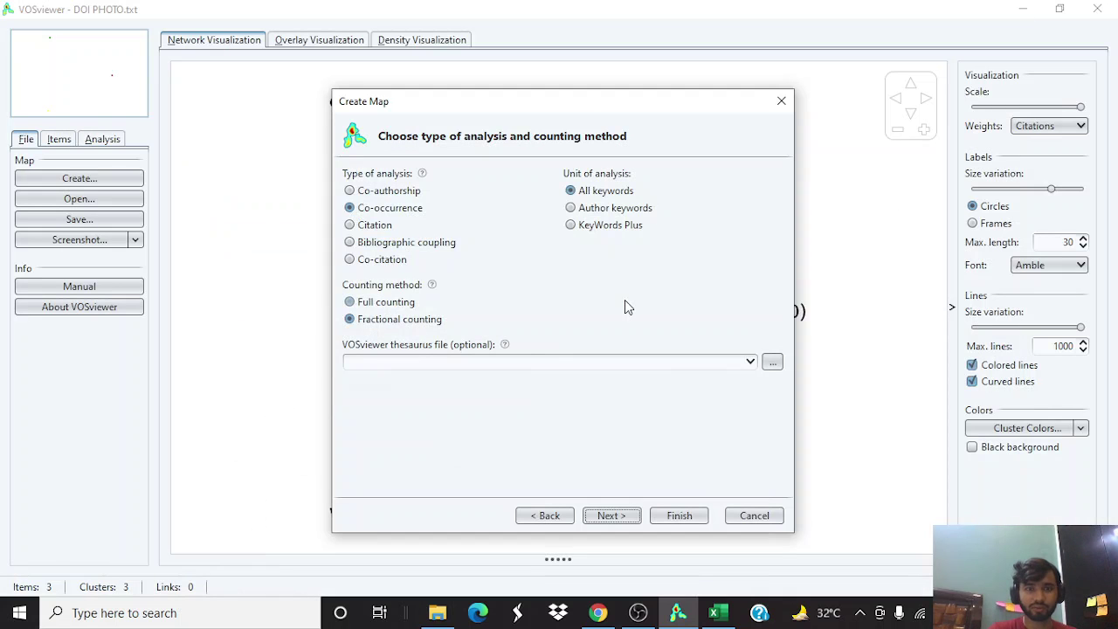
Step: Set thesaurus file.txt as the thesaurus, continue, and dismiss the line-22 label conflict error
click(771, 359)
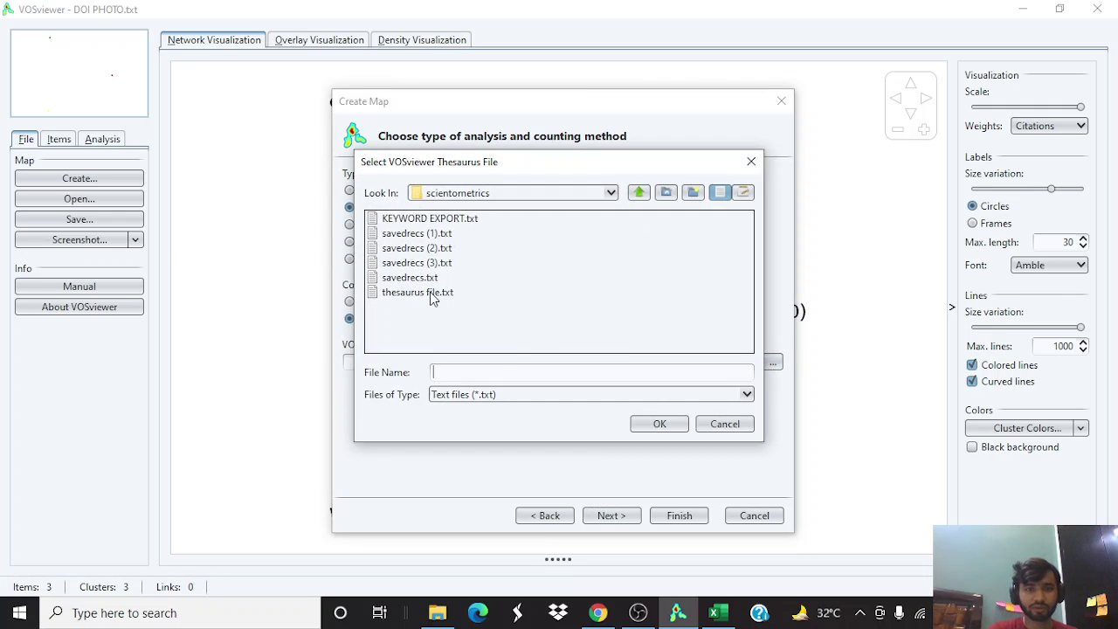
click(433, 295)
click(657, 424)
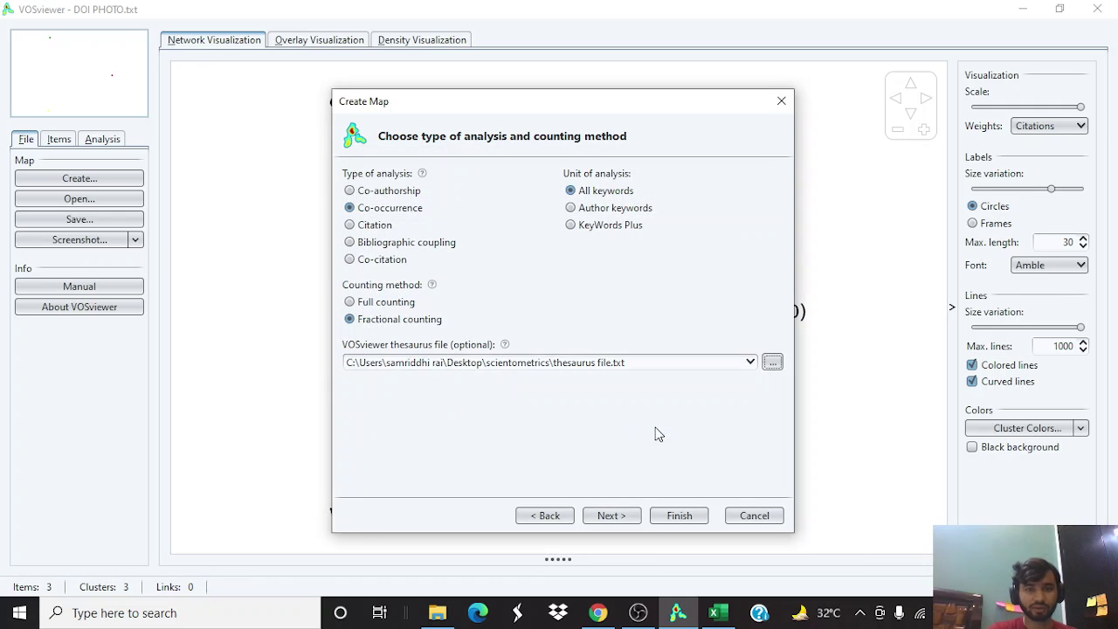
click(632, 514)
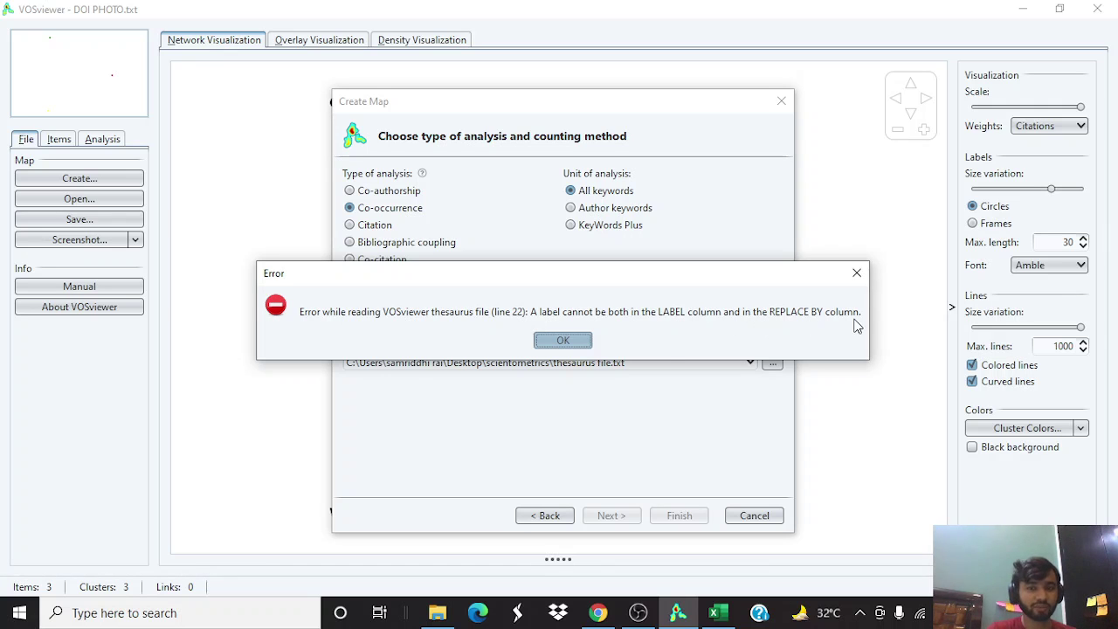
click(551, 342)
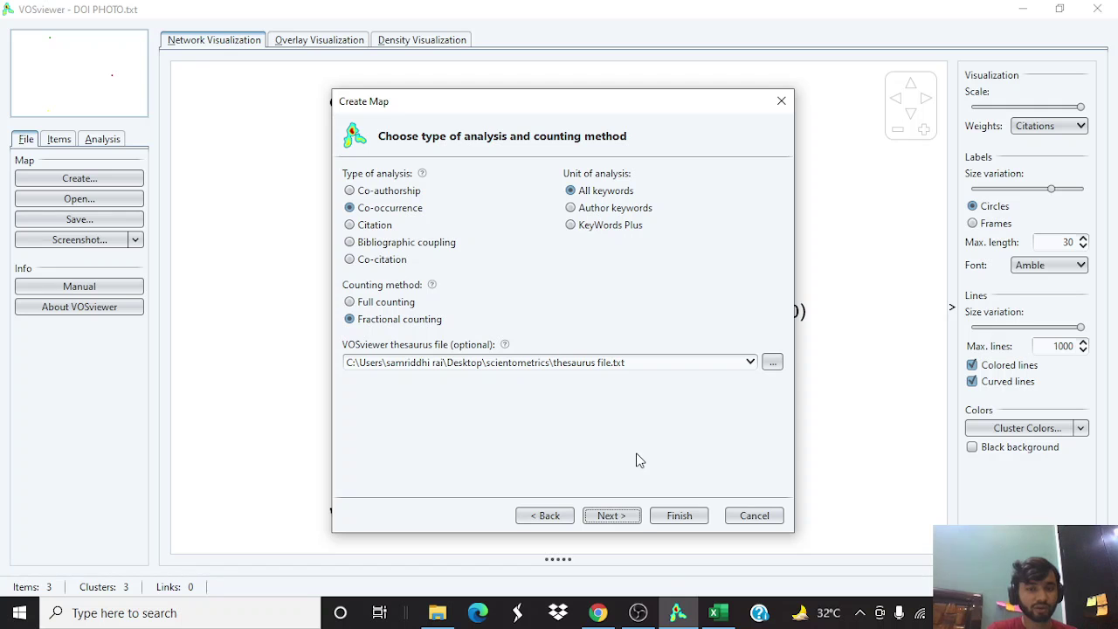
Step: Delete the standalone bibliometric row 25 from the Excel label list
click(718, 616)
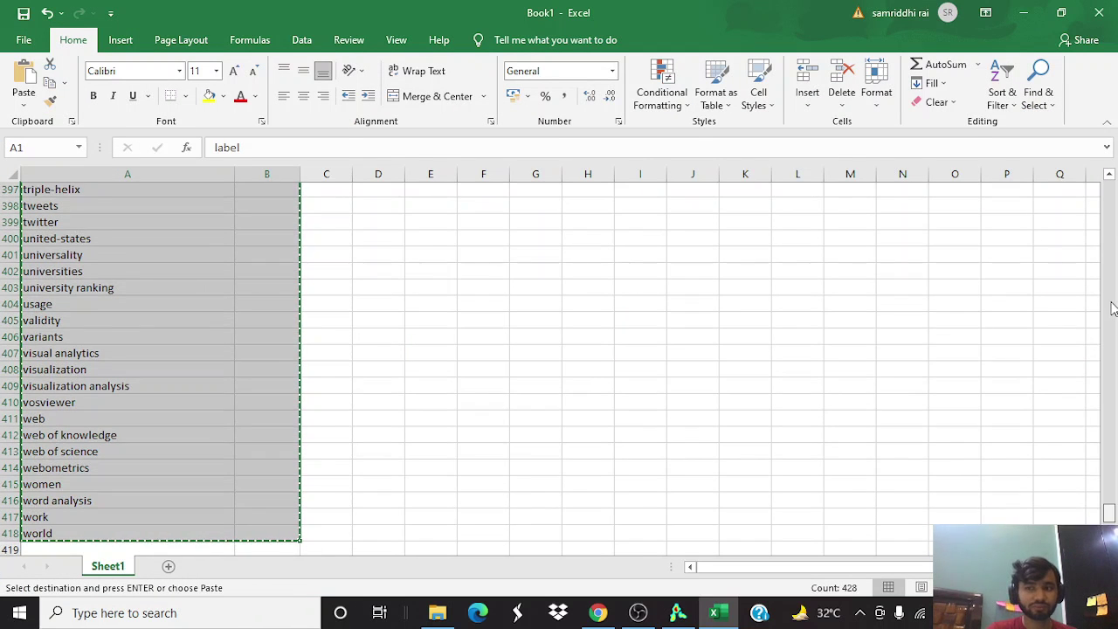
drag(1109, 515, 1112, 204)
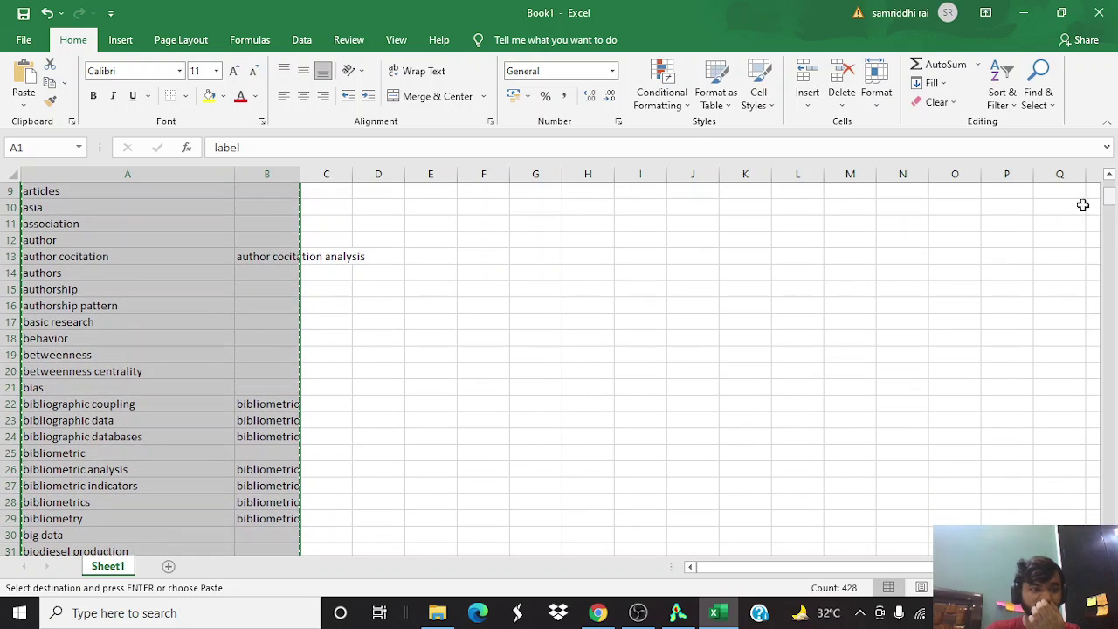
click(129, 448)
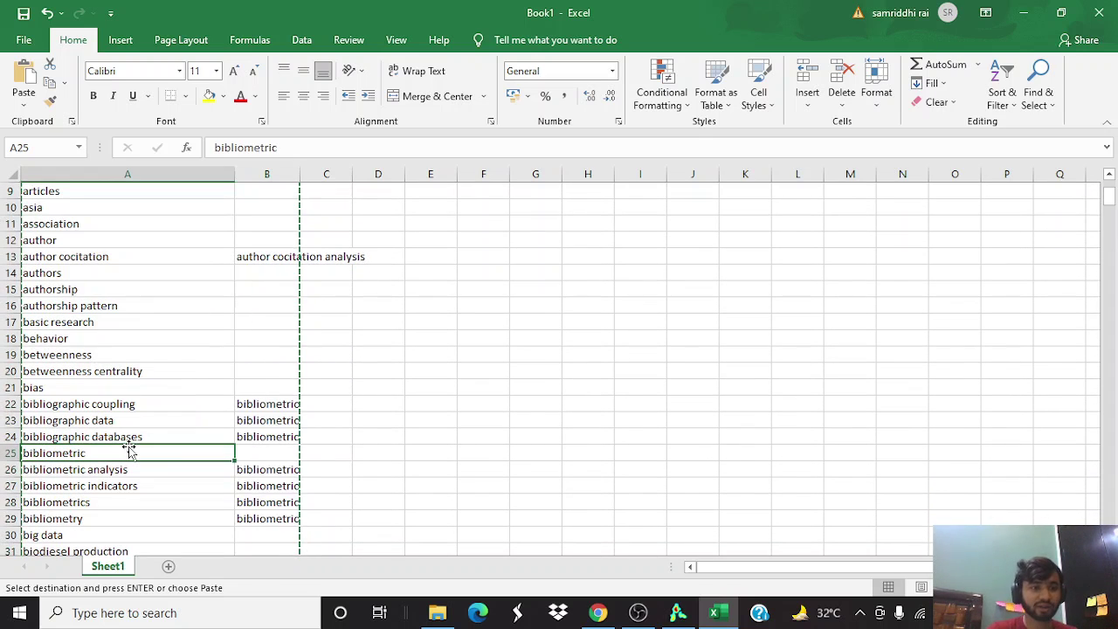
right_click(5, 453)
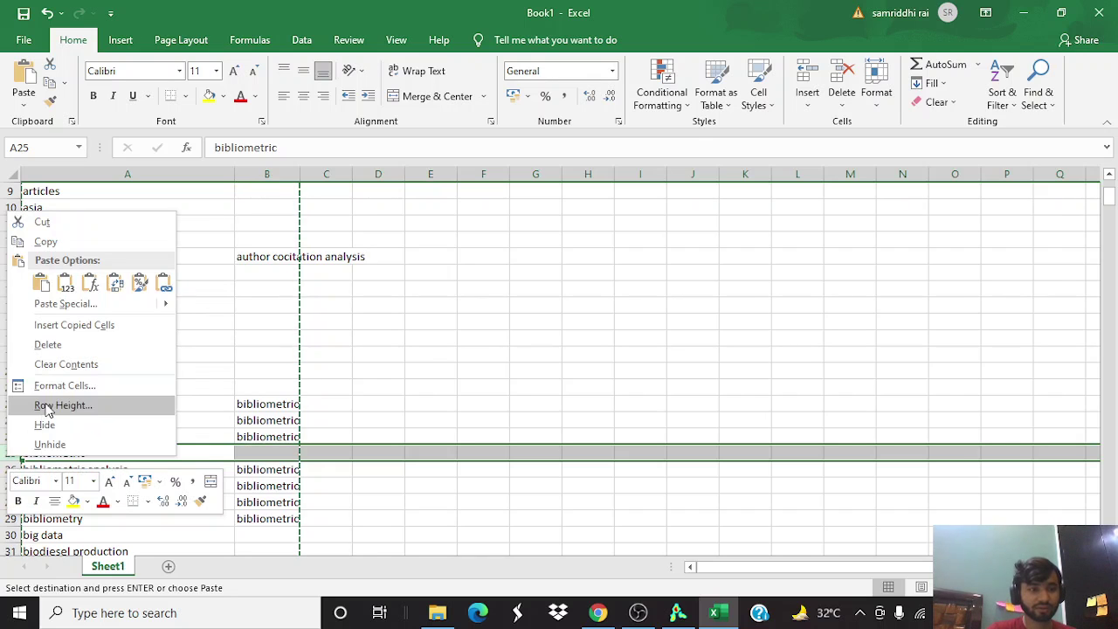
click(61, 346)
click(61, 341)
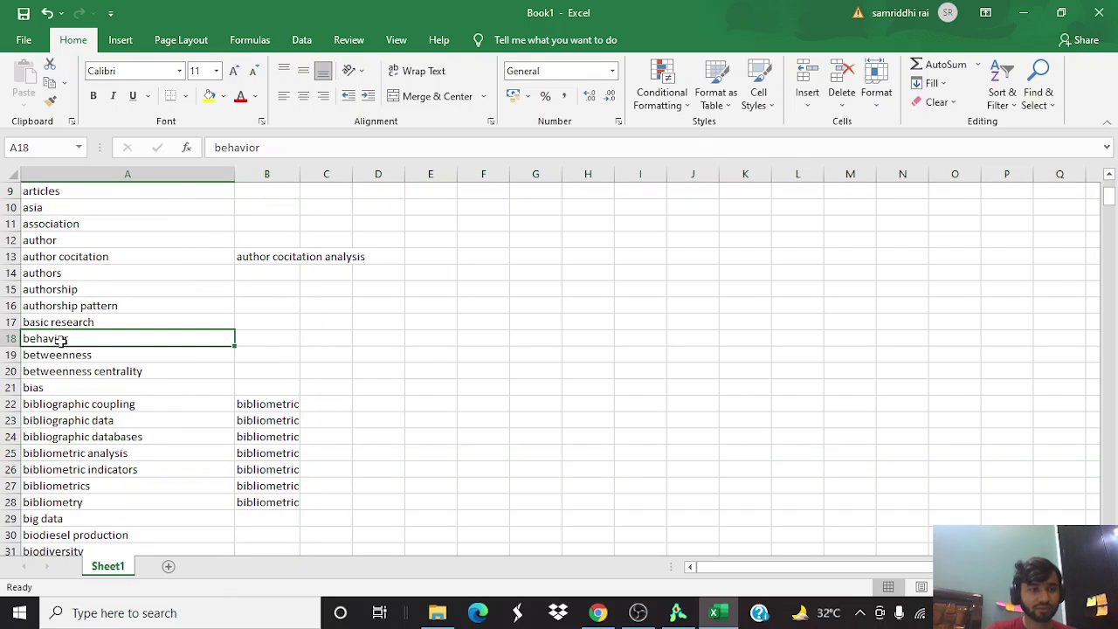
drag(61, 340, 249, 430)
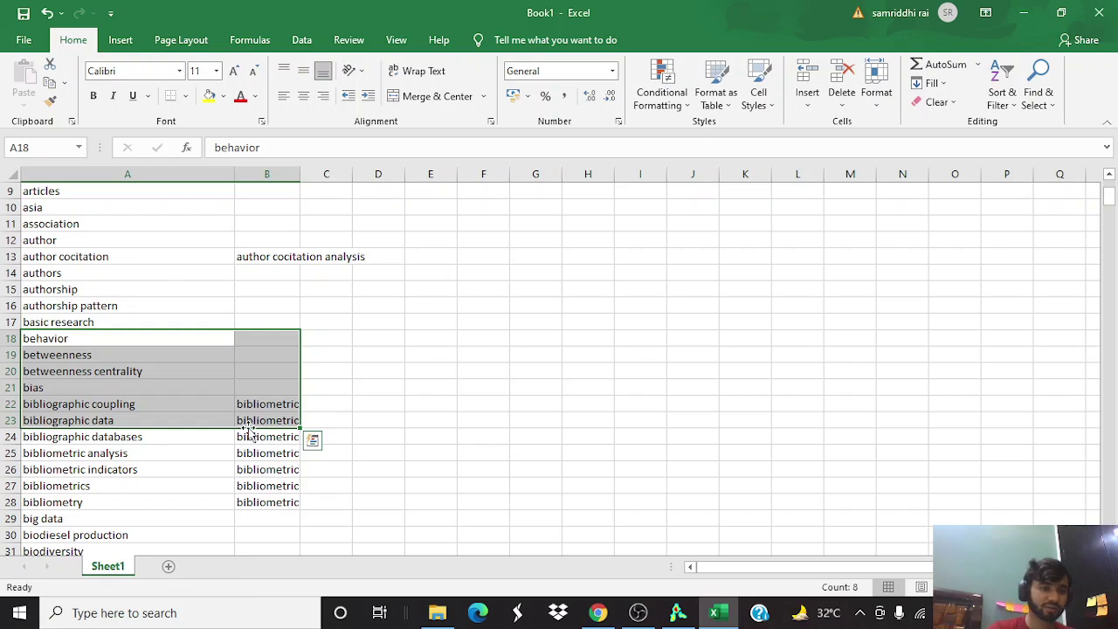
click(288, 452)
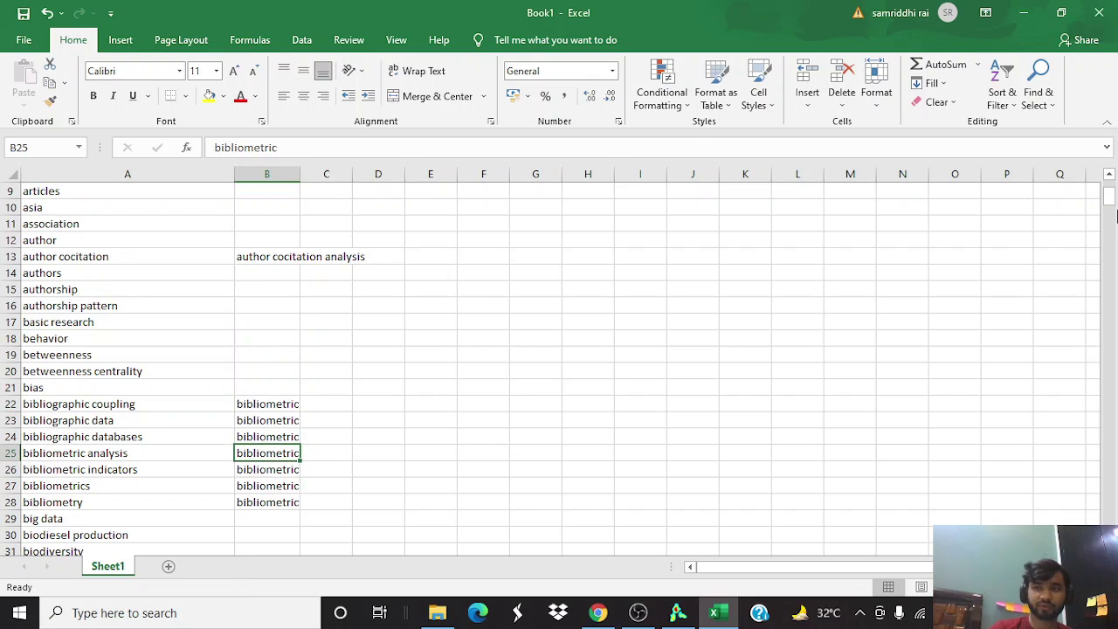
drag(1108, 199, 1110, 182)
Step: Copy the whole label and replace-by list, A1:B417
key(ctrl+a)
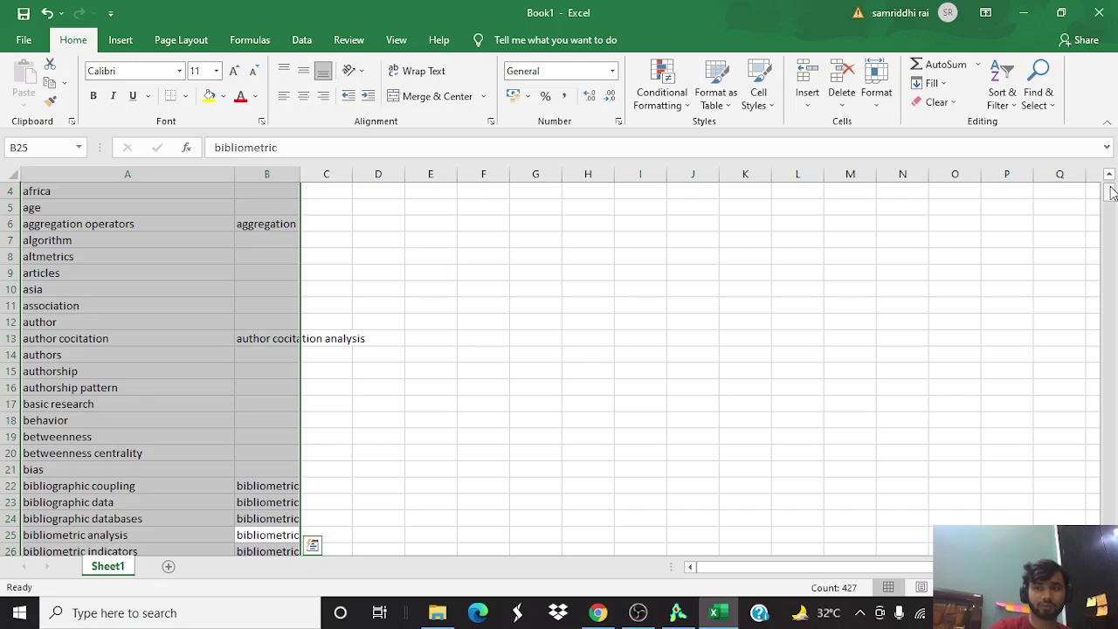
scroll(1110, 183, up, 1)
click(135, 194)
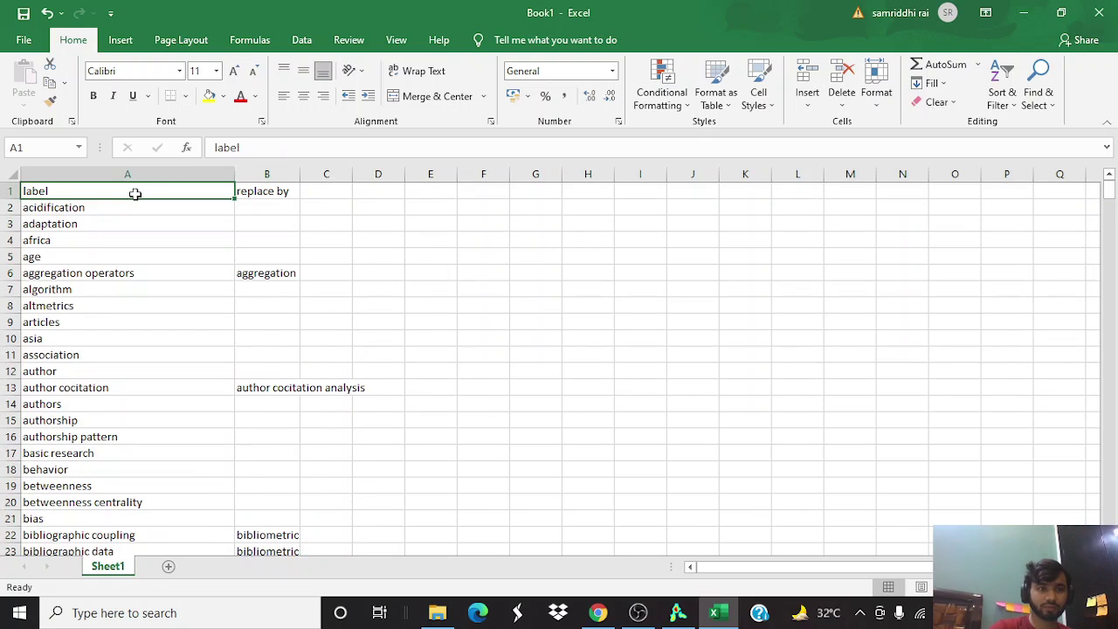
key(ctrl+shift+End)
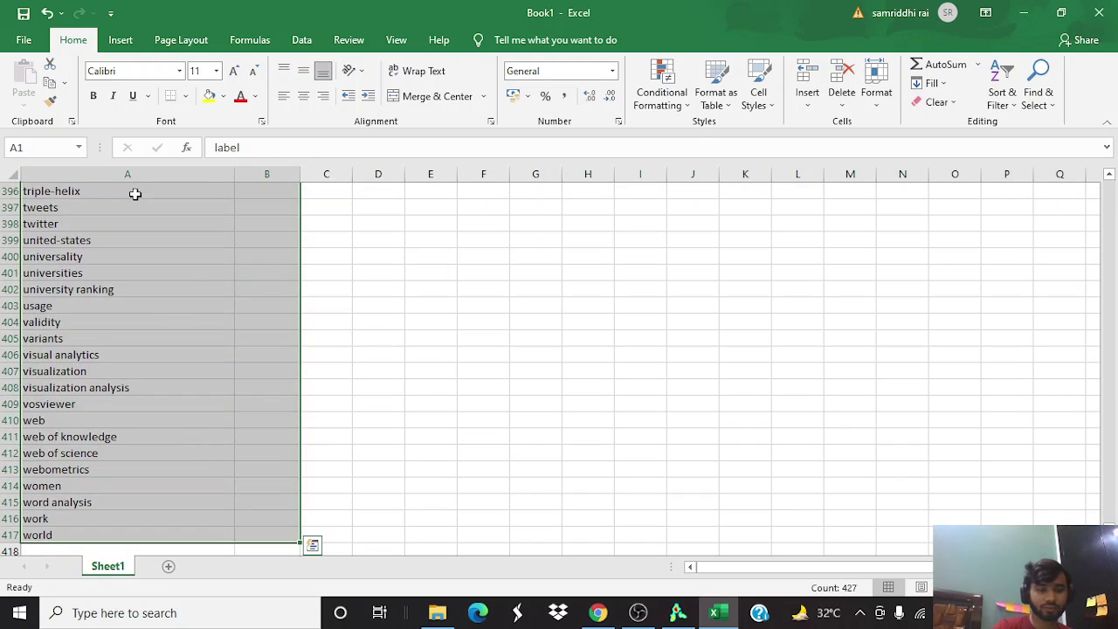
key(ctrl+c)
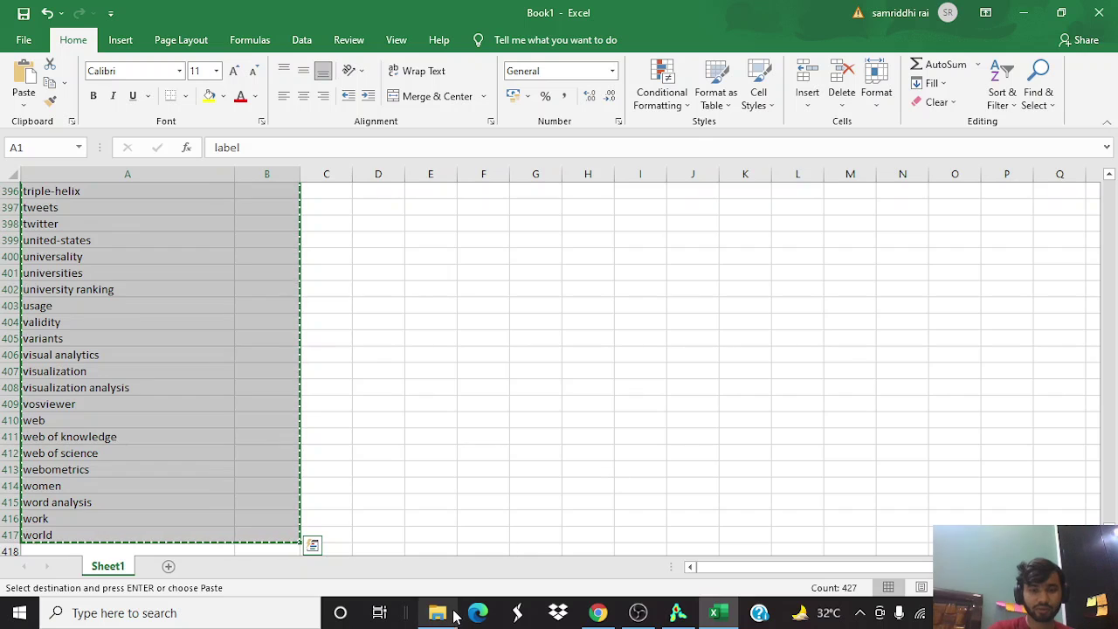
Step: Open thesaurus file from the scientometrics folder in Notepad
click(441, 614)
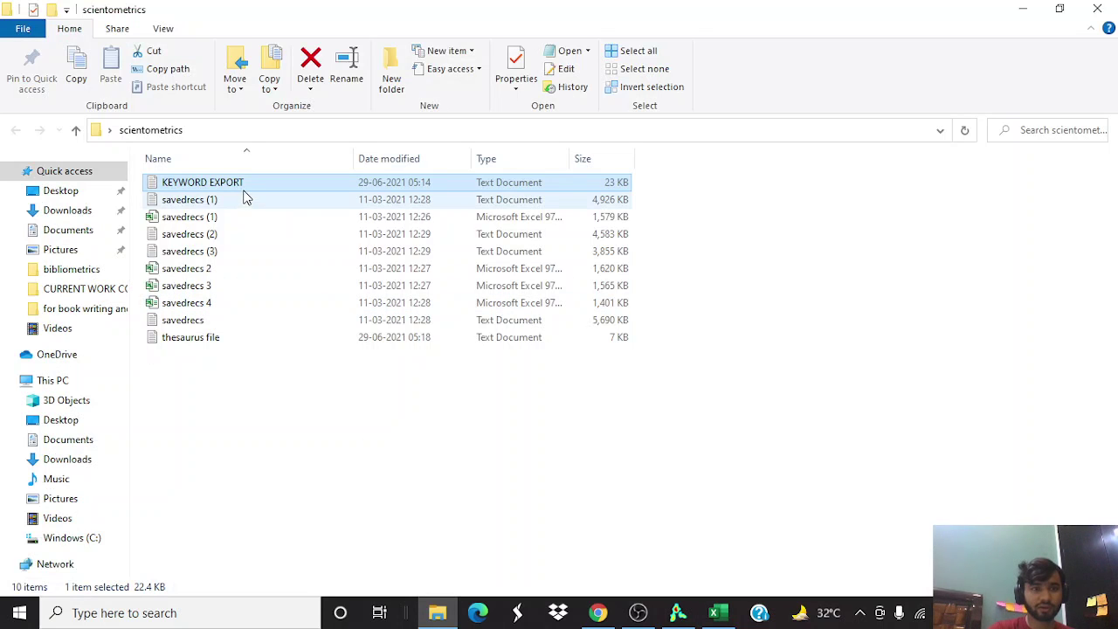
click(218, 338)
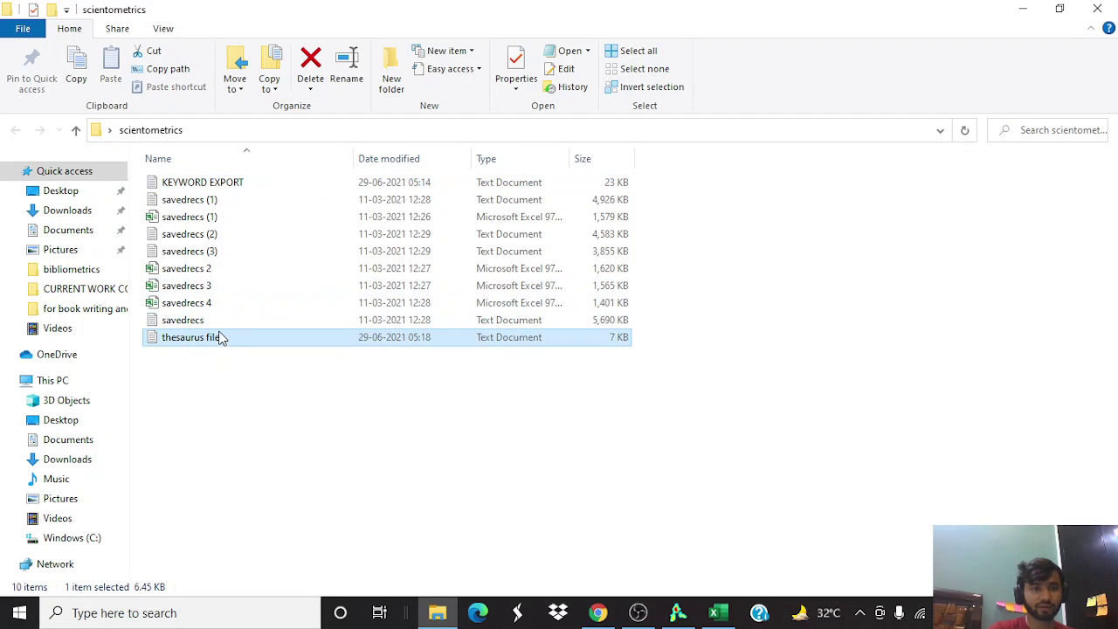
double_click(220, 338)
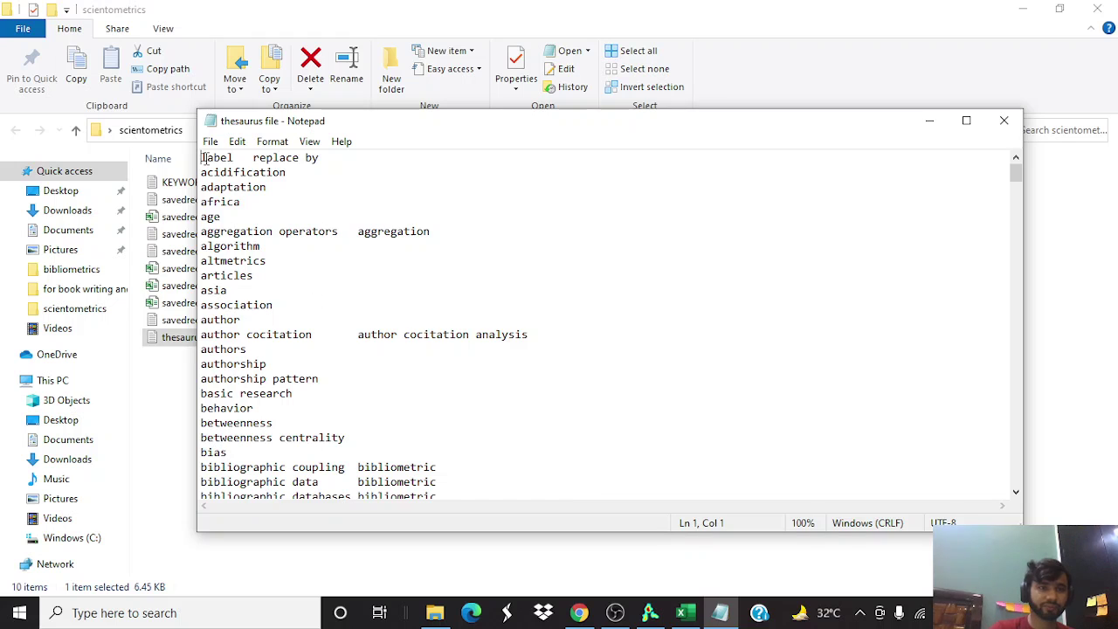
Step: Replace the thesaurus file's contents with the corrected list and save it when closing Notepad
key(ctrl+a)
key(ctrl+v)
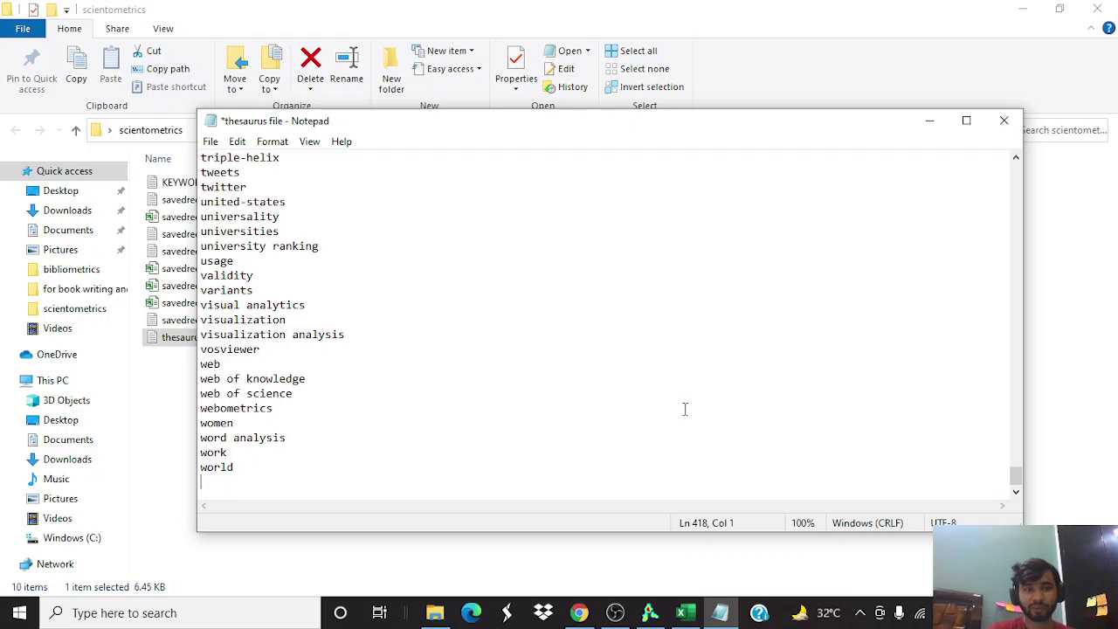
click(1004, 121)
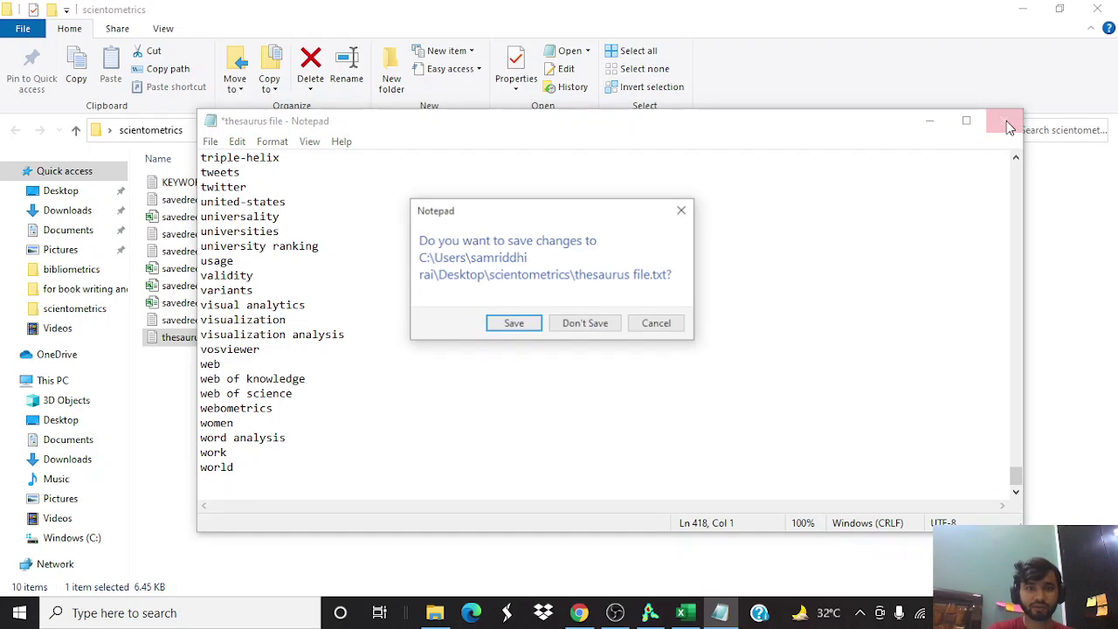
click(512, 324)
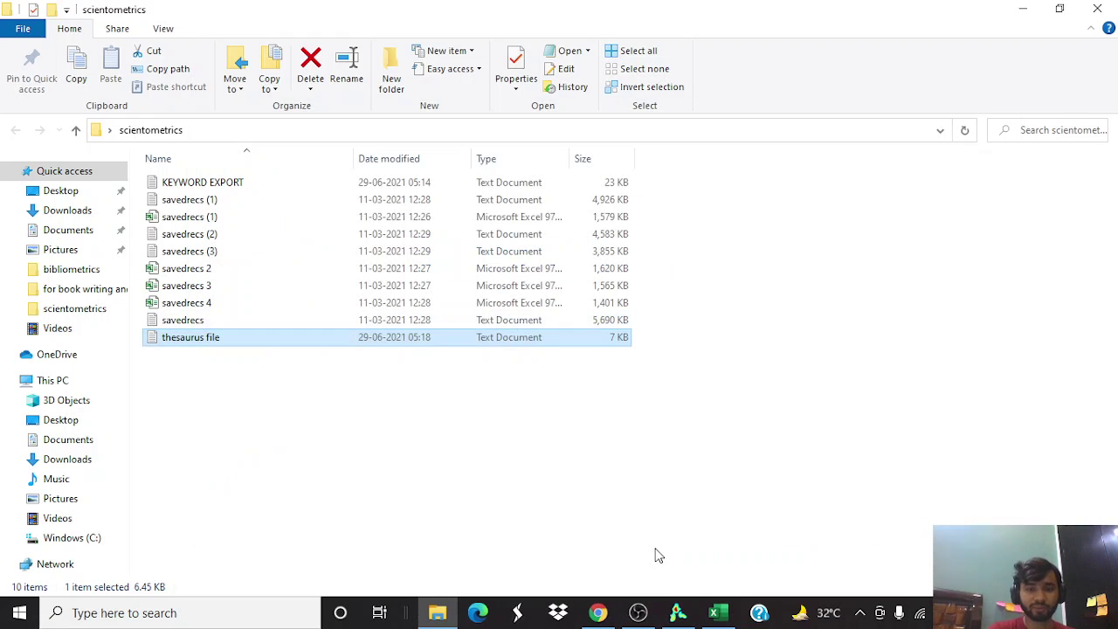
Step: Check the keyword threshold in the Create Map wizard, step back to analysis type, then bring the scientometrics folder forward
click(678, 614)
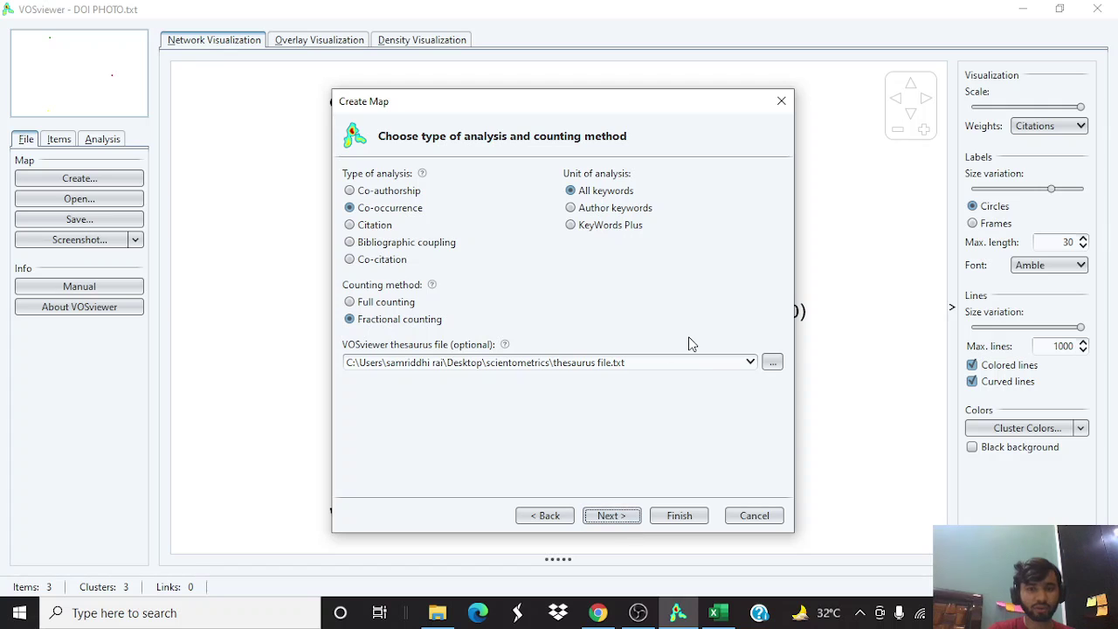
click(606, 516)
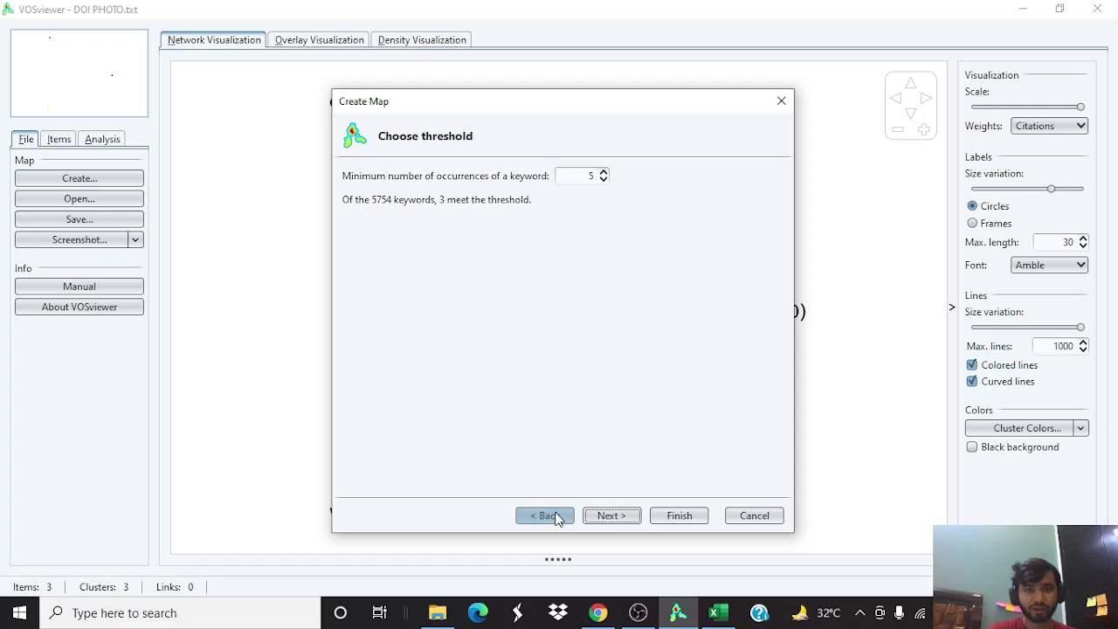
click(549, 516)
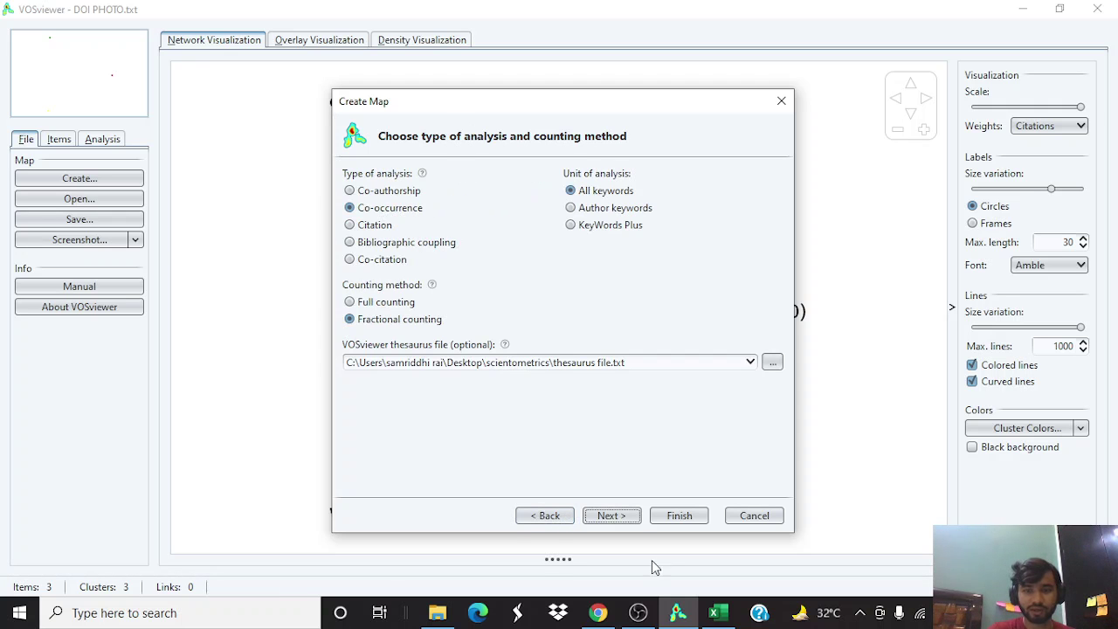
click(437, 613)
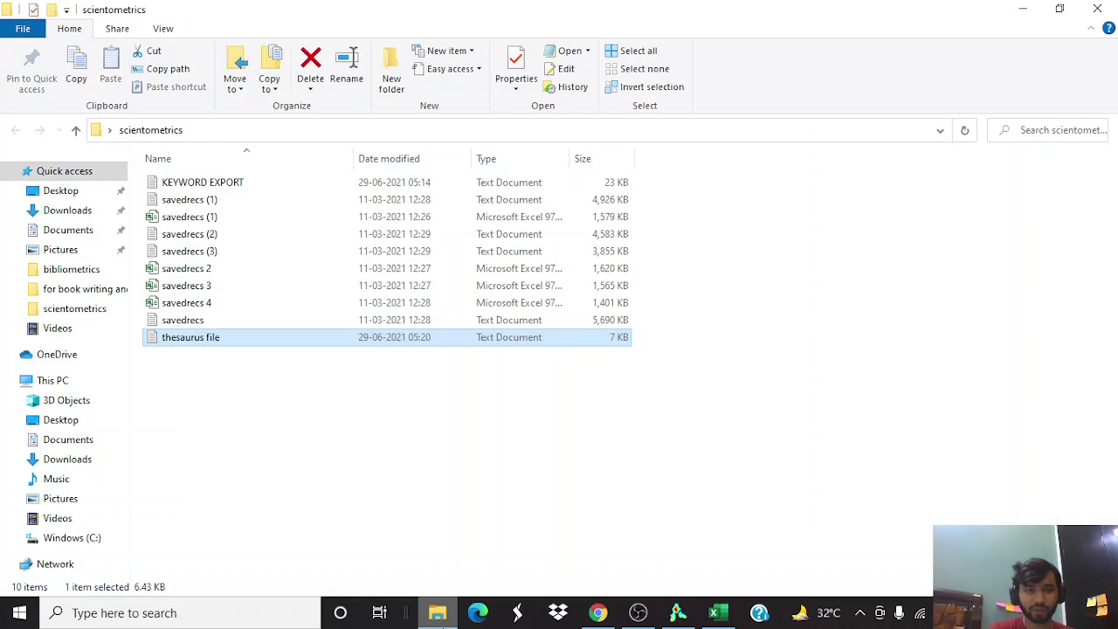
Step: Add an empty line after 'world' at the end of the thesaurus file and save it
double_click(310, 339)
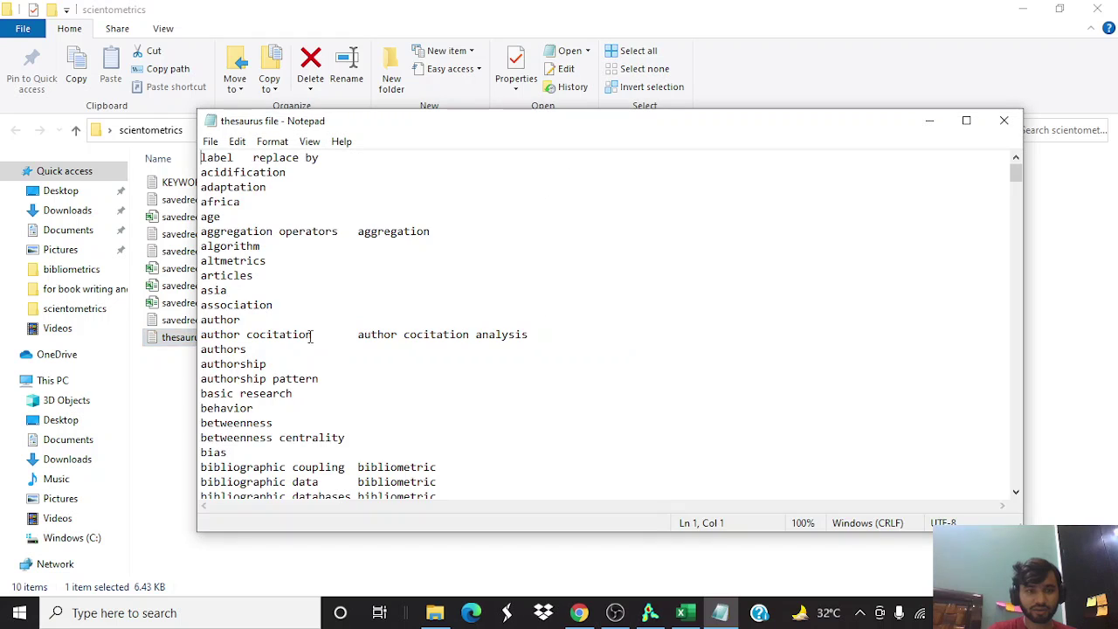
drag(1015, 172, 1015, 477)
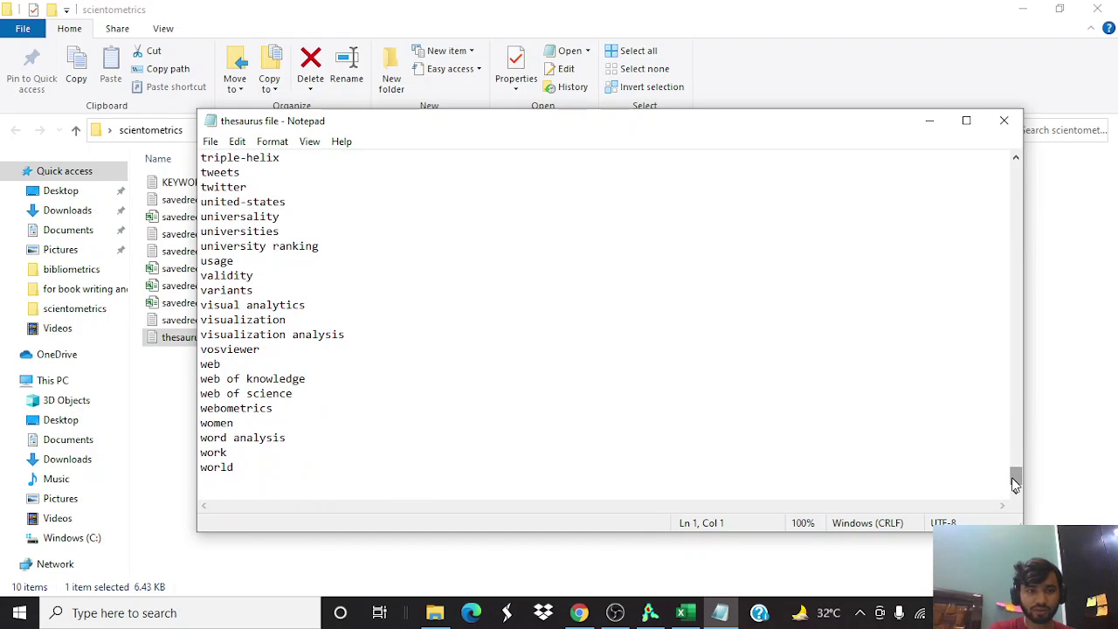
click(254, 470)
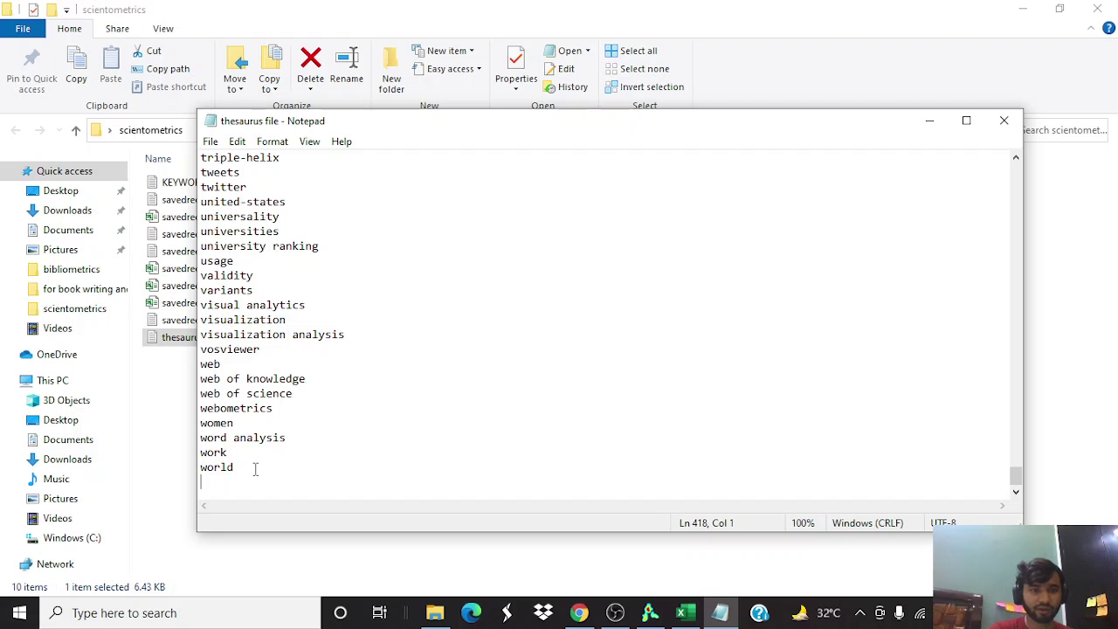
key(Return)
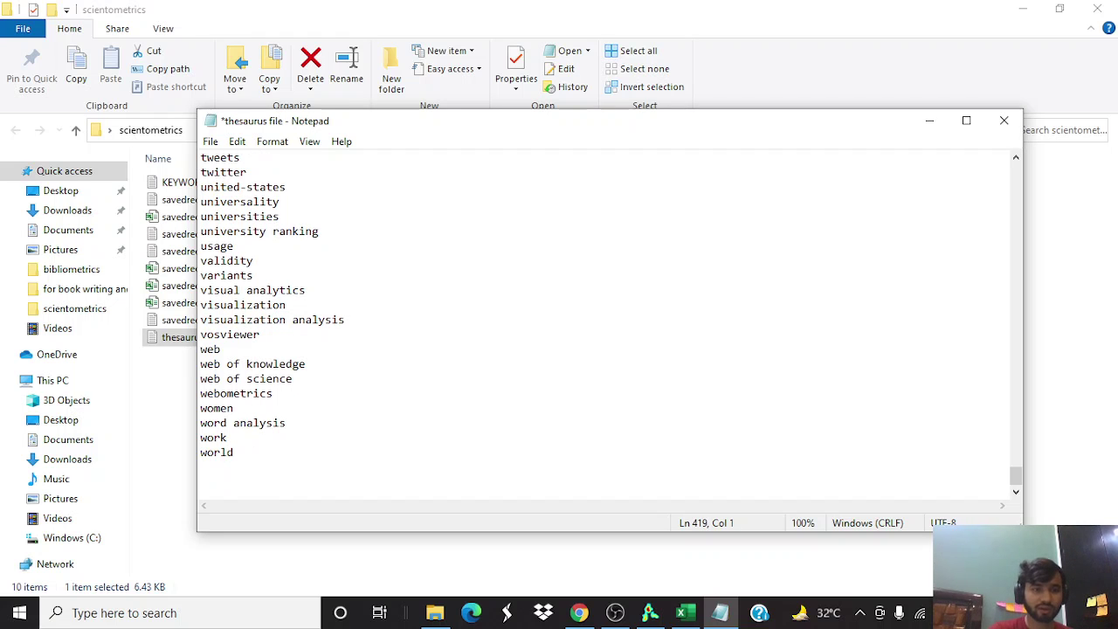
click(995, 128)
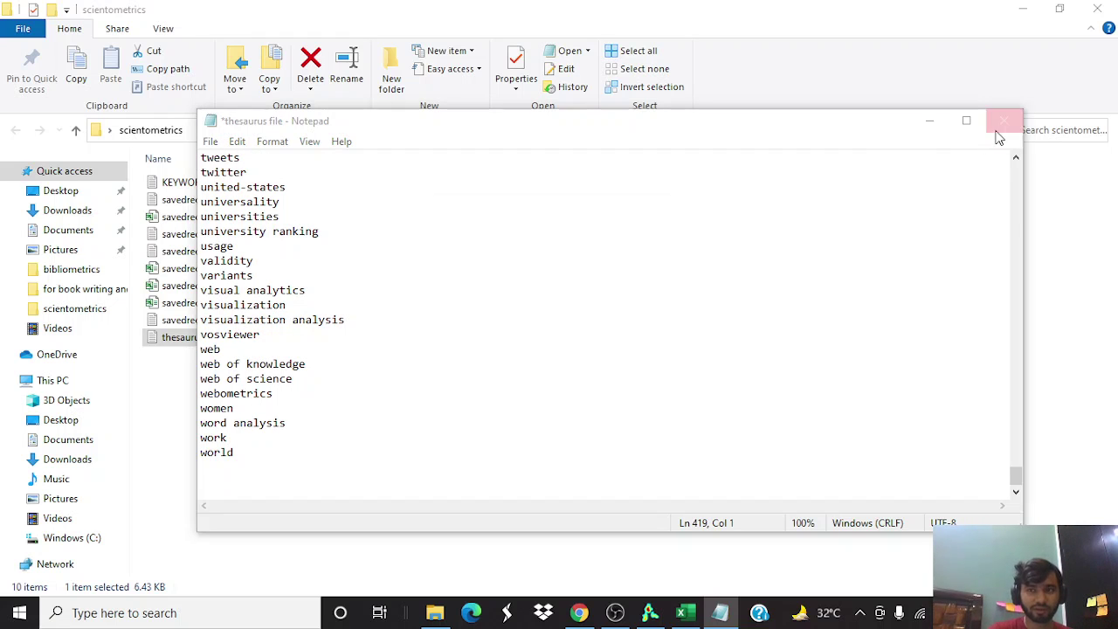
click(512, 323)
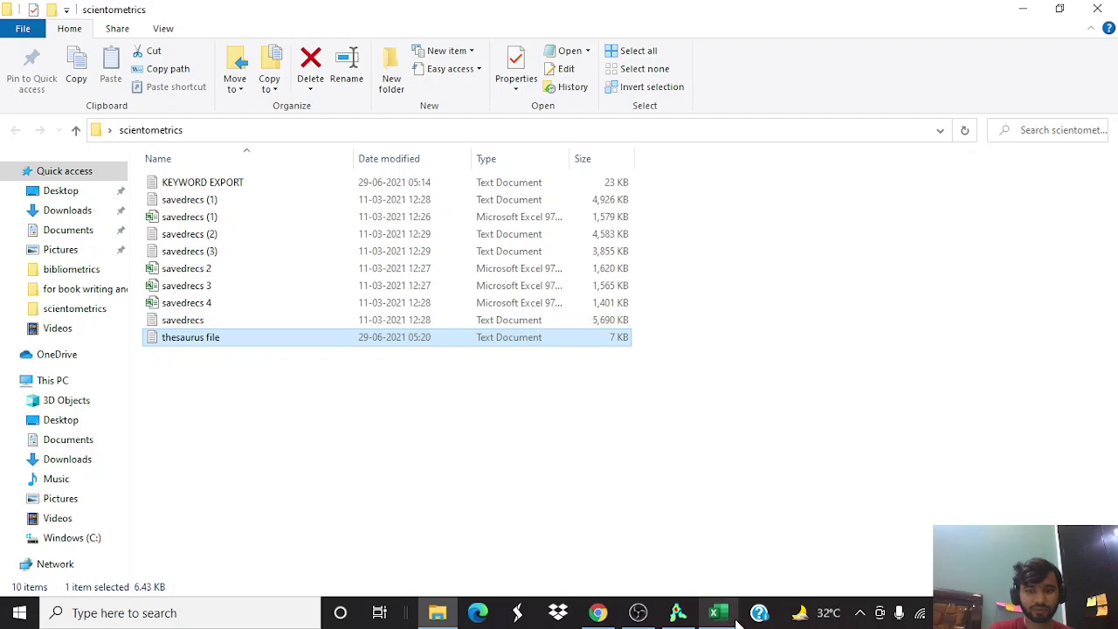
click(685, 617)
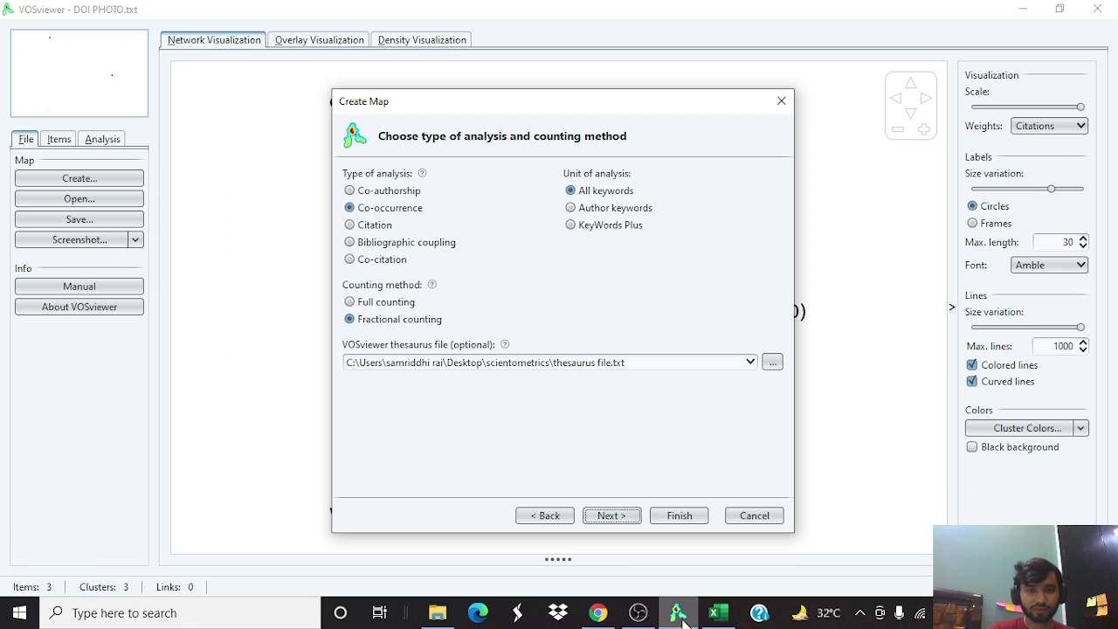
Step: Continue the map wizard with the edited thesaurus and dismiss the line 418 column-count error
click(610, 515)
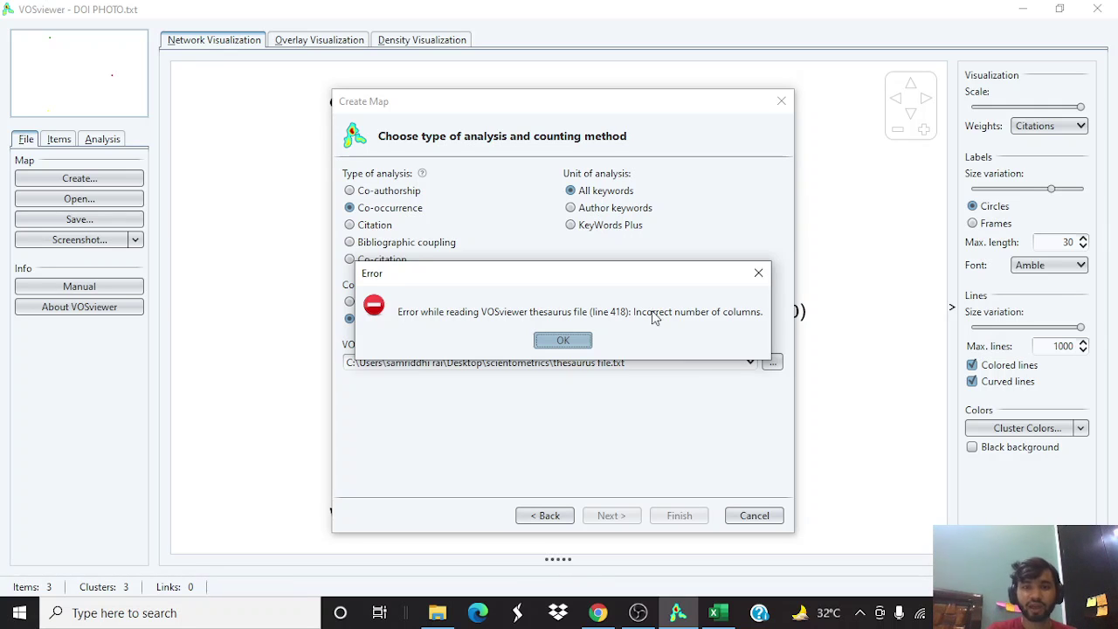
mouse_move(629, 276)
mouse_down()
mouse_move(629, 287)
mouse_move(612, 287)
mouse_move(628, 290)
mouse_up()
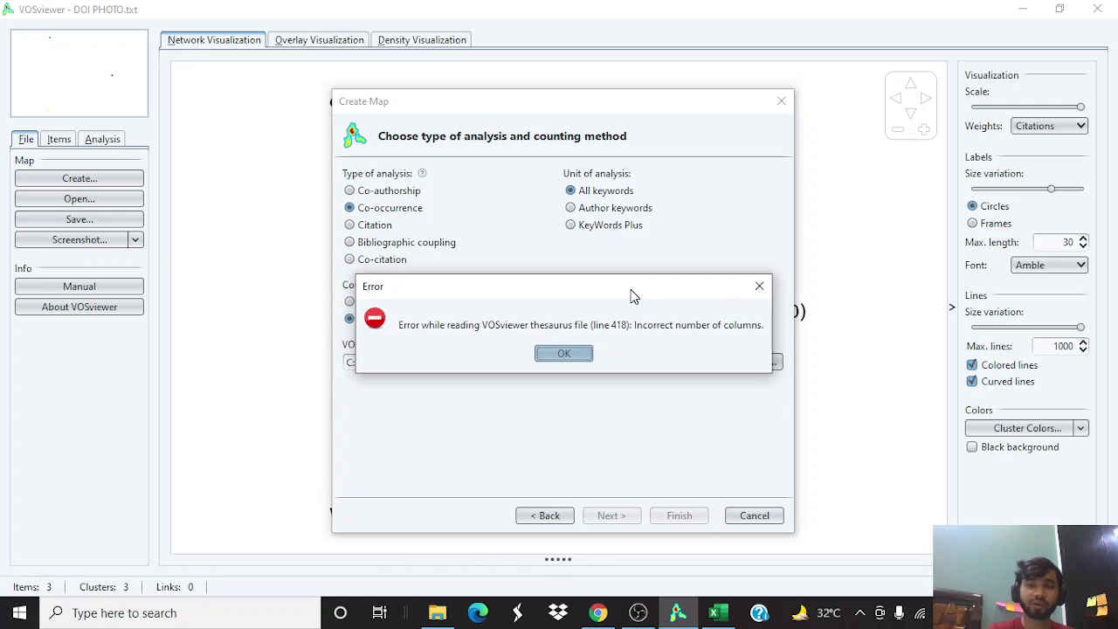
click(582, 353)
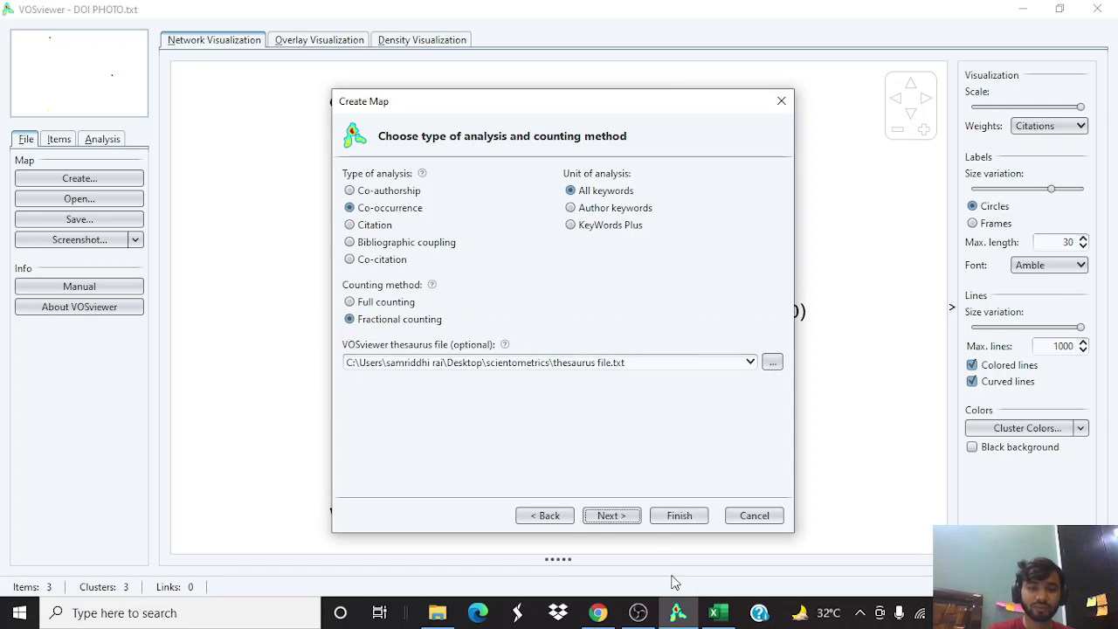
click(437, 613)
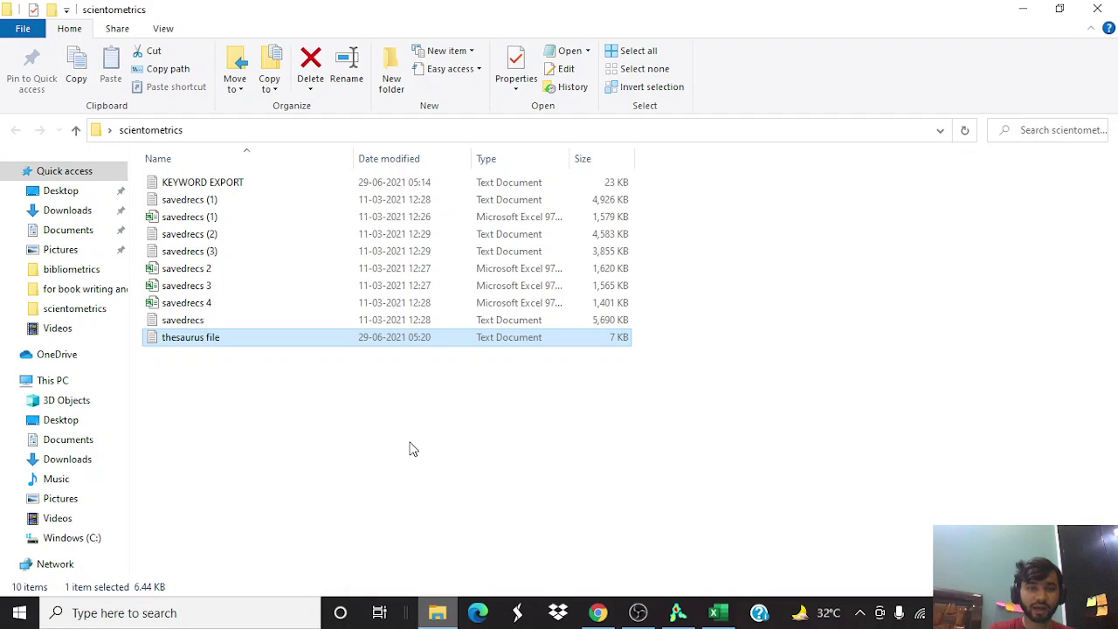
Step: Delete the blank line after 'world', put a tab after 'world', and save the thesaurus file
double_click(317, 343)
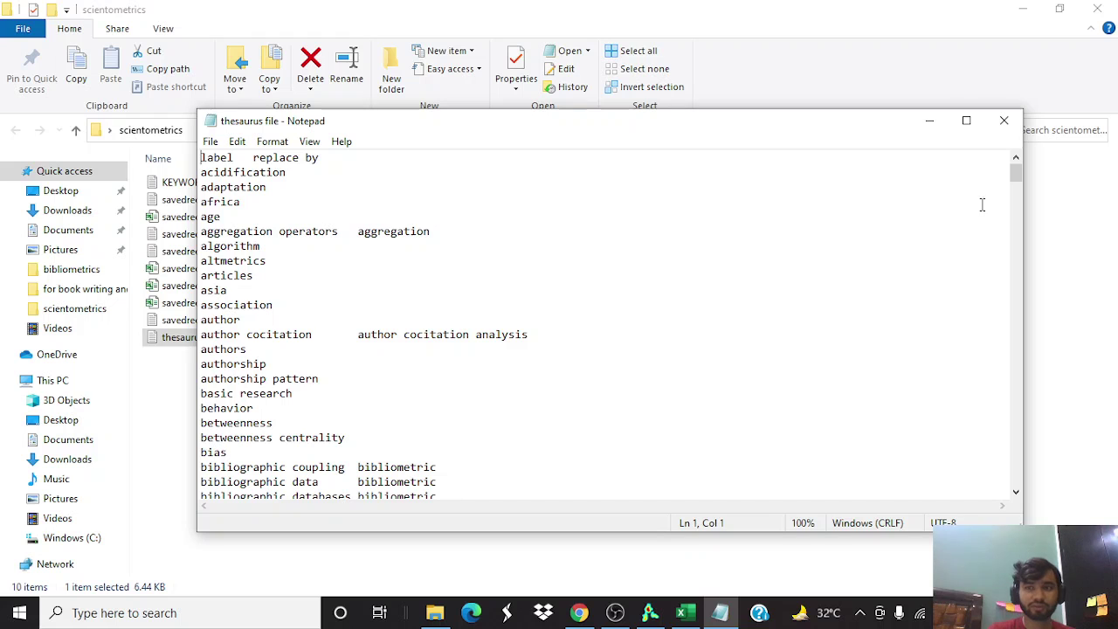
drag(1013, 180, 1020, 490)
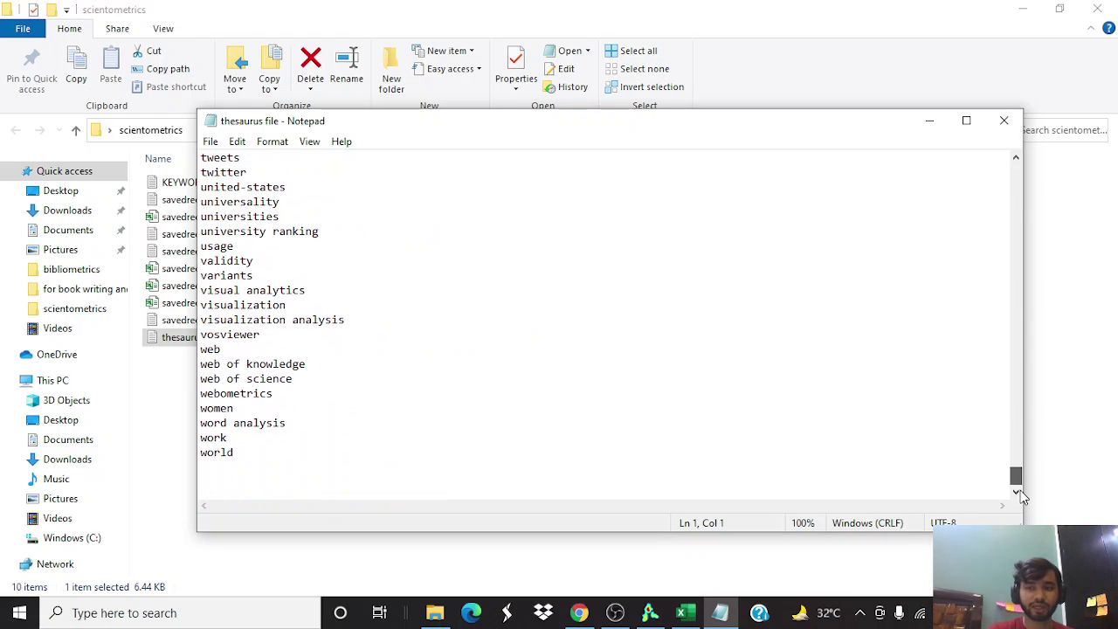
click(226, 486)
key(BackSpace)
key(BackSpace)
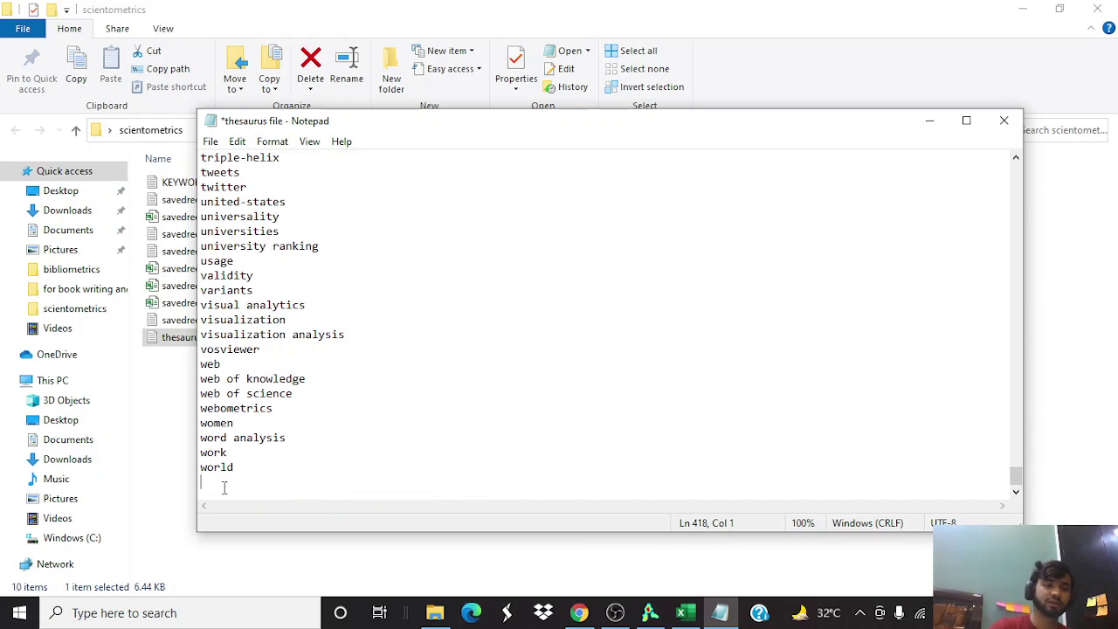
key(Tab)
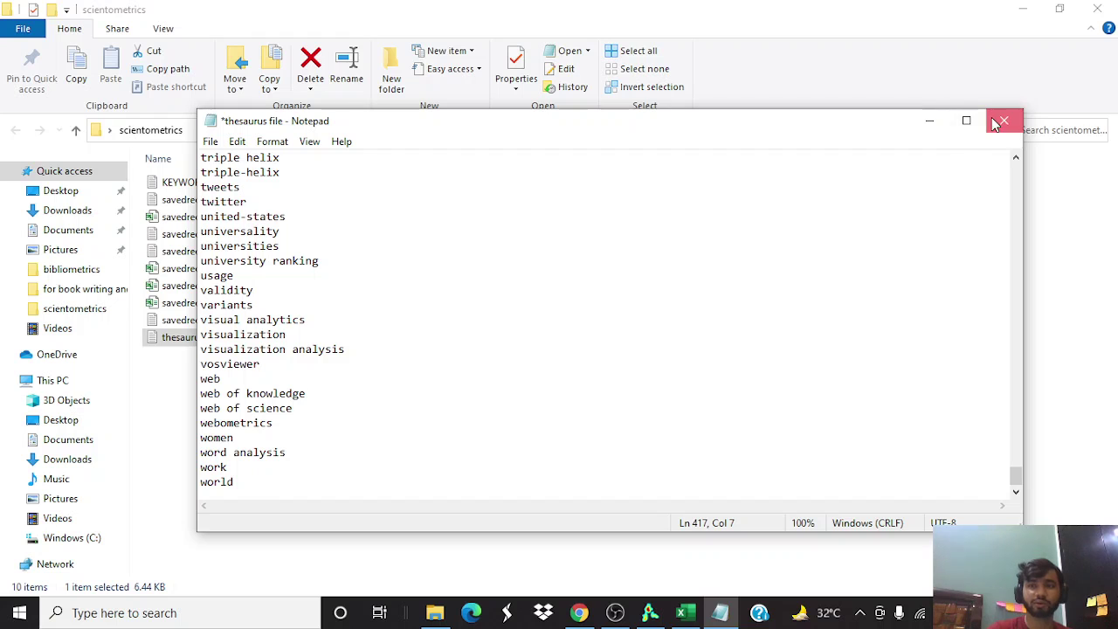
click(1002, 121)
click(524, 330)
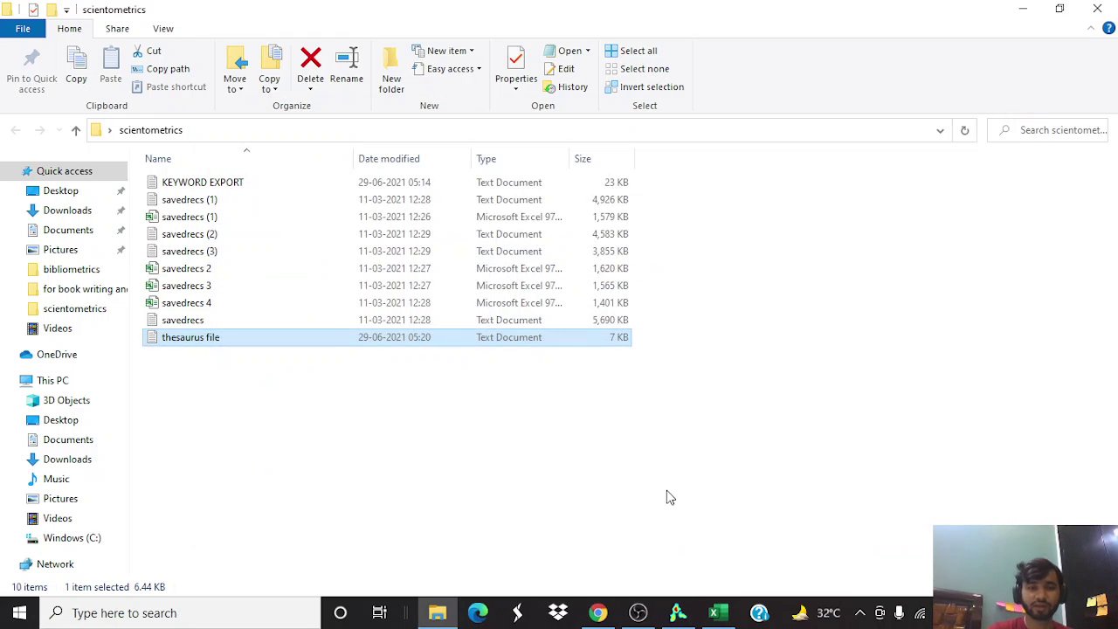
click(677, 612)
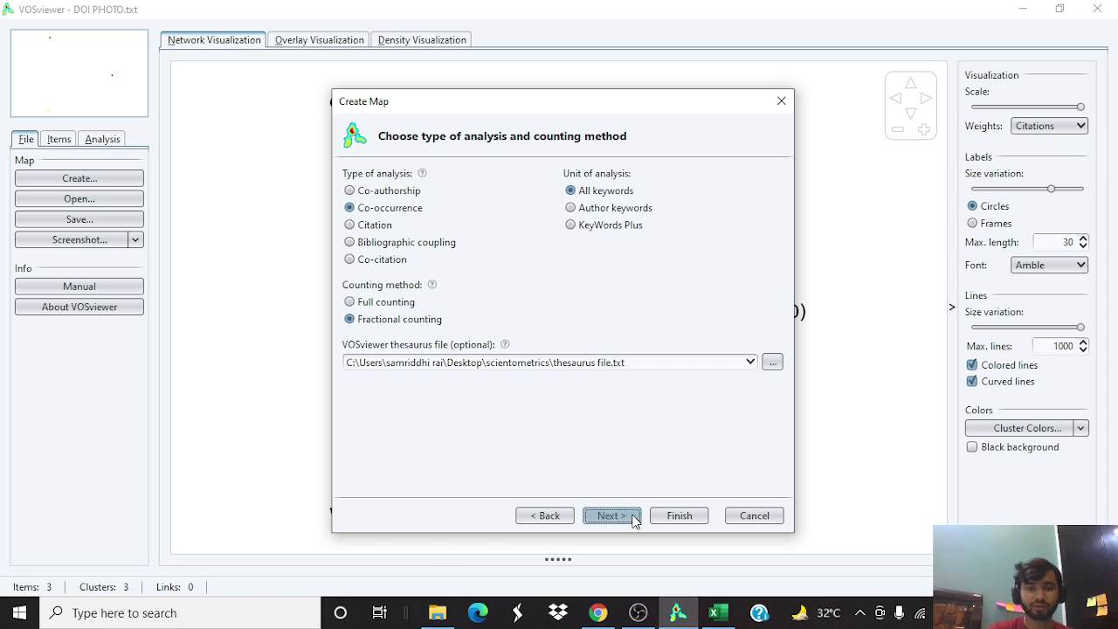
Step: Accept the default threshold and keyword count, sort keywords by Occurrences, and build the co-occurrence map
click(612, 515)
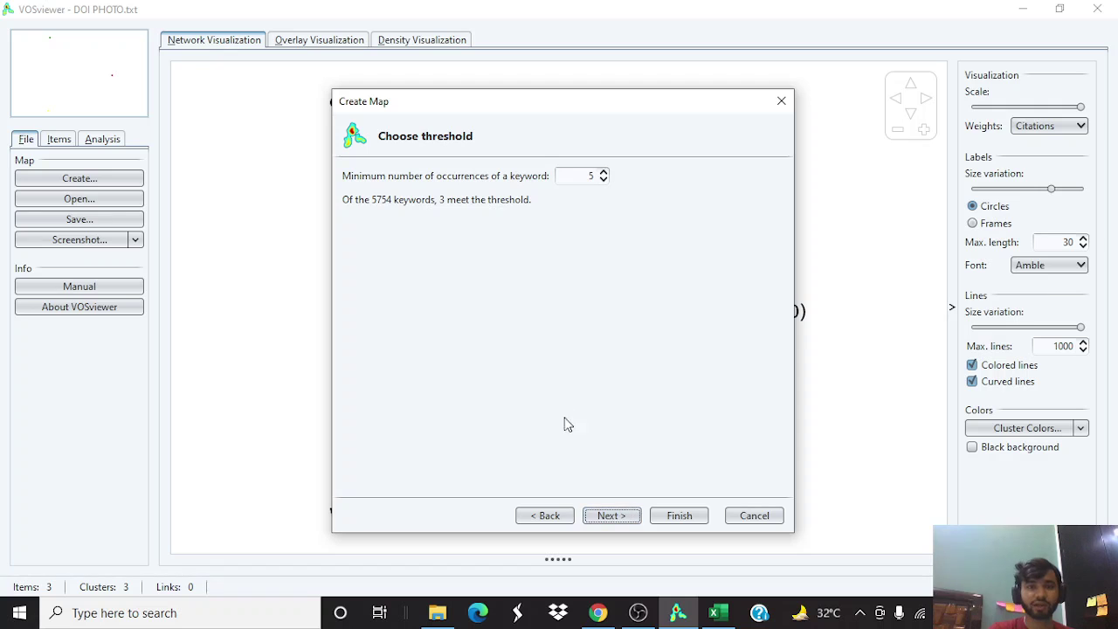
click(611, 516)
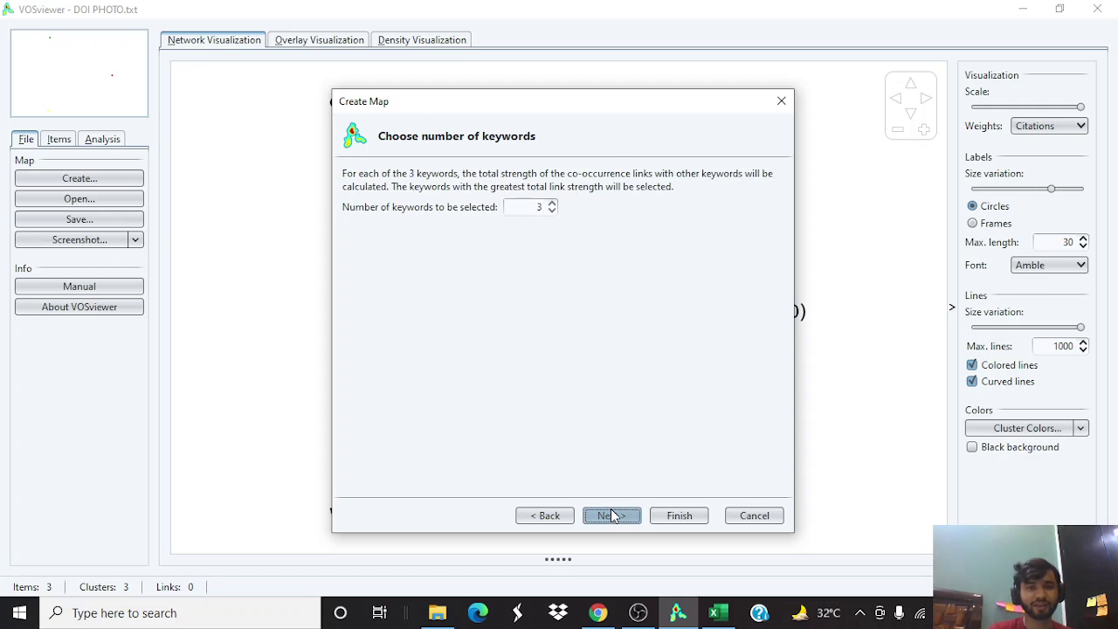
click(611, 515)
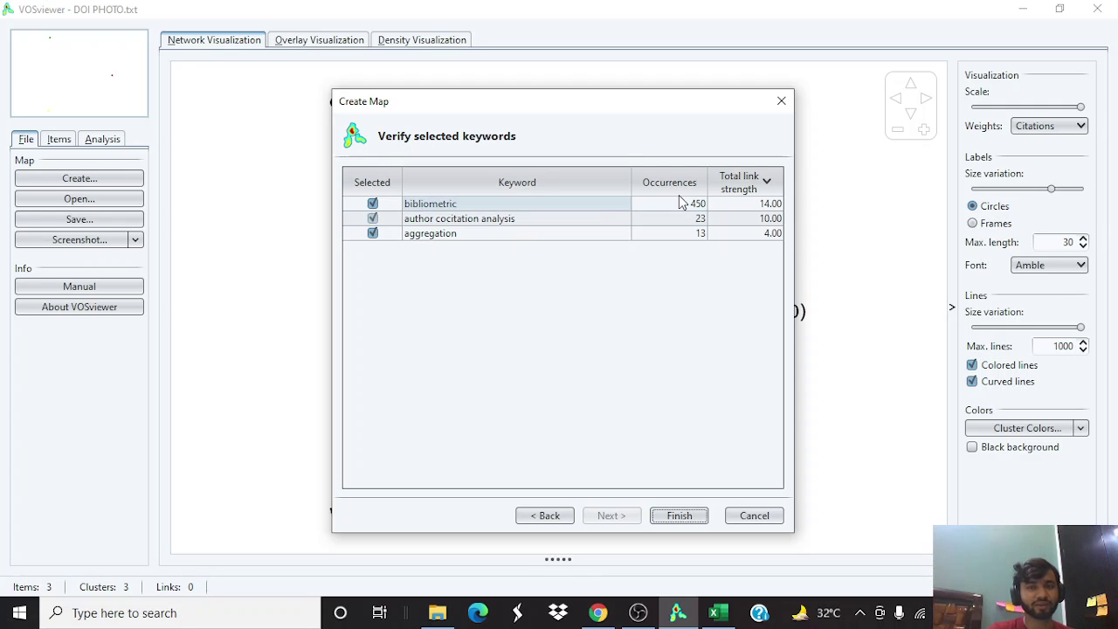
click(674, 181)
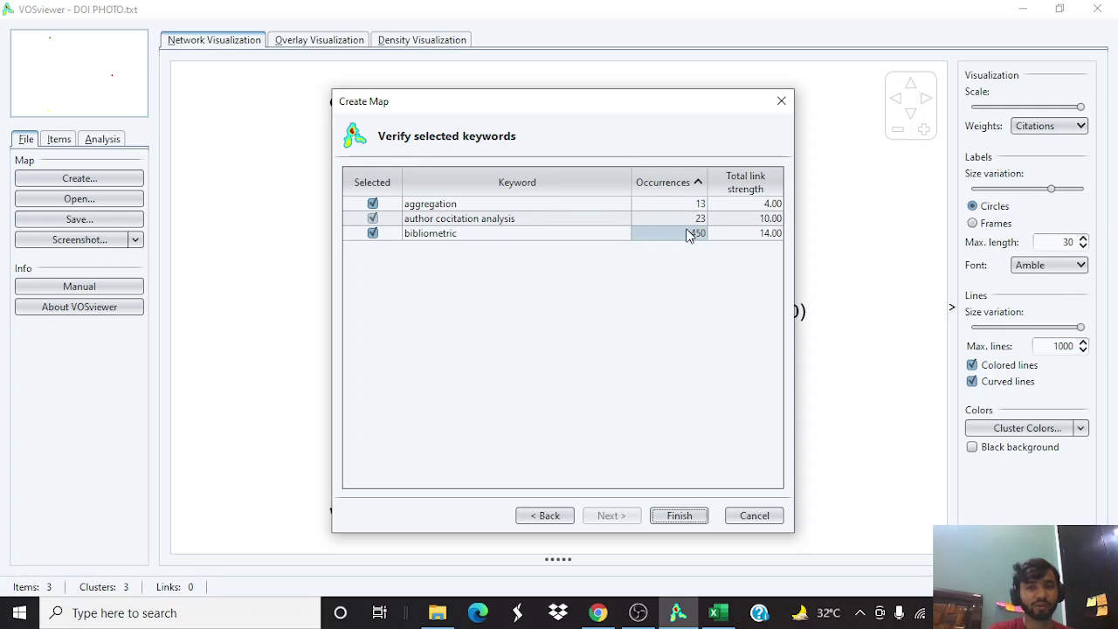
click(679, 515)
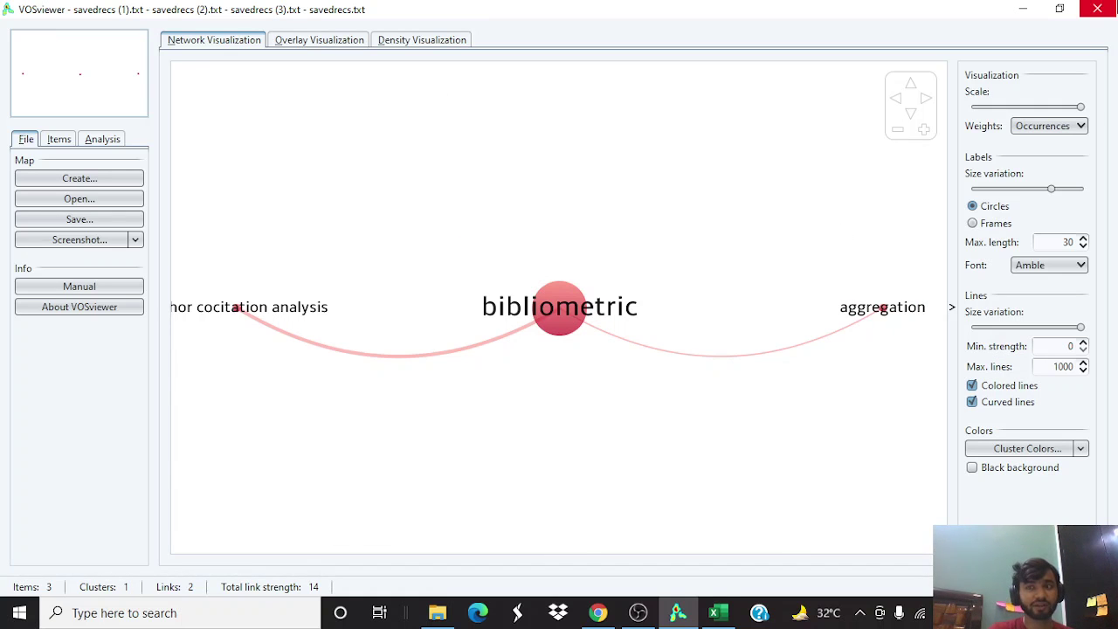
click(1029, 8)
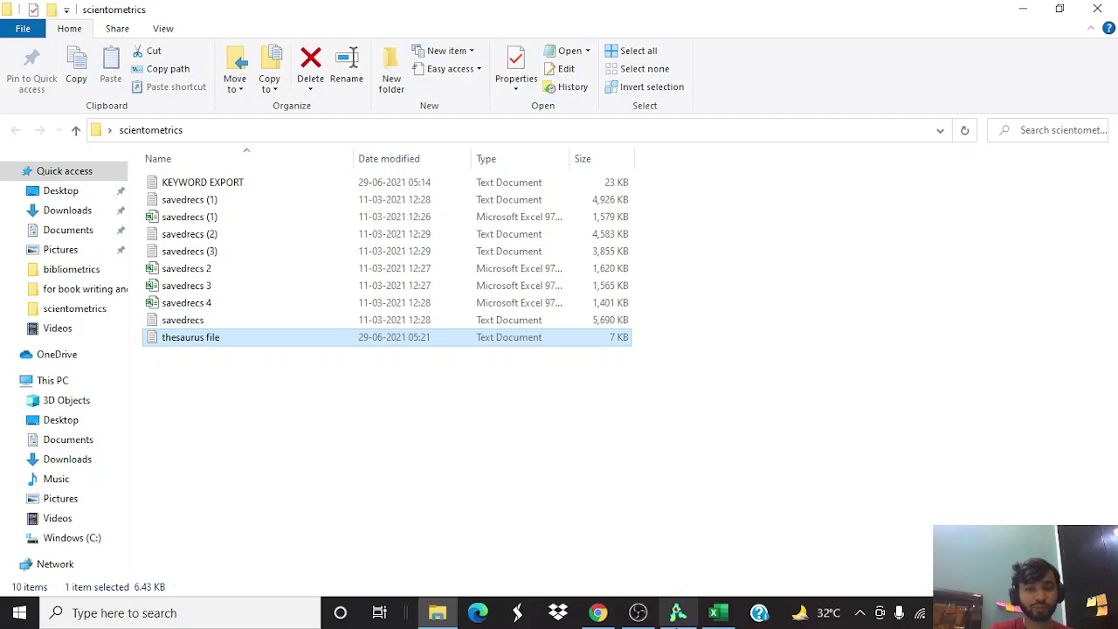
Step: Review the thesaurus replacements for aggregation operators, author cocitation and bibliographic coupling in Excel
click(716, 612)
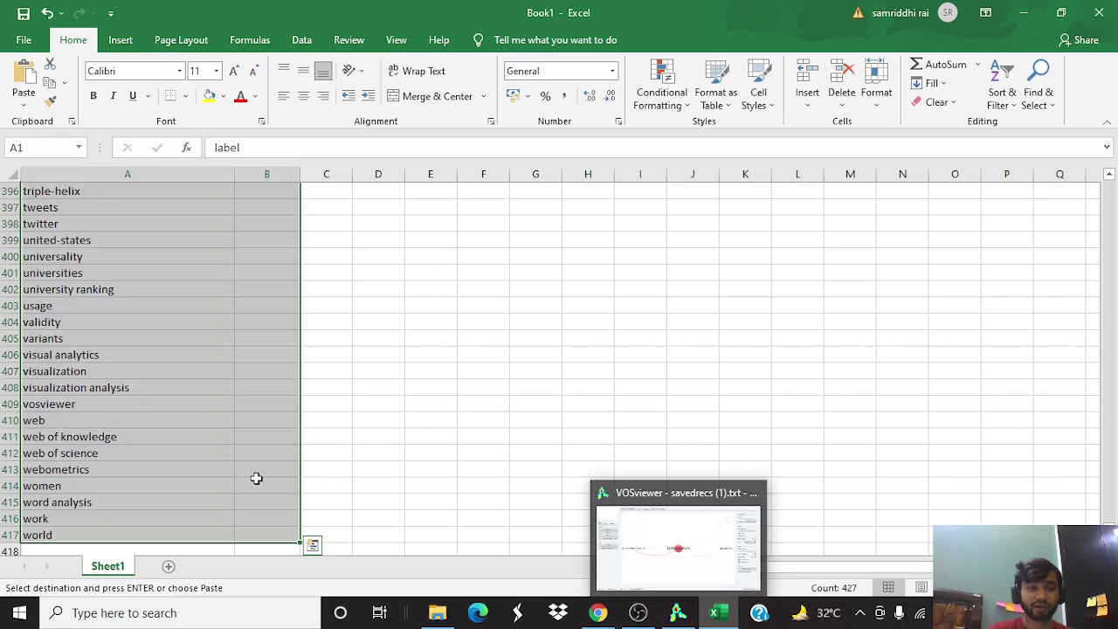
click(185, 517)
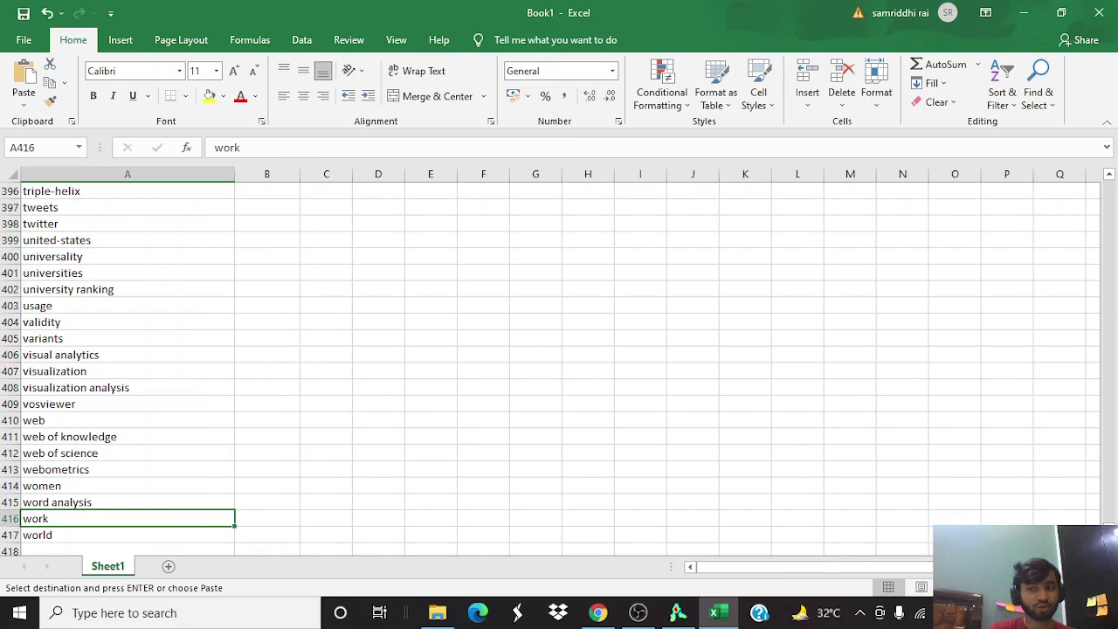
drag(1109, 523, 1102, 152)
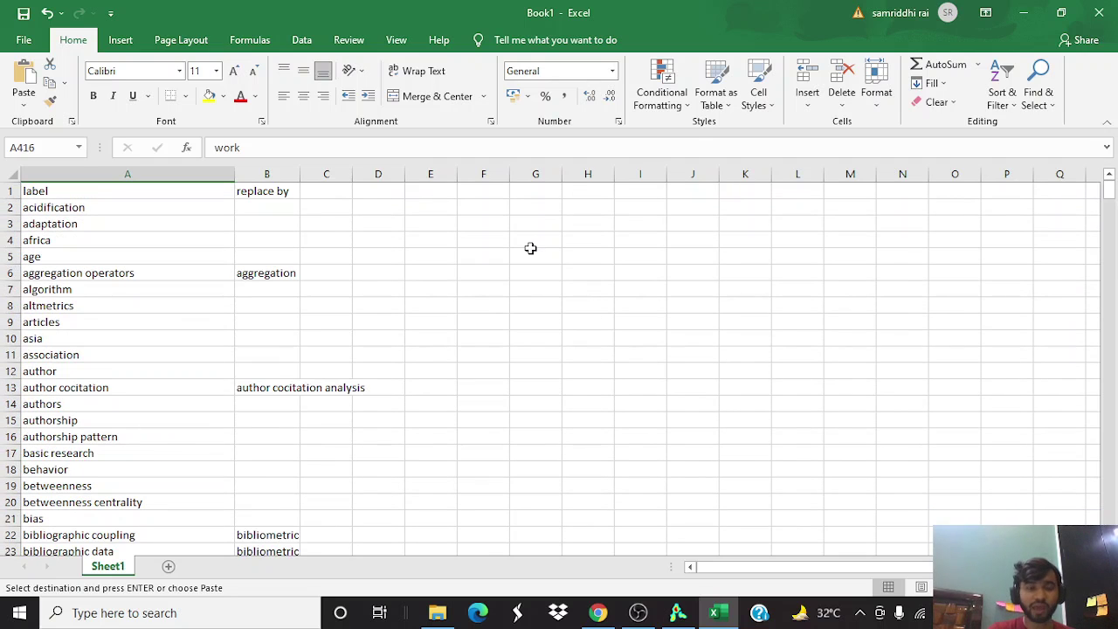
click(269, 276)
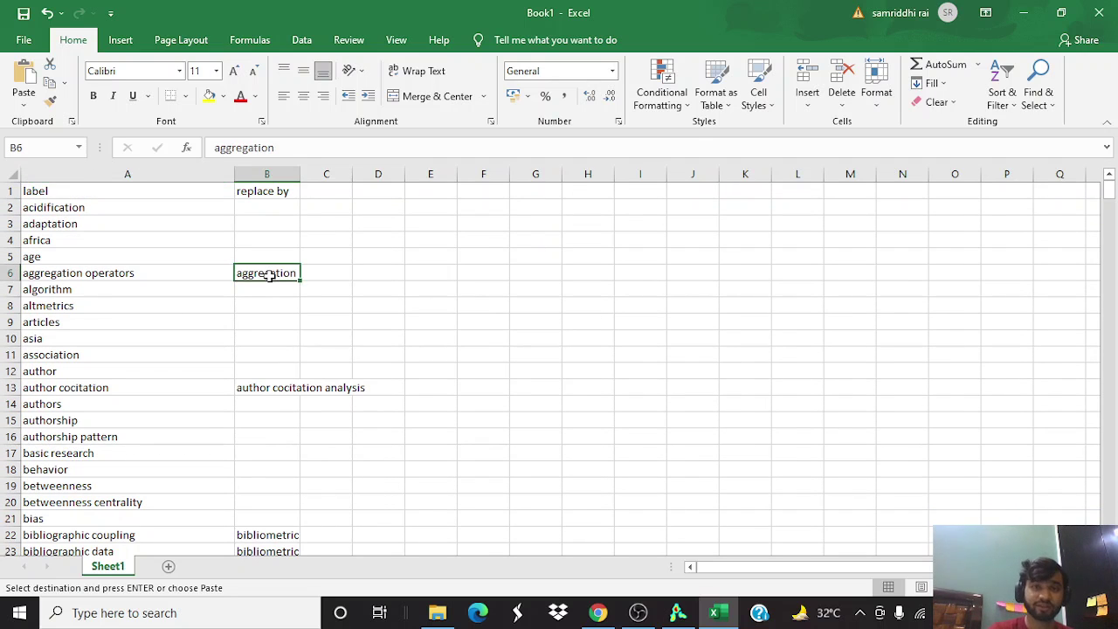
click(277, 392)
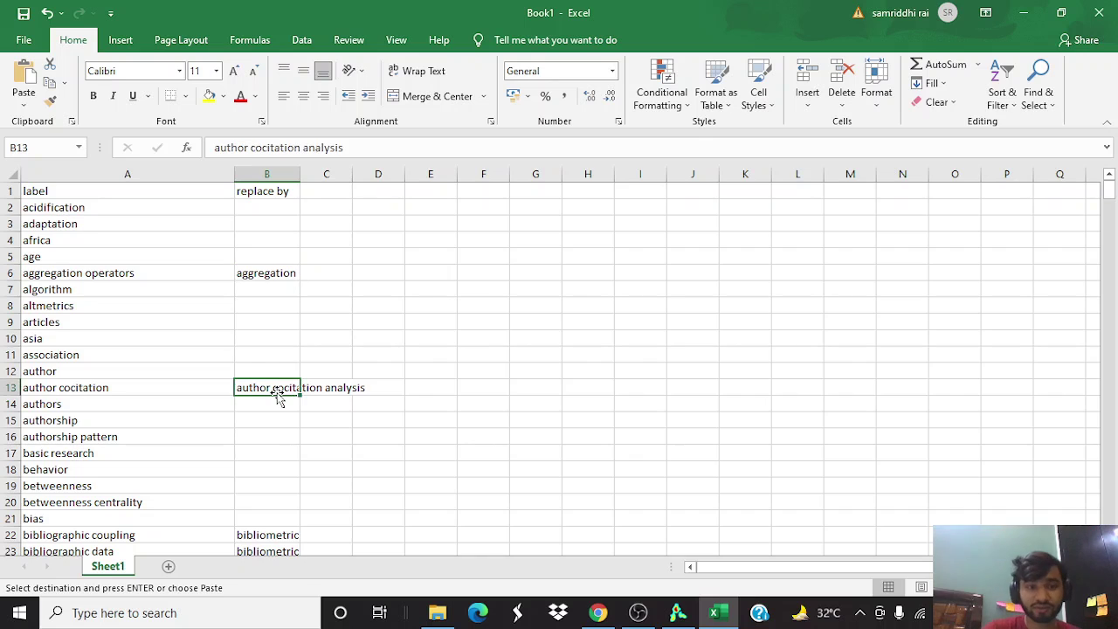
click(272, 470)
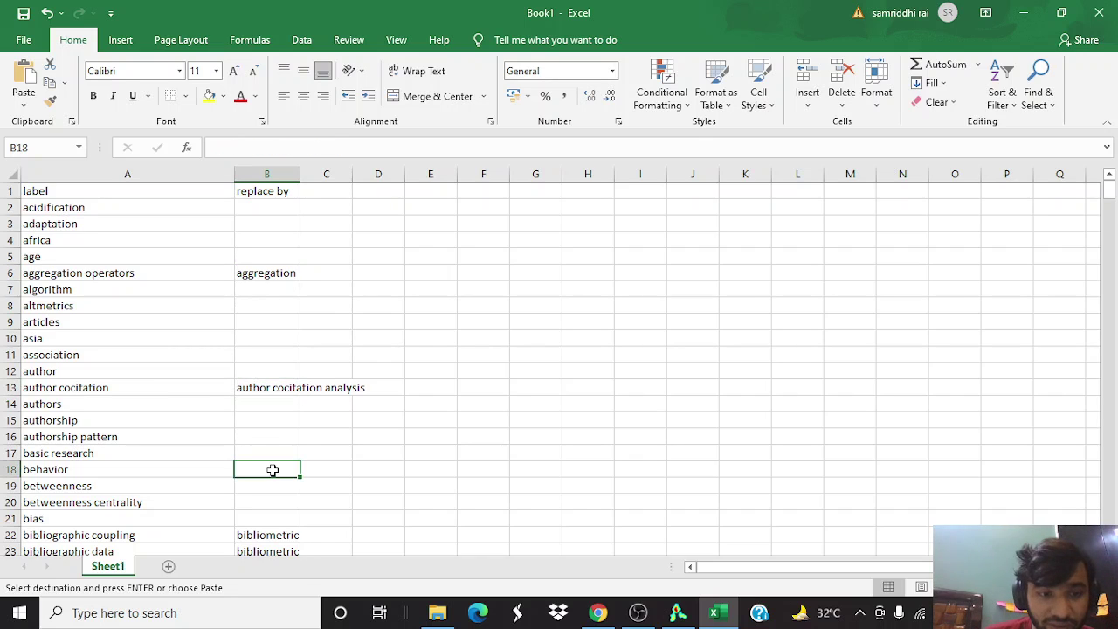
click(276, 535)
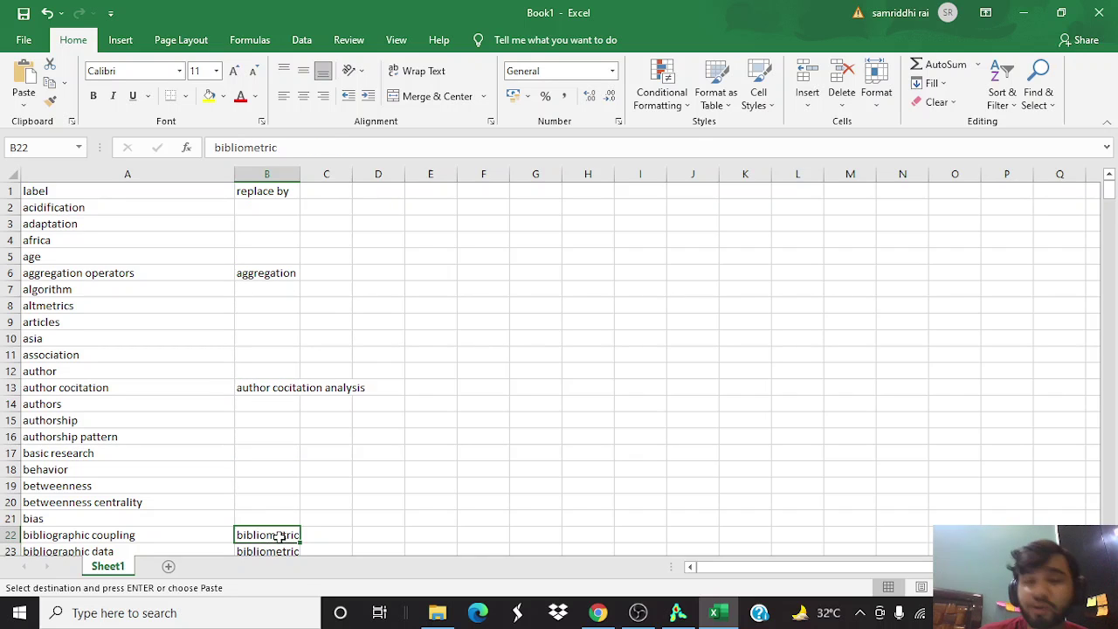
Step: Close the workbook without saving, discard the clipboard contents, and close the scientometrics folder
click(1099, 12)
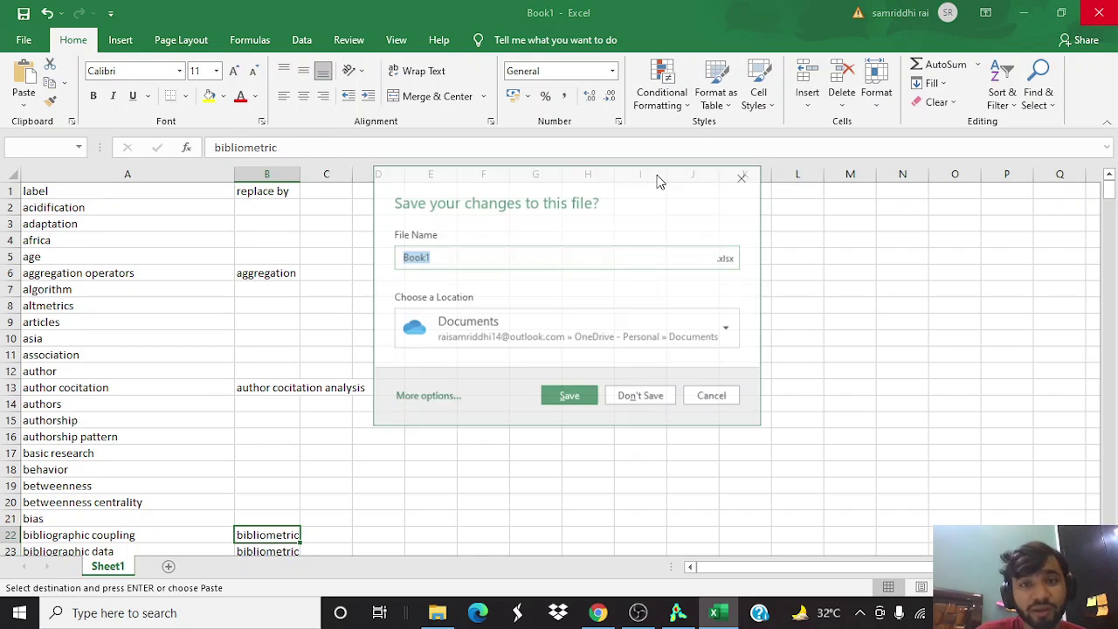
click(654, 397)
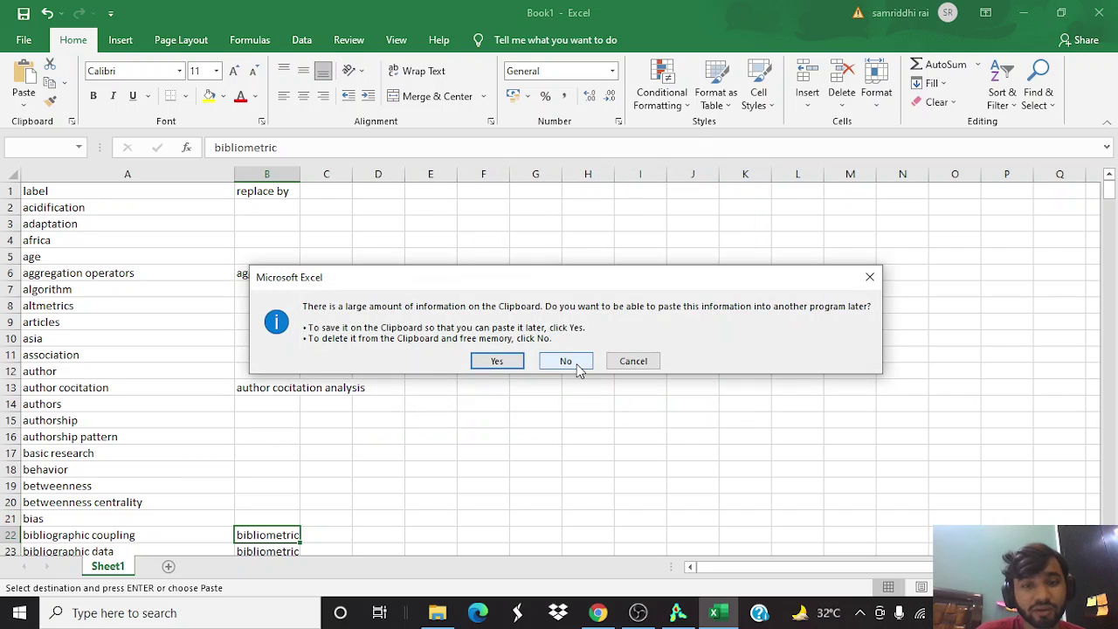
click(568, 365)
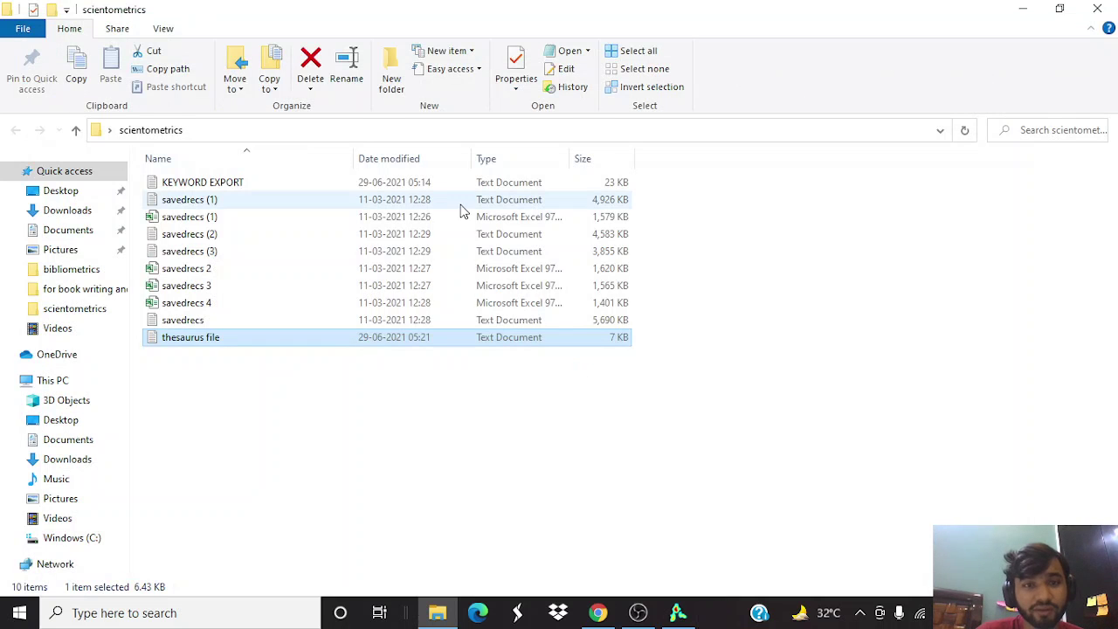
click(1097, 8)
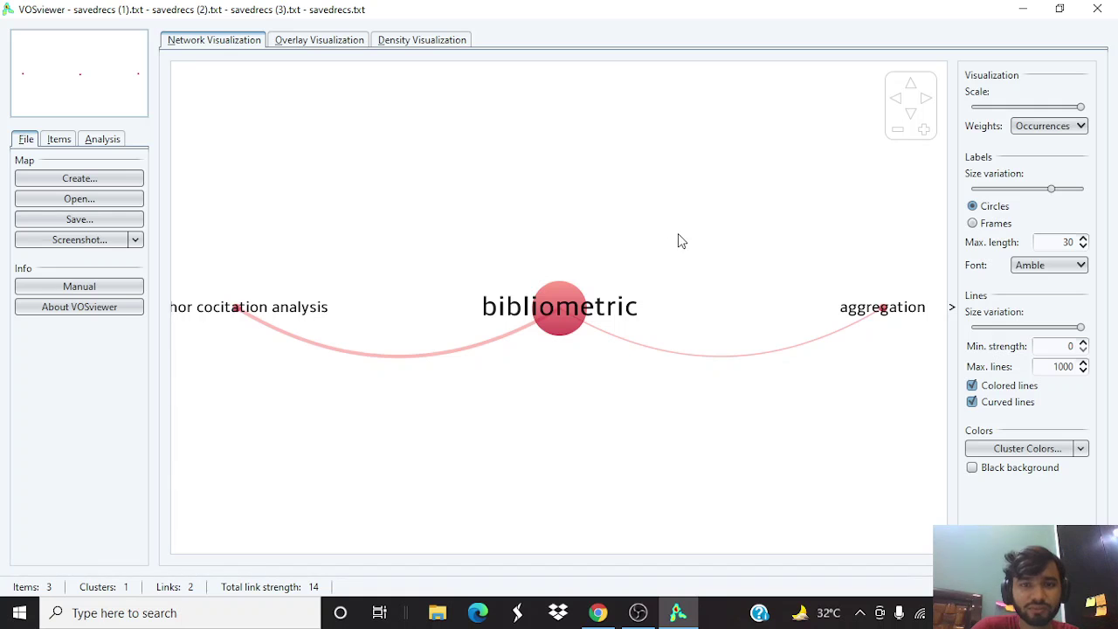
Step: Minimize the VOSviewer map window to reveal the desktop
click(1020, 8)
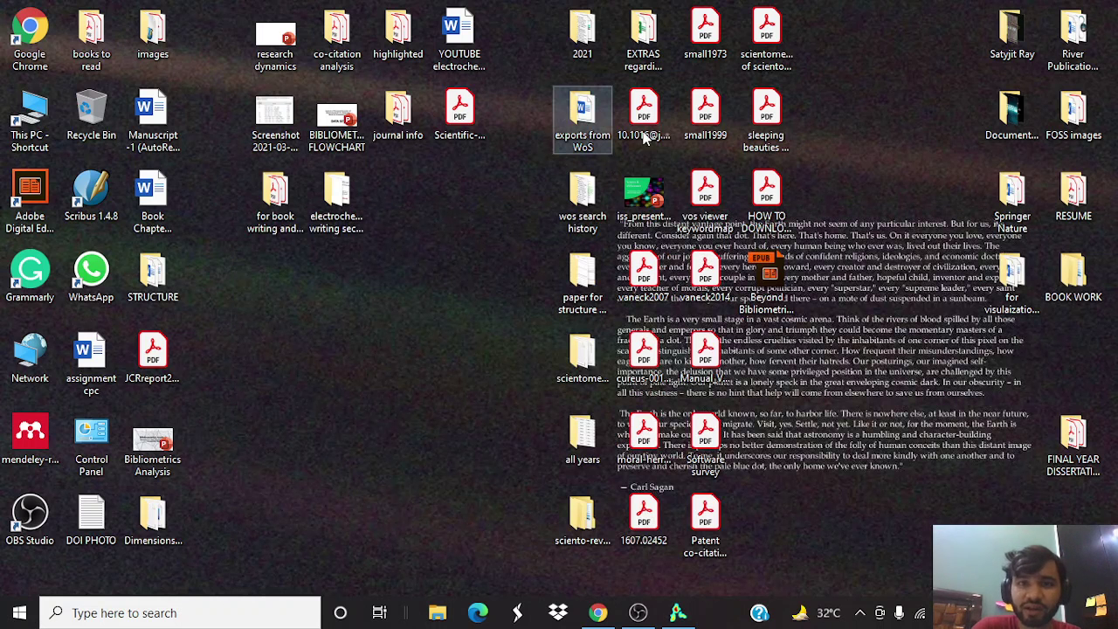
double_click(702, 54)
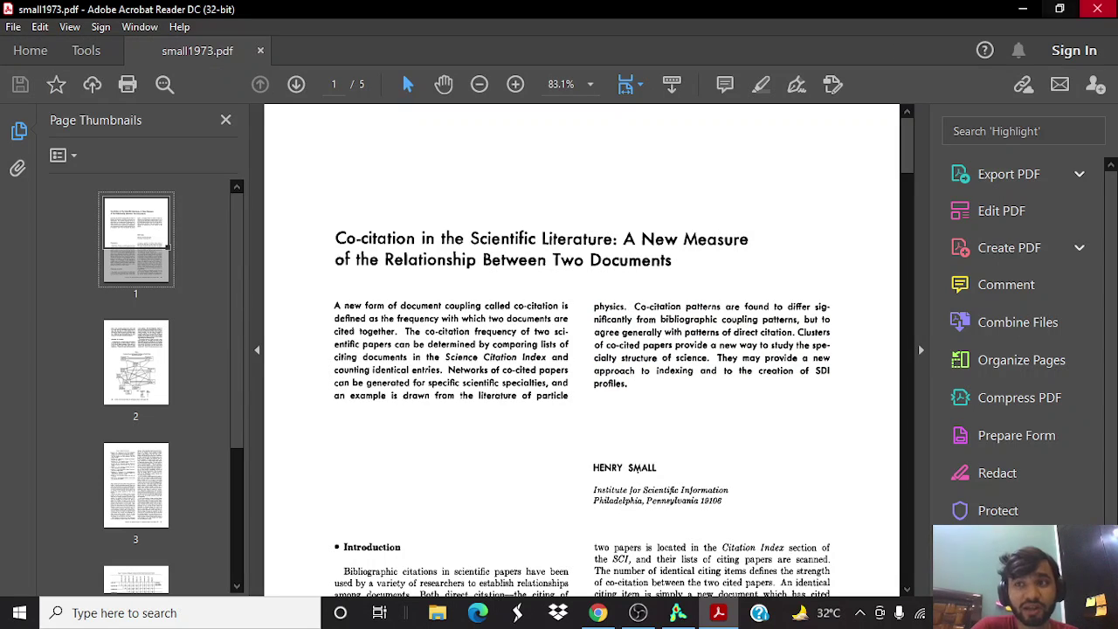
key(alt+F4)
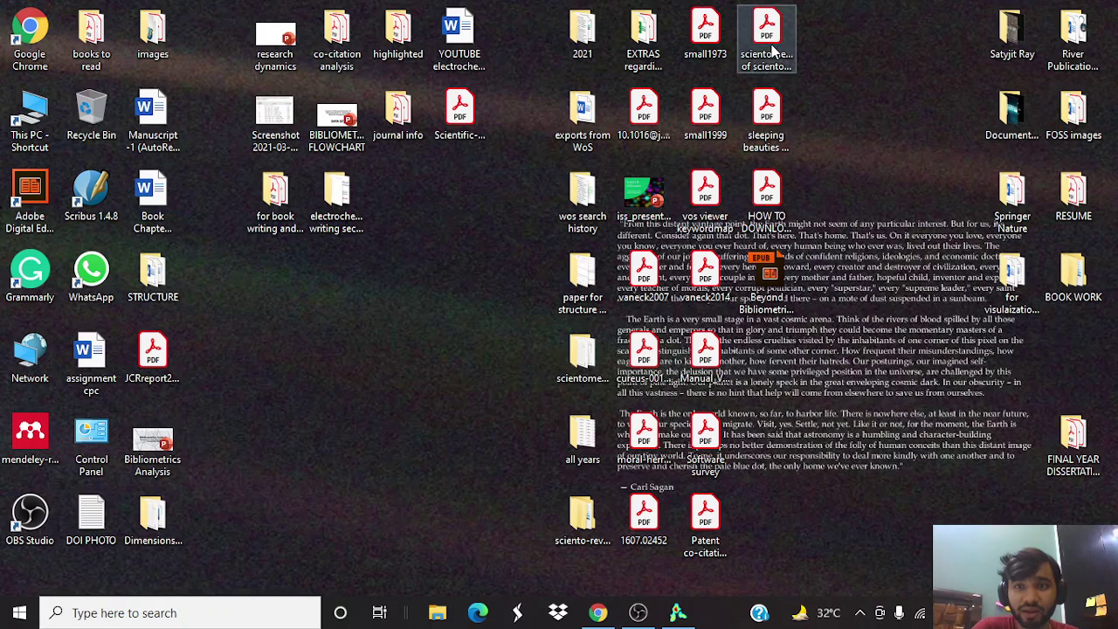
click(772, 51)
click(763, 141)
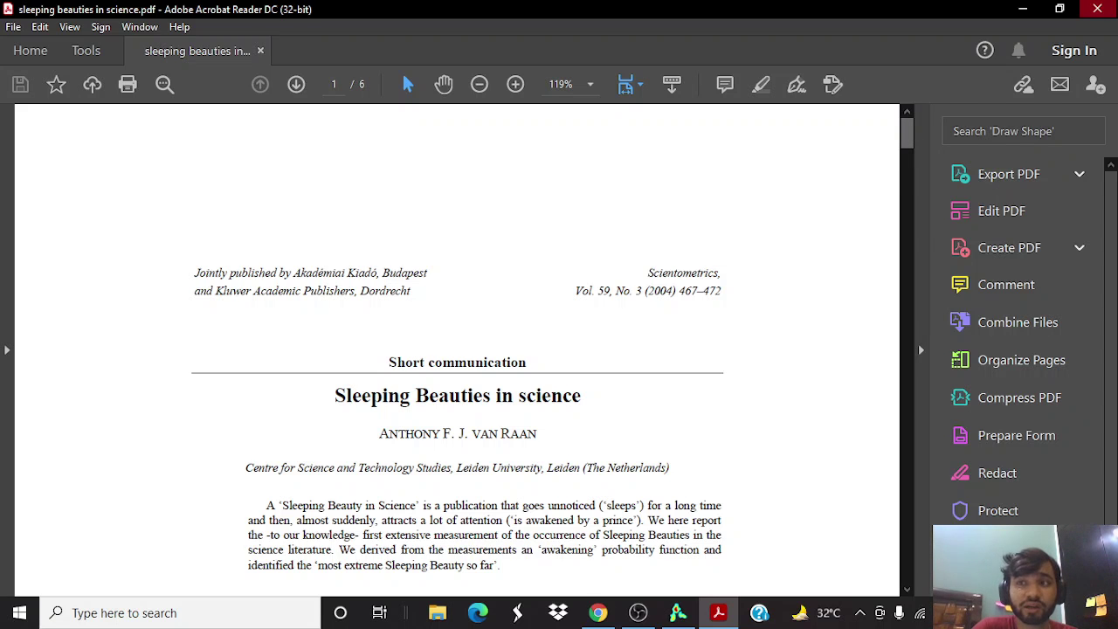
click(1097, 9)
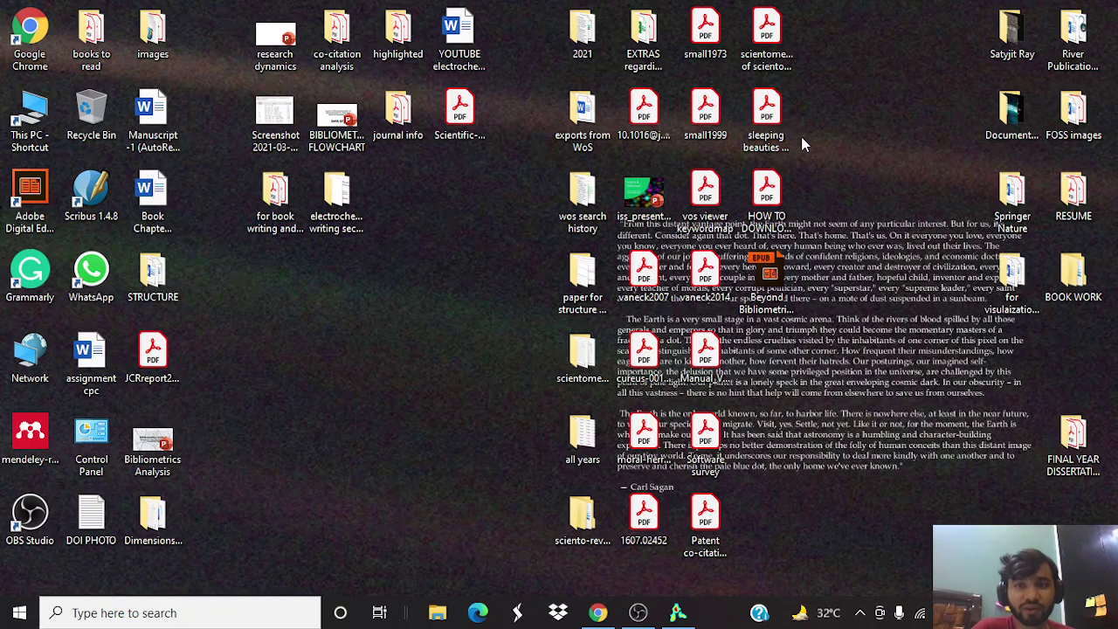
click(772, 203)
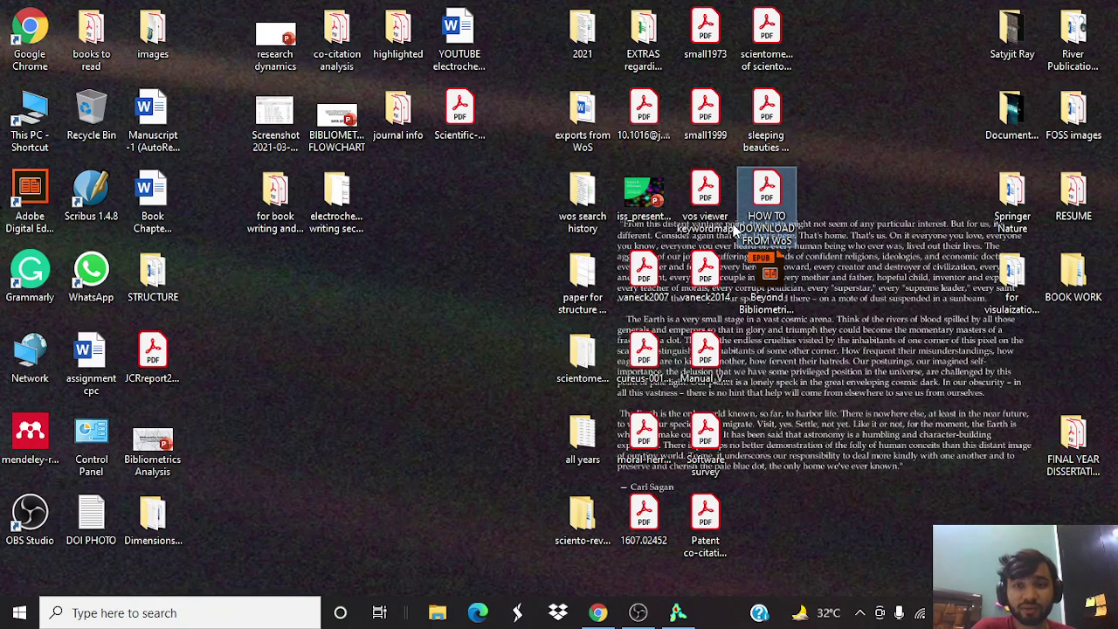
click(704, 197)
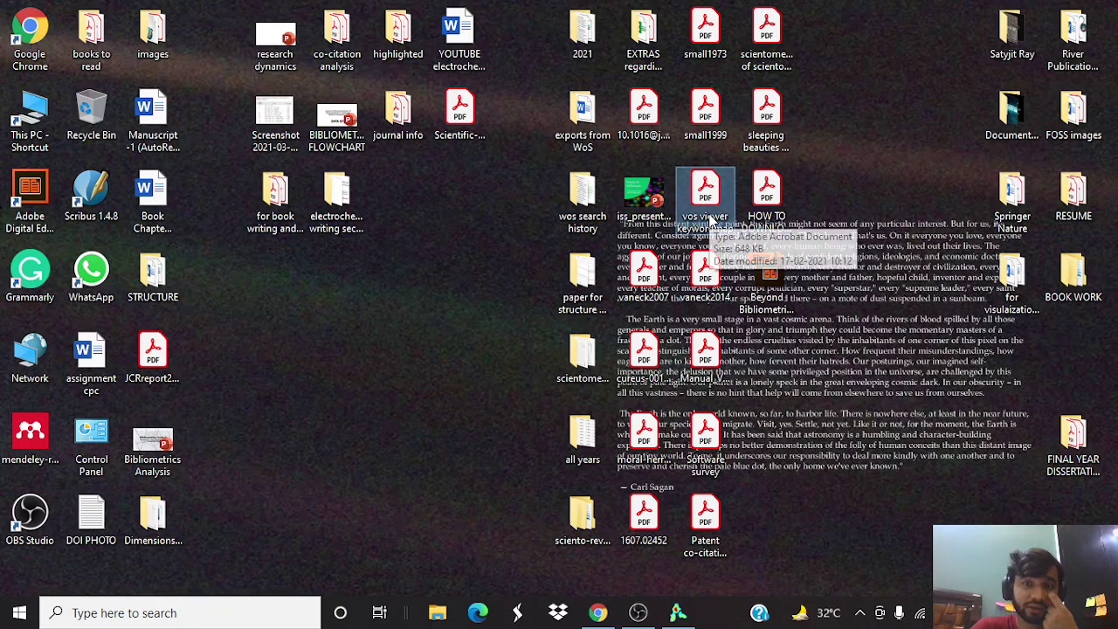
double_click(706, 199)
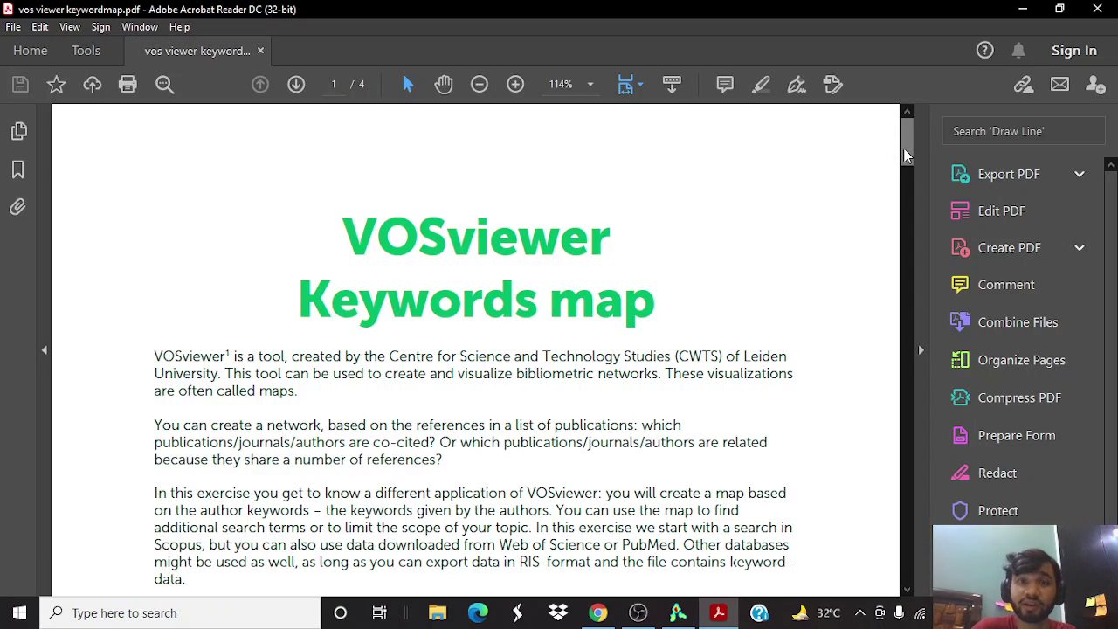
drag(906, 155, 916, 522)
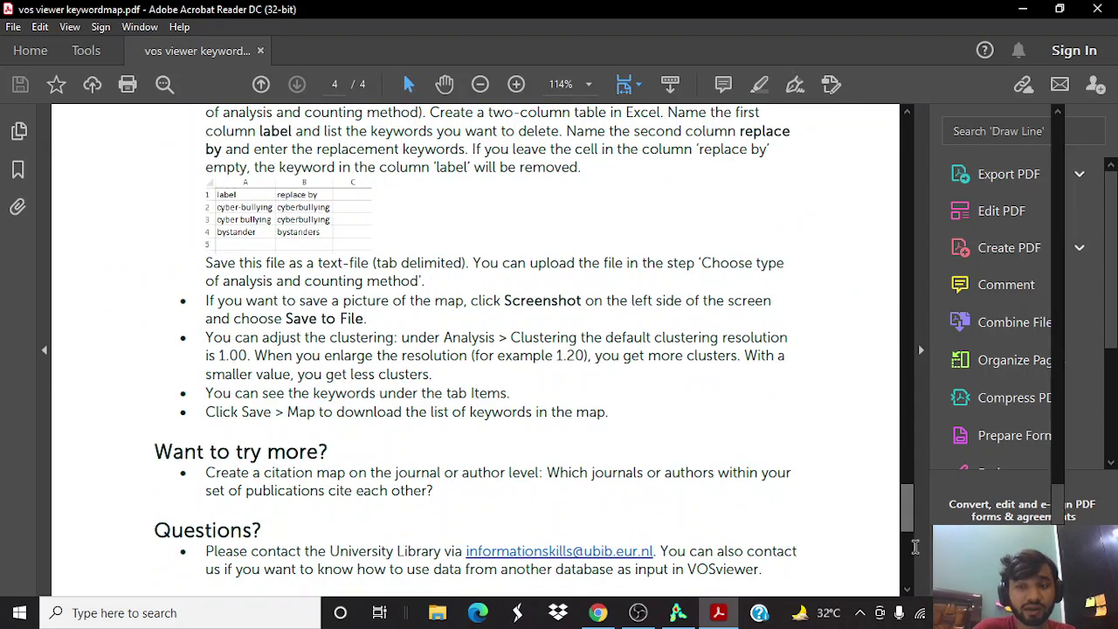
key(shift+F4)
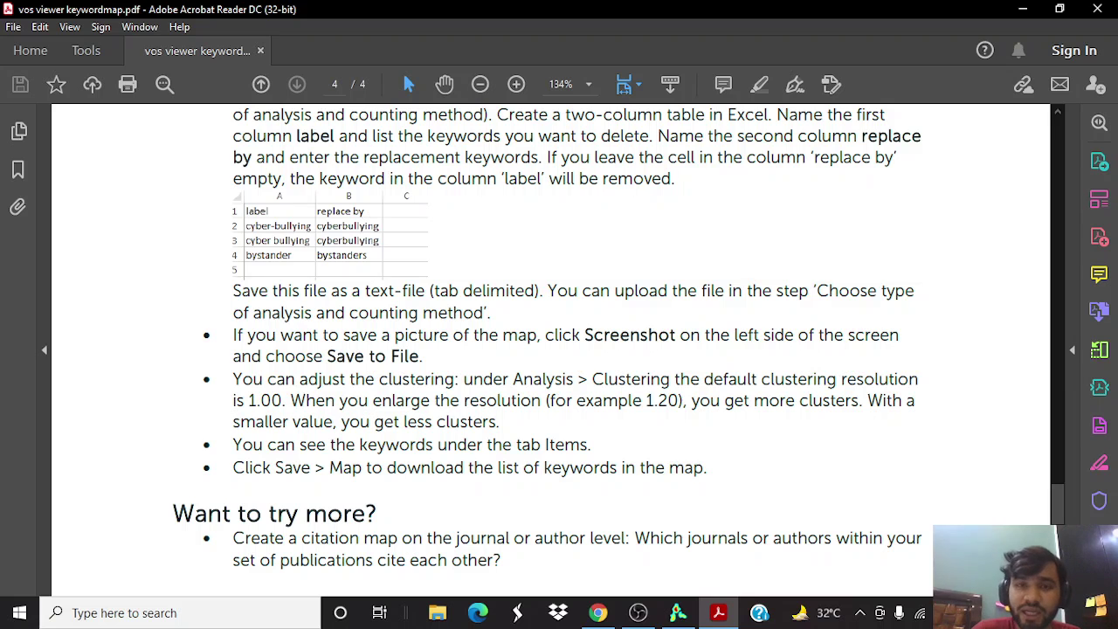
key(shift+F4)
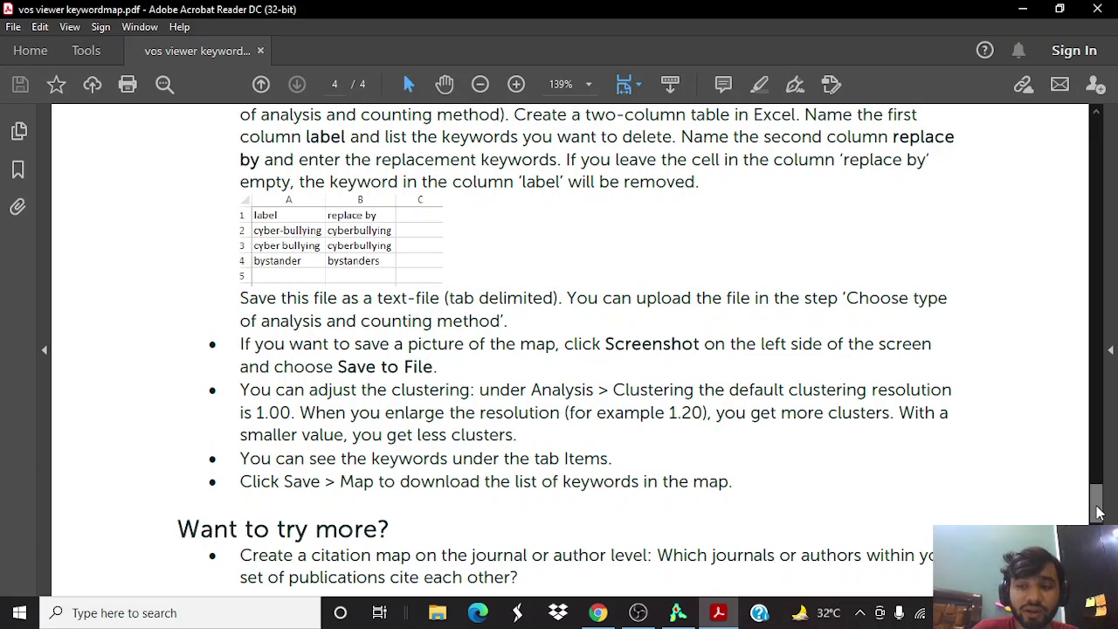
key(End)
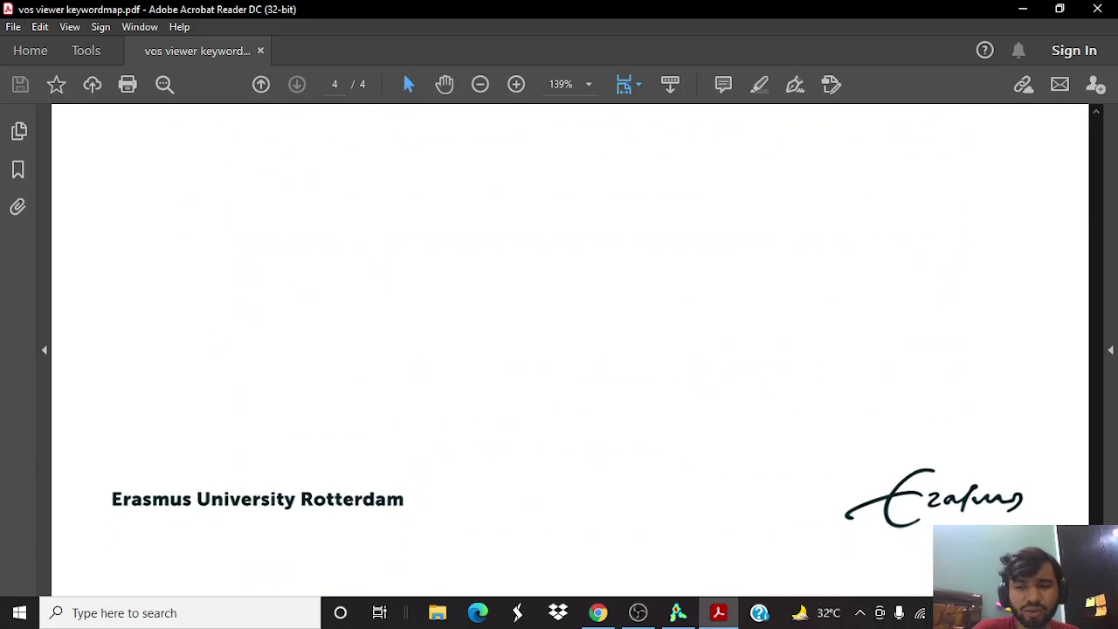
drag(1098, 534, 1096, 135)
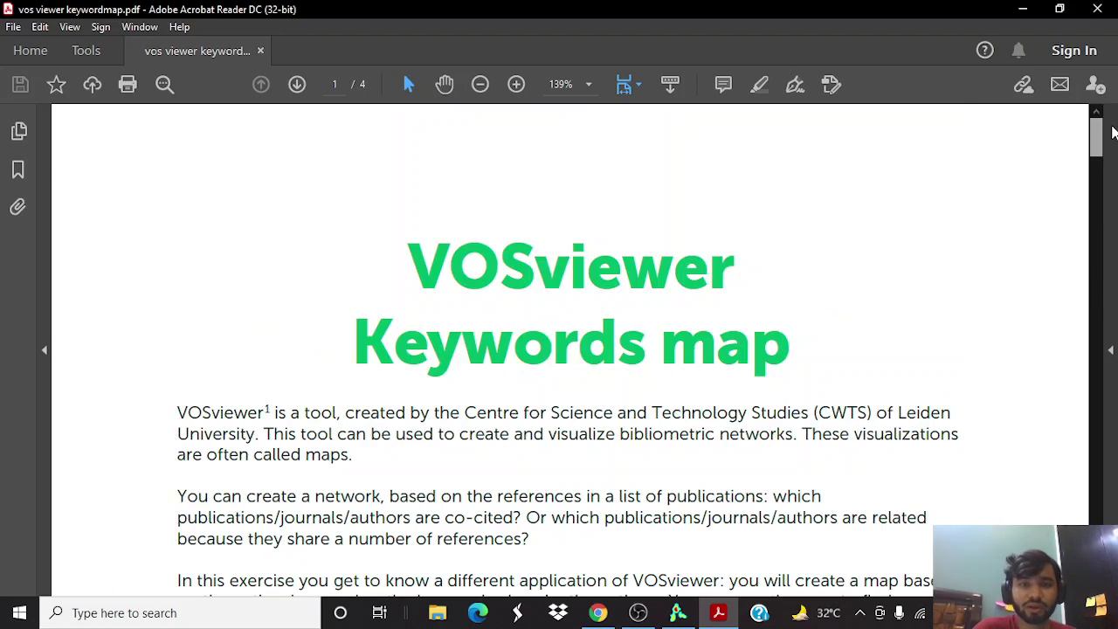
click(1091, 9)
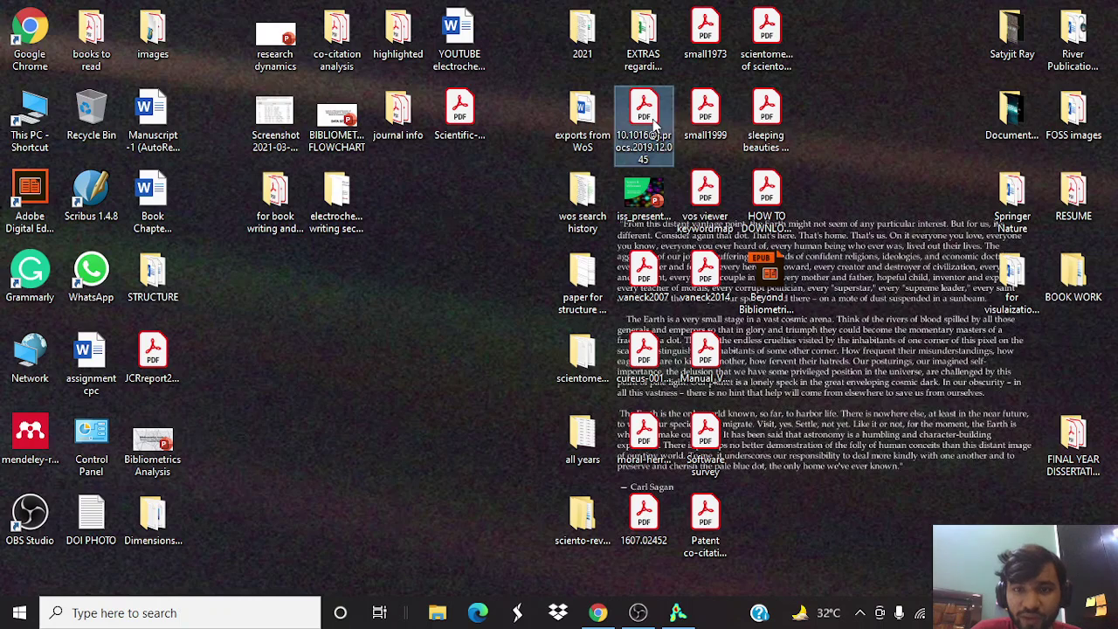
Step: Briefly open vaneck2007.pdf, then browse the vaneck2014 chapter with bookmarks hidden and close it
double_click(660, 267)
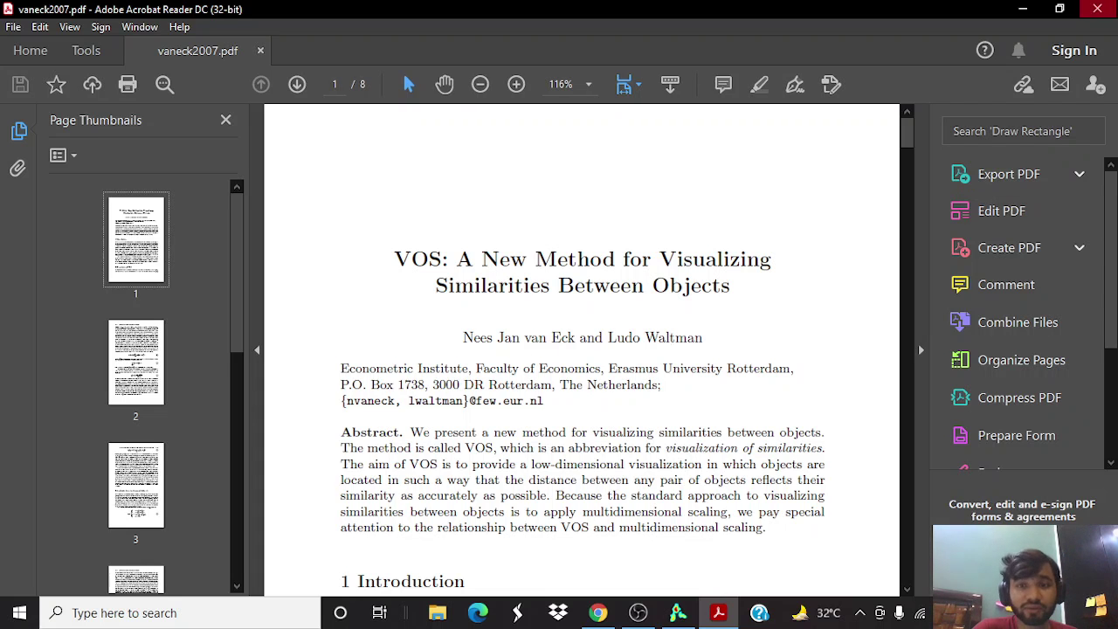
key(alt+F4)
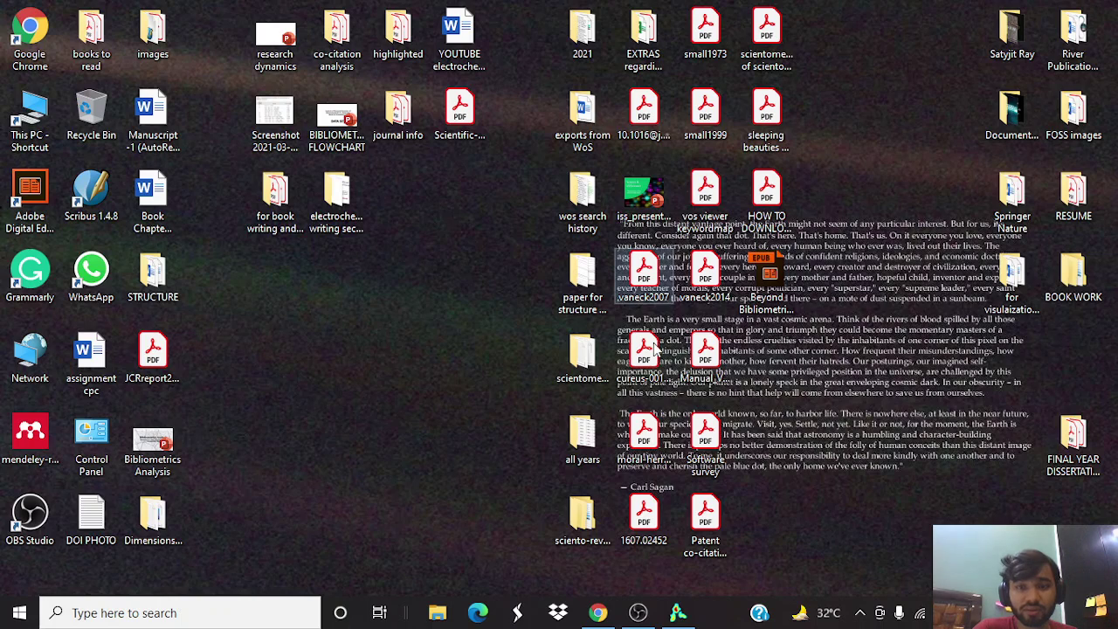
click(657, 443)
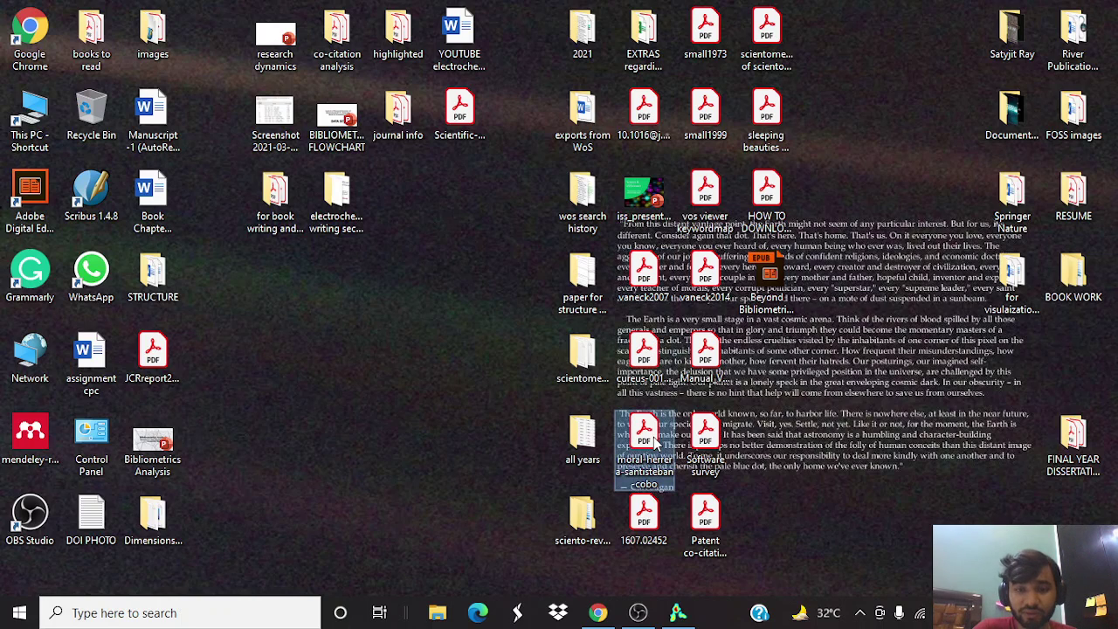
click(699, 284)
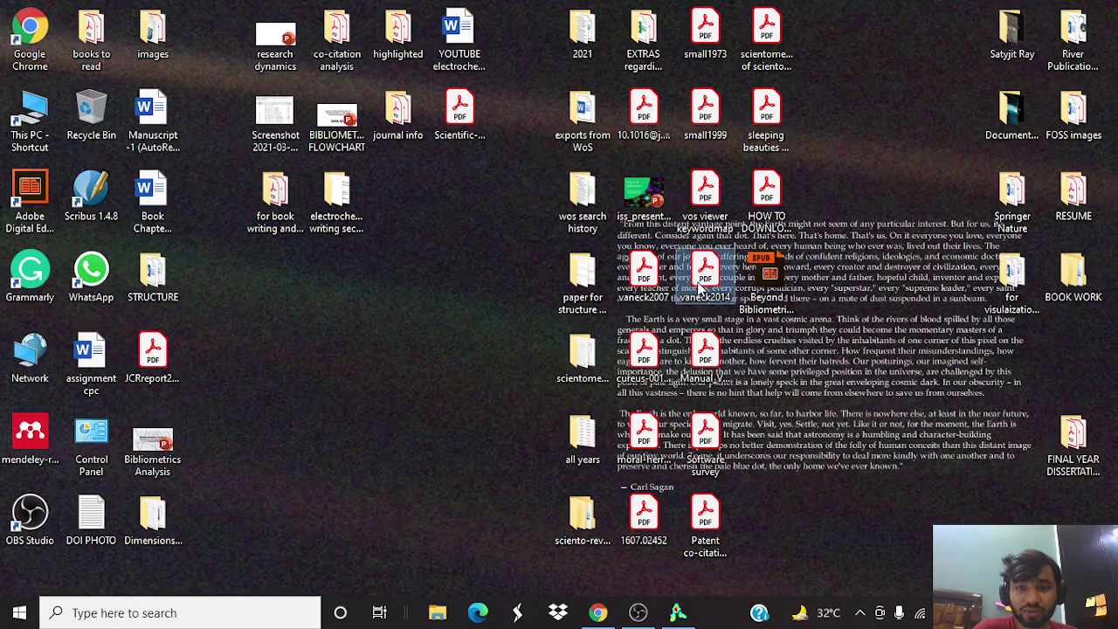
double_click(698, 285)
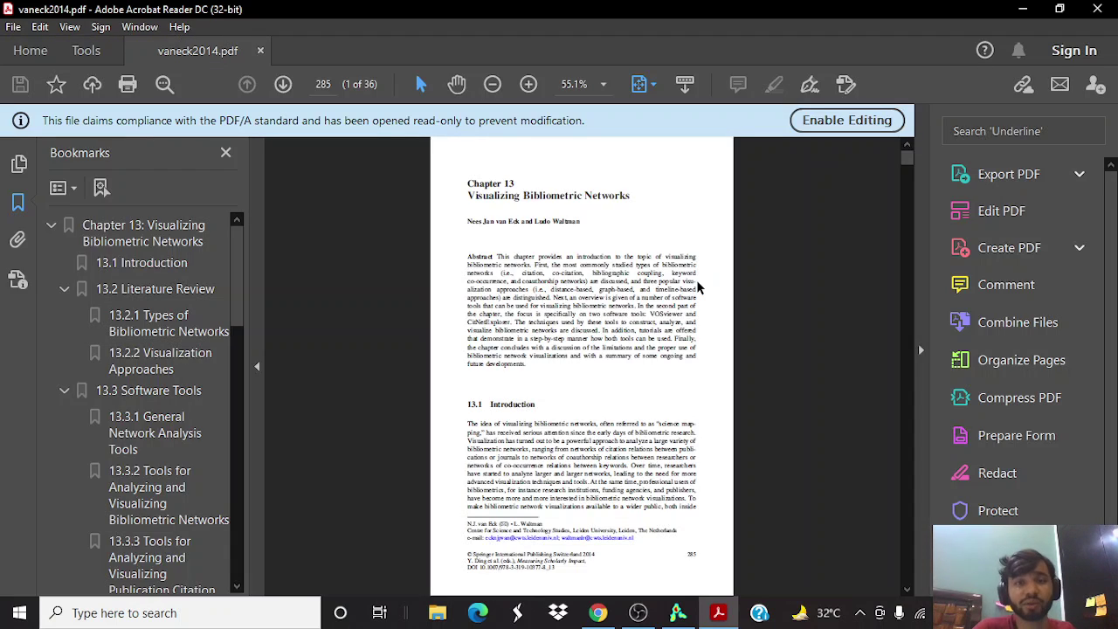
click(257, 366)
scroll(656, 292, down, 5)
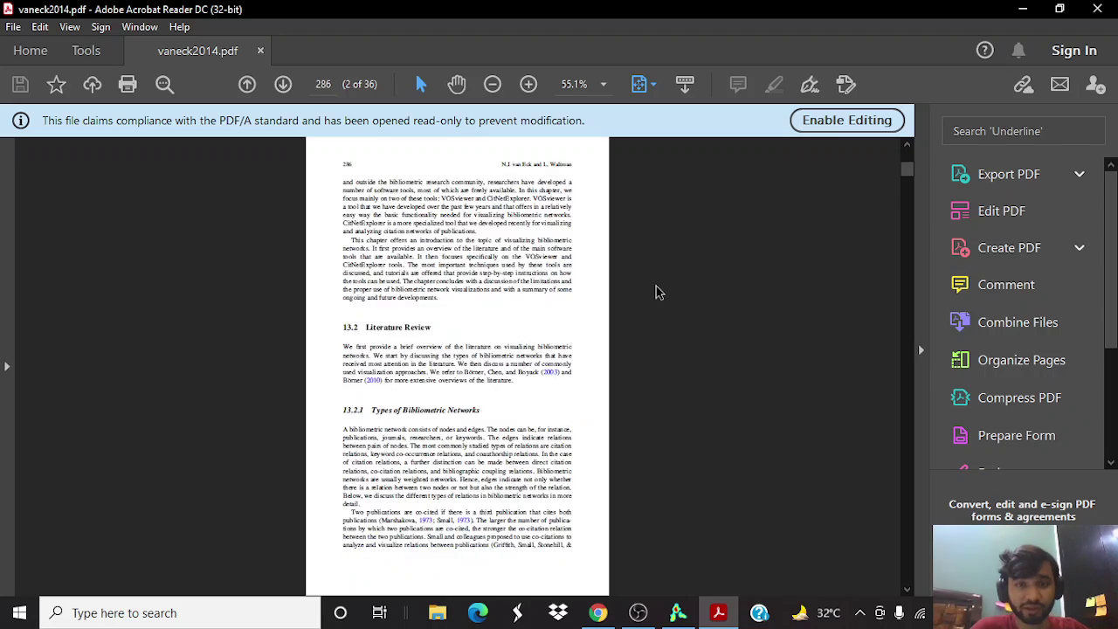
scroll(655, 292, down, 20)
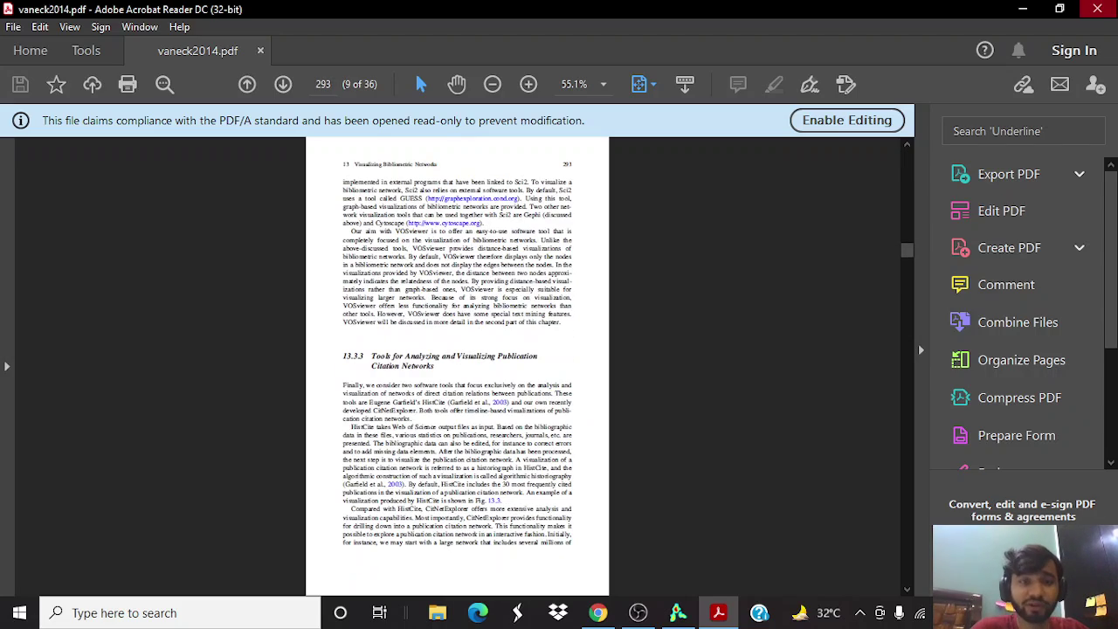
click(1097, 9)
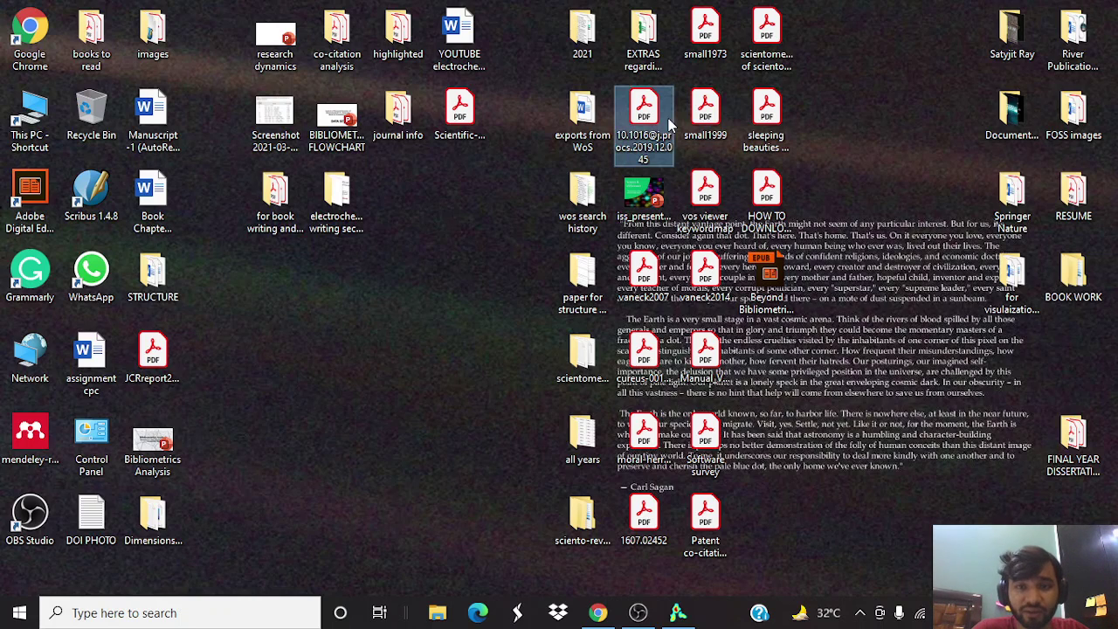
Step: Select each desktop PDF in turn, from iss_presentation to 1607.02452, then clear the selection
click(657, 205)
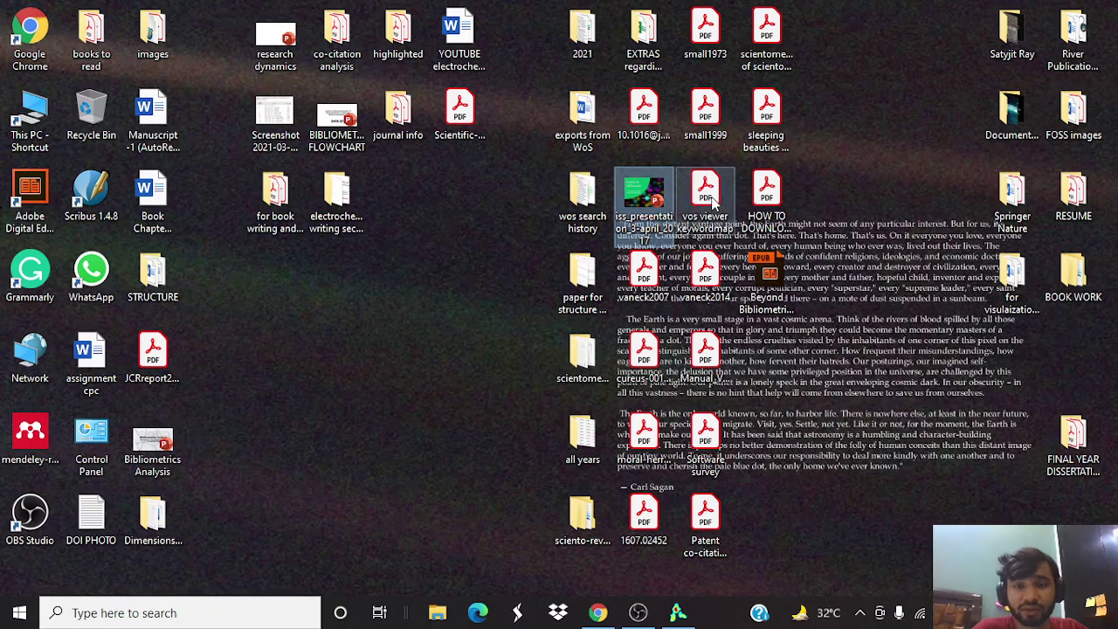
click(643, 100)
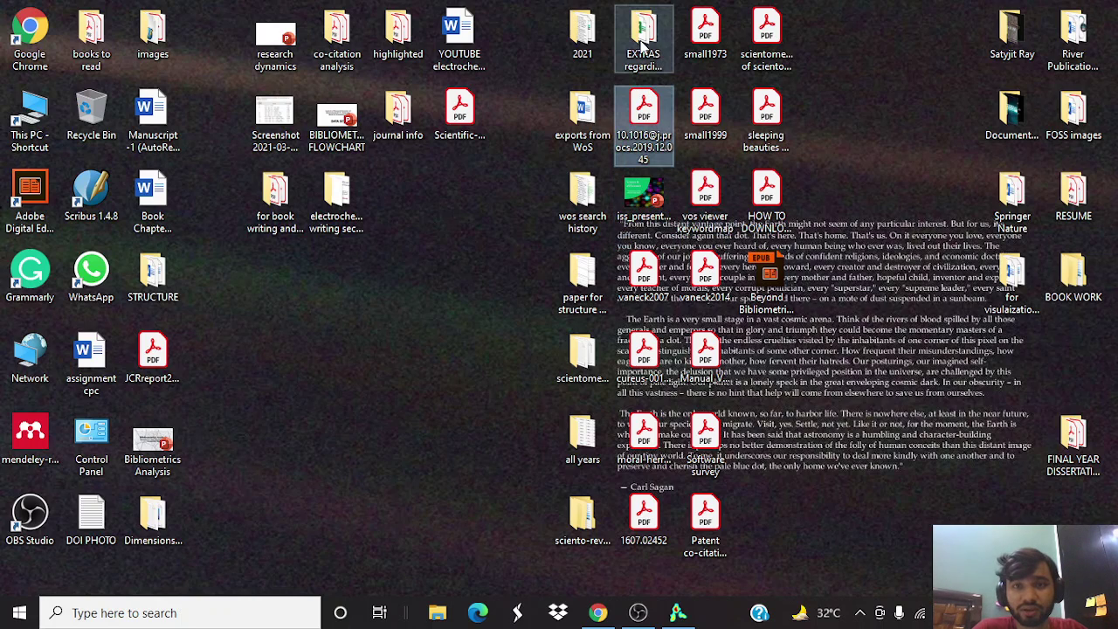
click(722, 58)
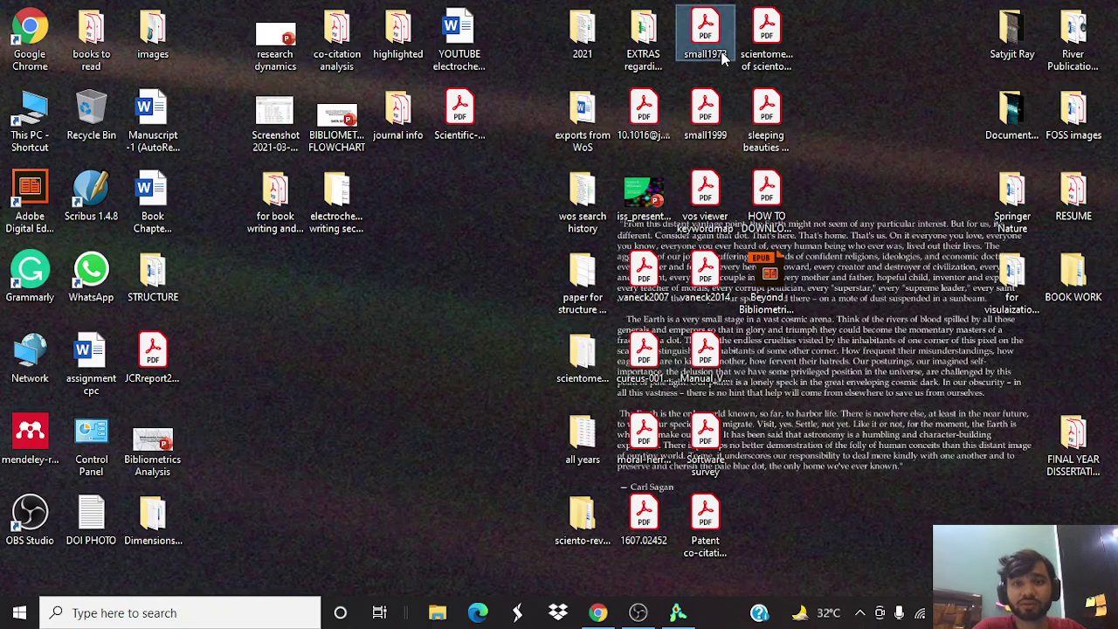
click(706, 124)
click(703, 189)
click(654, 279)
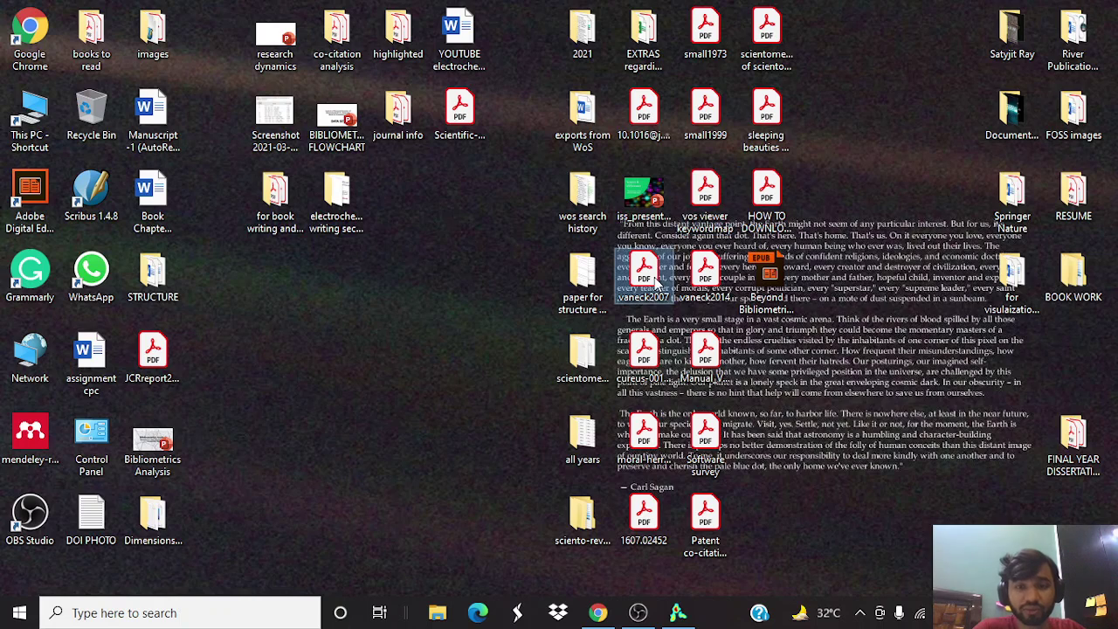
click(651, 386)
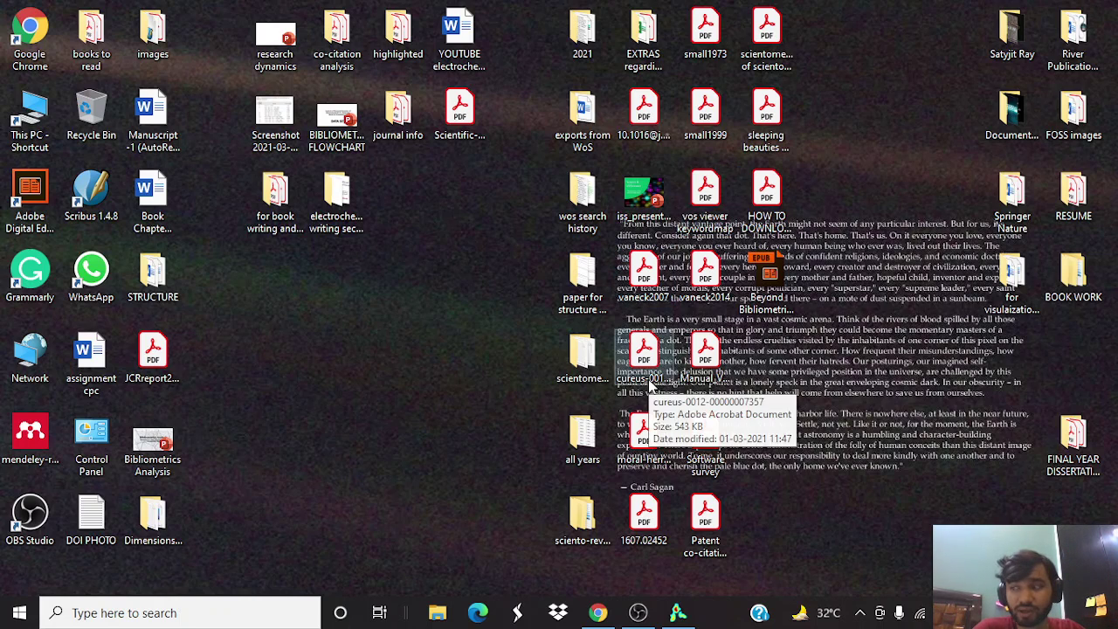
click(651, 387)
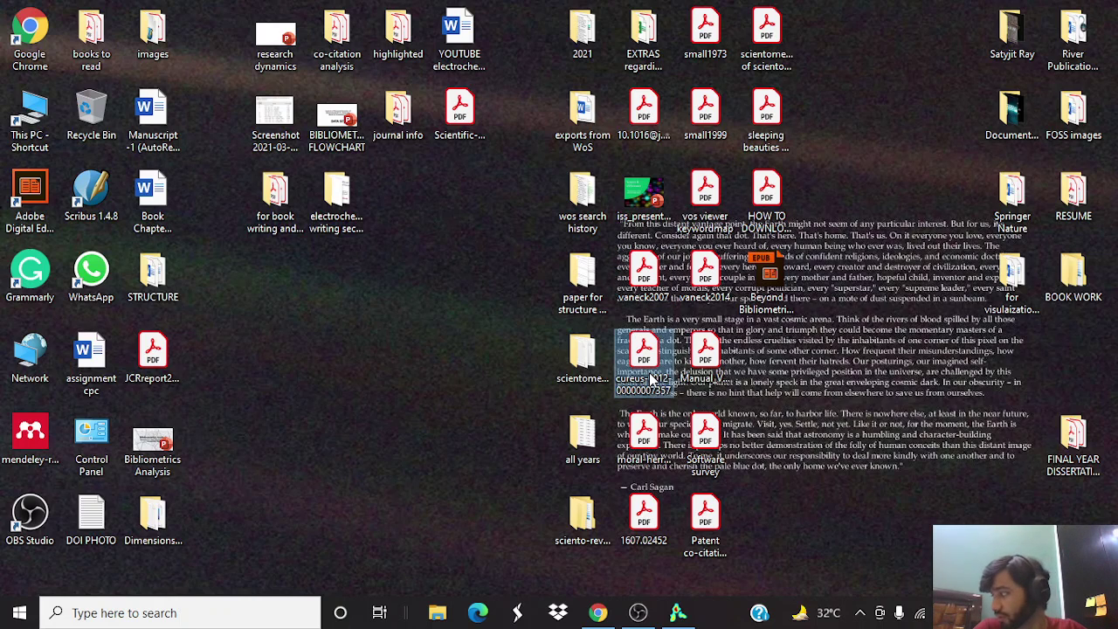
click(651, 434)
click(651, 524)
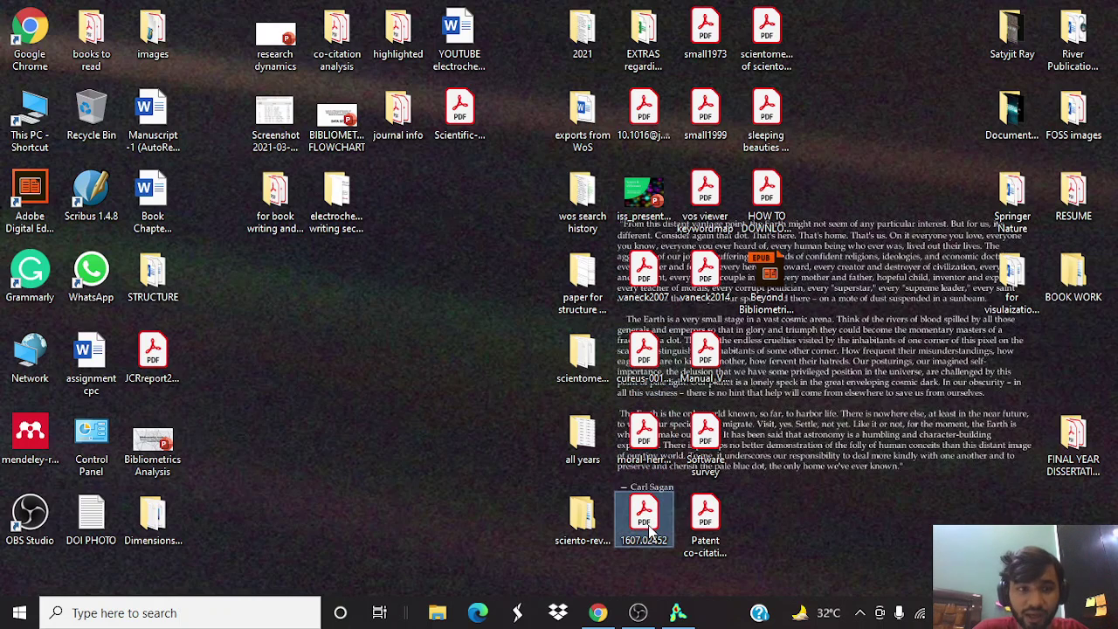
click(465, 443)
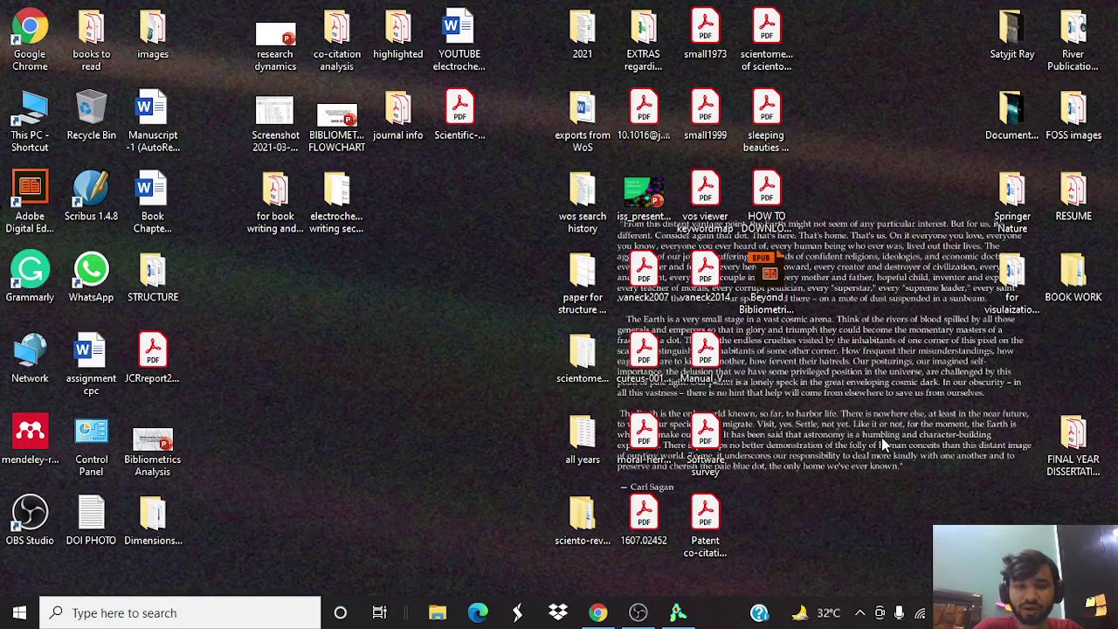
Step: Open Patent co-citation network.pdf, scroll through its pages and back to the title, then close it
click(714, 511)
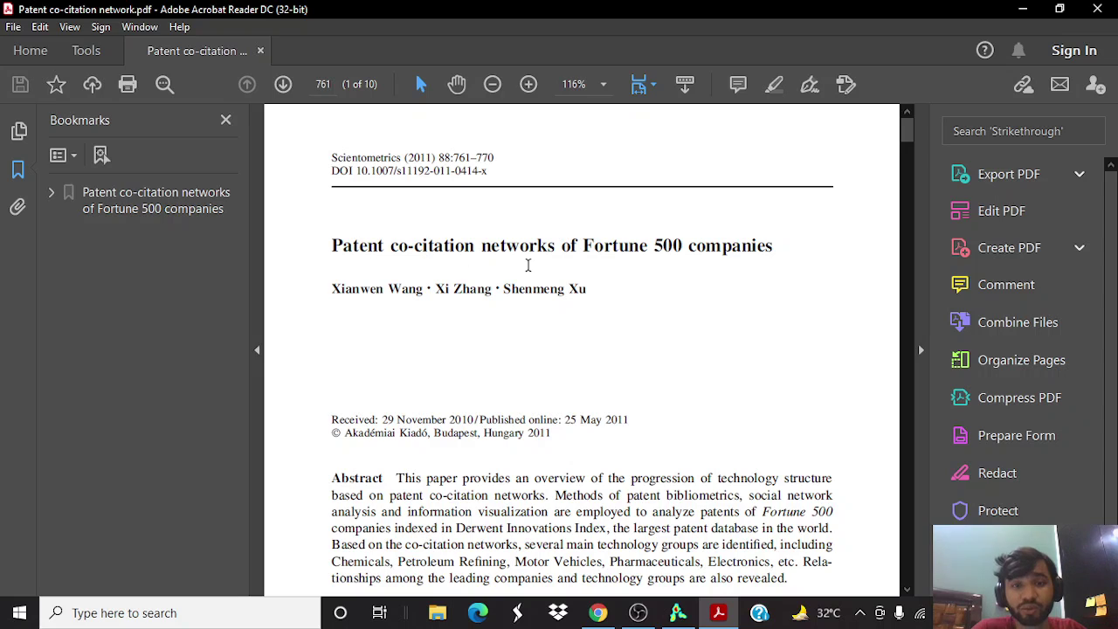
scroll(845, 162, down, 20)
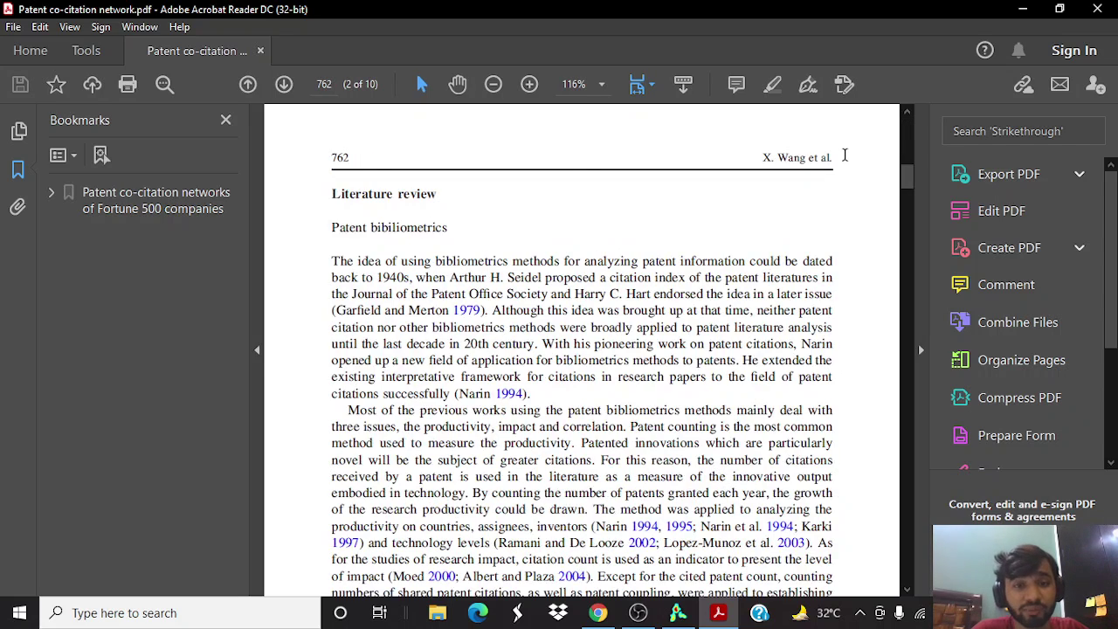
scroll(846, 156, down, 10)
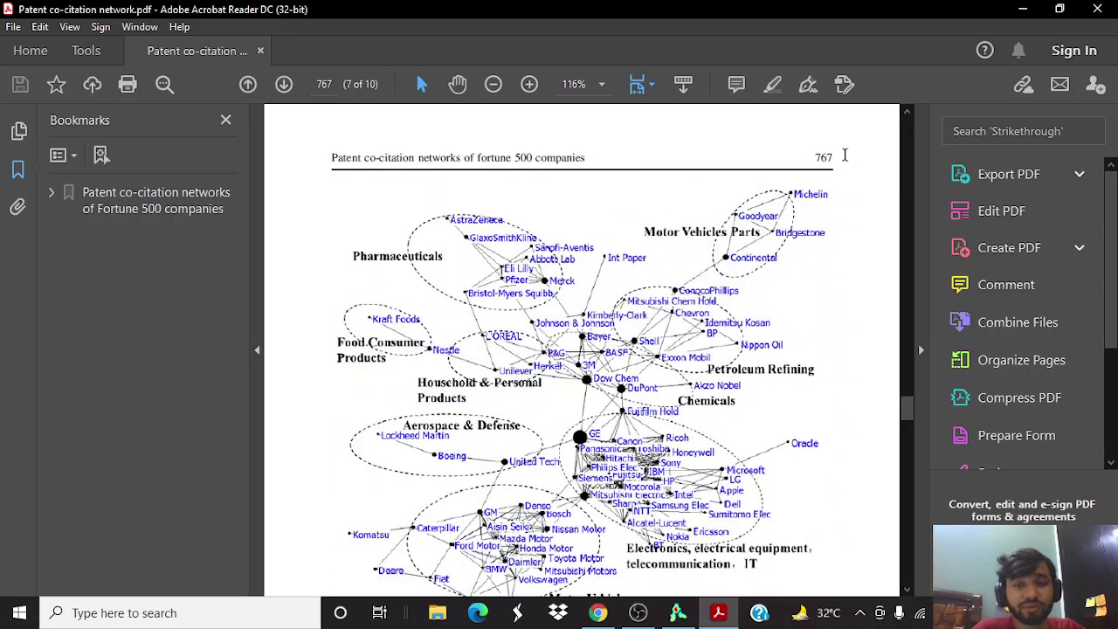
scroll(844, 156, down, 5)
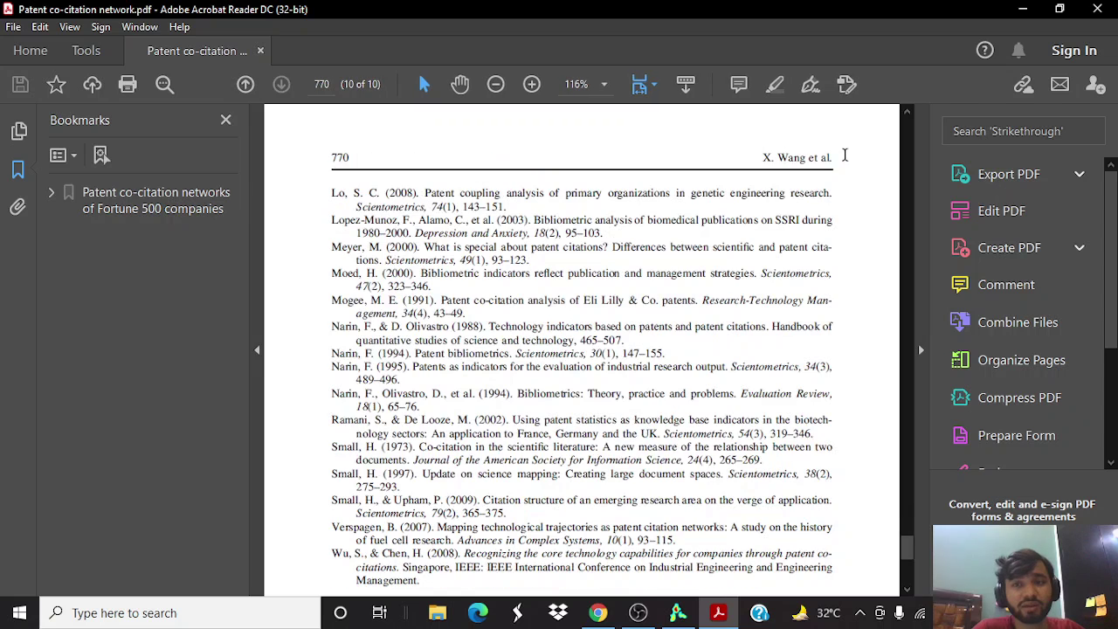
scroll(844, 156, up, 4)
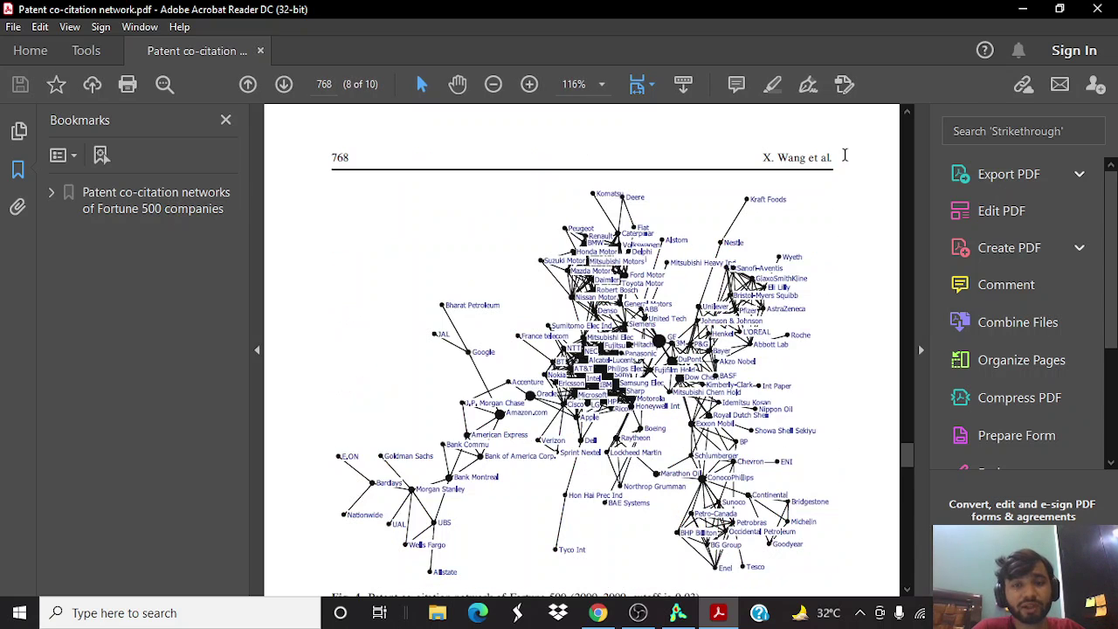
scroll(844, 155, up, 2)
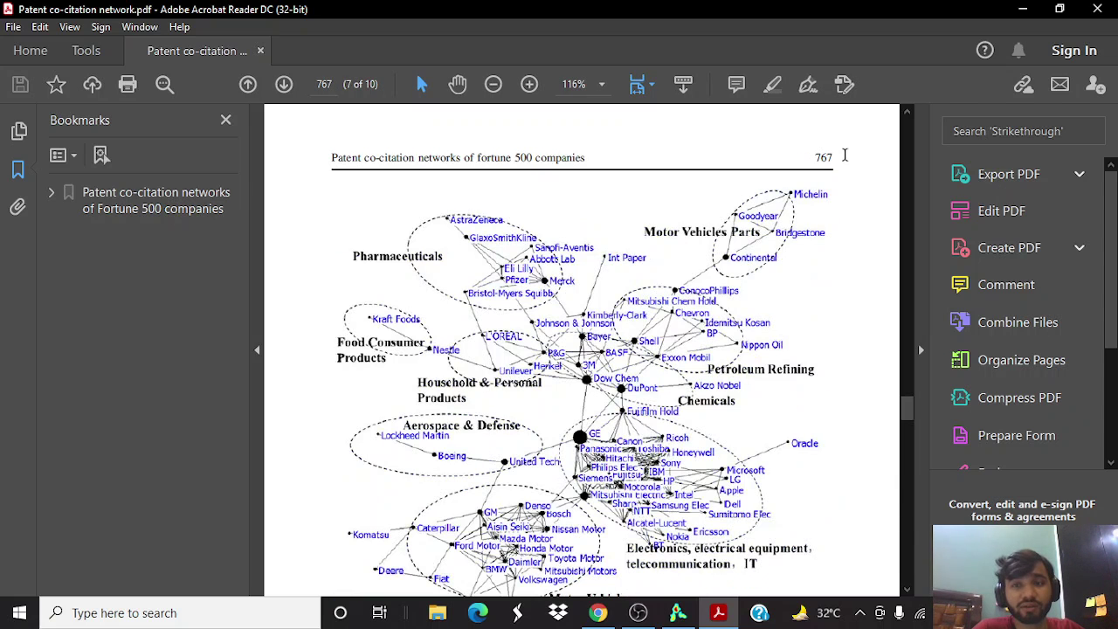
scroll(844, 155, up, 2)
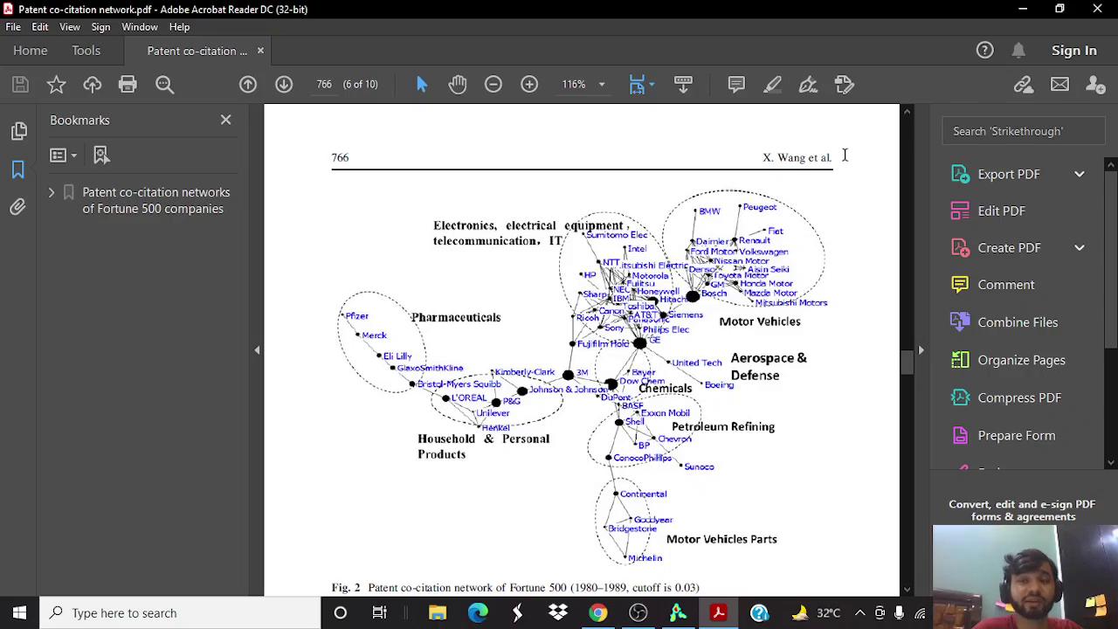
scroll(845, 155, up, 8)
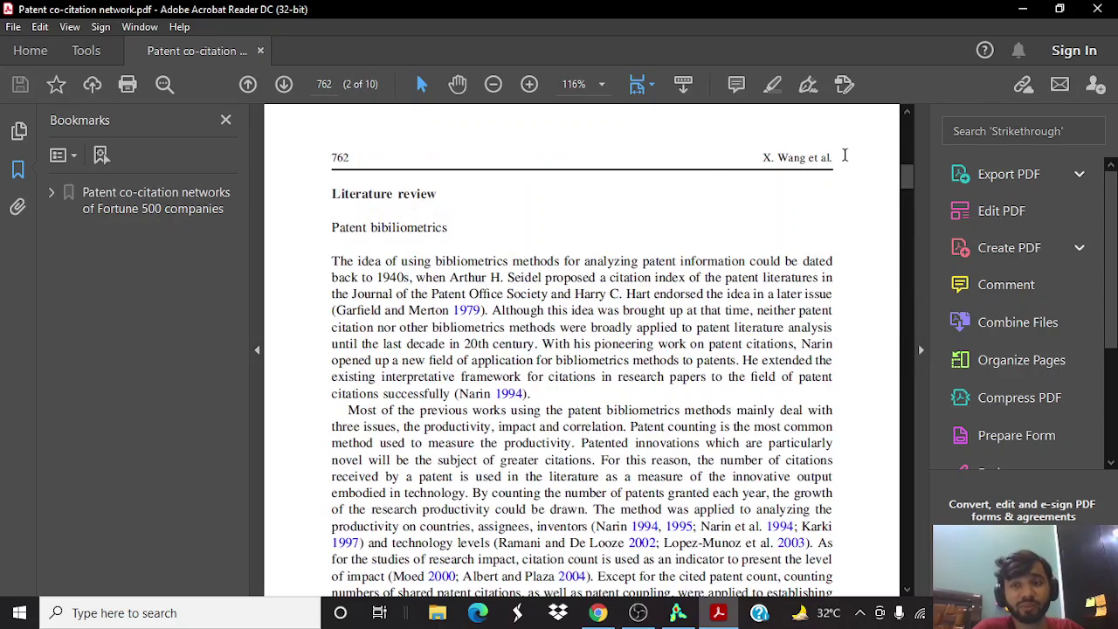
scroll(845, 157, up, 2)
click(1096, 9)
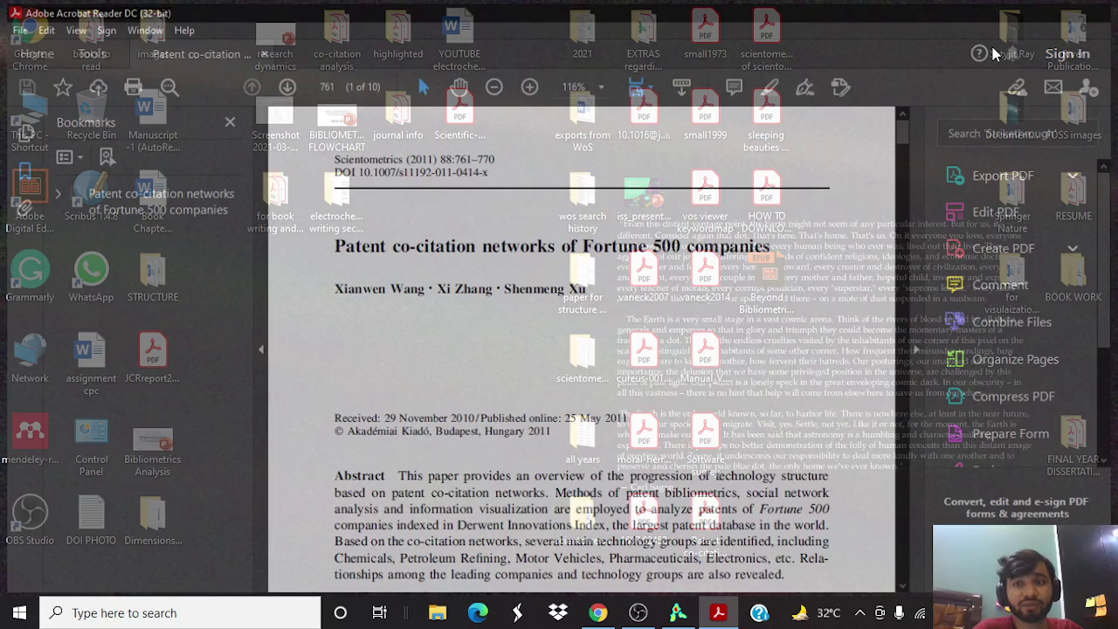